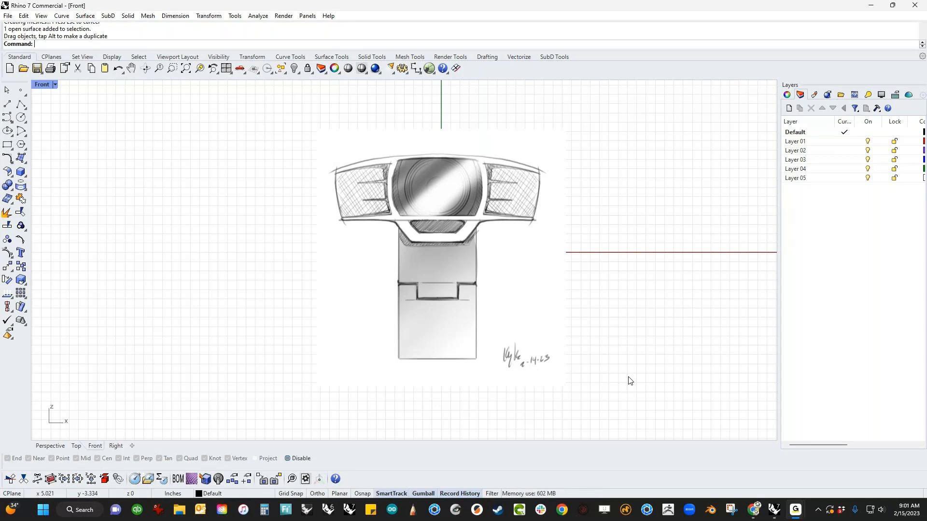
# Step: Delete the existing webcam sketch picture from the Front view
pyautogui.moveTo(654, 354); pyautogui.dragTo(640, 362, button='right')
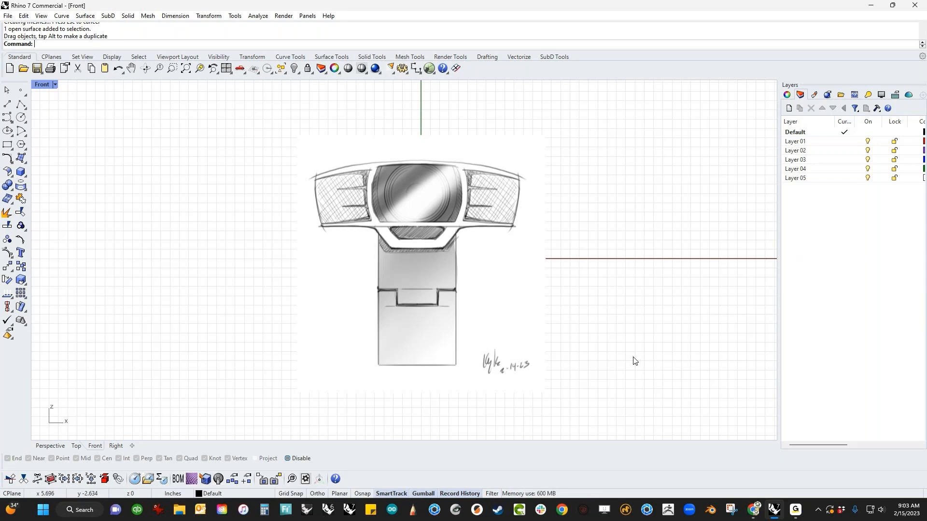
pyautogui.moveTo(597, 362); pyautogui.dragTo(606, 354, button='right')
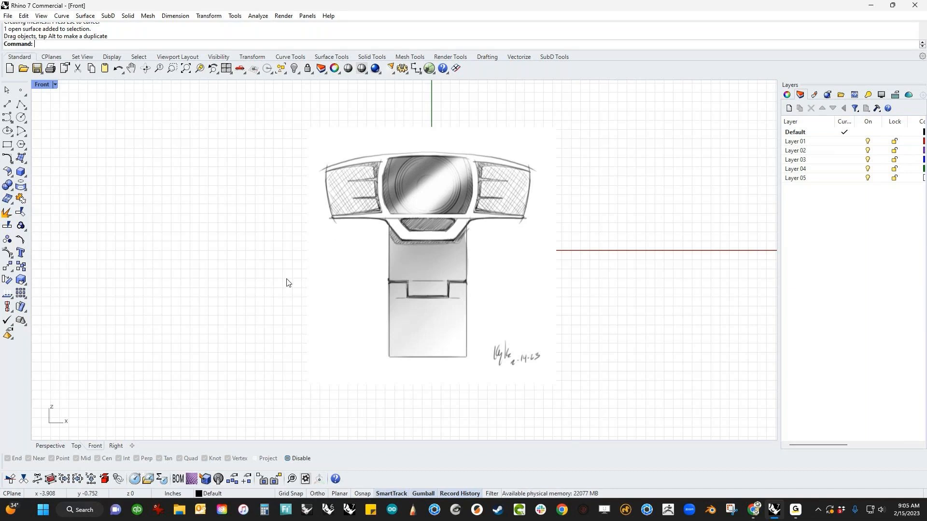
pyautogui.scroll(1, 299, 277)
pyautogui.scroll(-2, 293, 284)
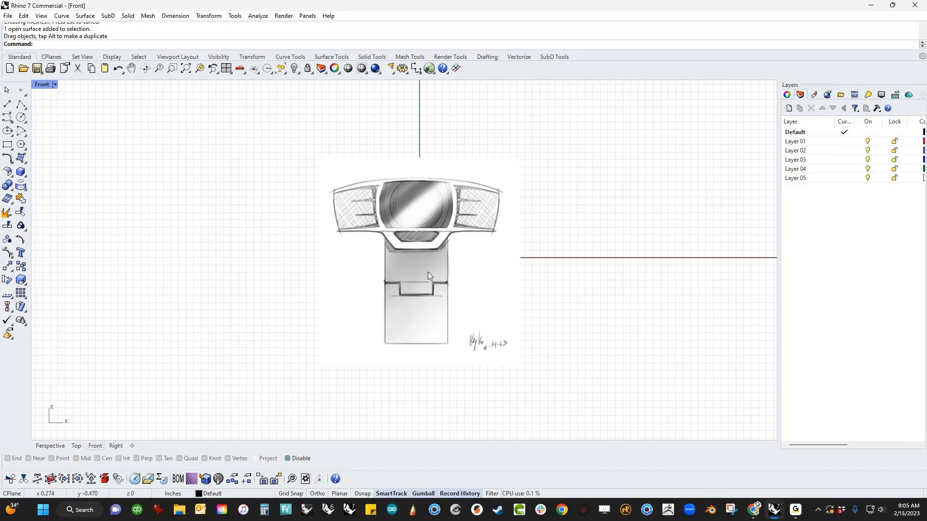
pyautogui.click(409, 273)
pyautogui.press('Delete')
# Step: Insert webcam_under.jpg from the Desktop as a picture in the Front view and shift it to sit roughly centered over the vertical axis
pyautogui.moveTo(409, 270); pyautogui.dragTo(372, 292, button='right')
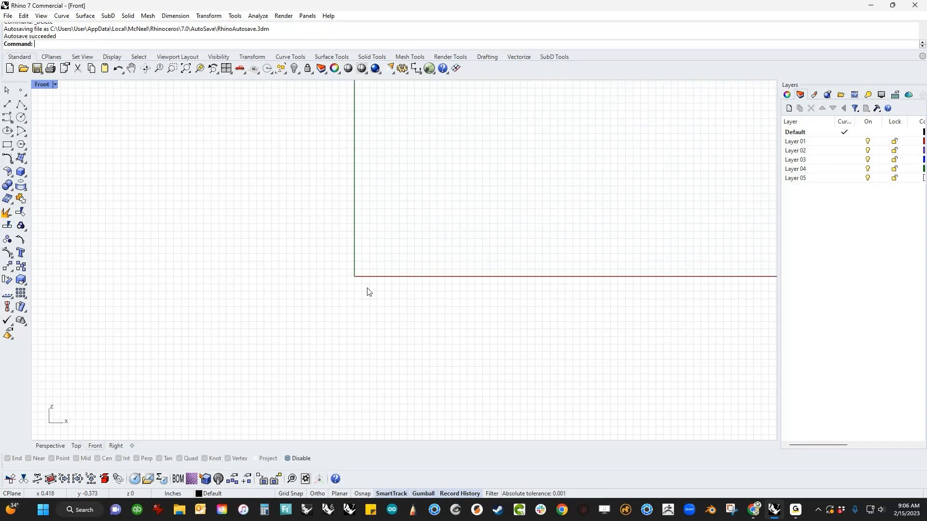
pyautogui.write('Picture')
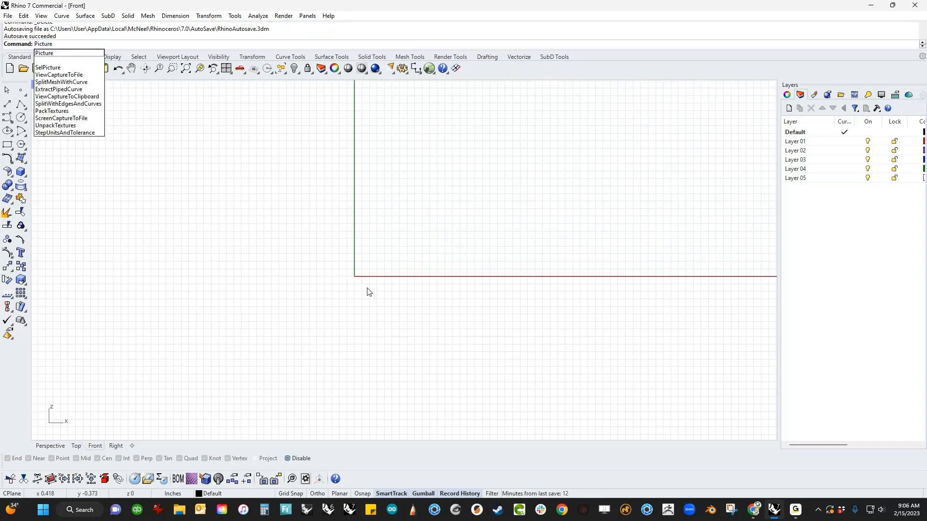
pyautogui.press('Return')
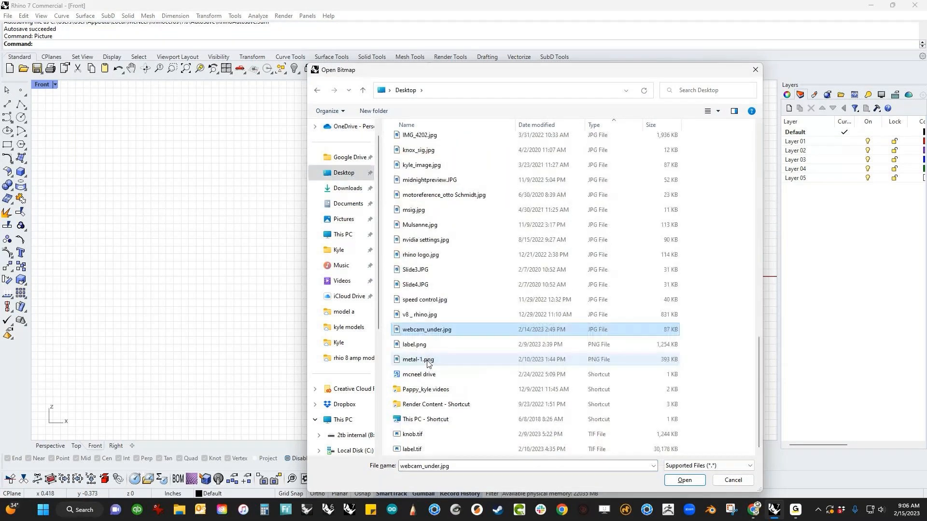
pyautogui.doubleClick(430, 331)
pyautogui.click(241, 386)
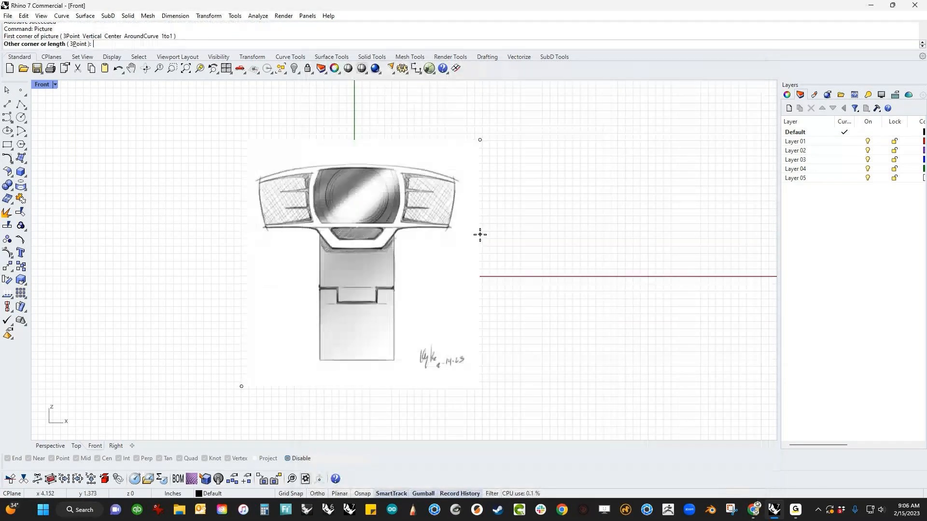
pyautogui.click(492, 224)
pyautogui.scroll(-3, 519, 256)
pyautogui.moveTo(475, 282); pyautogui.dragTo(465, 304)
pyautogui.click(552, 312)
pyautogui.scroll(3, 470, 297)
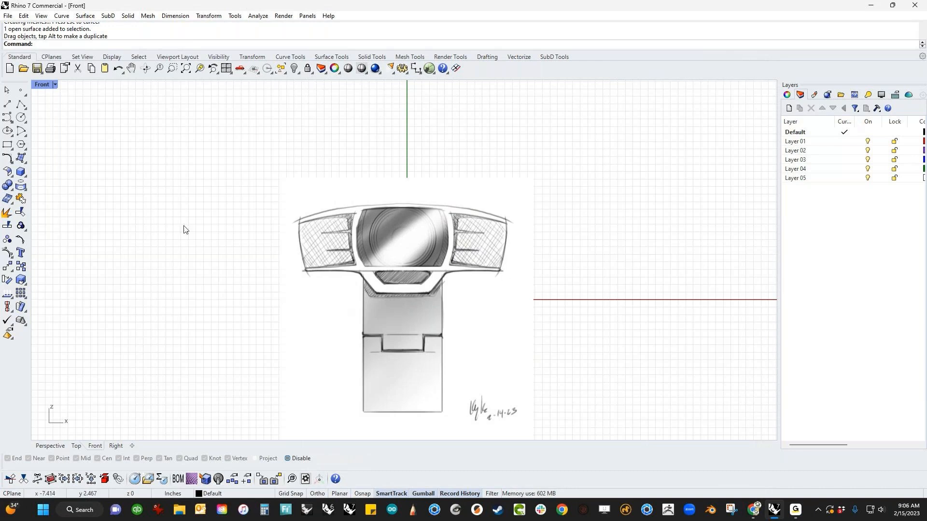
# Step: Draw a horizontal 5-inch reference curve along the camera body's lower edge, starting at its left corner
pyautogui.click(7, 103)
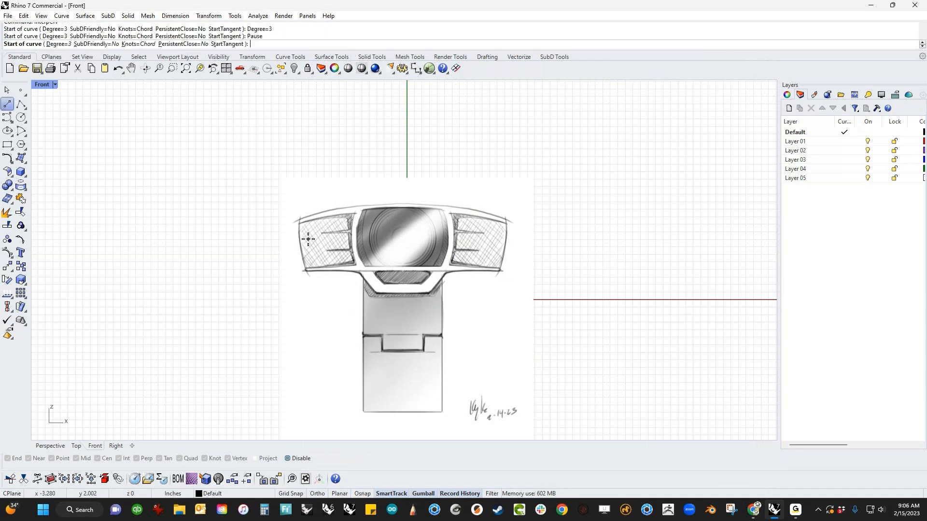
pyautogui.click(306, 270)
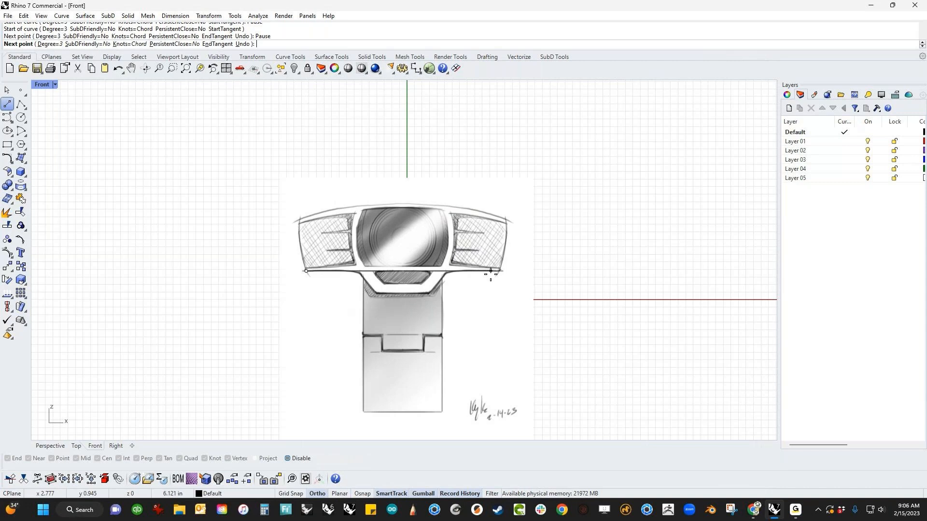
pyautogui.write('5')
pyautogui.press('Return')
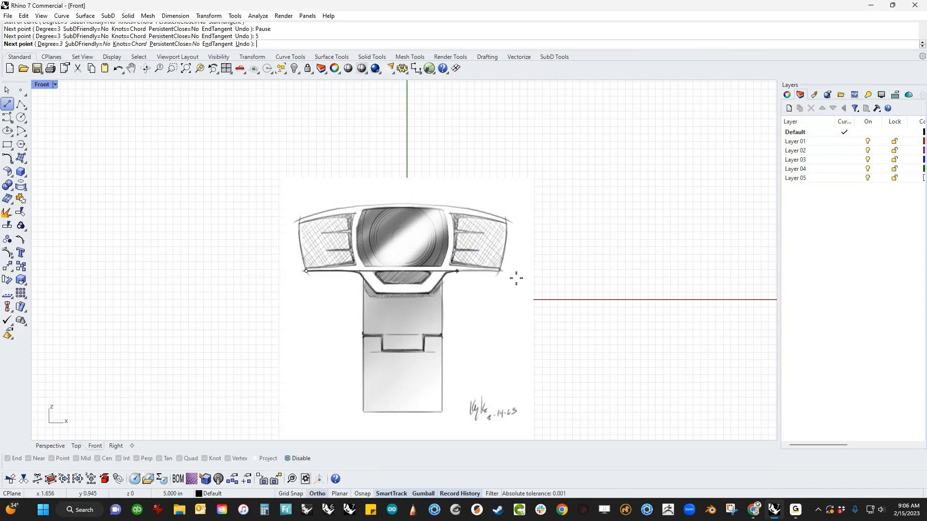
pyautogui.click(516, 278)
pyautogui.press('Return')
# Step: Scale the picture from the camera body's lower left corner so its lower right corner meets the reference curve's end
pyautogui.click(366, 238)
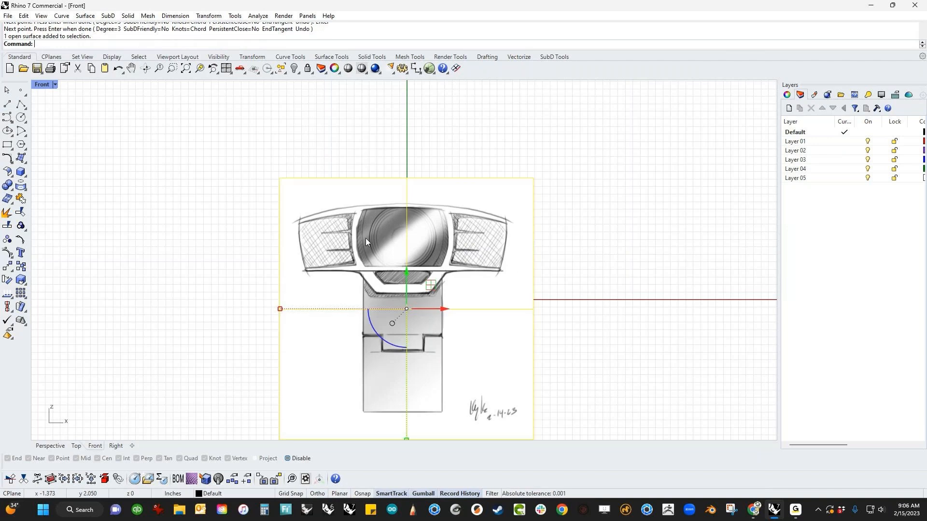
pyautogui.write('scale')
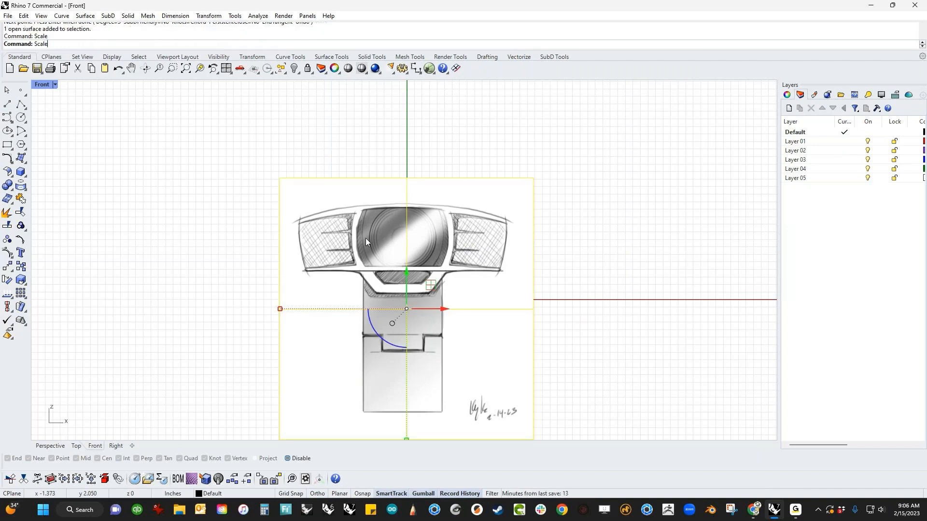
pyautogui.press('Return')
pyautogui.click(307, 272)
pyautogui.press('alt')
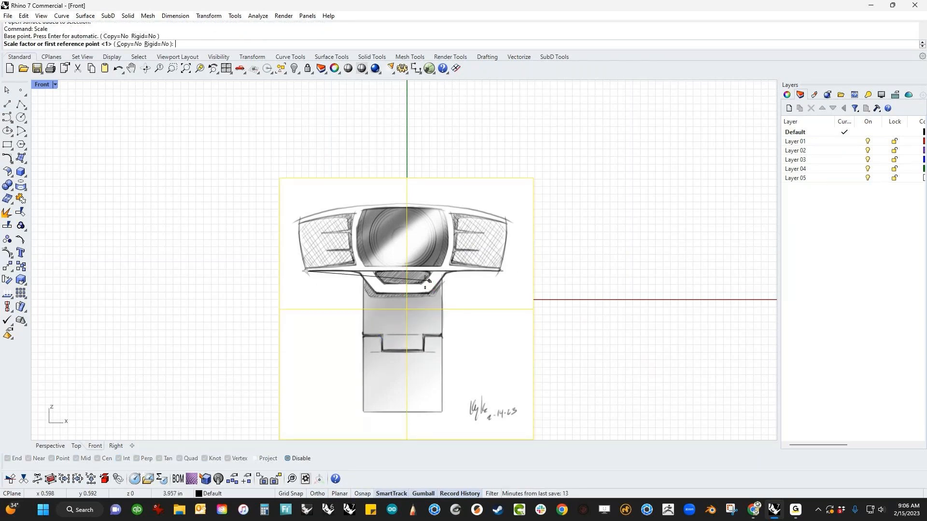
pyautogui.click(499, 271)
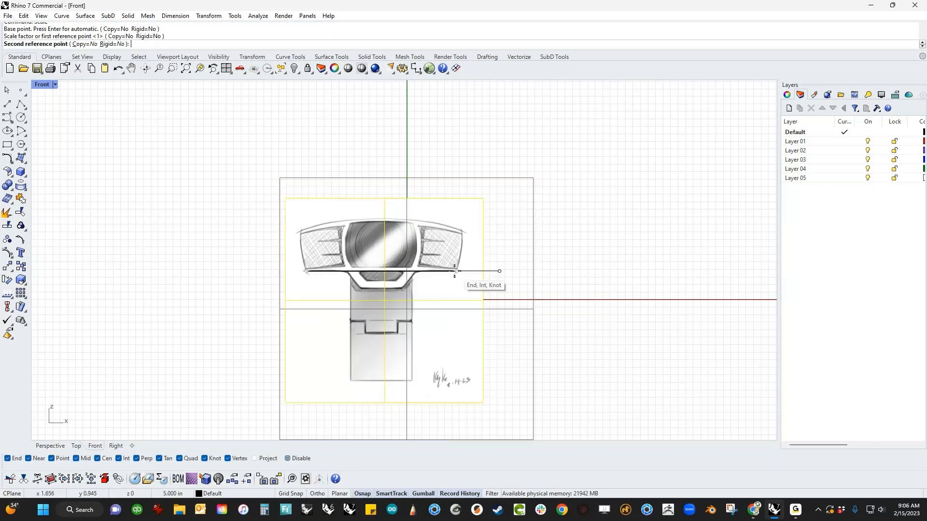
pyautogui.click(454, 271)
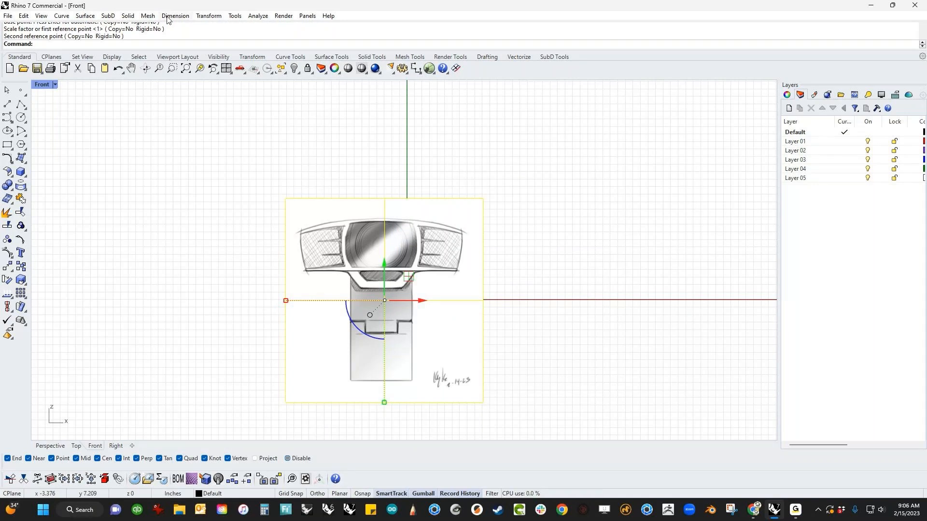
# Step: Check the camera body's lower width with a linear dimension above the sketch, and delete the dimension
pyautogui.click(168, 17)
pyautogui.click(173, 30)
pyautogui.click(306, 271)
pyautogui.click(457, 271)
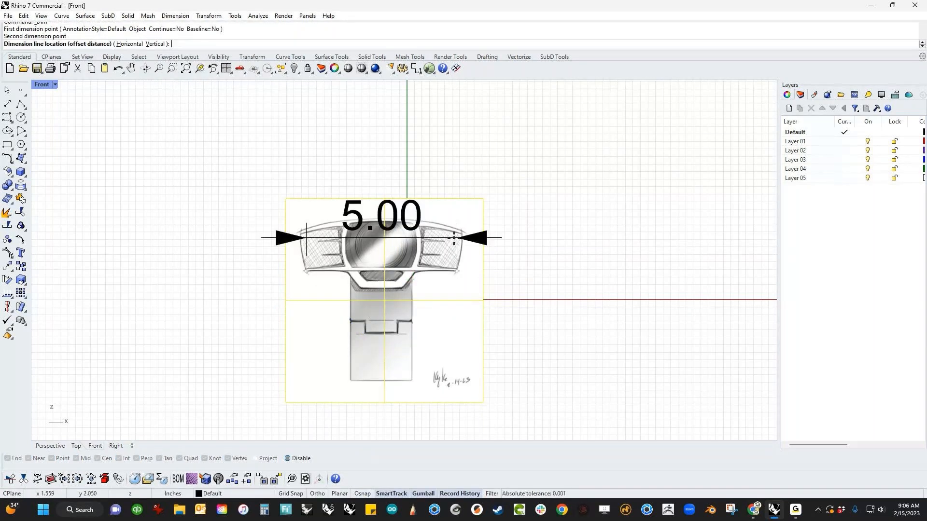
pyautogui.click(455, 162)
pyautogui.click(372, 148)
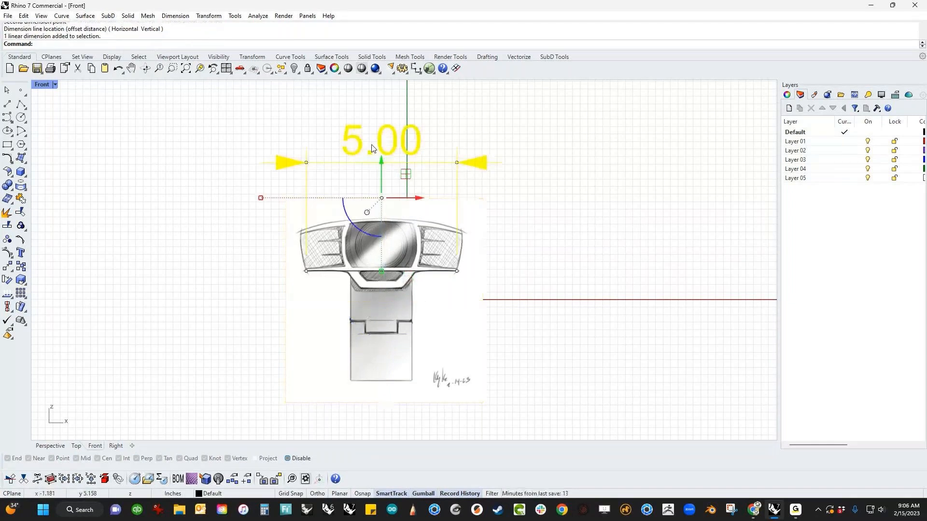
pyautogui.press('Delete')
# Step: Move the picture and reference curve together from the curve's midpoint to the origin (0)
pyautogui.moveTo(420, 126); pyautogui.dragTo(341, 323)
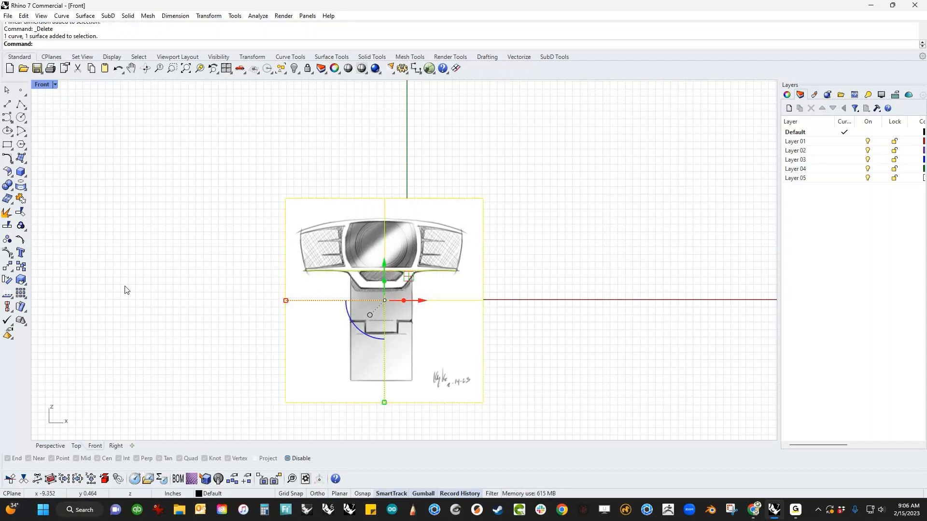
pyautogui.click(7, 266)
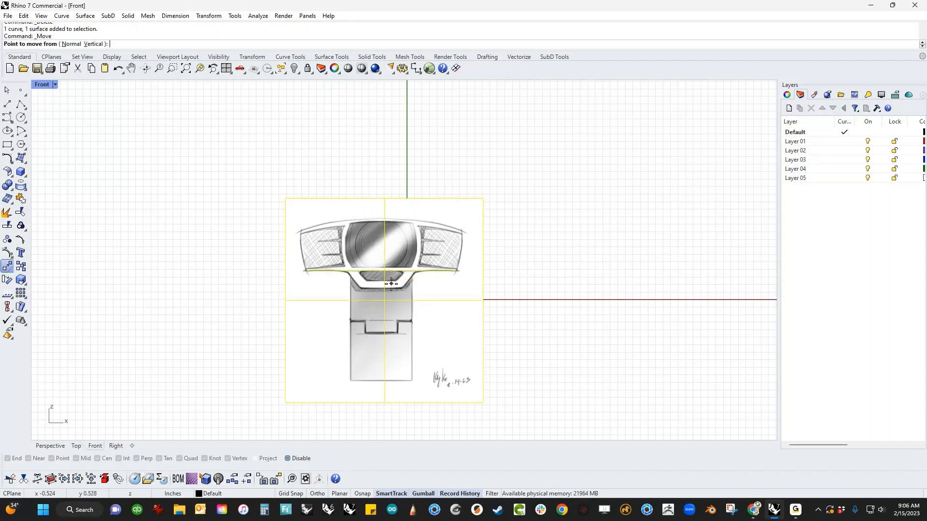
pyautogui.click(382, 272)
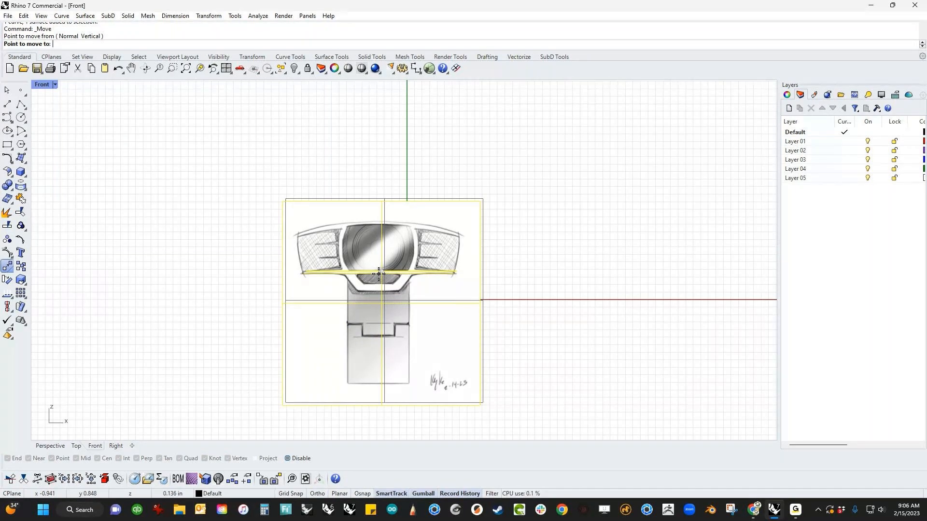
pyautogui.write('0')
pyautogui.press('Return')
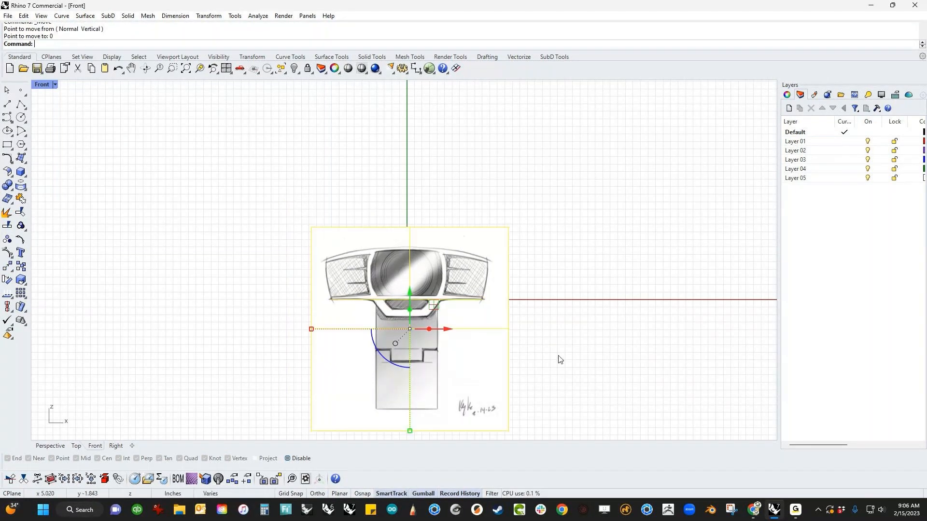
pyautogui.moveTo(553, 359); pyautogui.dragTo(562, 320, button='right')
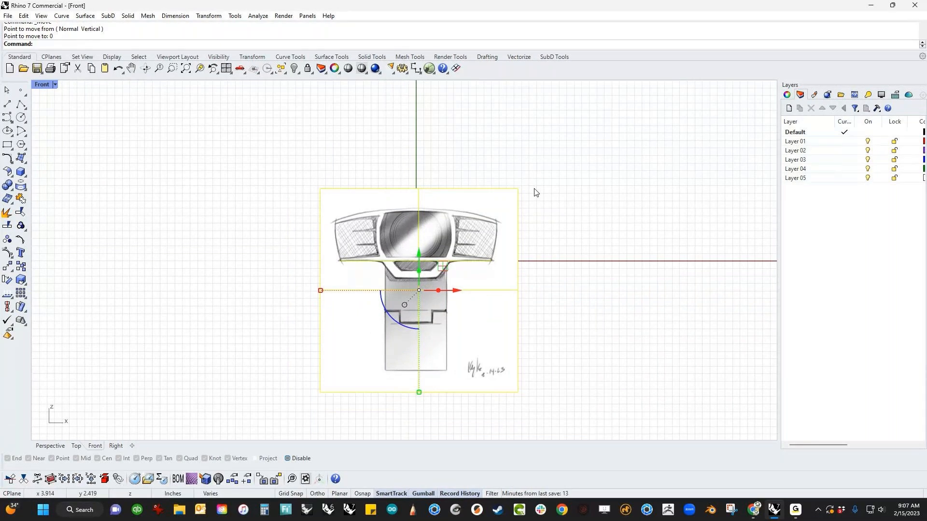
pyautogui.click(549, 304)
pyautogui.moveTo(552, 321); pyautogui.dragTo(534, 292, button='right')
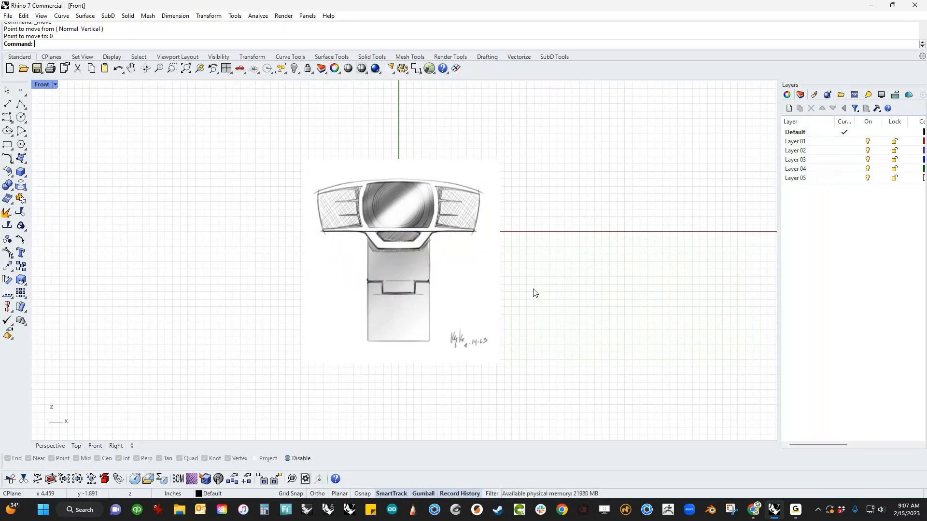
# Step: Switch to the Perspective view and delete the 5-inch reference curve, keeping the picture
pyautogui.press('F4')
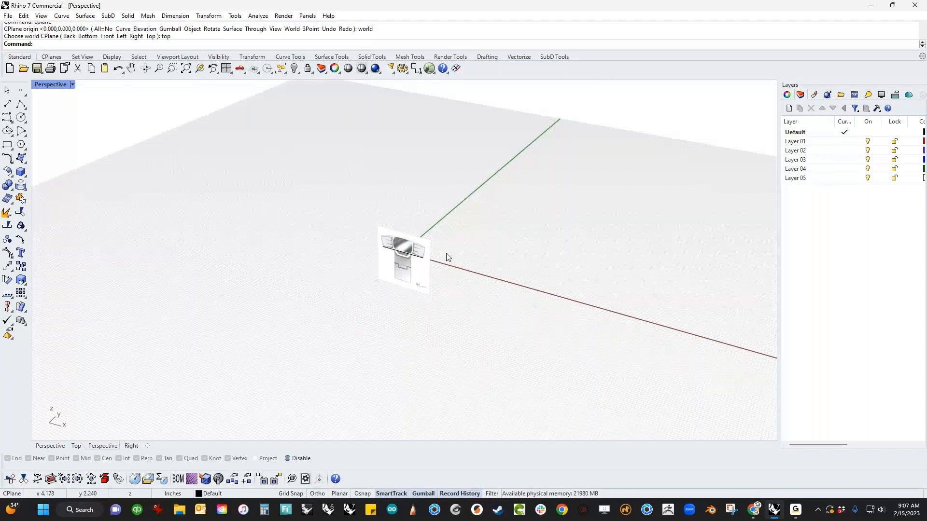
pyautogui.scroll(4, 429, 249)
pyautogui.click(413, 298)
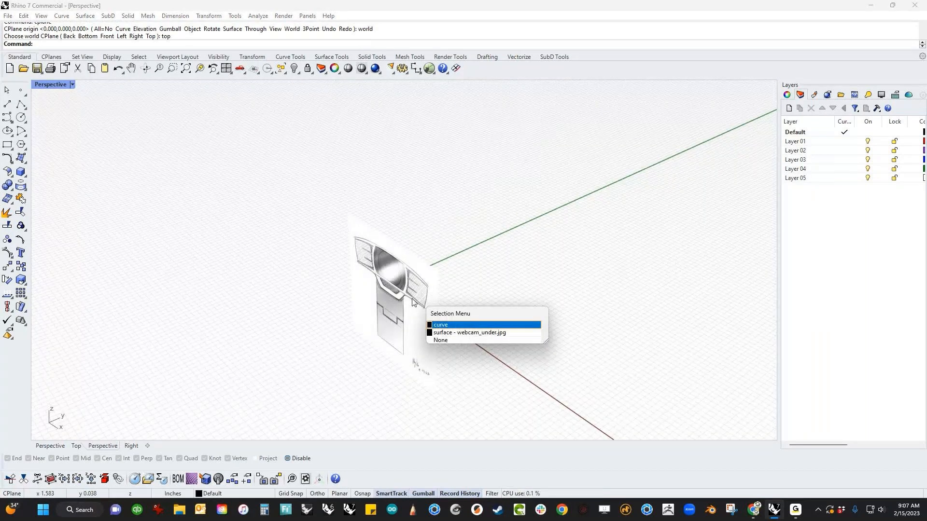
pyautogui.press('Return')
pyautogui.press('Delete')
pyautogui.scroll(2, 331, 304)
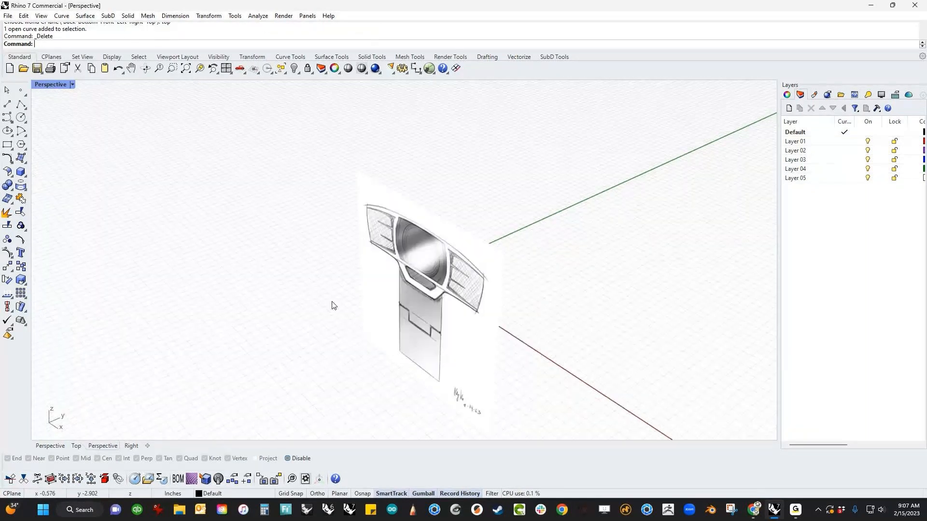
# Step: Create a sphere centered at the origin (0), with a radius that covers the lens area of the sketch
pyautogui.click(25, 181)
pyautogui.click(62, 177)
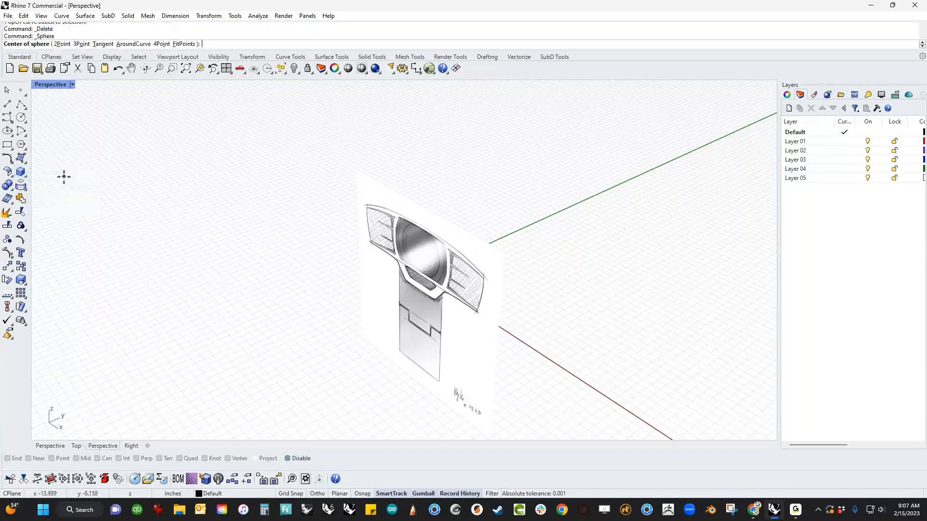
pyautogui.write('0')
pyautogui.press('Return')
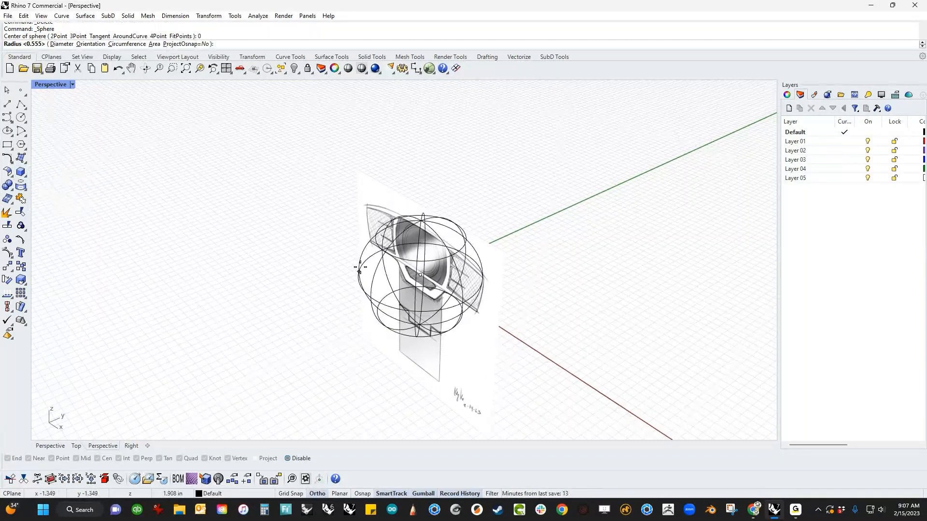
pyautogui.click(368, 269)
# Step: Set the Perspective view's display mode to Shaded
pyautogui.moveTo(192, 197)
pyautogui.mouseDown(button='right')
pyautogui.moveTo(292, 250)
pyautogui.moveTo(262, 284)
pyautogui.moveTo(198, 244)
pyautogui.moveTo(246, 270)
pyautogui.mouseUp(button='right')
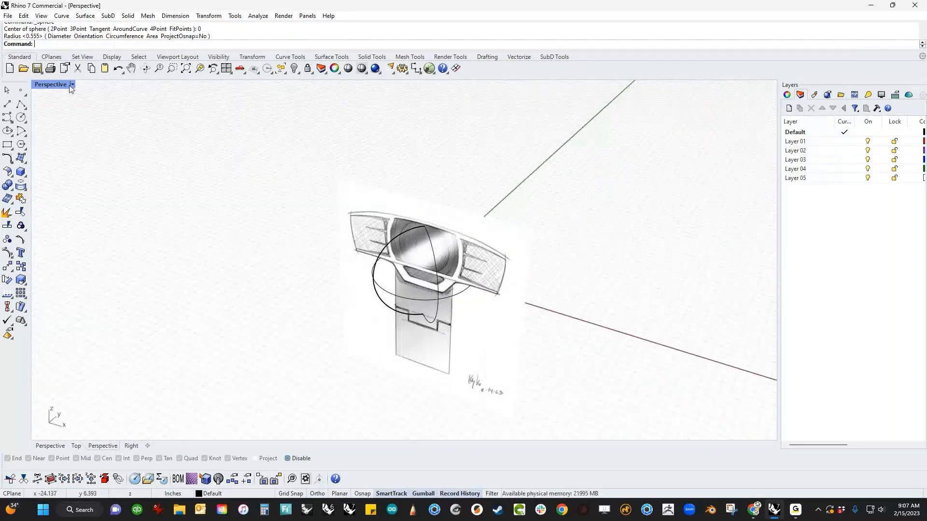
pyautogui.click(71, 86)
pyautogui.click(101, 125)
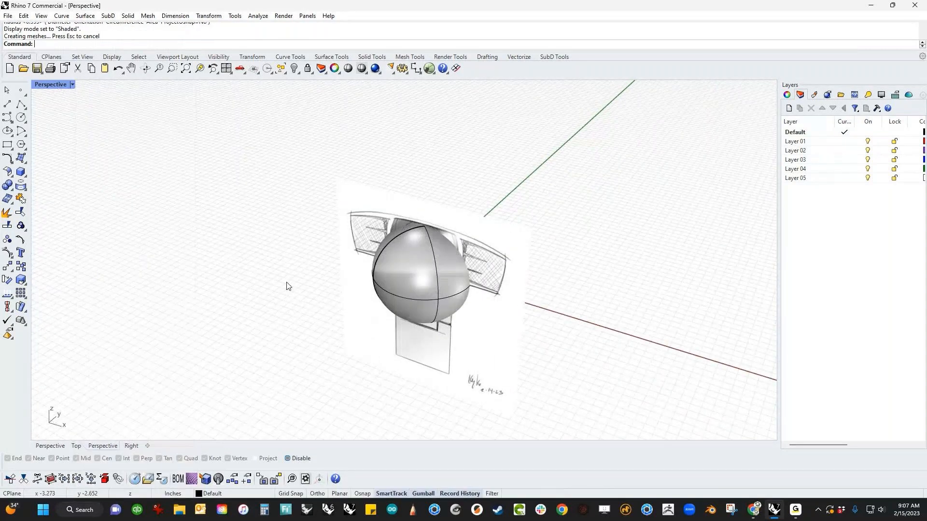
pyautogui.moveTo(336, 330)
pyautogui.mouseDown(button='right')
pyautogui.moveTo(342, 269)
pyautogui.moveTo(306, 300)
pyautogui.mouseUp(button='right')
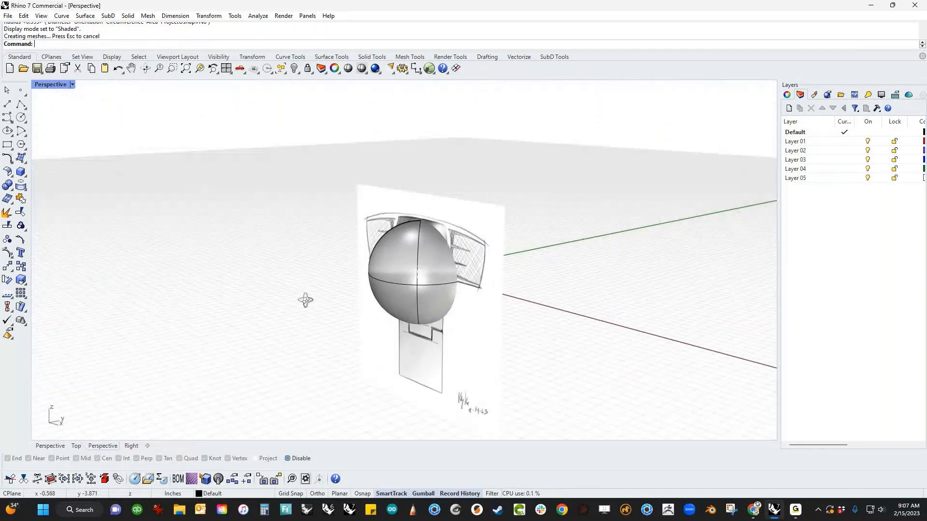
# Step: Move the picture straight back along the Y axis until it stands clear behind the sphere
pyautogui.moveTo(426, 302); pyautogui.dragTo(501, 295)
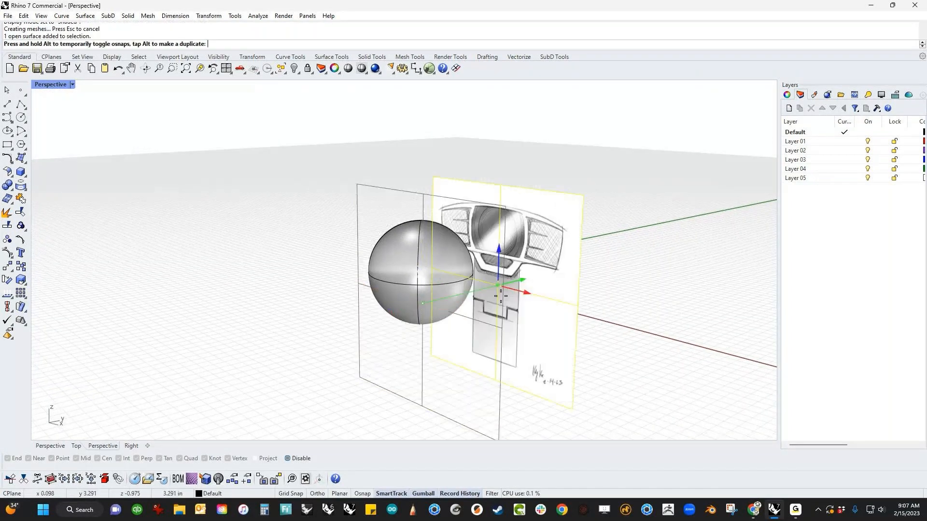
pyautogui.moveTo(554, 289); pyautogui.dragTo(547, 292)
pyautogui.moveTo(256, 318); pyautogui.dragTo(293, 320, button='right')
# Step: Switch to the Front view and delete the sphere
pyautogui.hotkey('ctrl', 'F2')
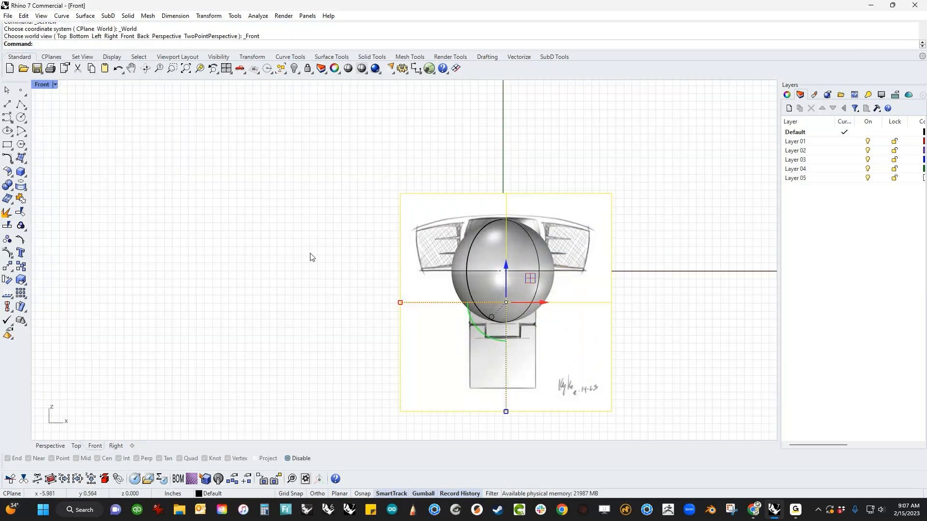
pyautogui.click(485, 286)
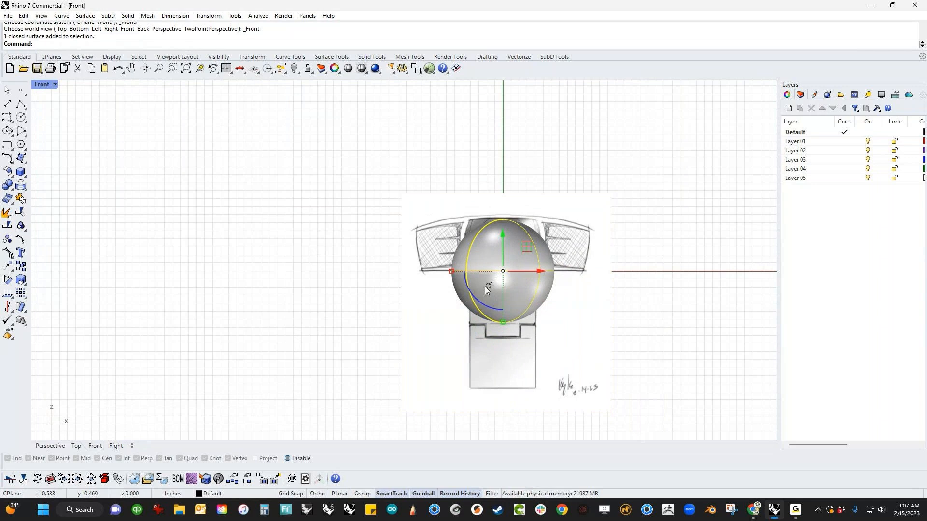
pyautogui.press('Delete')
# Step: Rename Layer 01 to "image" and move the webcam sketch picture onto that layer
pyautogui.moveTo(485, 286); pyautogui.dragTo(437, 296, button='right')
pyautogui.click(436, 296)
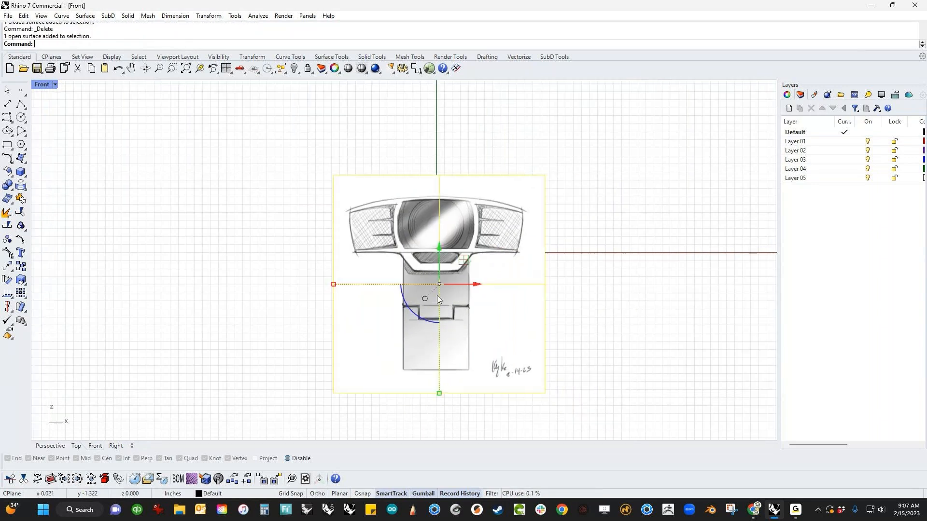
pyautogui.doubleClick(805, 142)
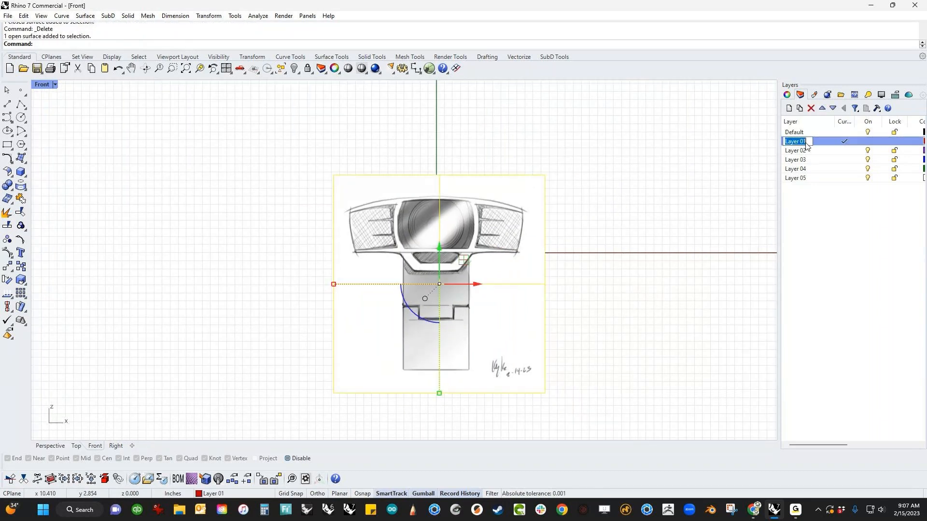
pyautogui.write('image')
pyautogui.press('Return')
pyautogui.rightClick(806, 145)
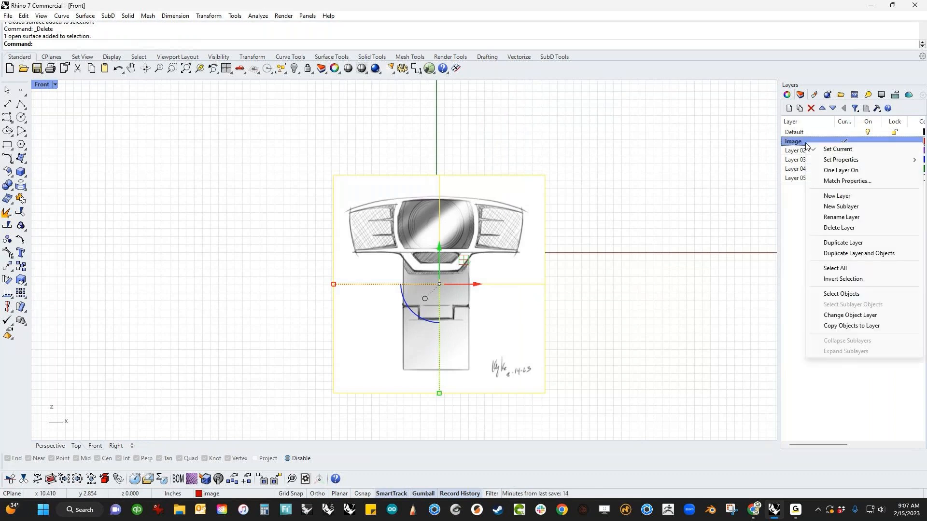
pyautogui.click(851, 315)
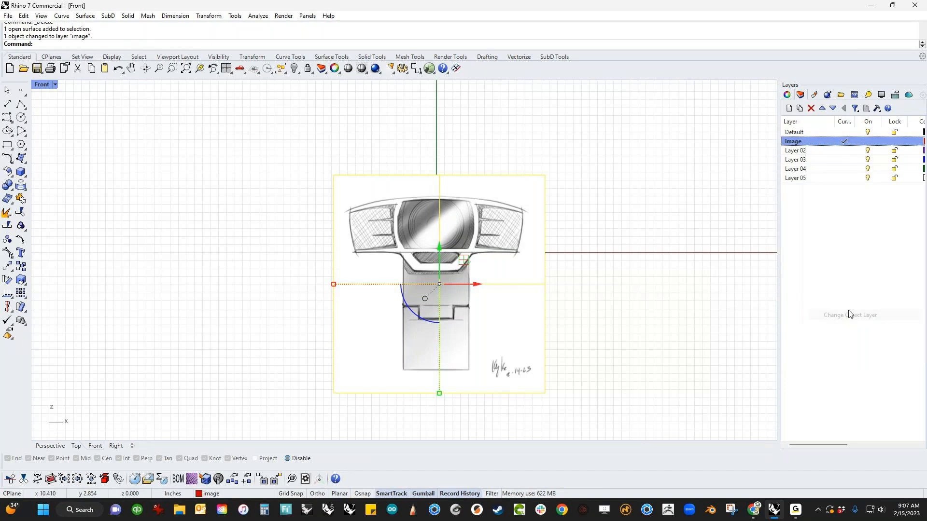
# Step: Make Default the current layer, and try locking the image layer before unlocking it to reselect the picture
pyautogui.click(845, 133)
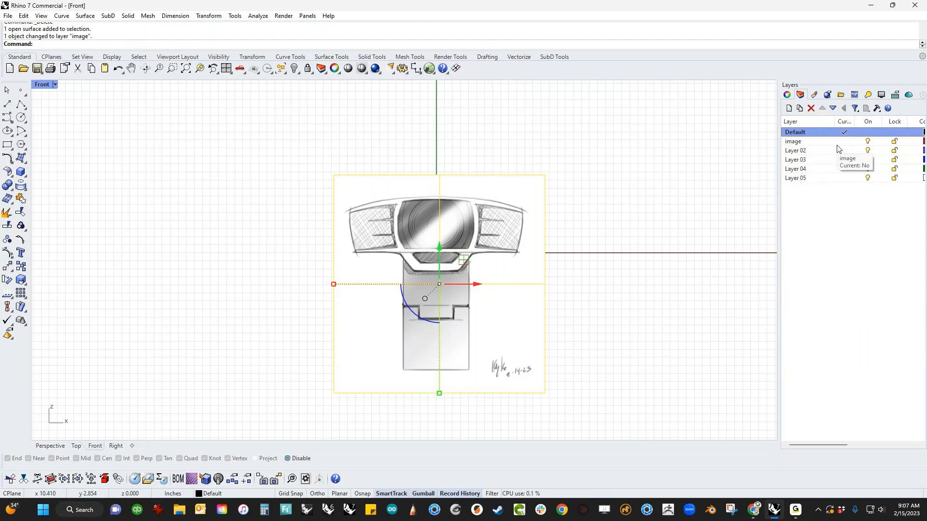
pyautogui.click(893, 144)
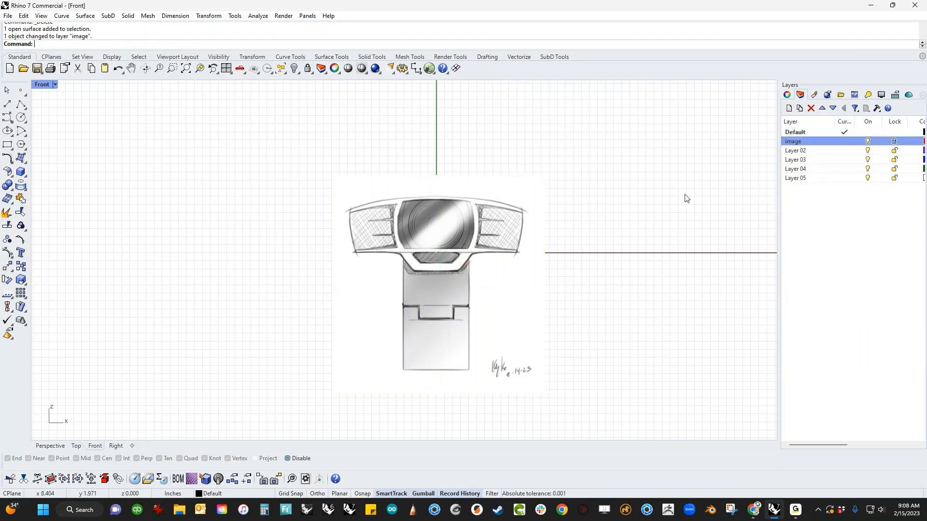
pyautogui.click(894, 141)
pyautogui.click(512, 273)
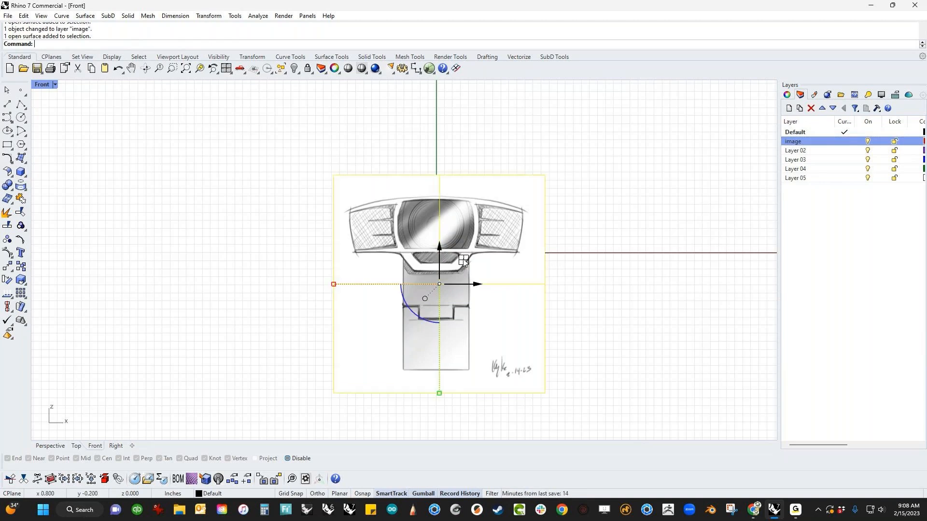
# Step: Bring up the command Help panel and deselect the picture
pyautogui.rightClick(801, 96)
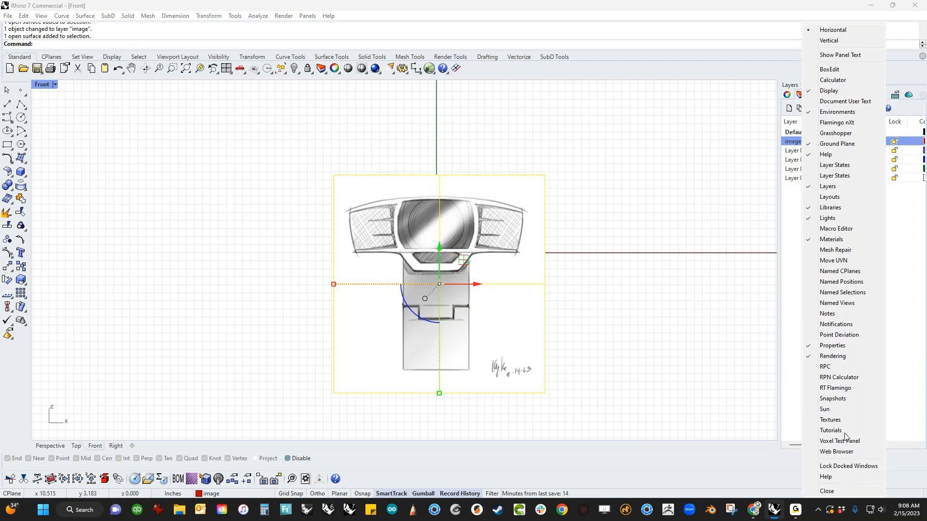
pyautogui.click(825, 479)
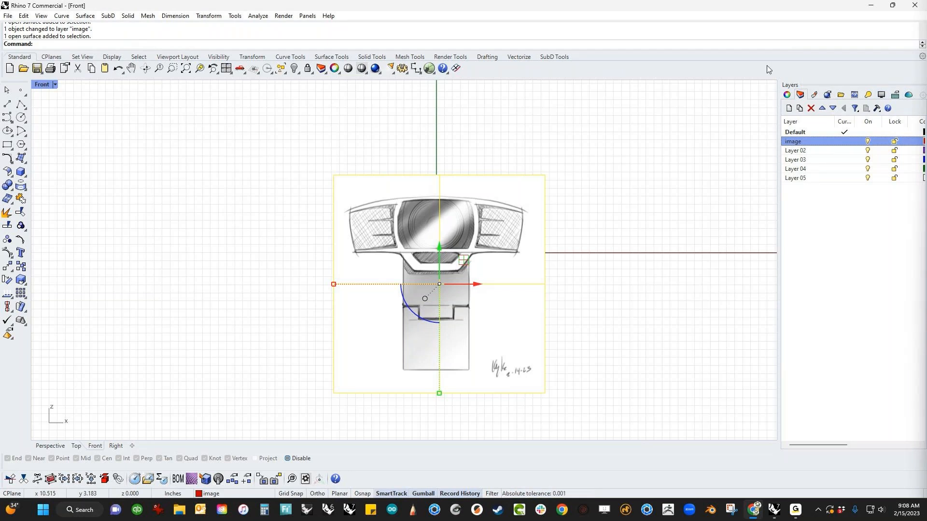
pyautogui.rightClick(882, 97)
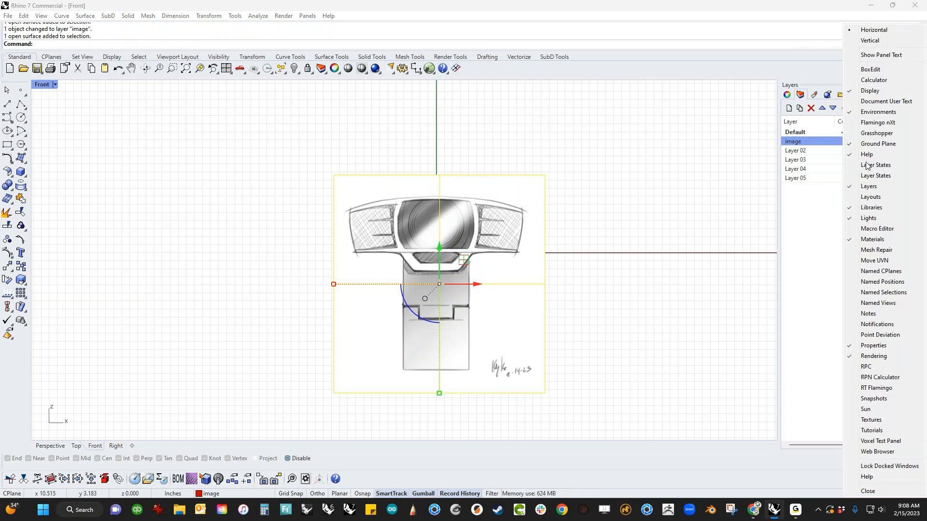
pyautogui.click(820, 78)
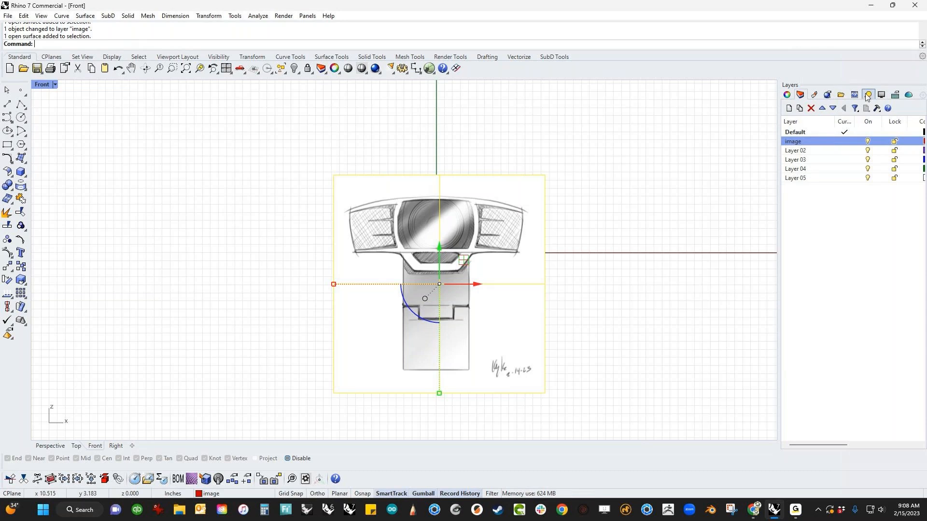
pyautogui.click(854, 95)
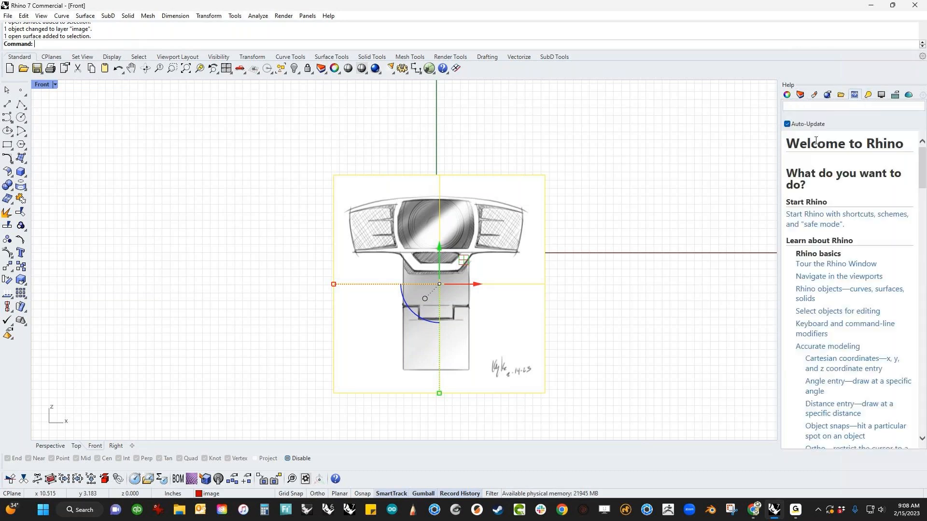
pyautogui.click(66, 209)
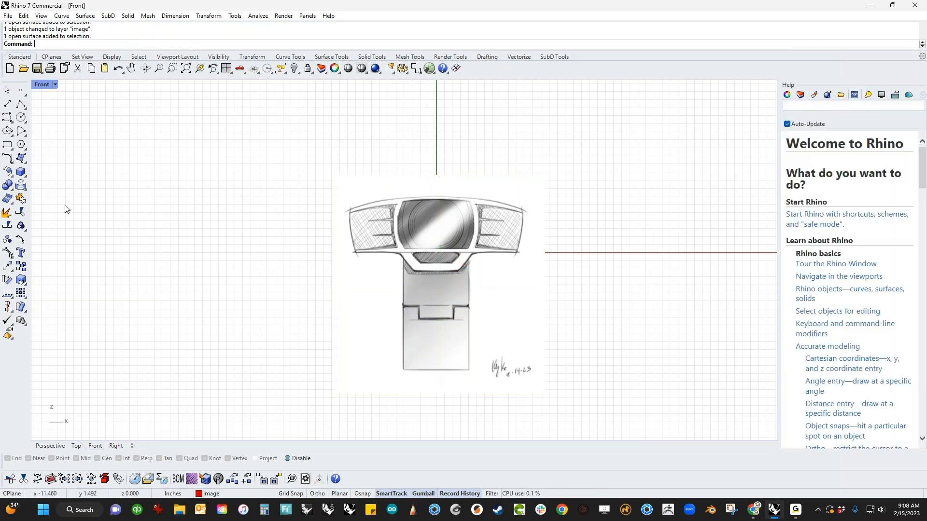
# Step: Start an interpolated curve (InterpCrv) and read through its command options in the auto-updating help
pyautogui.click(7, 104)
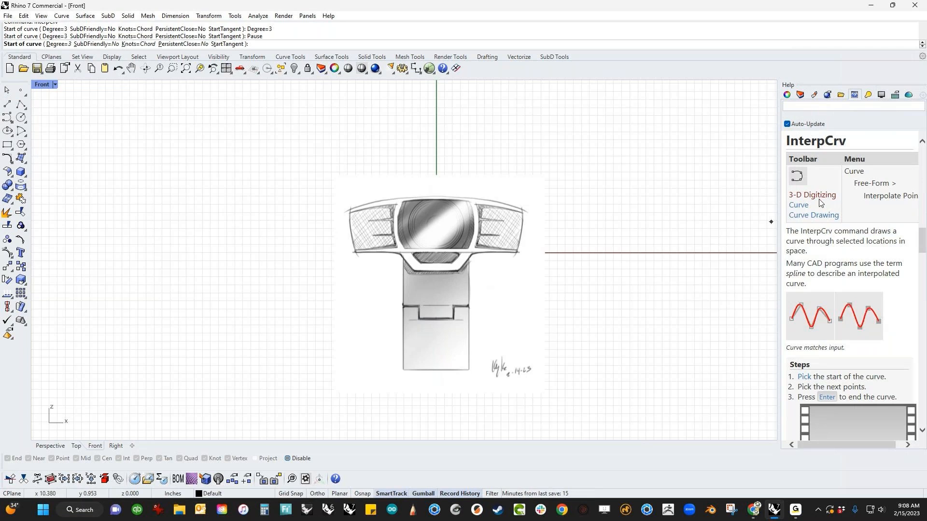
pyautogui.scroll(-15, 819, 321)
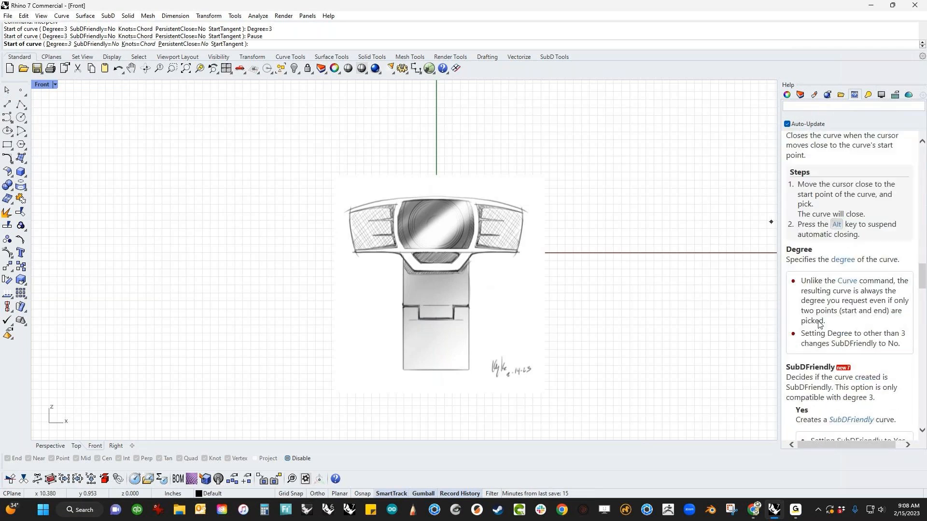
pyautogui.scroll(-12, 818, 324)
pyautogui.scroll(20, 819, 323)
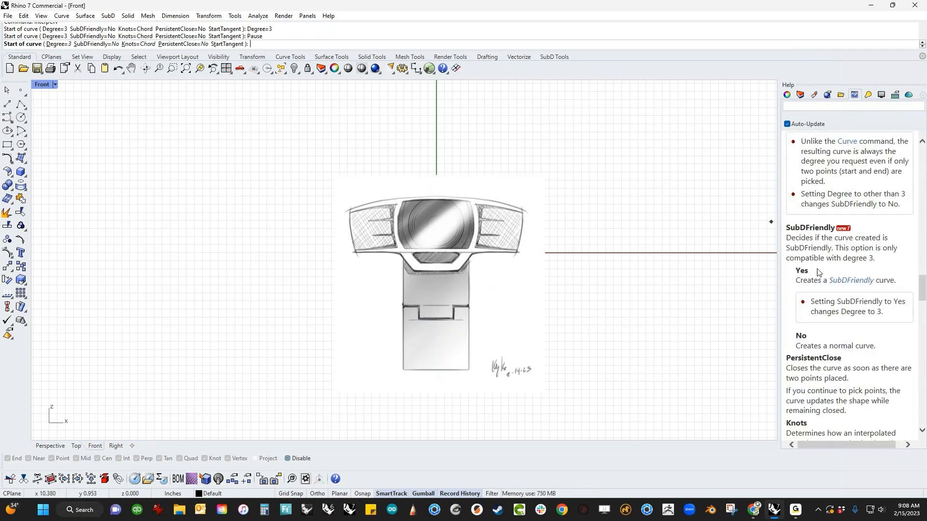
# Step: Search the help for "stretch" and look over the Stretch command's description and steps
pyautogui.click(811, 110)
pyautogui.write('stretch')
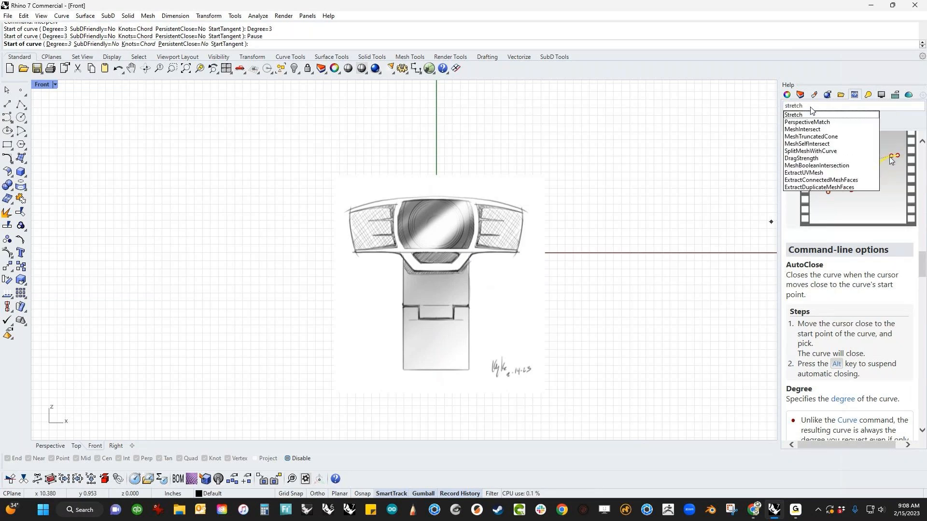
pyautogui.press('Return')
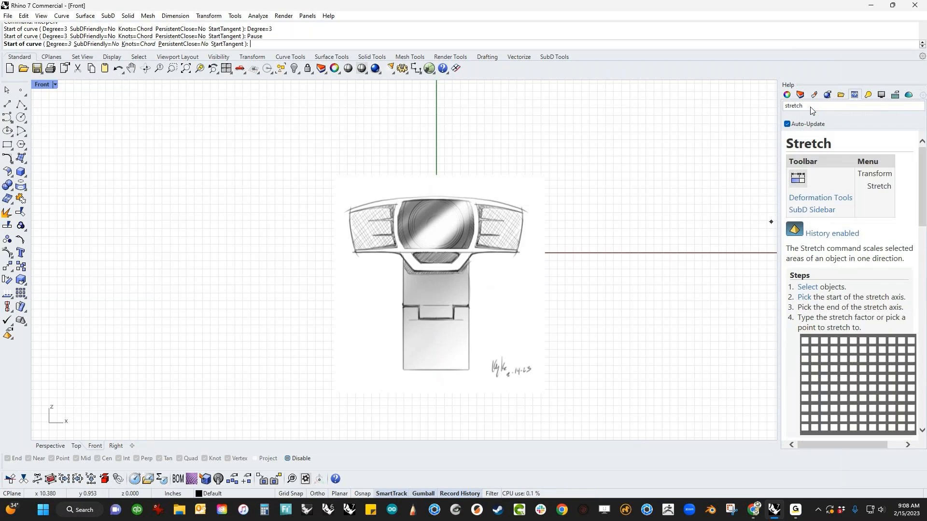
pyautogui.scroll(-5, 815, 252)
pyautogui.scroll(5, 818, 261)
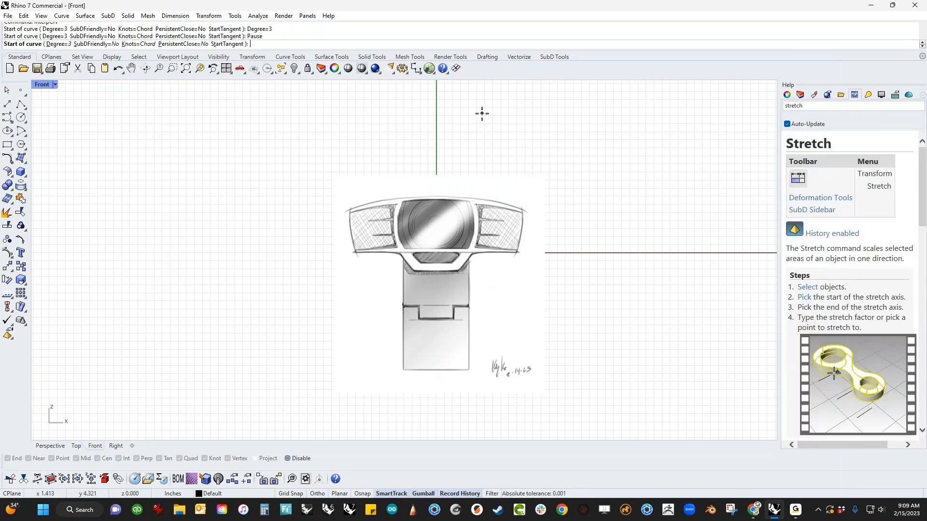
# Step: Start the Polar Array command and read its help topic, including the steps and command-line options
pyautogui.click(208, 18)
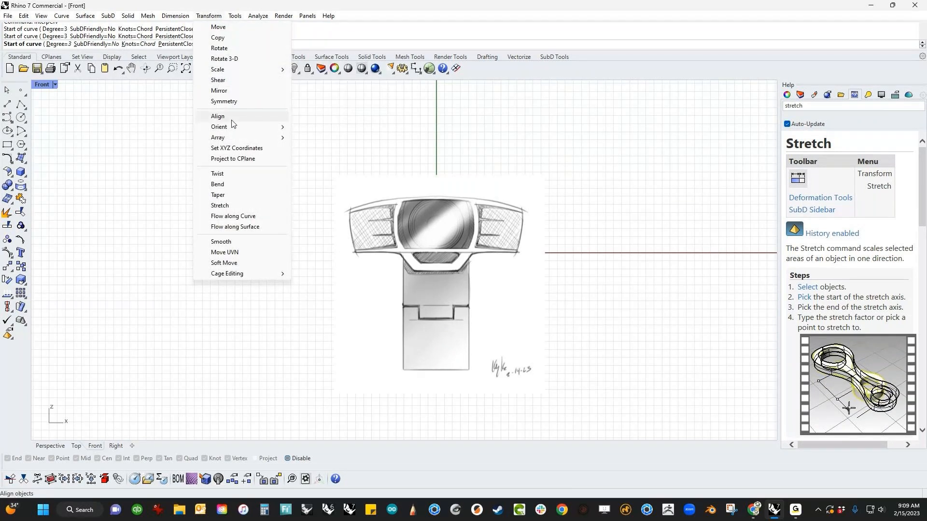
pyautogui.moveTo(219, 138)
pyautogui.click(320, 152)
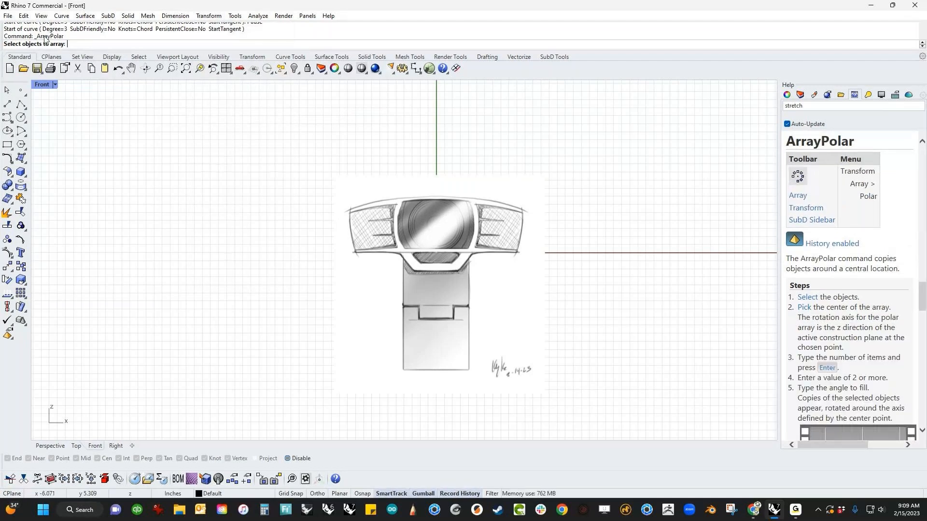
pyautogui.scroll(-6, 838, 334)
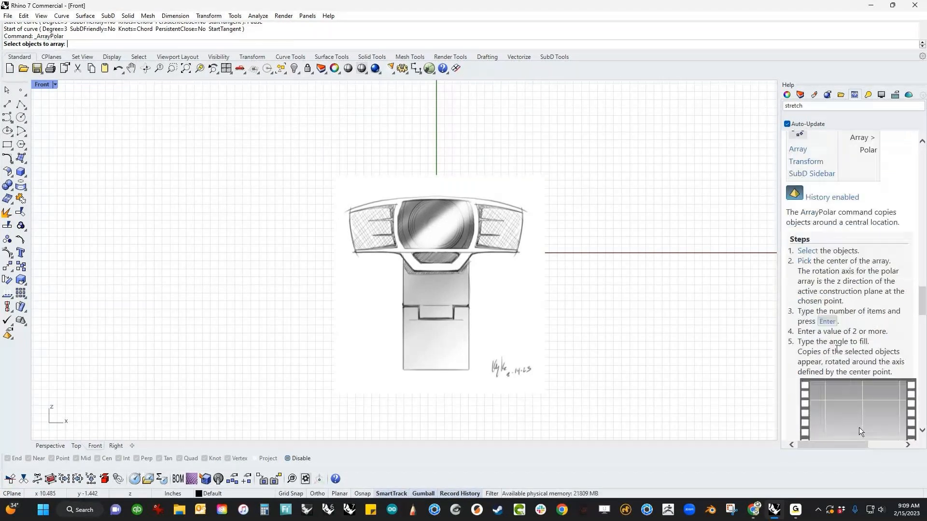
pyautogui.scroll(-10, 837, 334)
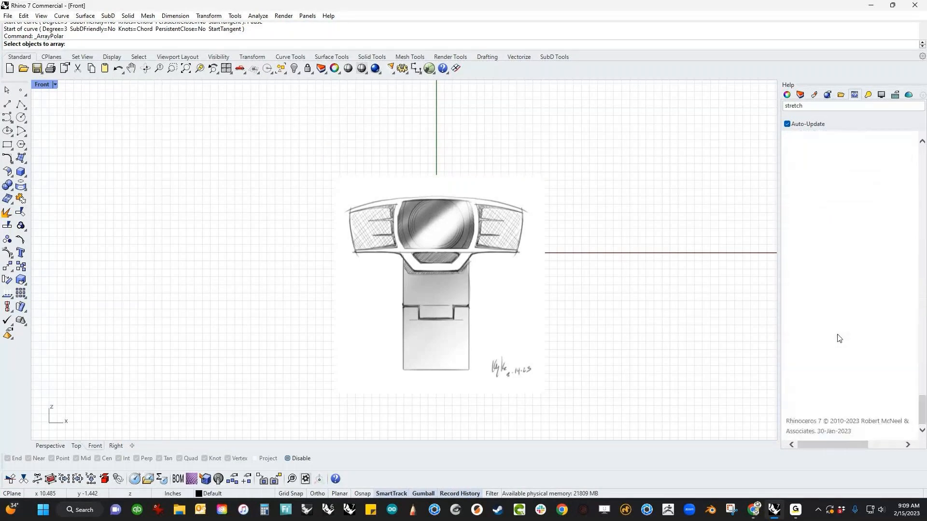
pyautogui.scroll(14, 836, 275)
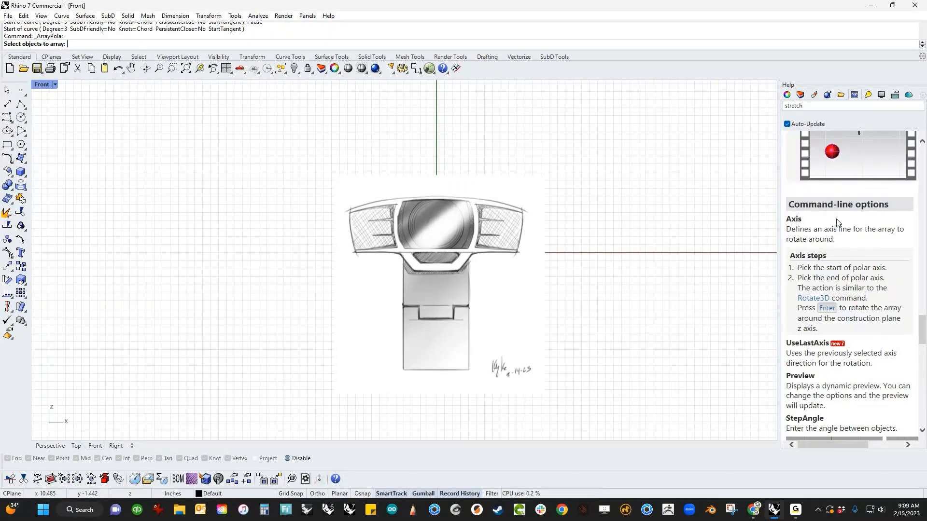
pyautogui.scroll(10, 845, 217)
pyautogui.scroll(3, 847, 202)
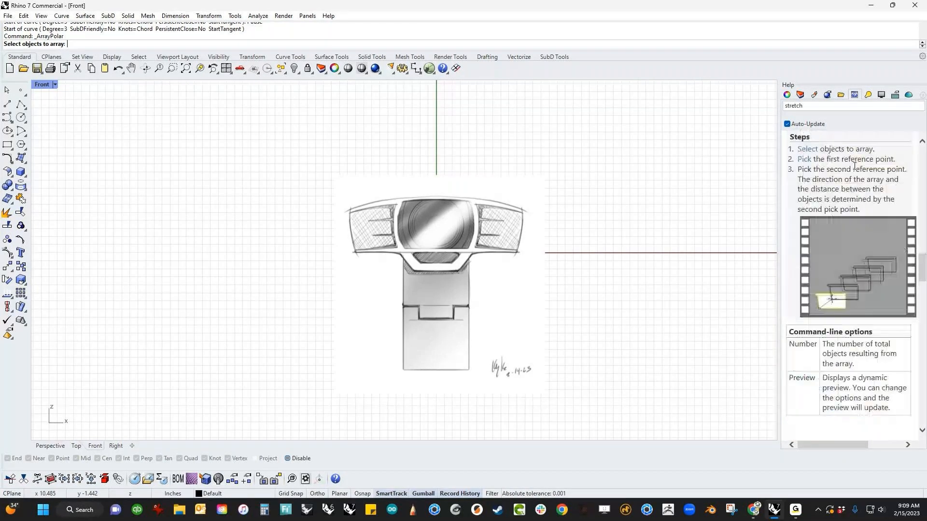
# Step: Remove the Help panel from the sidebar and cancel the pending polar array
pyautogui.rightClick(855, 98)
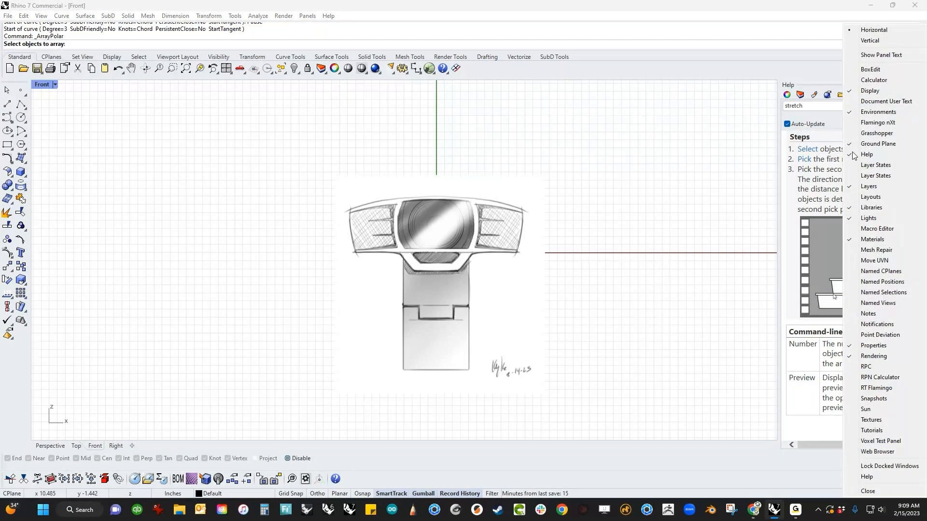
pyautogui.click(854, 154)
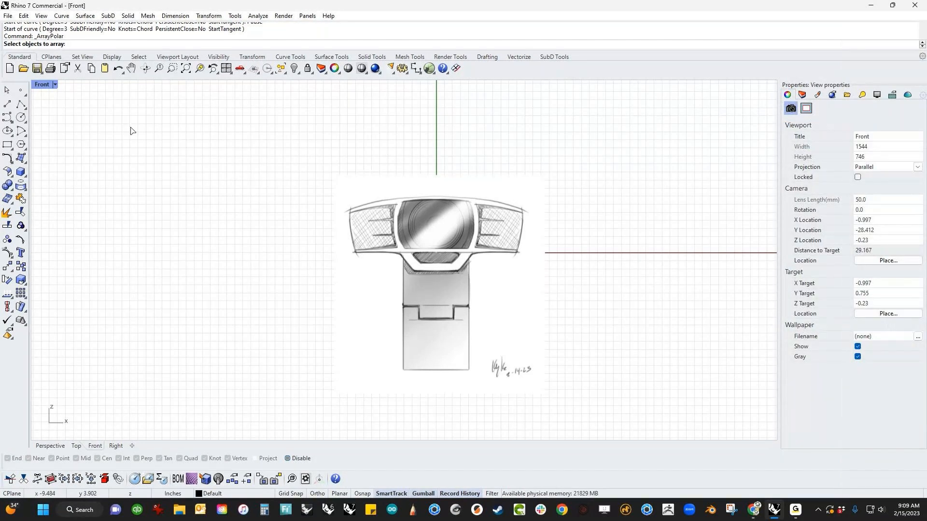
pyautogui.press('Escape')
# Step: Restart Polar Array, open its online help page to review the steps and options, and close the page
pyautogui.click(236, 16)
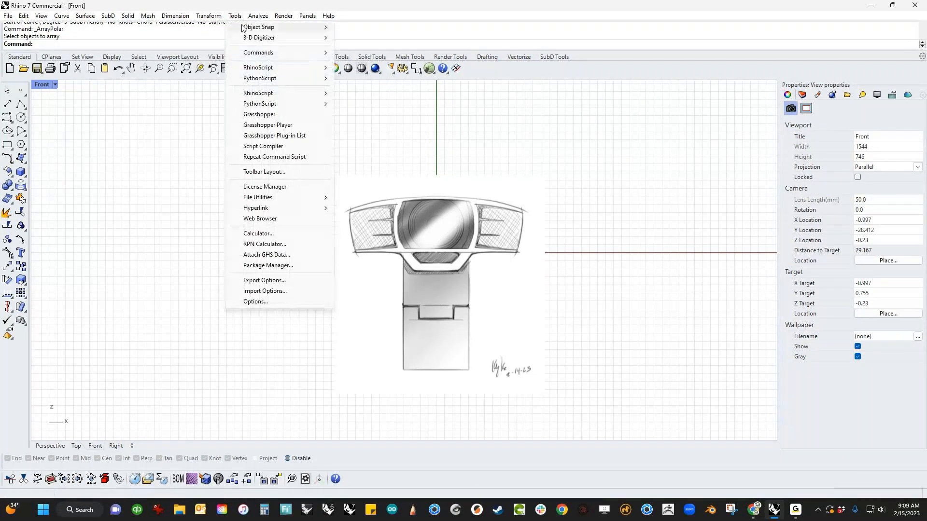
pyautogui.moveTo(210, 17)
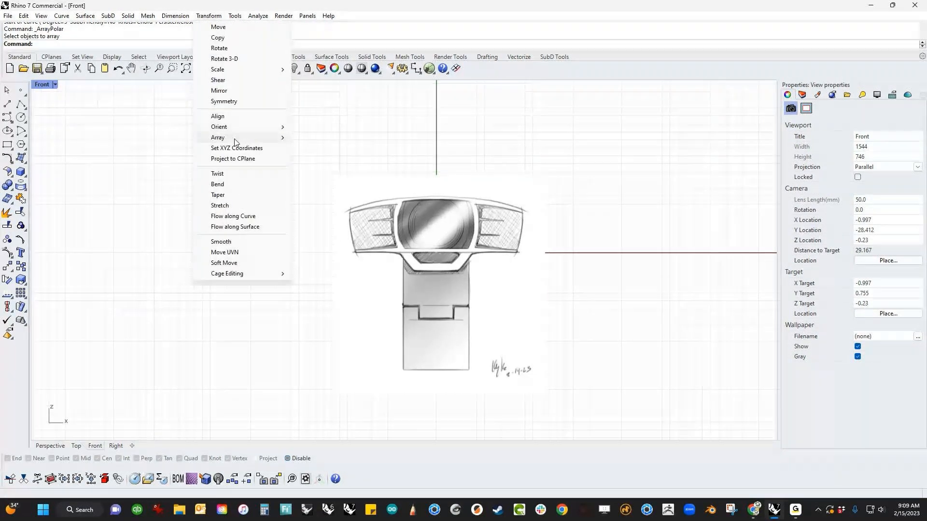
pyautogui.moveTo(237, 142)
pyautogui.click(313, 148)
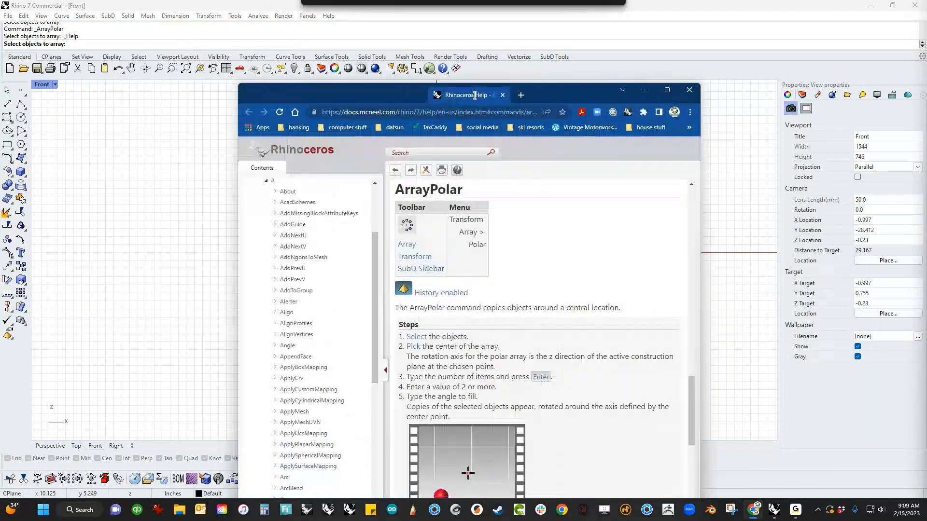
pyautogui.scroll(-2, 417, 340)
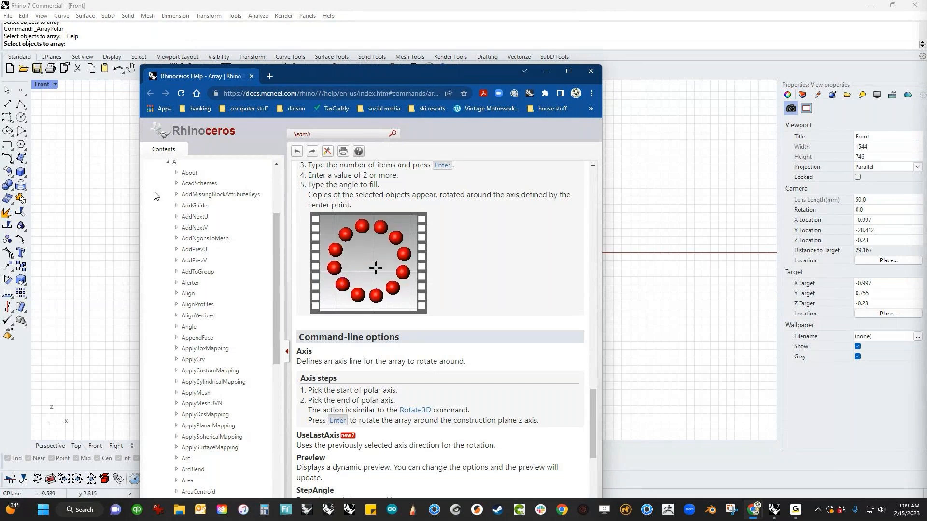
pyautogui.click(590, 71)
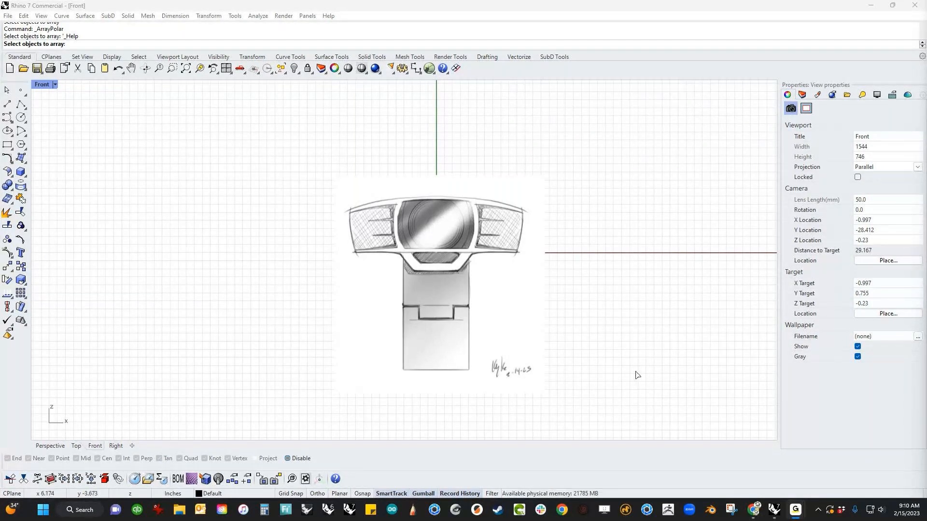
pyautogui.moveTo(572, 348); pyautogui.dragTo(515, 340, button='right')
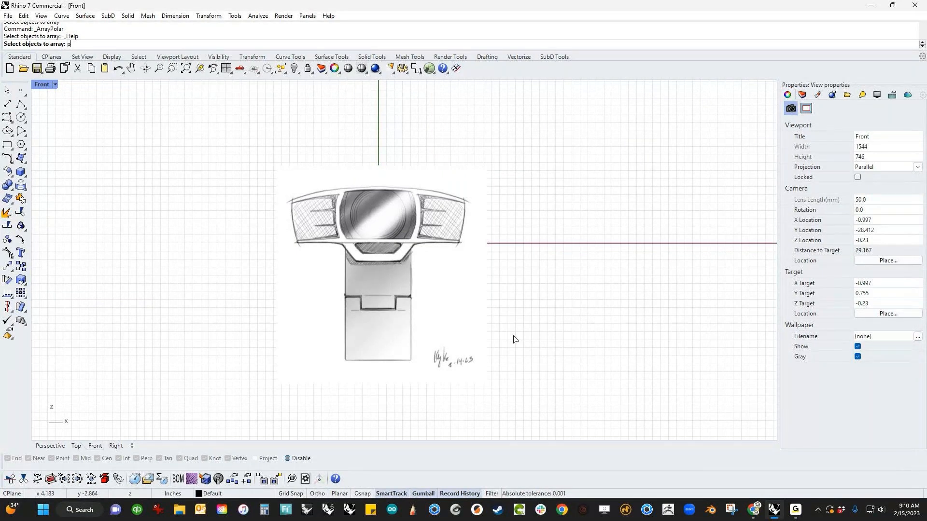
# Step: Switch to the Perspective view and set the webcam sketch's picture material to 70% transparency
pyautogui.press('Return')
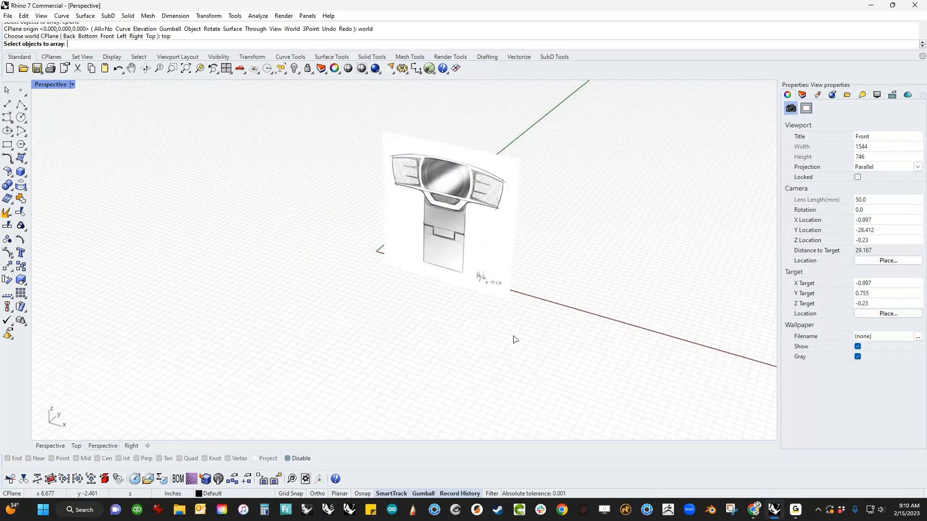
pyautogui.moveTo(514, 339); pyautogui.dragTo(496, 301, button='right')
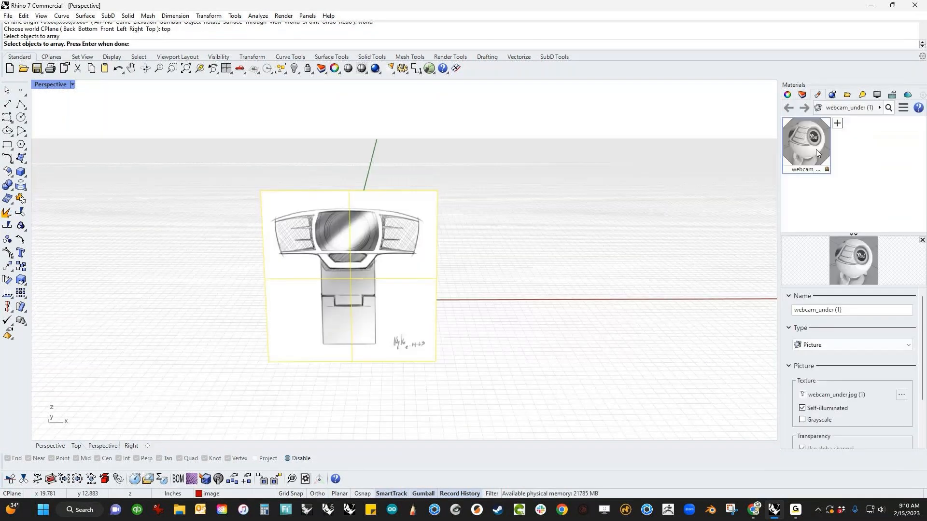
pyautogui.click(816, 149)
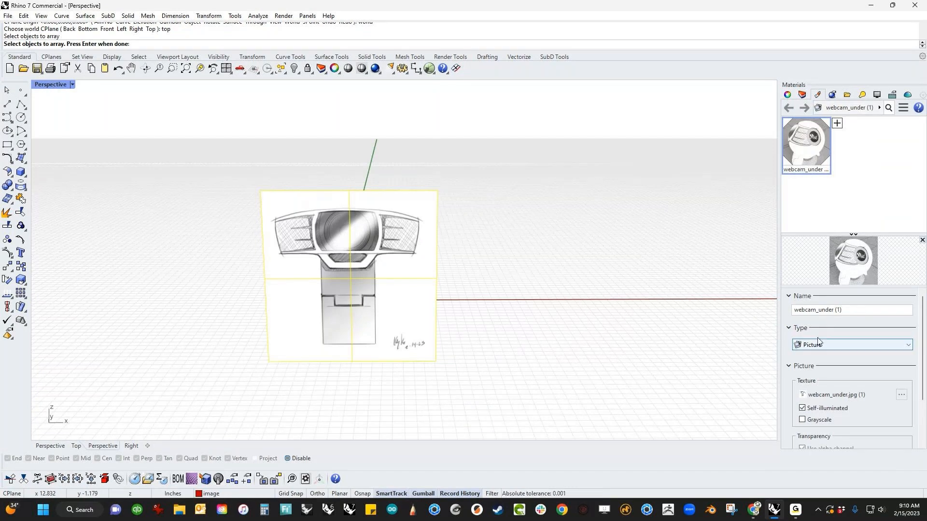
pyautogui.scroll(-1, 836, 357)
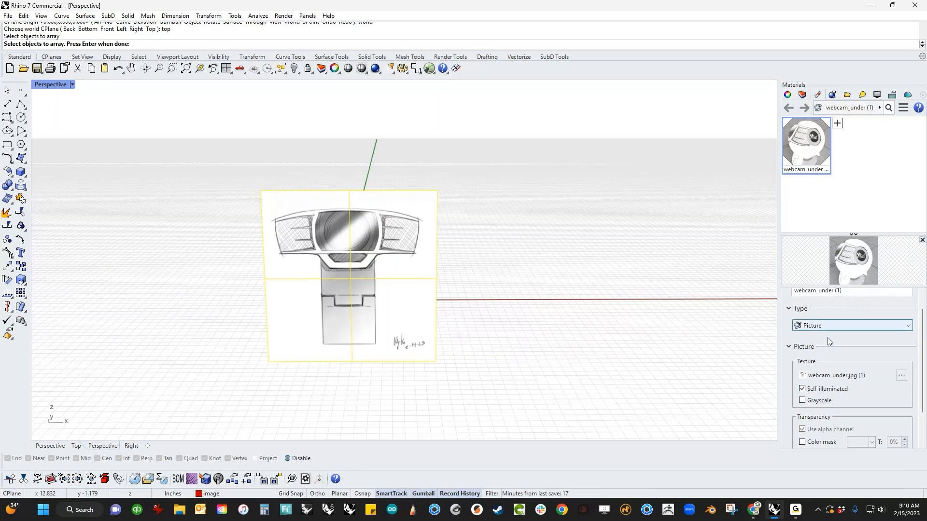
pyautogui.scroll(-1, 828, 335)
pyautogui.scroll(-1, 834, 377)
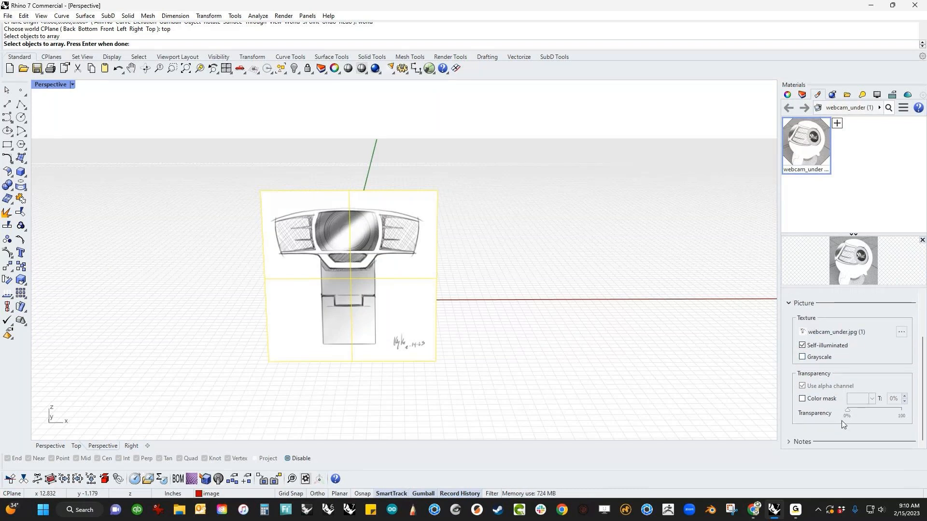
pyautogui.moveTo(848, 410); pyautogui.dragTo(884, 413)
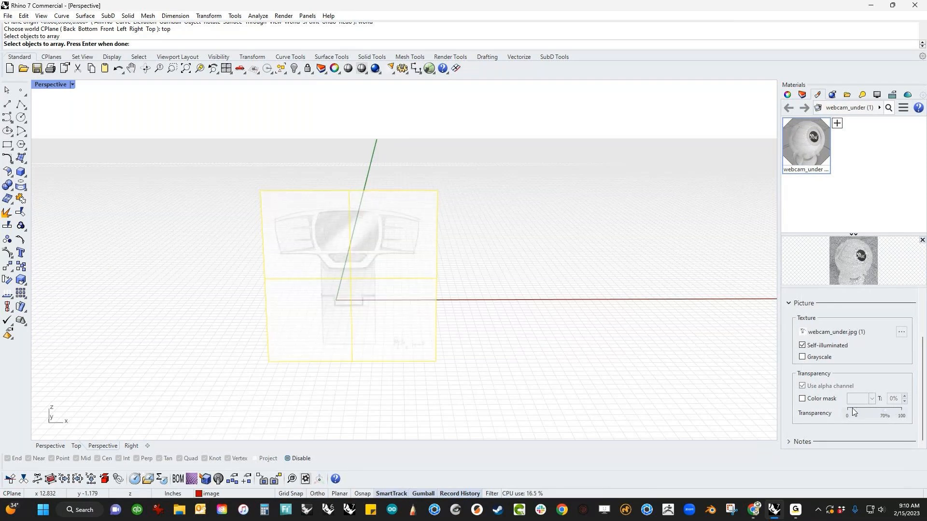
# Step: Lock the image layer and return to the Front view, framing the webcam sketch
pyautogui.click(802, 95)
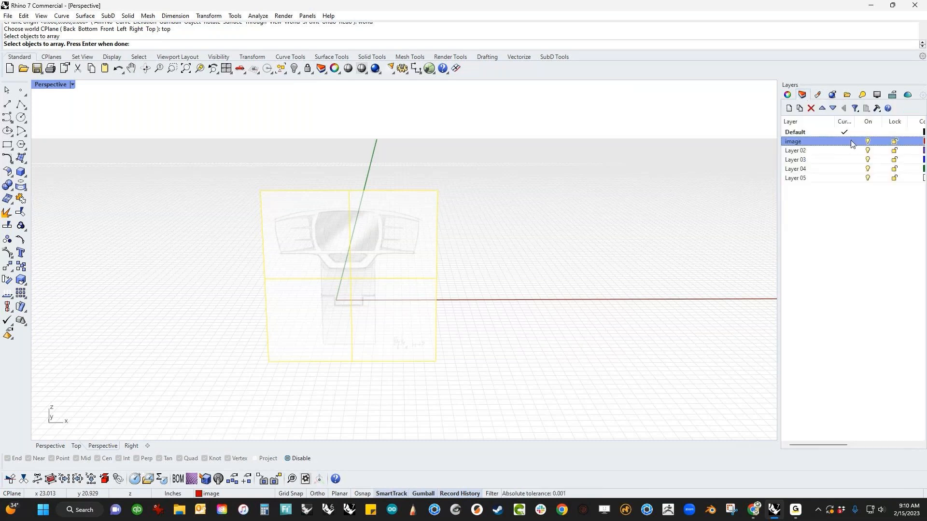
pyautogui.click(893, 141)
pyautogui.moveTo(589, 310); pyautogui.dragTo(459, 343, button='right')
pyautogui.hotkey('ctrl', 'F2')
pyautogui.scroll(6, 324, 233)
pyautogui.moveTo(364, 322); pyautogui.dragTo(451, 297, button='right')
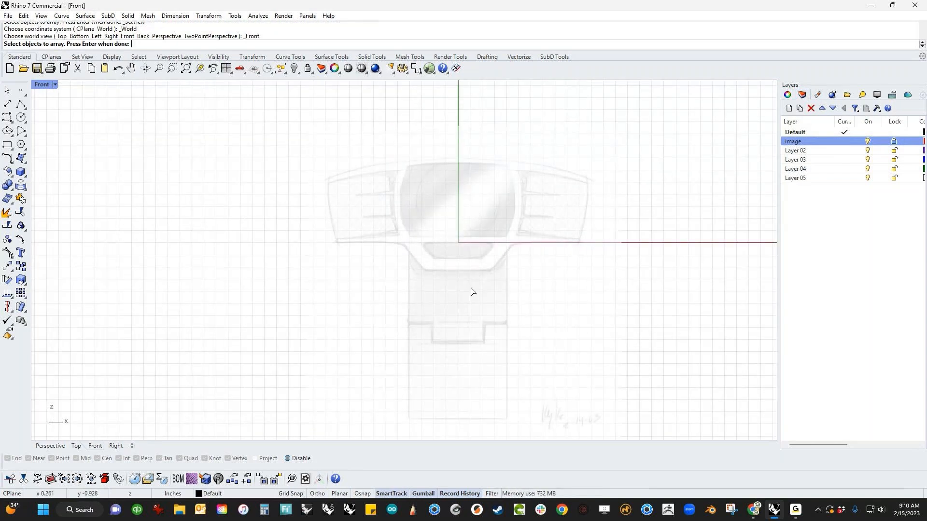
pyautogui.moveTo(471, 290); pyautogui.dragTo(399, 275, button='right')
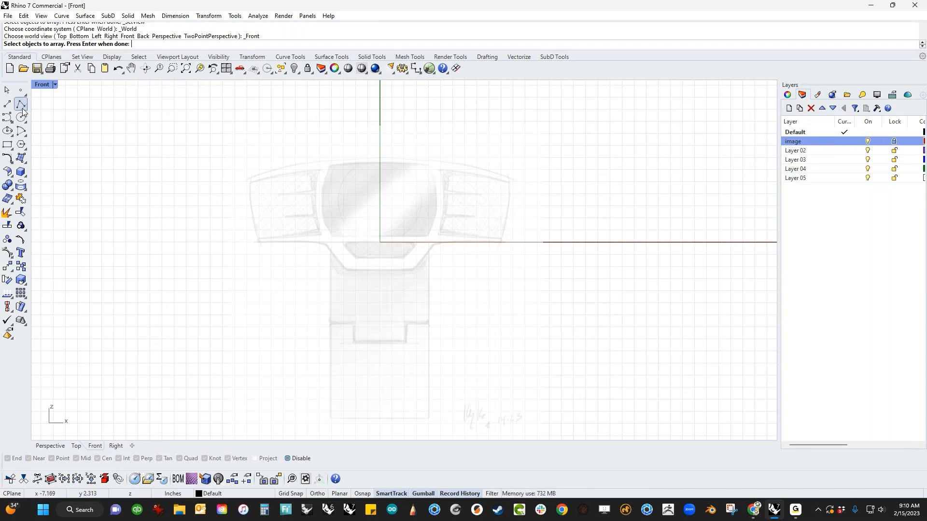
# Step: Draw a degree 3 control-point curve through four points across the webcam sketch, and delete it
pyautogui.click(8, 119)
pyautogui.click(244, 226)
pyautogui.click(345, 275)
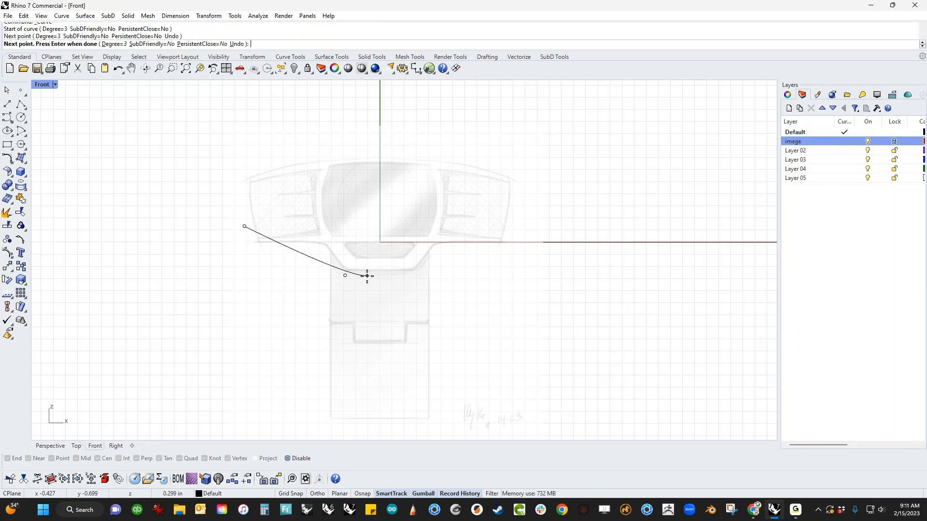
pyautogui.click(438, 271)
pyautogui.click(538, 207)
pyautogui.press('Return')
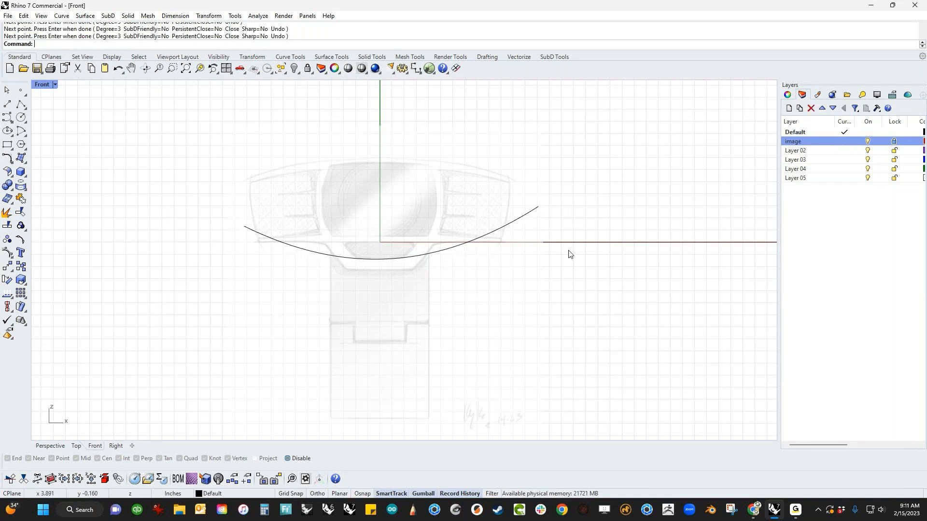
pyautogui.click(515, 223)
pyautogui.press('Delete')
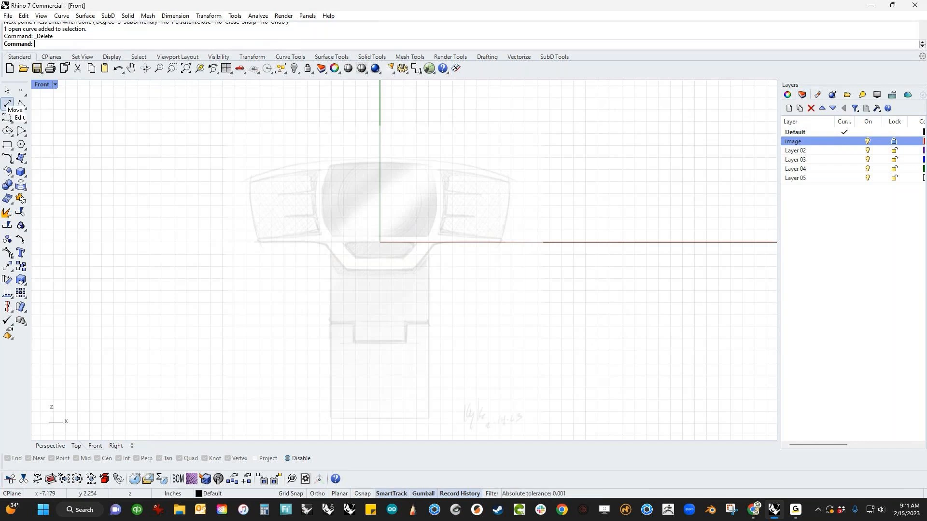
# Step: Examine the Line button's 4 pt line tooltip and its macro in the Button Editor, then cancel the editor
pyautogui.keyDown('shift'); pyautogui.rightClick(7, 104); pyautogui.keyUp('shift')
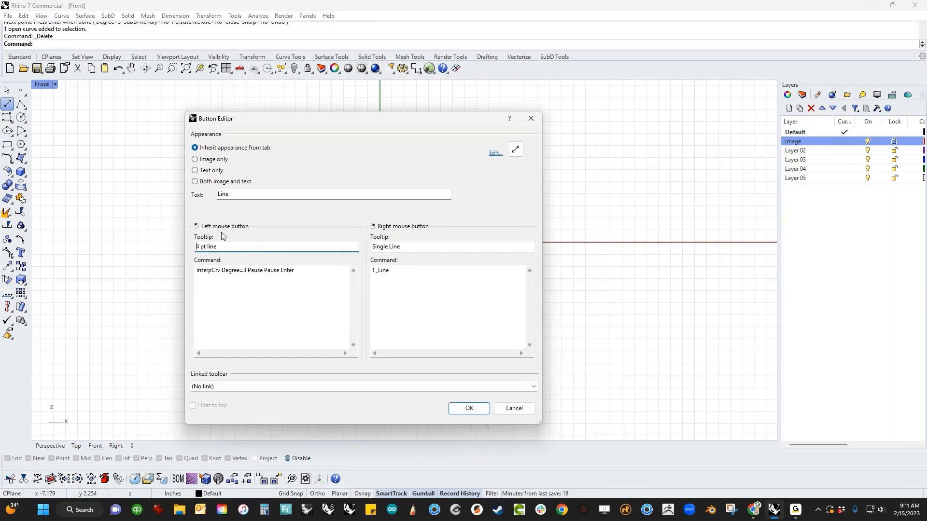
pyautogui.moveTo(221, 248); pyautogui.dragTo(194, 247)
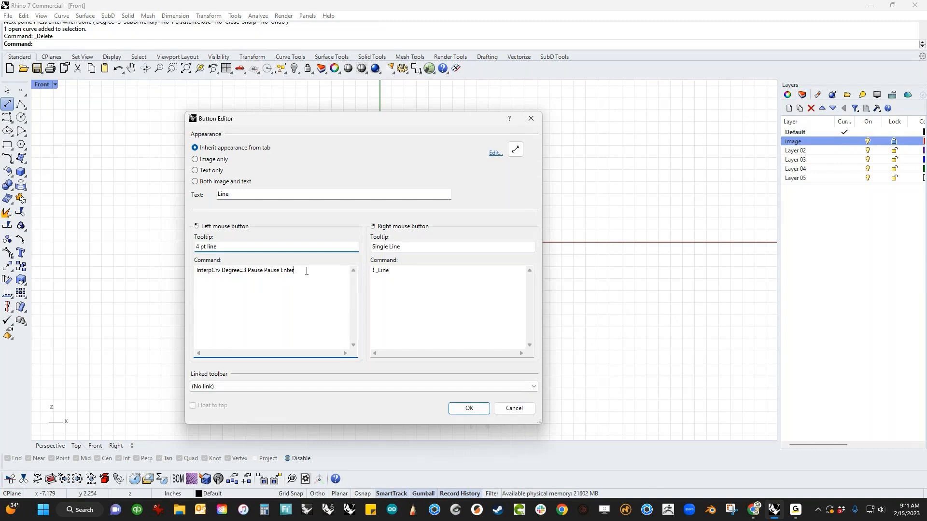
pyautogui.moveTo(306, 268); pyautogui.dragTo(190, 268)
pyautogui.click(301, 306)
pyautogui.click(511, 408)
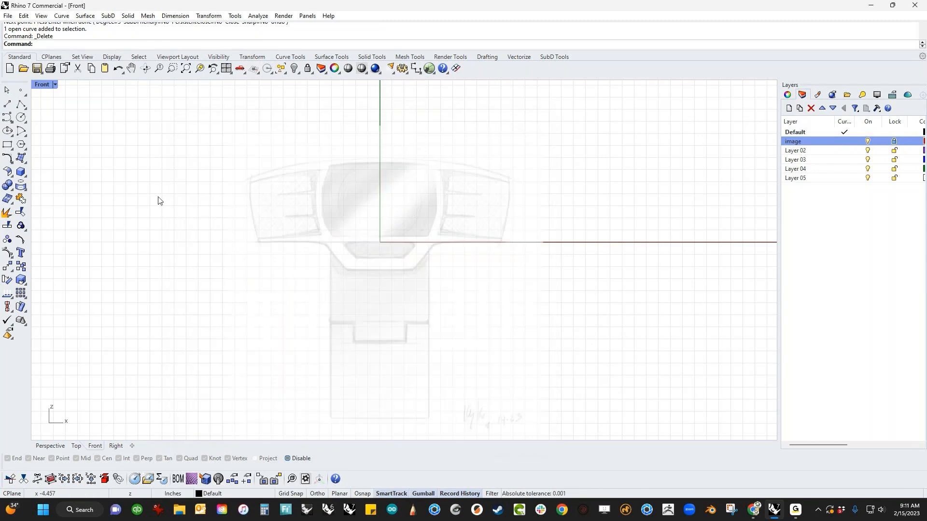
# Step: Draw a slanted straight single line above the webcam sketch with the Single Line command
pyautogui.click(7, 105)
pyautogui.click(165, 164)
pyautogui.click(448, 117)
pyautogui.press('Escape')
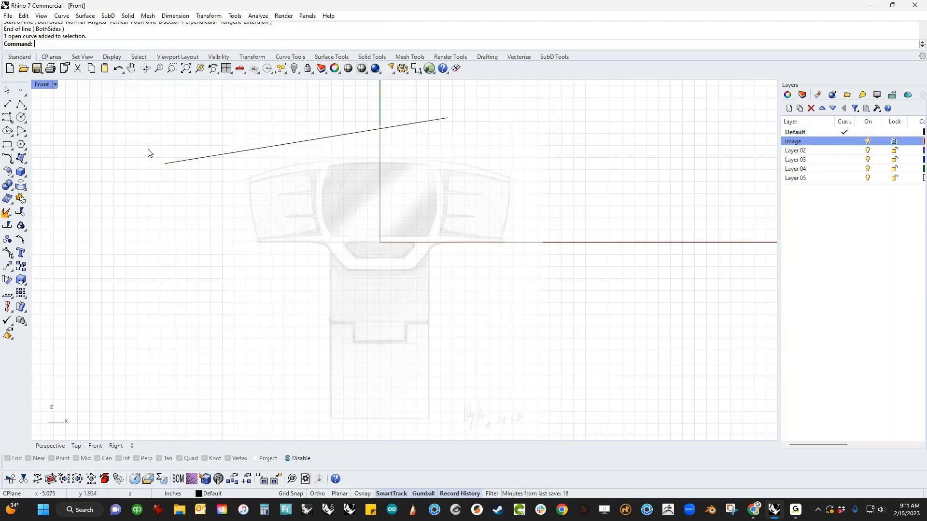
# Step: Draw a slanted 4 pt line across the webcam sketch, select it, and turn off the Gumball to inspect its control points
pyautogui.click(8, 105)
pyautogui.click(115, 263)
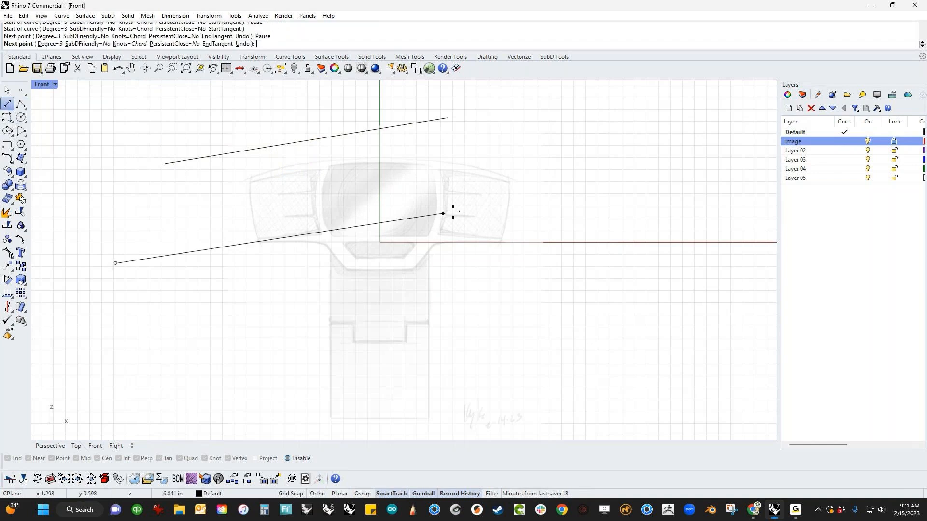
pyautogui.click(459, 192)
pyautogui.press('Return')
pyautogui.click(375, 212)
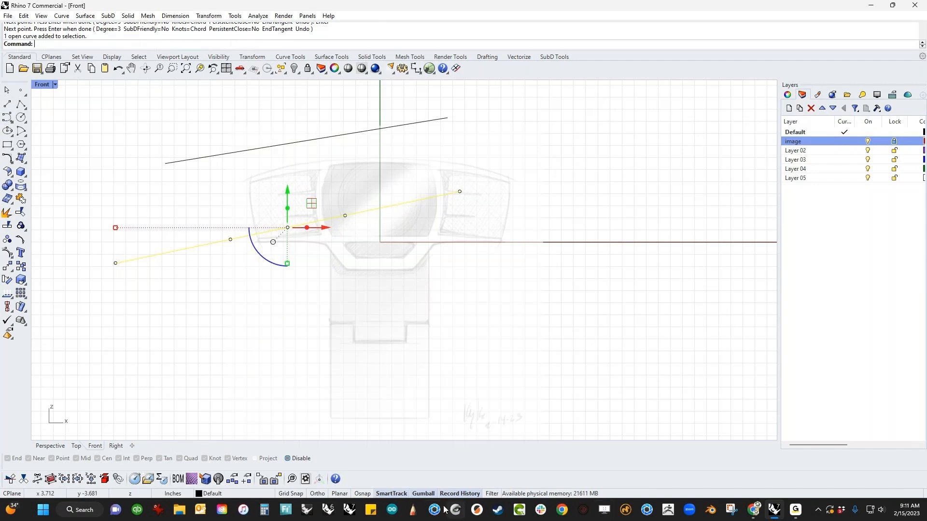
pyautogui.click(424, 493)
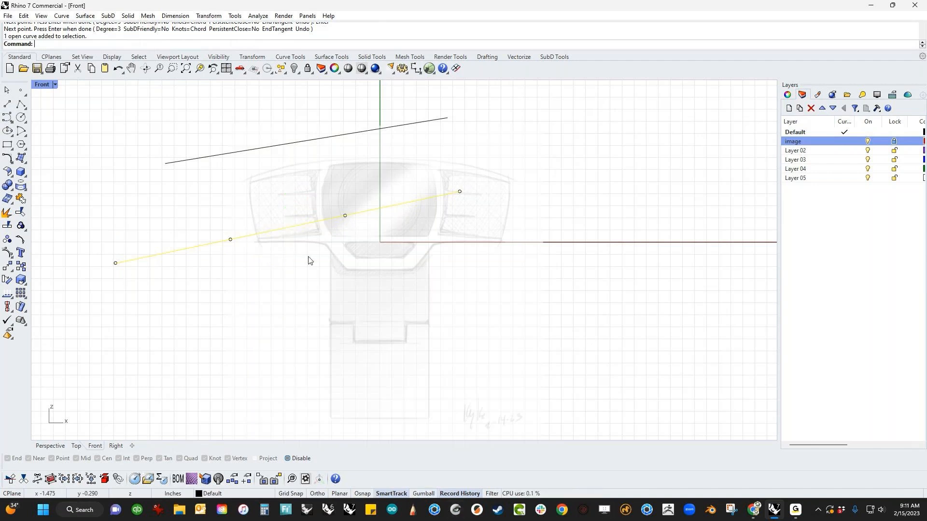
# Step: Select the 4 pt line's two middle control points, turn the Gumball back on, and move them up to bend the line
pyautogui.moveTo(201, 201); pyautogui.dragTo(461, 291)
pyautogui.click(333, 276)
pyautogui.click(268, 231)
pyautogui.moveTo(260, 224); pyautogui.dragTo(212, 253)
pyautogui.keyDown('shift'); pyautogui.moveTo(320, 167); pyautogui.dragTo(374, 274); pyautogui.keyUp('shift')
pyautogui.click(427, 494)
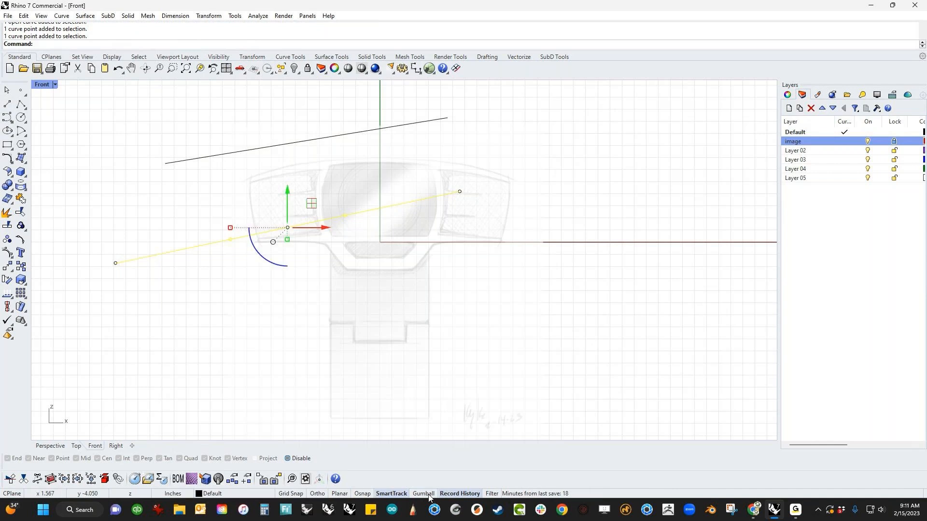
pyautogui.moveTo(312, 207); pyautogui.dragTo(265, 176)
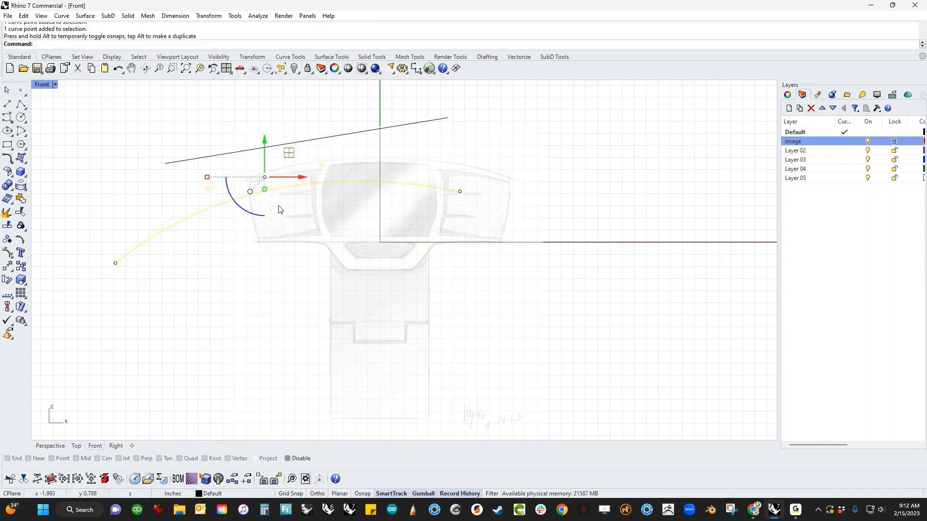
# Step: Delete both test curves, the straight single line and the bent 4 pt line
pyautogui.press('Escape')
pyautogui.moveTo(302, 235); pyautogui.dragTo(253, 114)
pyautogui.press('Delete')
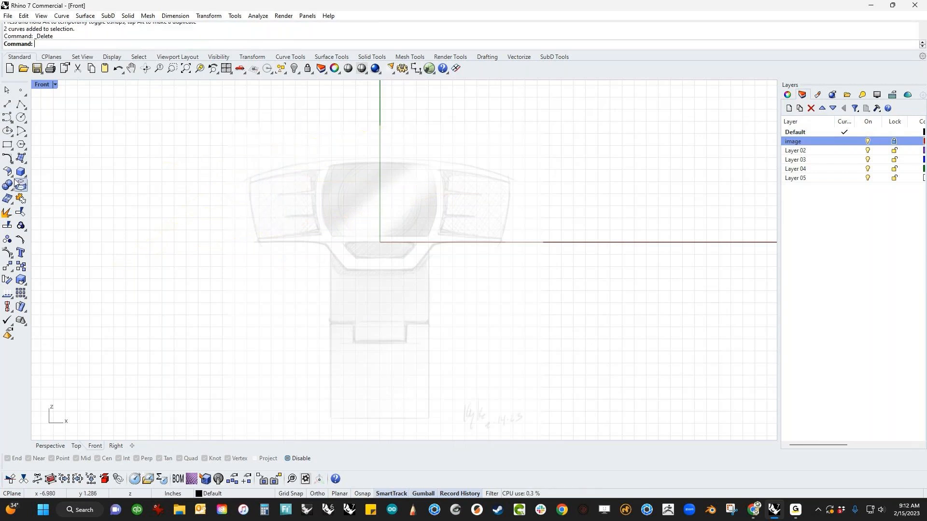
# Step: Copy the macro "InterpCrv Degree=3 Pause Pause Enter" from the Line button's left-mouse command, then cancel the Button Editor
pyautogui.keyDown('shift'); pyautogui.rightClick(7, 104); pyautogui.keyUp('shift')
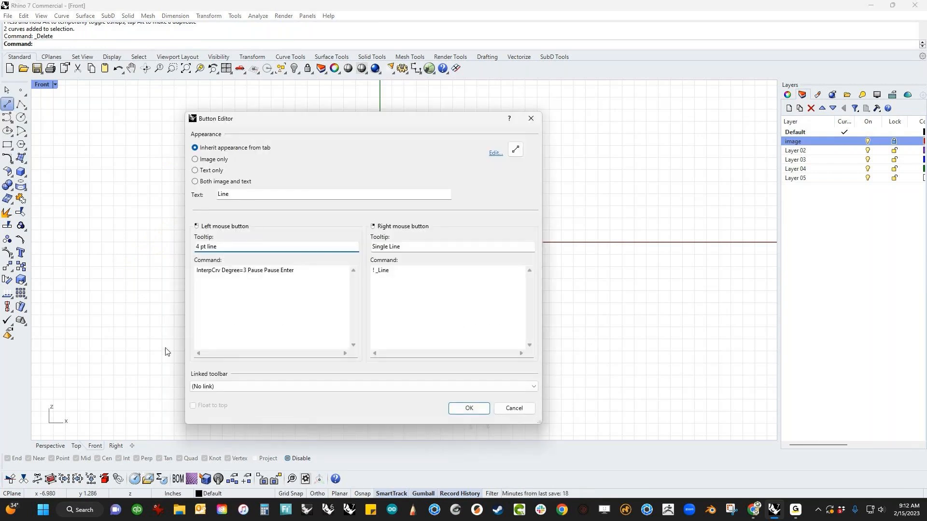
pyautogui.moveTo(306, 275); pyautogui.dragTo(194, 271)
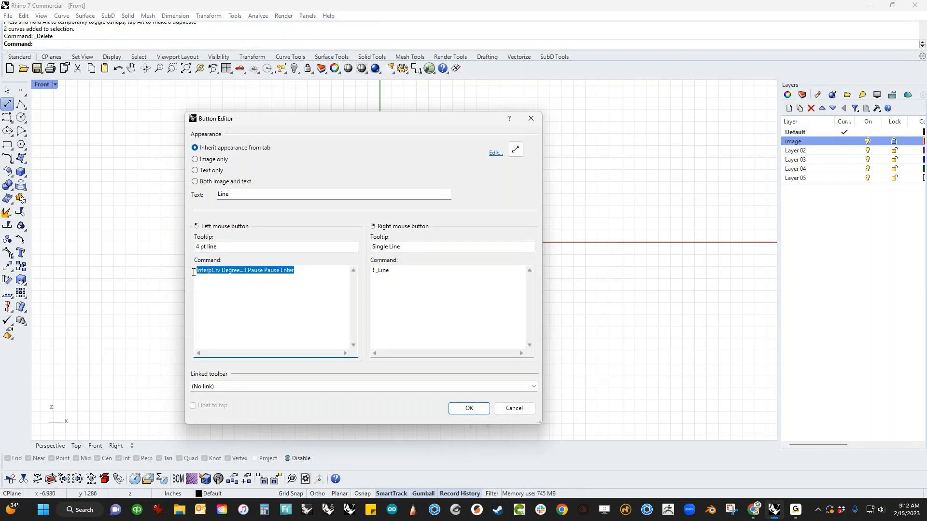
pyautogui.rightClick(230, 269)
pyautogui.click(258, 303)
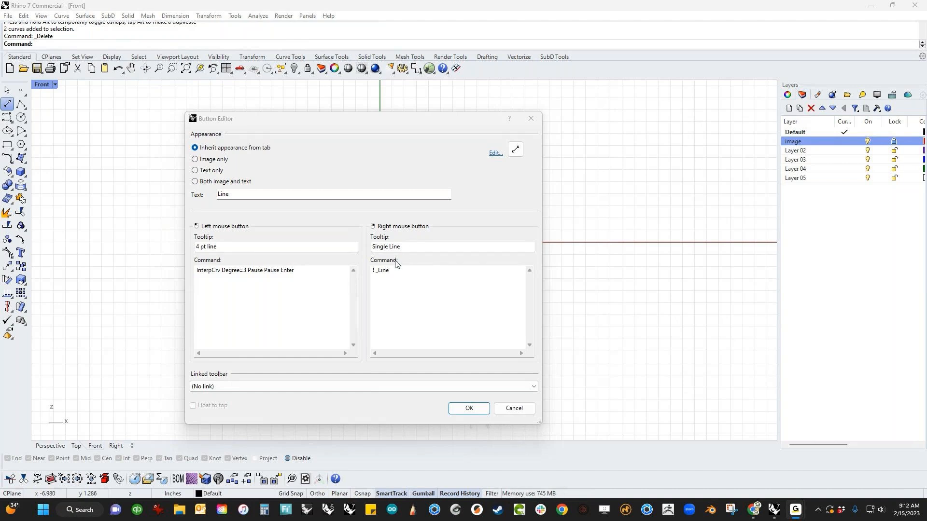
pyautogui.click(514, 409)
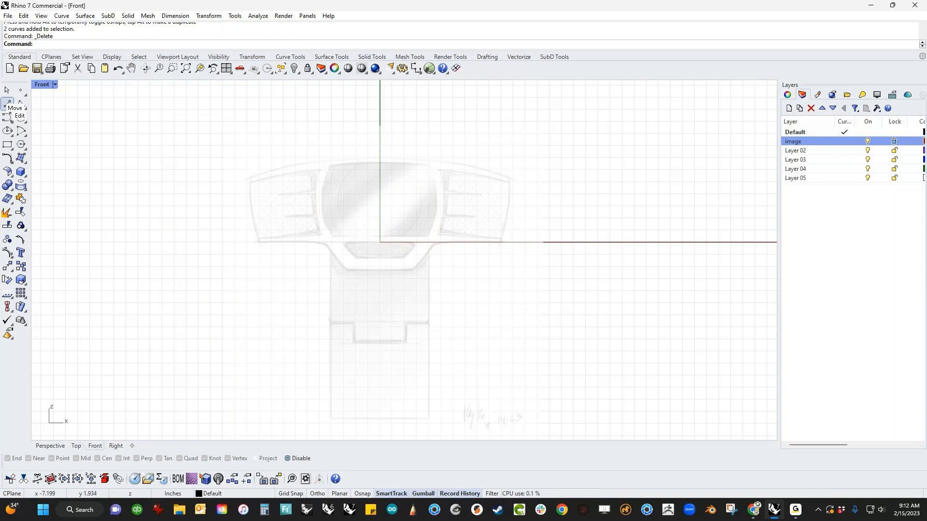
# Step: Reopen the Line button's editor, reread its left-mouse command macro, and close the editor without changes
pyautogui.keyDown('shift'); pyautogui.rightClick(7, 103); pyautogui.keyUp('shift')
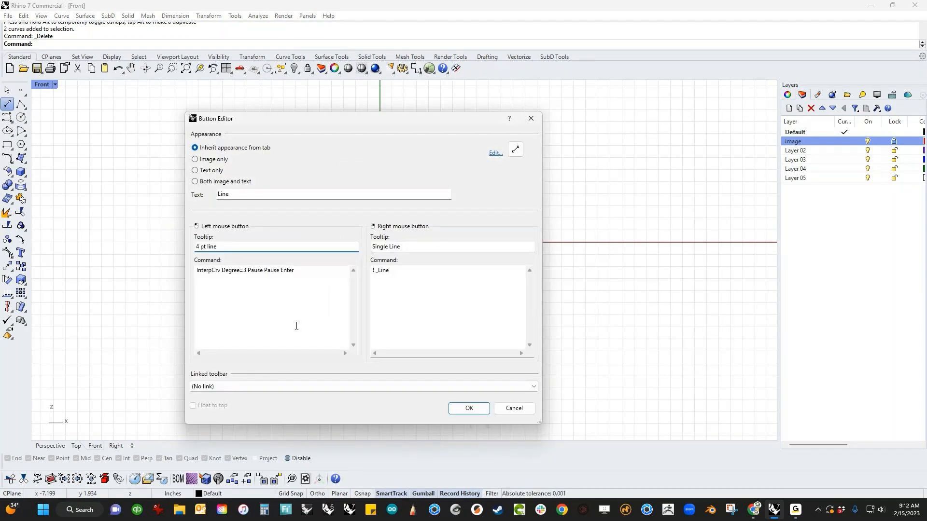
pyautogui.moveTo(303, 280); pyautogui.dragTo(208, 279)
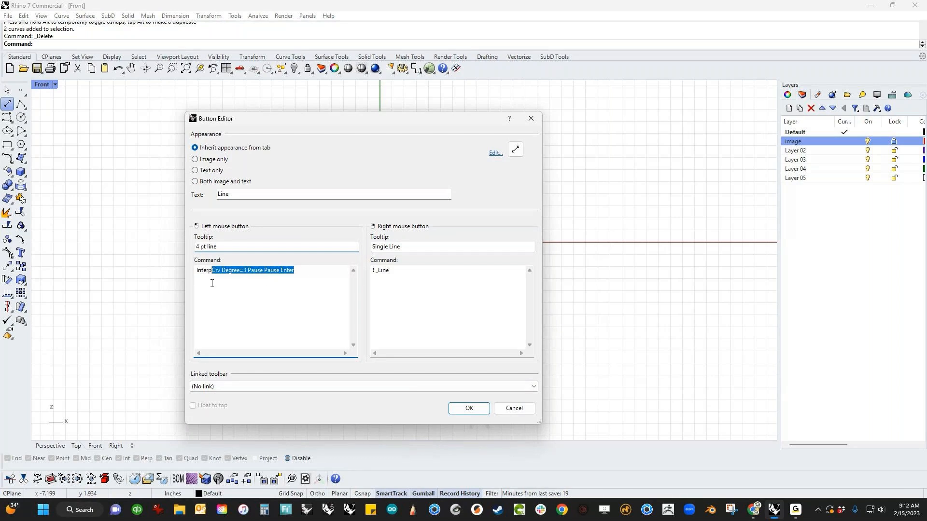
pyautogui.click(248, 310)
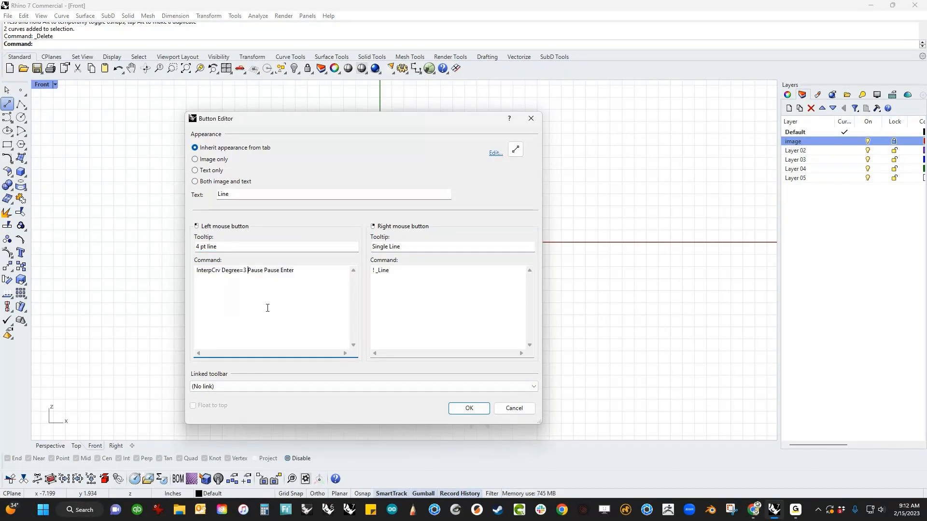
pyautogui.press('Escape')
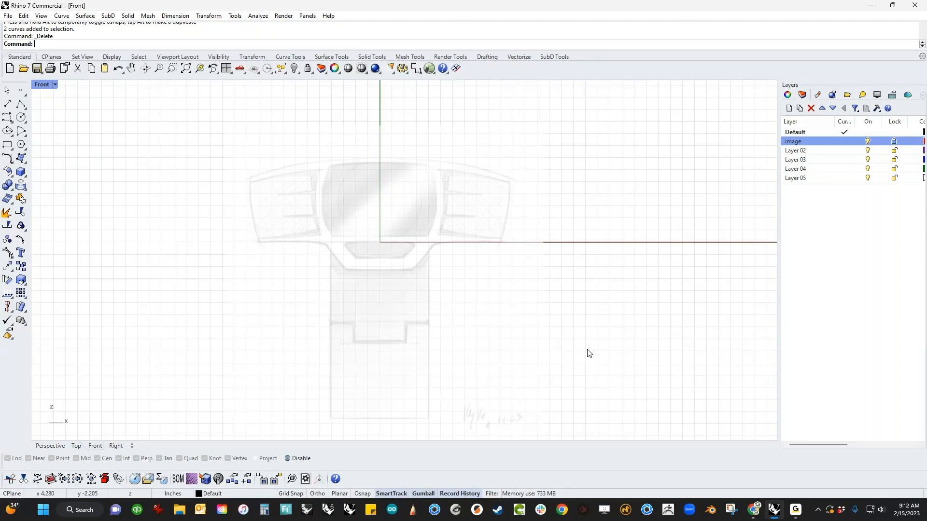
# Step: Draw a horizontal 4 pt line about 5.3 in long between the upper outer corners of the webcam body
pyautogui.click(8, 117)
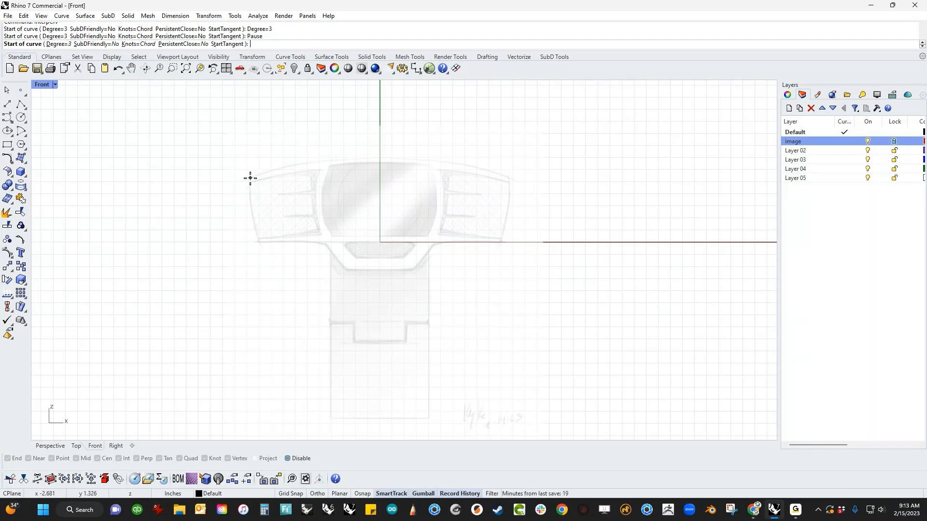
pyautogui.click(250, 178)
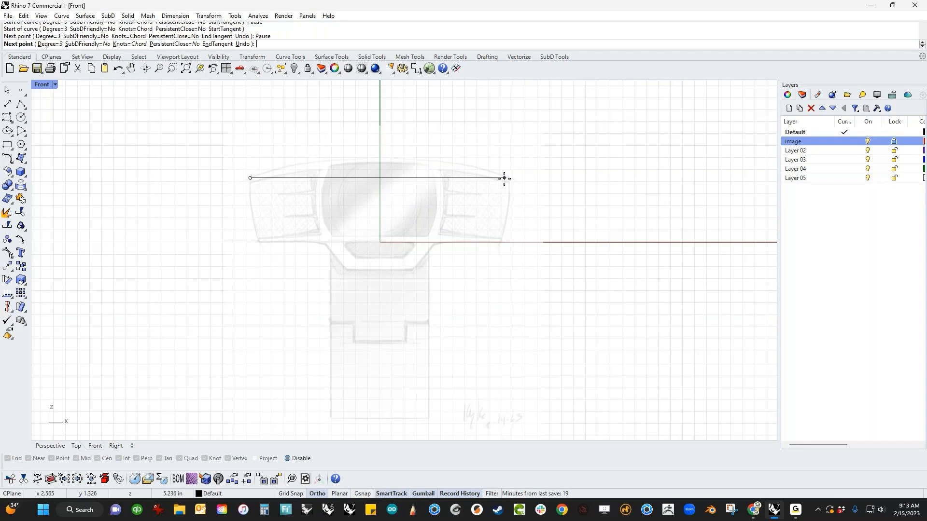
pyautogui.click(509, 178)
pyautogui.press('Return')
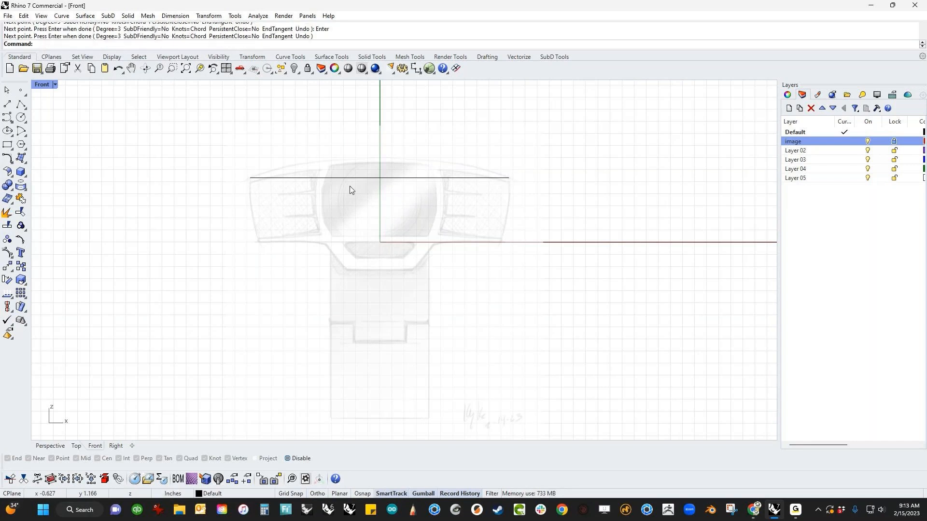
# Step: Raise the line's two middle control points so it arches along the webcam body's curved upper edge
pyautogui.click(339, 178)
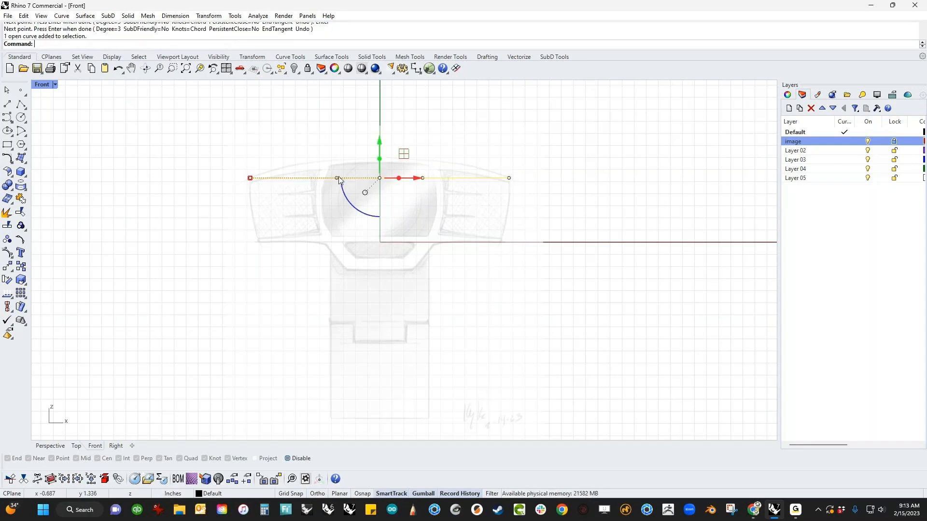
pyautogui.moveTo(306, 136); pyautogui.dragTo(450, 211)
pyautogui.moveTo(379, 147); pyautogui.dragTo(379, 152)
# Step: Draw a horizontal 4-point line along the webcam body's lower edge between its two lower outer corners
pyautogui.click(7, 104)
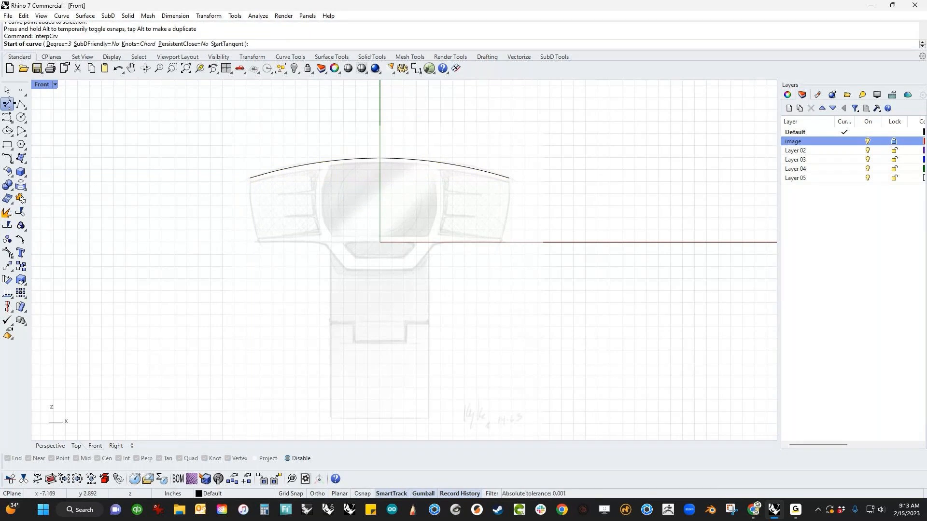
pyautogui.click(258, 242)
pyautogui.click(502, 243)
pyautogui.press('Return')
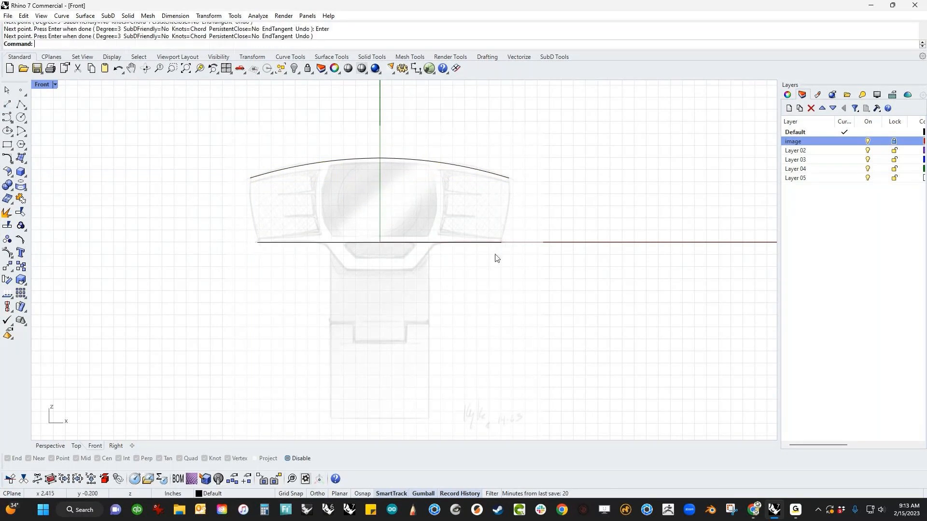
# Step: Draw a 4-point line down the body's left side, joining the arch's left end to the lower line's left end
pyautogui.press('Return')
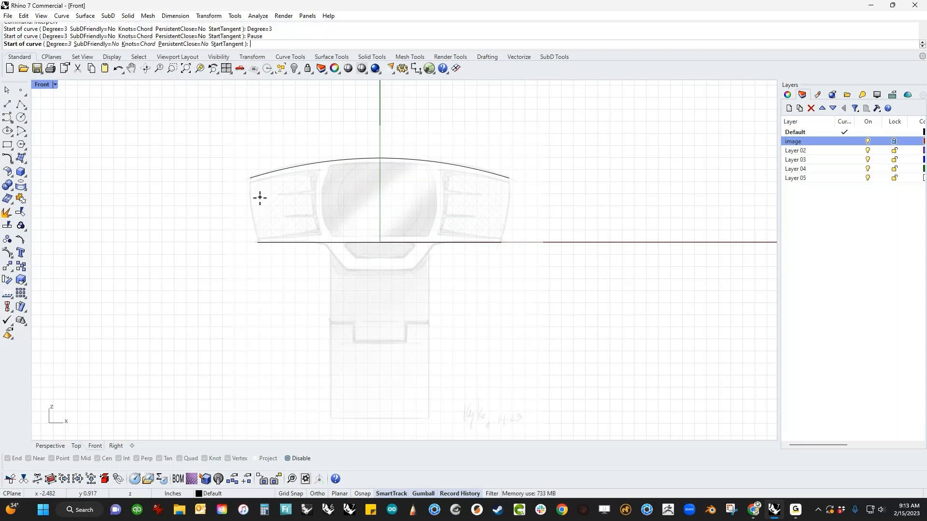
pyautogui.click(251, 179)
pyautogui.click(257, 243)
pyautogui.press('Return')
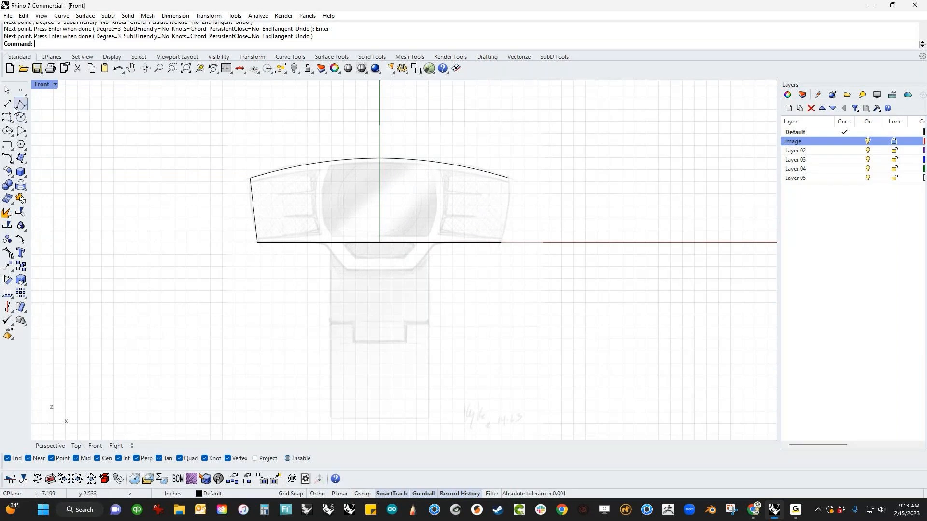
# Step: Draw a 4-point line down the body's right side, snapped from the arch's right end to the lower line's right end
pyautogui.click(287, 458)
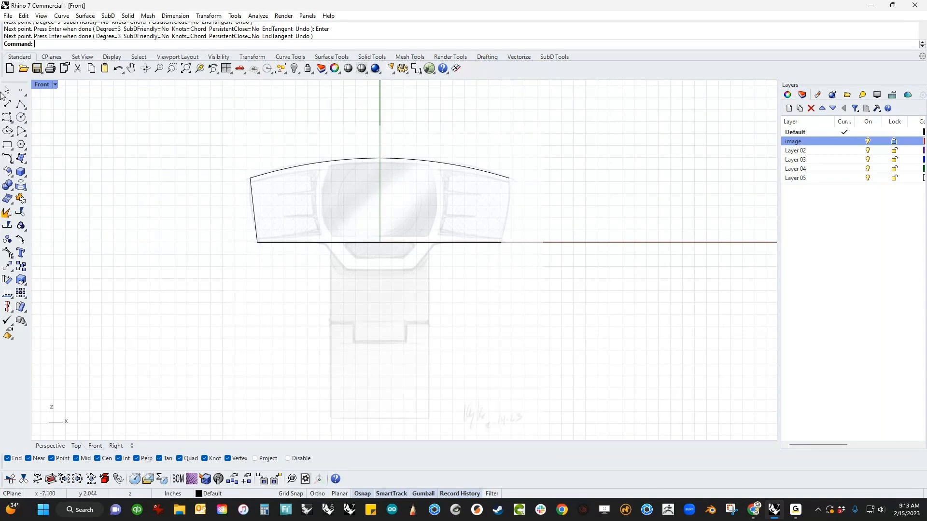
pyautogui.press('Return')
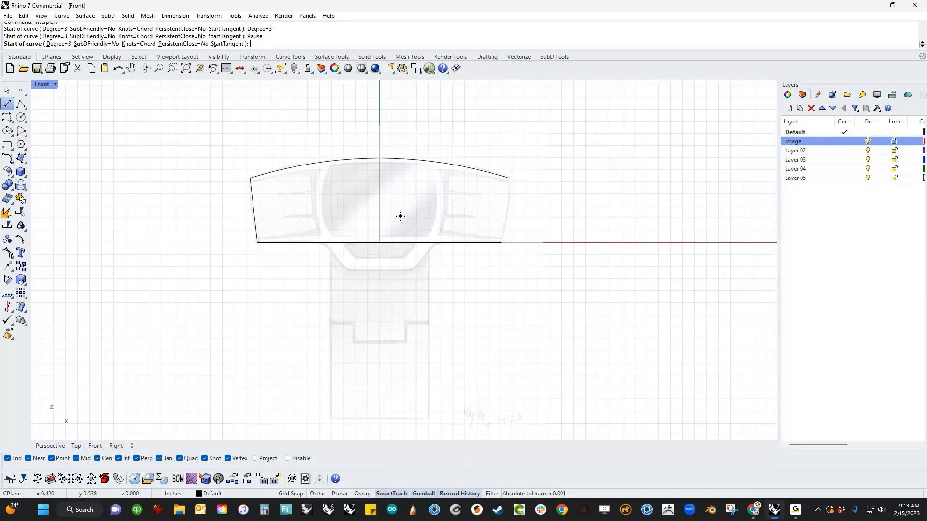
pyautogui.click(288, 459)
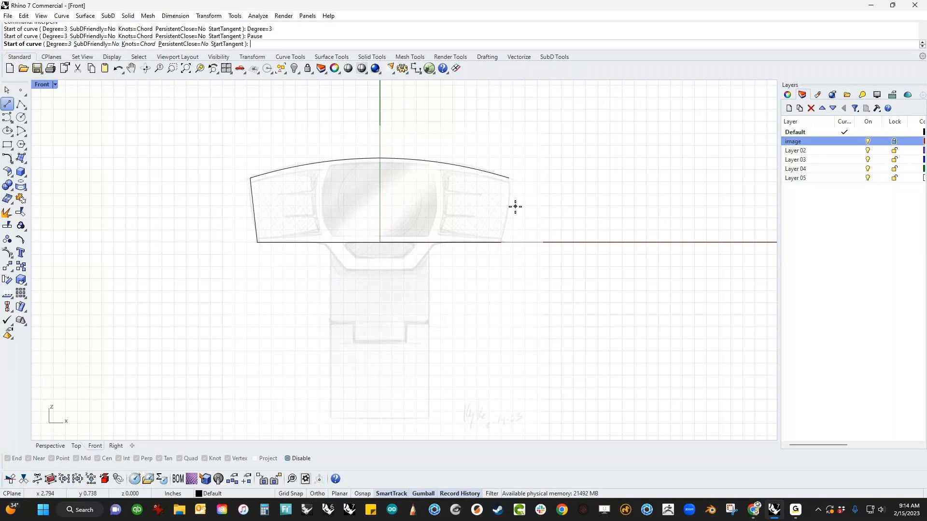
pyautogui.press('alt')
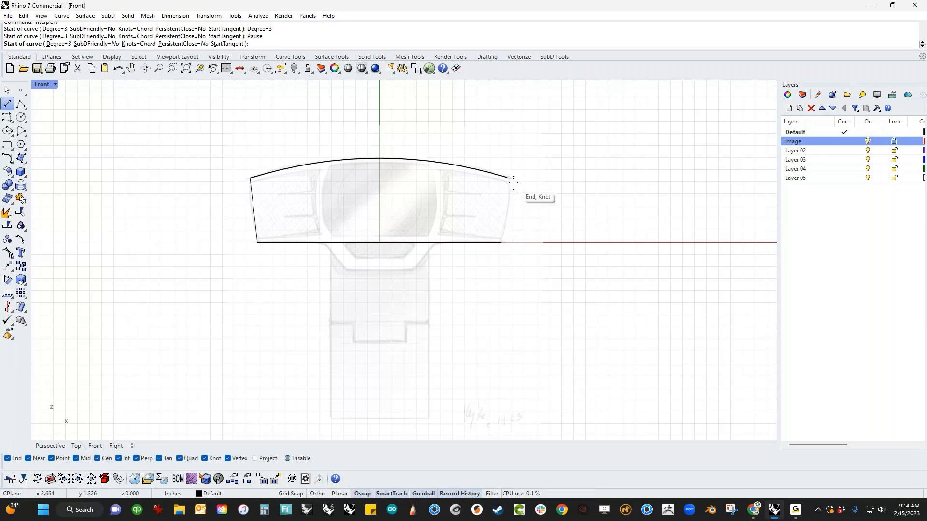
pyautogui.click(513, 182)
pyautogui.click(503, 242)
pyautogui.press('Return')
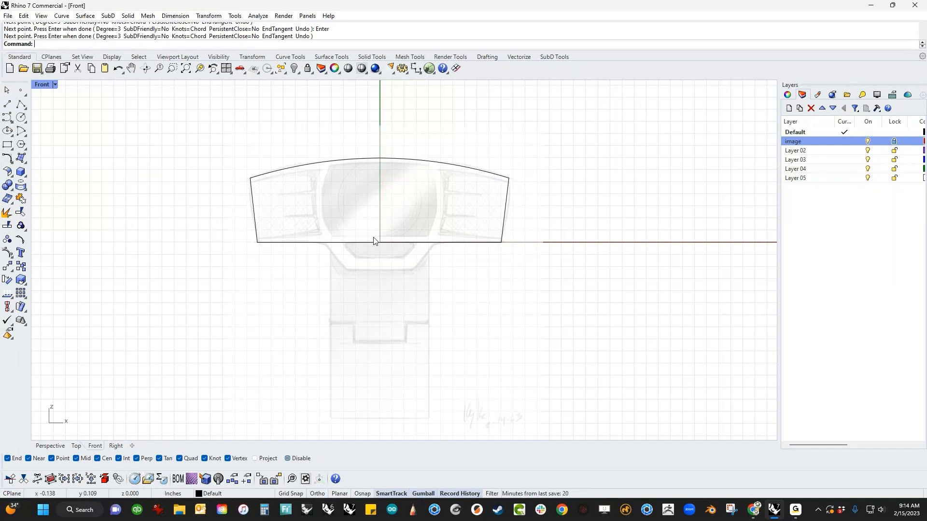
# Step: Bow both side lines outward by shifting their two middle control points to match the sketched body sides
pyautogui.click(256, 235)
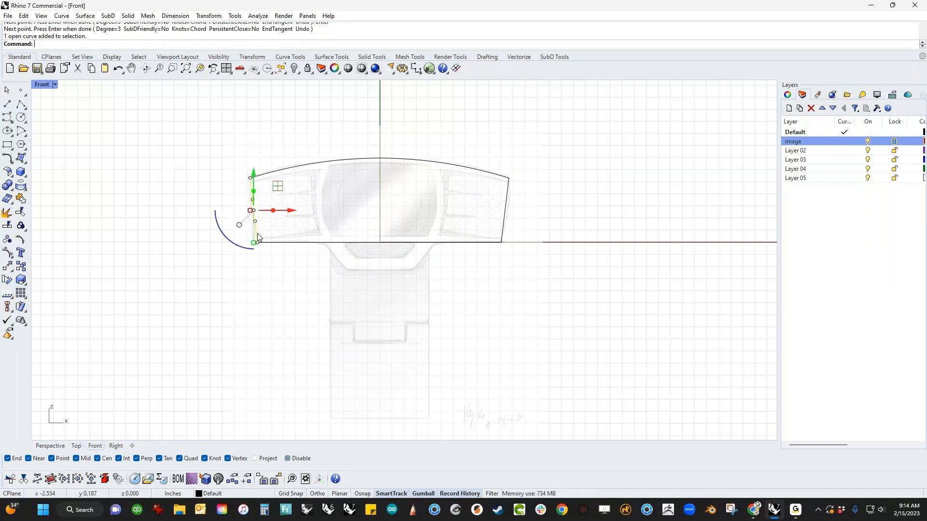
pyautogui.click(500, 236)
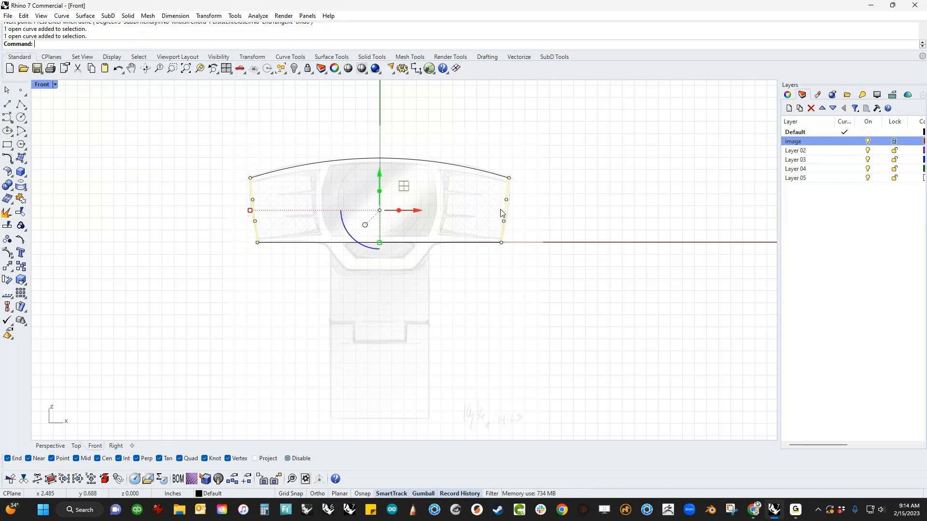
pyautogui.moveTo(485, 191); pyautogui.dragTo(534, 227)
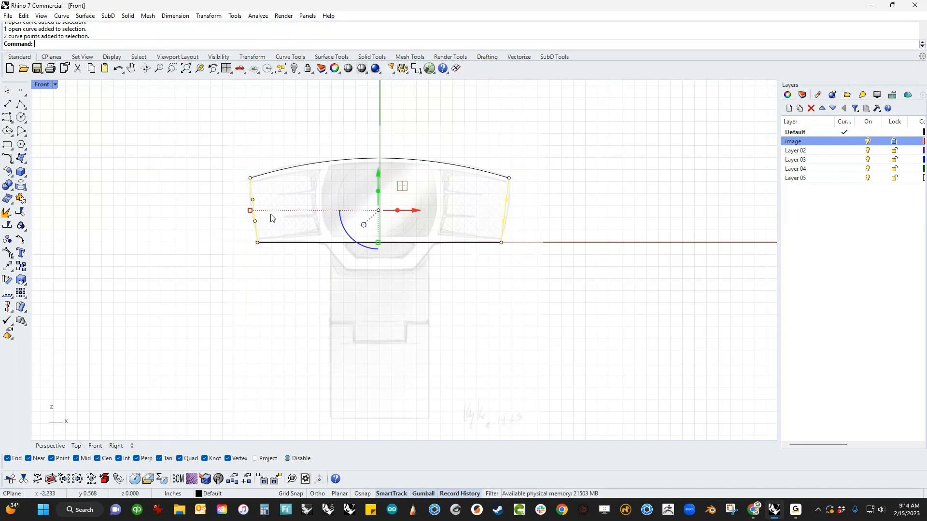
pyautogui.moveTo(237, 193); pyautogui.dragTo(252, 229)
pyautogui.press('Escape')
pyautogui.press('Escape')
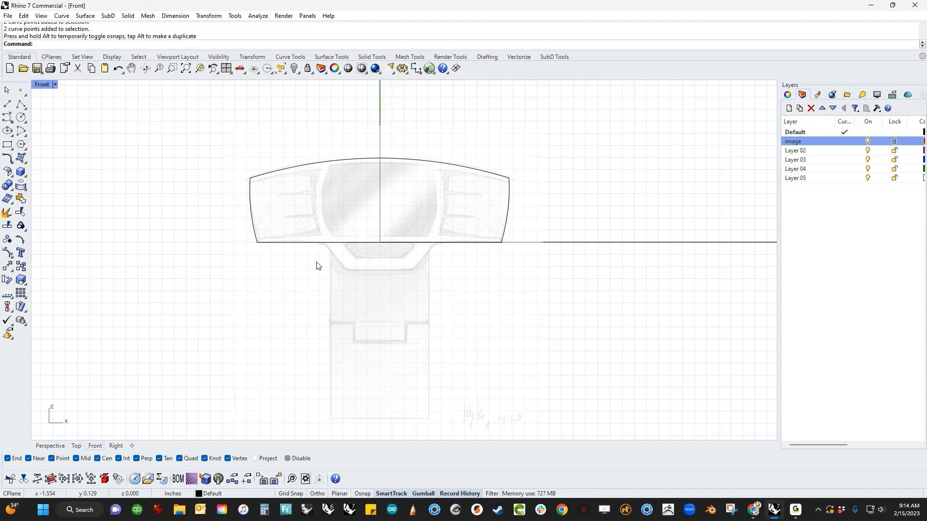
# Step: Create an edge-curve surface from the four outline curves of the webcam body
pyautogui.moveTo(245, 143); pyautogui.dragTo(528, 292)
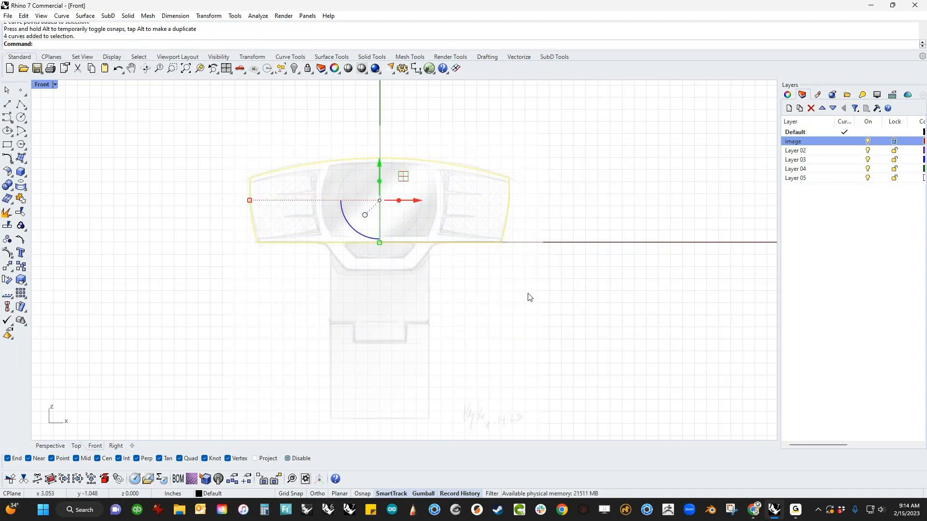
pyautogui.click(23, 161)
pyautogui.click(89, 162)
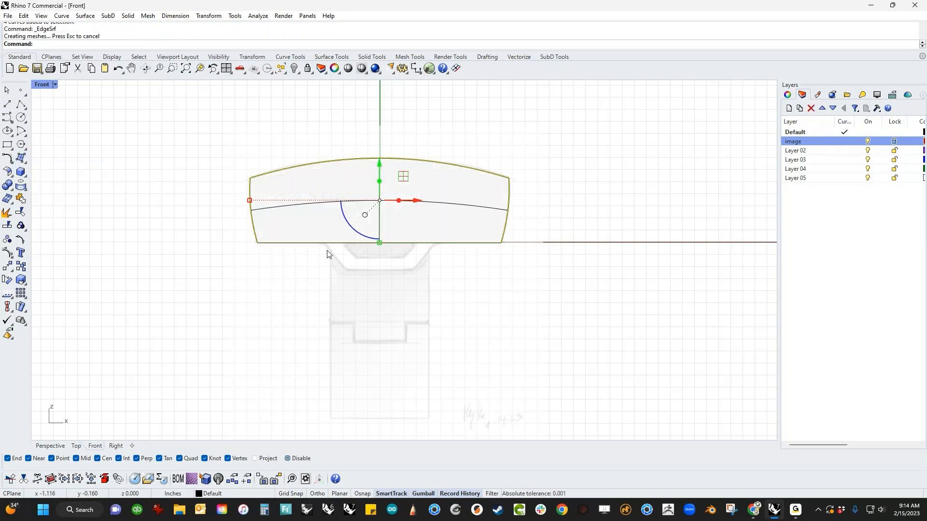
pyautogui.press('Escape')
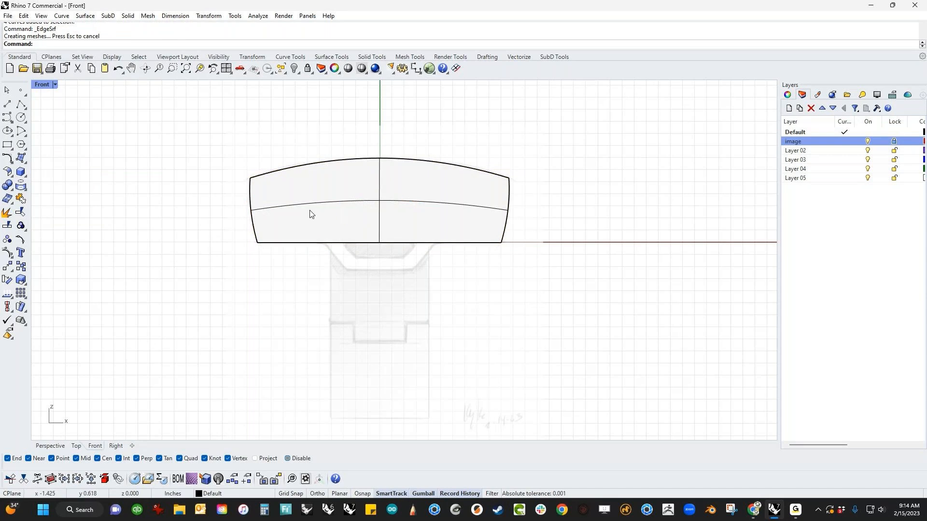
# Step: Turn on the control points of the webcam body surface
pyautogui.click(437, 230)
pyautogui.middleClick(193, 273)
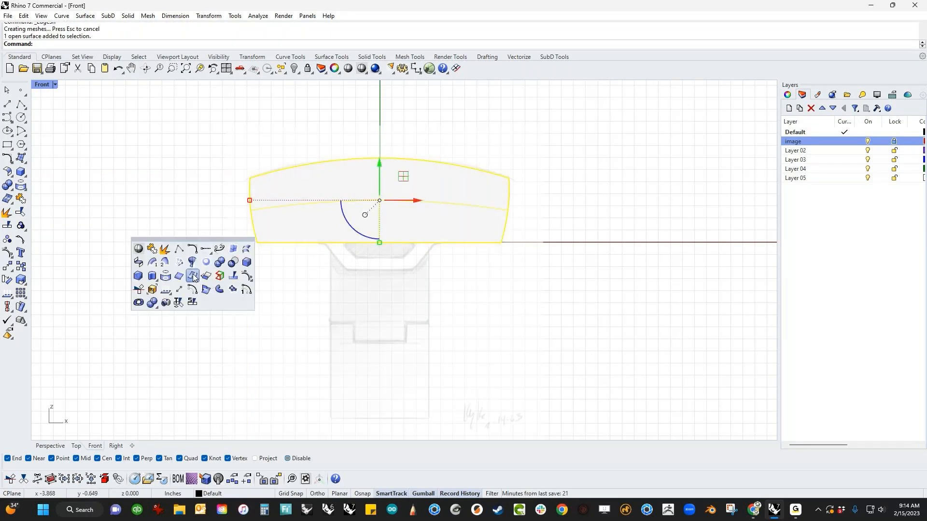
pyautogui.click(219, 251)
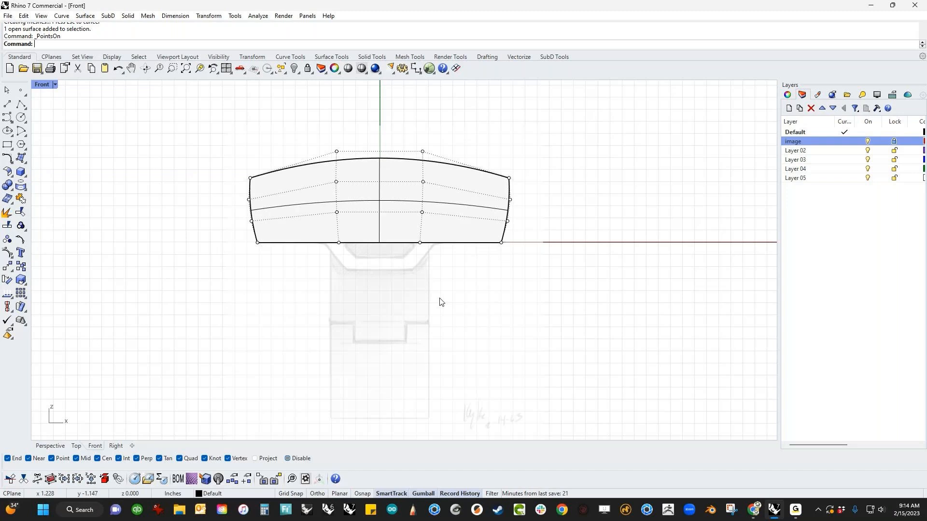
# Step: Move both outer columns of the surface's control points backward along Y to bend the body in depth
pyautogui.hotkey('ctrl', 'F1')
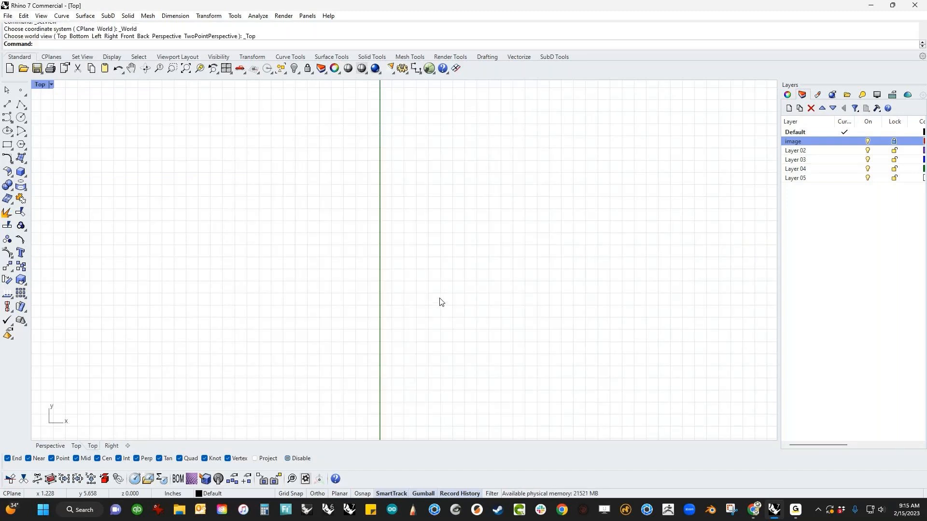
pyautogui.moveTo(220, 176); pyautogui.dragTo(314, 260)
pyautogui.keyDown('shift'); pyautogui.moveTo(499, 184); pyautogui.dragTo(544, 247); pyautogui.keyUp('shift')
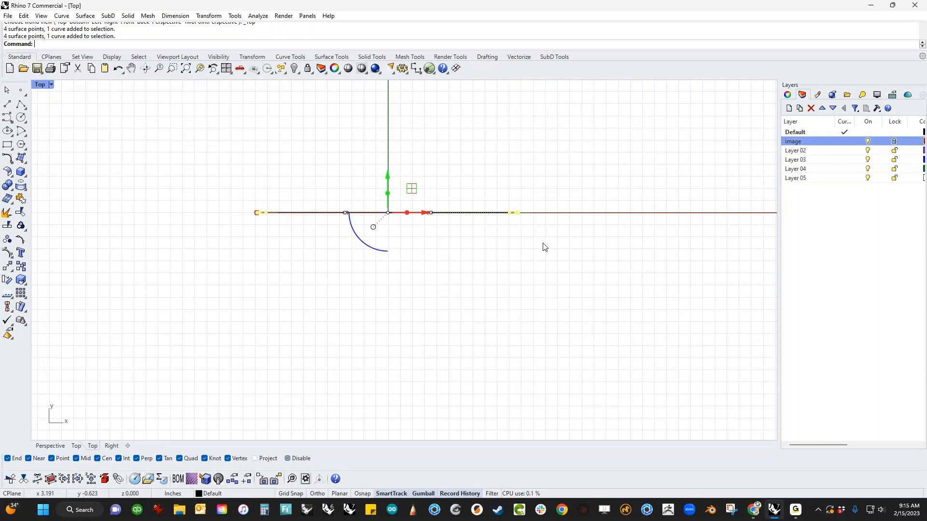
pyautogui.hotkey('ctrl', 'F4')
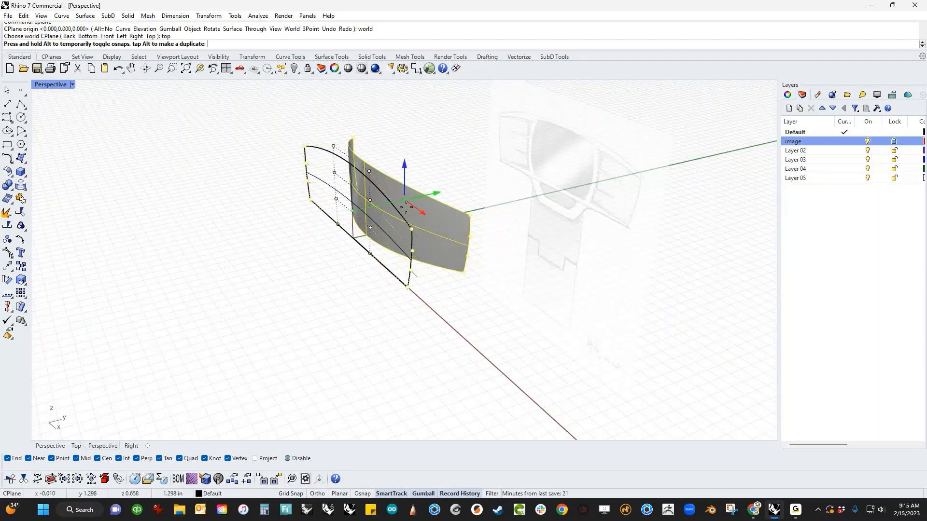
pyautogui.moveTo(405, 205); pyautogui.dragTo(374, 223)
# Step: Inspect the bent surface from several angles in Perspective, and undo the last control-point move
pyautogui.moveTo(374, 223); pyautogui.dragTo(554, 323, button='right')
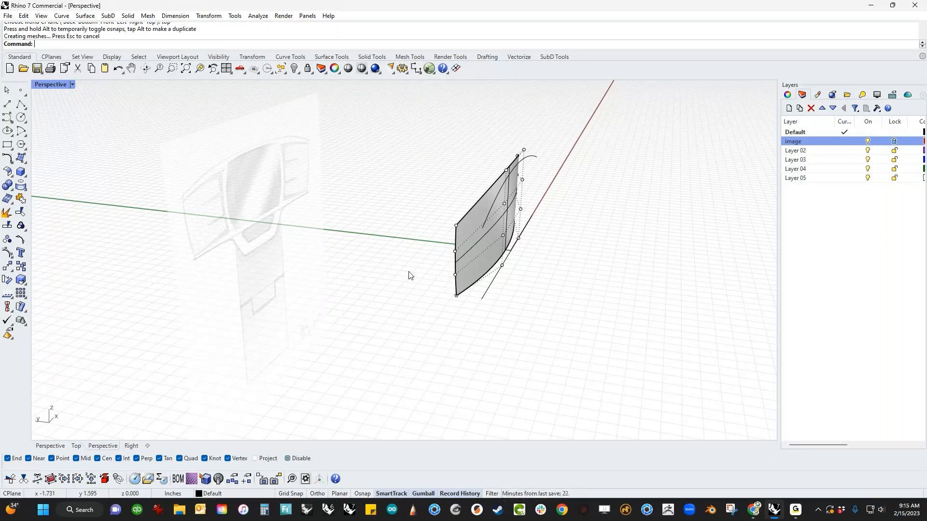
pyautogui.moveTo(409, 275); pyautogui.dragTo(474, 307, button='right')
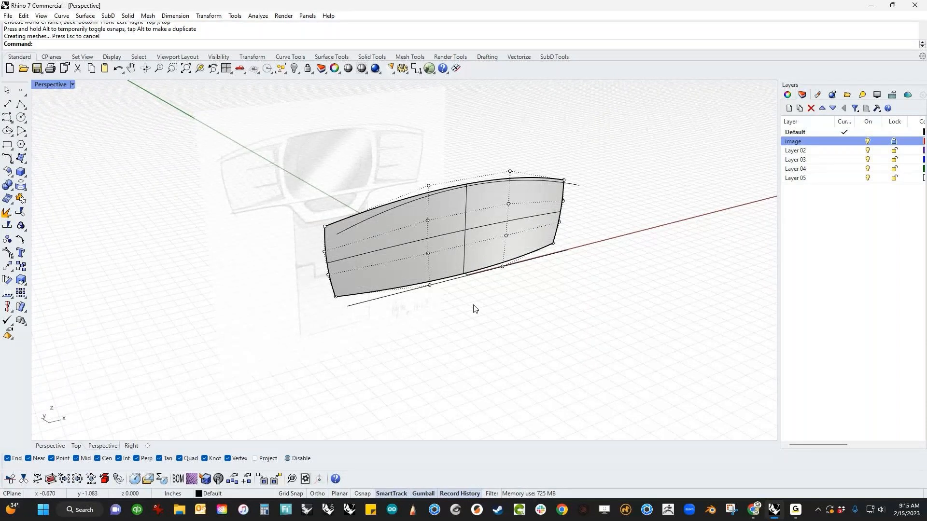
pyautogui.moveTo(473, 305); pyautogui.dragTo(494, 343, button='right')
pyautogui.hotkey('ctrl', 'z')
# Step: Show the Front view in wireframe display so the sketched bracket below the body can be traced
pyautogui.hotkey('ctrl', 'F2')
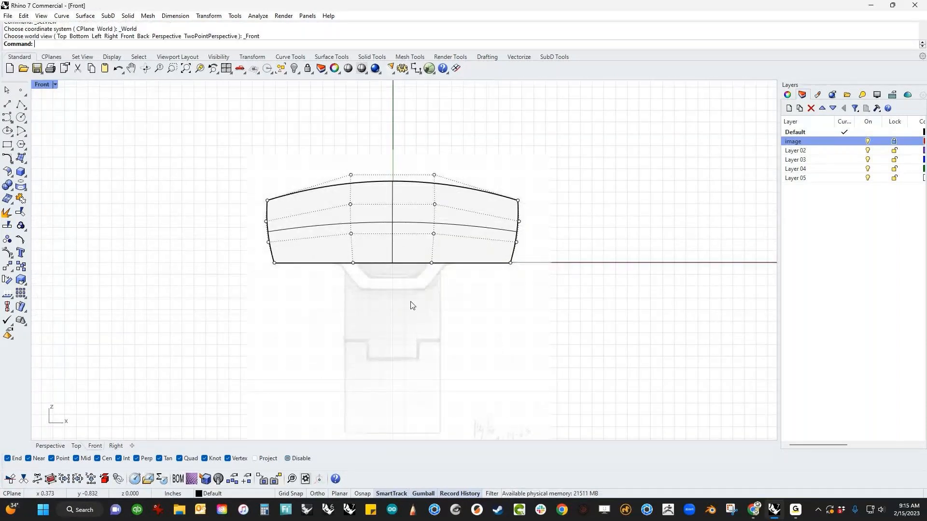
pyautogui.hotkey('ctrl', 'alt', 'w')
pyautogui.scroll(6, 426, 310)
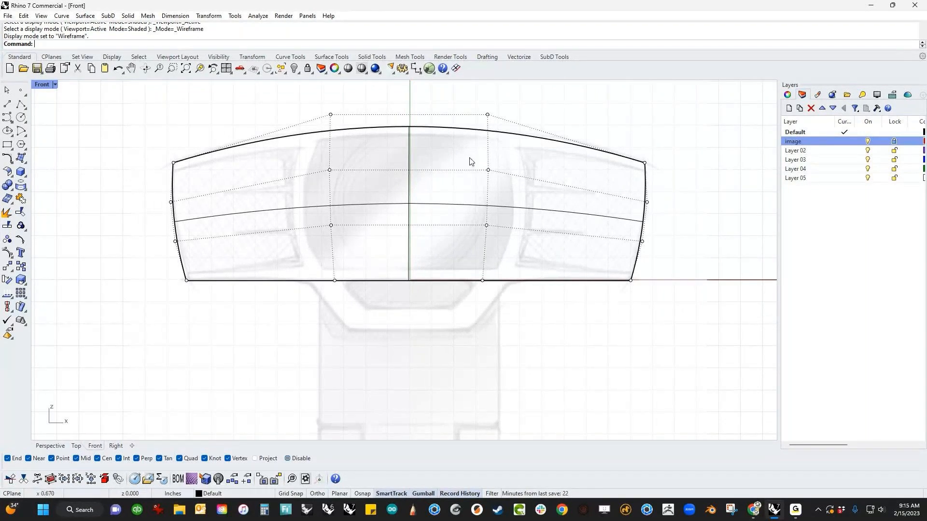
pyautogui.moveTo(375, 330); pyautogui.dragTo(369, 295, button='right')
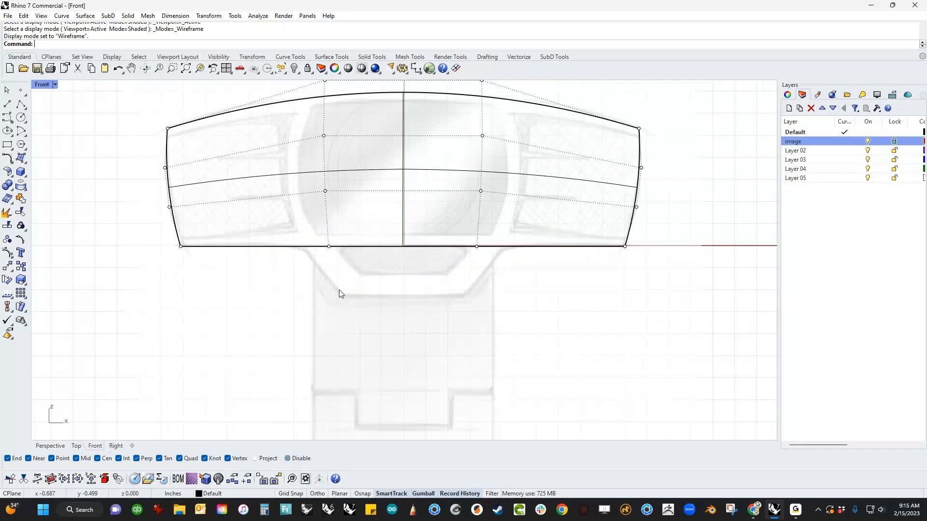
# Step: Draw a 4-point line about 2.3 in long on the body's lower edge, spanning the sketched bracket's upper corners
pyautogui.click(8, 105)
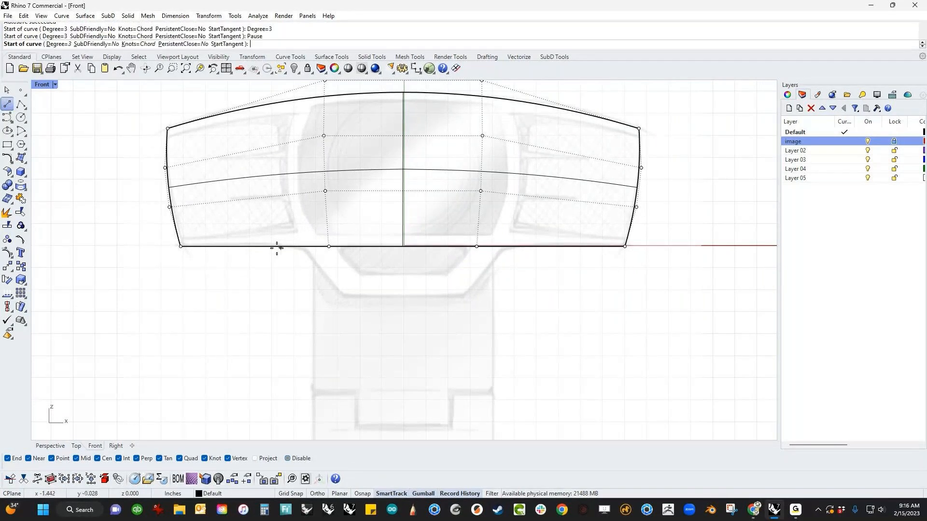
pyautogui.press('alt')
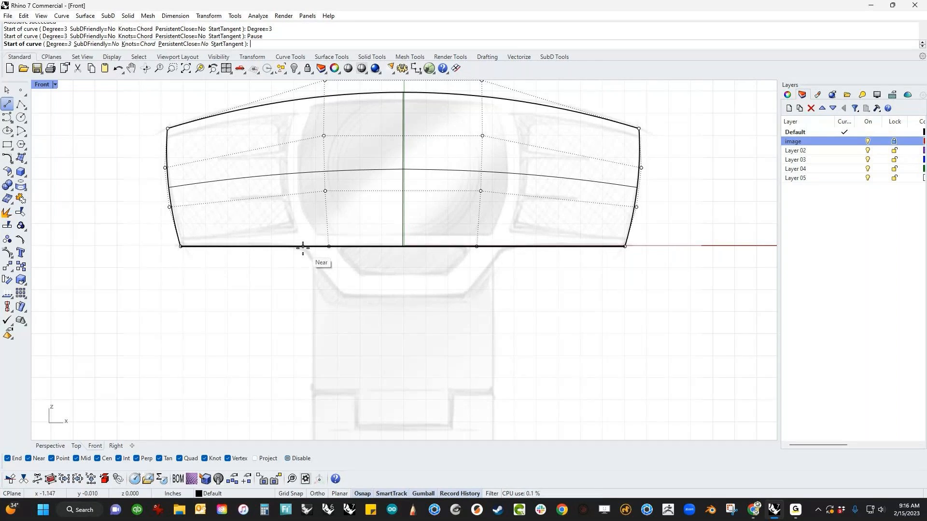
pyautogui.click(303, 246)
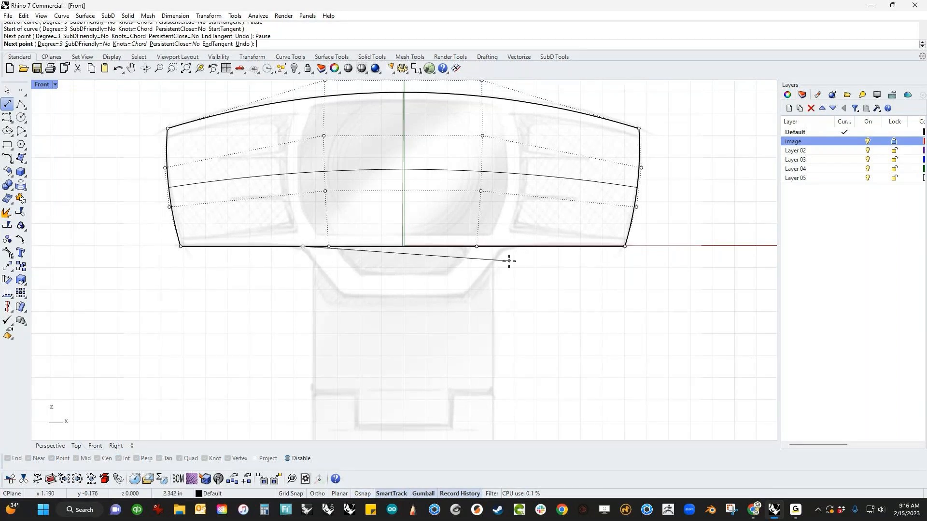
pyautogui.press('alt')
pyautogui.click(503, 247)
pyautogui.rightClick(474, 298)
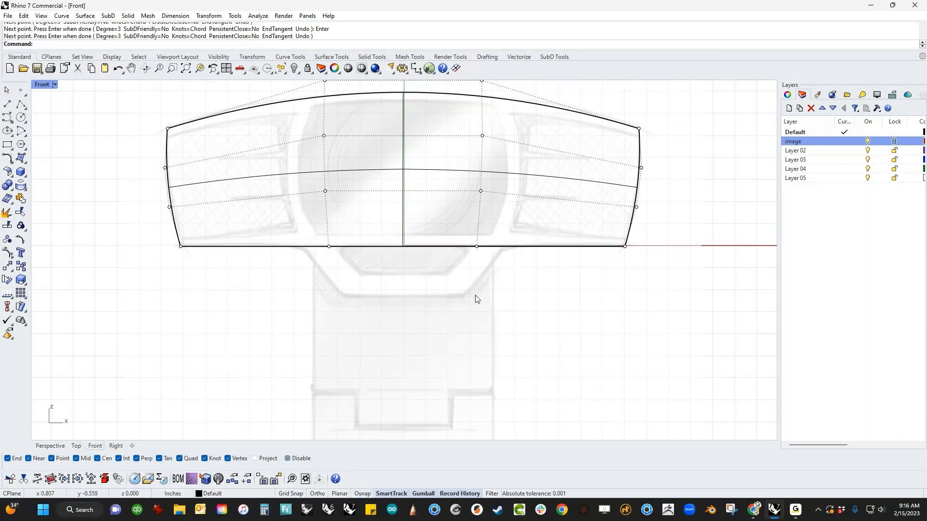
# Step: Draw a horizontal 4-point line about 1.38 in long along the sketched bracket's lower edge
pyautogui.rightClick(477, 302)
pyautogui.click(343, 296)
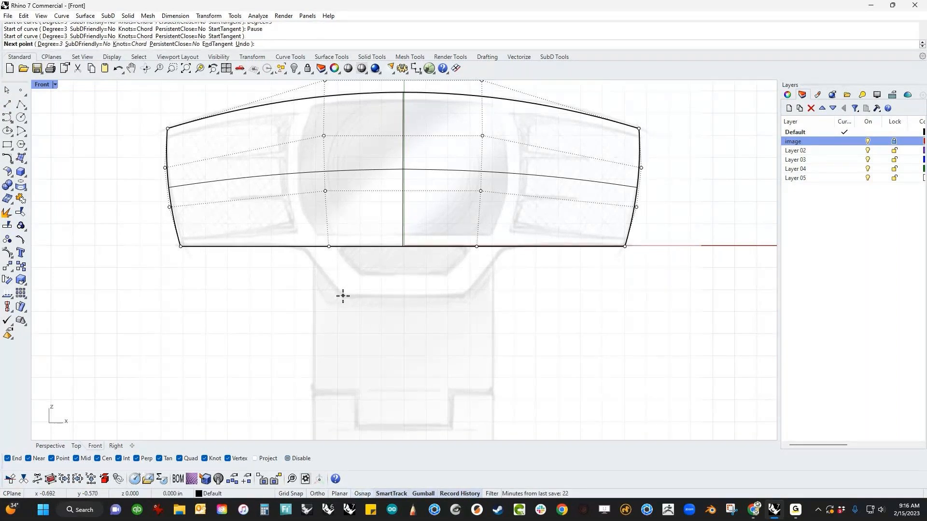
pyautogui.press('shift')
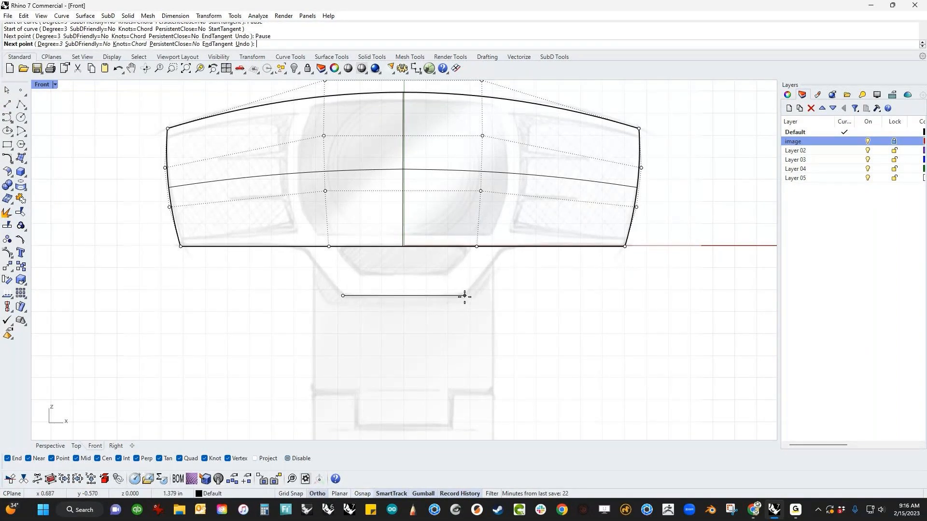
pyautogui.click(464, 296)
pyautogui.rightClick(469, 296)
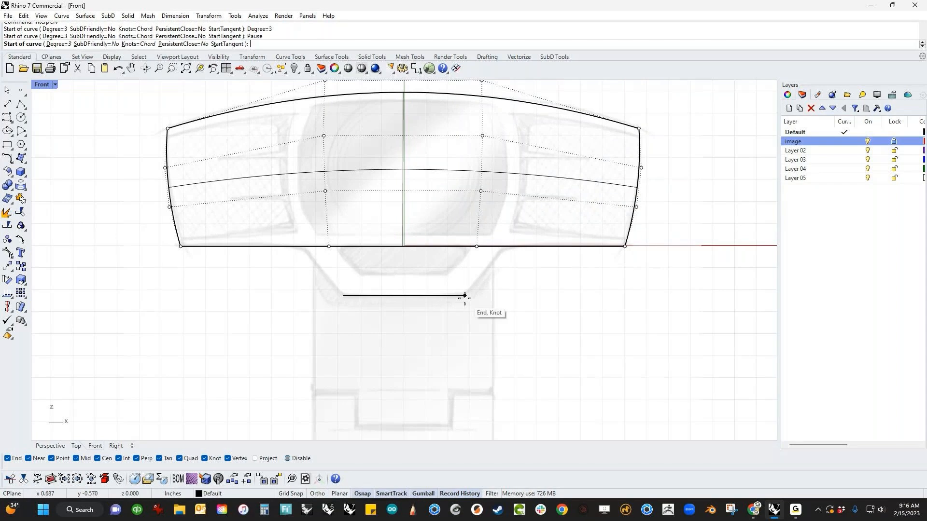
# Step: Draw two slanted interpolated curves joining the bracket's lower line ends to the ends of its upper line on the body edge
pyautogui.click(465, 296)
pyautogui.click(505, 247)
pyautogui.rightClick(507, 252)
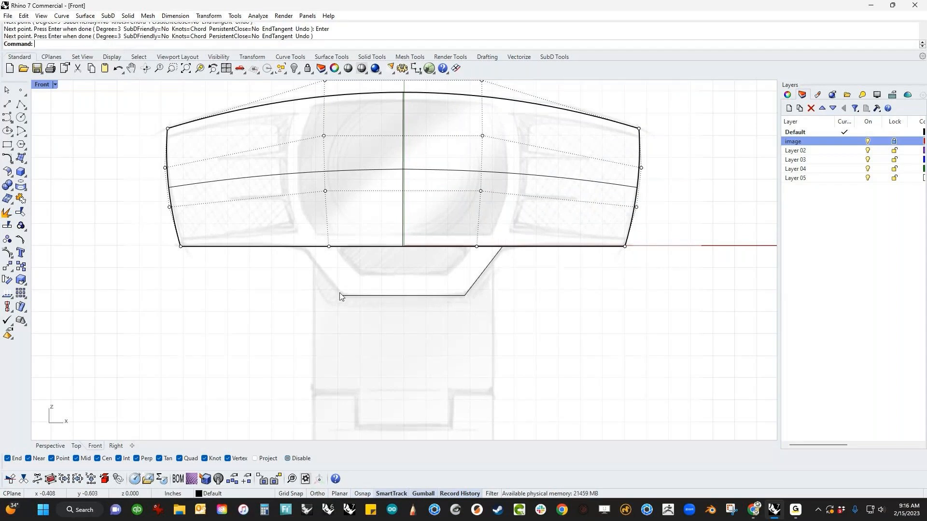
pyautogui.rightClick(348, 295)
pyautogui.click(344, 295)
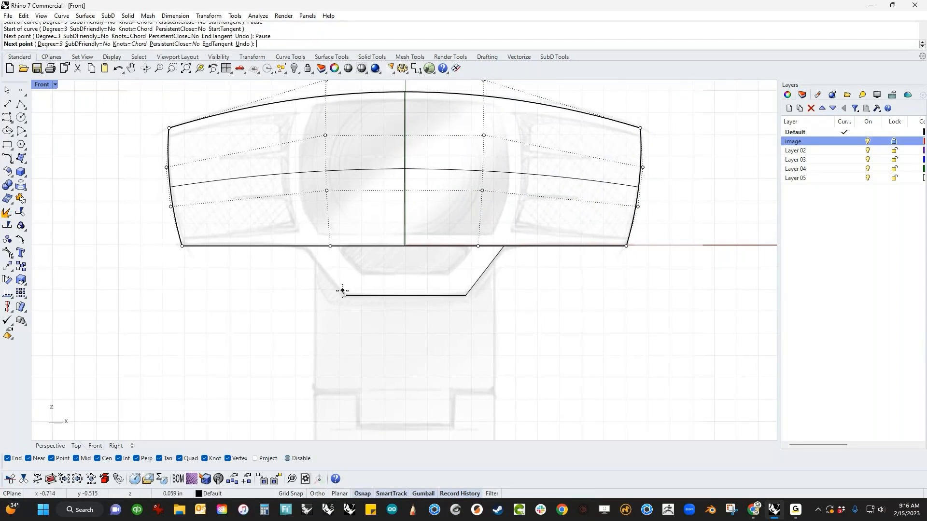
pyautogui.click(304, 246)
pyautogui.rightClick(303, 247)
pyautogui.press('Escape')
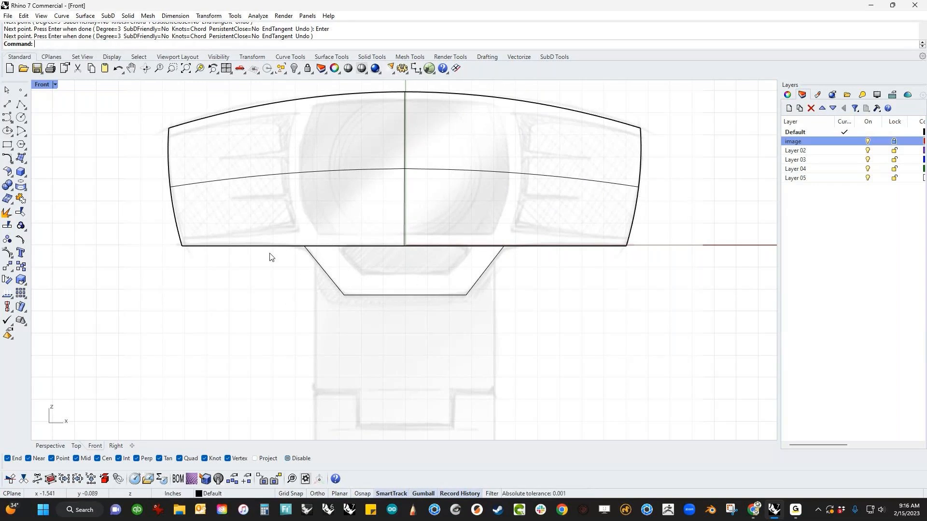
# Step: Move the four bracket curves so that the midpoint of their upper line sits on the origin (0)
pyautogui.moveTo(515, 308); pyautogui.dragTo(507, 361, button='right')
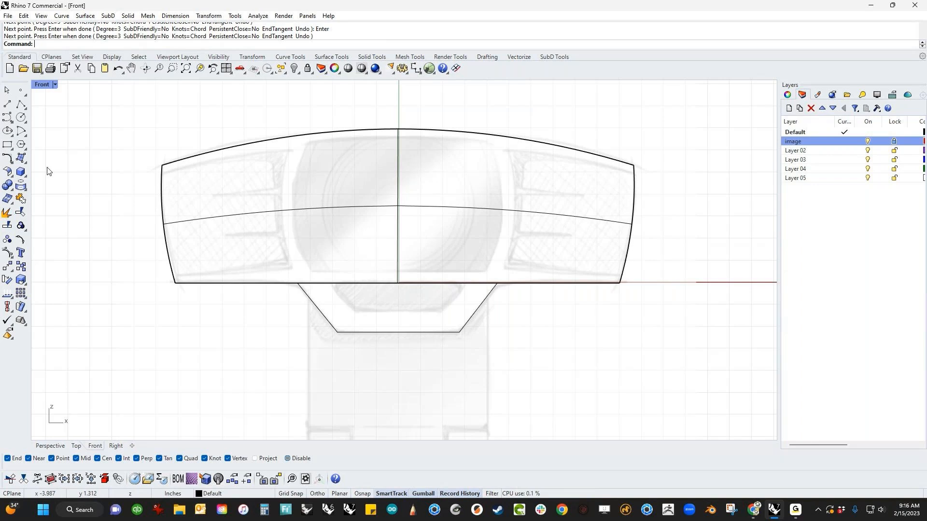
pyautogui.moveTo(285, 270); pyautogui.dragTo(572, 364)
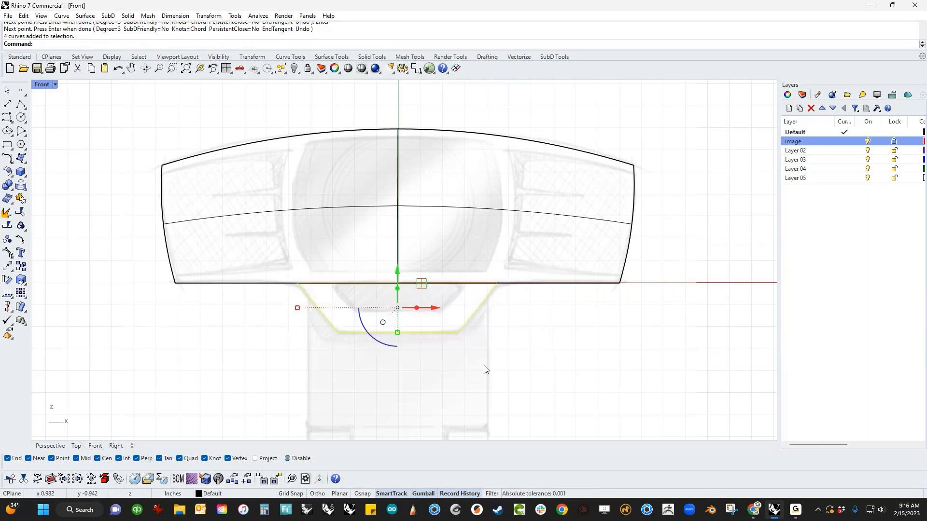
pyautogui.scroll(8, 400, 290)
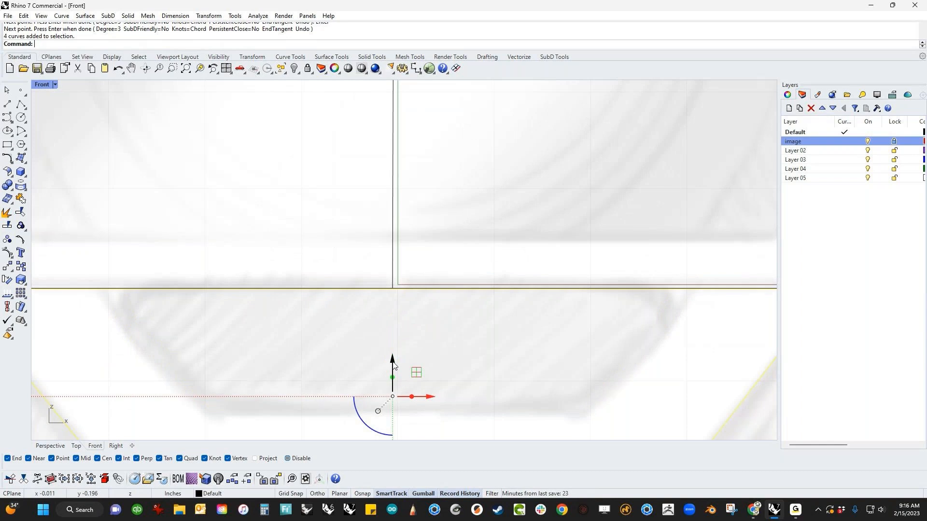
pyautogui.scroll(-8, 389, 290)
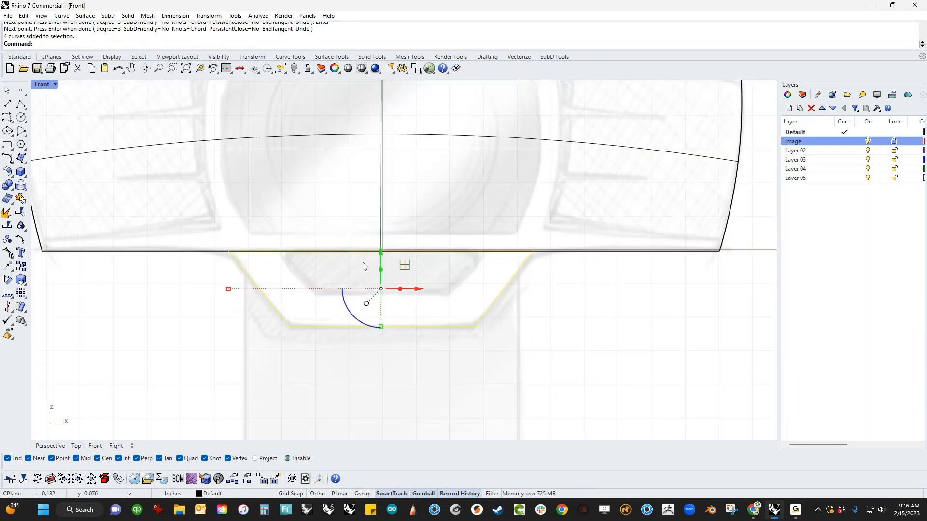
pyautogui.scroll(2, 399, 251)
pyautogui.scroll(4, 398, 250)
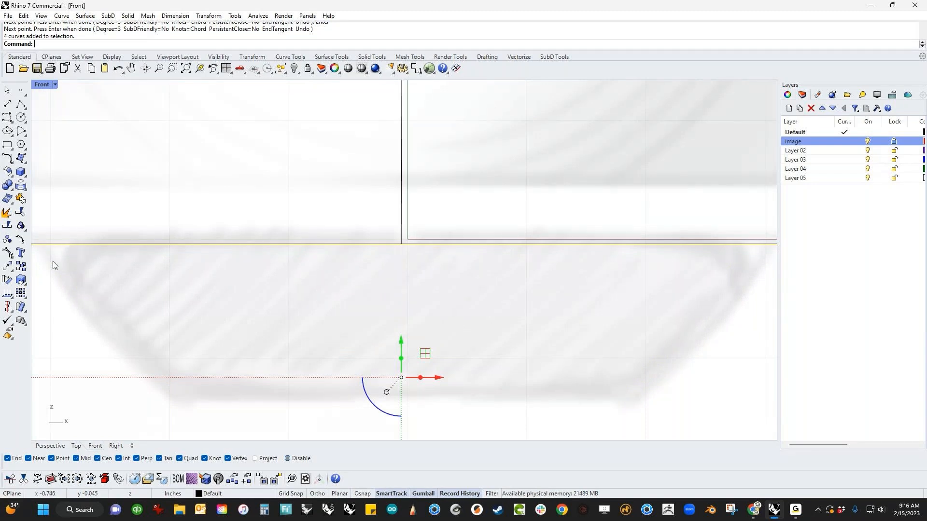
pyautogui.click(7, 266)
pyautogui.press('alt')
pyautogui.click(399, 249)
pyautogui.click(403, 247)
pyautogui.click(404, 309)
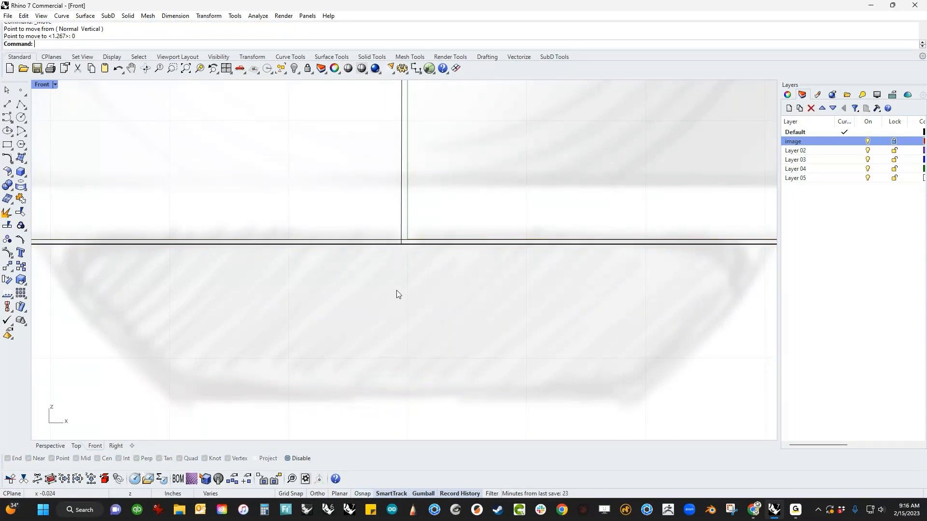
# Step: Move the body surface so that the midpoint of its lower edge sits on the origin (0)
pyautogui.scroll(5, 397, 292)
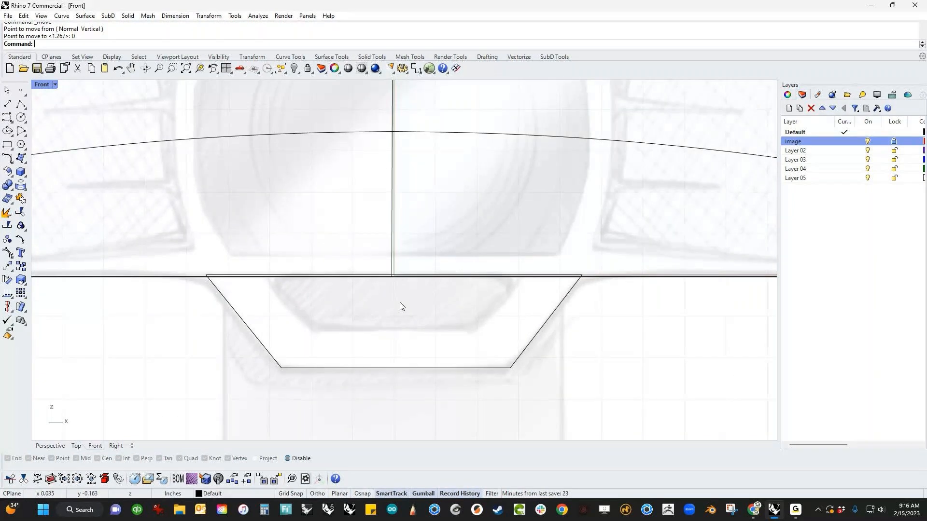
pyautogui.scroll(-3, 401, 308)
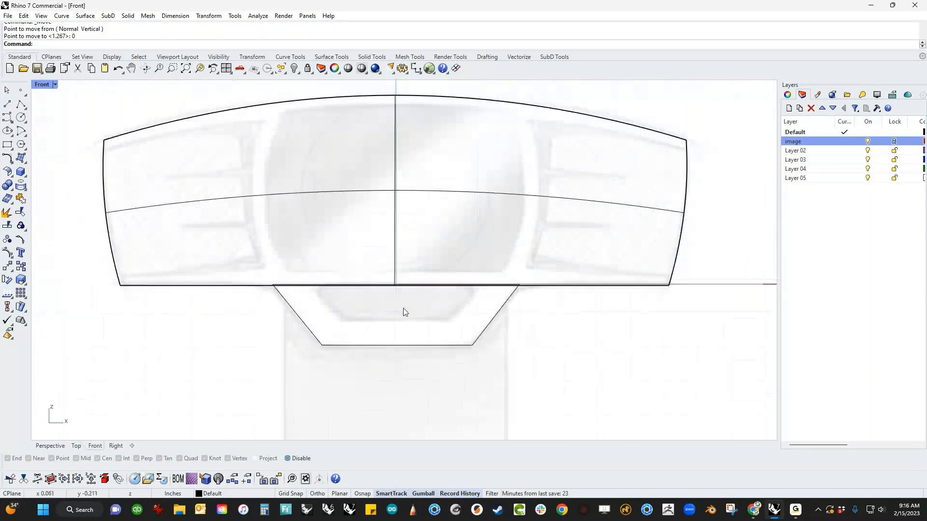
pyautogui.click(345, 173)
pyautogui.scroll(8, 395, 285)
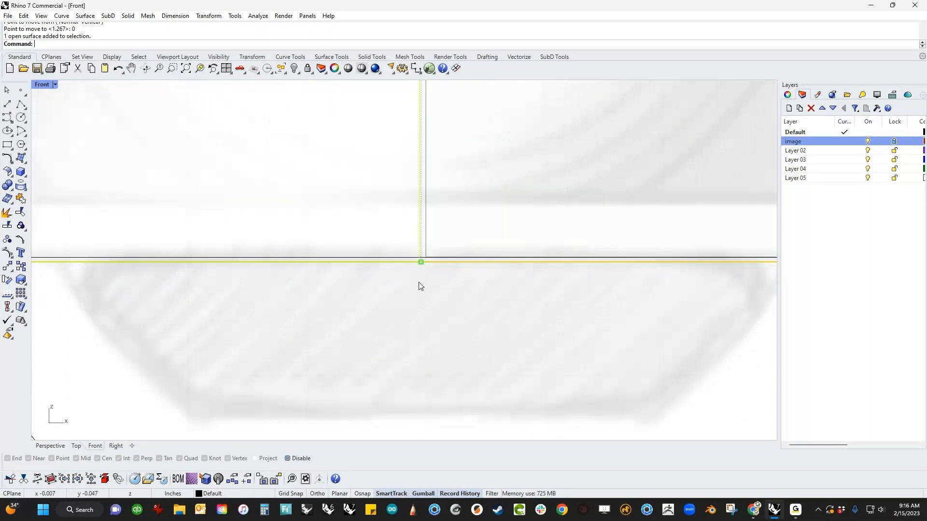
pyautogui.scroll(2, 418, 294)
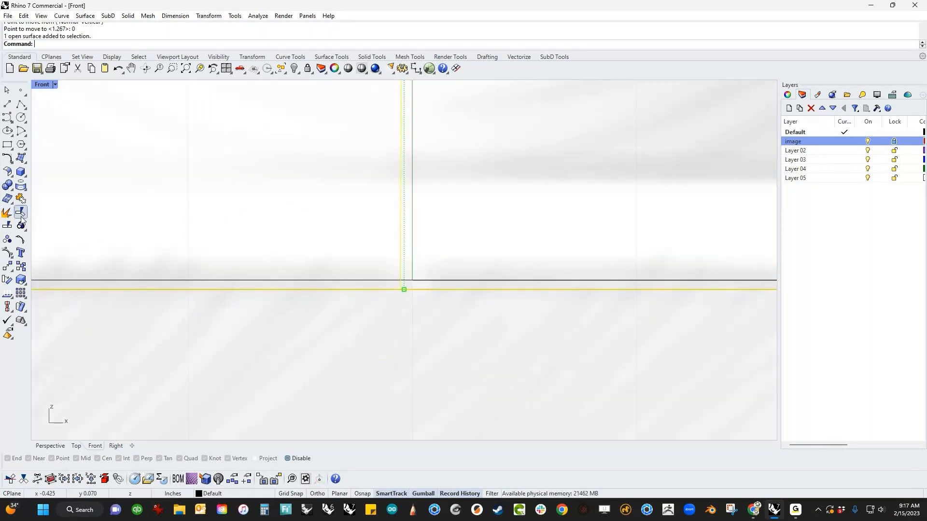
pyautogui.click(8, 265)
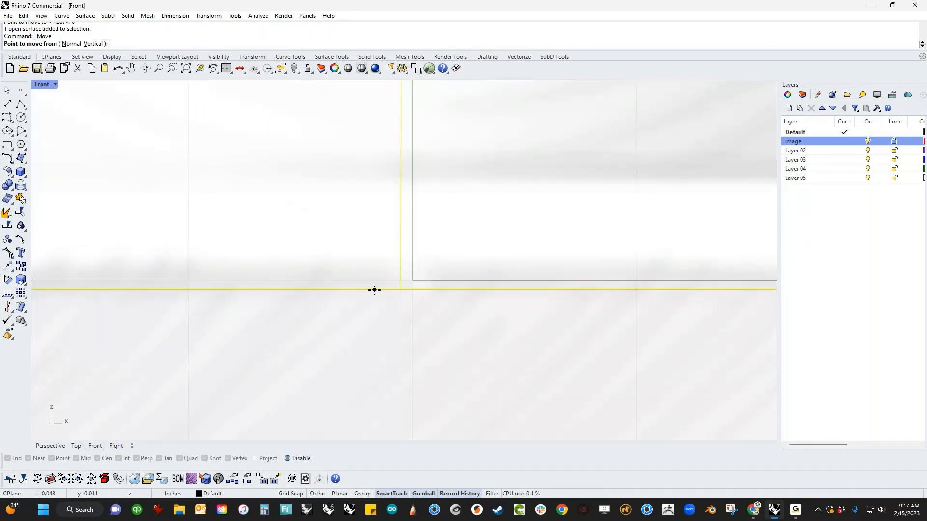
pyautogui.click(398, 290)
pyautogui.press('alt')
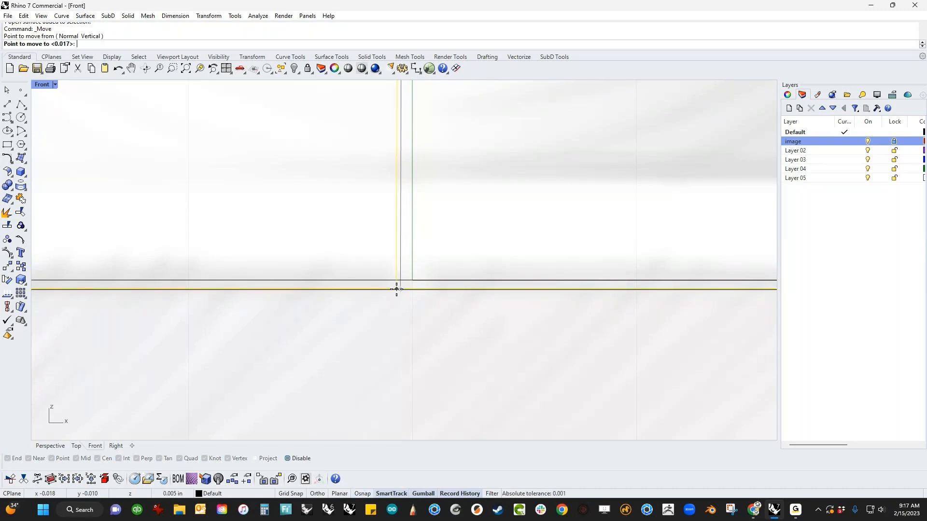
pyautogui.press('Return')
pyautogui.click(395, 297)
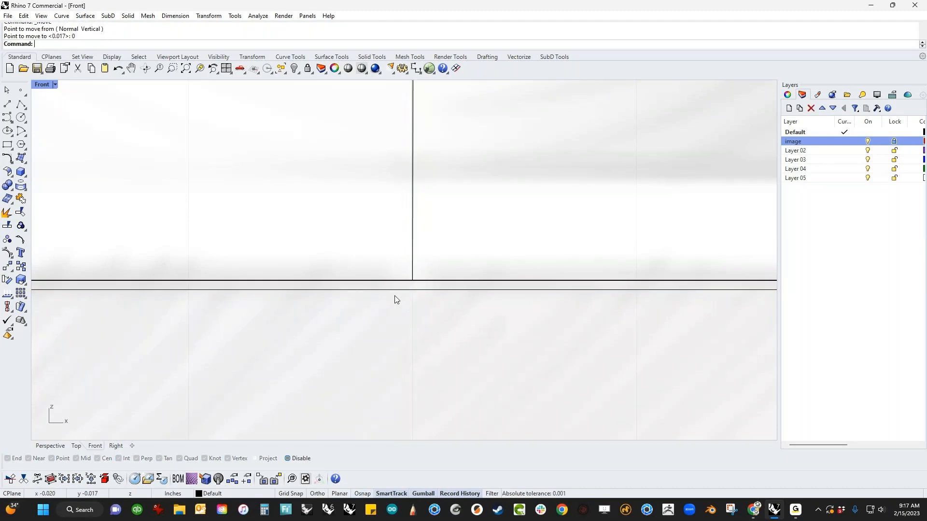
pyautogui.scroll(-15, 395, 304)
pyautogui.write('cc')
pyautogui.press('Return')
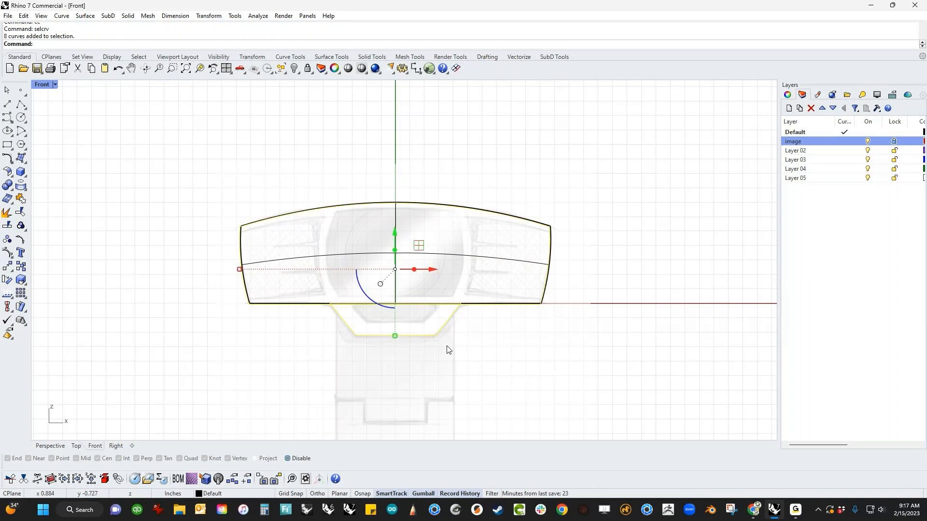
pyautogui.press('Delete')
pyautogui.hotkey('ctrl', 'z')
# Step: Create an edge-curve surface from the bracket's four boundary curves
pyautogui.scroll(5, 367, 330)
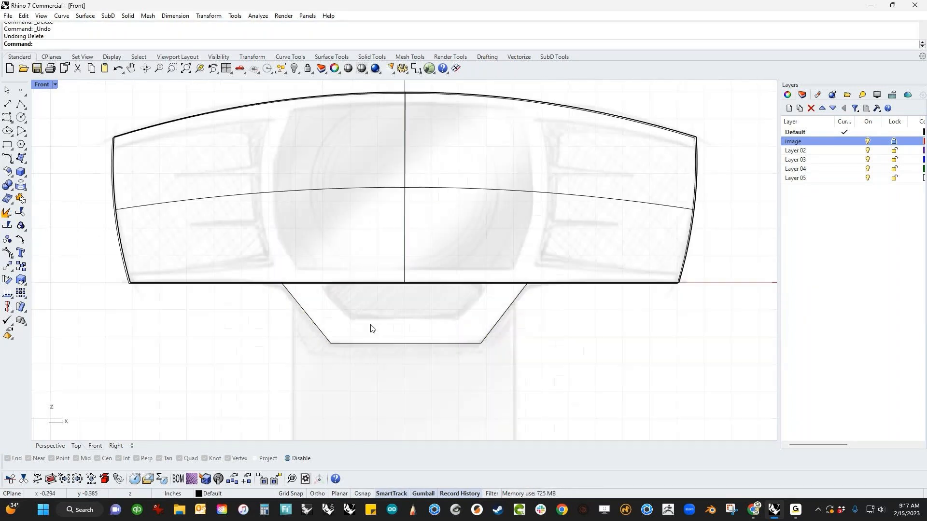
pyautogui.click(22, 162)
pyautogui.click(90, 163)
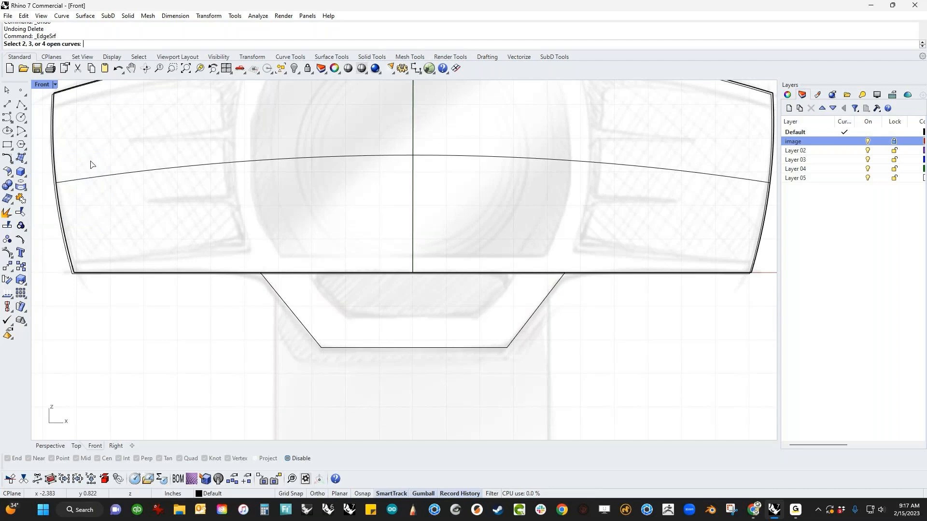
pyautogui.click(295, 309)
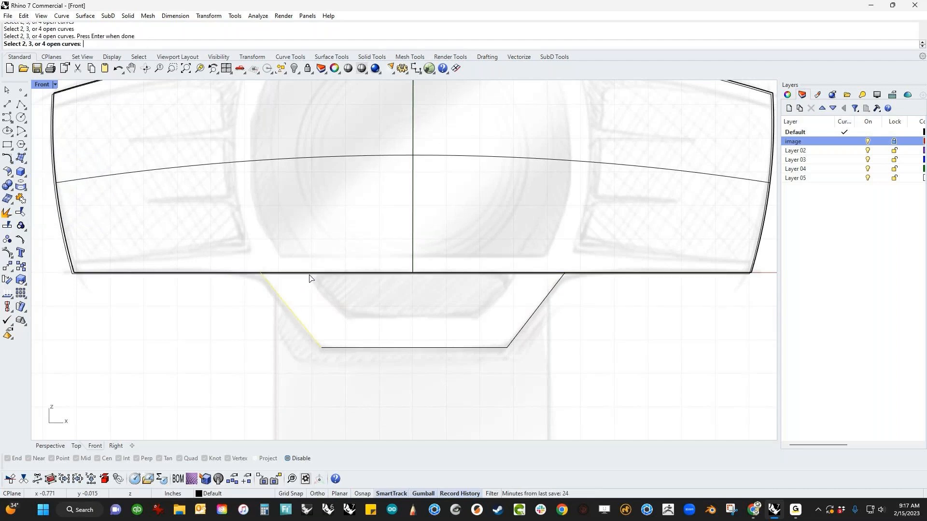
pyautogui.click(311, 275)
pyautogui.press('Return')
pyautogui.click(531, 315)
pyautogui.click(490, 347)
pyautogui.scroll(-5, 468, 391)
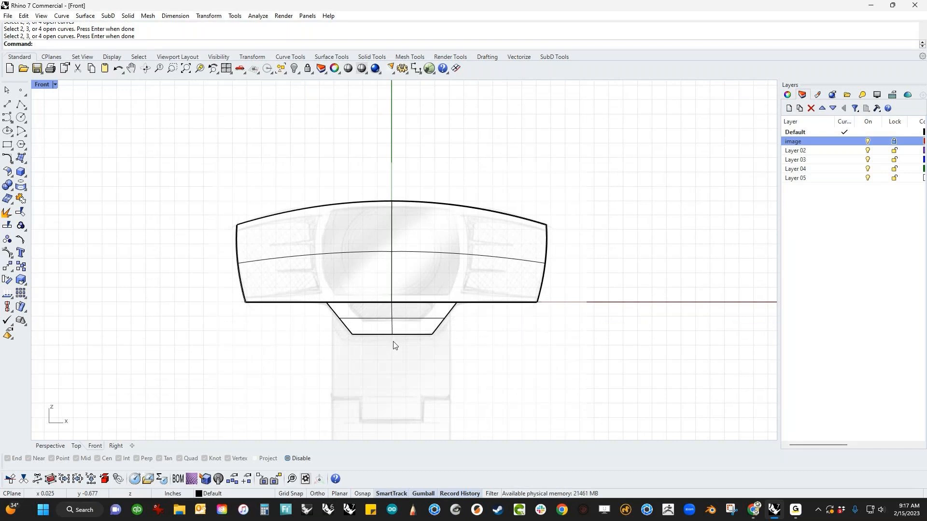
# Step: Display the bracket surface's control points to check their layout, and hide them again
pyautogui.click(416, 328)
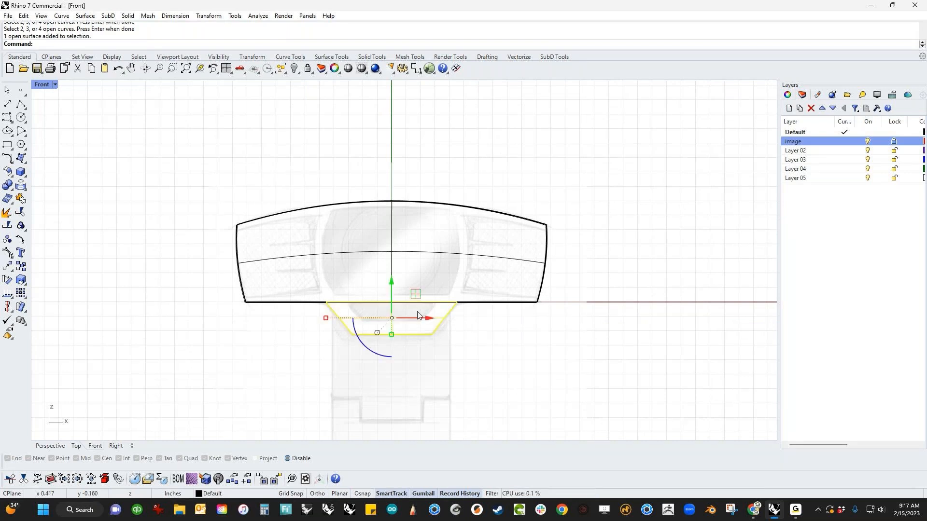
pyautogui.click(7, 252)
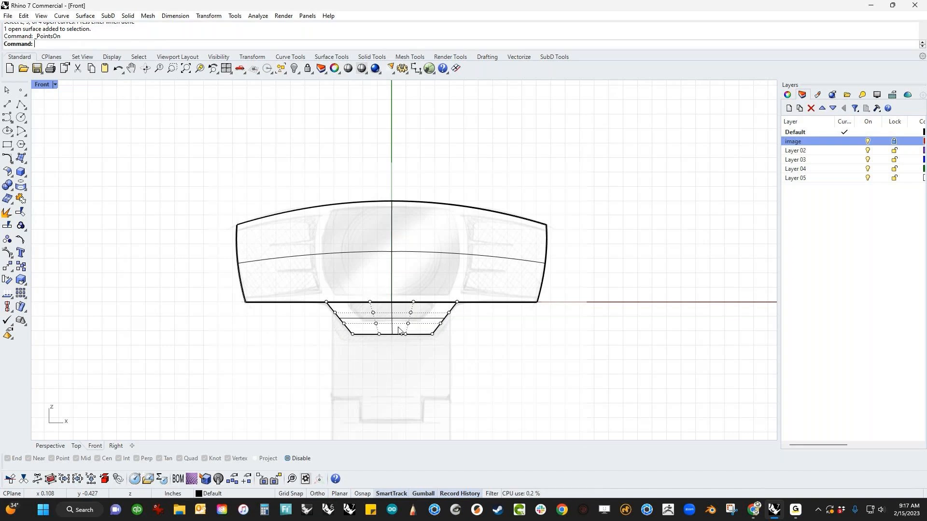
pyautogui.press('Escape')
pyautogui.moveTo(474, 348)
pyautogui.mouseDown(button='right')
pyautogui.moveTo(463, 363)
pyautogui.moveTo(480, 363)
pyautogui.mouseUp(button='right')
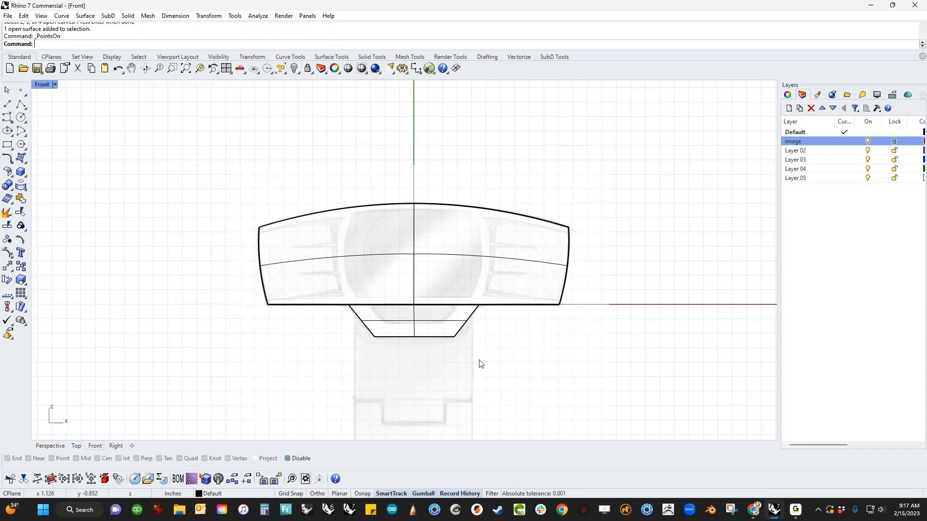
# Step: Switch to the Perspective view and delete all the construction curves, keeping only the surfaces
pyautogui.hotkey('ctrl', 'F4')
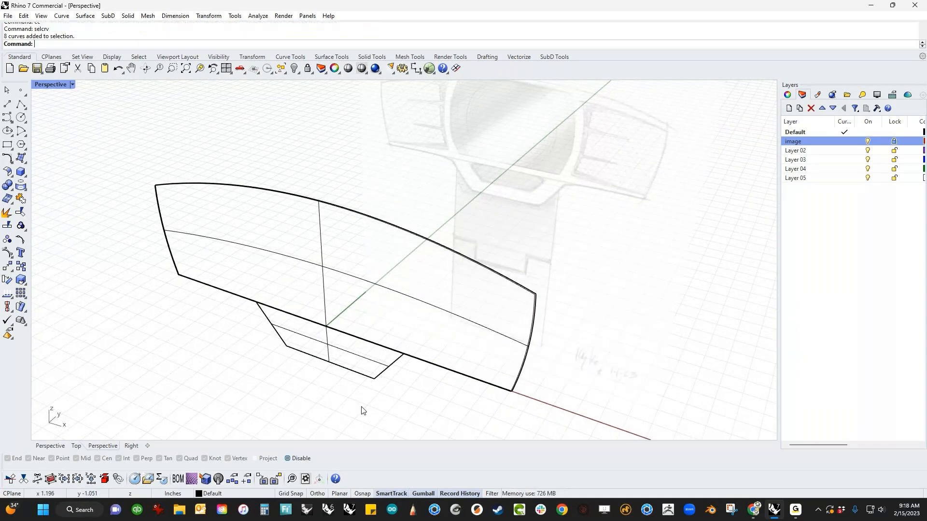
pyautogui.write('selcrv')
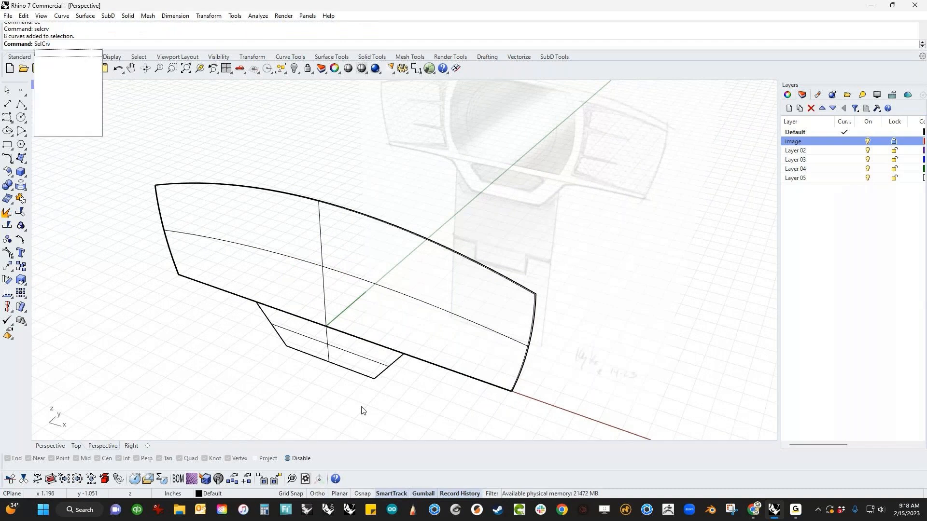
pyautogui.press('Return')
pyautogui.press('Delete')
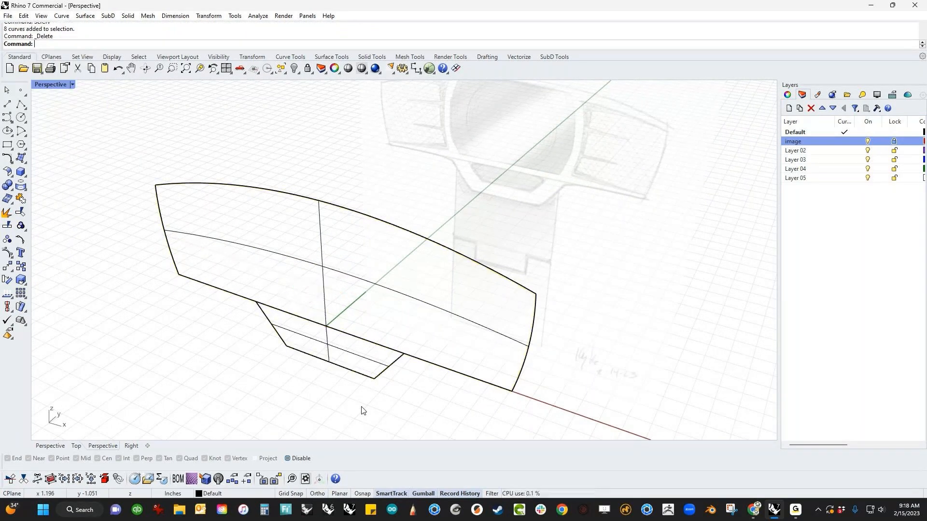
# Step: Bend the body surface by moving the control-point columns at both its ends backward along the Y axis
pyautogui.keyDown('shift'); pyautogui.moveTo(362, 407); pyautogui.dragTo(375, 381, button='right'); pyautogui.keyUp('shift')
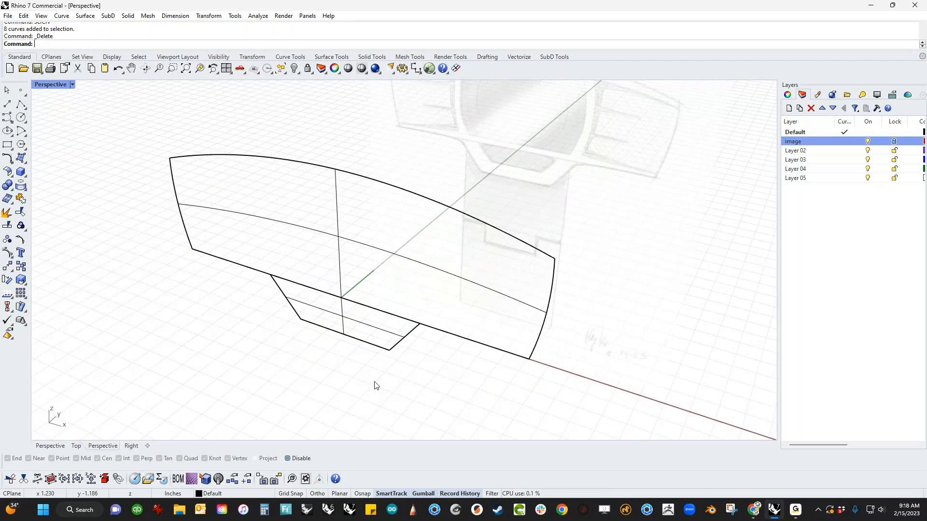
pyautogui.click(240, 264)
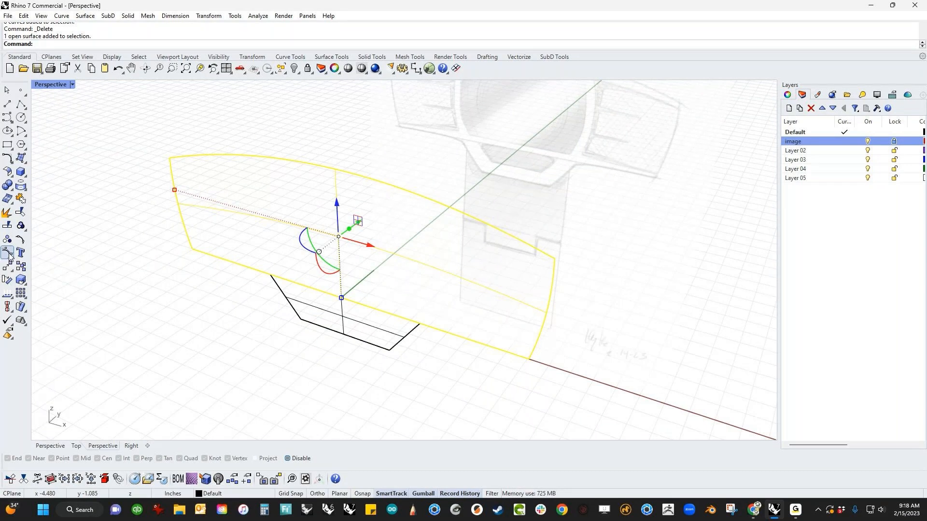
pyautogui.click(8, 254)
pyautogui.keyDown('shift'); pyautogui.moveTo(259, 331); pyautogui.dragTo(263, 340, button='right'); pyautogui.keyUp('shift')
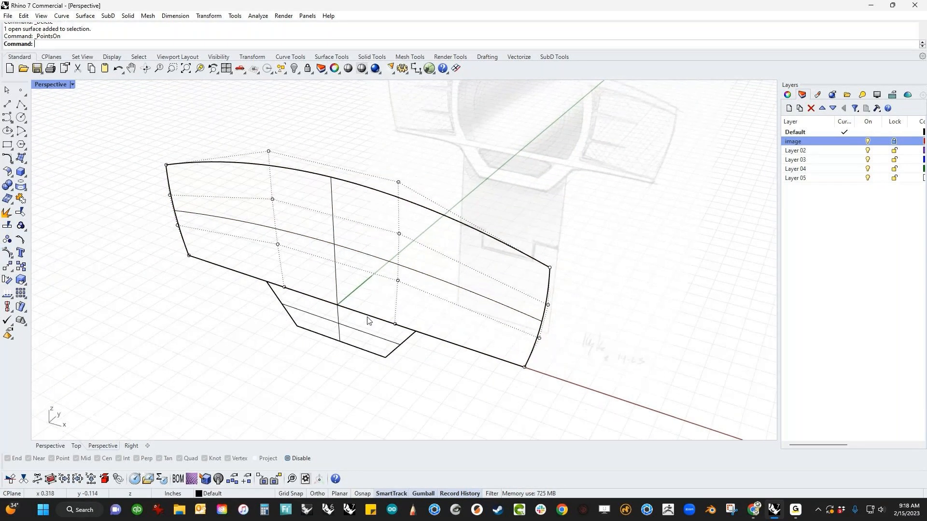
pyautogui.moveTo(481, 202); pyautogui.dragTo(584, 398)
pyautogui.moveTo(134, 125); pyautogui.dragTo(210, 309)
pyautogui.moveTo(228, 324); pyautogui.dragTo(218, 324, button='right')
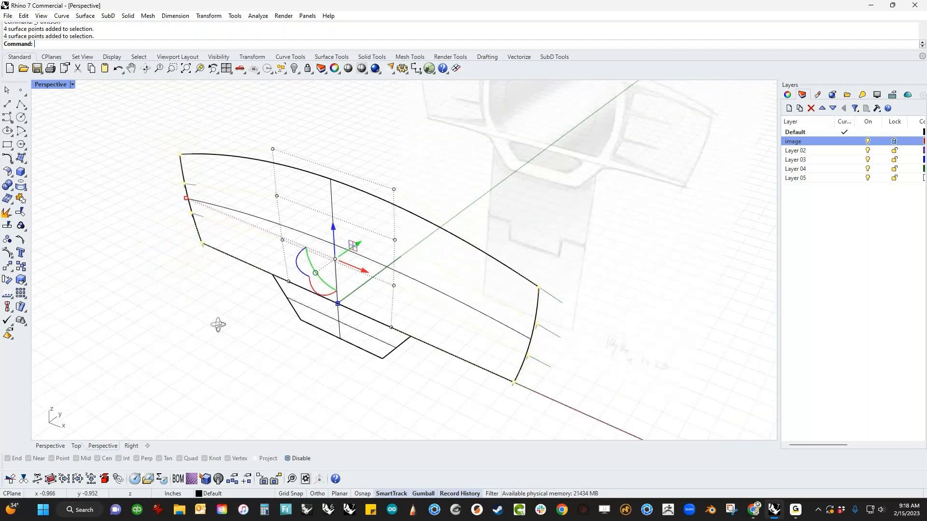
pyautogui.moveTo(338, 264); pyautogui.dragTo(384, 244)
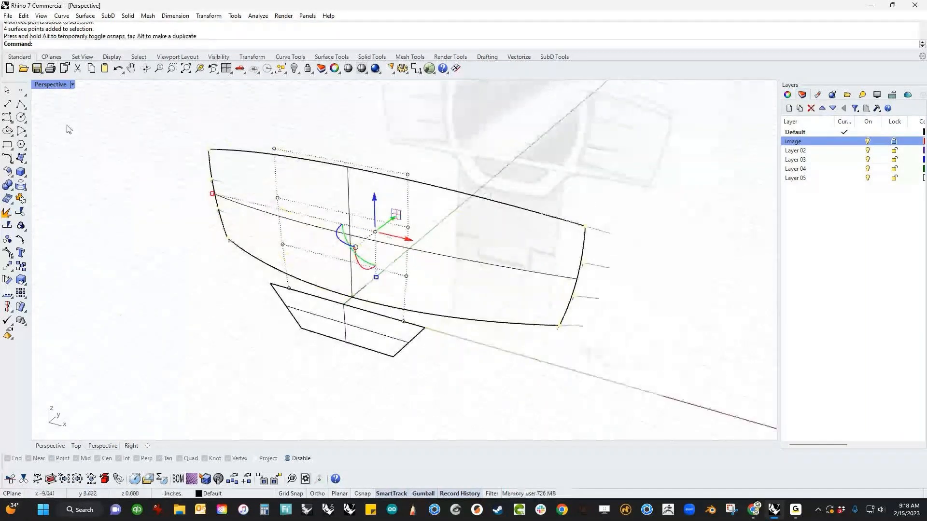
# Step: Set the Perspective view to Shaded display, inspect the bent body from the front, and hide its control points
pyautogui.click(72, 84)
pyautogui.click(118, 128)
pyautogui.moveTo(109, 210)
pyautogui.mouseDown(button='right')
pyautogui.moveTo(308, 236)
pyautogui.moveTo(346, 227)
pyautogui.moveTo(70, 217)
pyautogui.moveTo(141, 364)
pyautogui.moveTo(177, 165)
pyautogui.moveTo(241, 207)
pyautogui.moveTo(302, 347)
pyautogui.mouseUp(button='right')
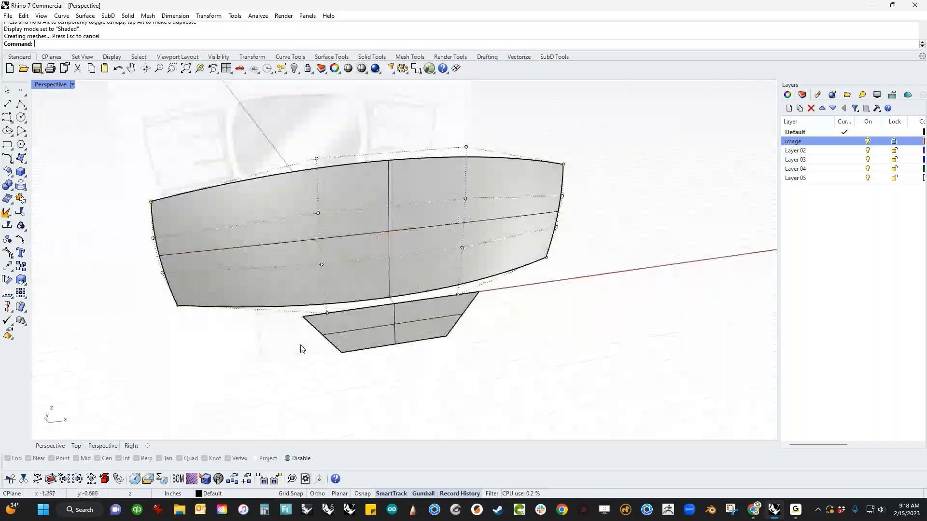
pyautogui.press('Escape')
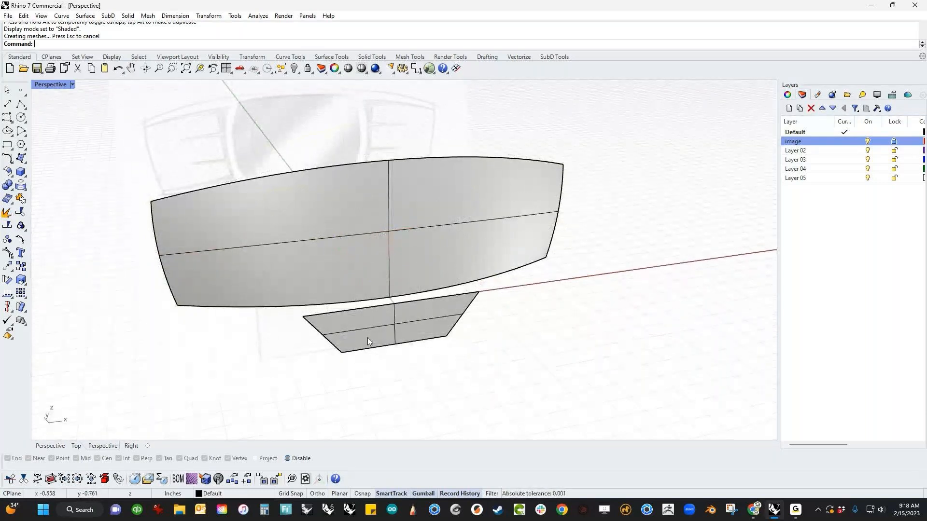
# Step: Bend the bracket surface by moving the control-point columns at both its ends backward along the Y axis
pyautogui.click(367, 337)
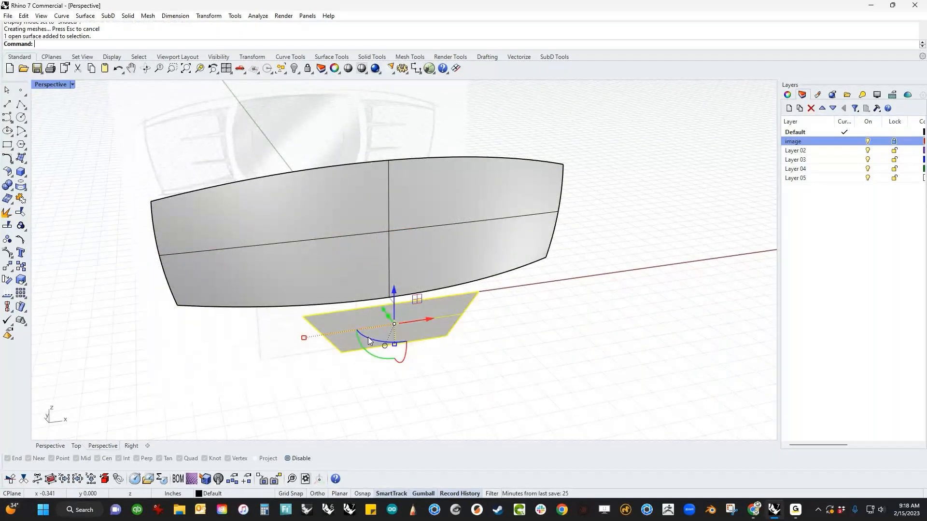
pyautogui.press('F10')
pyautogui.moveTo(369, 341); pyautogui.dragTo(386, 364, button='right')
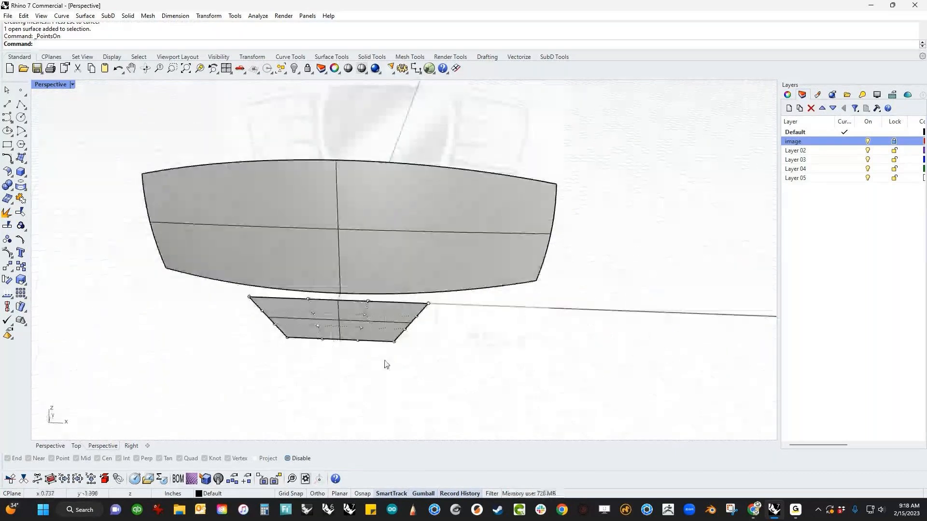
pyautogui.moveTo(384, 360); pyautogui.dragTo(435, 294)
pyautogui.moveTo(244, 373); pyautogui.dragTo(295, 288)
pyautogui.moveTo(295, 287); pyautogui.dragTo(287, 370, button='right')
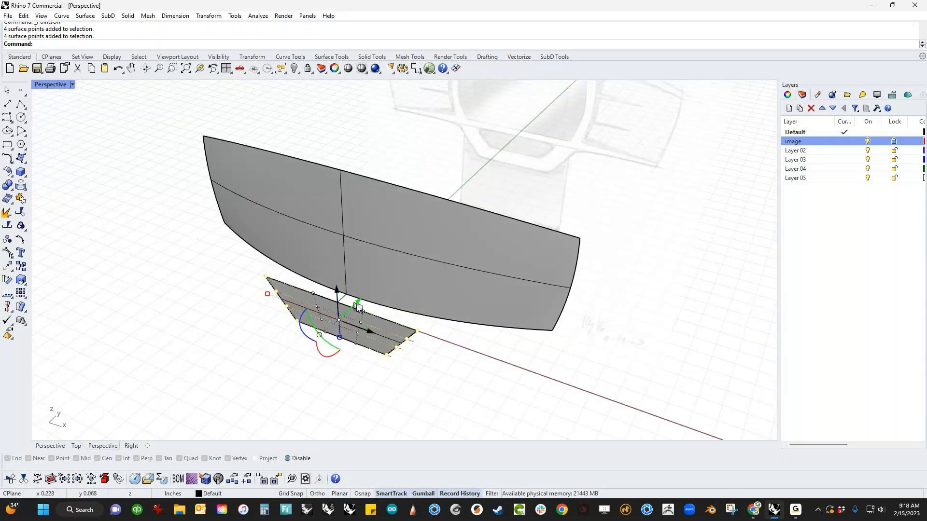
pyautogui.moveTo(358, 307)
pyautogui.mouseDown()
pyautogui.moveTo(371, 263)
pyautogui.moveTo(352, 319)
pyautogui.mouseUp()
pyautogui.moveTo(254, 304); pyautogui.dragTo(274, 352, button='right')
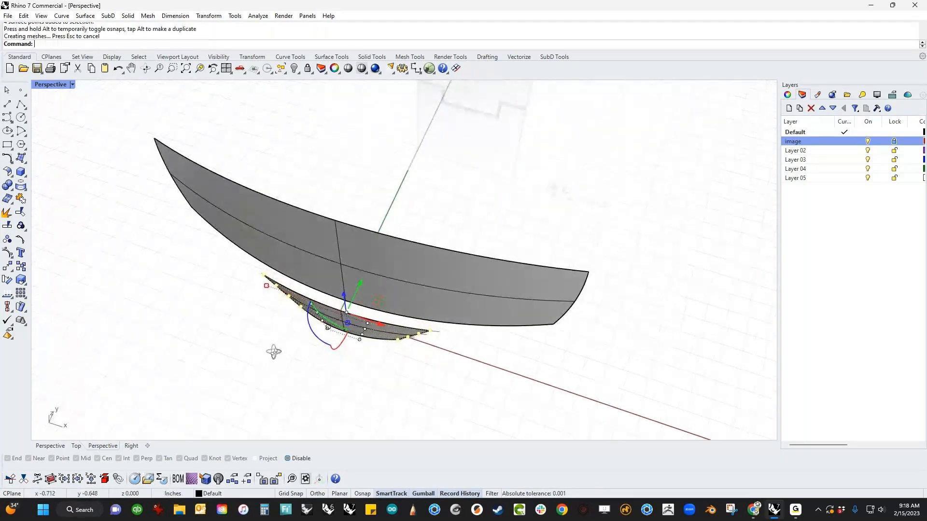
# Step: In the Top view, move the whole bracket surface backward along the Y axis until it sits just in front of the body surface
pyautogui.hotkey('ctrl', 'F1')
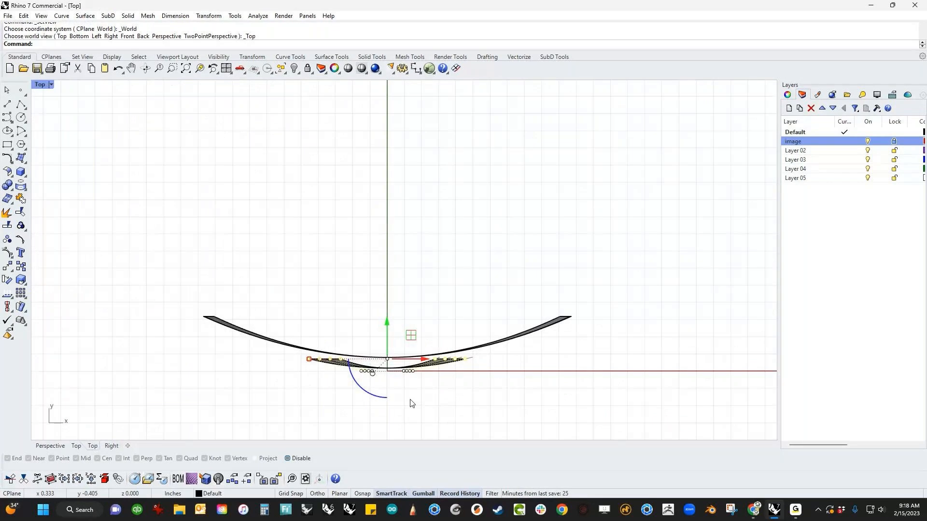
pyautogui.moveTo(409, 404); pyautogui.dragTo(431, 325, button='right')
pyautogui.scroll(6, 431, 325)
pyautogui.moveTo(404, 252)
pyautogui.mouseDown()
pyautogui.moveTo(405, 221)
pyautogui.moveTo(415, 269)
pyautogui.moveTo(405, 241)
pyautogui.mouseUp()
pyautogui.hotkey('ctrl', 'z')
pyautogui.press('Escape')
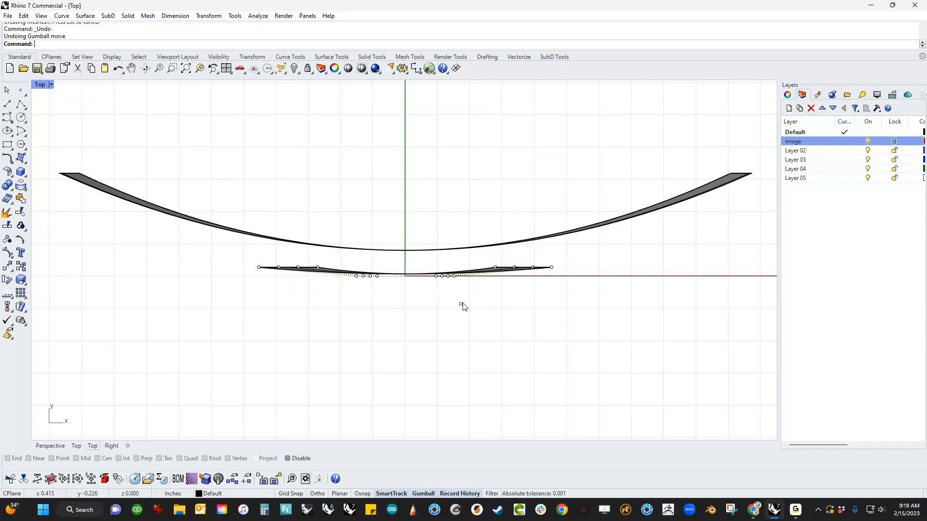
pyautogui.moveTo(240, 255); pyautogui.dragTo(632, 283)
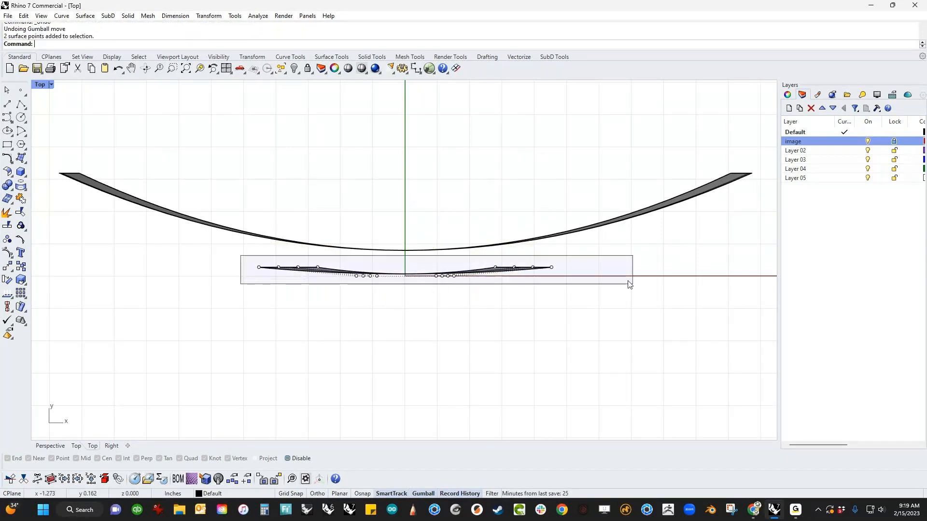
pyautogui.moveTo(407, 241); pyautogui.dragTo(418, 260)
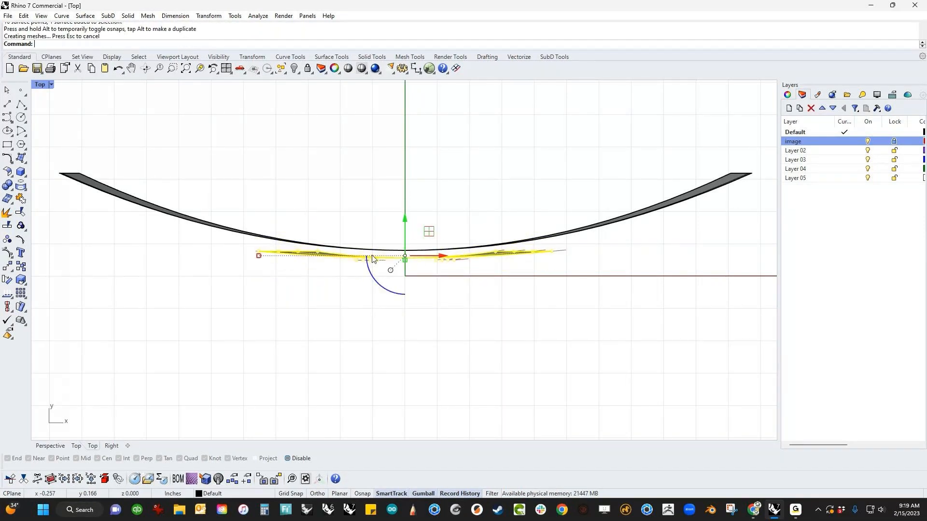
pyautogui.click(373, 309)
# Step: In the Perspective view, try extruding the body surface backward along the Y axis, then undo the extrusion
pyautogui.moveTo(372, 310); pyautogui.dragTo(338, 280, button='right')
pyautogui.hotkey('ctrl', 'F4')
pyautogui.click(326, 279)
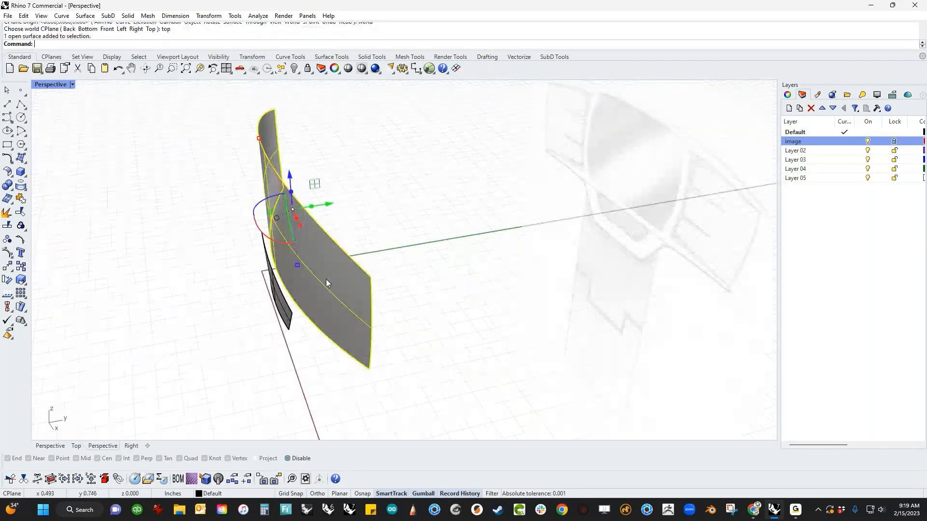
pyautogui.keyDown('ctrl'); pyautogui.moveTo(307, 204); pyautogui.dragTo(557, 243); pyautogui.keyUp('ctrl')
pyautogui.moveTo(558, 242); pyautogui.dragTo(627, 333, button='right')
pyautogui.click(427, 220)
pyautogui.moveTo(459, 270); pyautogui.dragTo(542, 326, button='right')
pyautogui.click(542, 325)
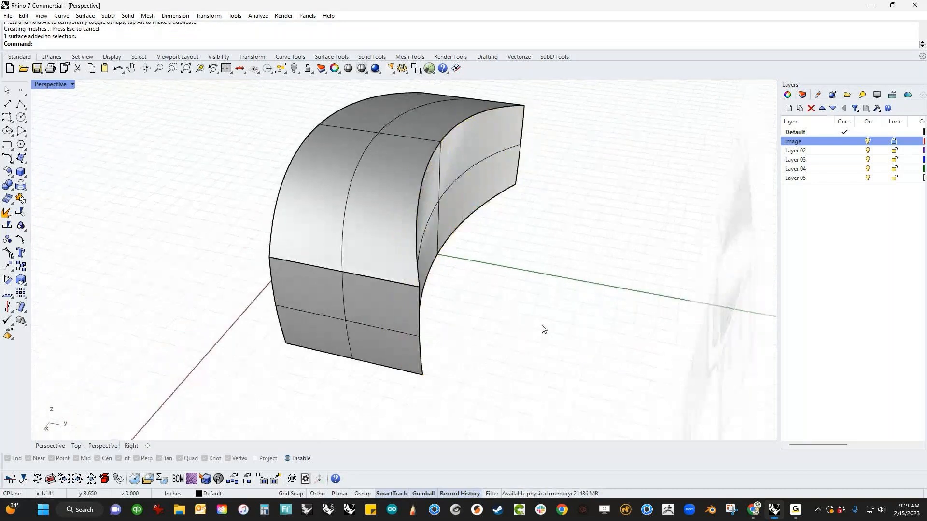
pyautogui.hotkey('ctrl', 'z')
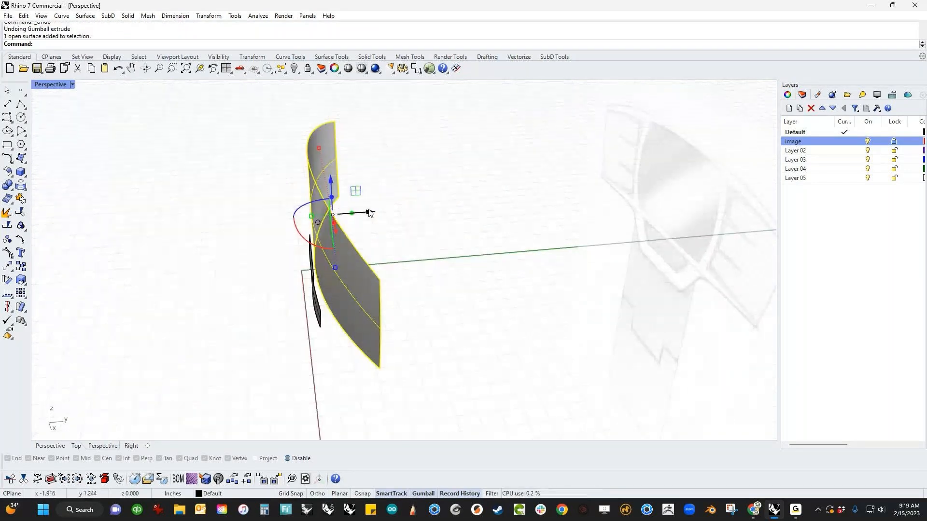
# Step: Place a duplicate of the body surface about 0.92 inches behind the original along the Y axis
pyautogui.moveTo(369, 211); pyautogui.dragTo(400, 251)
pyautogui.press('alt')
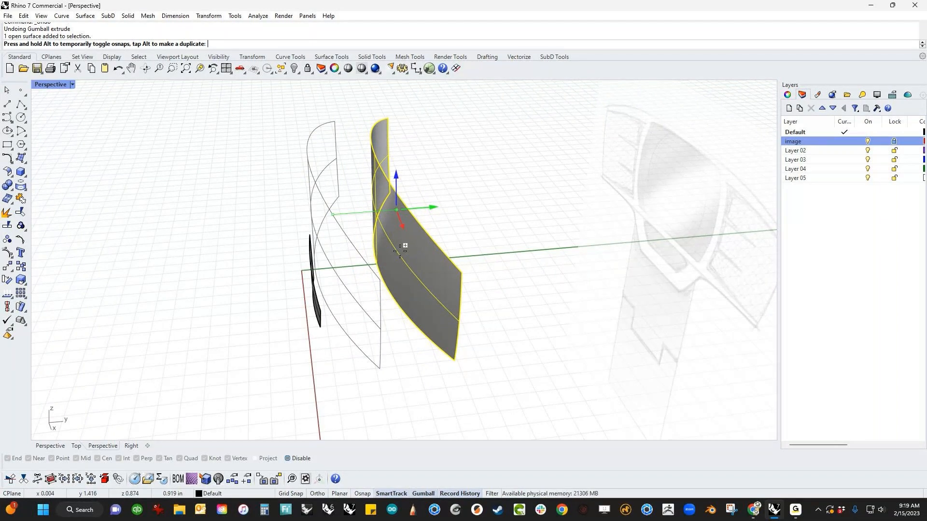
pyautogui.moveTo(399, 250); pyautogui.dragTo(401, 251)
pyautogui.click(488, 220)
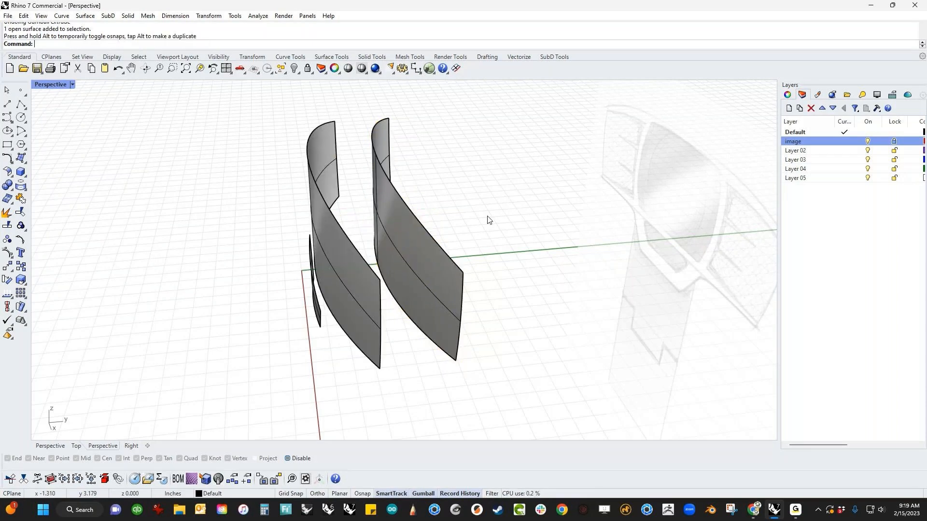
# Step: Reverse the curvature of the duplicated rear surface by moving the control-point columns at both its ends forward along the Y axis
pyautogui.click(425, 256)
pyautogui.moveTo(425, 256); pyautogui.dragTo(511, 248, button='right')
pyautogui.press('F10')
pyautogui.moveTo(489, 225); pyautogui.dragTo(544, 378)
pyautogui.moveTo(544, 378); pyautogui.dragTo(374, 95, button='right')
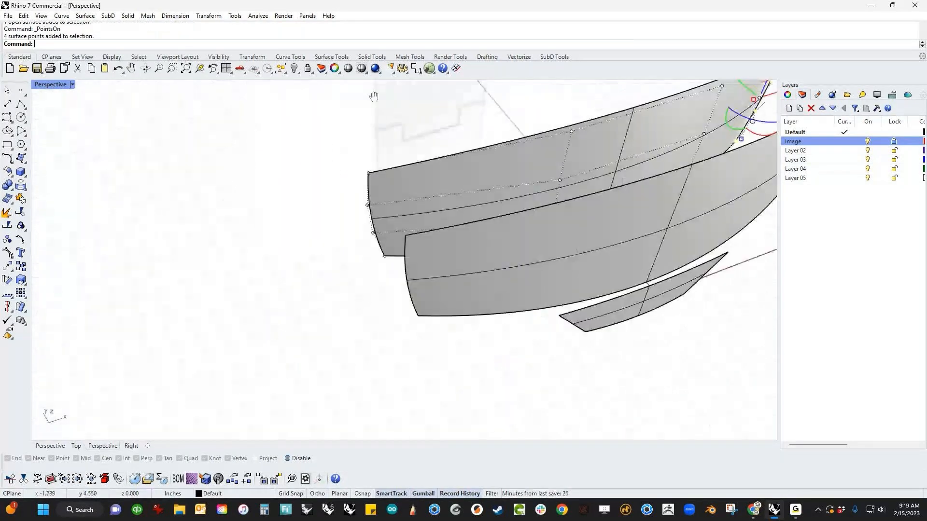
pyautogui.moveTo(346, 144); pyautogui.dragTo(391, 272)
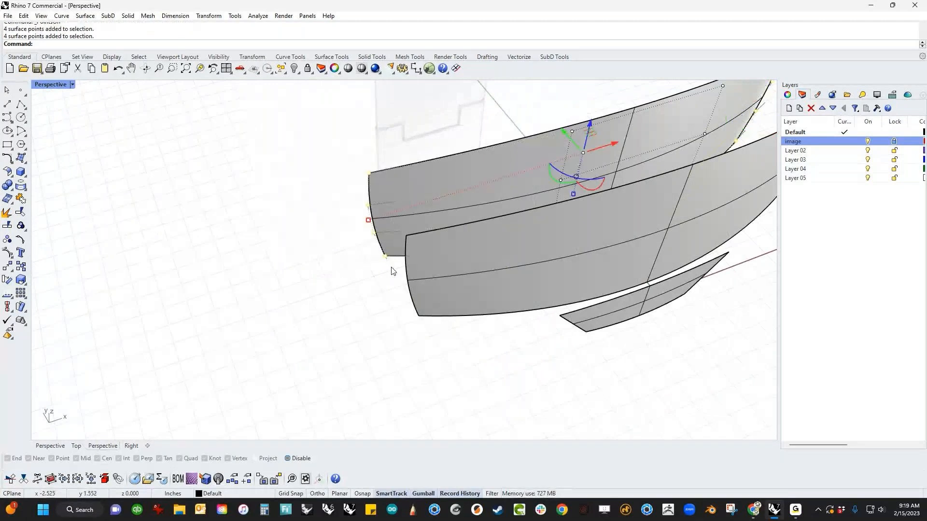
pyautogui.moveTo(393, 271); pyautogui.dragTo(362, 304, button='right')
pyautogui.moveTo(580, 129); pyautogui.dragTo(567, 212)
pyautogui.moveTo(453, 227); pyautogui.dragTo(450, 284, button='right')
pyautogui.click(450, 283)
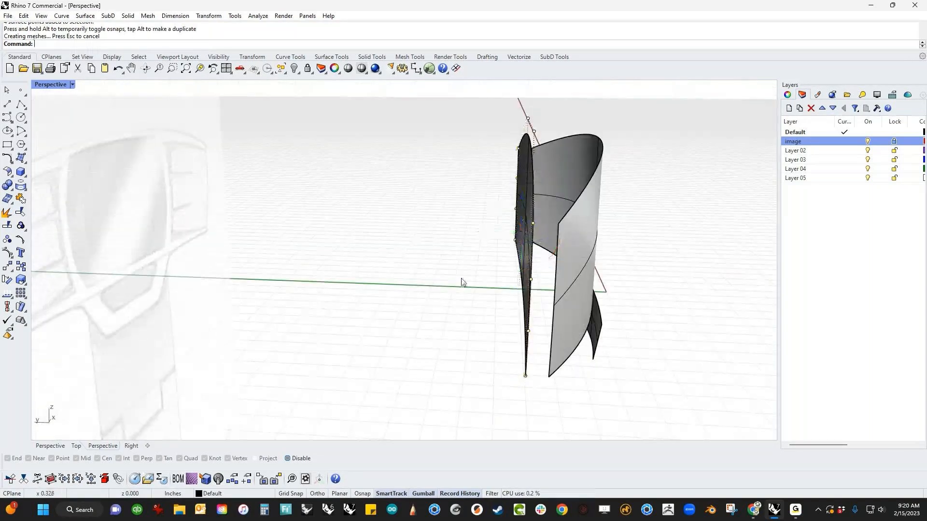
# Step: Move the whole rear surface farther backward along the Y axis to widen its gap from the front surface
pyautogui.moveTo(516, 231); pyautogui.dragTo(469, 227)
pyautogui.click(436, 249)
pyautogui.moveTo(440, 265)
pyautogui.mouseDown(button='right')
pyautogui.moveTo(465, 263)
pyautogui.moveTo(456, 270)
pyautogui.mouseUp(button='right')
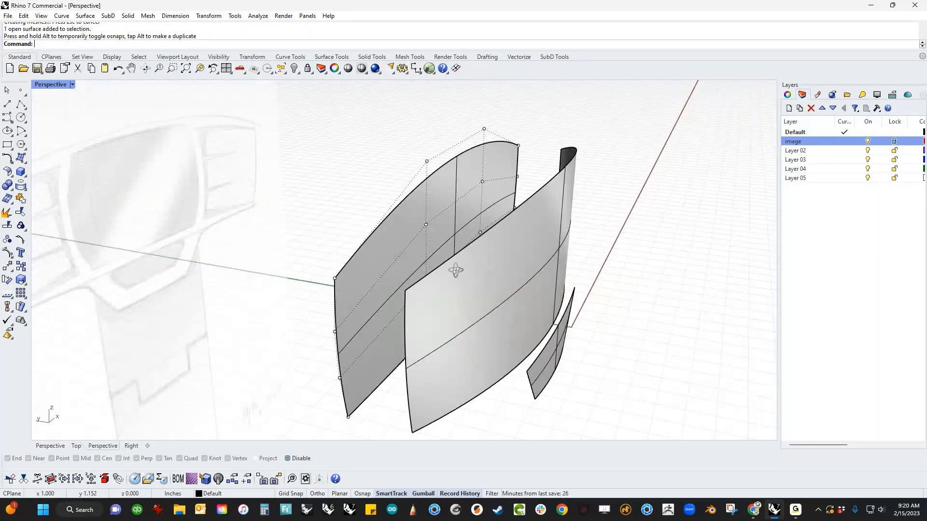
# Step: Try extending a selection of the two middle edge points of the rear surface with SelU
pyautogui.click(339, 378)
pyautogui.keyDown('shift'); pyautogui.click(335, 331); pyautogui.keyUp('shift')
pyautogui.moveTo(314, 327); pyautogui.dragTo(291, 304, button='right')
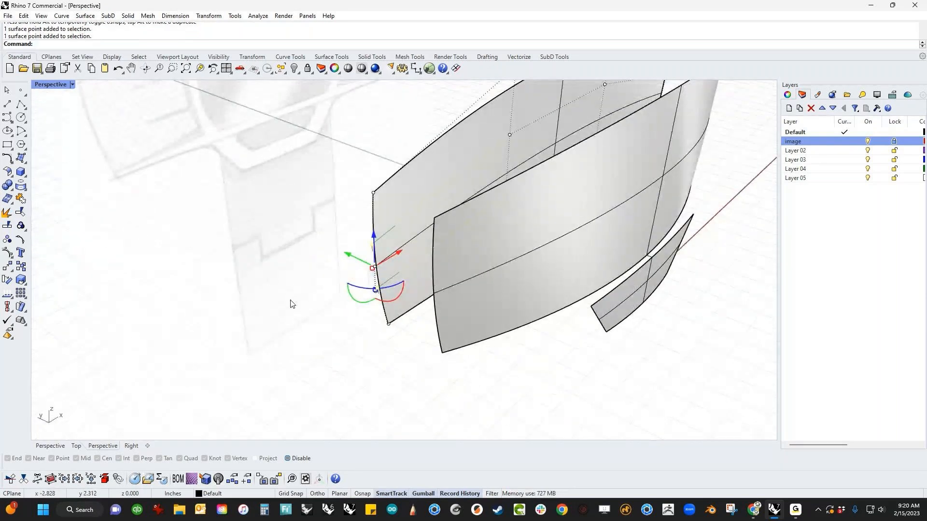
pyautogui.write('SelU')
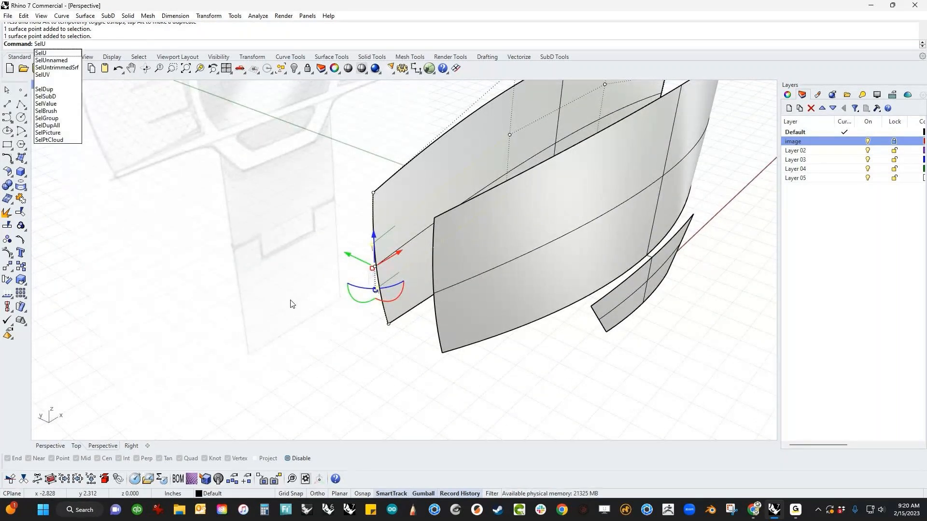
pyautogui.press('Return')
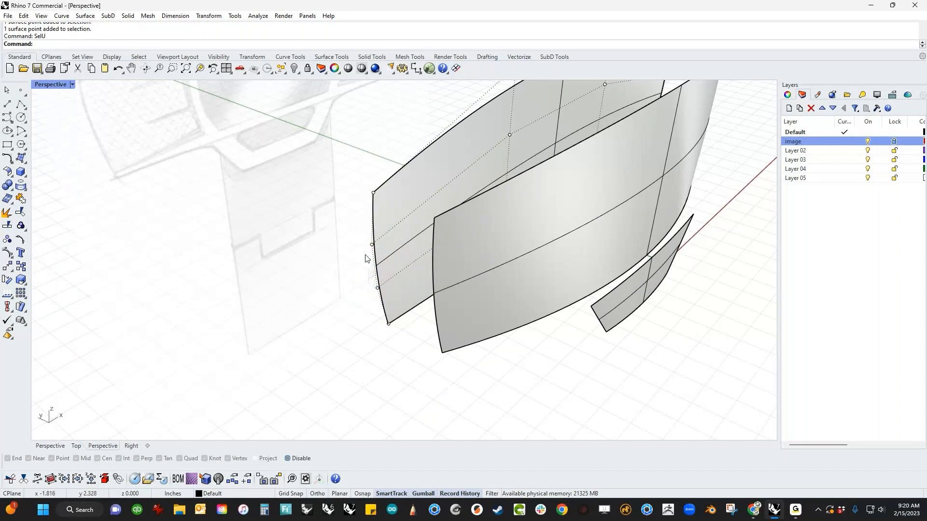
# Step: Select the rear surface's two middle control-point rows with SelV and move them backward along the Y axis to make it bulge
pyautogui.click(372, 244)
pyautogui.click(377, 289)
pyautogui.write('SelV')
pyautogui.press('Return')
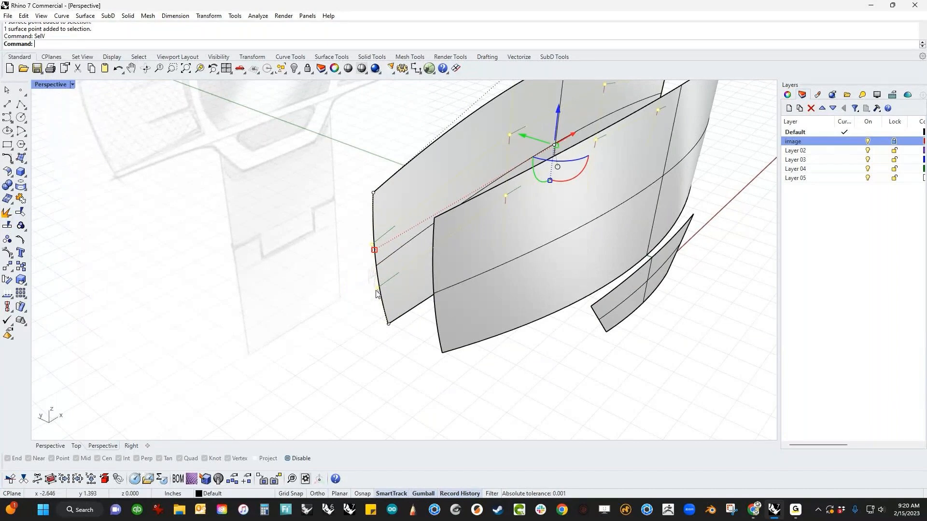
pyautogui.keyDown('shift'); pyautogui.moveTo(483, 190); pyautogui.dragTo(445, 198, button='right'); pyautogui.keyUp('shift')
pyautogui.moveTo(451, 213); pyautogui.dragTo(433, 225)
pyautogui.click(358, 267)
pyautogui.moveTo(358, 266); pyautogui.dragTo(559, 321, button='right')
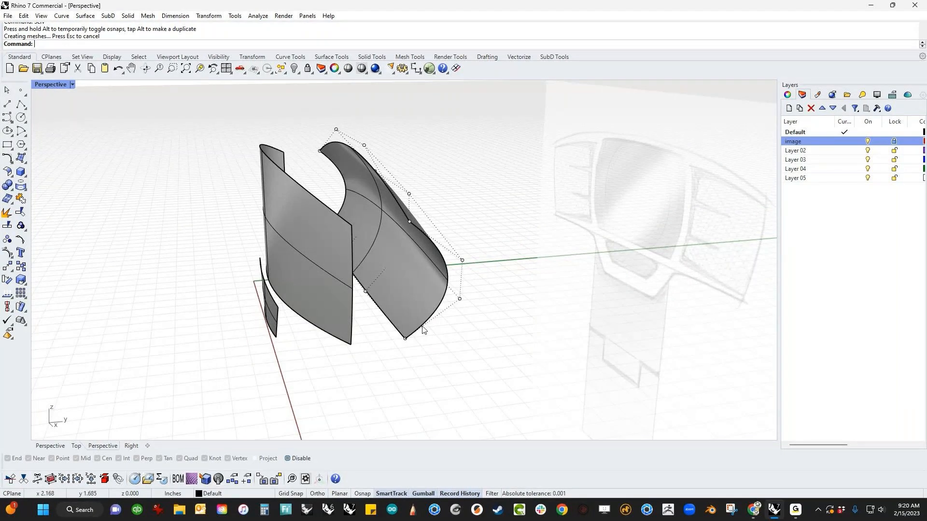
# Step: Relocate the gumball onto a selected point and move the middle control points at both ends of the rear surface forward along Y
pyautogui.moveTo(461, 237); pyautogui.dragTo(489, 294)
pyautogui.moveTo(487, 294); pyautogui.dragTo(497, 264, button='right')
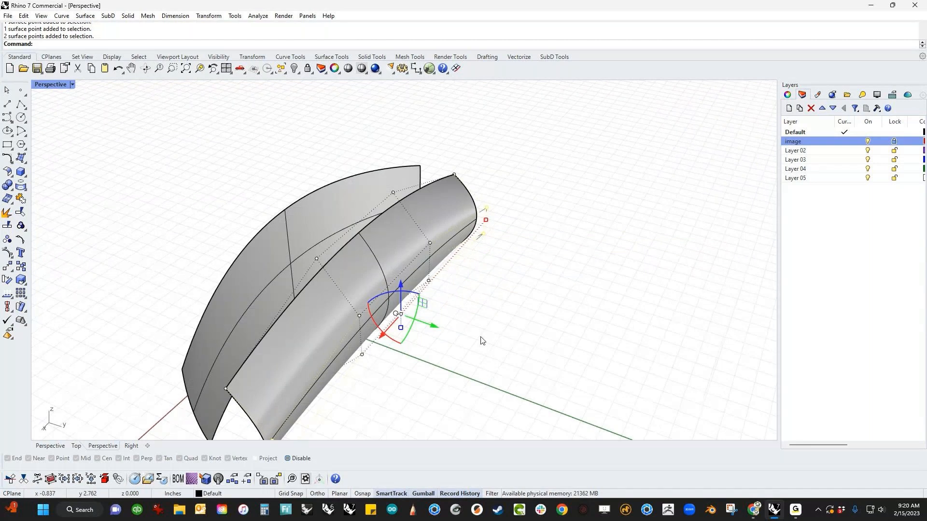
pyautogui.moveTo(481, 341); pyautogui.dragTo(538, 320, button='right')
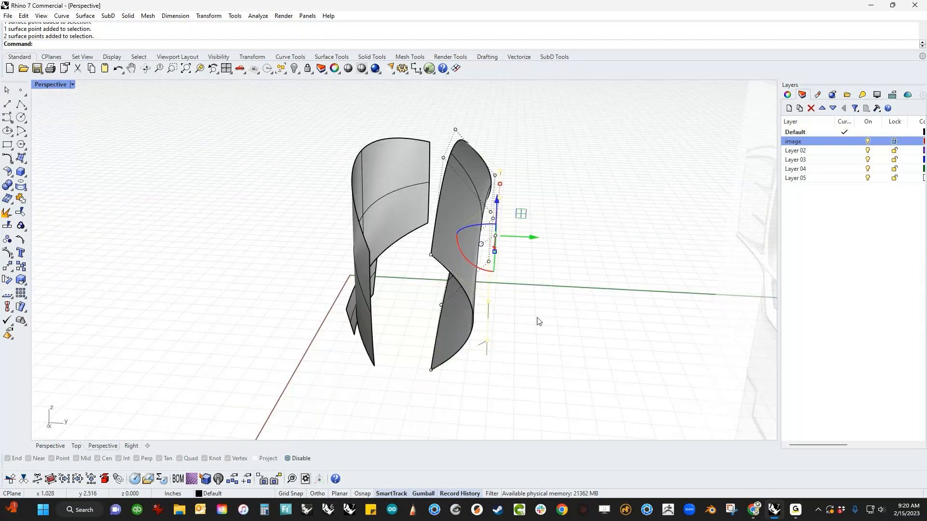
pyautogui.click(481, 246)
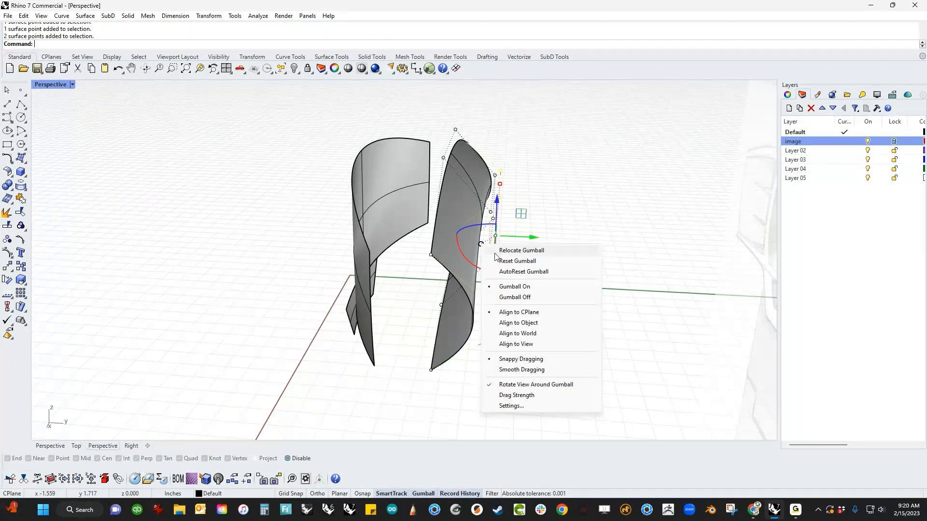
pyautogui.click(496, 251)
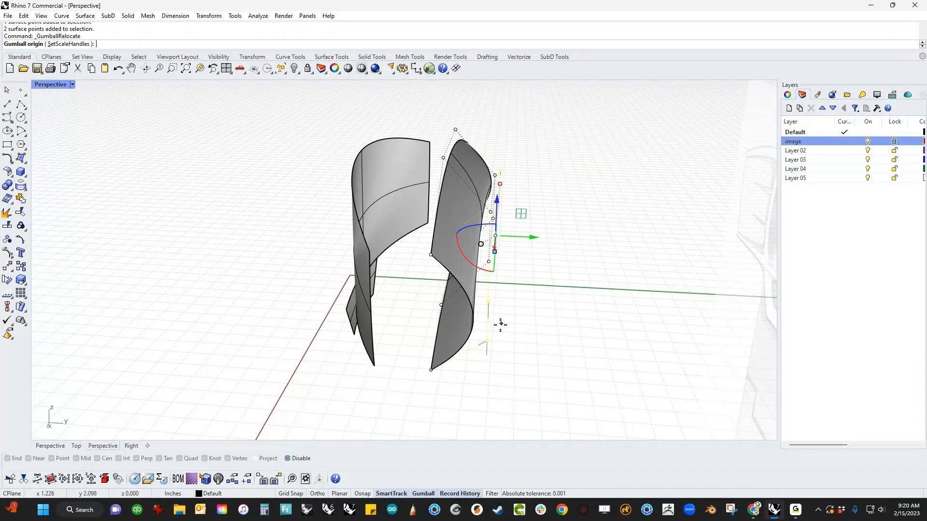
pyautogui.click(487, 341)
pyautogui.press('Return')
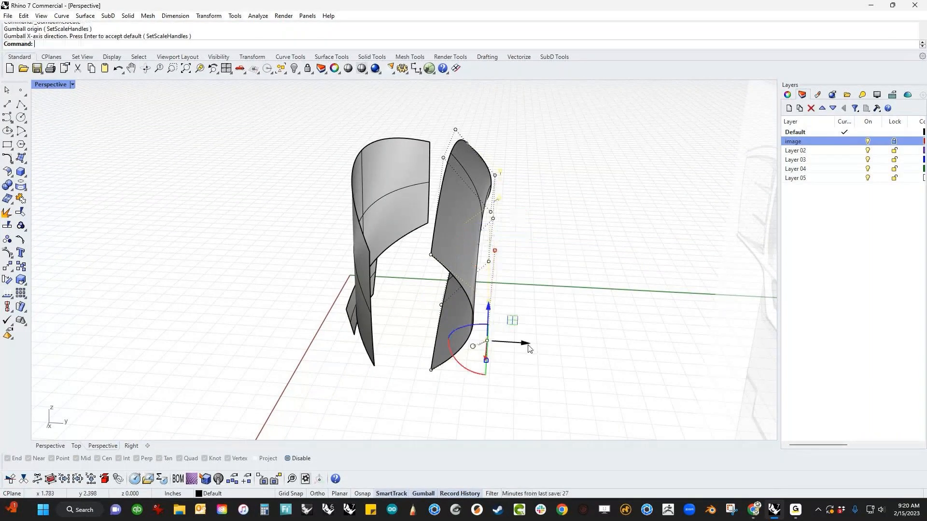
pyautogui.click(472, 346)
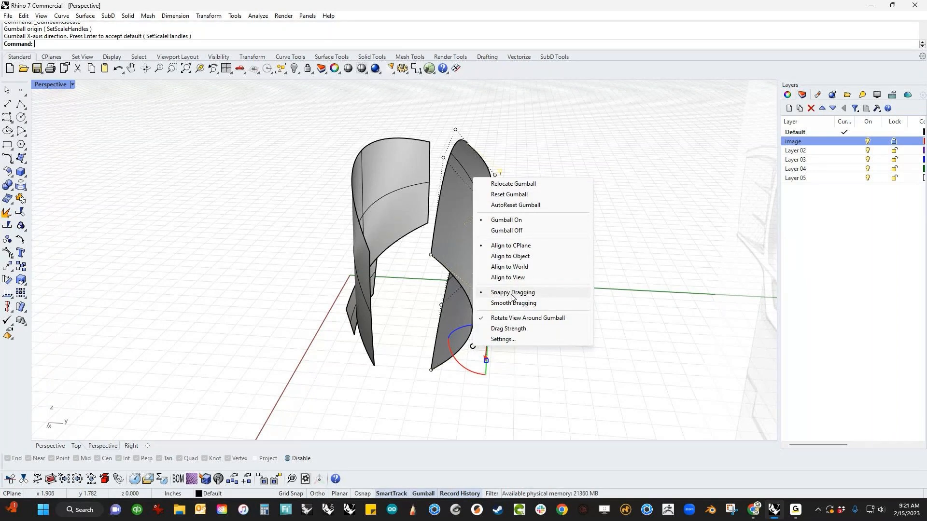
pyautogui.keyDown('shift'); pyautogui.moveTo(544, 365); pyautogui.dragTo(523, 370, button='right'); pyautogui.keyUp('shift')
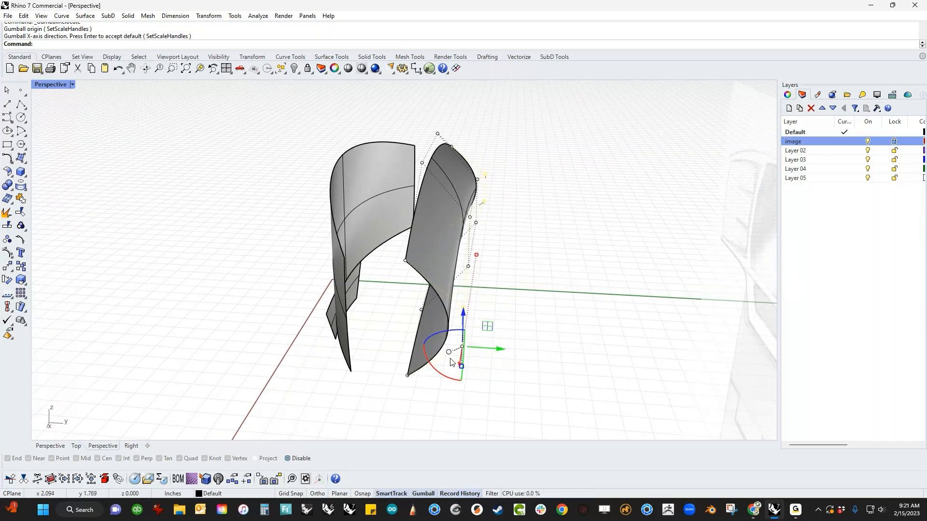
pyautogui.moveTo(502, 348); pyautogui.dragTo(409, 377)
# Step: Move the four central control points of the rear surface backward along the Y axis
pyautogui.moveTo(525, 381); pyautogui.dragTo(285, 397, button='right')
pyautogui.moveTo(323, 221); pyautogui.dragTo(339, 334)
pyautogui.moveTo(333, 274); pyautogui.dragTo(271, 283)
pyautogui.click(283, 392)
# Step: Show the rear surface's control points and shift the columns at both its ends along the Y axis
pyautogui.moveTo(273, 373); pyautogui.dragTo(545, 337, button='right')
pyautogui.scroll(4, 585, 277)
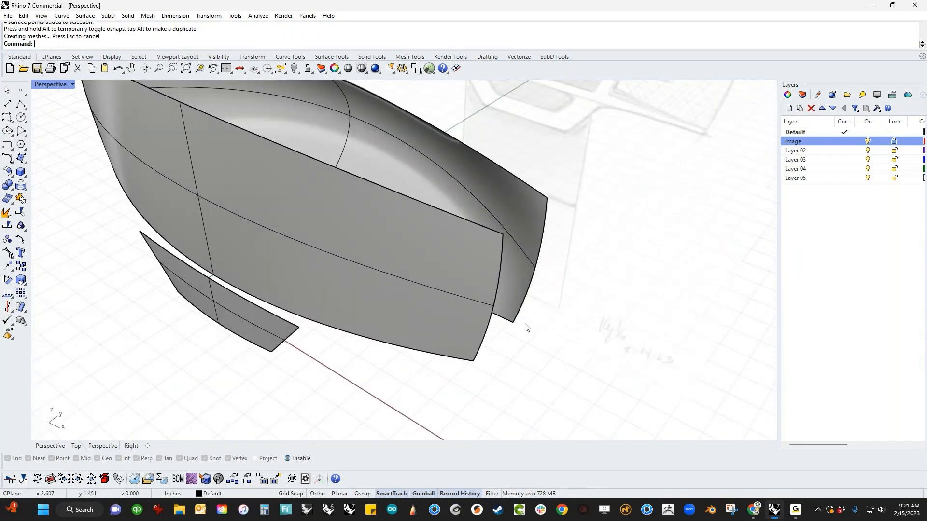
pyautogui.click(516, 288)
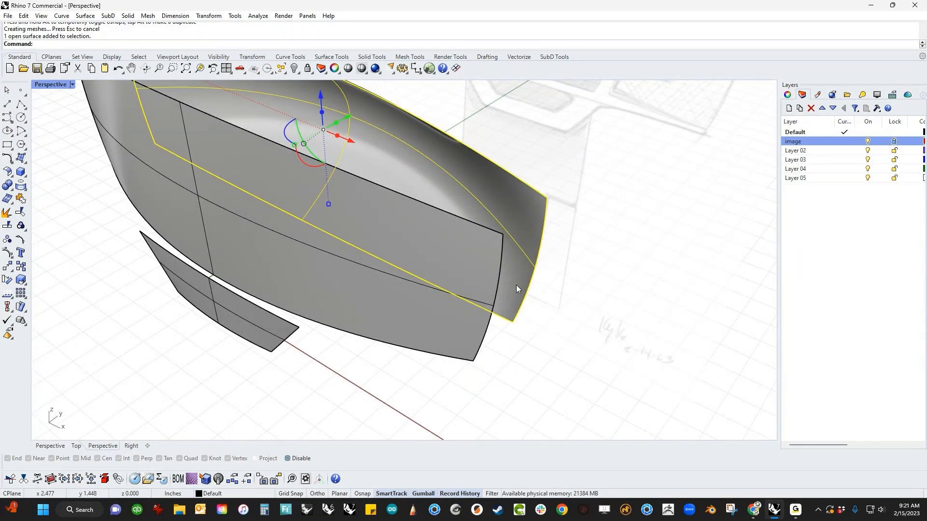
pyautogui.press('F10')
pyautogui.moveTo(503, 334); pyautogui.dragTo(582, 173)
pyautogui.scroll(-4, 527, 280)
pyautogui.keyDown('shift'); pyautogui.moveTo(457, 254); pyautogui.dragTo(270, 256, button='right'); pyautogui.keyUp('shift')
pyautogui.moveTo(285, 275); pyautogui.dragTo(363, 374)
pyautogui.moveTo(362, 371); pyautogui.dragTo(434, 393, button='right')
pyautogui.moveTo(548, 220); pyautogui.dragTo(554, 265)
pyautogui.click(289, 234)
# Step: Show the rear surface's control points again and raise its two upper central points
pyautogui.scroll(-4, 311, 264)
pyautogui.moveTo(311, 265); pyautogui.dragTo(331, 346, button='right')
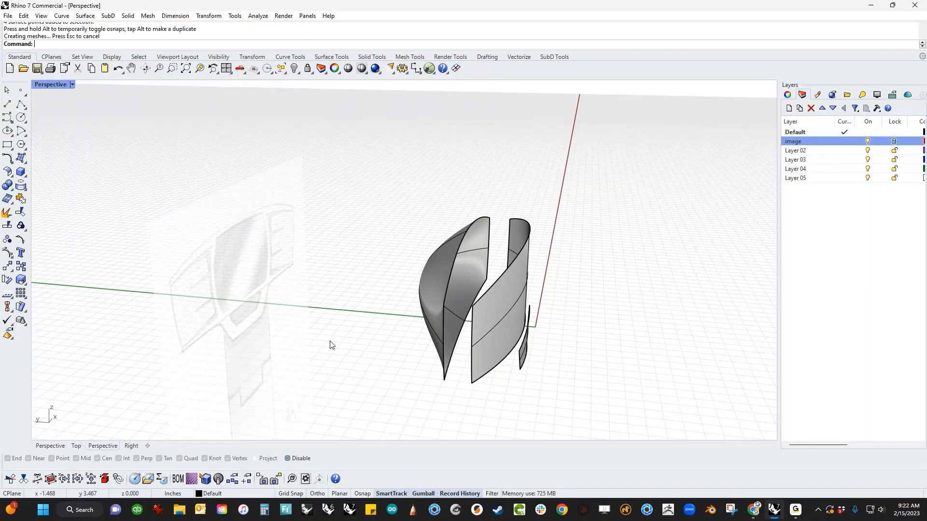
pyautogui.moveTo(331, 345); pyautogui.dragTo(372, 287, button='right')
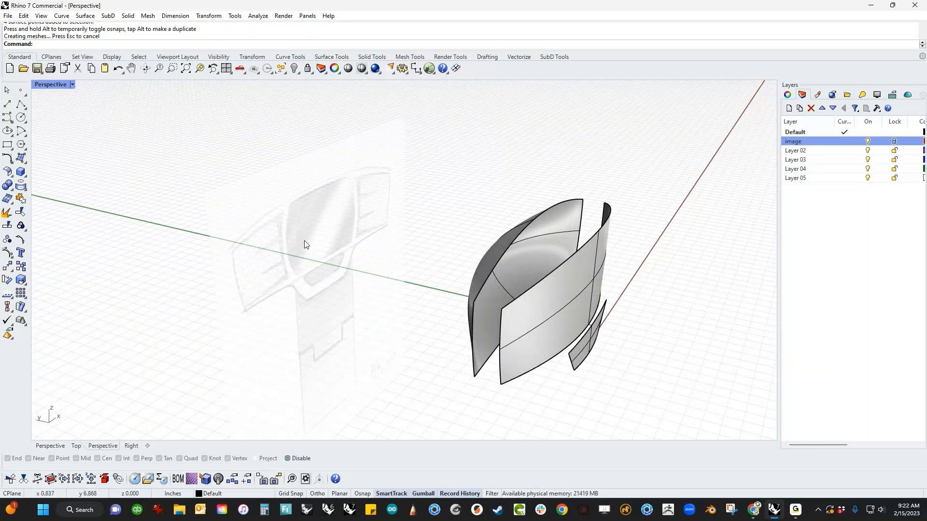
pyautogui.moveTo(304, 244); pyautogui.dragTo(352, 251, button='right')
pyautogui.click(513, 242)
pyautogui.scroll(3, 511, 242)
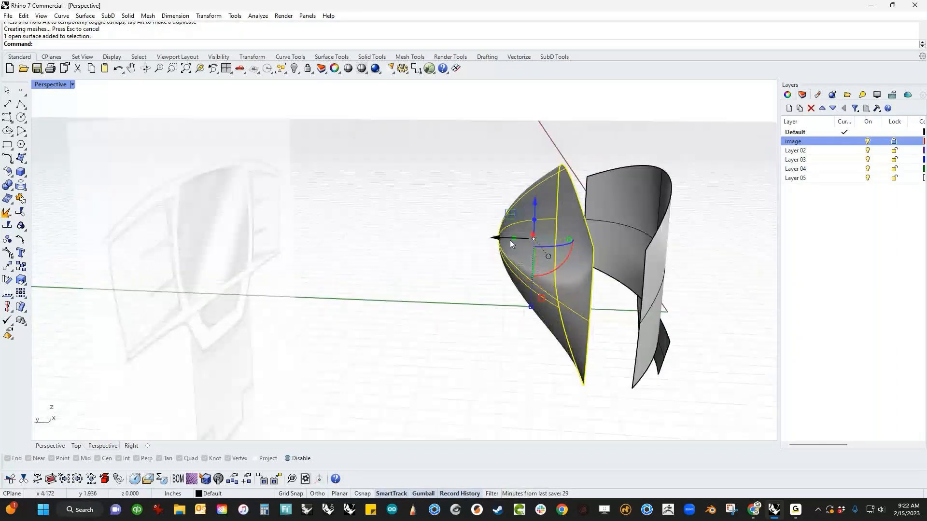
pyautogui.press('F10')
pyautogui.moveTo(461, 251); pyautogui.dragTo(425, 220, button='right')
pyautogui.moveTo(432, 173); pyautogui.dragTo(469, 213)
pyautogui.moveTo(468, 214); pyautogui.dragTo(429, 208, button='right')
pyautogui.moveTo(425, 219)
pyautogui.mouseDown()
pyautogui.moveTo(428, 190)
pyautogui.moveTo(428, 203)
pyautogui.mouseUp()
pyautogui.click(406, 278)
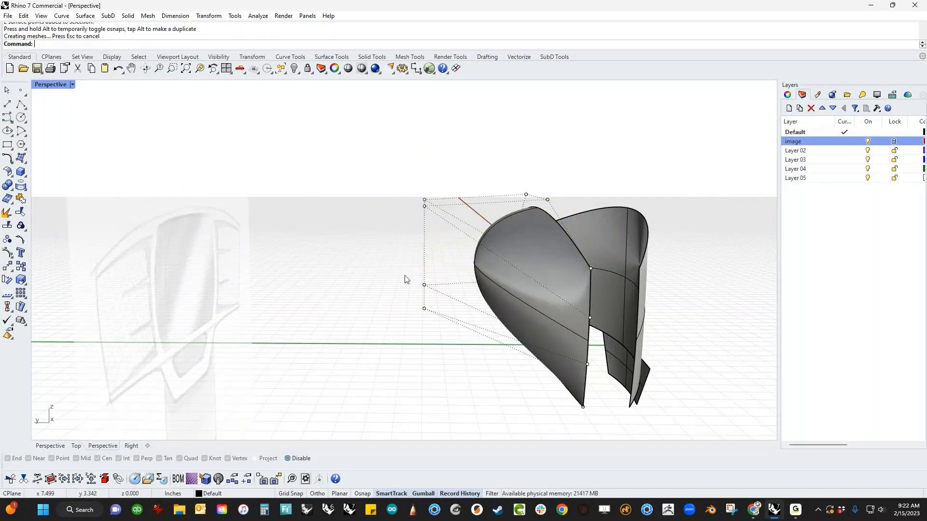
# Step: Lower the two lower central control points of the rear surface along the Z axis
pyautogui.moveTo(386, 263); pyautogui.dragTo(449, 345)
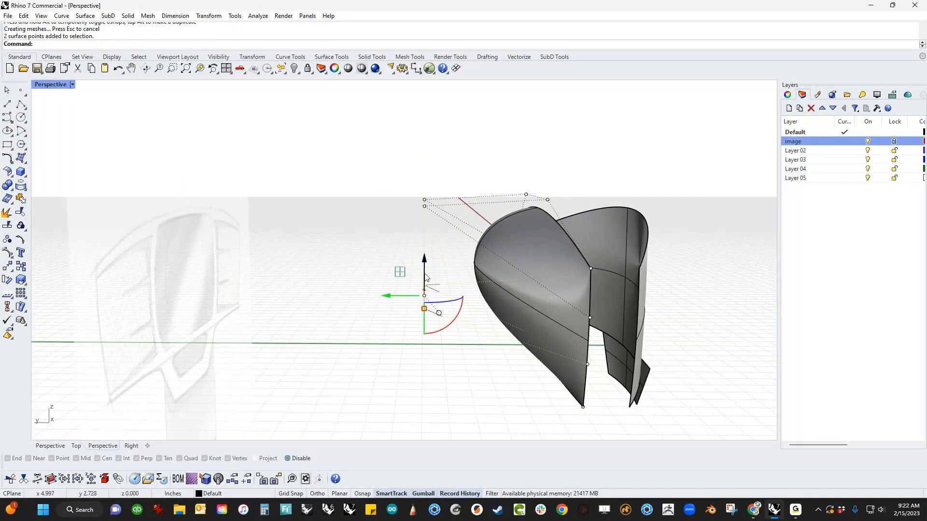
pyautogui.moveTo(432, 265); pyautogui.dragTo(438, 355)
pyautogui.moveTo(438, 354); pyautogui.dragTo(386, 297, button='right')
pyautogui.moveTo(405, 367); pyautogui.dragTo(480, 329)
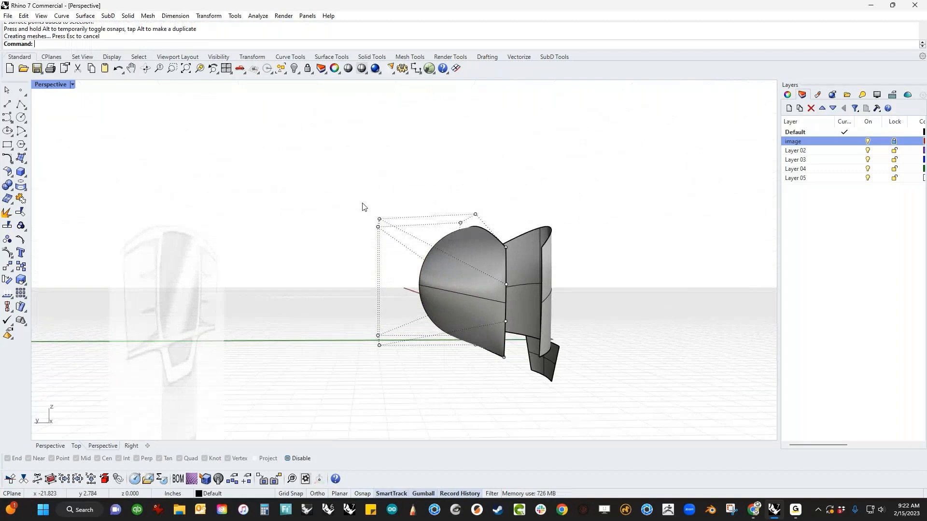
# Step: Raise the rear surface's two upper central control points slightly along Z and hide its control points
pyautogui.moveTo(362, 203); pyautogui.dragTo(397, 235)
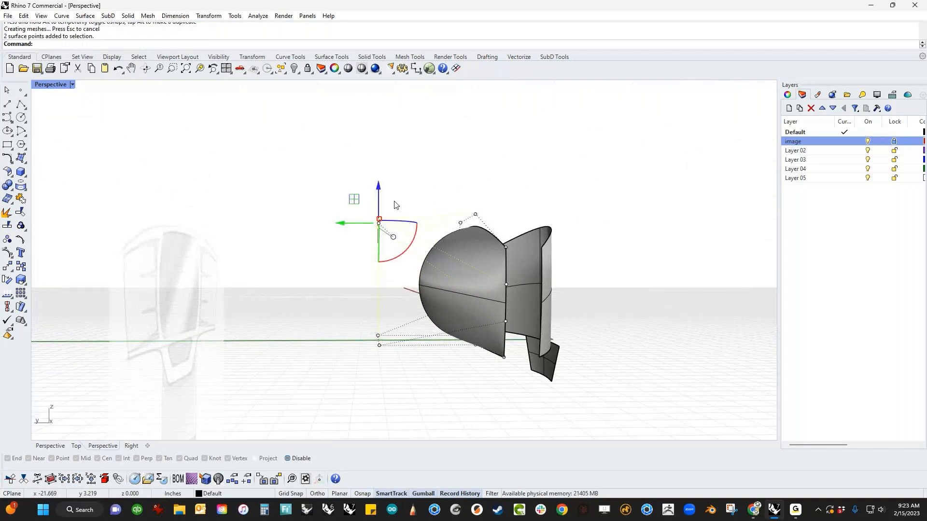
pyautogui.moveTo(379, 193); pyautogui.dragTo(475, 209)
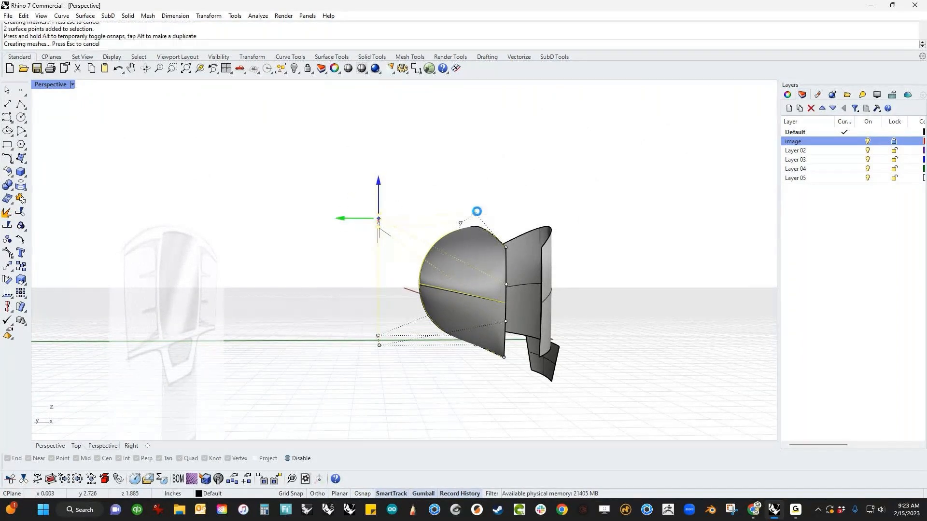
pyautogui.moveTo(434, 188); pyautogui.dragTo(364, 248, button='right')
pyautogui.scroll(3, 410, 287)
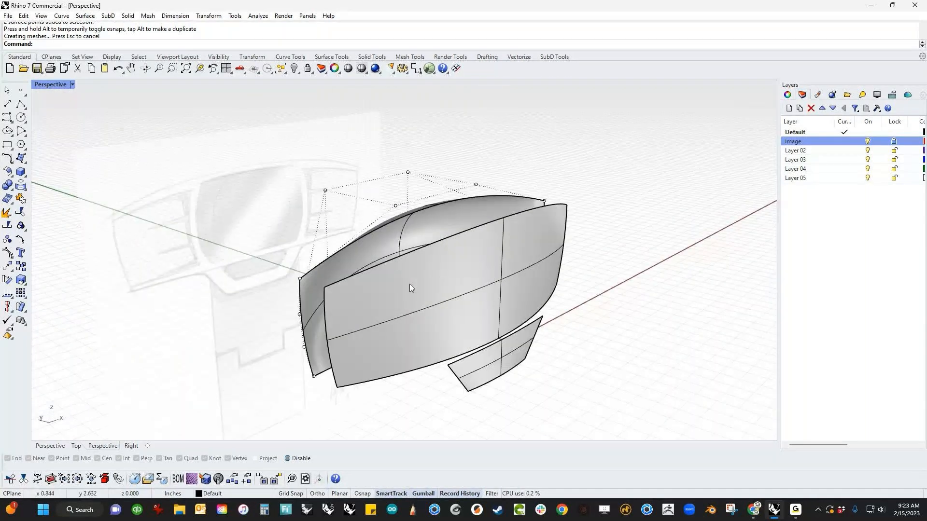
pyautogui.moveTo(409, 288); pyautogui.dragTo(464, 287, button='right')
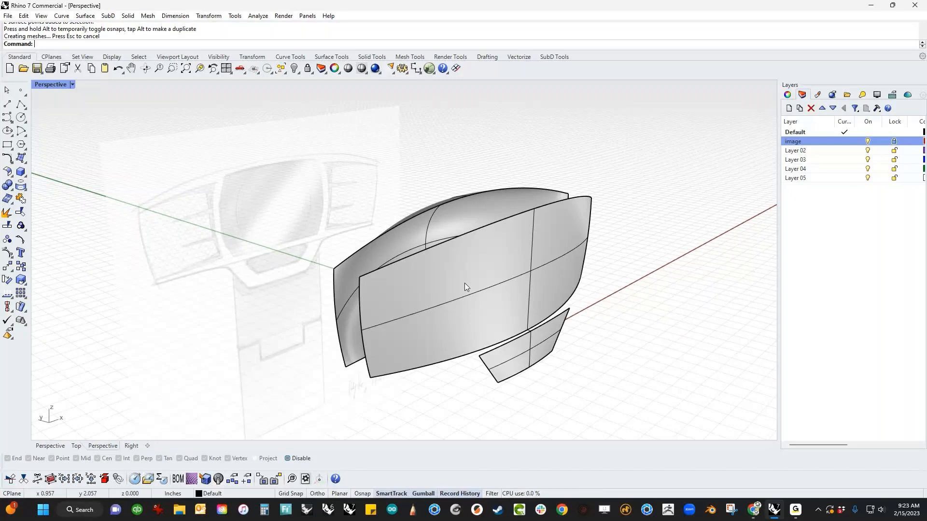
# Step: Close the body's right end, seen from the front, with an edge surface between the front and rear shells' vertical edges
pyautogui.keyDown('shift'); pyautogui.moveTo(464, 282); pyautogui.dragTo(511, 276, button='right'); pyautogui.keyUp('shift')
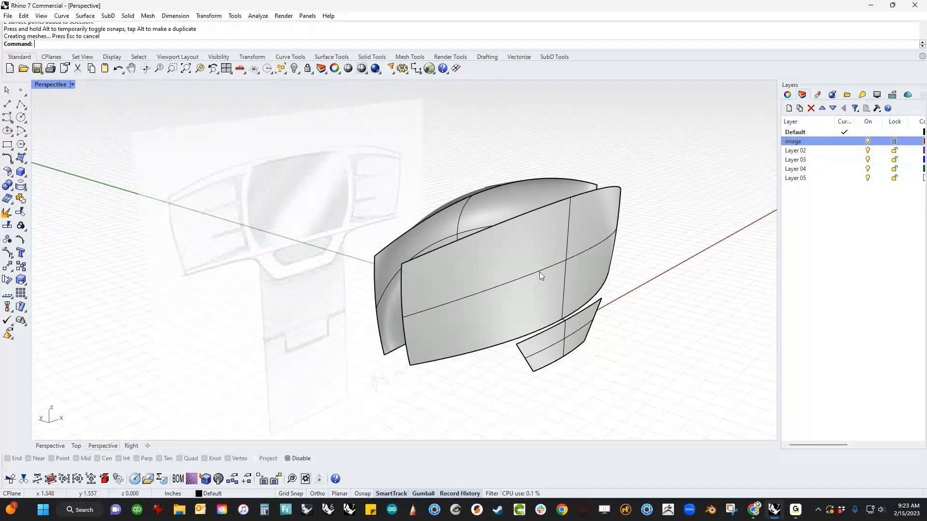
pyautogui.moveTo(549, 283); pyautogui.dragTo(384, 272, button='right')
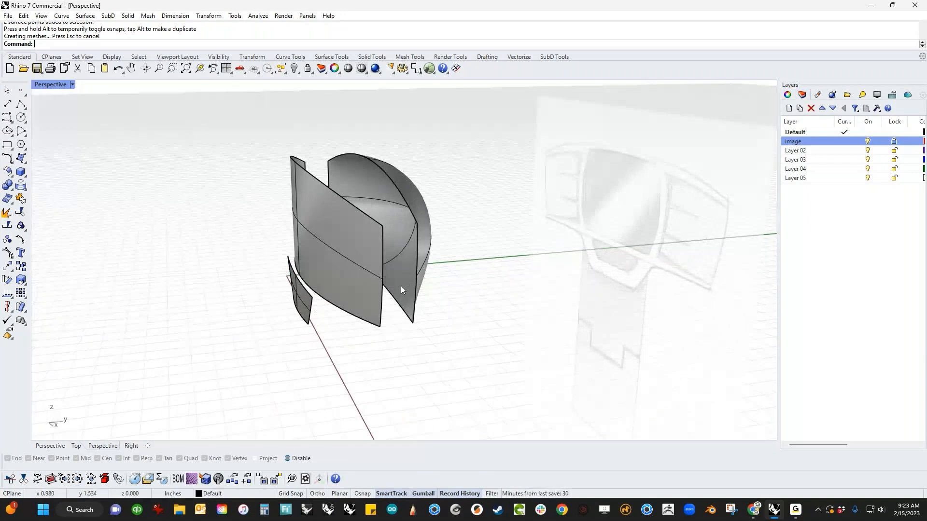
pyautogui.middleClick(401, 285)
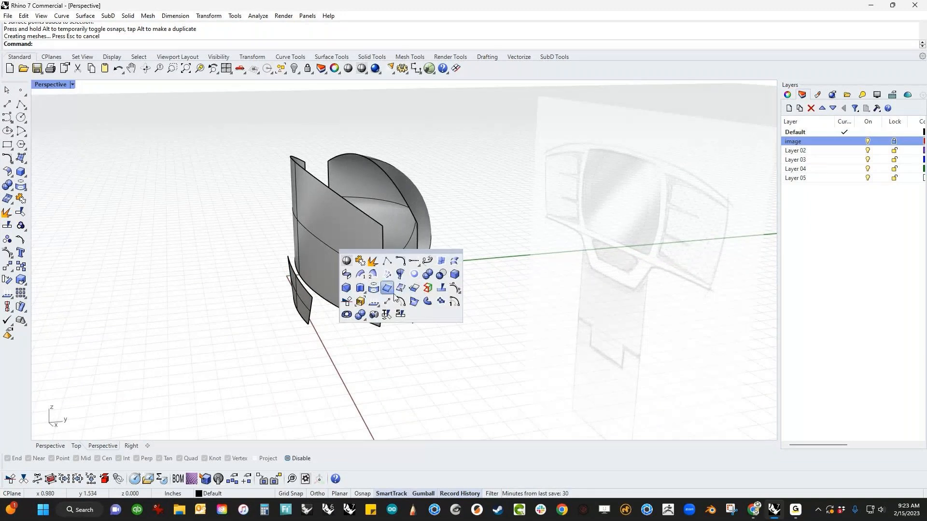
pyautogui.click(400, 288)
pyautogui.click(383, 235)
pyautogui.click(418, 233)
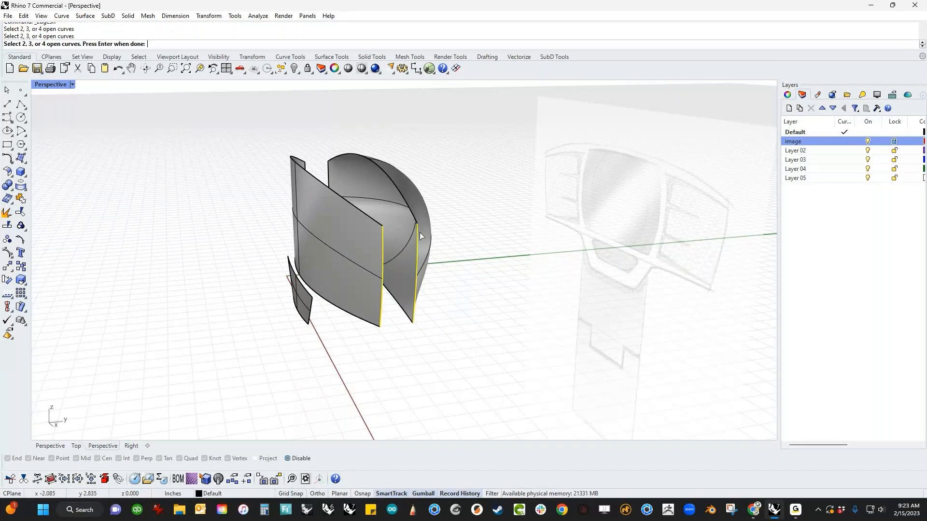
pyautogui.rightClick(495, 254)
# Step: Close the body's opposite end with an edge surface between the two vertical shell edges
pyautogui.moveTo(271, 262); pyautogui.dragTo(399, 259, button='right')
pyautogui.rightClick(399, 259)
pyautogui.click(398, 259)
pyautogui.click(368, 261)
pyautogui.rightClick(289, 293)
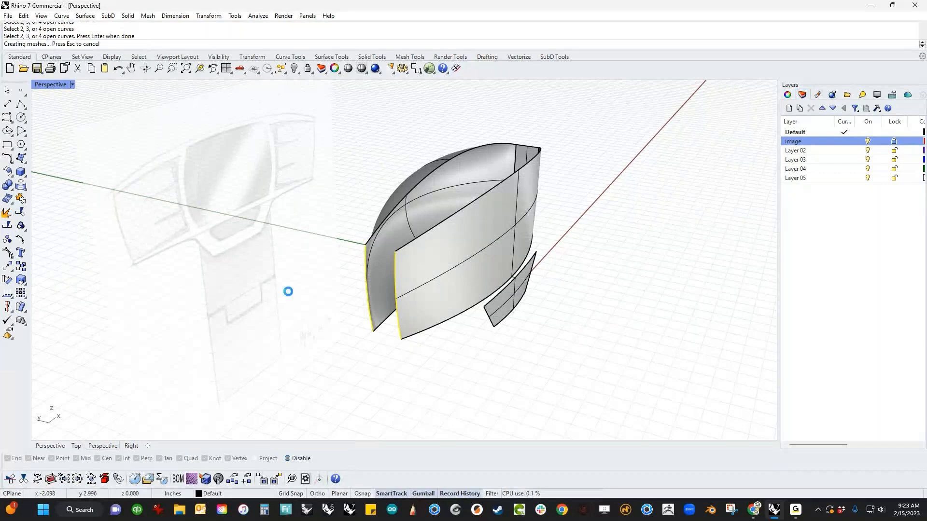
# Step: Close the top of the body with an edge surface between the front and rear shells' upper edges
pyautogui.rightClick(313, 281)
pyautogui.click(410, 241)
pyautogui.click(386, 219)
pyautogui.rightClick(328, 251)
# Step: Close the underside of the body with an edge surface between the front and rear shells' lower edges
pyautogui.moveTo(368, 380); pyautogui.dragTo(420, 285, button='right')
pyautogui.rightClick(377, 341)
pyautogui.click(454, 208)
pyautogui.click(427, 237)
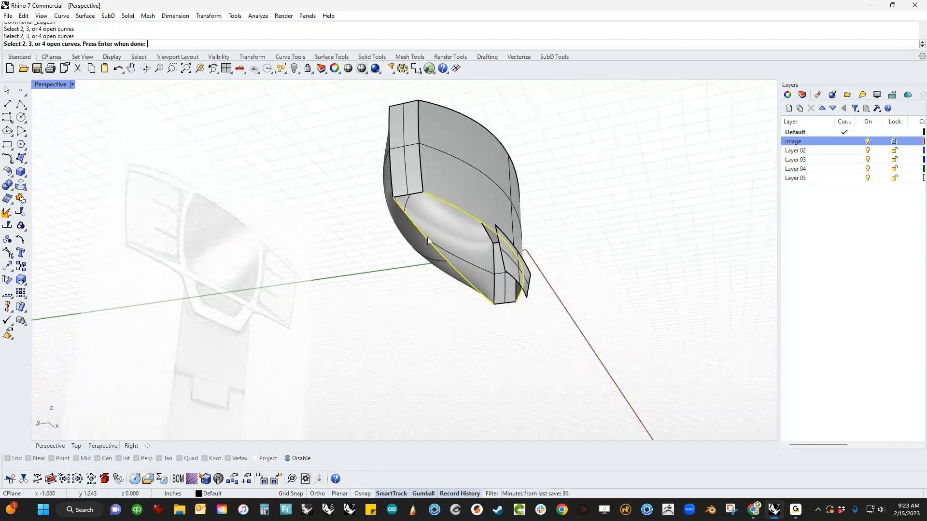
pyautogui.rightClick(364, 272)
# Step: Select all surfaces and join the body surfaces into a closed polysurface
pyautogui.moveTo(364, 272); pyautogui.dragTo(238, 290, button='right')
pyautogui.moveTo(266, 97); pyautogui.dragTo(528, 356)
pyautogui.hotkey('ctrl', 'j')
pyautogui.moveTo(527, 356); pyautogui.dragTo(447, 356, button='right')
pyautogui.moveTo(159, 29); pyautogui.dragTo(100, 30)
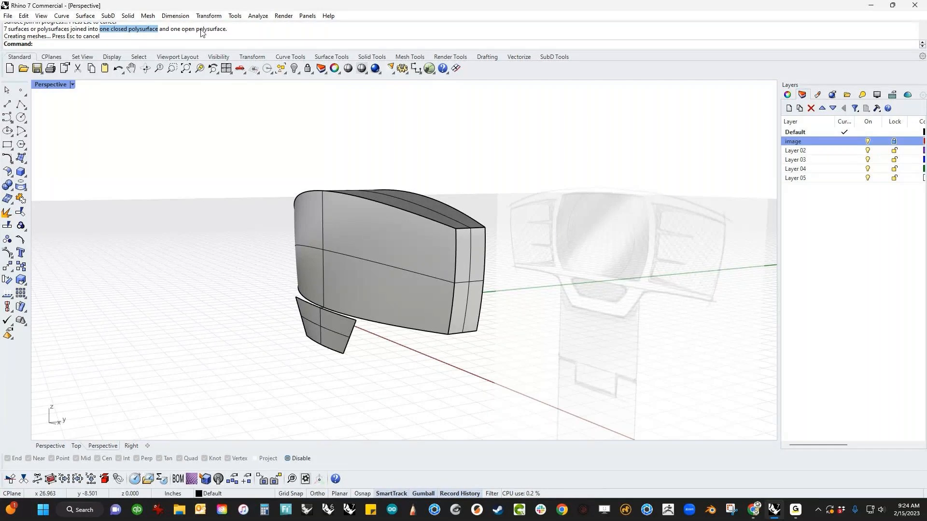
# Step: Duplicate the small bracket surface below the body and place the copy behind it along the Y axis
pyautogui.click(326, 331)
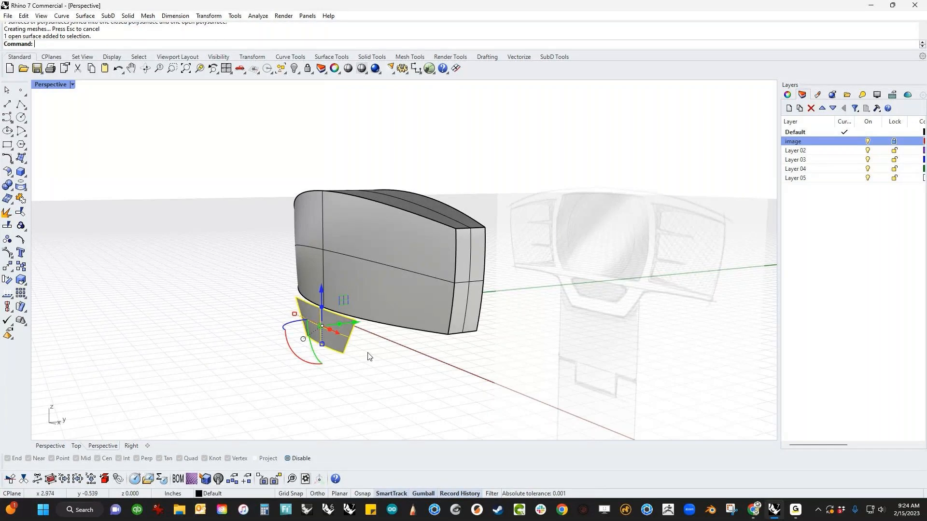
pyautogui.scroll(4, 338, 322)
pyautogui.moveTo(411, 377); pyautogui.dragTo(388, 380, button='right')
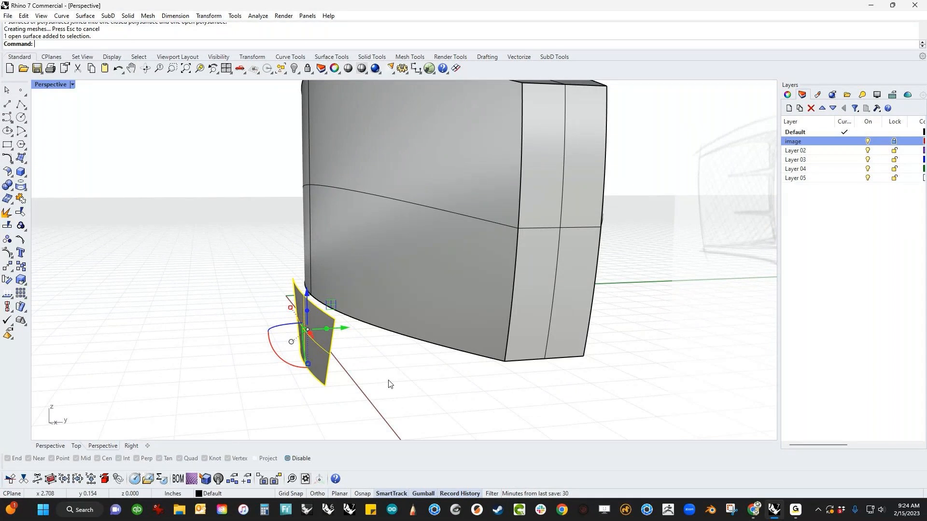
pyautogui.moveTo(362, 381); pyautogui.dragTo(365, 344, button='right')
pyautogui.moveTo(327, 294); pyautogui.dragTo(350, 298)
pyautogui.moveTo(383, 352); pyautogui.dragTo(406, 372, button='right')
# Step: Show the copied bracket surface's control points and shift the points at both its ends along Y to flatten the curve
pyautogui.press('F10')
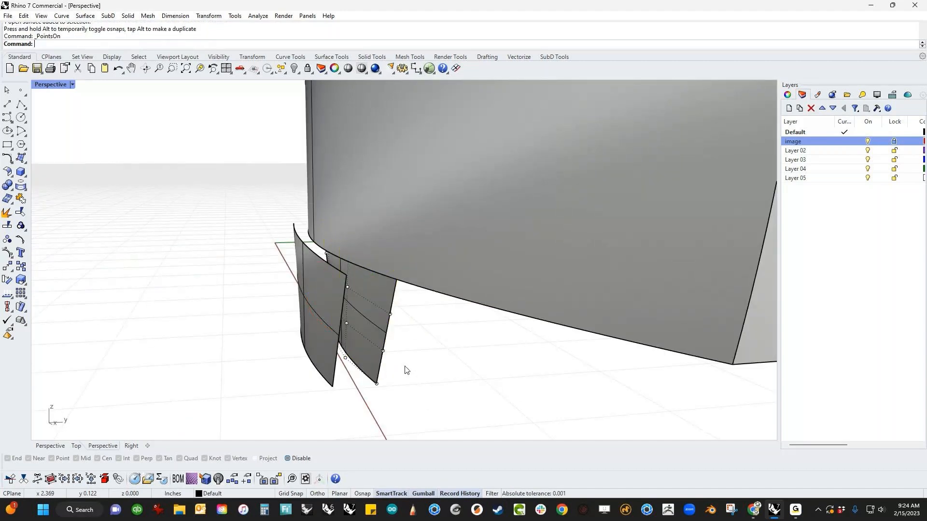
pyautogui.moveTo(370, 397); pyautogui.dragTo(427, 279)
pyautogui.moveTo(409, 308); pyautogui.dragTo(407, 358, button='right')
pyautogui.moveTo(381, 297); pyautogui.dragTo(519, 101)
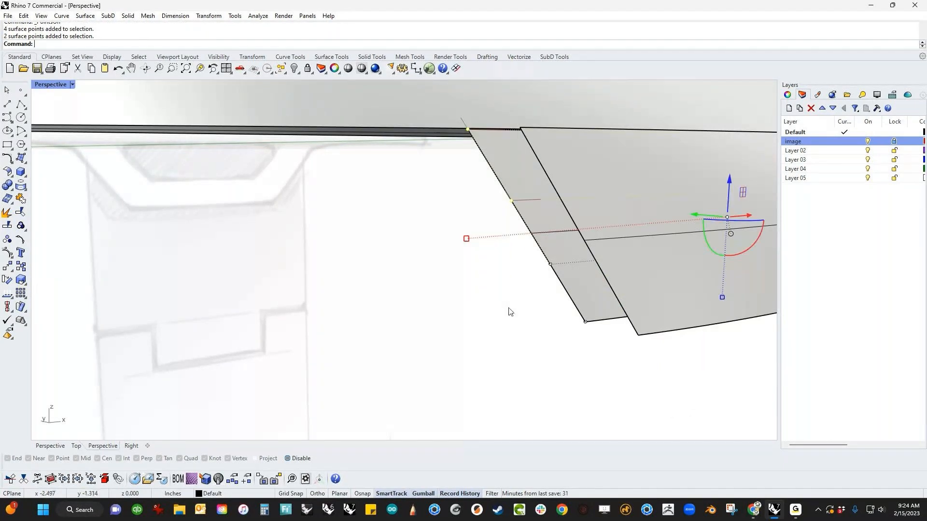
pyautogui.moveTo(510, 312); pyautogui.dragTo(447, 298, button='right')
pyautogui.moveTo(341, 239); pyautogui.dragTo(394, 307)
pyautogui.click(493, 327)
pyautogui.scroll(-2, 492, 326)
pyautogui.moveTo(492, 327); pyautogui.dragTo(303, 242, button='right')
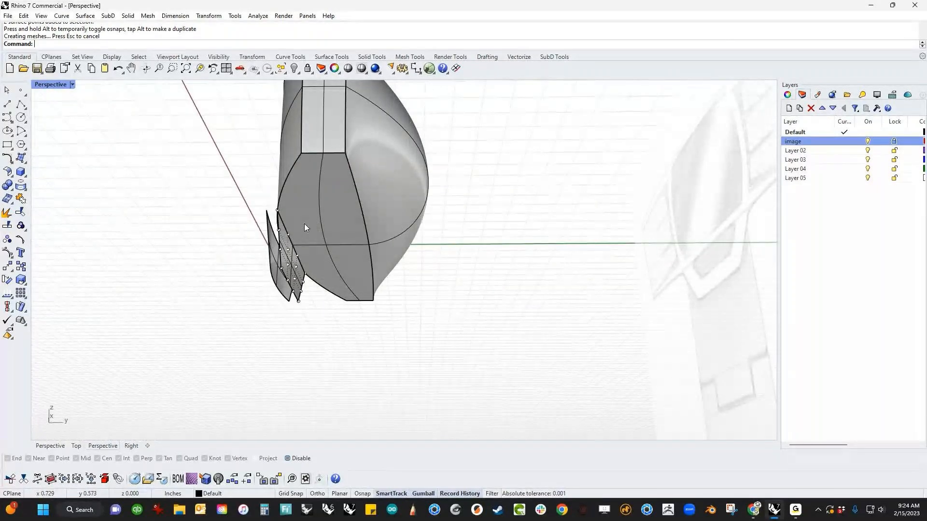
# Step: Hide the control points and isolate the front and rear bracket surfaces
pyautogui.moveTo(297, 259); pyautogui.dragTo(421, 362, button='right')
pyautogui.scroll(3, 357, 249)
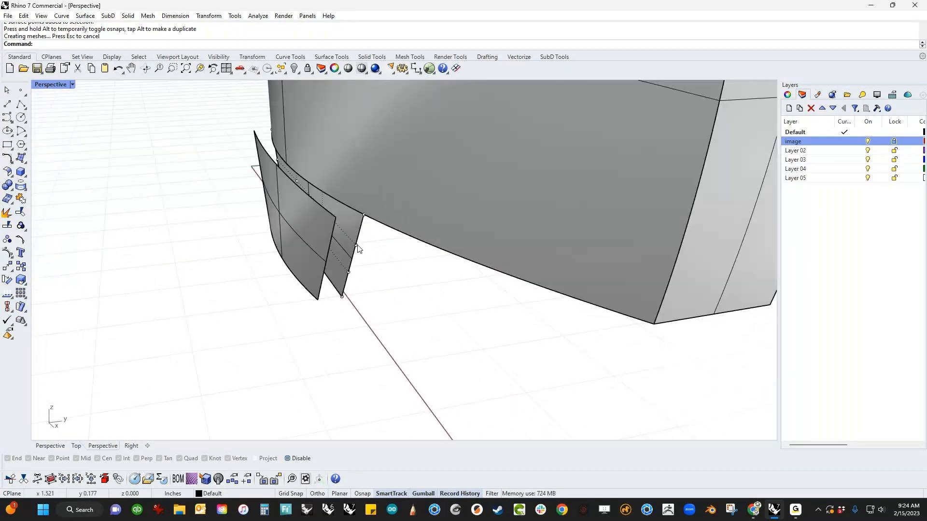
pyautogui.moveTo(376, 269); pyautogui.dragTo(378, 331, button='right')
pyautogui.click(366, 309)
pyautogui.keyDown('shift'); pyautogui.click(328, 306); pyautogui.keyUp('shift')
pyautogui.write('Isolate')
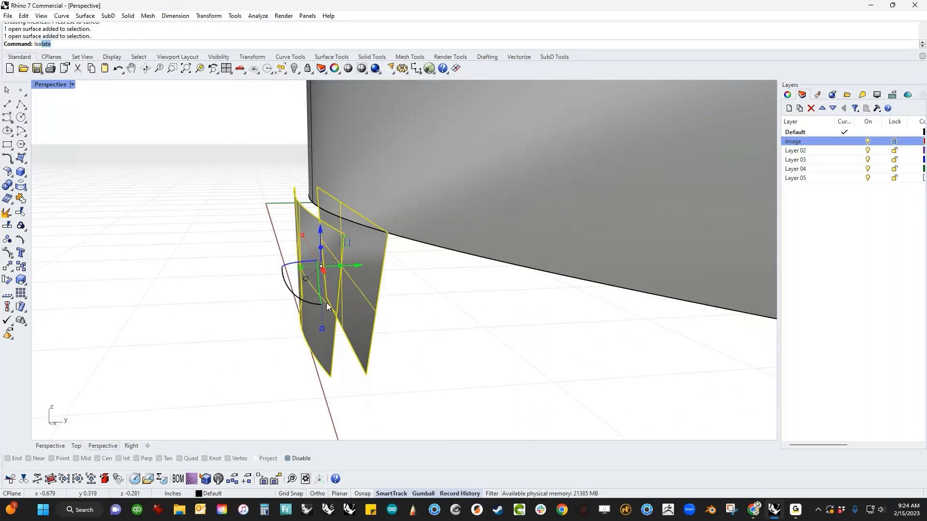
pyautogui.press('Return')
pyautogui.click(425, 290)
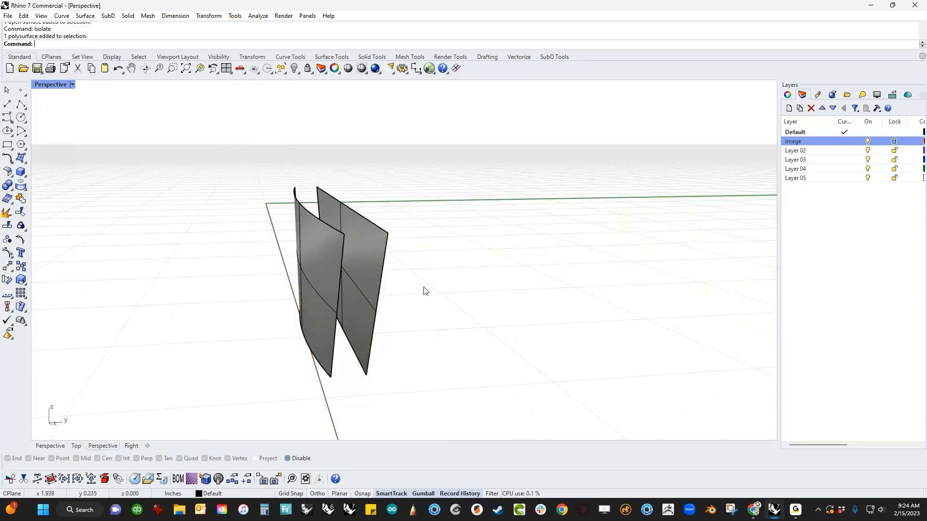
# Step: Close the top of the bracket with an edge surface between the two surfaces' upper edges
pyautogui.keyDown('shift'); pyautogui.moveTo(378, 305); pyautogui.dragTo(419, 319, button='right'); pyautogui.keyUp('shift')
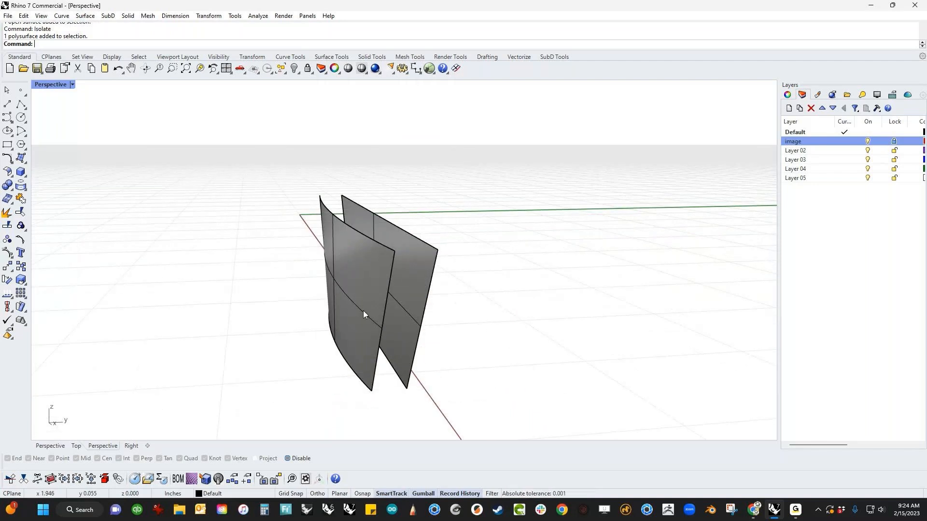
pyautogui.click(25, 161)
pyautogui.click(88, 162)
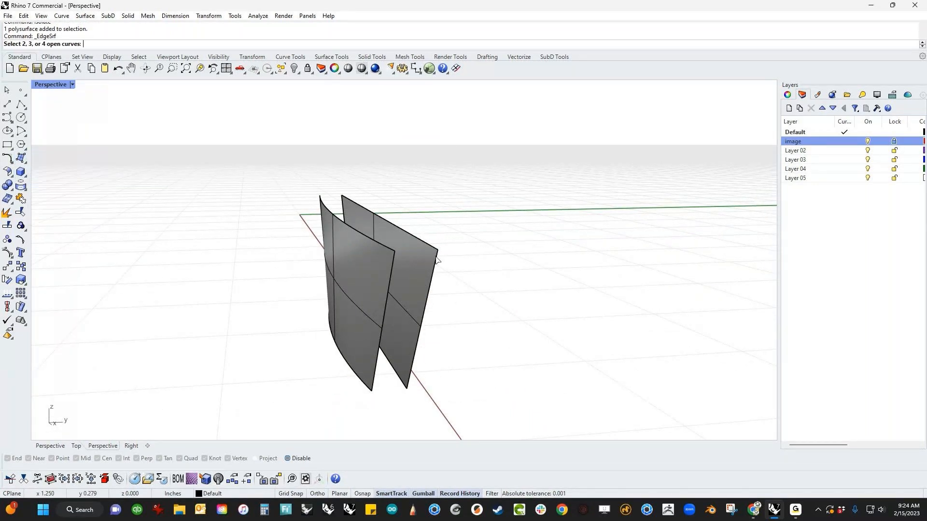
pyautogui.click(431, 247)
pyautogui.click(382, 243)
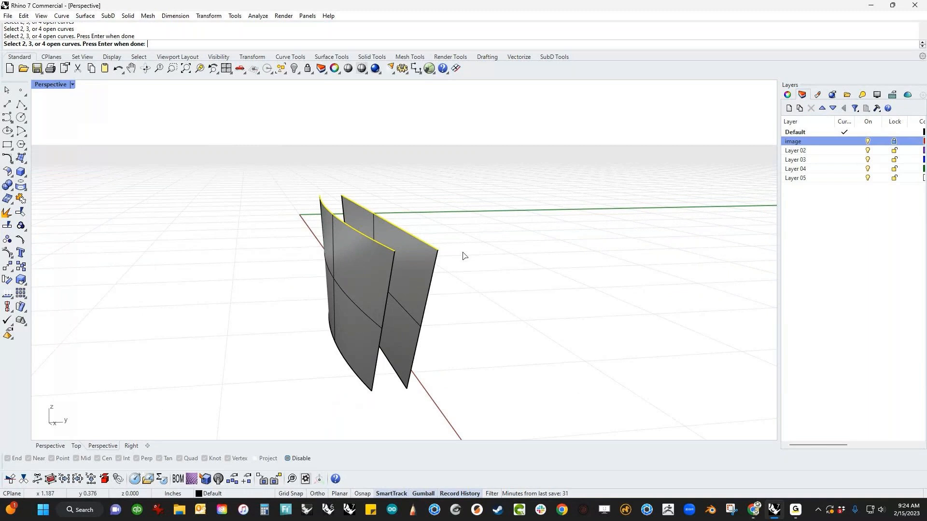
pyautogui.press('Return')
# Step: Close the bracket's right side, seen from the front, with an edge surface between its slanted edges
pyautogui.rightClick(477, 279)
pyautogui.click(389, 281)
pyautogui.click(434, 268)
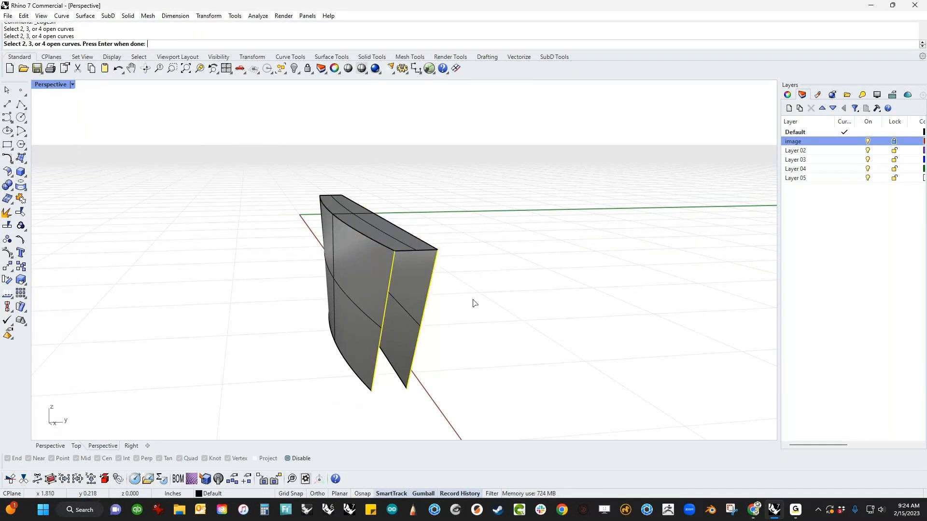
pyautogui.press('Return')
# Step: Close the bottom of the bracket with an edge surface between its two lower edges
pyautogui.moveTo(473, 303); pyautogui.dragTo(465, 325, button='right')
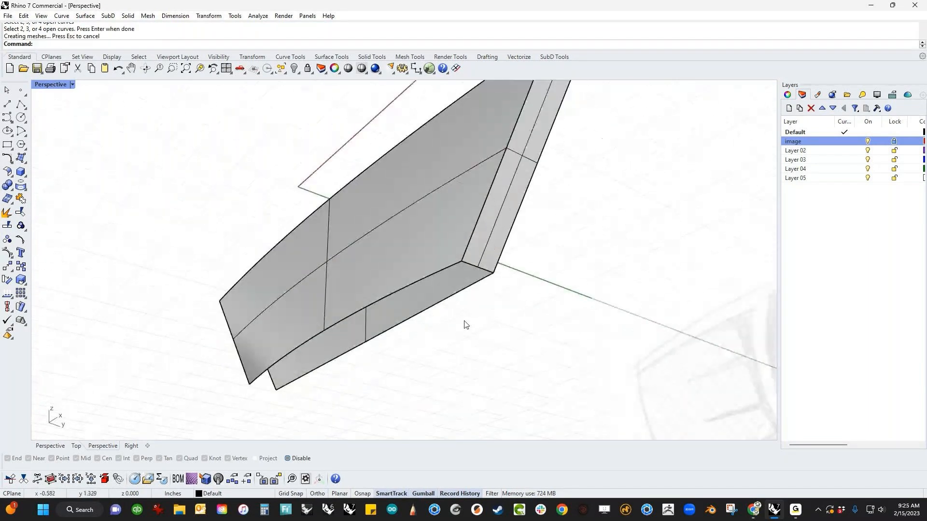
pyautogui.press('Return')
pyautogui.click(448, 267)
pyautogui.click(465, 289)
pyautogui.scroll(-3, 505, 322)
pyautogui.press('Return')
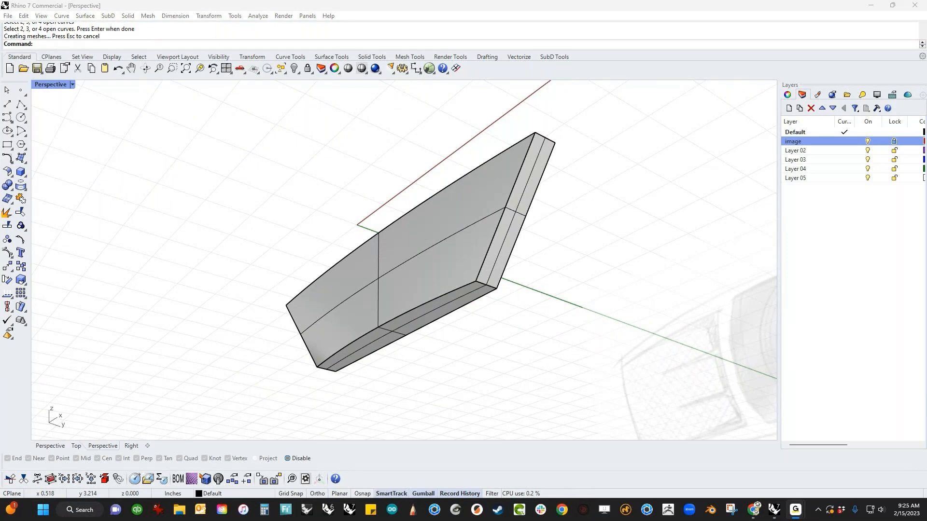
# Step: Close the bracket's remaining open side with an edge surface between its two slanted edges
pyautogui.moveTo(479, 415); pyautogui.dragTo(349, 323, button='right')
pyautogui.middleClick(349, 323)
pyautogui.click(389, 300)
pyautogui.click(369, 285)
pyautogui.click(354, 288)
pyautogui.rightClick(350, 293)
# Step: Join all six bracket surfaces into one closed polysurface
pyautogui.moveTo(250, 167); pyautogui.dragTo(616, 377)
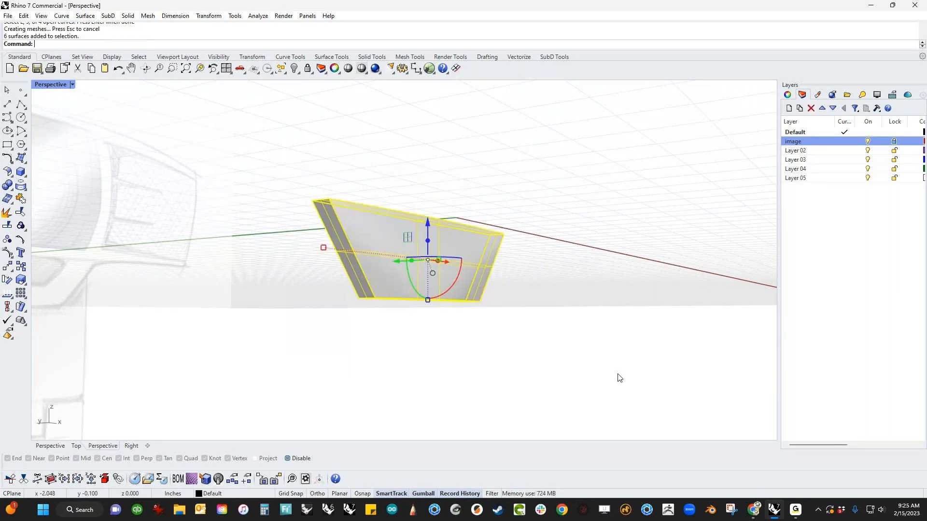
pyautogui.write('join')
pyautogui.press('Return')
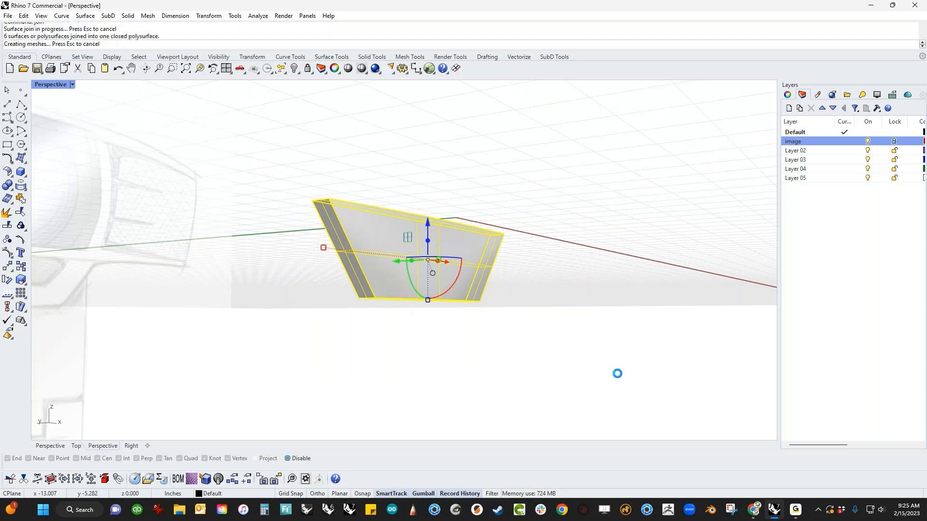
pyautogui.press('Escape')
# Step: Show the hidden webcam body again and inspect how the bracket sits beneath it
pyautogui.scroll(-5, 447, 336)
pyautogui.write('show')
pyautogui.press('Return')
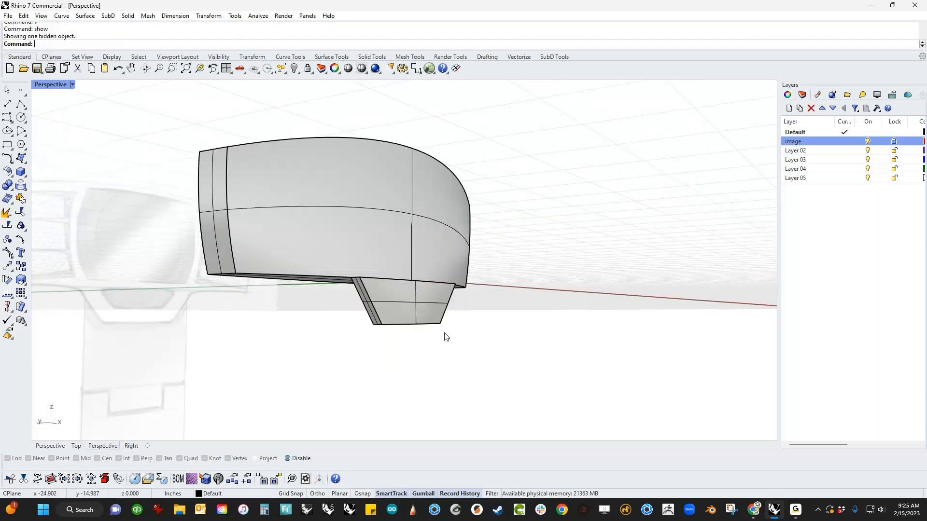
pyautogui.scroll(5, 444, 337)
pyautogui.moveTo(444, 336); pyautogui.dragTo(404, 293, button='right')
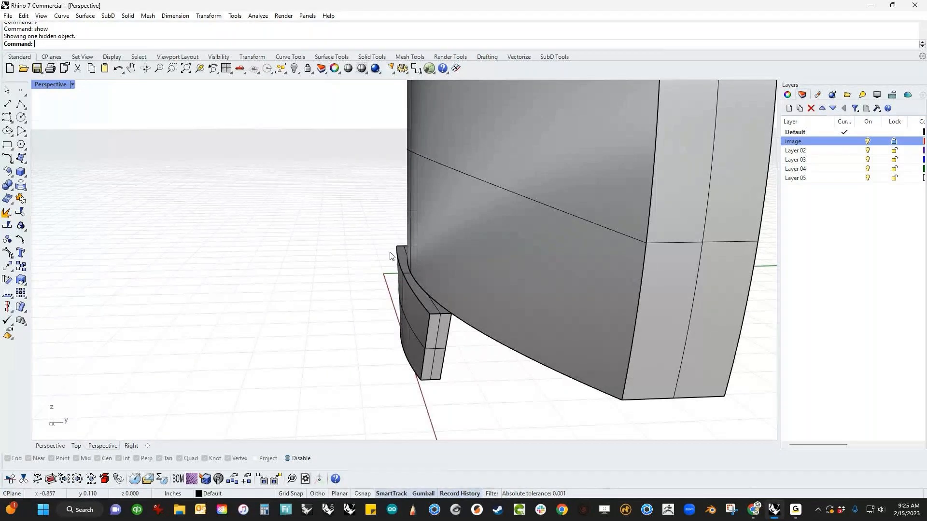
pyautogui.scroll(-4, 361, 283)
pyautogui.moveTo(361, 283); pyautogui.dragTo(463, 229, button='right')
pyautogui.moveTo(547, 292); pyautogui.dragTo(537, 317, button='right')
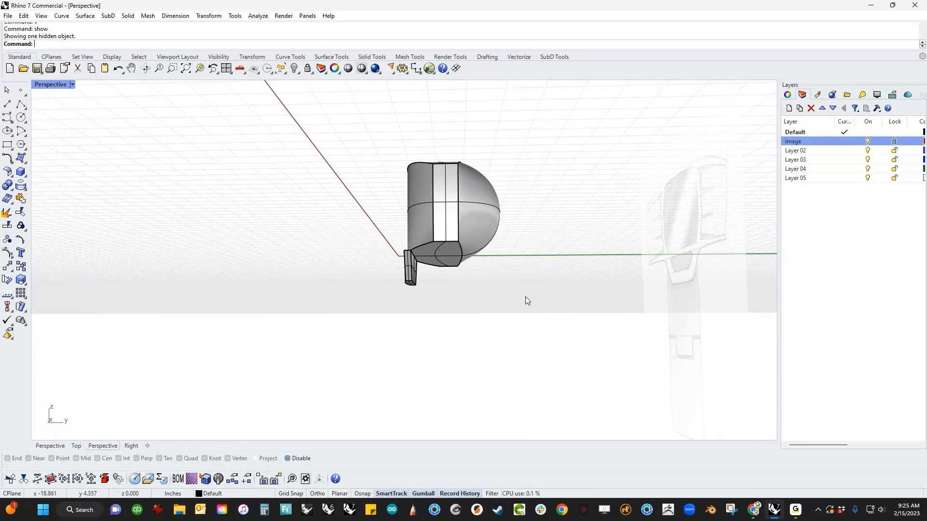
pyautogui.keyDown('shift'); pyautogui.moveTo(505, 292); pyautogui.dragTo(451, 265, button='right'); pyautogui.keyUp('shift')
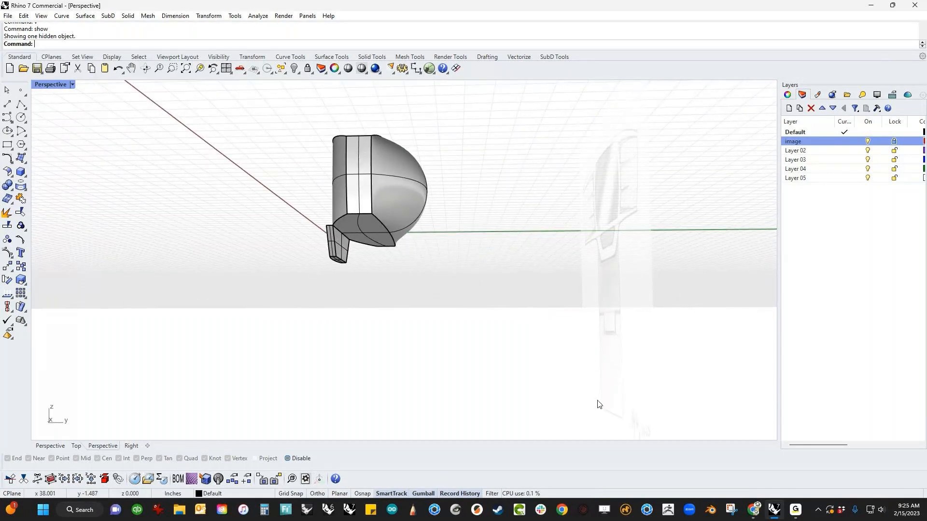
# Step: Compare the webcam body and bracket with the sketch in the front view and in perspective, in wireframe and shaded display
pyautogui.hotkey('ctrl', 'F2')
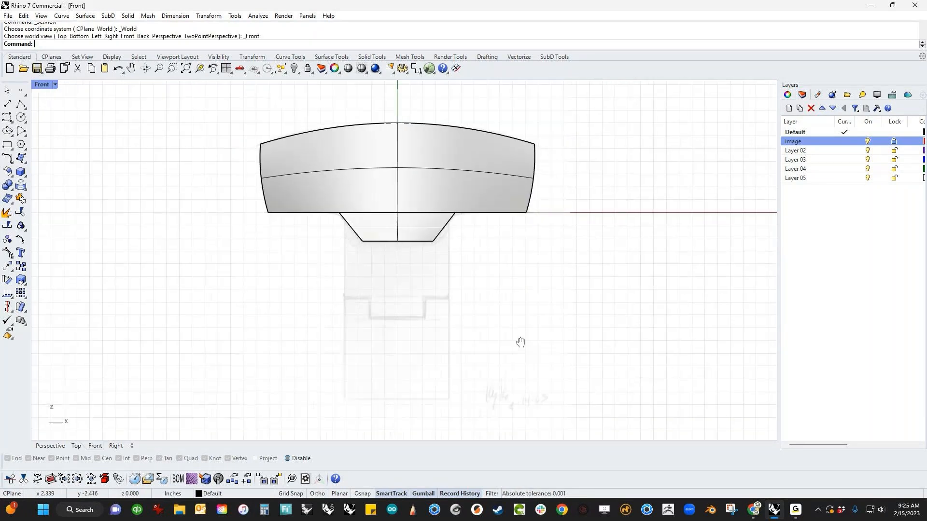
pyautogui.middleClick(494, 284)
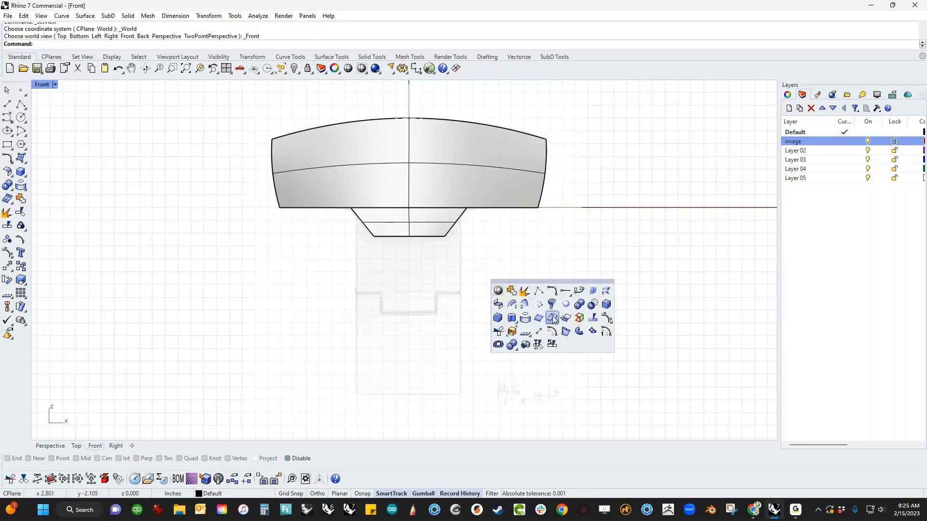
pyautogui.click(500, 291)
pyautogui.moveTo(387, 290); pyautogui.dragTo(372, 287, button='right')
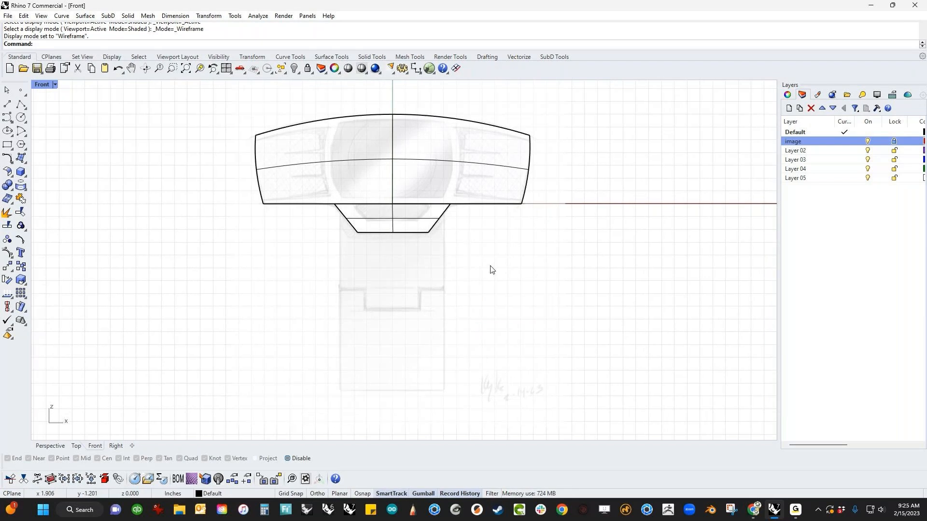
pyautogui.hotkey('ctrl', 'F4')
pyautogui.moveTo(514, 275); pyautogui.dragTo(422, 264, button='right')
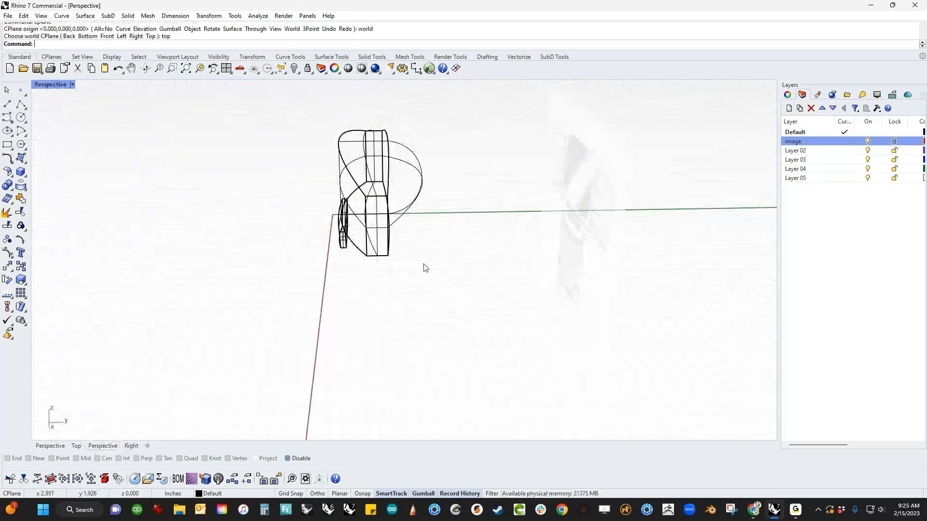
pyautogui.click(424, 264)
pyautogui.moveTo(436, 291); pyautogui.dragTo(430, 263, button='right')
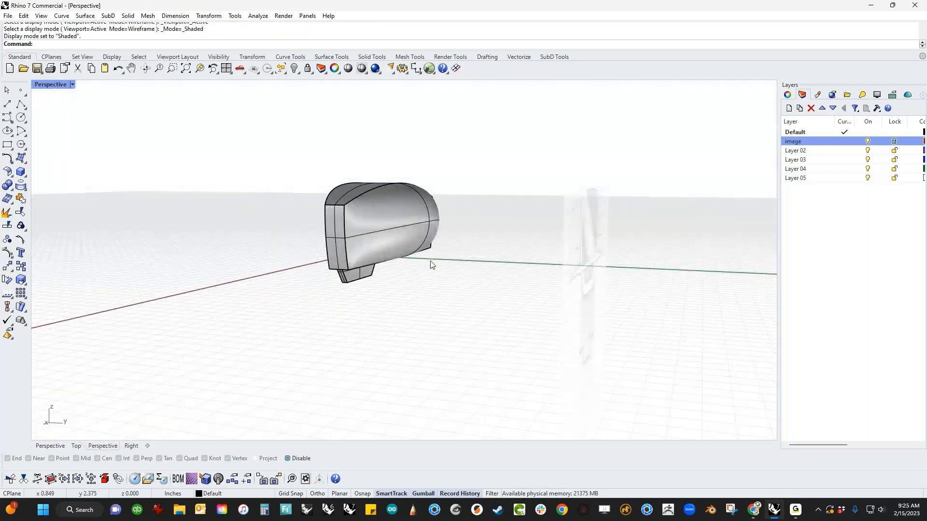
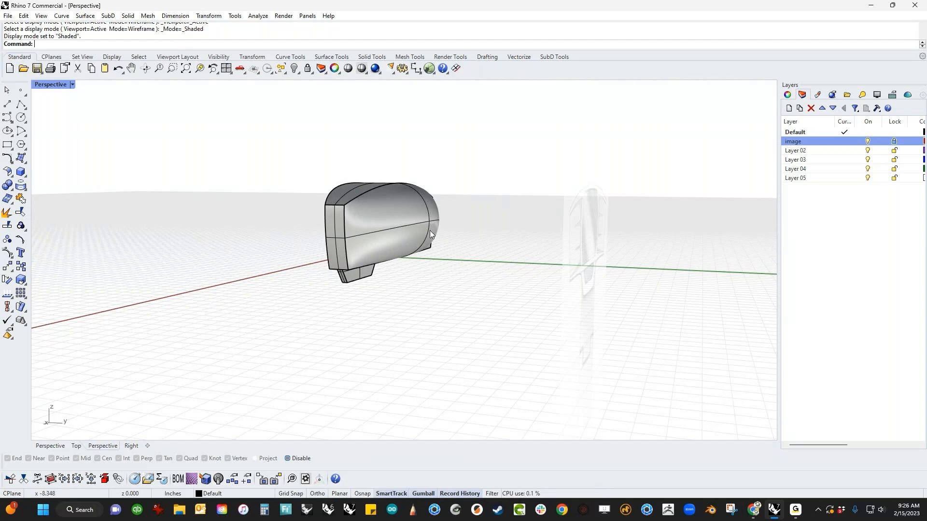
pyautogui.moveTo(426, 271)
pyautogui.keyDown('shift'); pyautogui.mouseDown(button='right')
pyautogui.moveTo(420, 292)
pyautogui.moveTo(446, 284)
pyautogui.moveTo(443, 267)
pyautogui.mouseUp(button='right'); pyautogui.keyUp('shift')
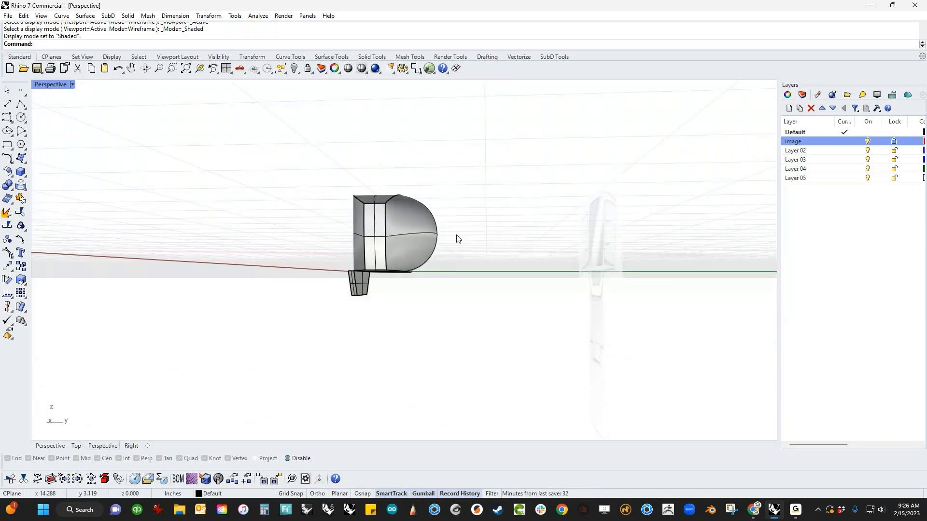
# Step: Display the front view in wireframe and draw a rectangle for the stand, from inside the body down to the sketched stand's lower edge
pyautogui.hotkey('ctrl', 'F2')
pyautogui.moveTo(436, 286); pyautogui.dragTo(439, 223, button='right')
pyautogui.middleClick(436, 221)
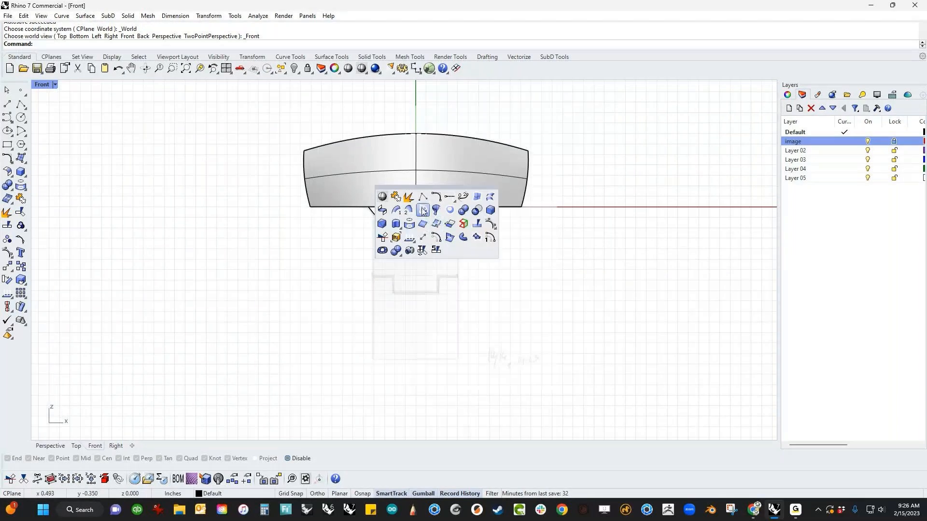
pyautogui.click(382, 197)
pyautogui.moveTo(346, 243); pyautogui.dragTo(311, 287, button='right')
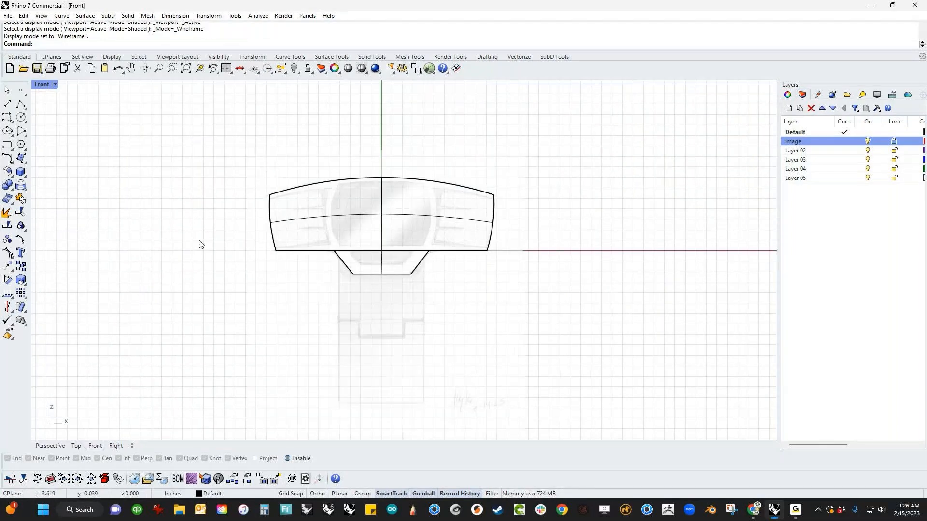
pyautogui.click(8, 146)
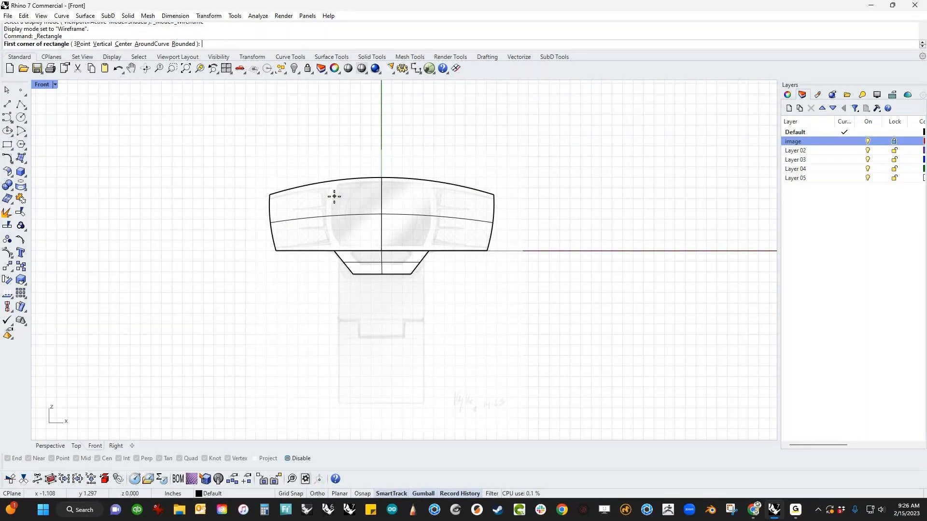
pyautogui.click(331, 202)
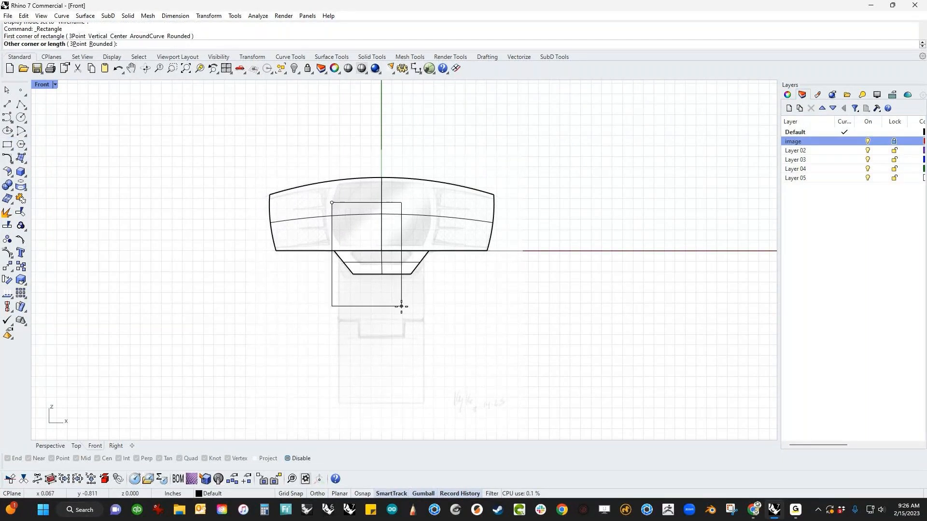
pyautogui.click(420, 404)
pyautogui.press('Escape')
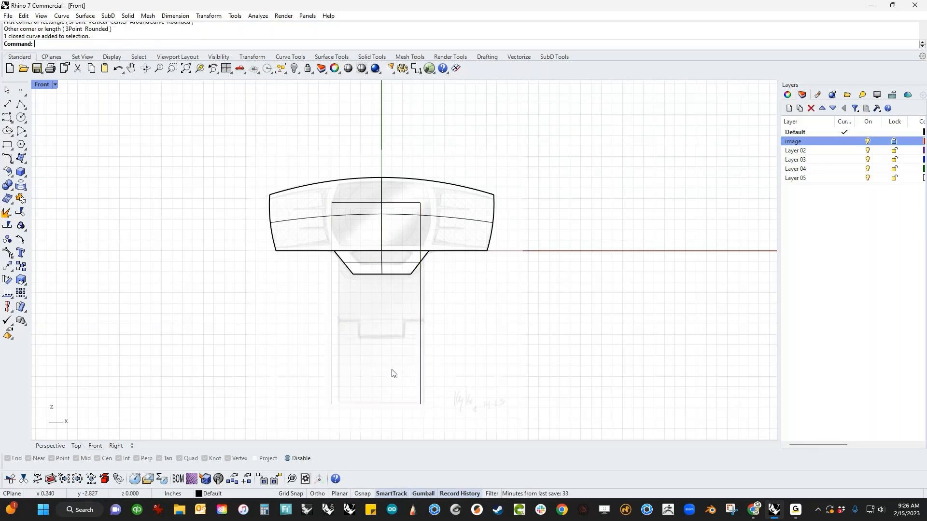
# Step: Move the stand rectangle sideways until it is centred on the vertical axis and lines up with the sketched stand
pyautogui.click(372, 405)
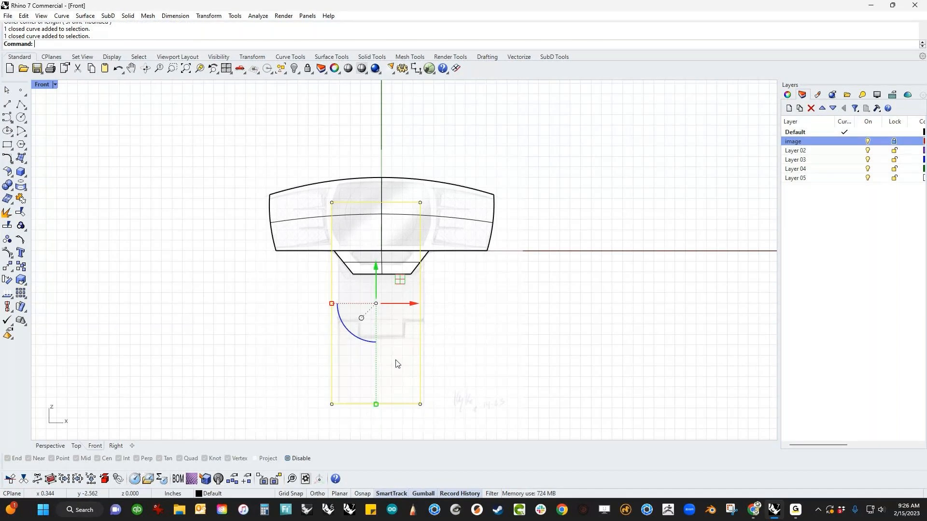
pyautogui.moveTo(412, 304); pyautogui.dragTo(384, 276)
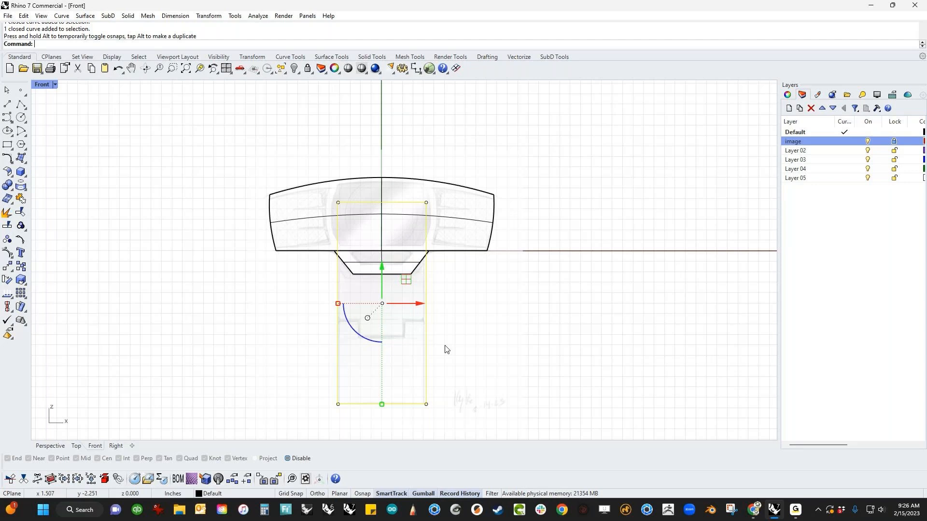
pyautogui.moveTo(413, 304); pyautogui.dragTo(265, 303)
pyautogui.click(357, 355)
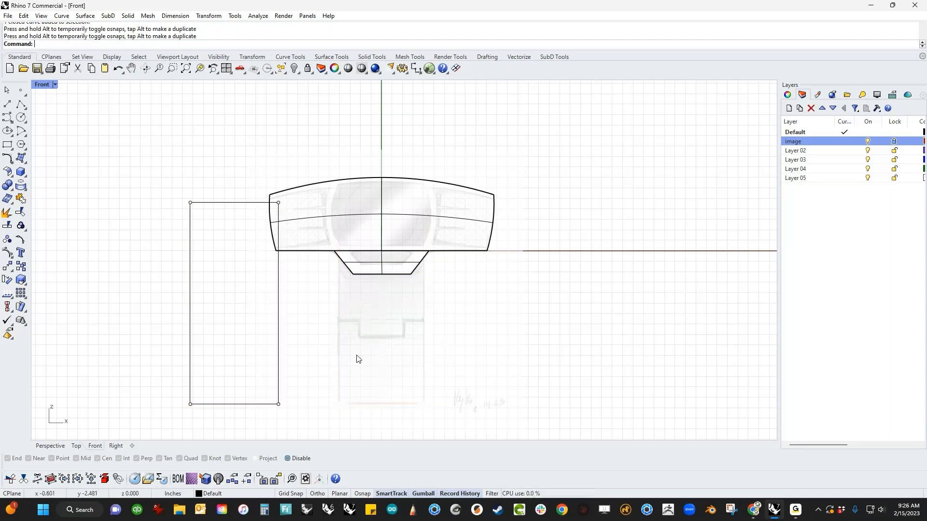
pyautogui.moveTo(326, 323); pyautogui.dragTo(275, 344)
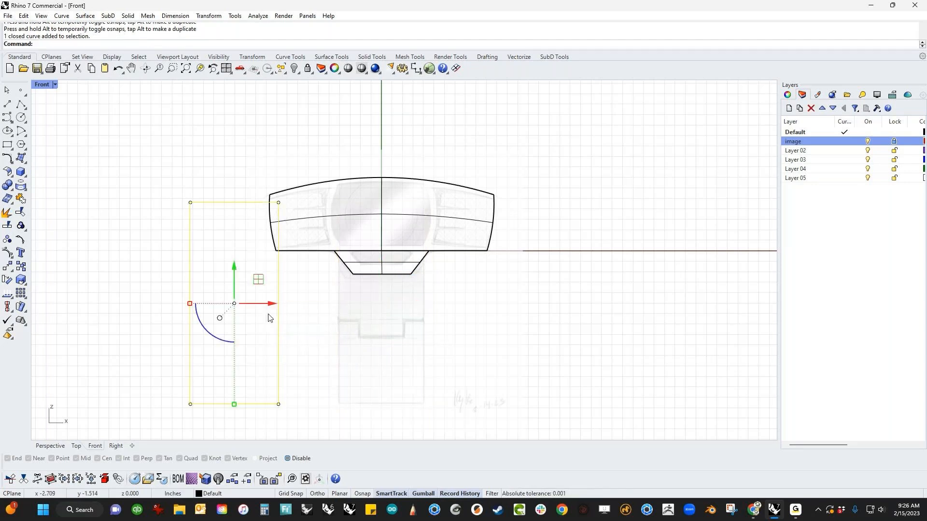
pyautogui.moveTo(271, 304); pyautogui.dragTo(382, 274)
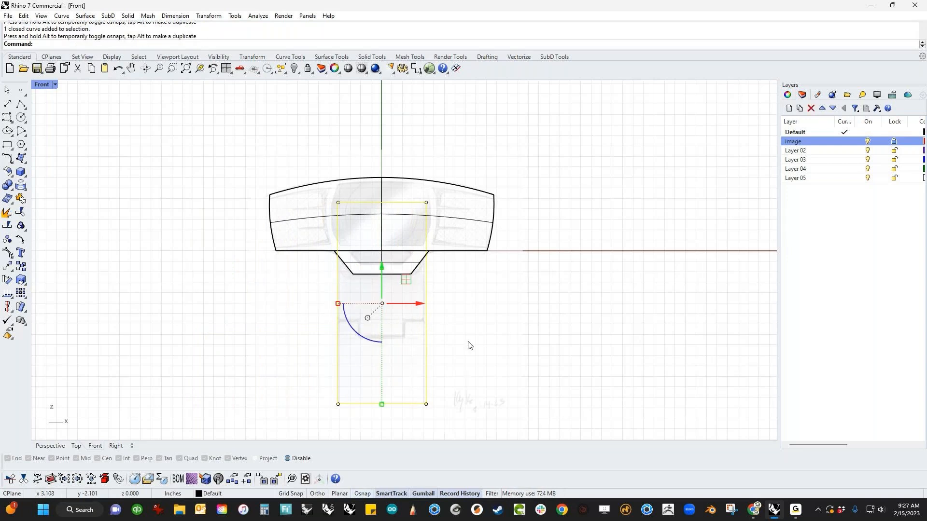
pyautogui.click(461, 329)
pyautogui.moveTo(464, 327); pyautogui.dragTo(497, 332, button='right')
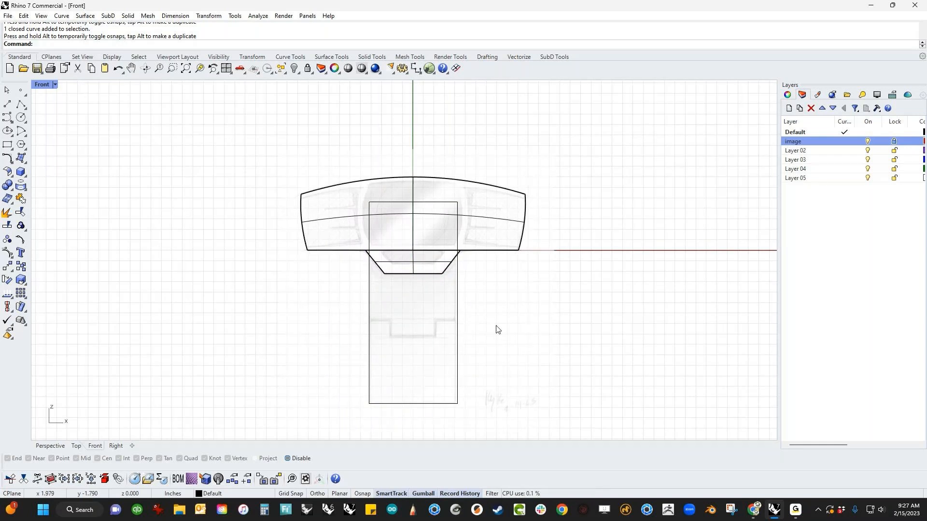
# Step: Shade the model and, in the right view, move the stand rectangle back to the rear of the webcam body
pyautogui.hotkey('ctrl', 'F4')
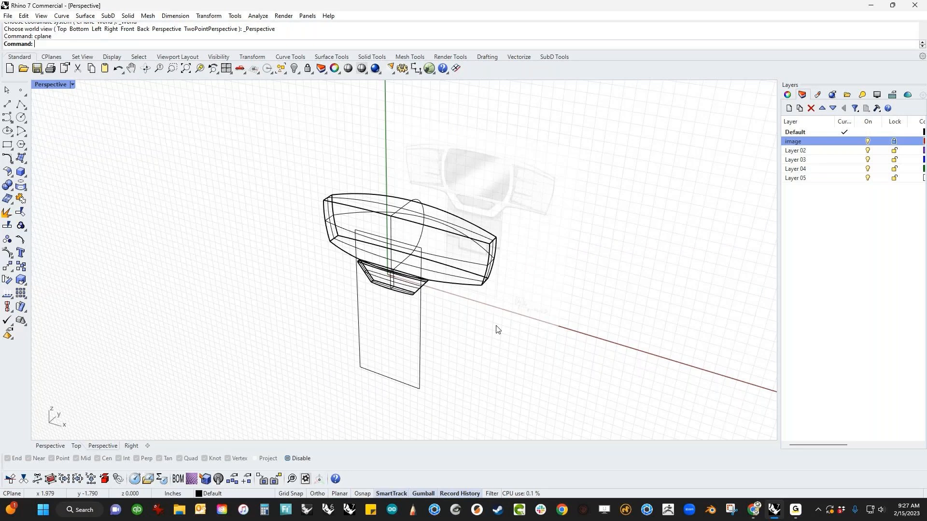
pyautogui.moveTo(496, 326); pyautogui.dragTo(418, 358, button='right')
pyautogui.click(384, 358)
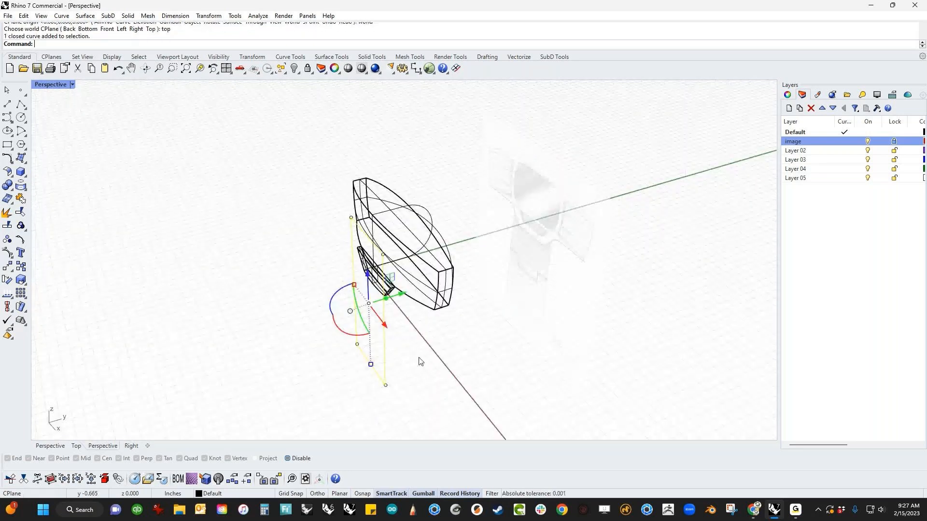
pyautogui.hotkey('ctrl', 'F2')
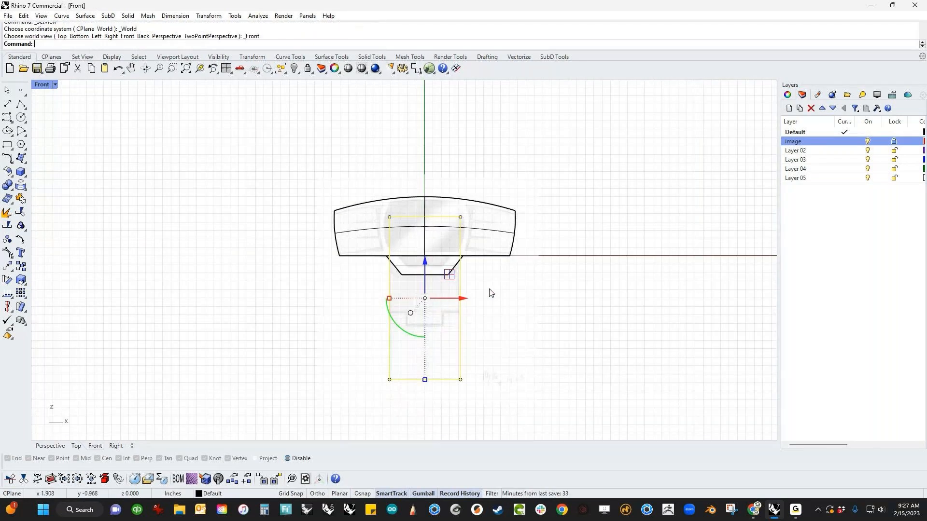
pyautogui.hotkey('ctrl', 'F4')
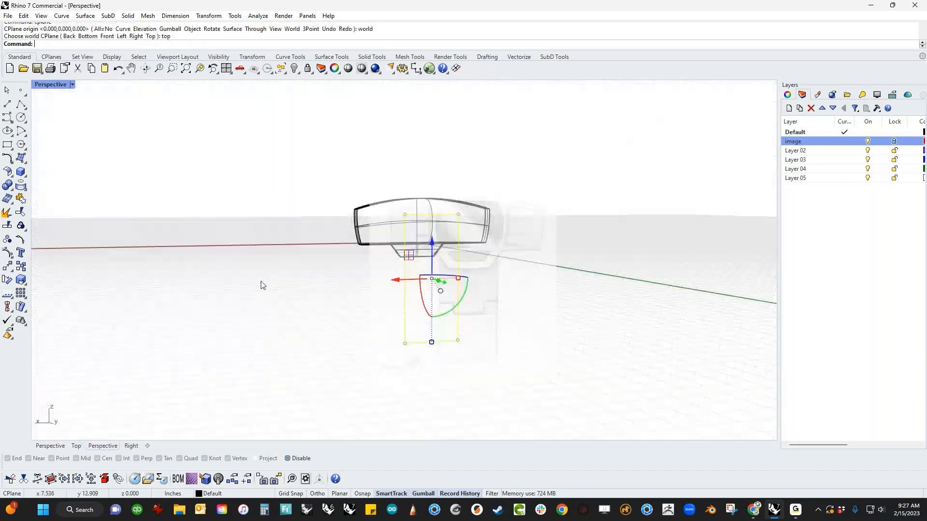
pyautogui.middleClick(261, 284)
pyautogui.click(261, 285)
pyautogui.moveTo(261, 285)
pyautogui.mouseDown(button='right')
pyautogui.moveTo(529, 221)
pyautogui.moveTo(581, 188)
pyautogui.mouseUp(button='right')
pyautogui.hotkey('ctrl', 'F3')
pyautogui.moveTo(473, 279); pyautogui.dragTo(390, 309)
# Step: Lower the rectangle's upper corner points to the body's mid-height and undo the additional sideways shift of those points
pyautogui.moveTo(408, 322); pyautogui.dragTo(430, 267, button='right')
pyautogui.moveTo(384, 214); pyautogui.dragTo(418, 162)
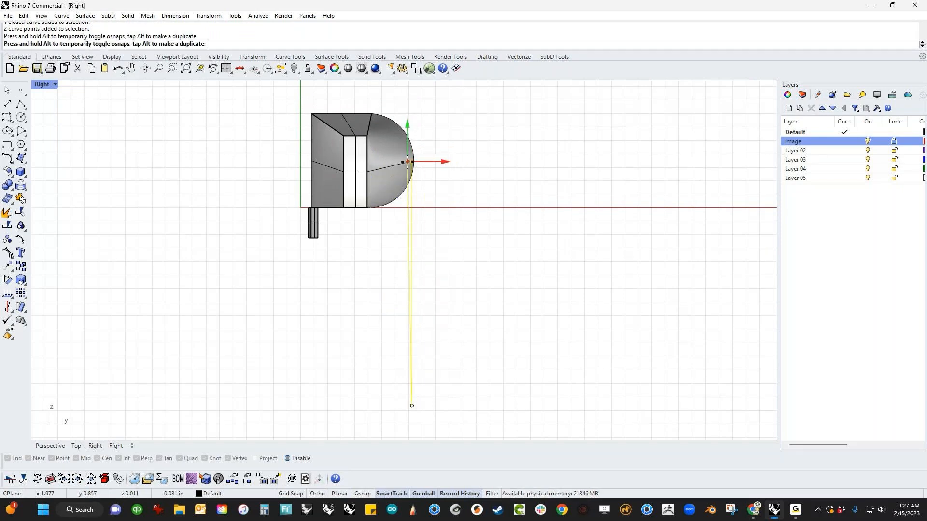
pyautogui.hotkey('ctrl', 'z')
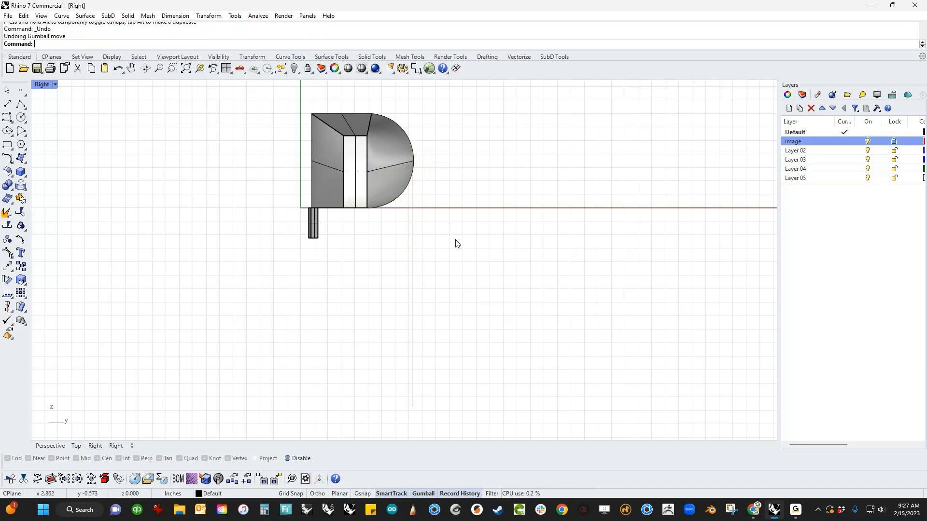
# Step: Shift the rectangle slightly forward into the body and extrude it back to the body's rear as thin stand walls
pyautogui.click(411, 278)
pyautogui.moveTo(412, 284); pyautogui.dragTo(403, 284)
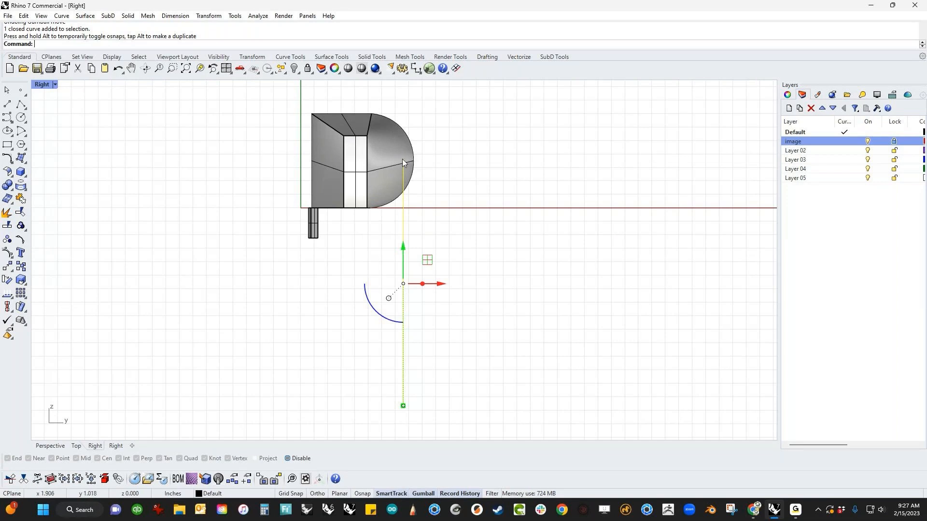
pyautogui.moveTo(422, 286)
pyautogui.mouseDown()
pyautogui.moveTo(433, 284)
pyautogui.moveTo(413, 285)
pyautogui.mouseUp()
pyautogui.click(472, 242)
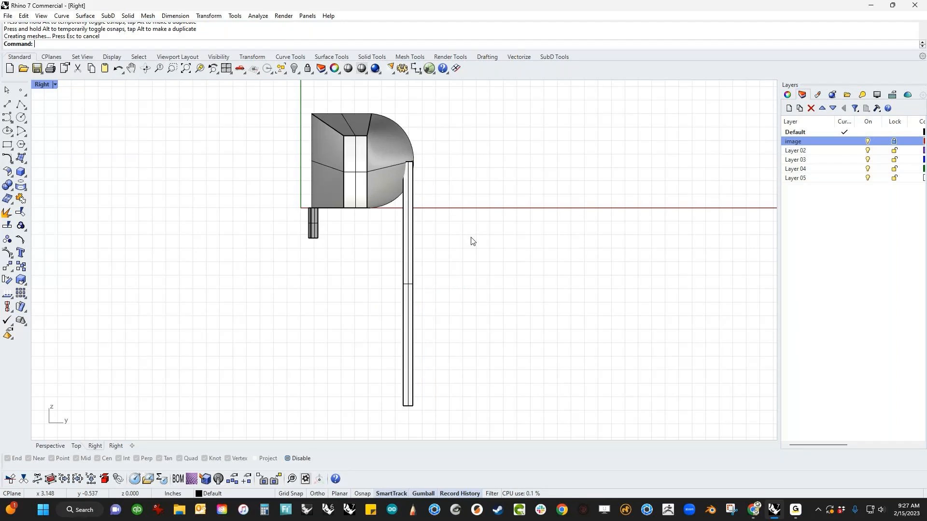
# Step: Cap the extruded stand walls to make a closed solid
pyautogui.hotkey('ctrl', 'F4')
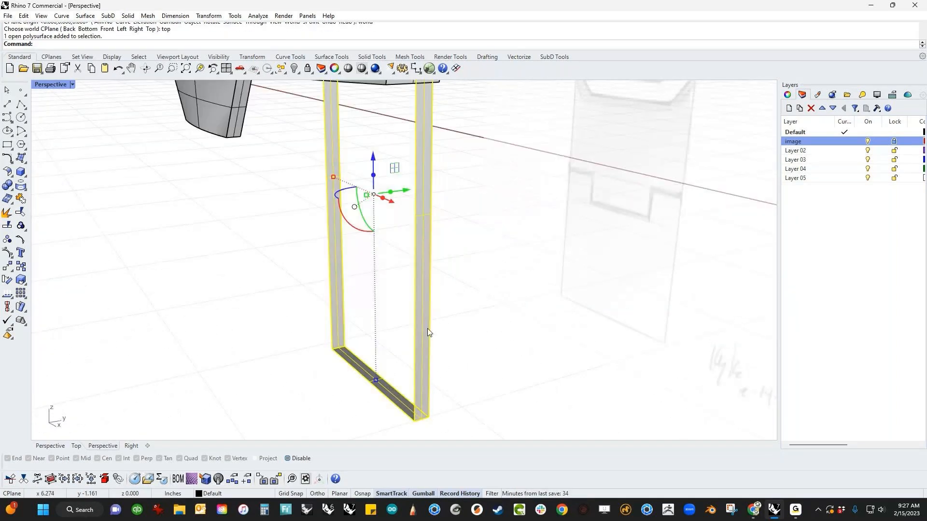
pyautogui.write('cap')
pyautogui.press('Return')
# Step: Move the stand solid slightly forward so its upper end sinks into the rear of the webcam body
pyautogui.scroll(-5, 458, 318)
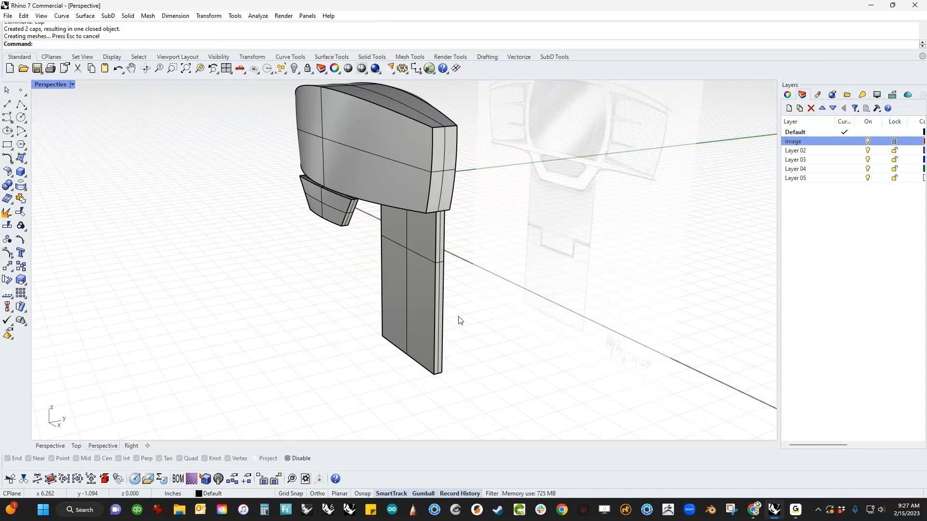
pyautogui.moveTo(459, 320); pyautogui.dragTo(455, 300, button='right')
pyautogui.scroll(5, 463, 248)
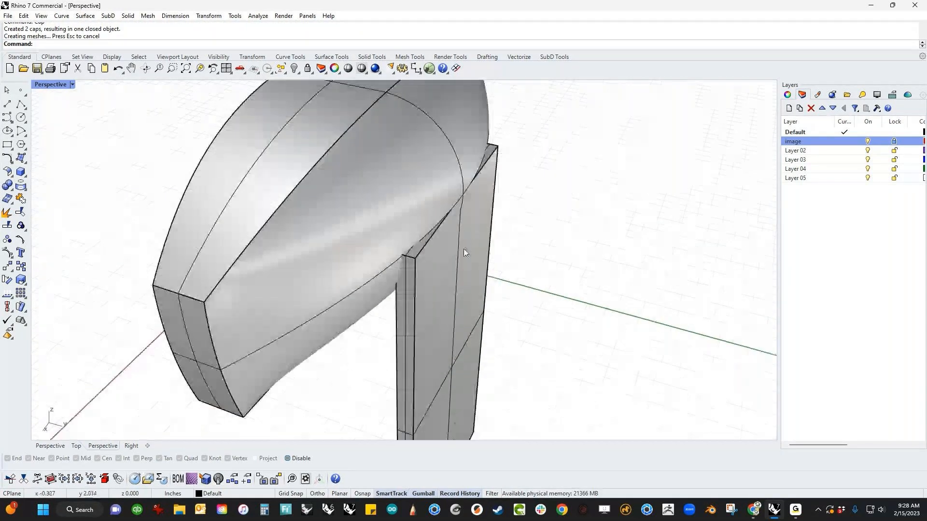
pyautogui.click(458, 274)
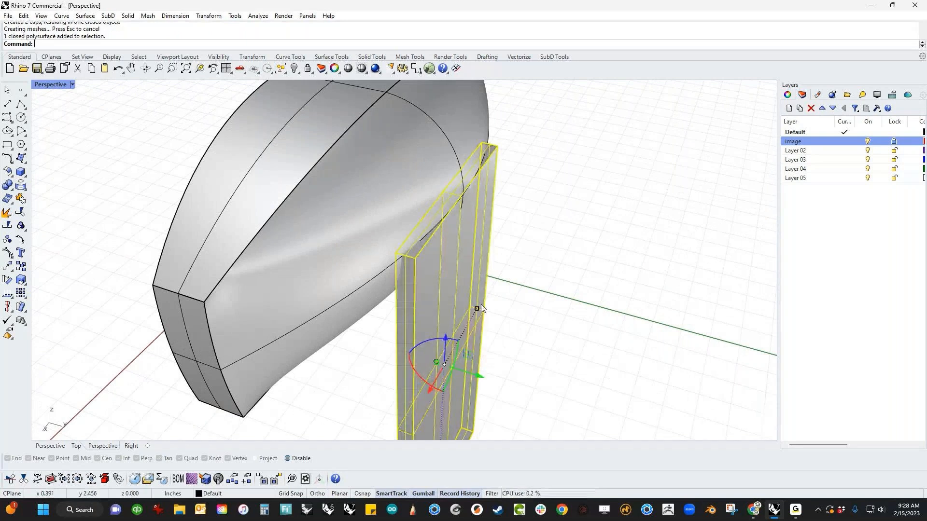
pyautogui.moveTo(481, 304); pyautogui.dragTo(463, 305)
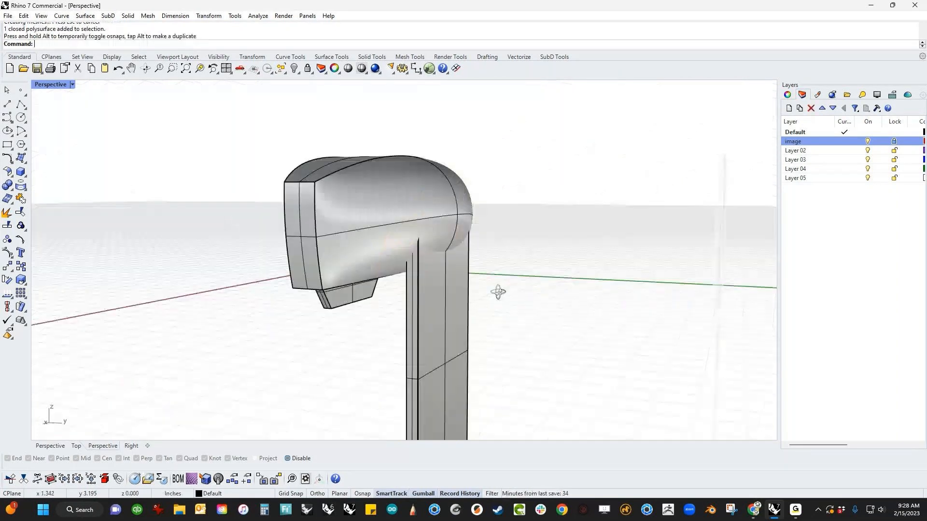
pyautogui.moveTo(496, 291); pyautogui.dragTo(526, 281, button='right')
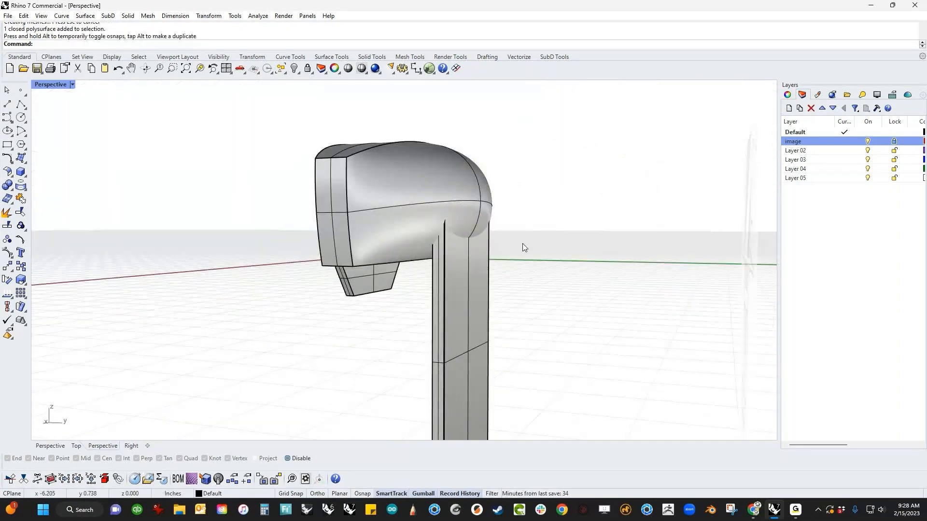
# Step: Try to thicken the stand by pulling its front face forward, and undo the move
pyautogui.click(431, 300)
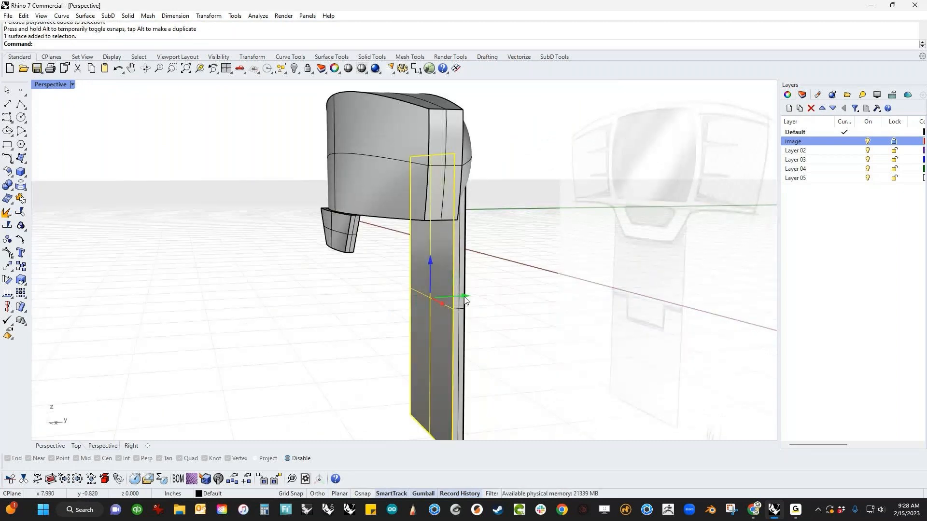
pyautogui.moveTo(465, 300); pyautogui.dragTo(343, 320)
pyautogui.hotkey('ctrl', 'z')
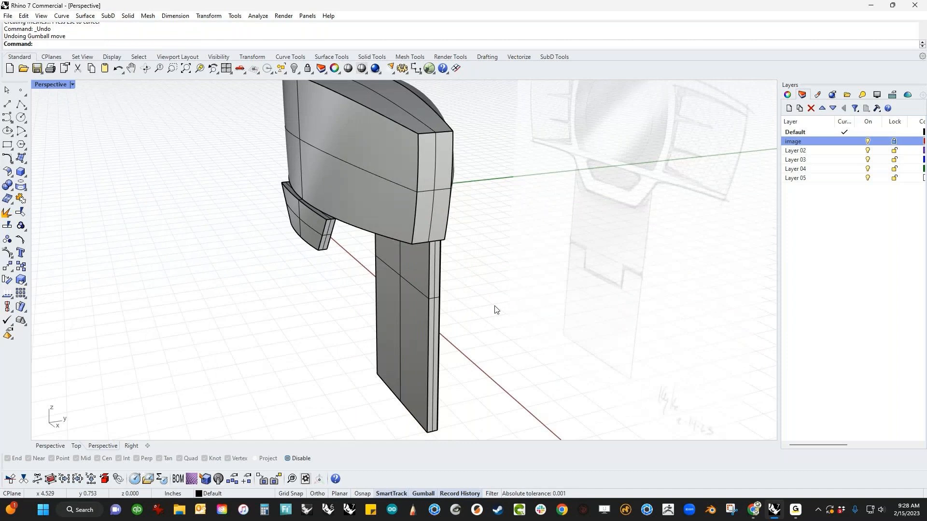
# Step: Copy the front face of the stand forward as a separate surface
pyautogui.click(410, 303)
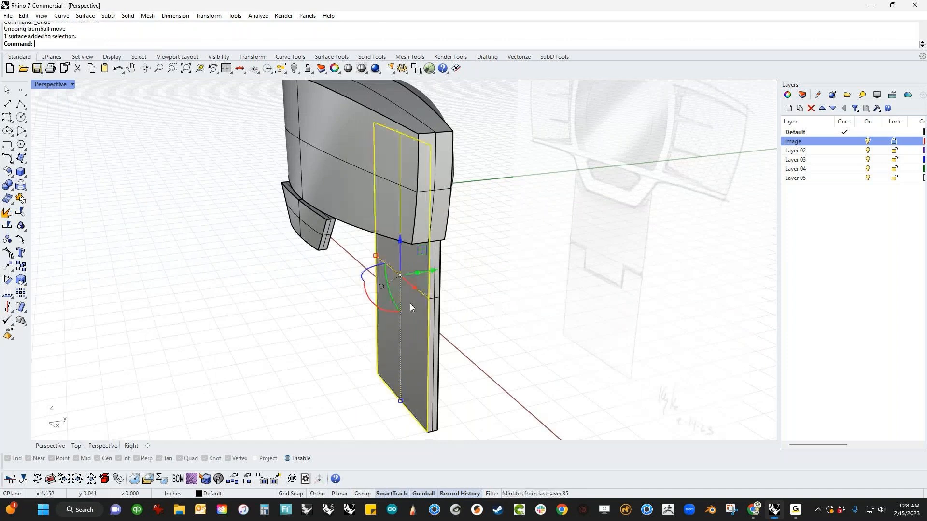
pyautogui.click(498, 310)
pyautogui.click(434, 318)
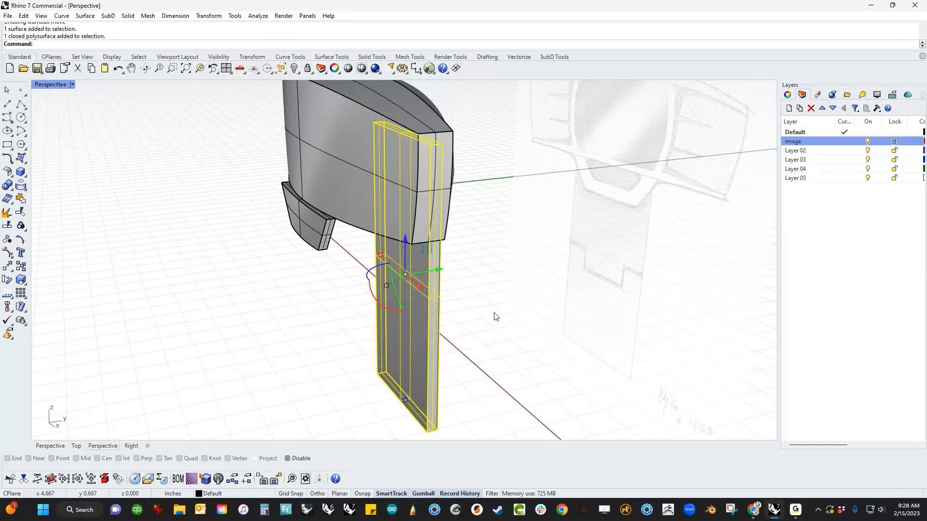
pyautogui.click(494, 314)
pyautogui.click(403, 318)
pyautogui.moveTo(410, 290); pyautogui.dragTo(353, 325)
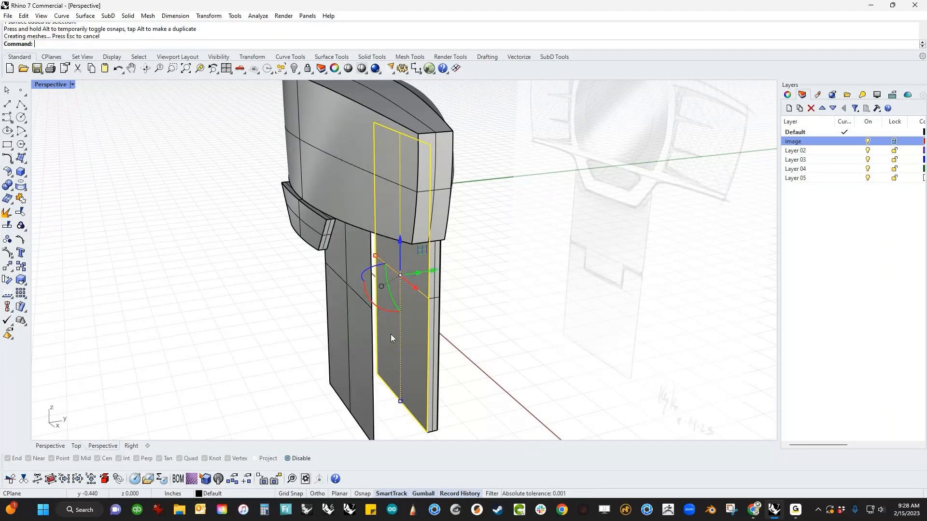
# Step: Move the copied surface back onto the stand's front face and extrude it rearward past the webcam body as a solid block
pyautogui.moveTo(469, 335); pyautogui.dragTo(379, 325, button='right')
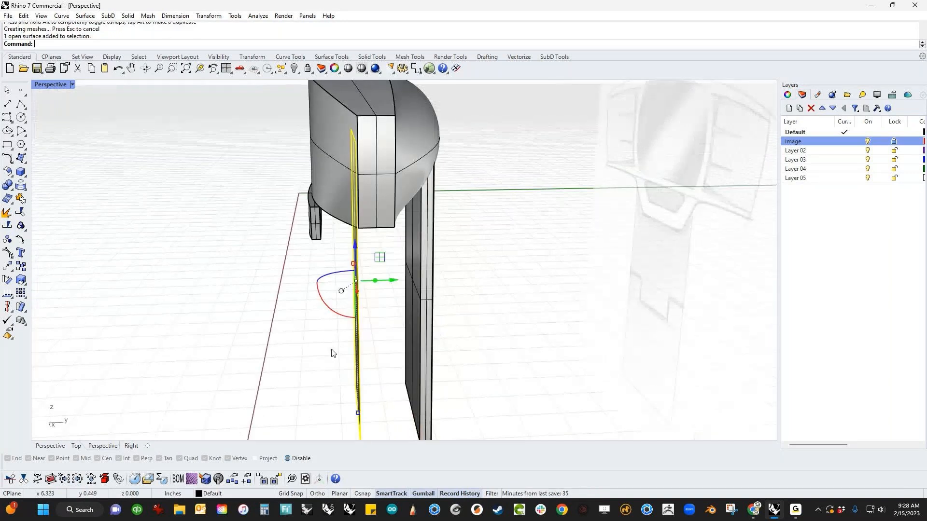
pyautogui.moveTo(331, 353); pyautogui.dragTo(357, 361, button='right')
pyautogui.moveTo(390, 280); pyautogui.dragTo(425, 432)
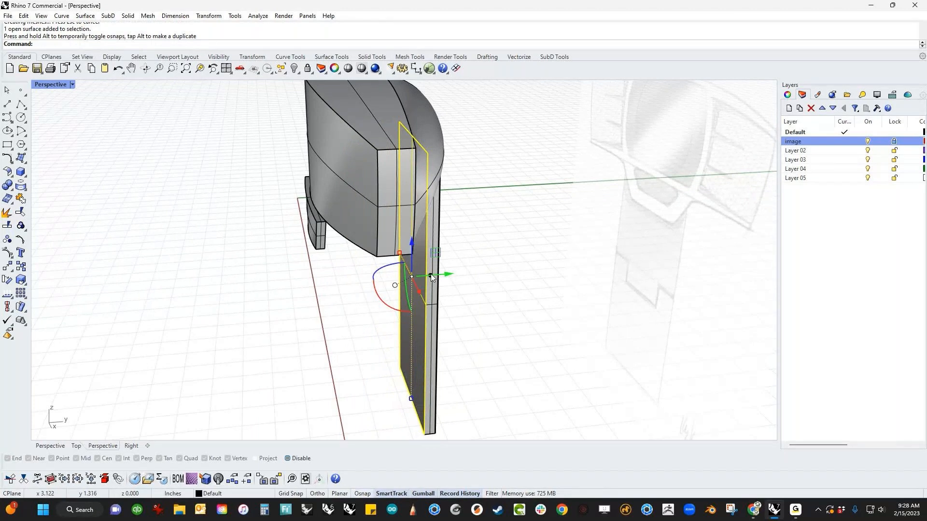
pyautogui.moveTo(431, 277); pyautogui.dragTo(663, 347)
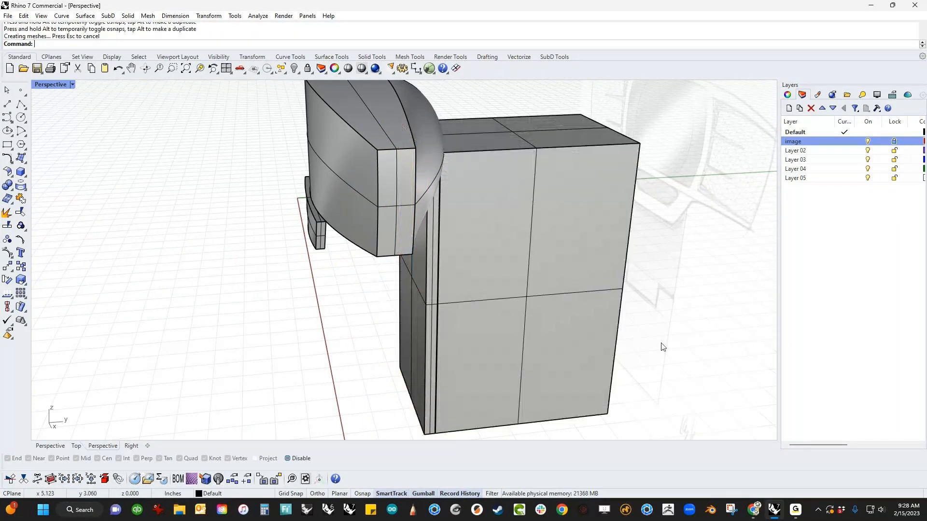
# Step: Subtract the extruded block from the webcam body with Boolean Difference, setting DeleteInput to Yes
pyautogui.scroll(-3, 628, 347)
pyautogui.moveTo(627, 343); pyautogui.dragTo(459, 353, button='right')
pyautogui.click(459, 353)
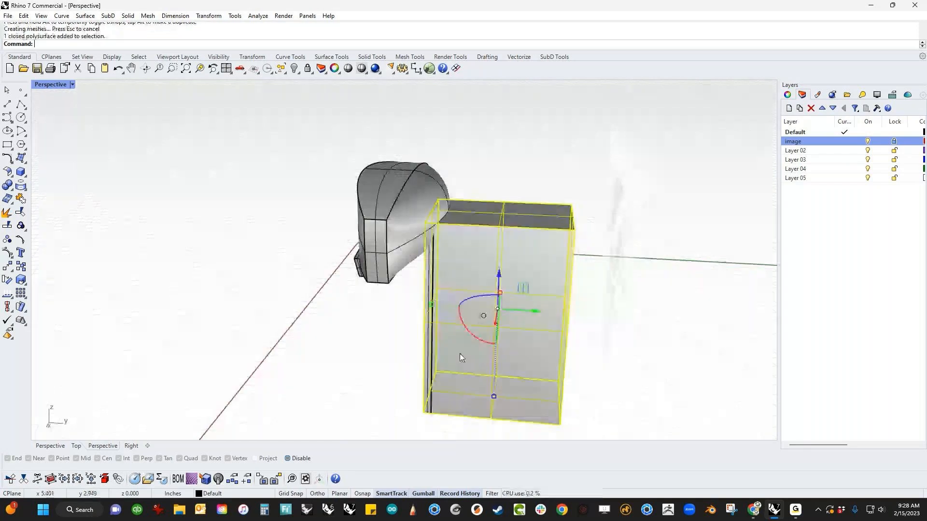
pyautogui.click(440, 353)
pyautogui.click(354, 352)
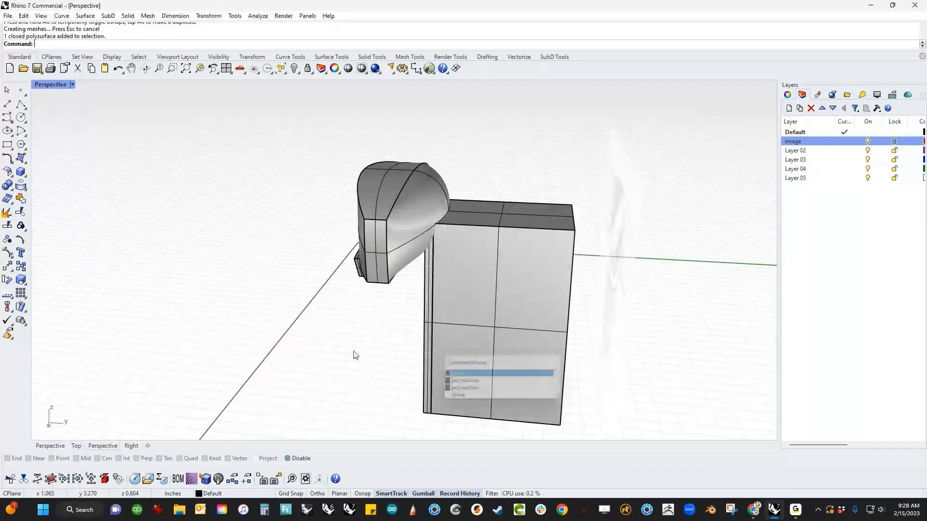
pyautogui.click(450, 335)
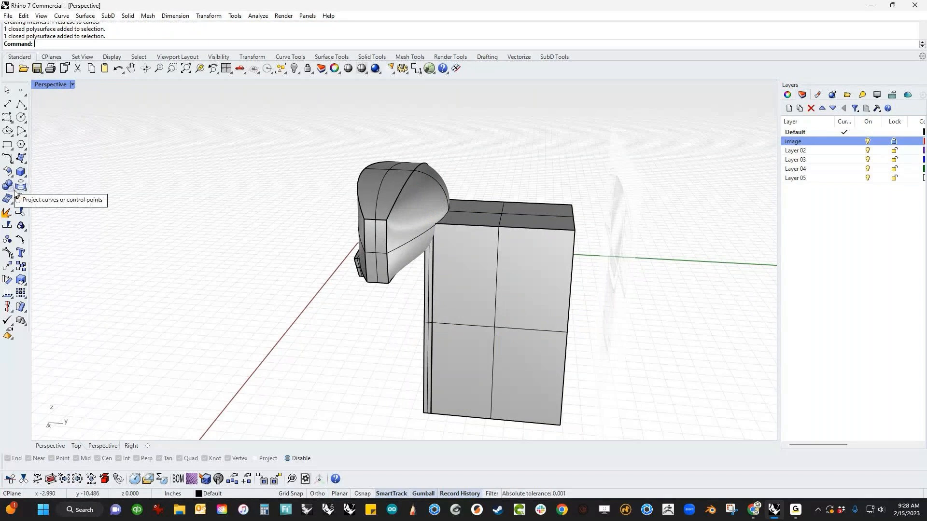
pyautogui.click(13, 191)
pyautogui.click(21, 186)
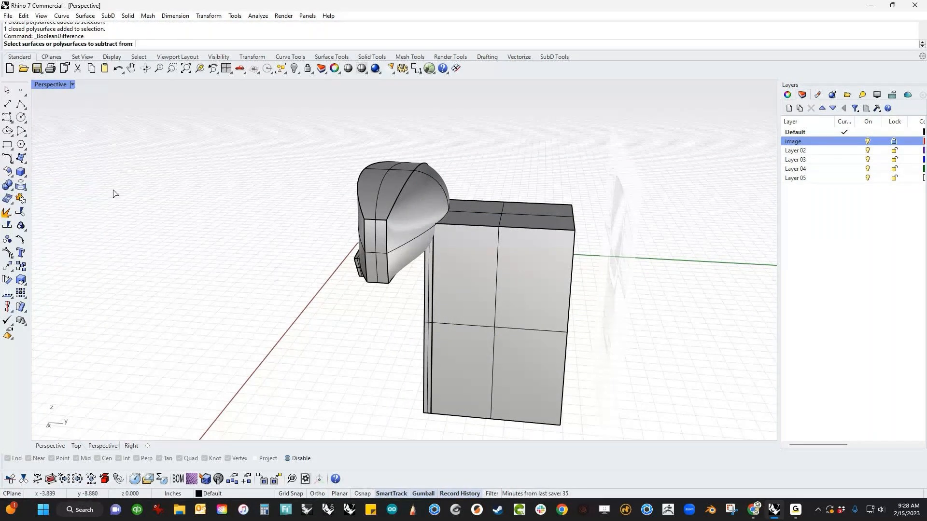
pyautogui.click(406, 182)
pyautogui.press('Return')
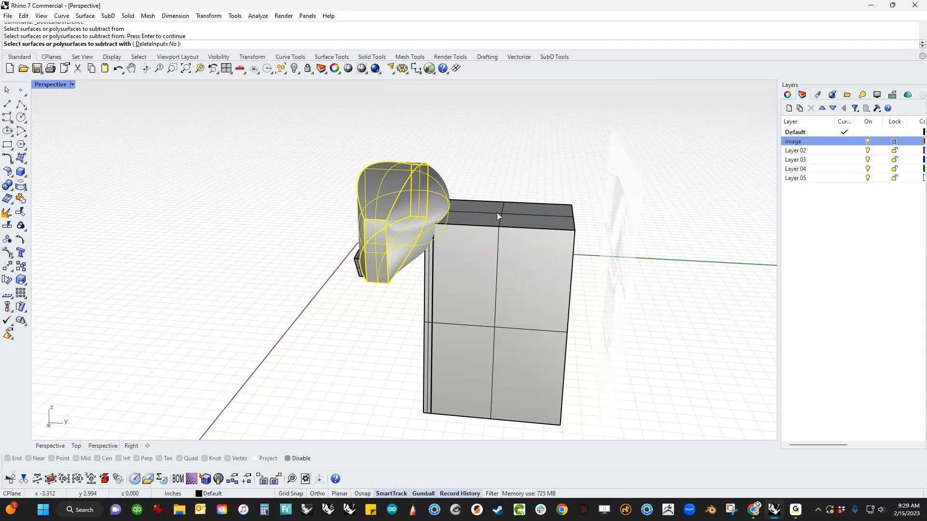
pyautogui.click(157, 44)
pyautogui.click(472, 204)
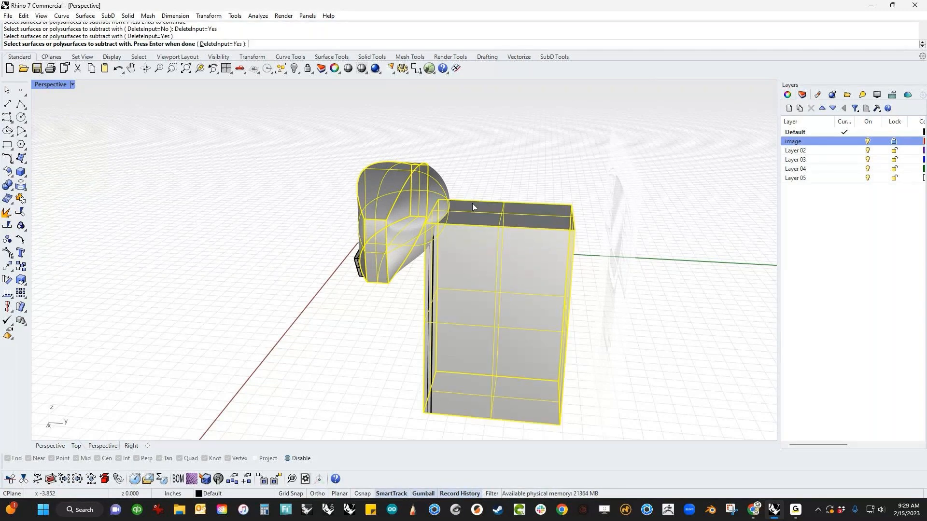
pyautogui.press('Return')
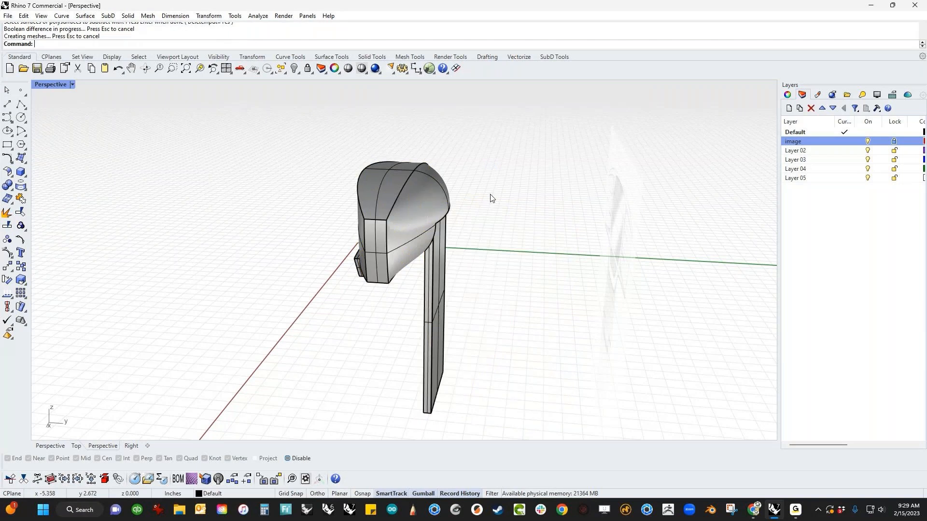
# Step: Inspect the notch where the stand meets the body and switch to a wireframe view from the right side
pyautogui.moveTo(515, 278); pyautogui.dragTo(450, 227, button='right')
pyautogui.scroll(5, 450, 227)
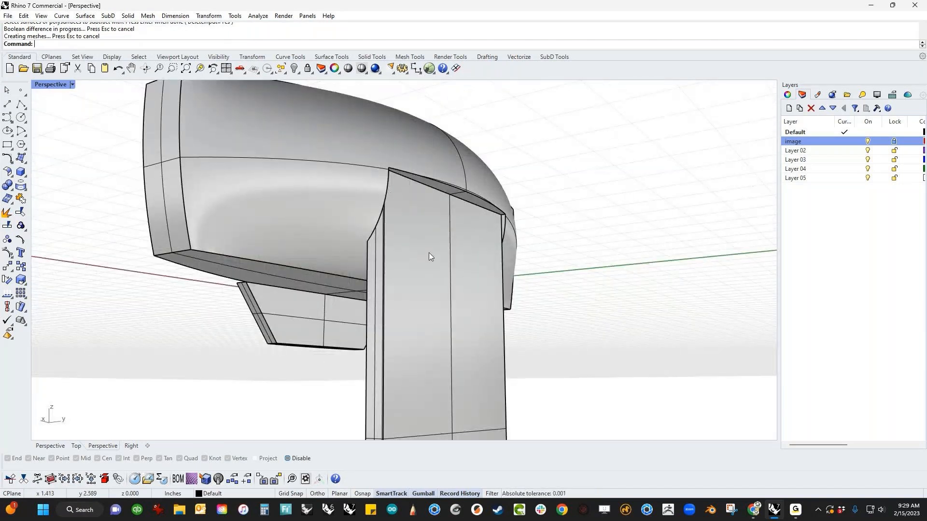
pyautogui.scroll(-5, 403, 157)
pyautogui.moveTo(404, 158); pyautogui.dragTo(495, 242, button='right')
pyautogui.hotkey('ctrl', 'F3')
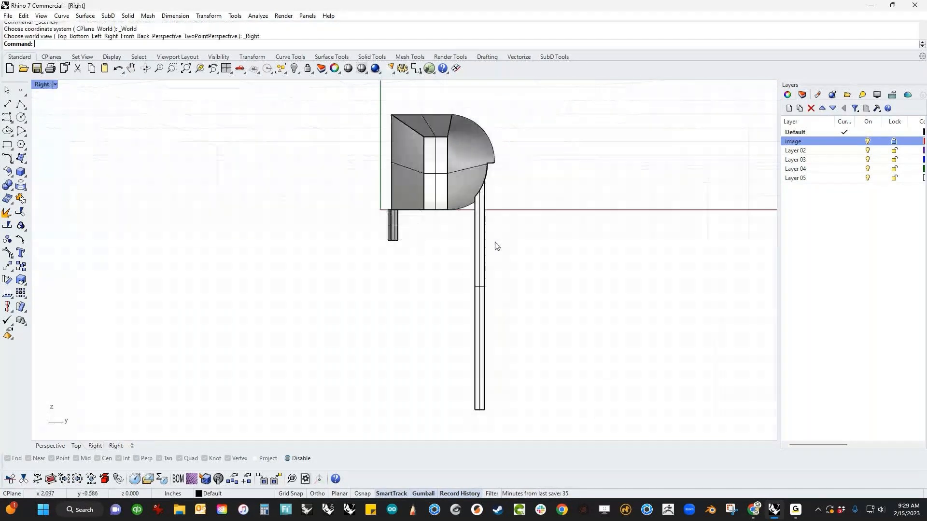
pyautogui.middleClick(510, 226)
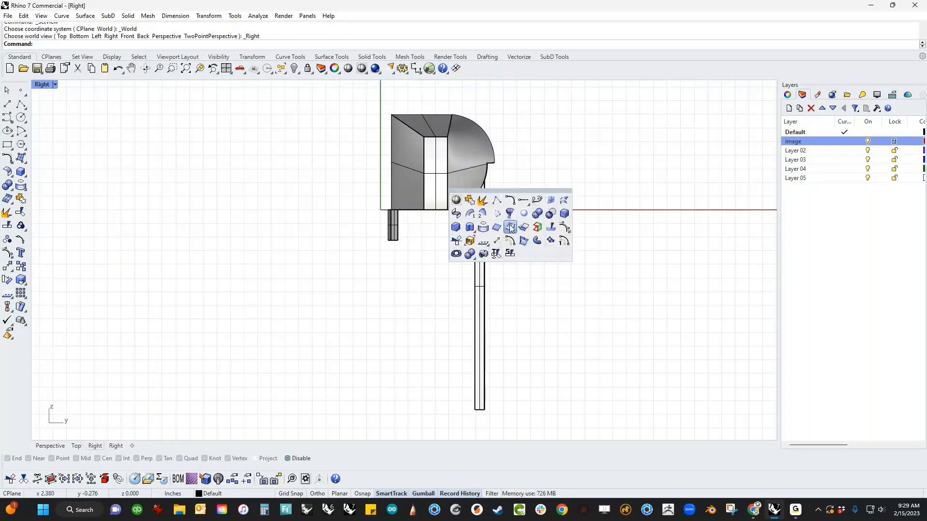
pyautogui.click(455, 200)
# Step: Draw a circle about 0.06 in in diameter centred on the stand's upper edge and move it straight down into the stand
pyautogui.scroll(5, 497, 169)
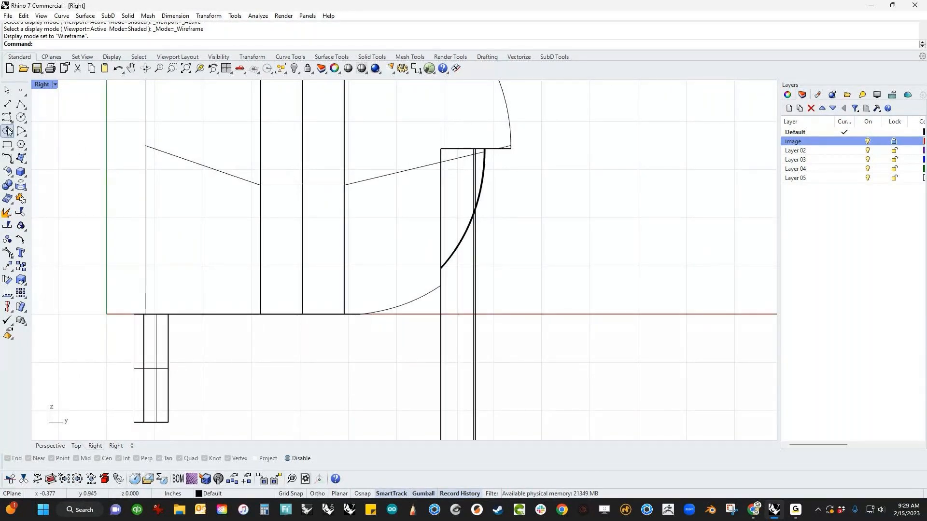
pyautogui.click(22, 118)
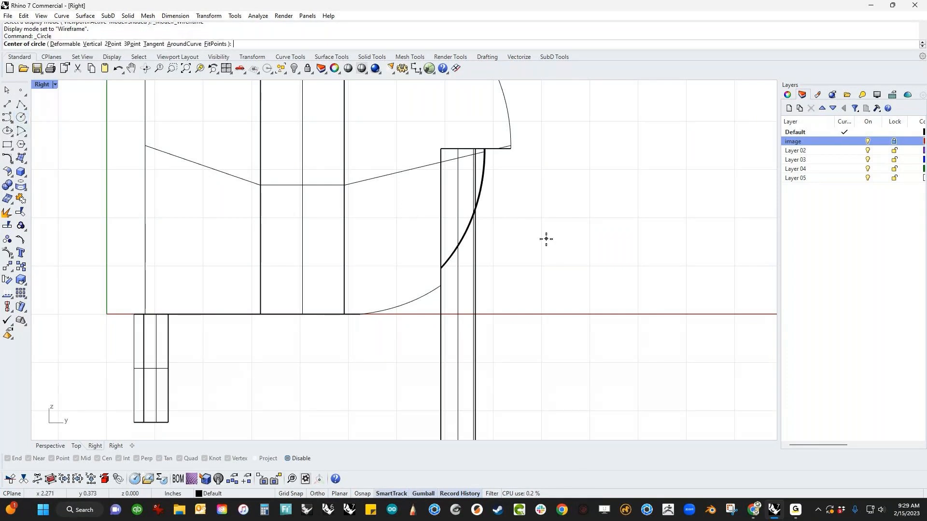
pyautogui.scroll(2, 475, 146)
pyautogui.click(447, 150)
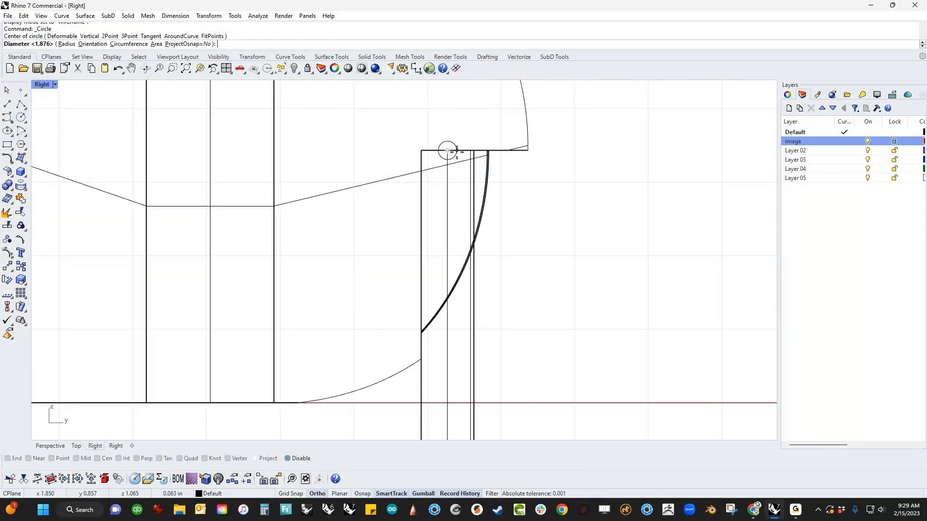
pyautogui.click(458, 152)
pyautogui.click(458, 152)
pyautogui.moveTo(457, 152); pyautogui.dragTo(453, 185)
pyautogui.click(581, 260)
pyautogui.moveTo(514, 243); pyautogui.dragTo(505, 275, button='right')
pyautogui.scroll(3, 446, 231)
# Step: Duplicate the small circle in place and enlarge the copy about its centre to span the stand's full thickness
pyautogui.click(445, 218)
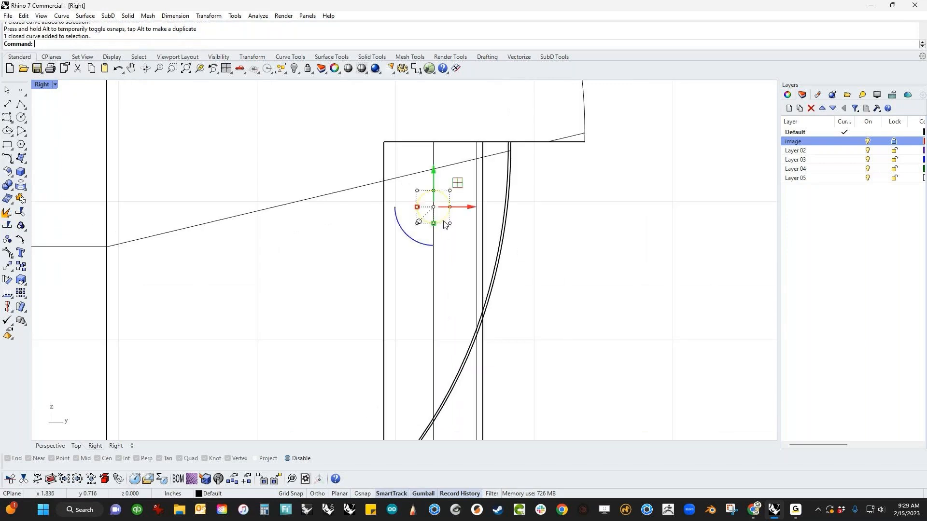
pyautogui.hotkey('ctrl', 'c')
pyautogui.hotkey('ctrl', 'v')
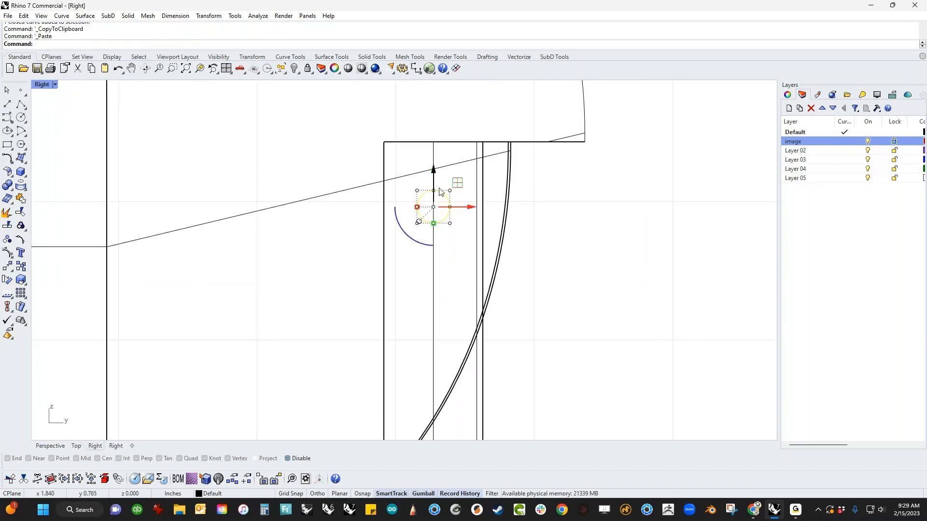
pyautogui.moveTo(418, 207); pyautogui.dragTo(388, 213)
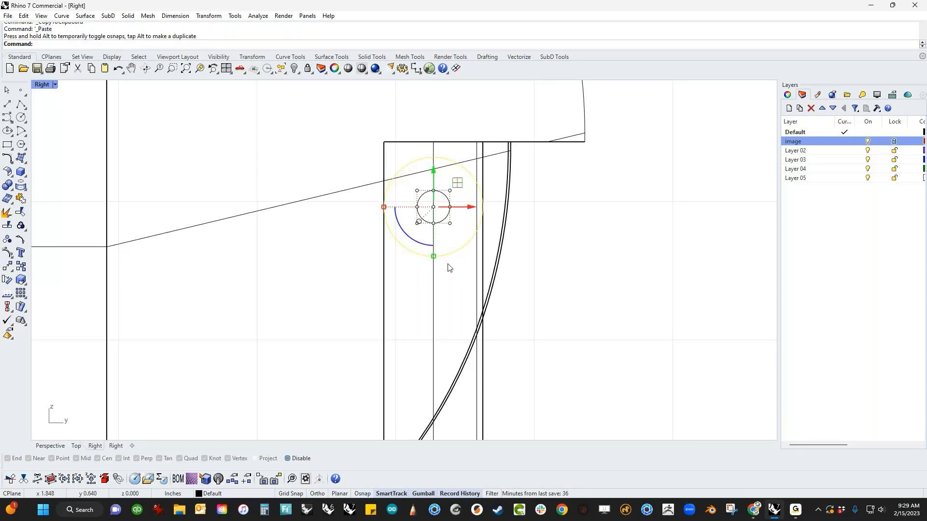
# Step: Isolate the stand and the enlarged circle, hiding the other objects
pyautogui.scroll(-4, 449, 267)
pyautogui.moveTo(449, 267); pyautogui.dragTo(464, 240, button='right')
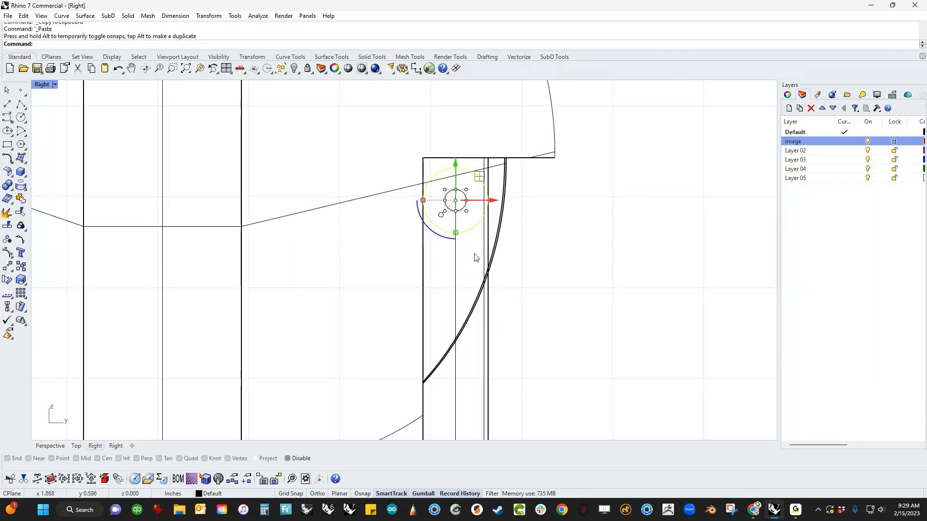
pyautogui.click(488, 313)
pyautogui.write('Isolate')
pyautogui.press('Return')
pyautogui.press('Escape')
pyautogui.scroll(2, 482, 185)
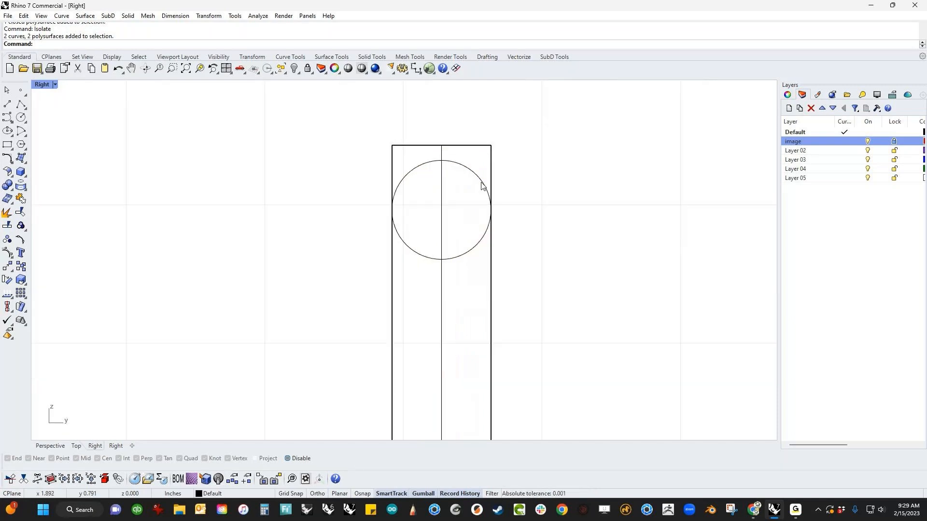
pyautogui.scroll(1, 481, 184)
# Step: Draw a horizontal both-sides line from the circle's centre, extending past both faces of the stand
pyautogui.click(22, 106)
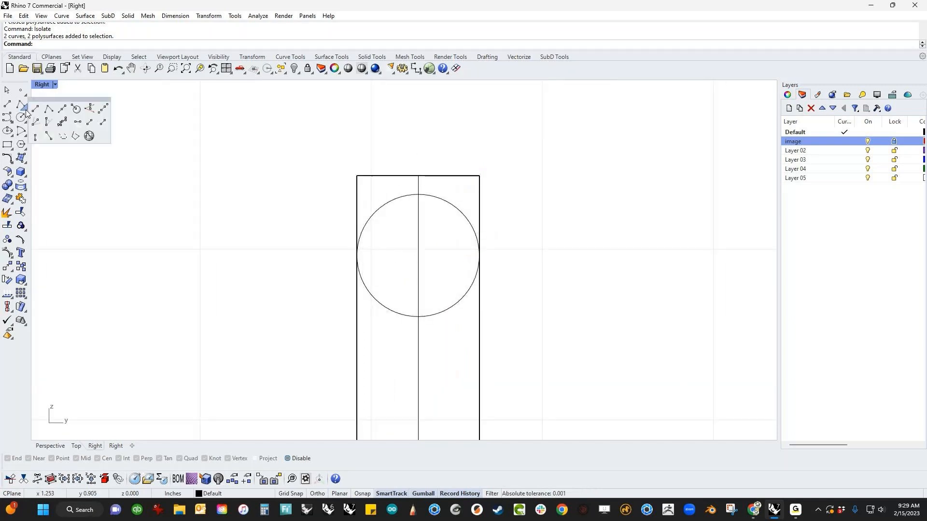
pyautogui.click(61, 110)
pyautogui.click(389, 306)
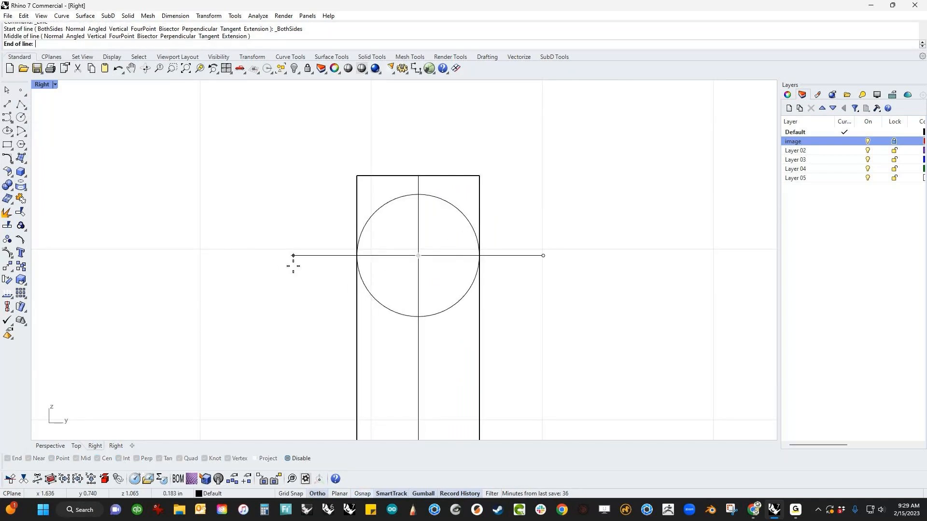
pyautogui.click(285, 260)
# Step: Trim away the lower half of the circle with the horizontal line and delete the line
pyautogui.click(377, 256)
pyautogui.hotkey('ctrl', 't')
pyautogui.click(371, 292)
pyautogui.rightClick(375, 314)
pyautogui.press('Escape')
pyautogui.moveTo(305, 223); pyautogui.dragTo(275, 276)
pyautogui.press('Delete')
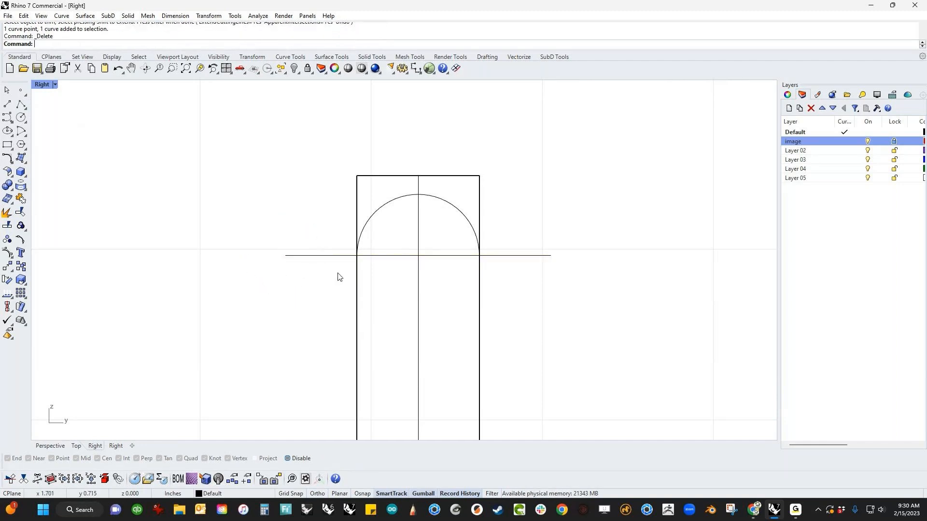
pyautogui.click(339, 258)
pyautogui.press('Delete')
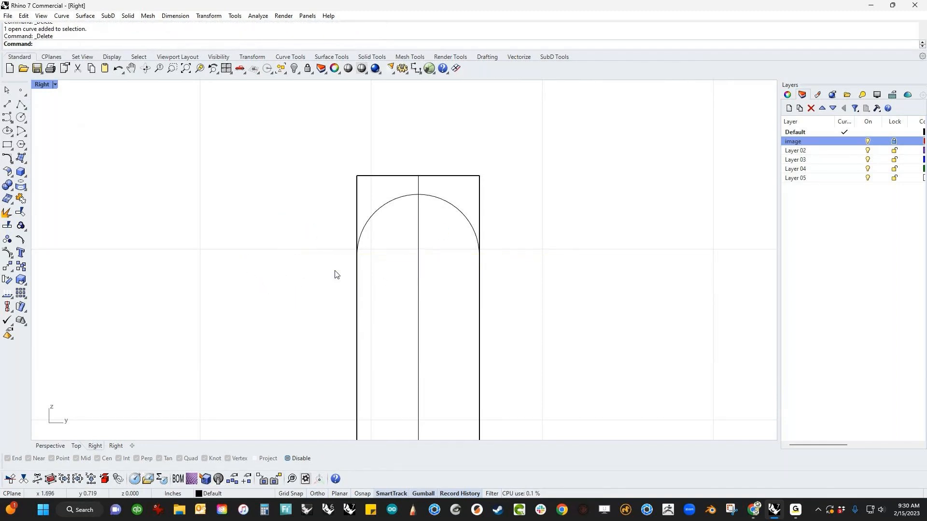
# Step: Round the stand's upper end by wire-cutting it with the arc in the CPlaneNormal direction, removing the material above the arc
pyautogui.write('WireCut')
pyautogui.press('Return')
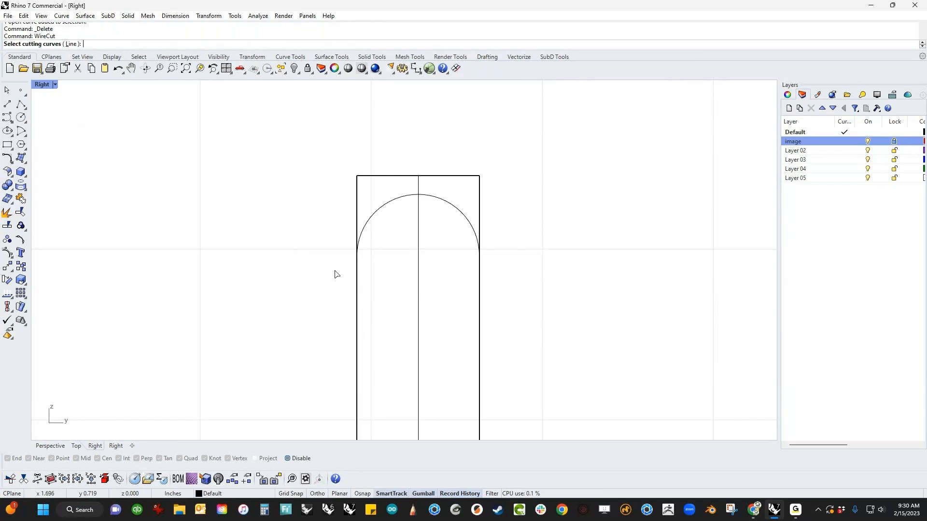
pyautogui.click(401, 199)
pyautogui.press('Return')
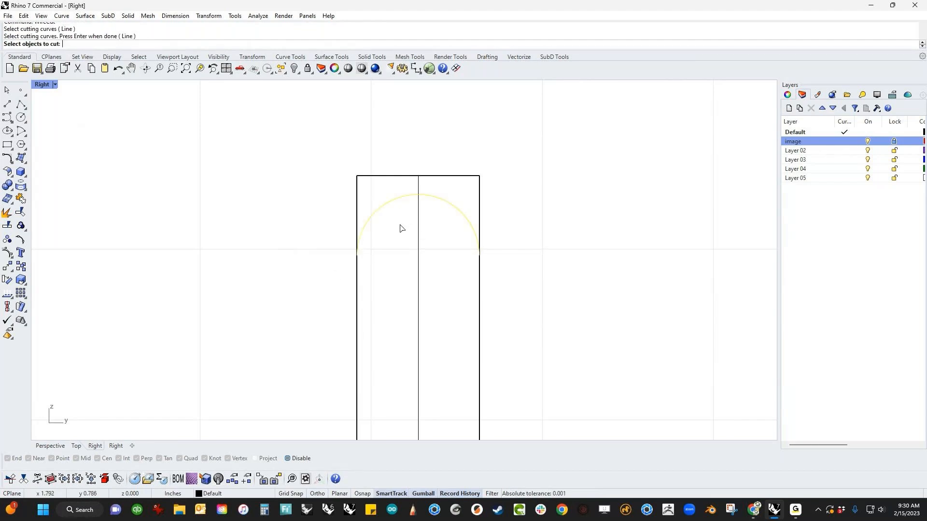
pyautogui.click(418, 227)
pyautogui.press('Return')
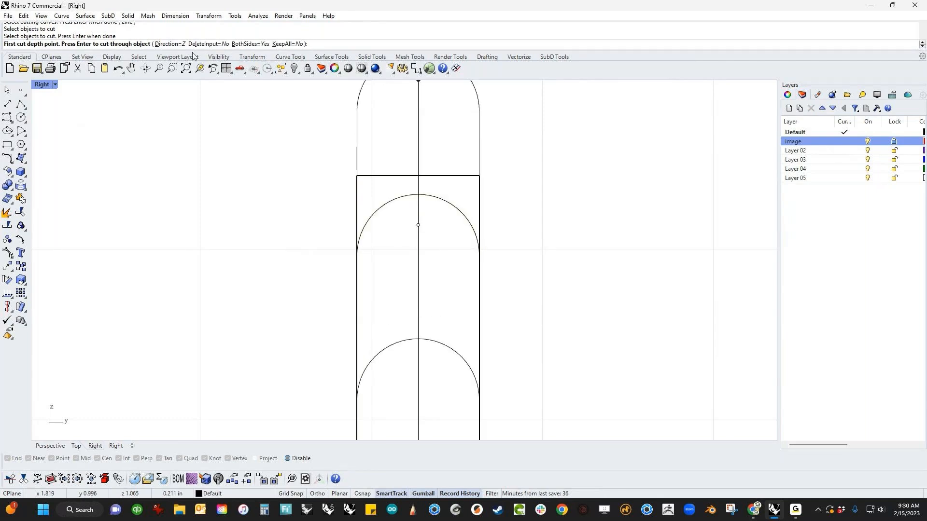
pyautogui.click(164, 44)
pyautogui.click(126, 44)
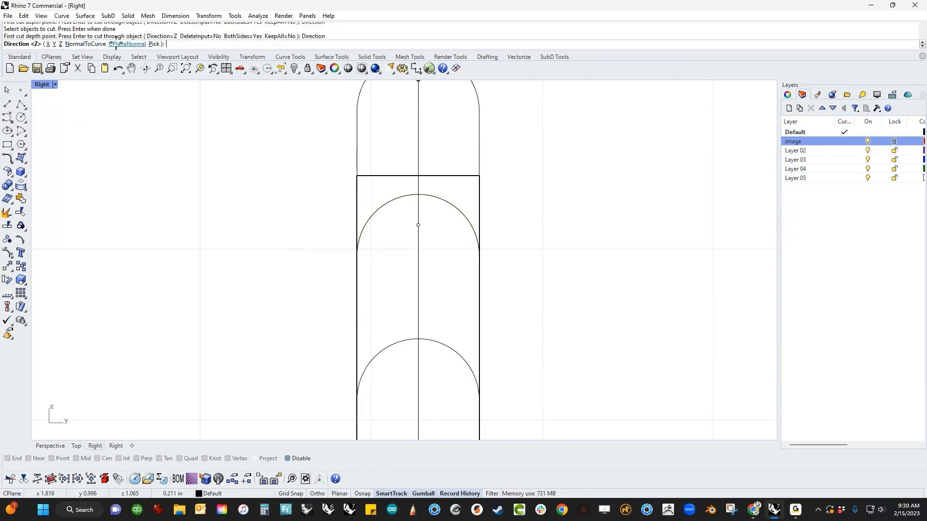
pyautogui.press('Return')
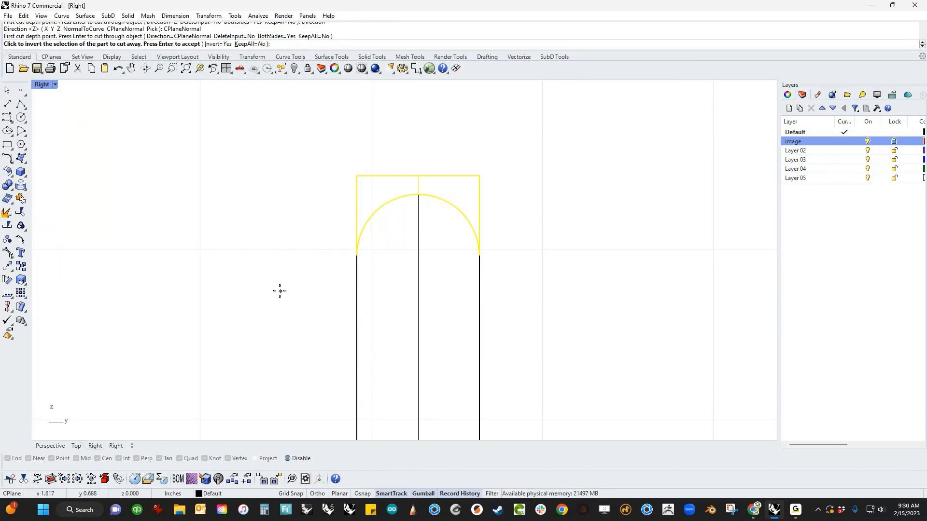
pyautogui.press('Return')
pyautogui.scroll(-3, 298, 300)
pyautogui.moveTo(299, 300); pyautogui.dragTo(366, 252, button='right')
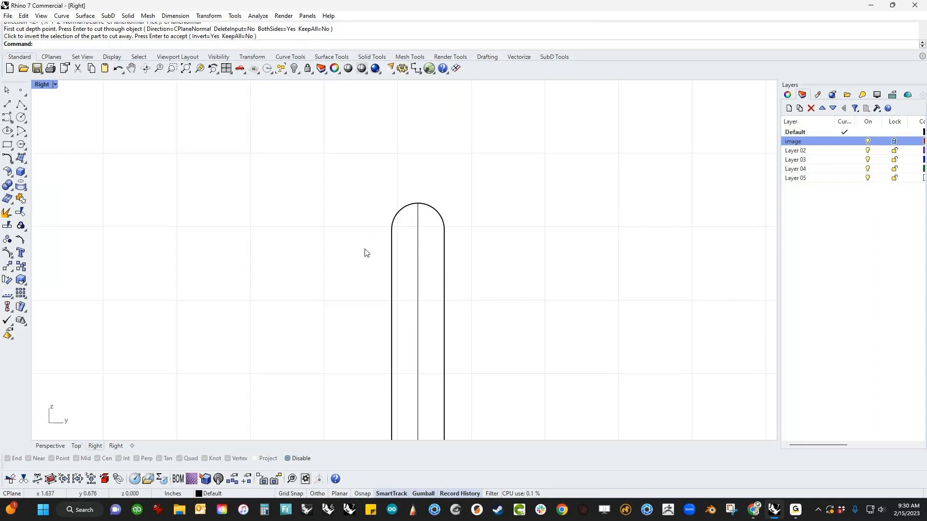
# Step: Show all hidden objects again and view the model shaded in perspective from the rear
pyautogui.hotkey('ctrl', 'F4')
pyautogui.moveTo(364, 249); pyautogui.dragTo(394, 278, button='right')
pyautogui.scroll(5, 394, 278)
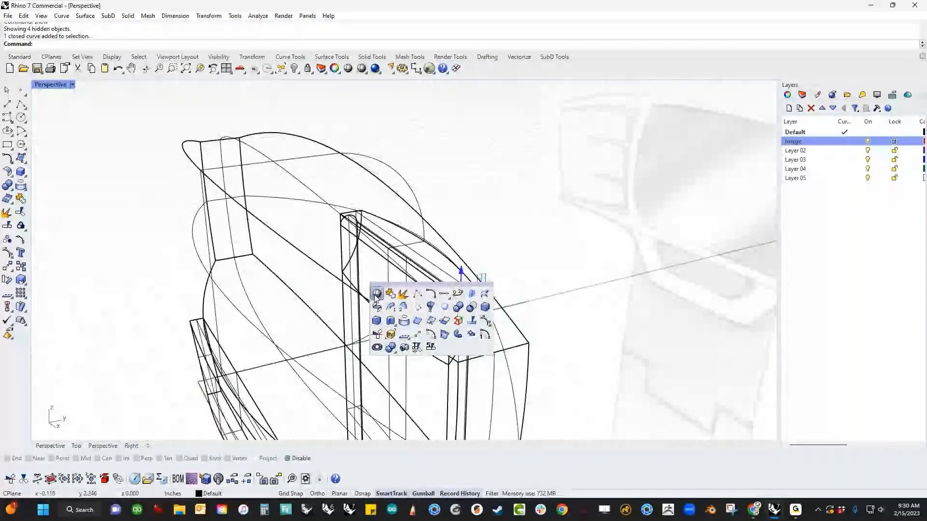
pyautogui.click(376, 295)
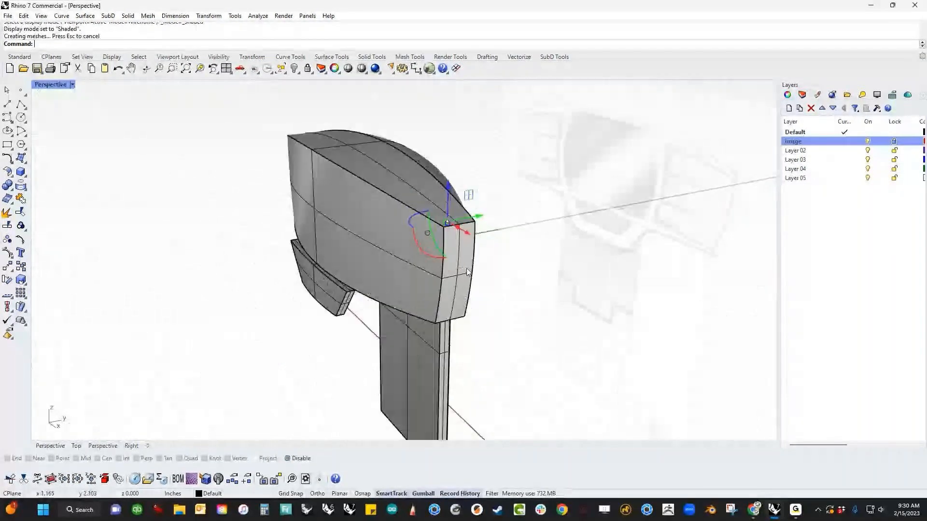
pyautogui.moveTo(536, 304); pyautogui.dragTo(472, 313, button='right')
pyautogui.moveTo(575, 322)
pyautogui.mouseDown(button='right')
pyautogui.moveTo(432, 337)
pyautogui.moveTo(418, 248)
pyautogui.mouseUp(button='right')
# Step: Extrude the small pivot circle into a long rod passing through the body and stand, protruding on both sides
pyautogui.moveTo(404, 213); pyautogui.dragTo(764, 236)
pyautogui.click(730, 263)
pyautogui.moveTo(603, 301); pyautogui.dragTo(684, 277, button='right')
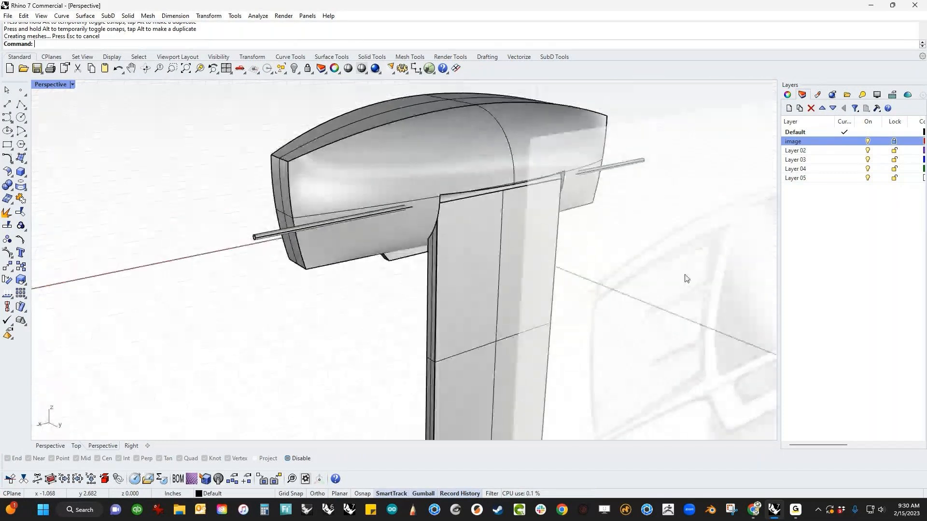
# Step: Boolean-subtract the rod from both the stand and the camera body, deleting the rod, to cut the pivot hole
pyautogui.scroll(3, 371, 283)
pyautogui.moveTo(370, 283); pyautogui.dragTo(403, 285, button='right')
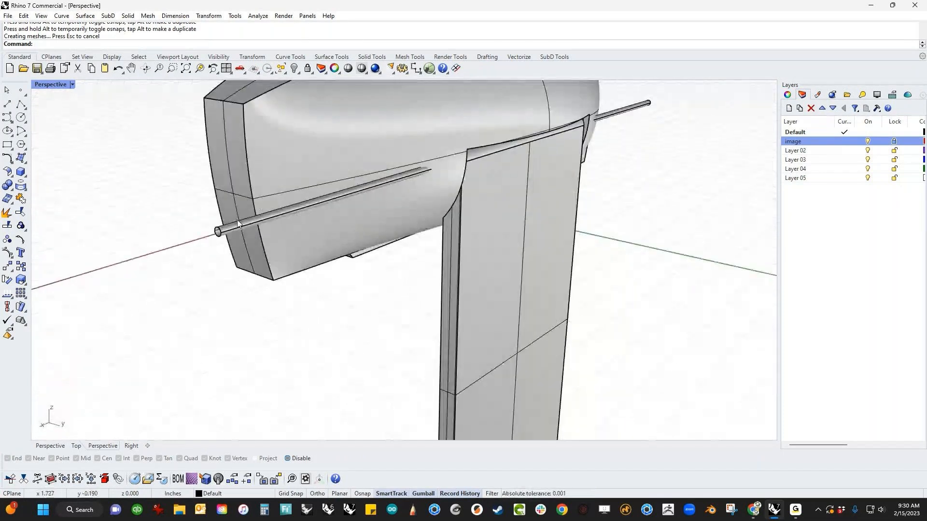
pyautogui.click(8, 185)
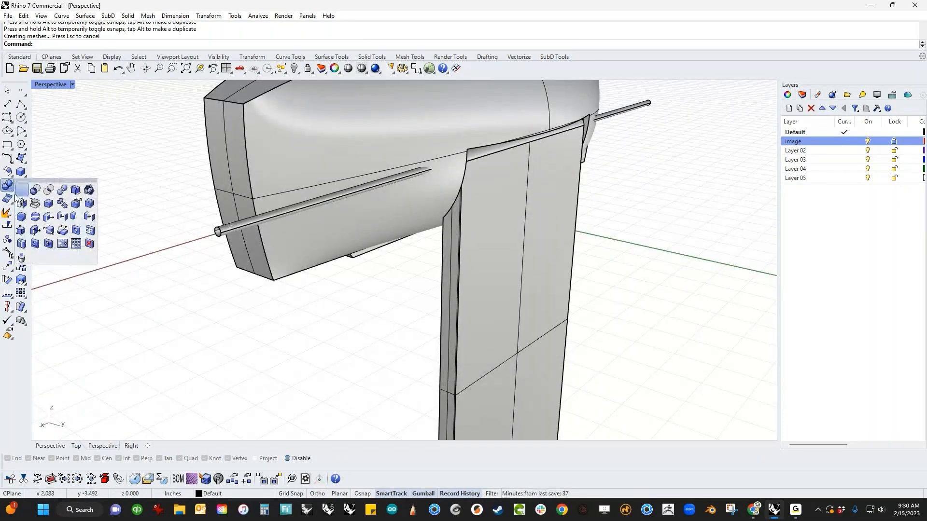
pyautogui.click(34, 190)
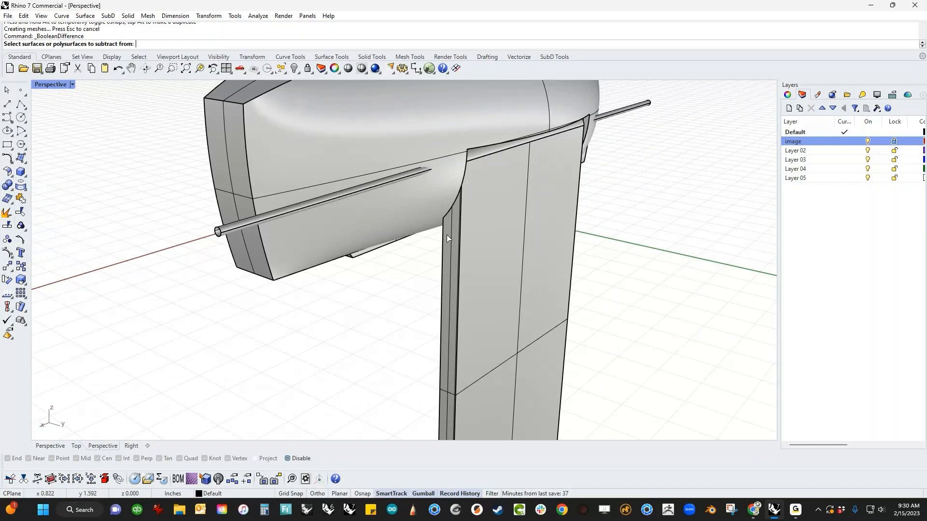
pyautogui.click(528, 218)
pyautogui.click(386, 210)
pyautogui.press('Return')
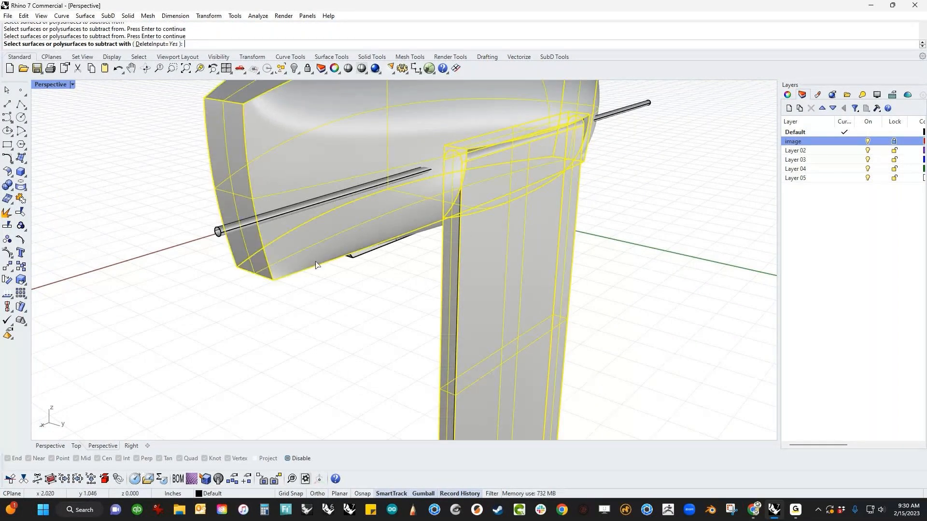
pyautogui.click(225, 230)
pyautogui.press('Return')
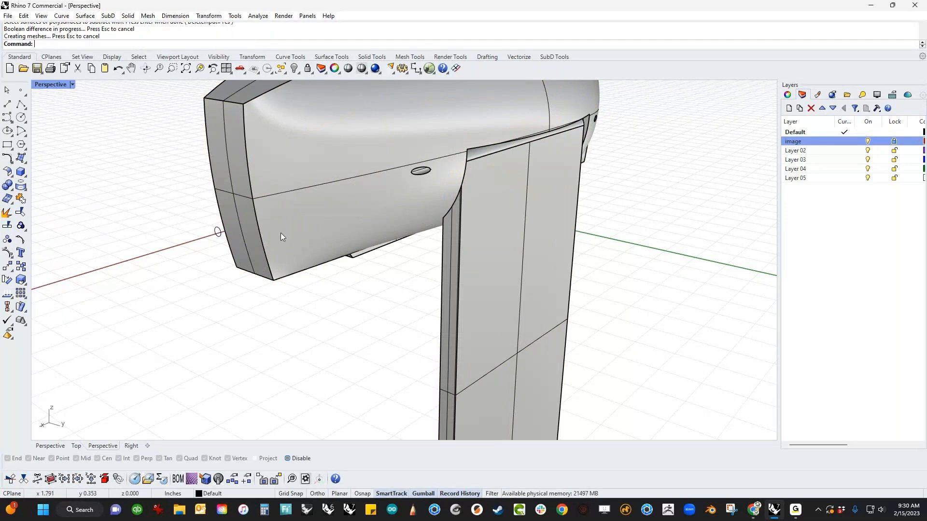
# Step: Extrude the remaining pivot circle again to form the pivot pin
pyautogui.moveTo(395, 232); pyautogui.dragTo(203, 215, button='right')
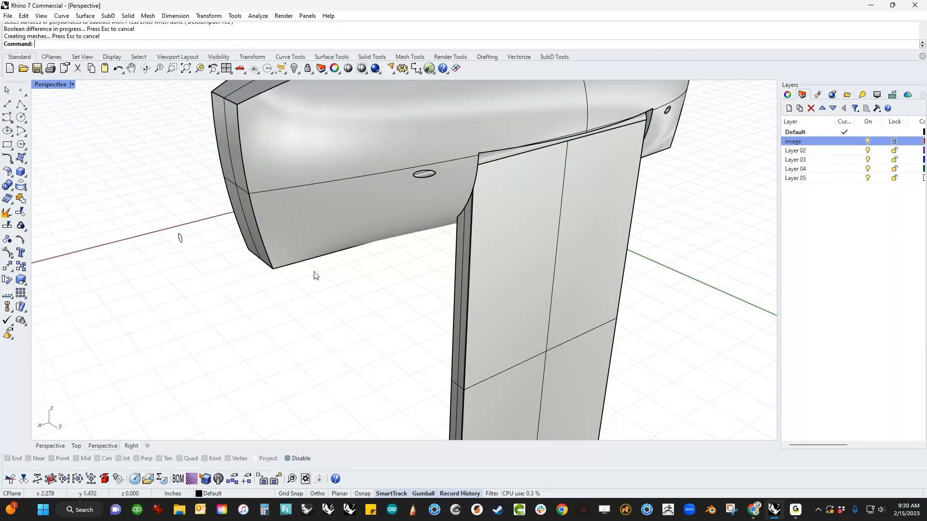
pyautogui.moveTo(180, 238); pyautogui.dragTo(669, 142)
pyautogui.moveTo(669, 207); pyautogui.dragTo(555, 279, button='right')
# Step: Switch to wireframe display and centre the pin sideways in the body by snapping to the midpoint of the lower front piece's edge
pyautogui.middleClick(555, 278)
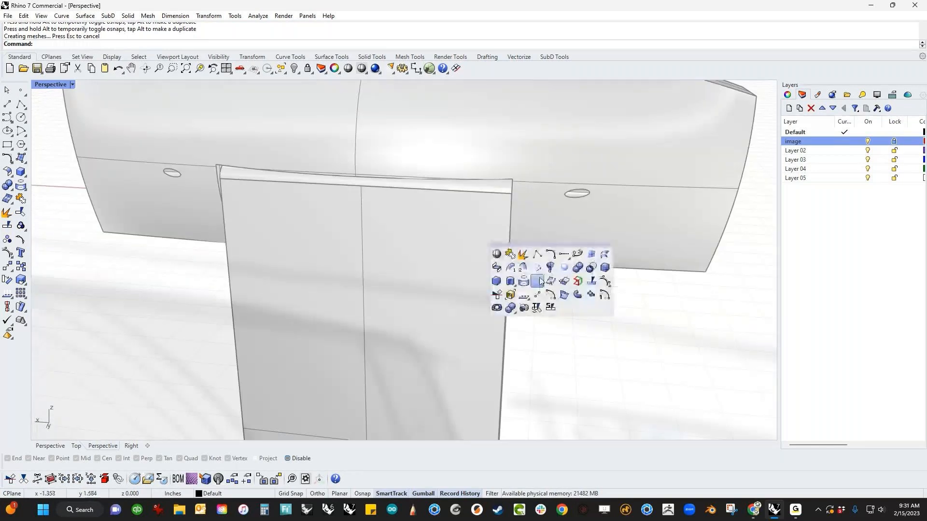
pyautogui.click(498, 254)
pyautogui.click(556, 197)
pyautogui.click(598, 217)
pyautogui.keyDown('shift'); pyautogui.moveTo(390, 245); pyautogui.dragTo(367, 205, button='right'); pyautogui.keyUp('shift')
pyautogui.moveTo(367, 206); pyautogui.dragTo(390, 245)
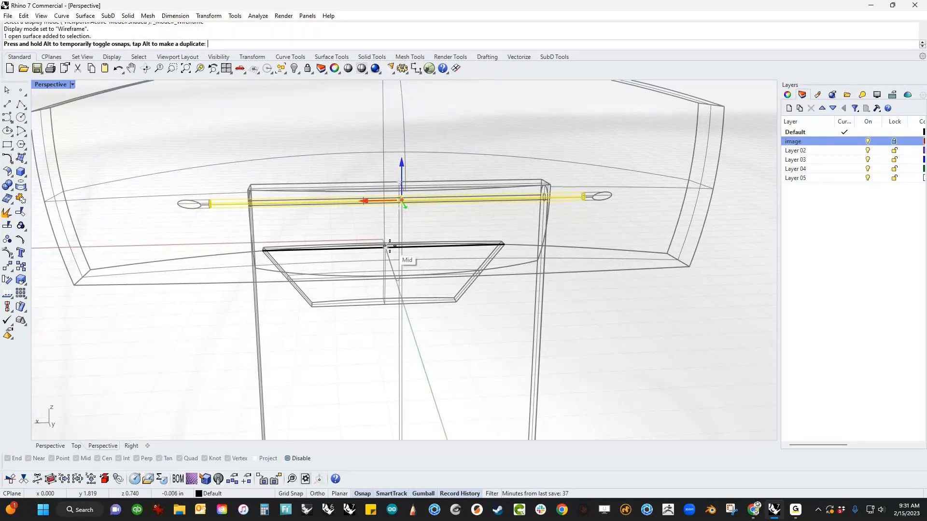
pyautogui.moveTo(390, 247); pyautogui.dragTo(390, 246)
pyautogui.press('Escape')
pyautogui.moveTo(367, 245); pyautogui.dragTo(356, 249, button='right')
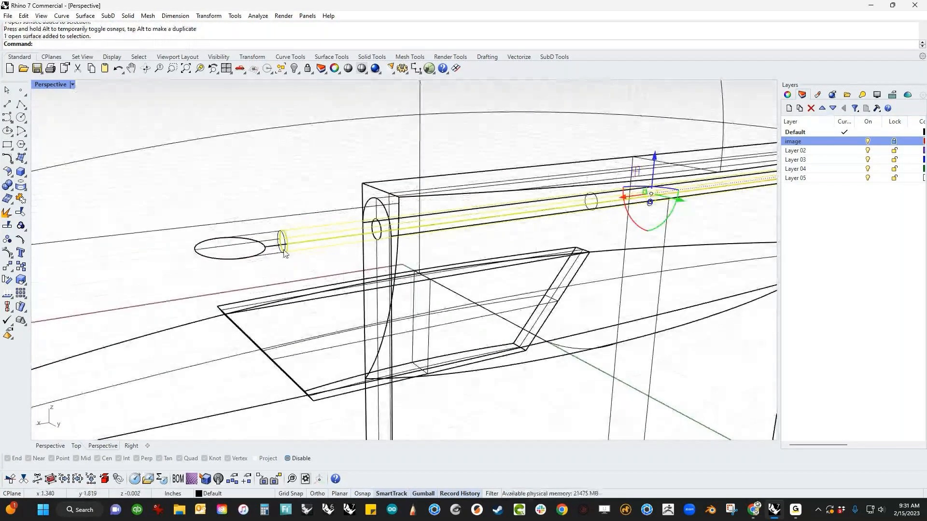
# Step: Cap the pin's open ends and return the model to shaded display
pyautogui.write('Cap')
pyautogui.press('Return')
pyautogui.press('Escape')
pyautogui.scroll(-8, 285, 251)
pyautogui.moveTo(298, 256)
pyautogui.mouseDown(button='right')
pyautogui.moveTo(397, 279)
pyautogui.moveTo(491, 267)
pyautogui.moveTo(502, 233)
pyautogui.moveTo(410, 172)
pyautogui.moveTo(377, 226)
pyautogui.moveTo(349, 241)
pyautogui.moveTo(224, 285)
pyautogui.moveTo(150, 275)
pyautogui.moveTo(135, 283)
pyautogui.moveTo(163, 293)
pyautogui.mouseUp(button='right')
pyautogui.middleClick(398, 280)
pyautogui.click(363, 269)
# Step: In a wireframe front view, trace half of the sketched stepped line across the stand with an orthogonal polyline, dropping about 0.39 in
pyautogui.hotkey('ctrl', 'F2')
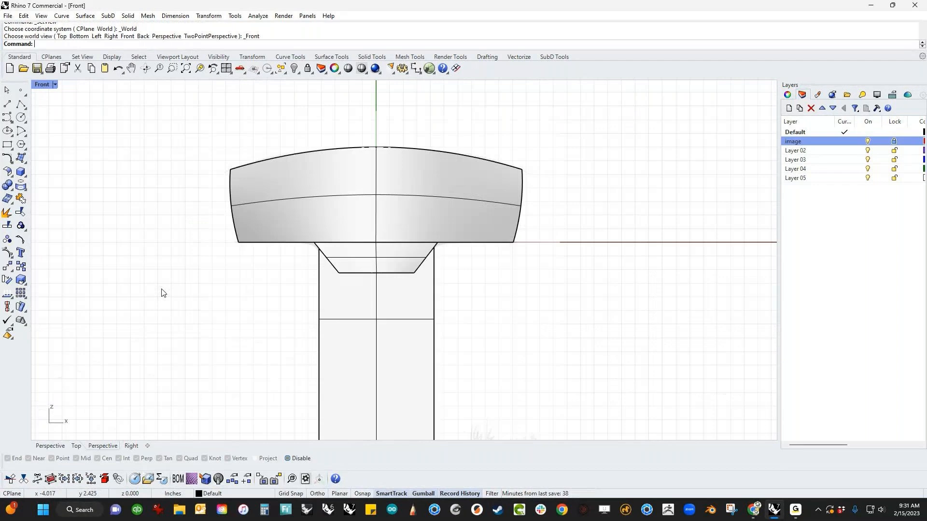
pyautogui.middleClick(162, 291)
pyautogui.rightClick(105, 265)
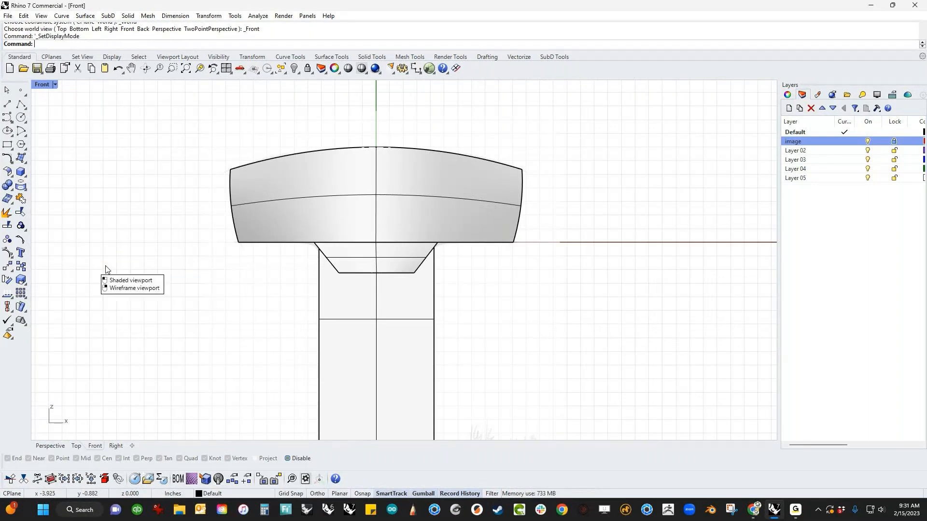
pyautogui.scroll(-4, 282, 300)
pyautogui.moveTo(283, 300); pyautogui.dragTo(314, 252, button='right')
pyautogui.scroll(6, 364, 286)
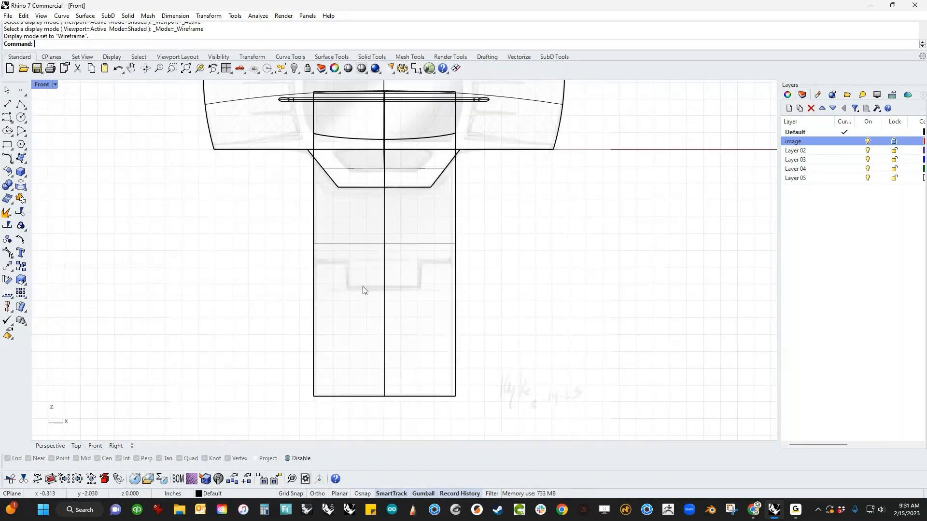
pyautogui.click(21, 105)
pyautogui.click(306, 262)
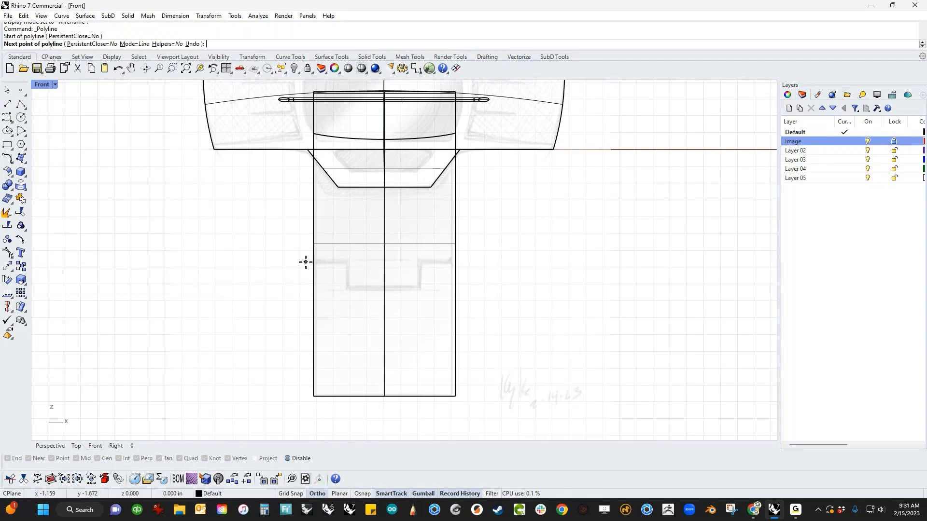
pyautogui.click(346, 263)
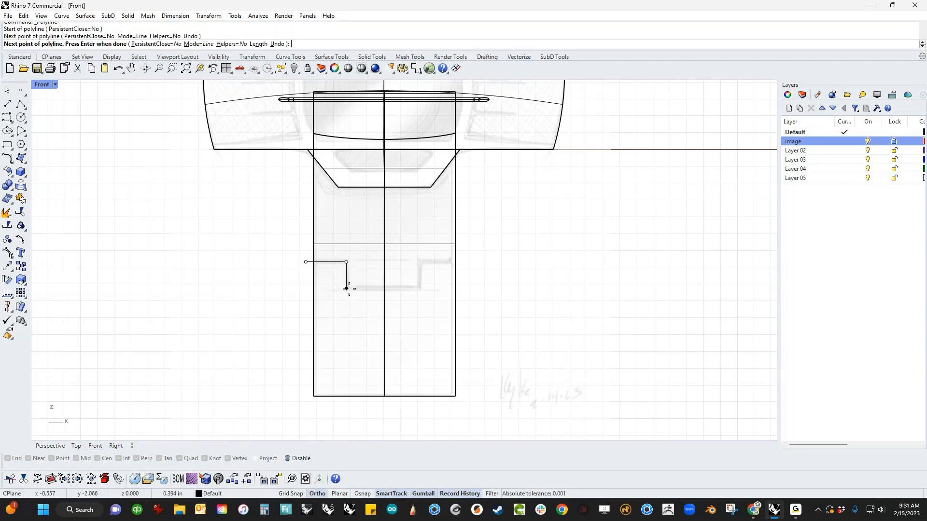
pyautogui.click(348, 288)
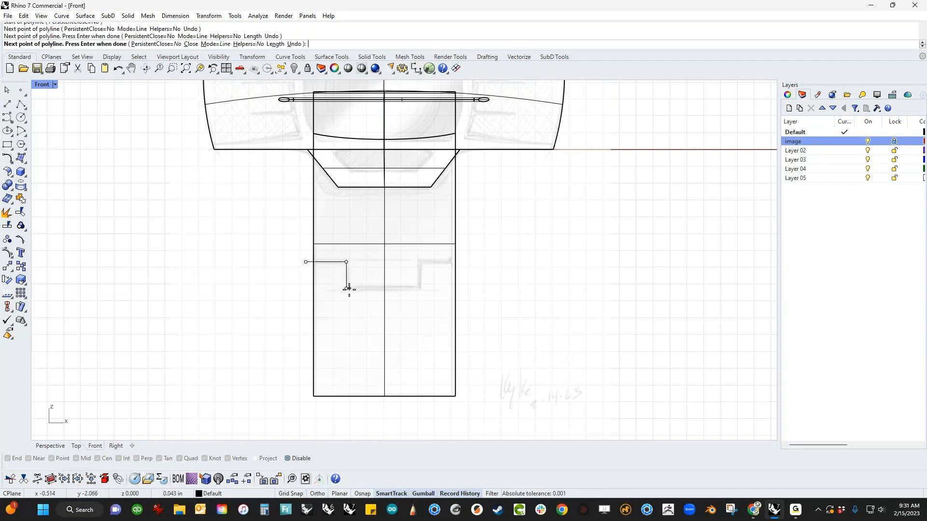
pyautogui.click(383, 288)
pyautogui.press('Return')
# Step: Mirror the stepped polyline about a vertical axis through its inner end
pyautogui.click(366, 288)
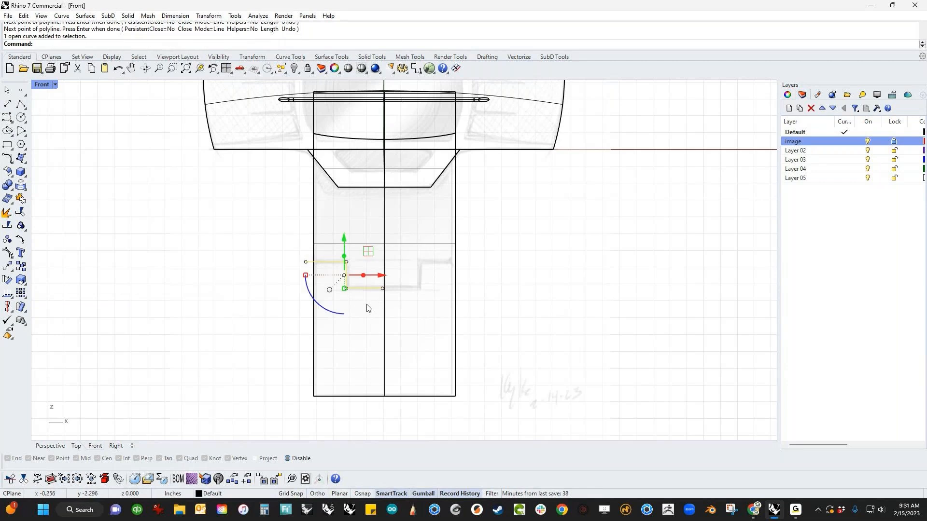
pyautogui.write('M')
pyautogui.press('Return')
pyautogui.press('F3')
pyautogui.click(383, 288)
pyautogui.press('F3')
pyautogui.click(384, 313)
# Step: Join the two halves into one curve and centre it horizontally on the midpoint of the stand's bottom edge
pyautogui.write('J')
pyautogui.press('Return')
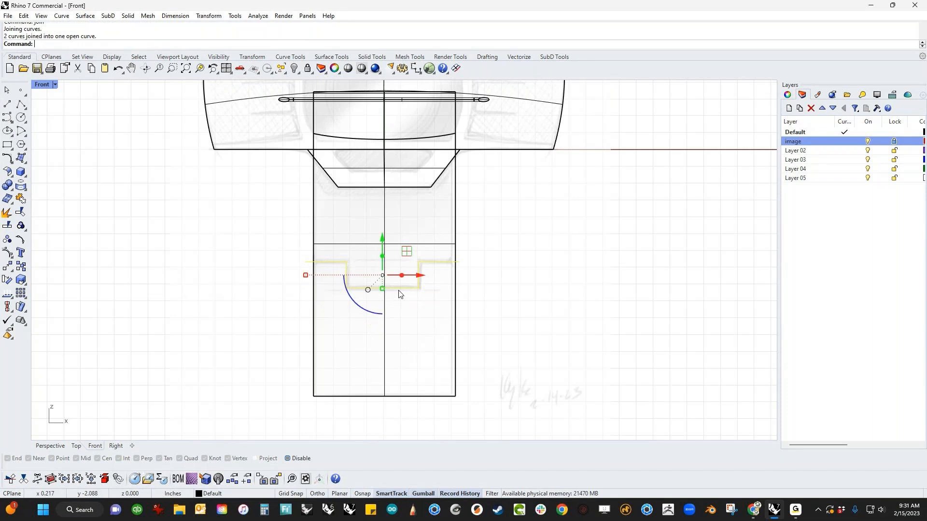
pyautogui.moveTo(418, 275); pyautogui.dragTo(387, 394)
pyautogui.click(494, 317)
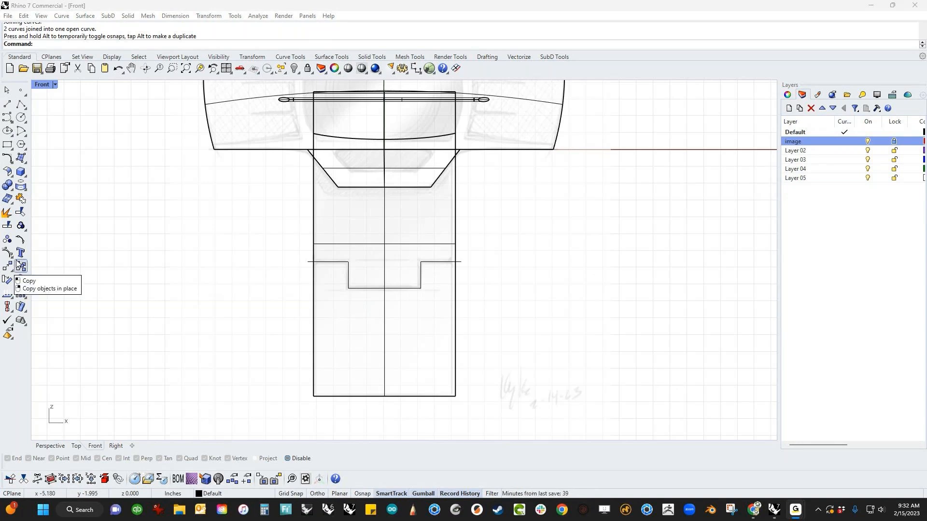
pyautogui.click(109, 224)
pyautogui.write('Mirror')
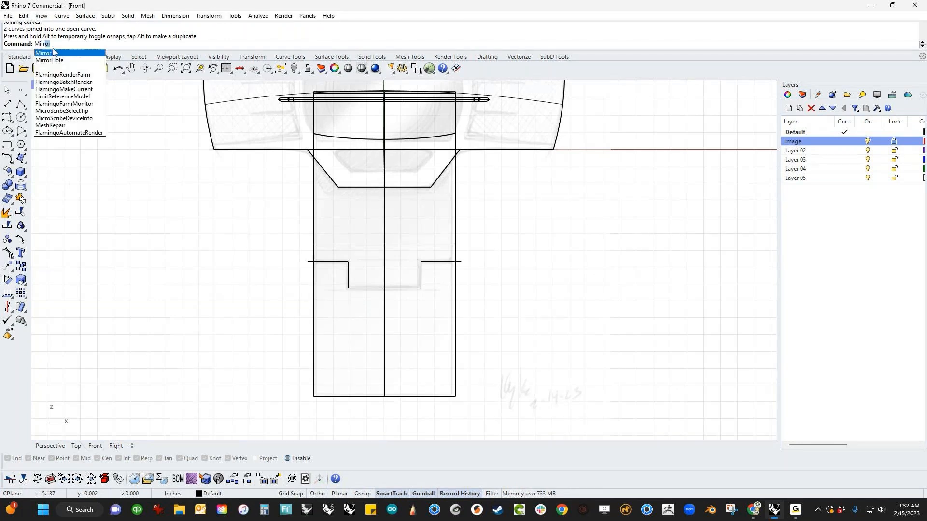
pyautogui.click(12, 271)
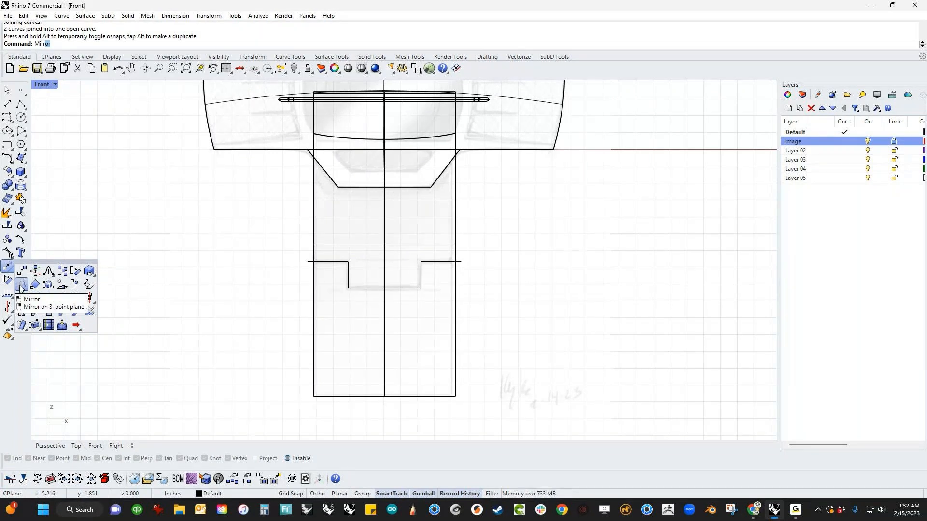
pyautogui.scroll(-5, 213, 289)
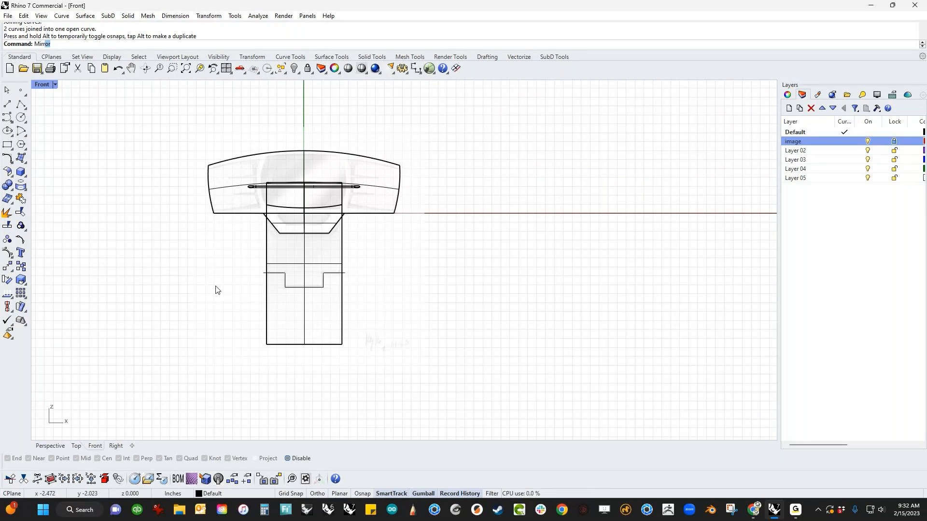
pyautogui.write('rp')
pyautogui.press('Return')
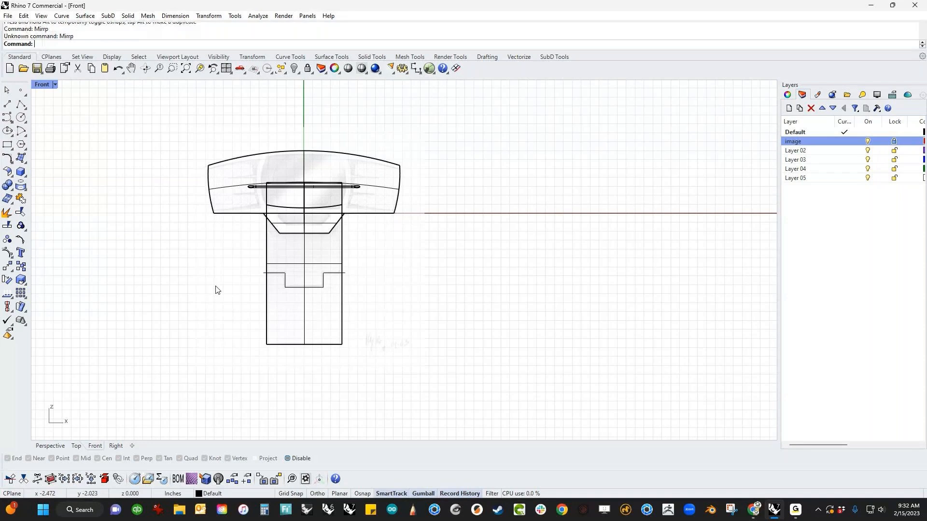
# Step: Draw a circle on the ground plane beside the model in the Perspective view and select it
pyautogui.hotkey('ctrl', 'F4')
pyautogui.scroll(-3, 345, 295)
pyautogui.moveTo(345, 294); pyautogui.dragTo(381, 327, button='right')
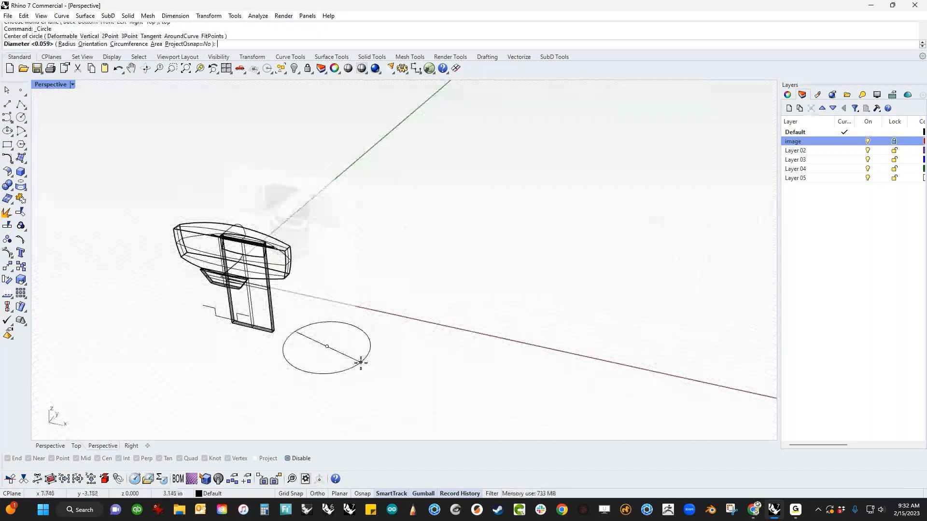
pyautogui.click(352, 360)
pyautogui.keyDown('shift'); pyautogui.moveTo(362, 376); pyautogui.dragTo(476, 372, button='right'); pyautogui.keyUp('shift')
pyautogui.click(450, 355)
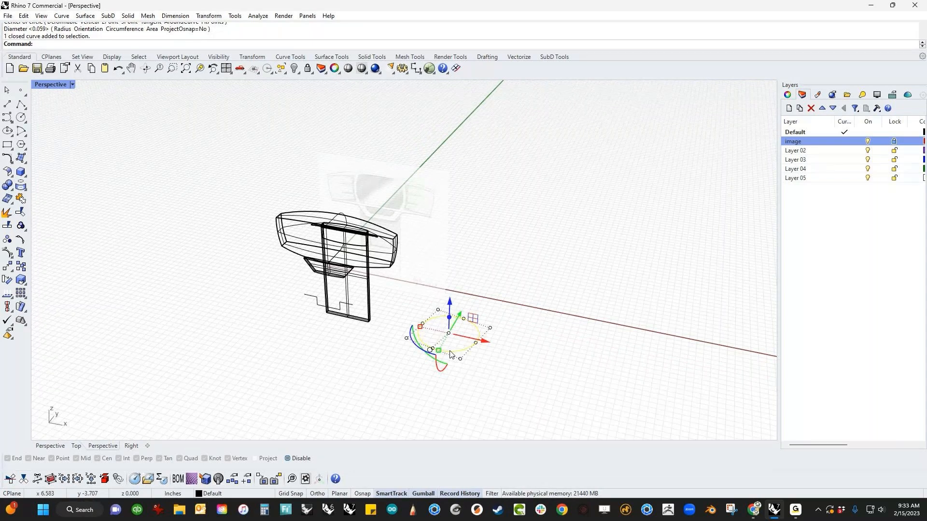
# Step: Mirror the circle across the X axis and mirror both circles across the Y axis
pyautogui.press('F4')
pyautogui.keyDown('shift'); pyautogui.click(505, 275); pyautogui.keyUp('shift')
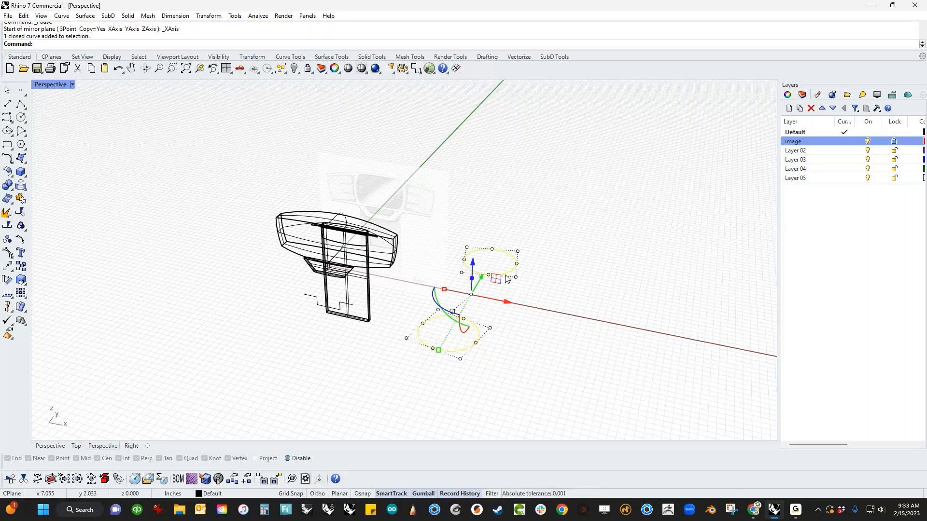
pyautogui.press('F5')
pyautogui.click(576, 350)
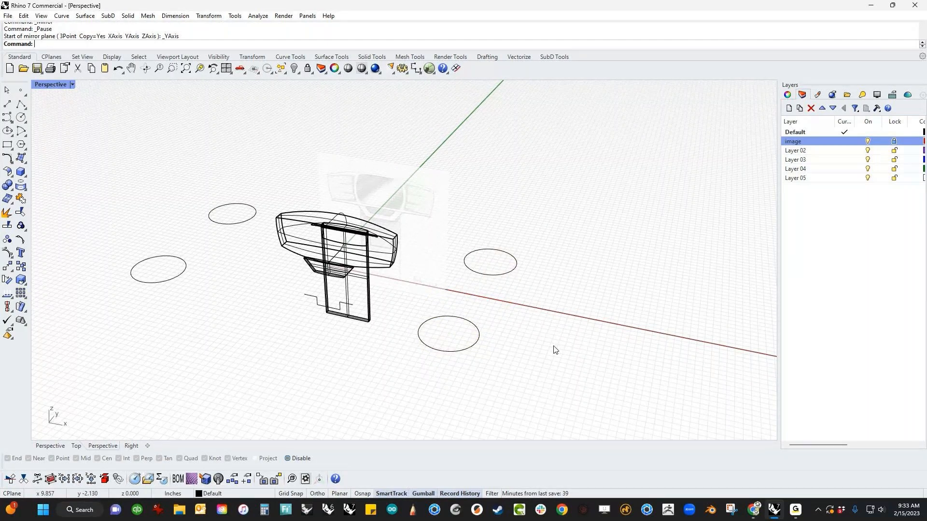
# Step: Undo both mirrors and the circle
pyautogui.hotkey('ctrl', 'z')
pyautogui.hotkey('ctrl', 'z')
# Step: Review the command aliases in the Rhino options, including the macros for my and mm, and cancel without changes
pyautogui.click(234, 15)
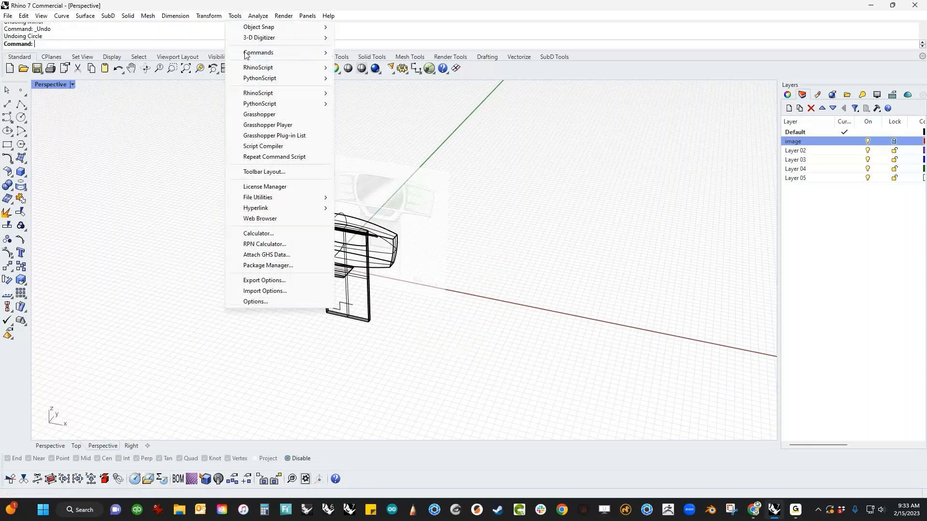
pyautogui.click(272, 303)
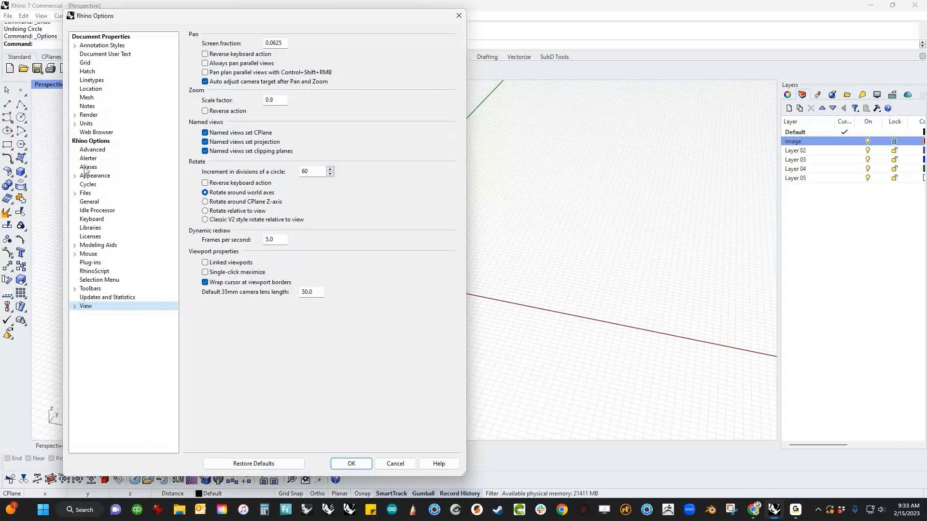
pyautogui.click(85, 169)
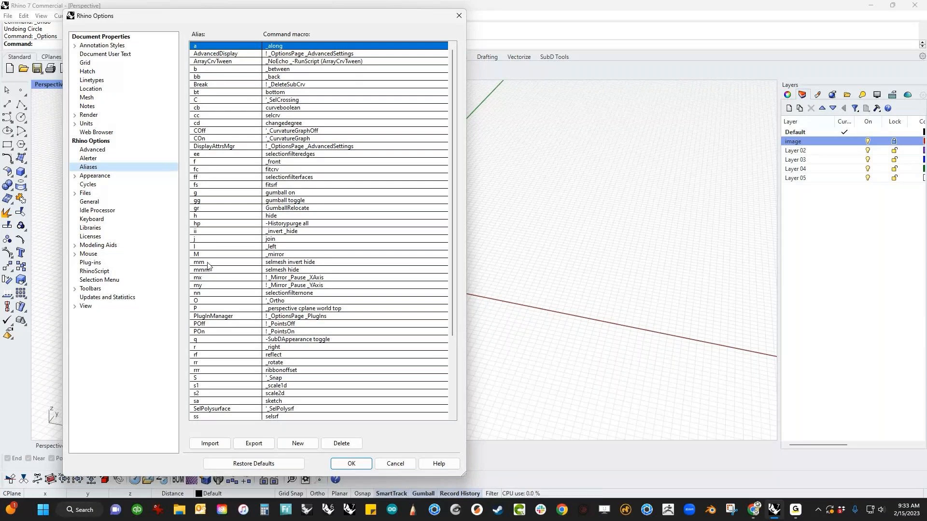
pyautogui.click(203, 285)
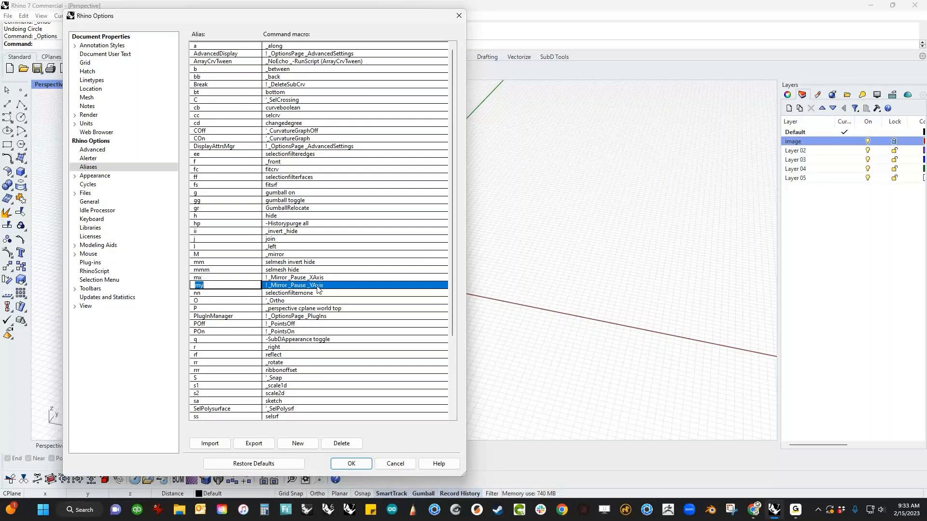
pyautogui.doubleClick(280, 263)
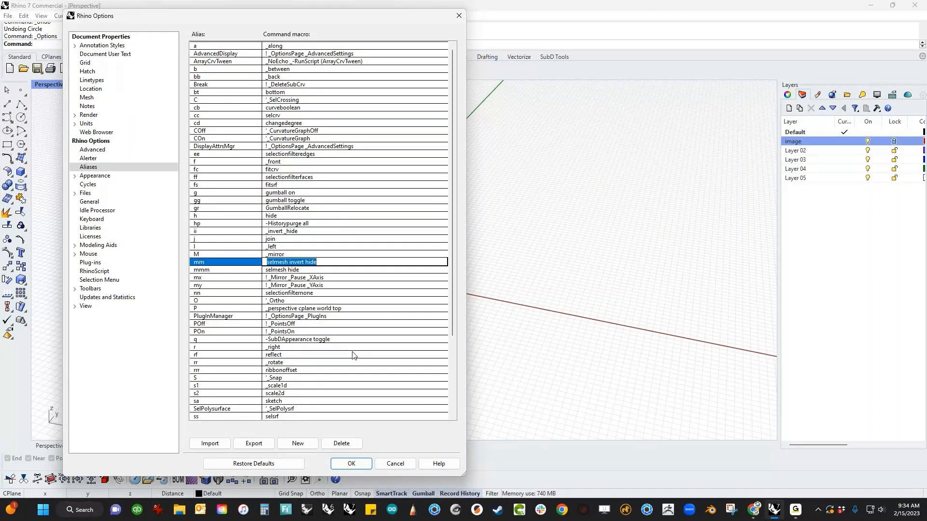
pyautogui.click(382, 464)
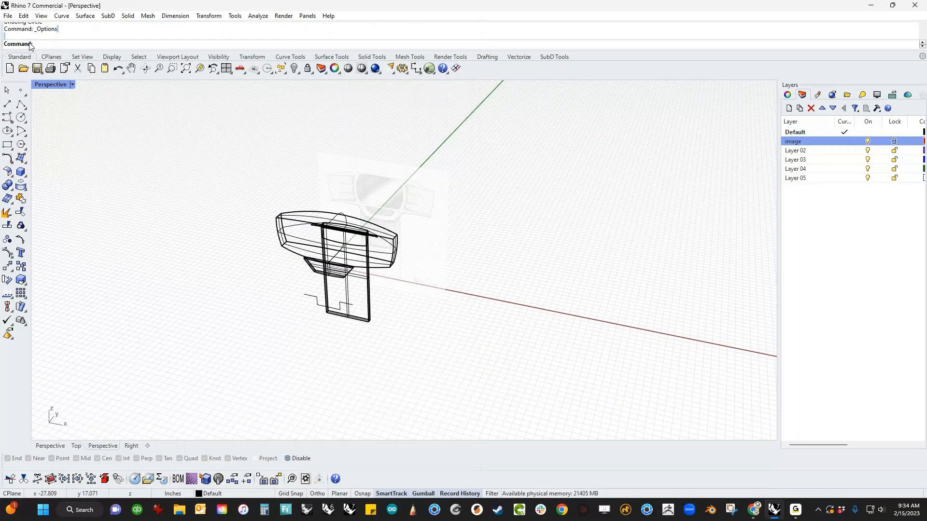
# Step: Look at the command history line and the Macro Editor, and close the editor without entering a macro
pyautogui.moveTo(29, 43); pyautogui.dragTo(16, 29)
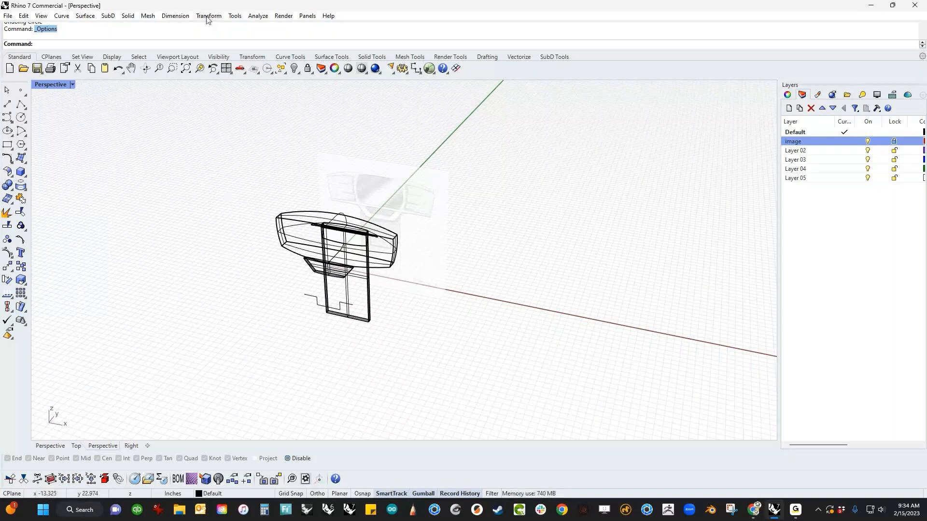
pyautogui.click(235, 15)
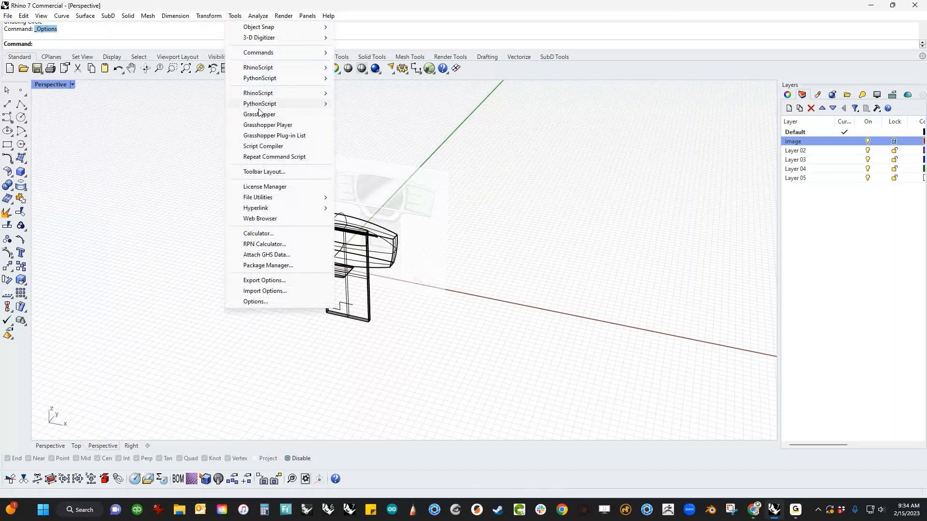
pyautogui.moveTo(289, 53)
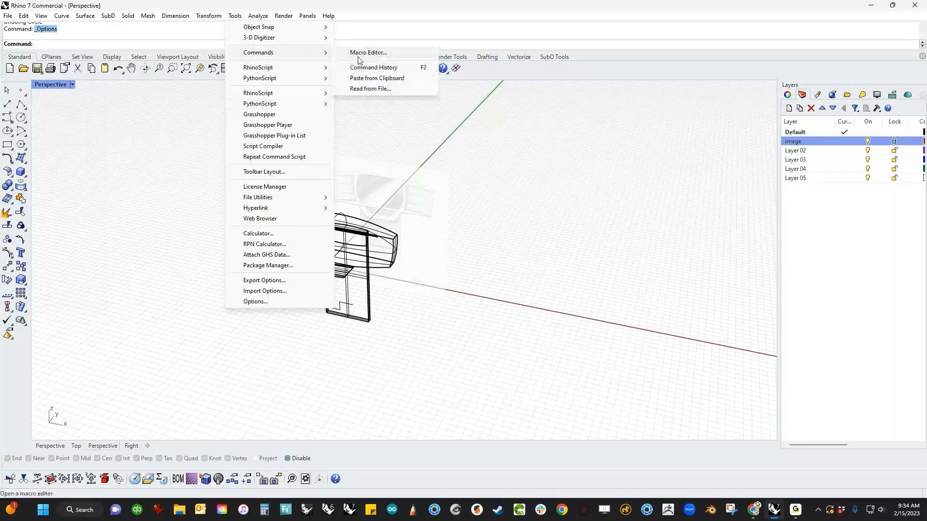
pyautogui.click(392, 53)
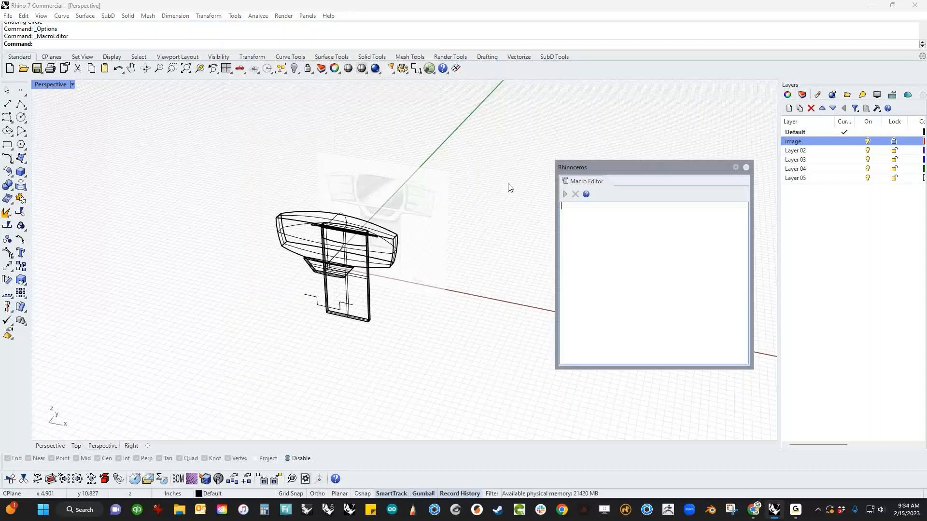
pyautogui.click(563, 207)
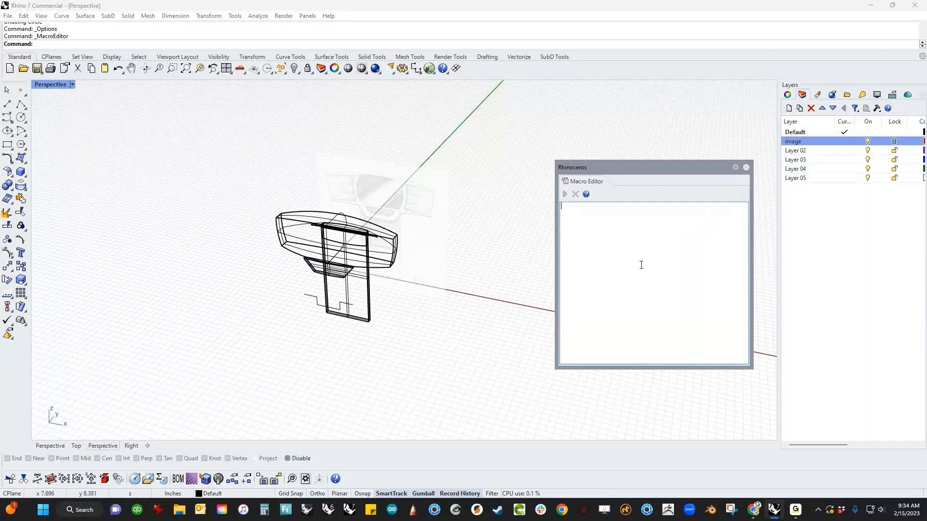
pyautogui.click(745, 167)
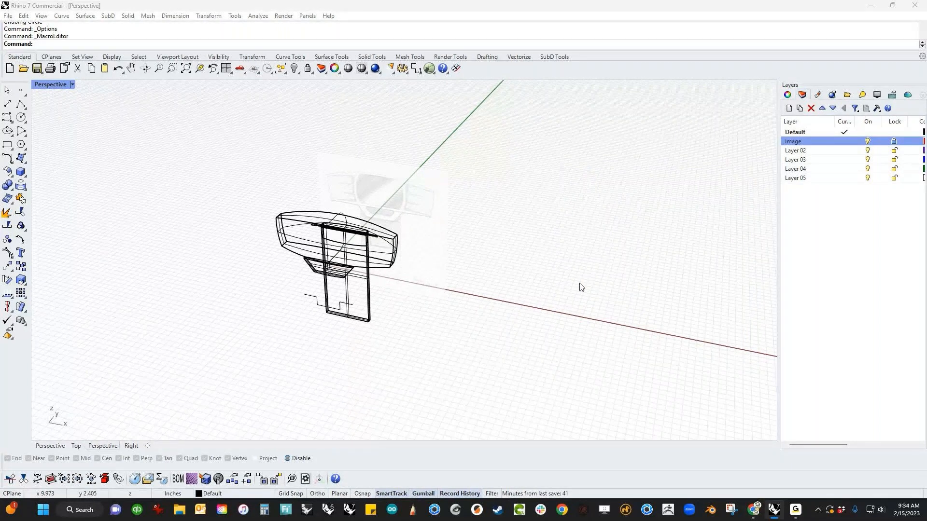
# Step: Return to the Front view at the stepped notch curve
pyautogui.scroll(5, 389, 265)
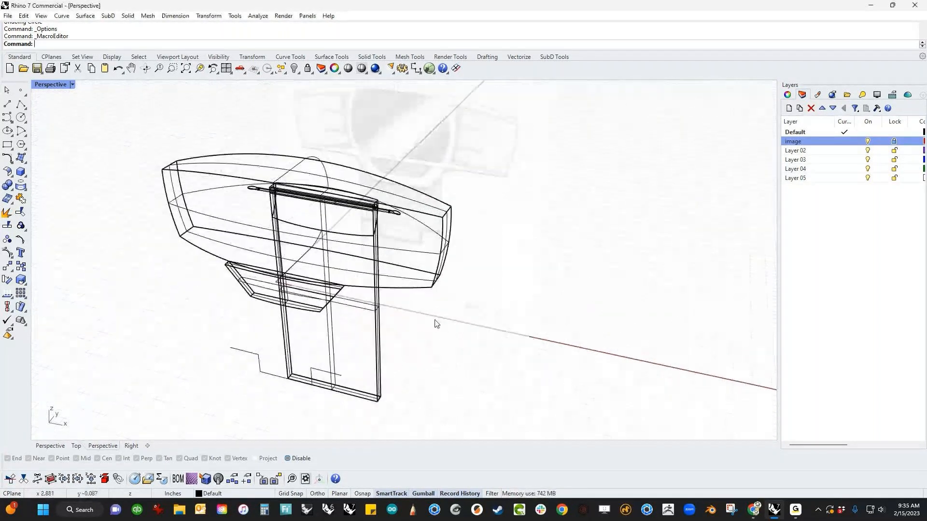
pyautogui.moveTo(435, 320); pyautogui.dragTo(541, 307, button='right')
pyautogui.hotkey('ctrl', 'F2')
pyautogui.scroll(8, 463, 356)
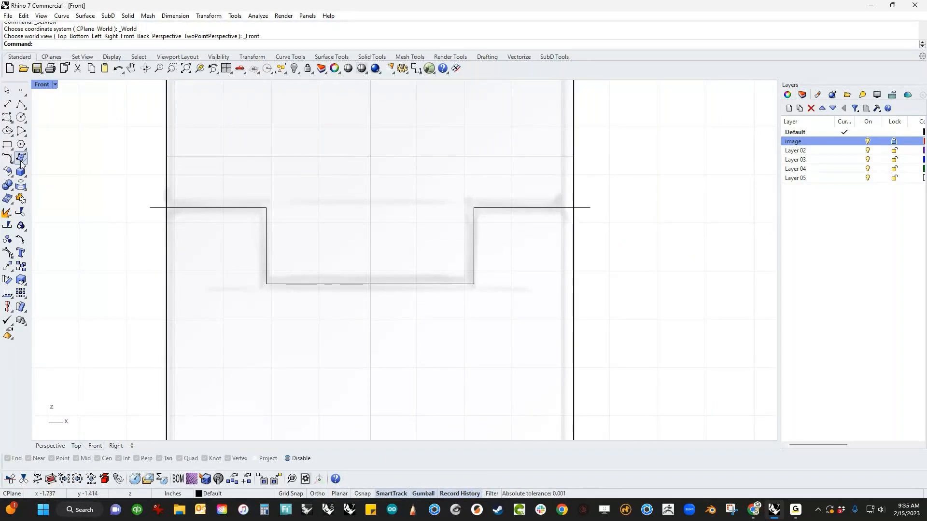
# Step: Try offsetting the stepped curve 0.01 inch toward its lower side with Trim set to No, and undo the offset
pyautogui.click(25, 134)
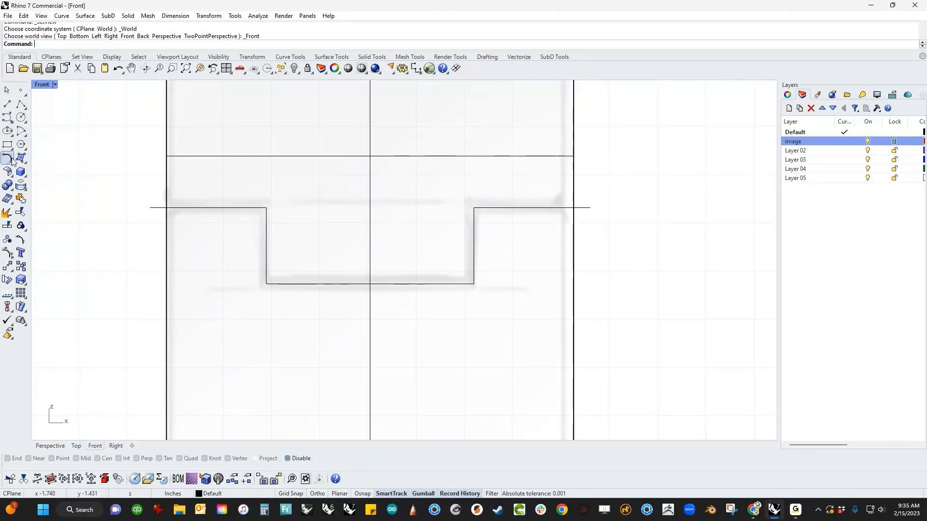
pyautogui.click(12, 161)
pyautogui.click(87, 166)
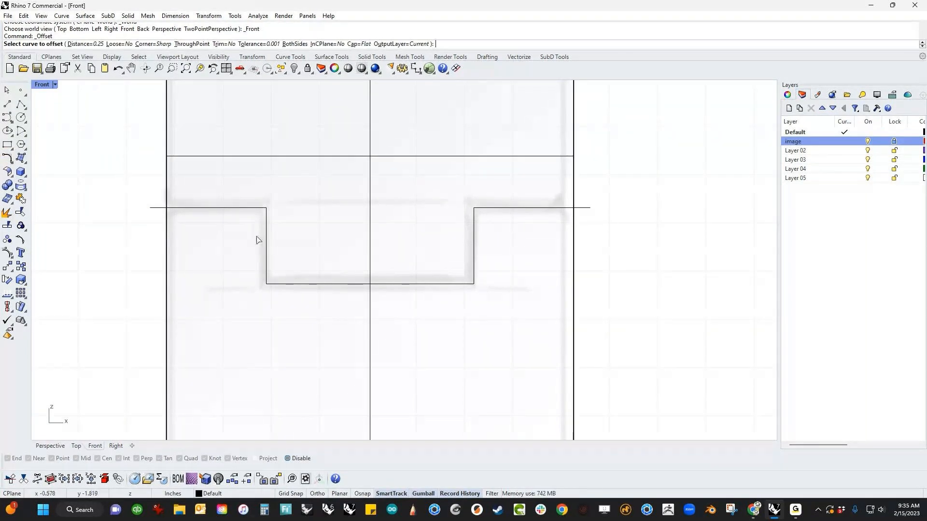
pyautogui.click(265, 214)
pyautogui.write('.01')
pyautogui.press('Return')
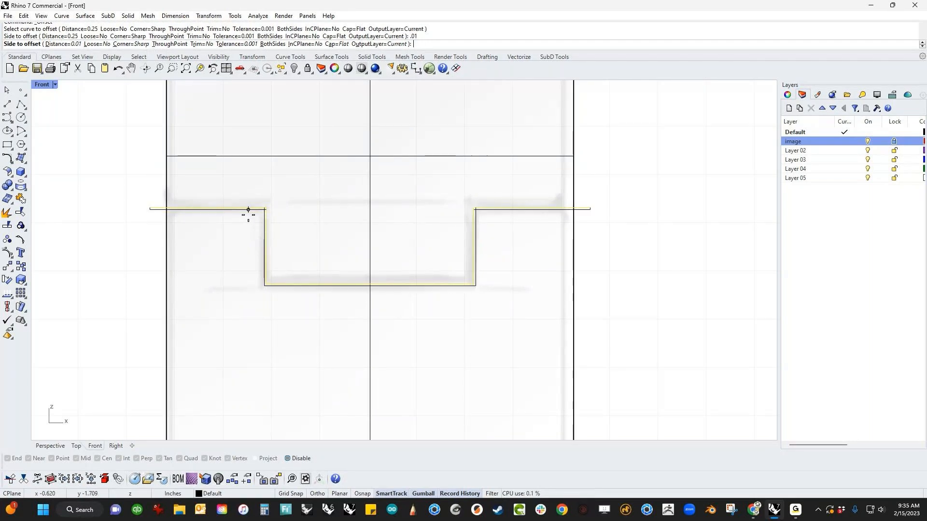
pyautogui.click(248, 215)
pyautogui.scroll(5, 267, 208)
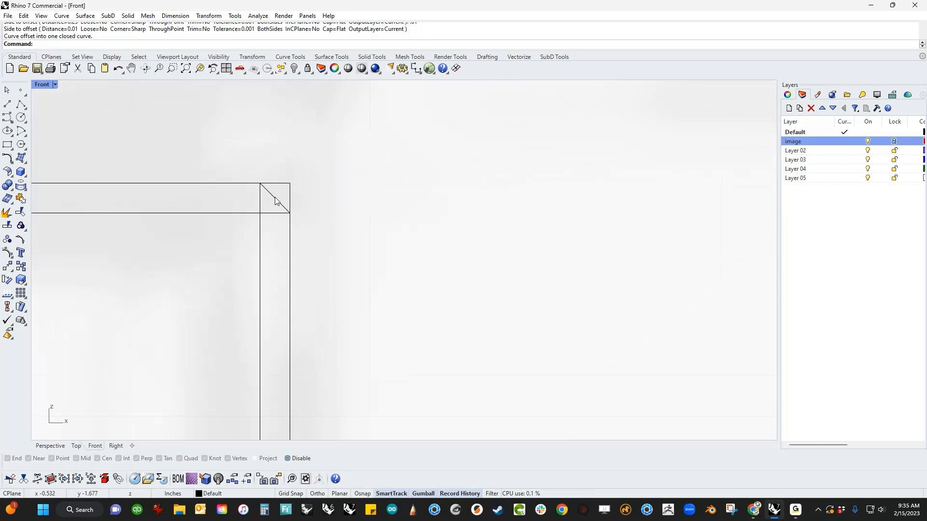
pyautogui.hotkey('ctrl', 'z')
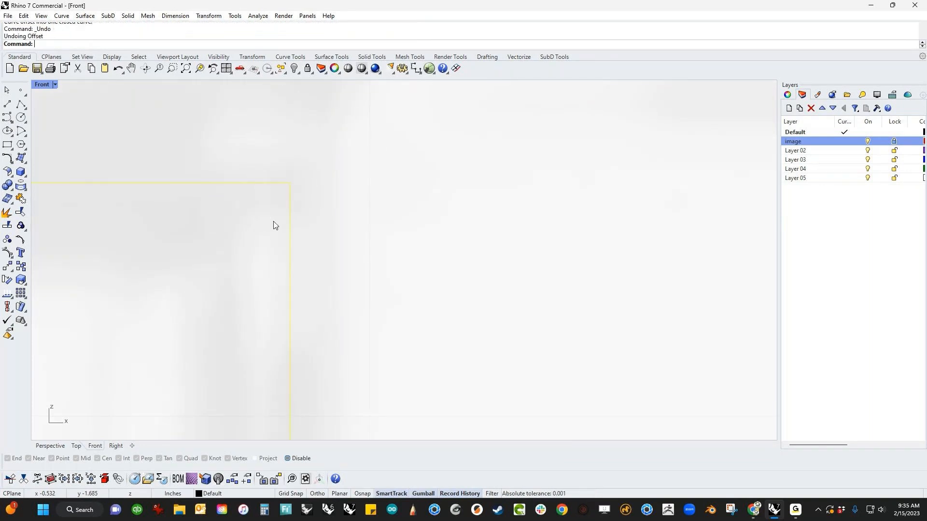
# Step: Offset the stepped curve 0.01 inch toward its lower side with Trim set to Yes and a flat cap
pyautogui.scroll(-8, 273, 221)
pyautogui.moveTo(274, 221); pyautogui.dragTo(347, 191, button='right')
pyautogui.rightClick(348, 192)
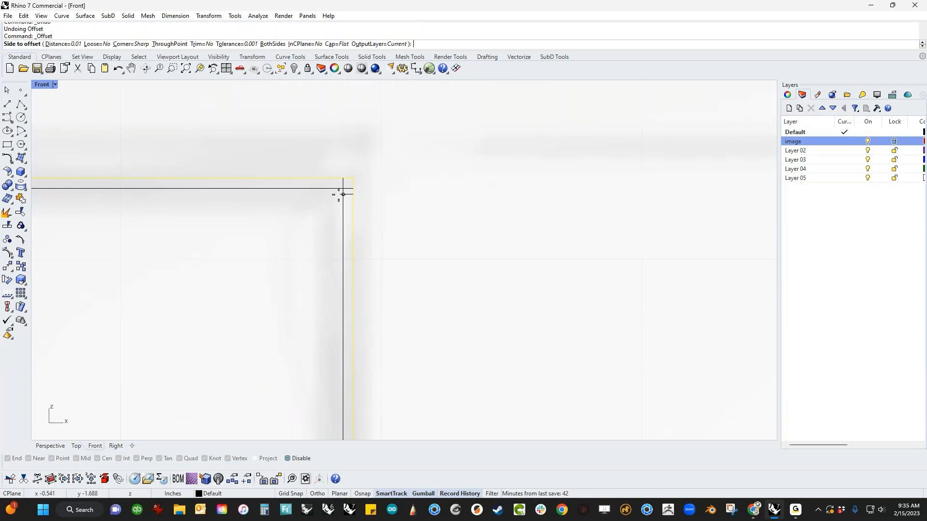
pyautogui.click(200, 45)
pyautogui.scroll(5, 283, 161)
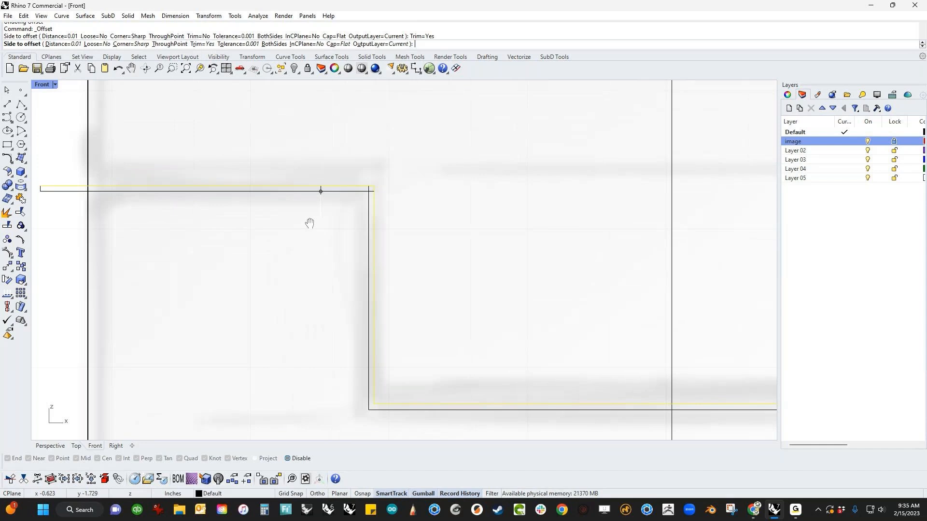
pyautogui.click(358, 229)
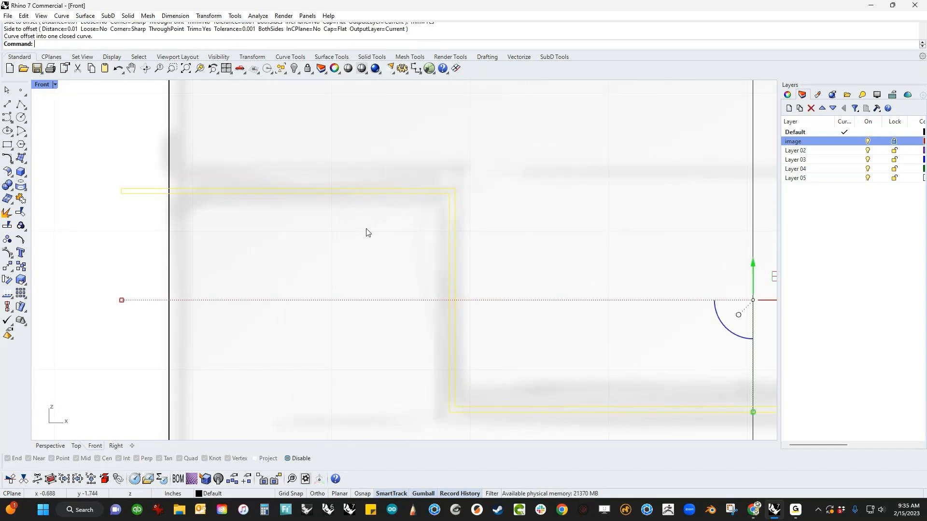
pyautogui.scroll(3, 474, 206)
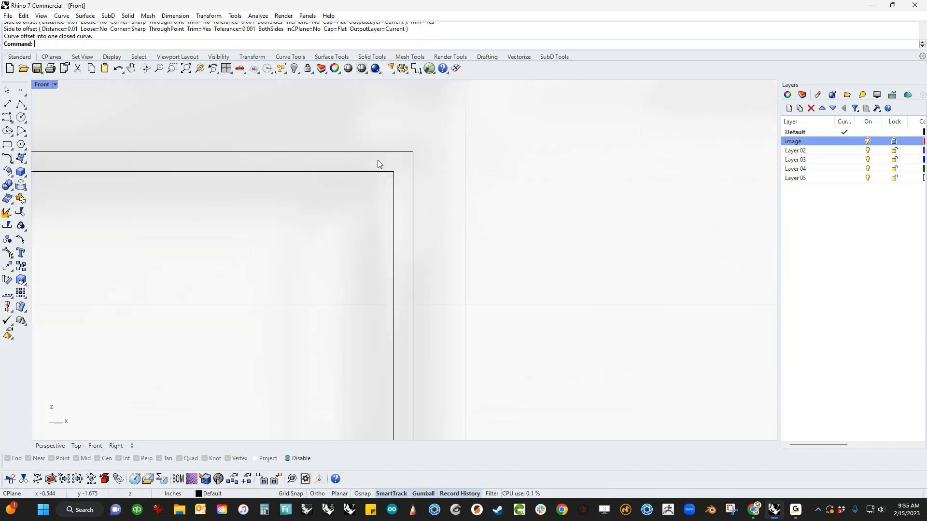
pyautogui.scroll(-6, 376, 162)
# Step: Select the closed stepped profile across the console panel in the Front view
pyautogui.click(425, 274)
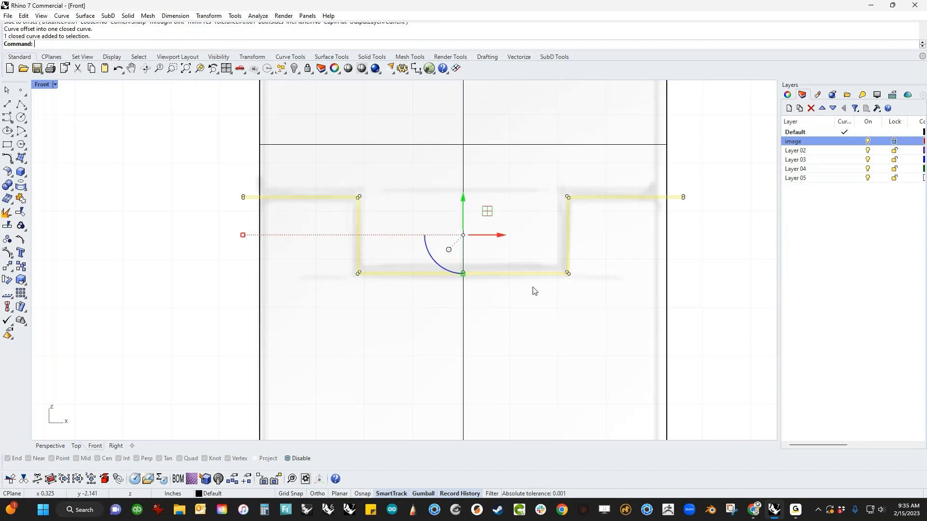
pyautogui.moveTo(556, 281); pyautogui.dragTo(461, 304, button='right')
pyautogui.click(609, 254)
pyautogui.scroll(3, 581, 223)
pyautogui.click(581, 223)
pyautogui.scroll(-2, 600, 252)
pyautogui.moveTo(600, 253); pyautogui.dragTo(597, 249, button='right')
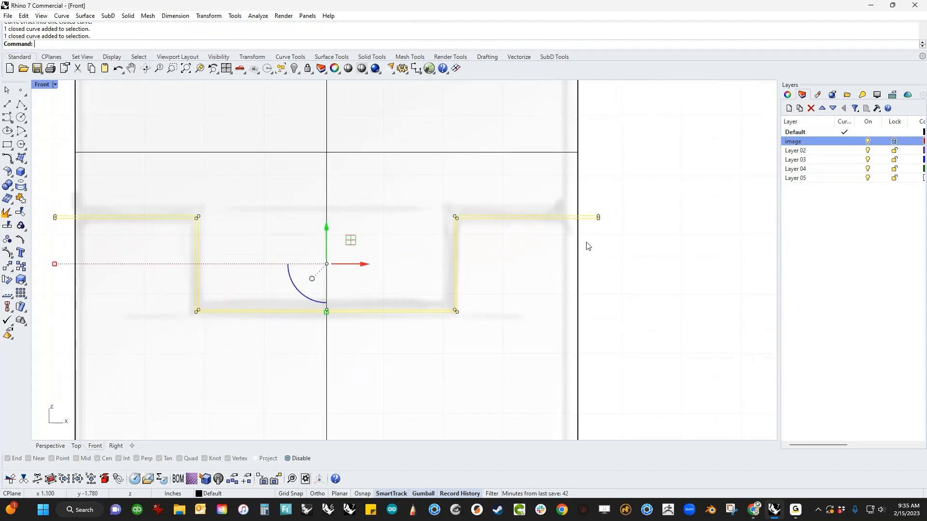
pyautogui.rightClick(587, 244)
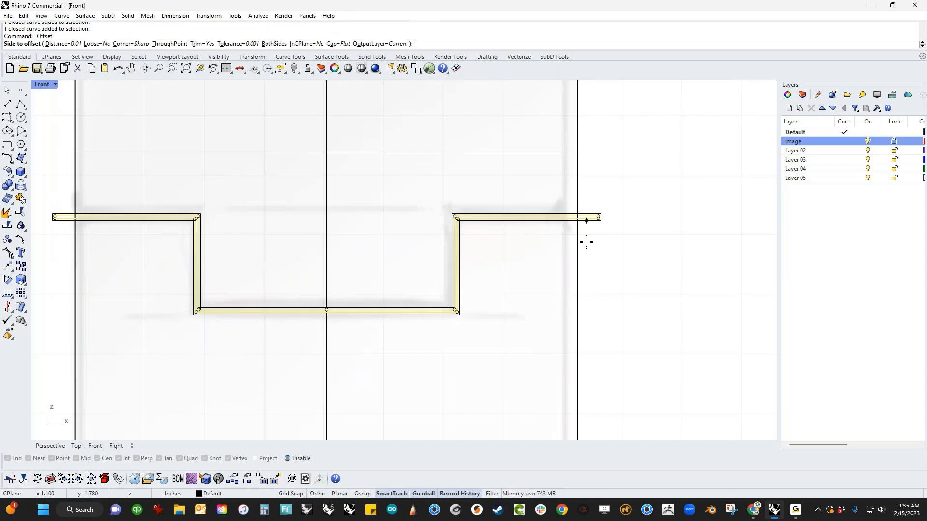
pyautogui.press('Escape')
# Step: Extrude the closed stepped profile in the Perspective view so it passes completely through the panel's thickness
pyautogui.write('P')
pyautogui.press('Return')
pyautogui.scroll(5, 312, 329)
pyautogui.keyDown('shift'); pyautogui.moveTo(400, 324); pyautogui.dragTo(273, 357, button='right'); pyautogui.keyUp('shift')
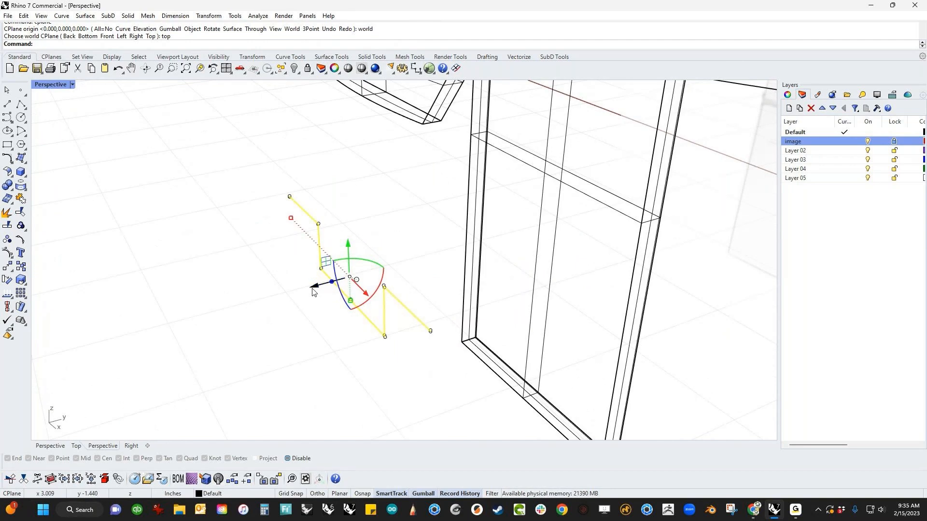
pyautogui.moveTo(332, 281); pyautogui.dragTo(703, 231)
pyautogui.keyDown('shift'); pyautogui.moveTo(478, 323); pyautogui.dragTo(367, 322, button='right'); pyautogui.keyUp('shift')
# Step: Cap the open ends of the extruded stepped strip to make it a closed solid
pyautogui.click(332, 301)
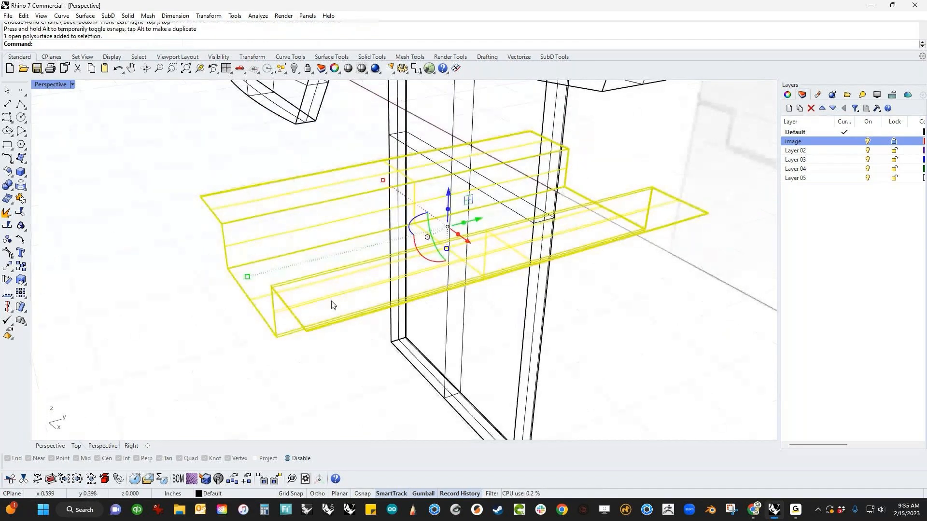
pyautogui.write('cap')
pyautogui.press('Return')
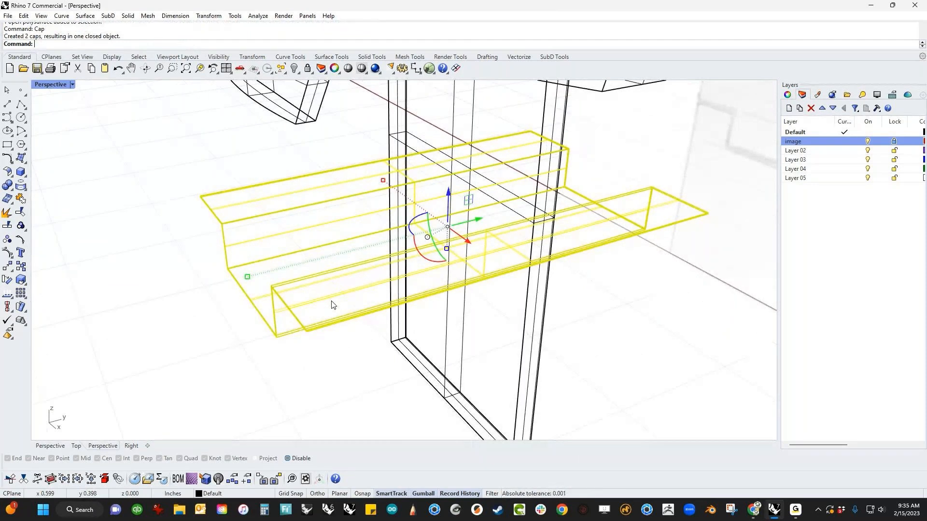
pyautogui.press('Escape')
# Step: Subtract the stepped solid from the panel with BooleanDifference and DeleteInput=Yes, splitting it into upper and lower pieces
pyautogui.middleClick(306, 296)
pyautogui.click(306, 296)
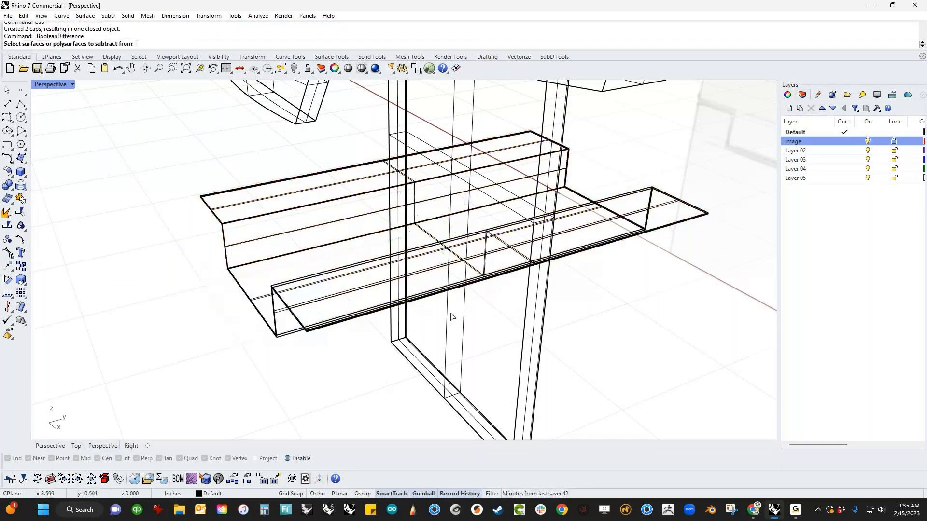
pyautogui.click(526, 297)
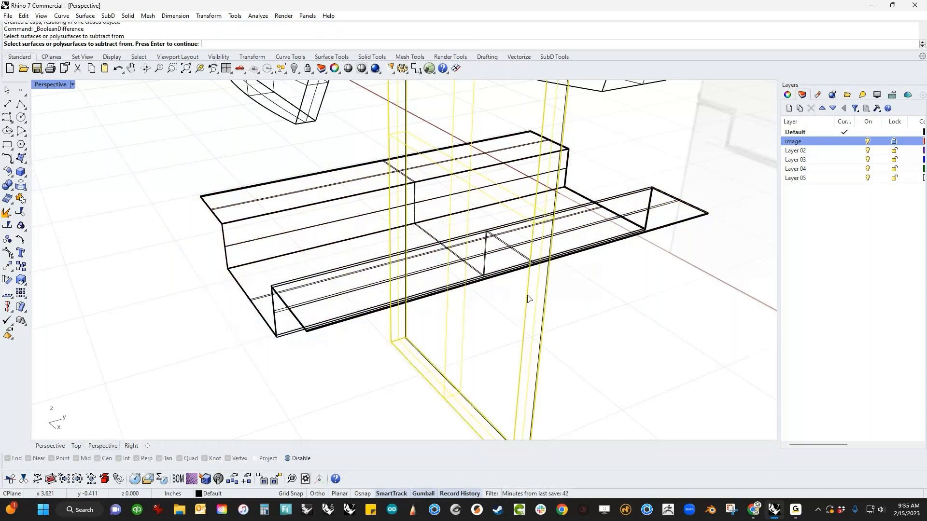
pyautogui.press('Return')
pyautogui.click(470, 283)
pyautogui.press('Return')
pyautogui.moveTo(466, 287); pyautogui.dragTo(501, 265, button='right')
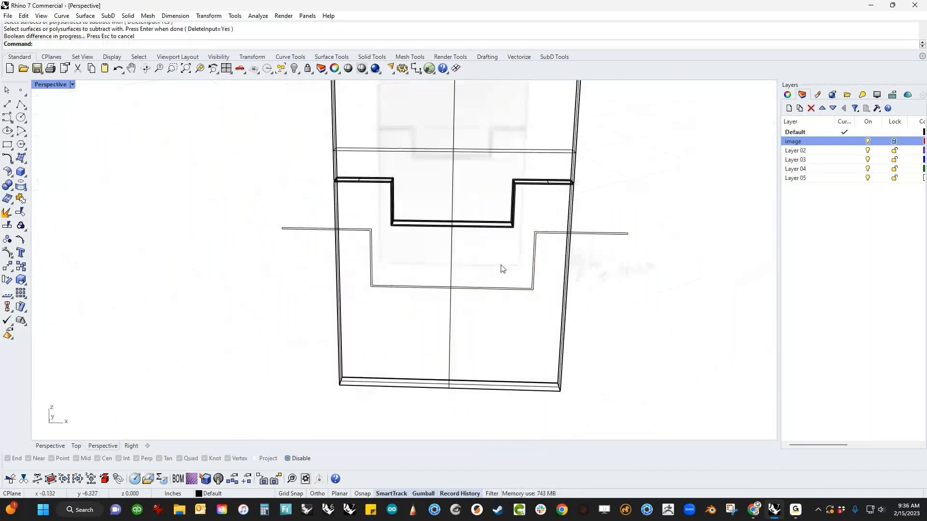
# Step: Select the split panel pieces to check them, and delete the leftover stepped profile curve
pyautogui.moveTo(501, 265); pyautogui.dragTo(435, 249)
pyautogui.moveTo(379, 113); pyautogui.dragTo(282, 144)
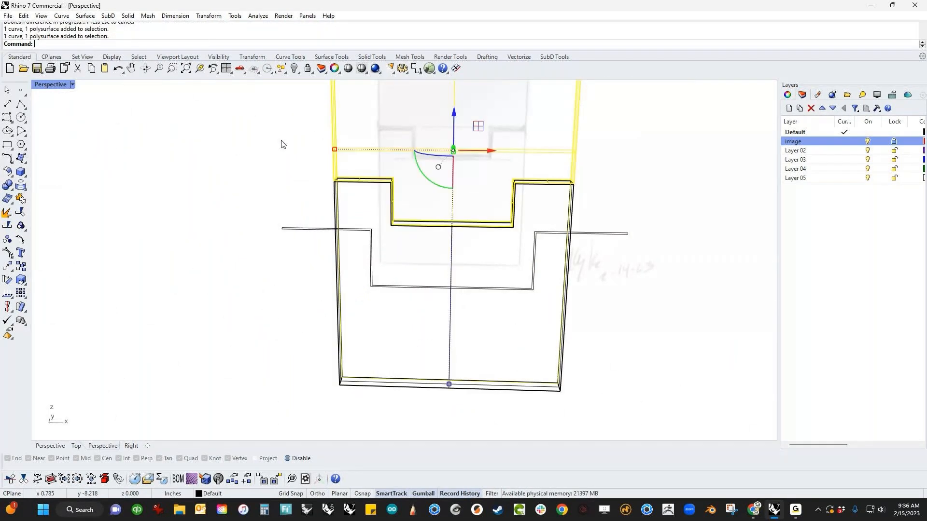
pyautogui.moveTo(309, 208); pyautogui.dragTo(247, 277)
pyautogui.press('Delete')
# Step: In the Right view, draw a circle about 0.15 inch in diameter on the panel's centreline, midway up the notch joint
pyautogui.keyDown('shift'); pyautogui.moveTo(262, 287); pyautogui.dragTo(463, 282, button='right'); pyautogui.keyUp('shift')
pyautogui.write('f')
pyautogui.press('Return')
pyautogui.write('r')
pyautogui.press('Return')
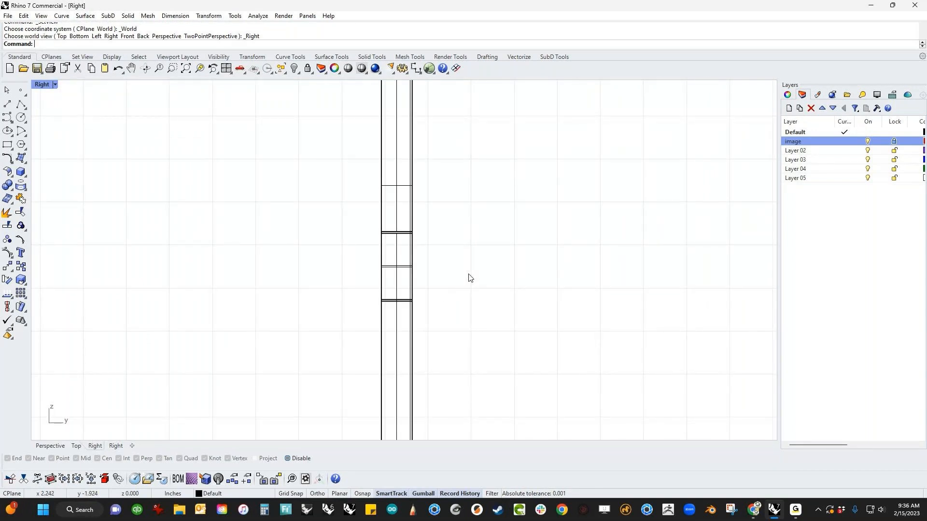
pyautogui.moveTo(460, 272); pyautogui.dragTo(312, 293)
pyautogui.click(502, 352)
pyautogui.moveTo(503, 352); pyautogui.dragTo(372, 328)
pyautogui.scroll(8, 407, 276)
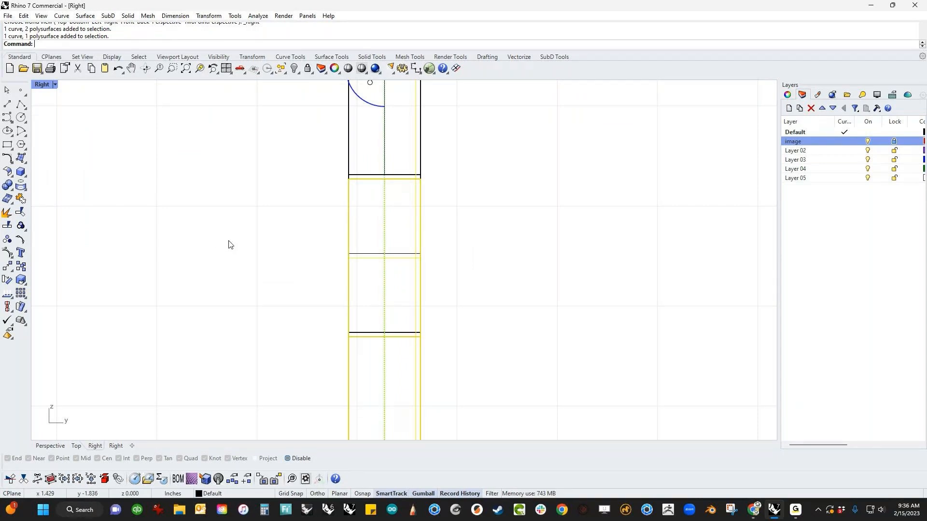
pyautogui.click(21, 117)
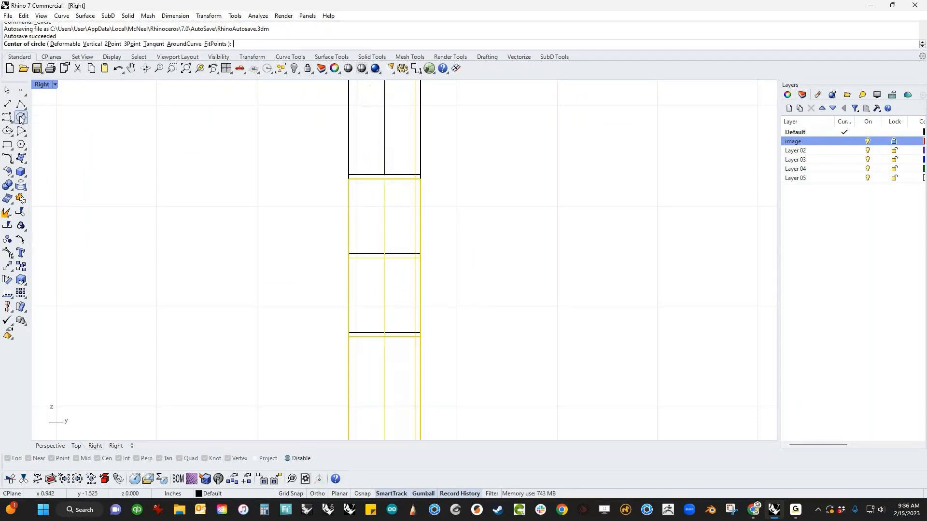
pyautogui.press('alt')
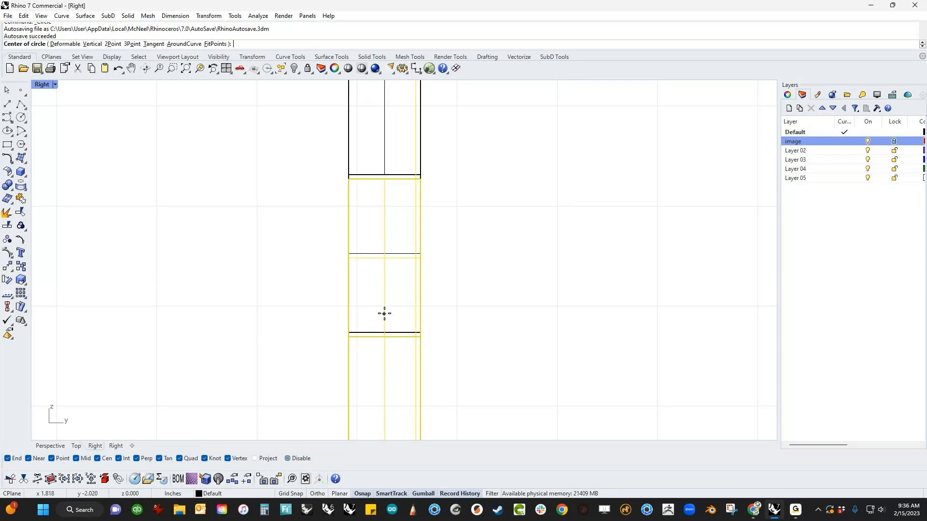
pyautogui.click(383, 257)
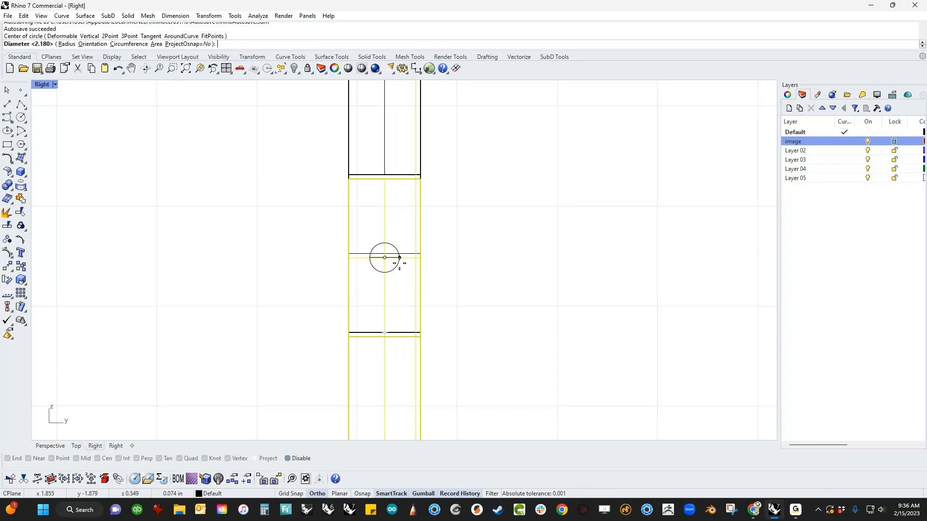
pyautogui.click(399, 263)
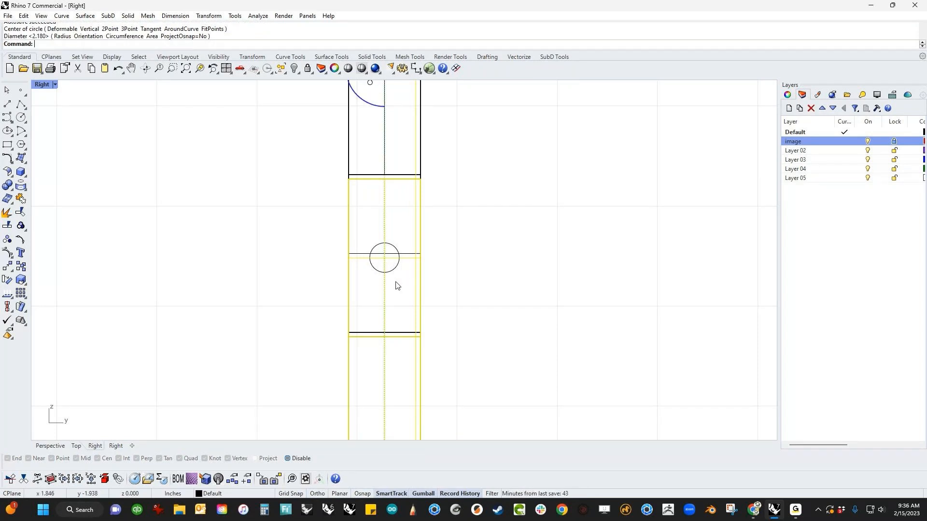
# Step: Move the circle sideways clear of the panel in the Perspective view and extrude it across past the opposite edge
pyautogui.hotkey('ctrl', 'F4')
pyautogui.moveTo(388, 236); pyautogui.dragTo(659, 372)
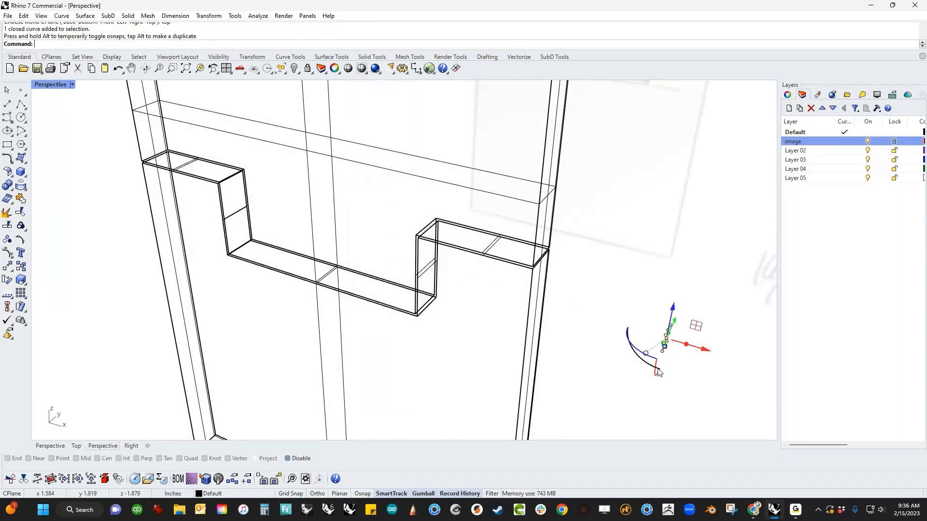
pyautogui.moveTo(686, 344); pyautogui.dragTo(115, 292)
pyautogui.keyDown('shift'); pyautogui.moveTo(129, 291); pyautogui.dragTo(154, 280, button='right'); pyautogui.keyUp('shift')
# Step: Cap both ends of the extruded rod running through the notch joint
pyautogui.click(112, 162)
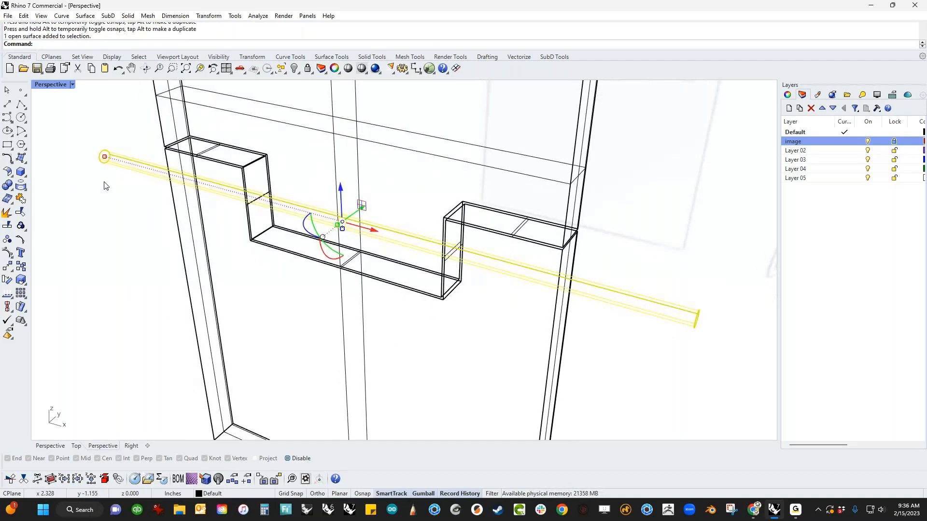
pyautogui.write('Cap')
pyautogui.press('Return')
pyautogui.moveTo(106, 186); pyautogui.dragTo(265, 301, button='right')
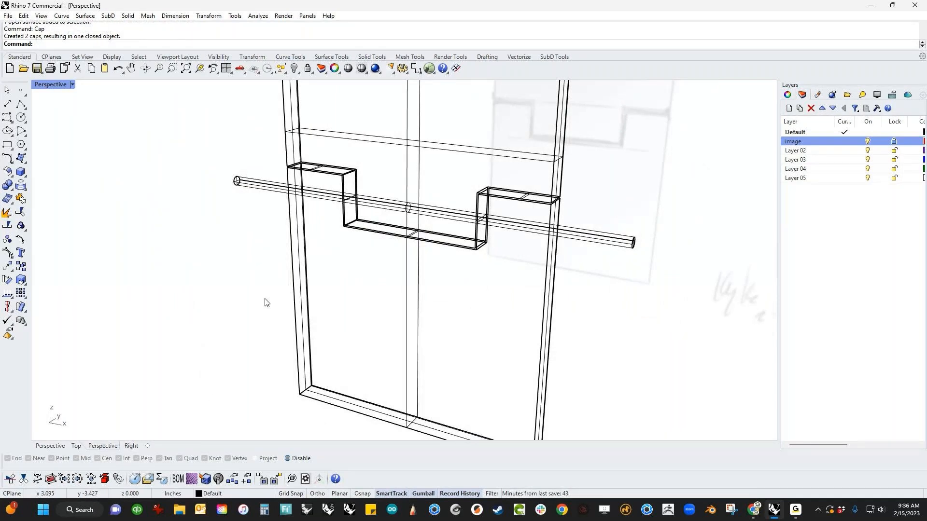
# Step: Subtract the rod from the upper and lower panel pieces with BooleanDifference, setting DeleteInput to No to keep the rod
pyautogui.middleClick(576, 302)
pyautogui.click(617, 288)
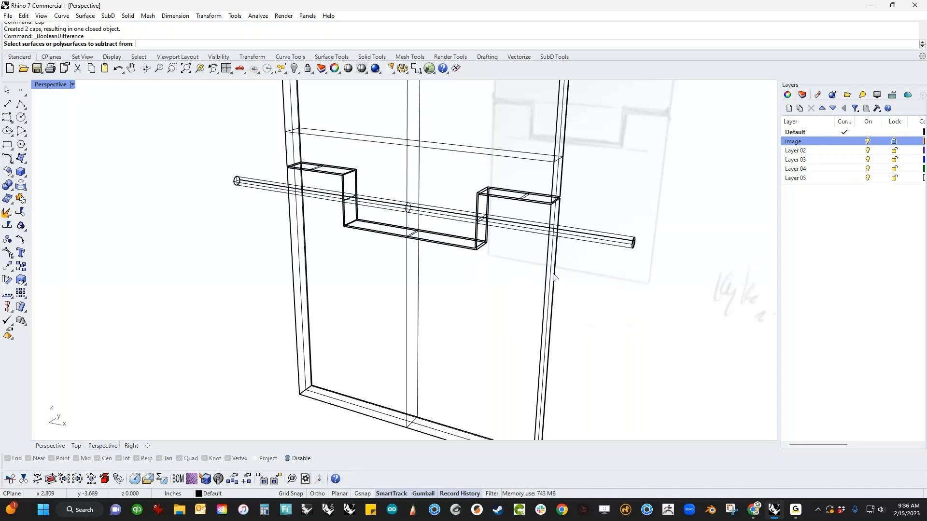
pyautogui.moveTo(584, 271); pyautogui.dragTo(521, 284)
pyautogui.press('Return')
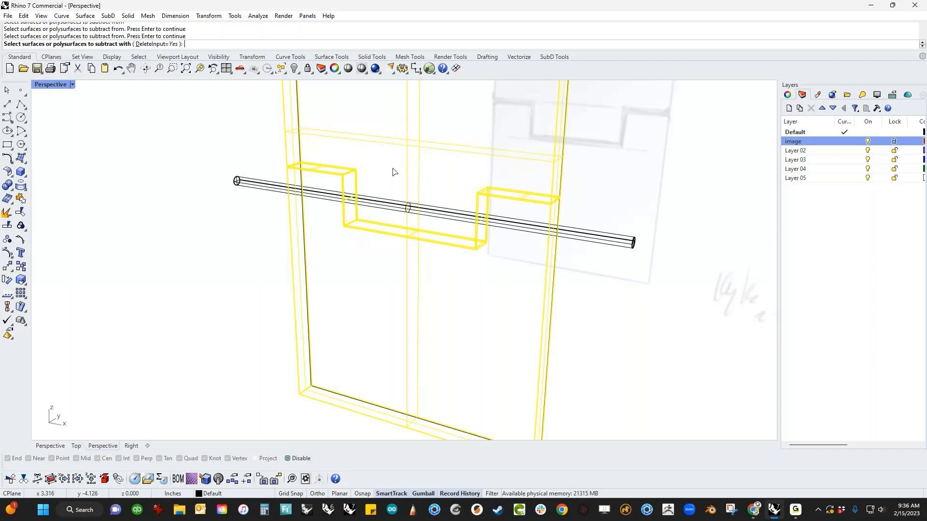
pyautogui.click(156, 44)
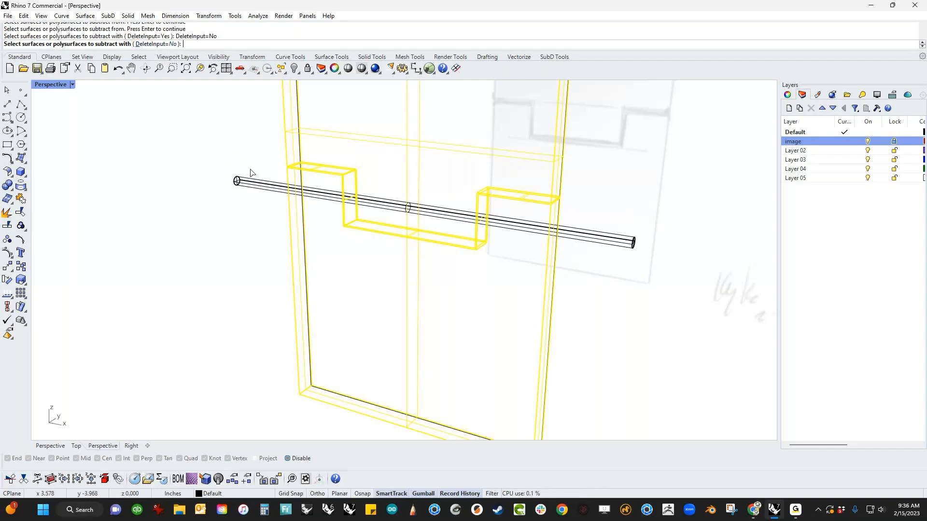
pyautogui.moveTo(250, 173); pyautogui.dragTo(235, 215)
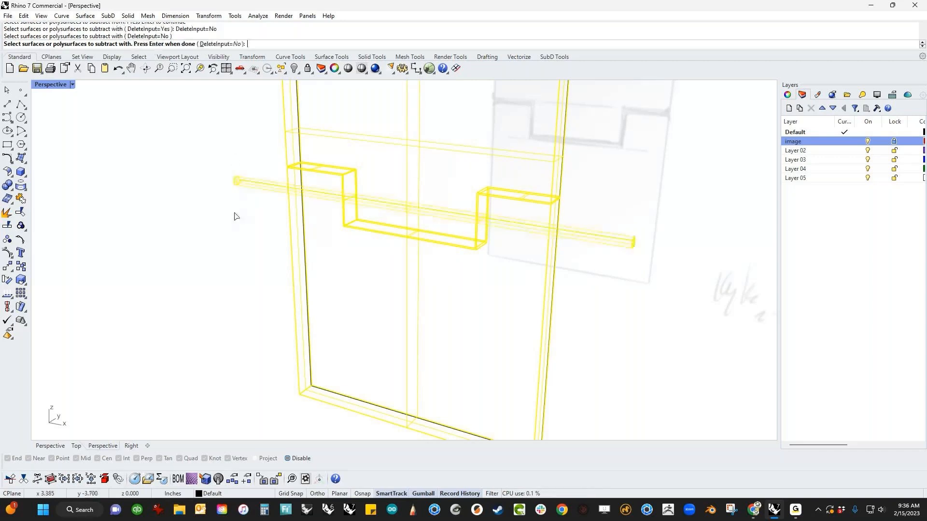
pyautogui.press('Return')
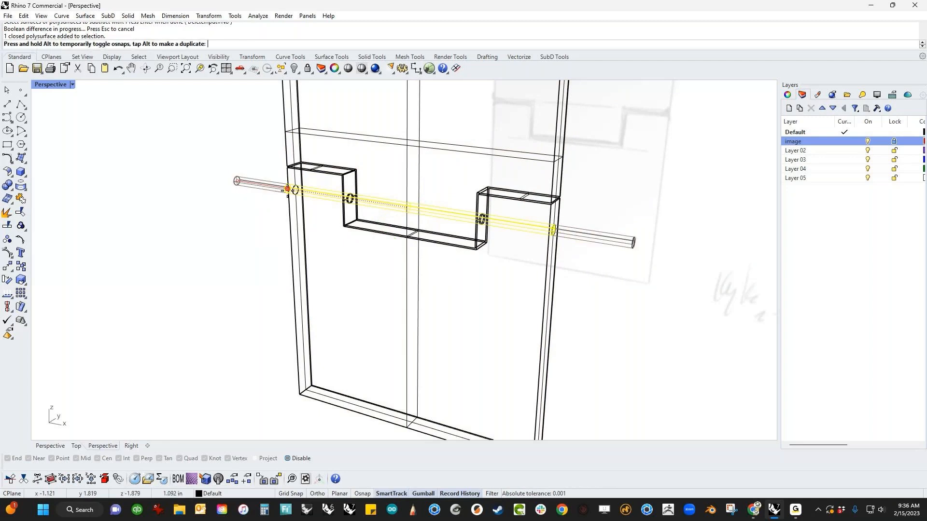
# Step: Shorten the rod along its length so it fits within the panel's width as a hinge pin
pyautogui.click(224, 248)
pyautogui.moveTo(223, 248); pyautogui.dragTo(389, 285, button='right')
pyautogui.scroll(3, 389, 284)
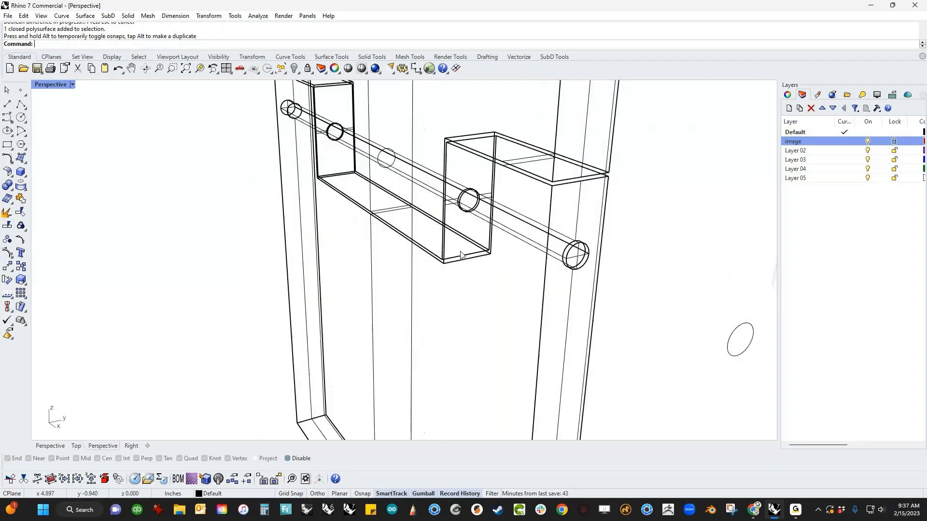
# Step: Isolate the lower panel piece by selecting it, inverting the selection and hiding everything else
pyautogui.click(568, 187)
pyautogui.click(673, 195)
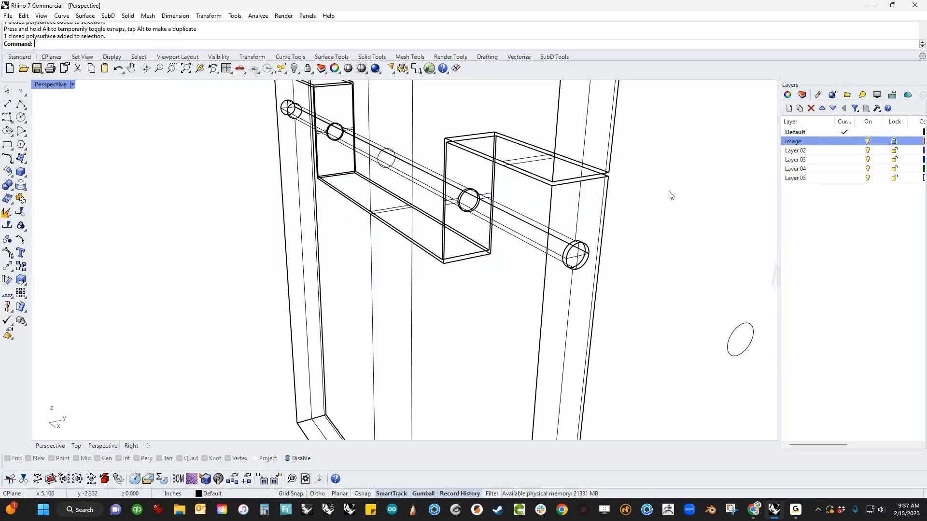
pyautogui.click(553, 203)
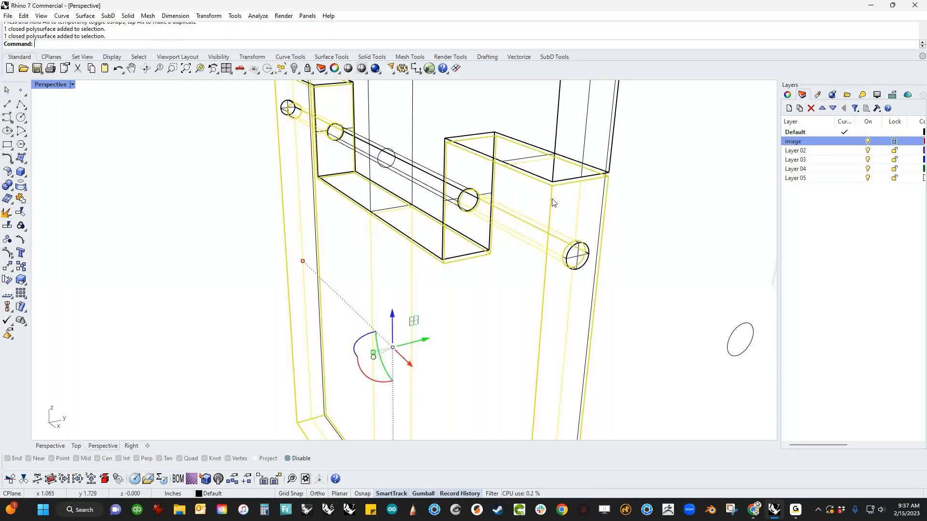
pyautogui.write('I')
pyautogui.press('Return')
pyautogui.hotkey('ctrl', 'h')
# Step: Pick the four long top edges of the lower piece's two raised hinge knuckles for FilletEdge
pyautogui.middleClick(555, 198)
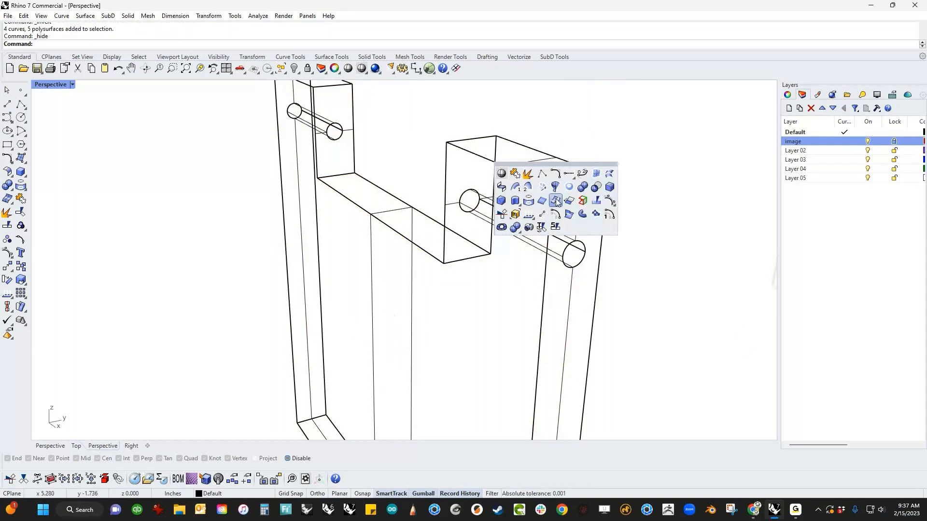
pyautogui.click(610, 189)
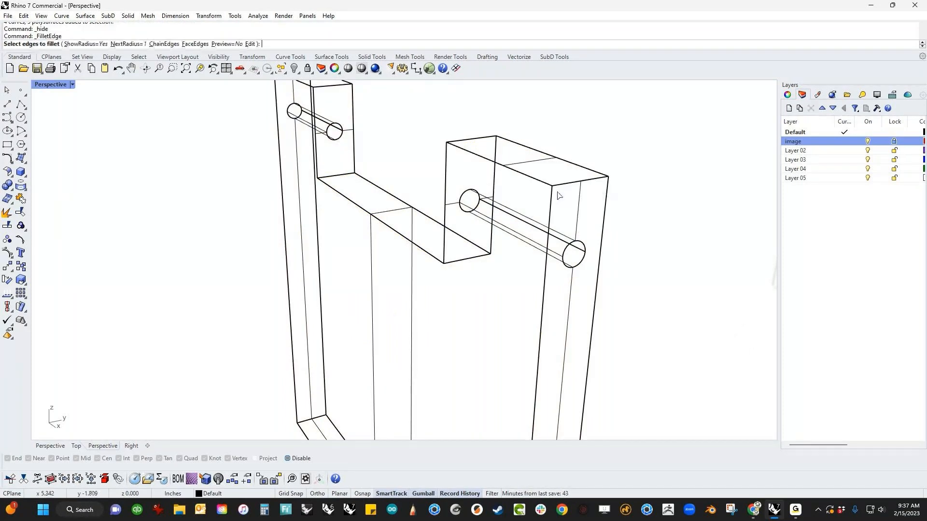
pyautogui.click(538, 180)
pyautogui.click(533, 149)
pyautogui.keyDown('shift'); pyautogui.moveTo(298, 85); pyautogui.dragTo(317, 159, button='right'); pyautogui.keyUp('shift')
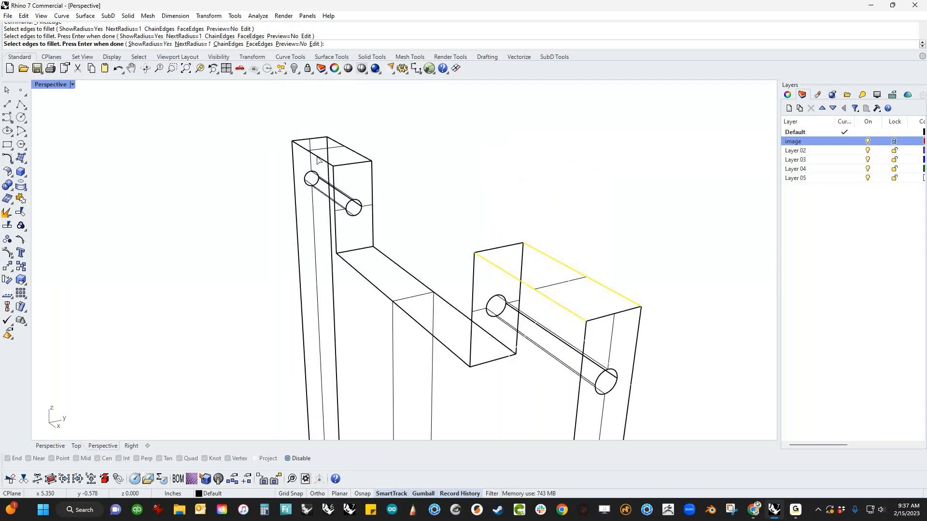
pyautogui.click(316, 158)
pyautogui.click(363, 158)
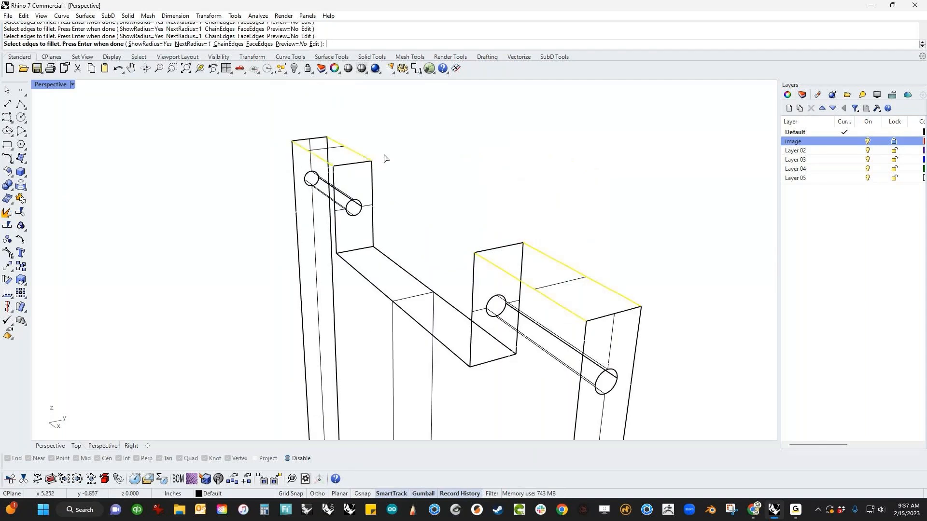
pyautogui.press('Return')
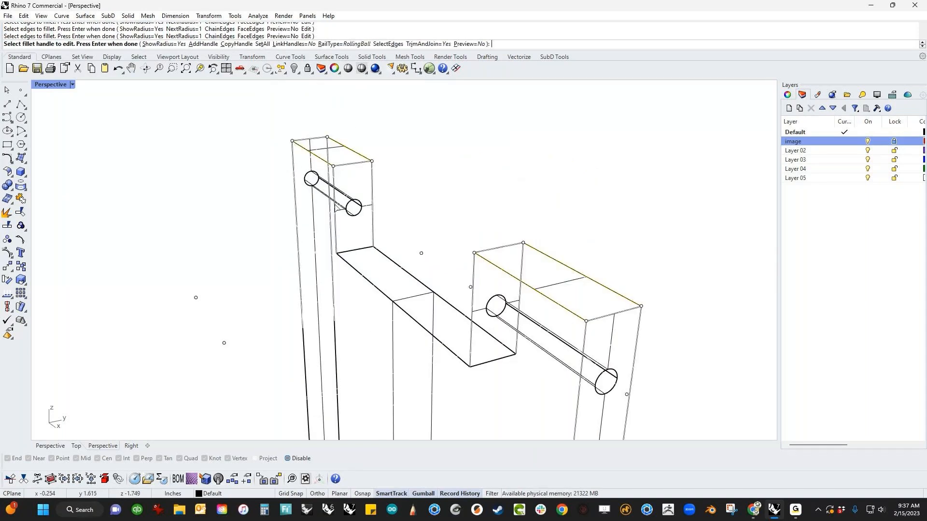
# Step: Turn on the fillet preview and set the radius of all fillet handles on the knuckles to 0.2
pyautogui.click(476, 45)
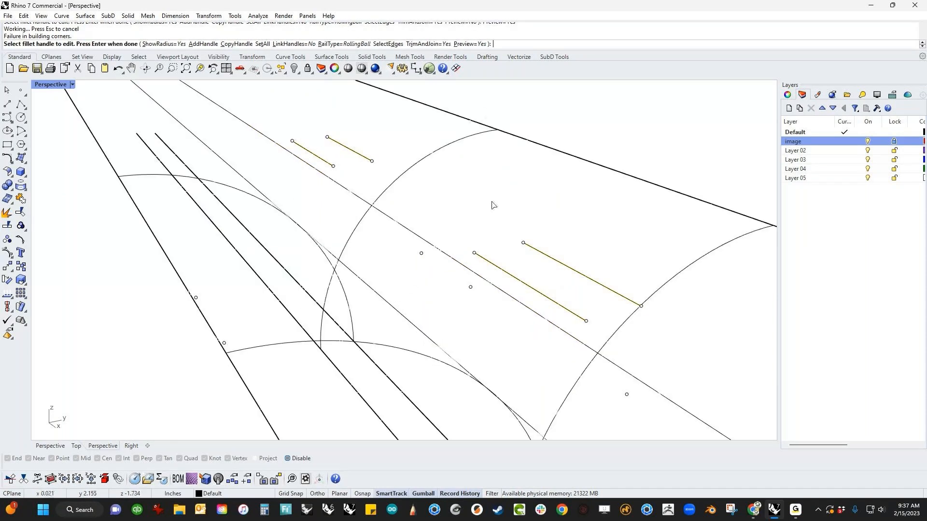
pyautogui.scroll(-5, 493, 206)
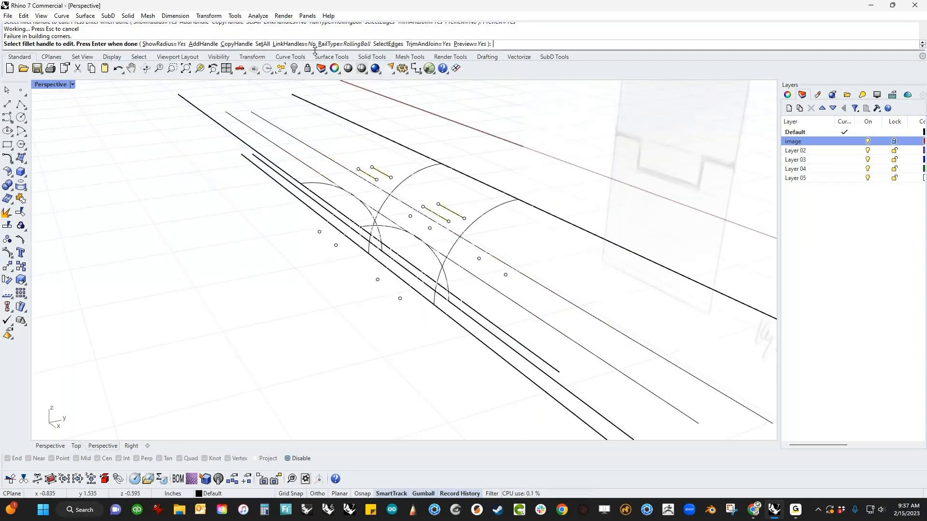
pyautogui.click(264, 44)
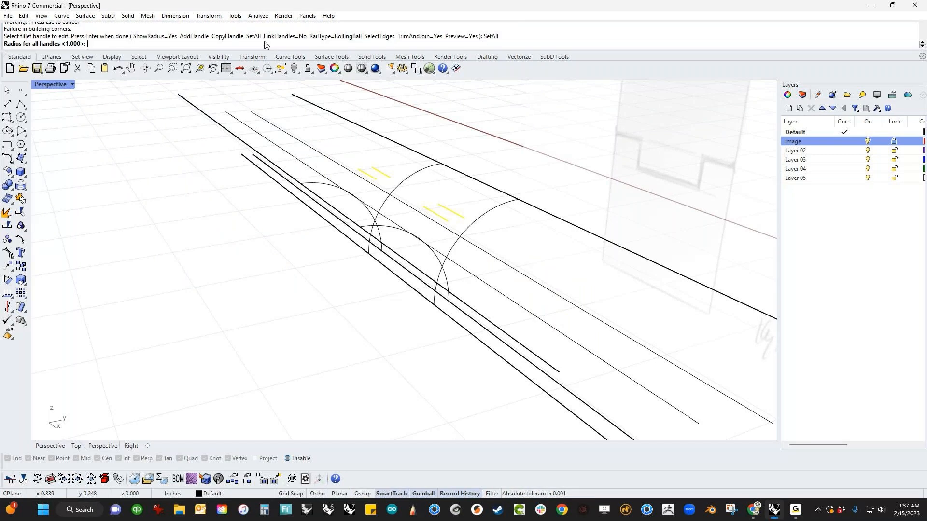
pyautogui.write('1.2')
pyautogui.press('Return')
pyautogui.moveTo(289, 217); pyautogui.dragTo(340, 267, button='right')
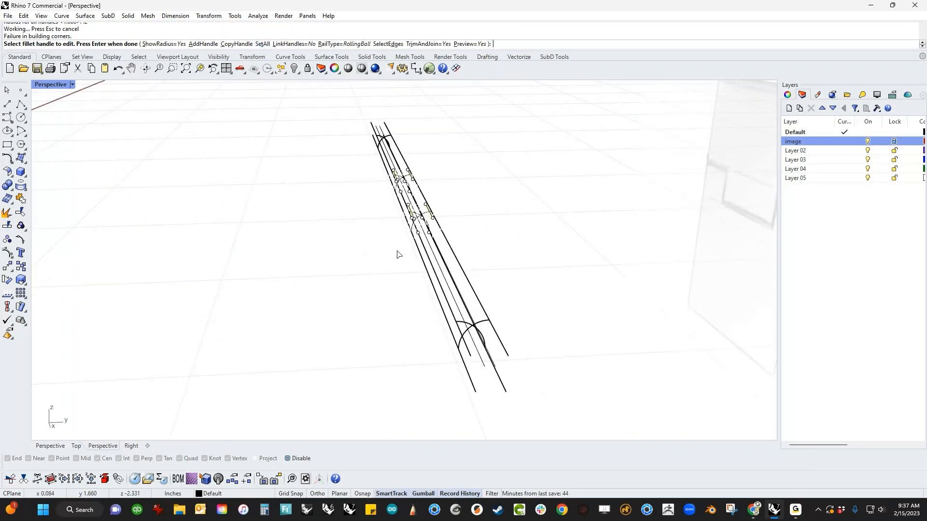
pyautogui.scroll(5, 397, 255)
# Step: Reduce the radius of all knuckle fillet handles to 0.08
pyautogui.click(263, 44)
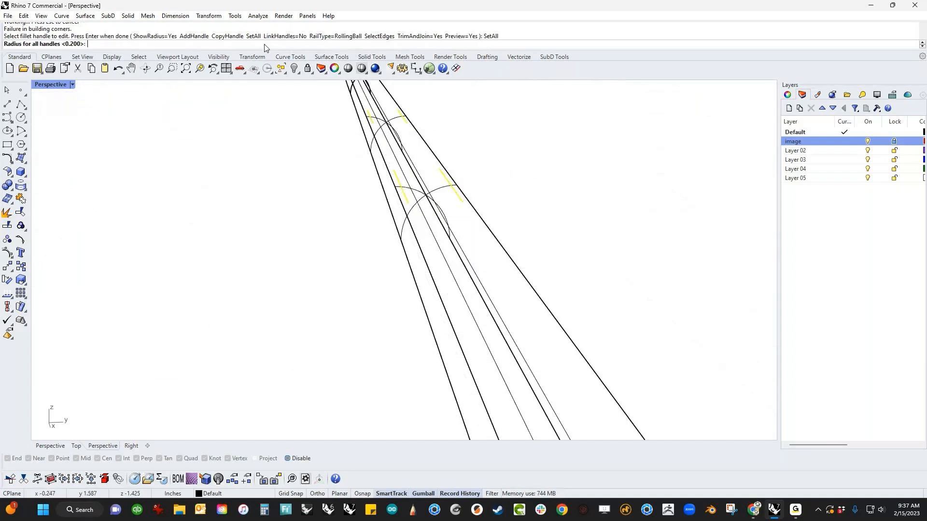
pyautogui.press('Return')
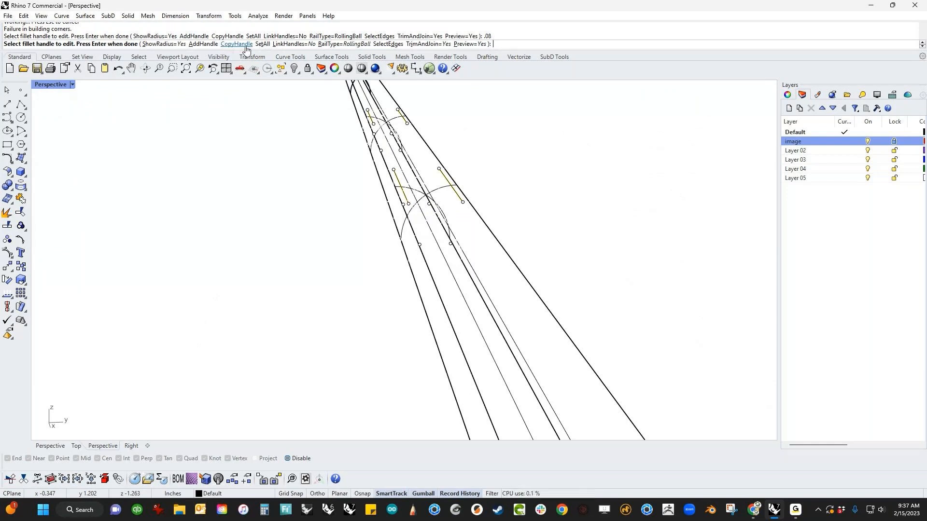
pyautogui.click(263, 44)
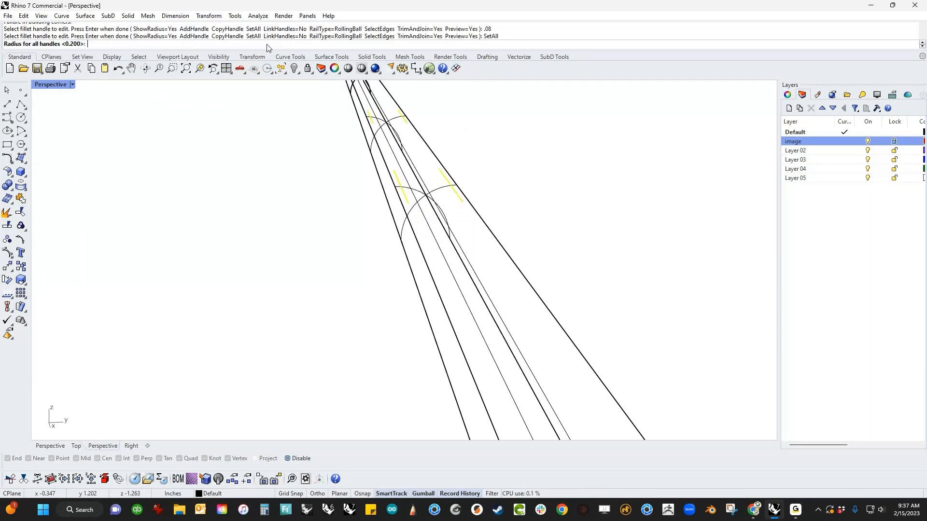
pyautogui.write('.08')
pyautogui.press('Return')
pyautogui.scroll(-5, 310, 200)
pyautogui.scroll(8, 385, 244)
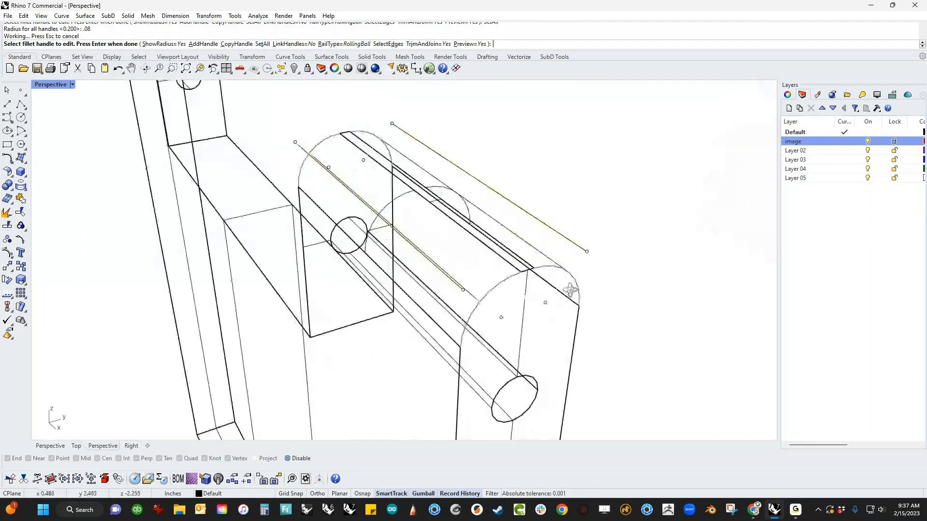
pyautogui.moveTo(564, 280); pyautogui.dragTo(574, 284, button='right')
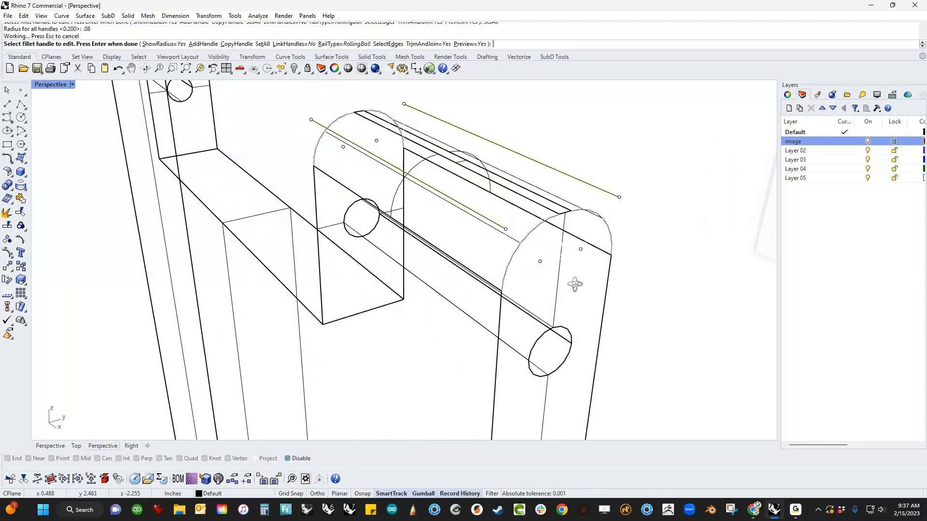
pyautogui.scroll(3, 570, 227)
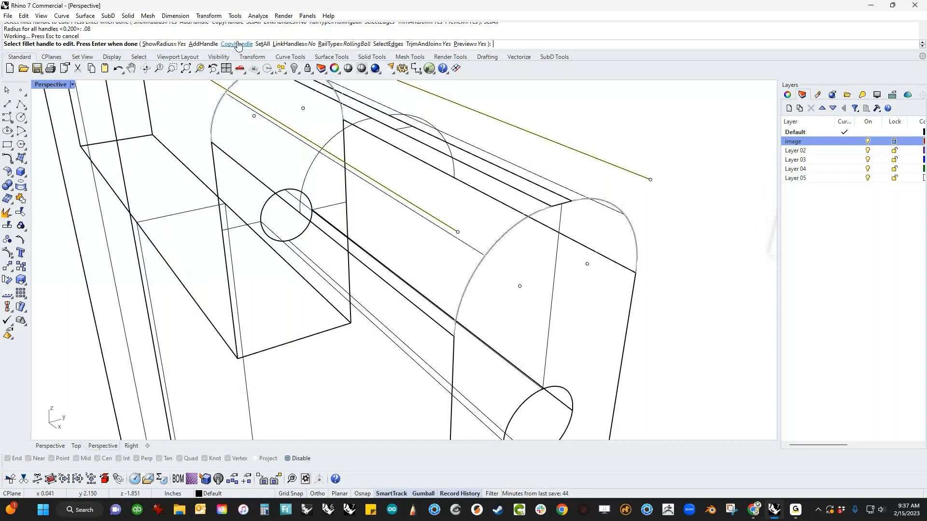
# Step: Refine the radius of all knuckle fillet handles to 0.085 and finally 0.087, and apply the fillets
pyautogui.click(262, 44)
pyautogui.write('.085')
pyautogui.press('Return')
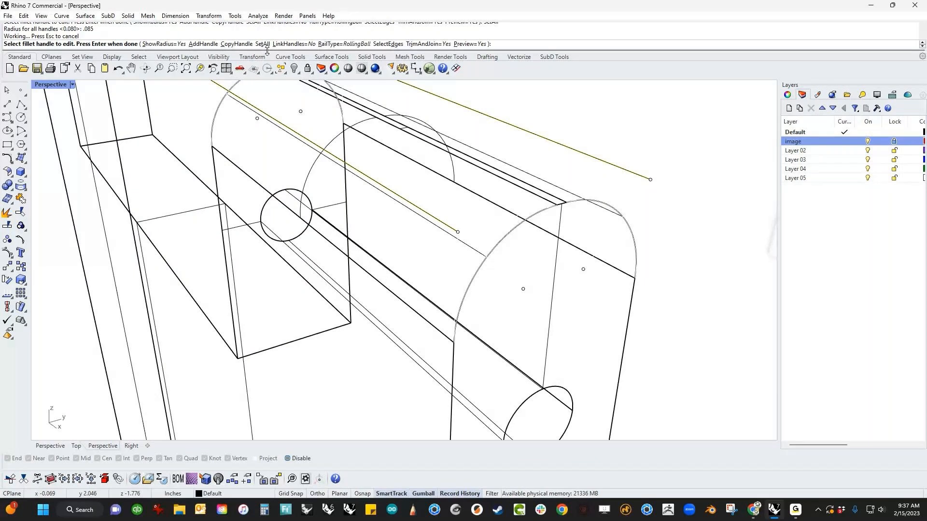
pyautogui.click(262, 44)
pyautogui.write('.087')
pyautogui.press('Return')
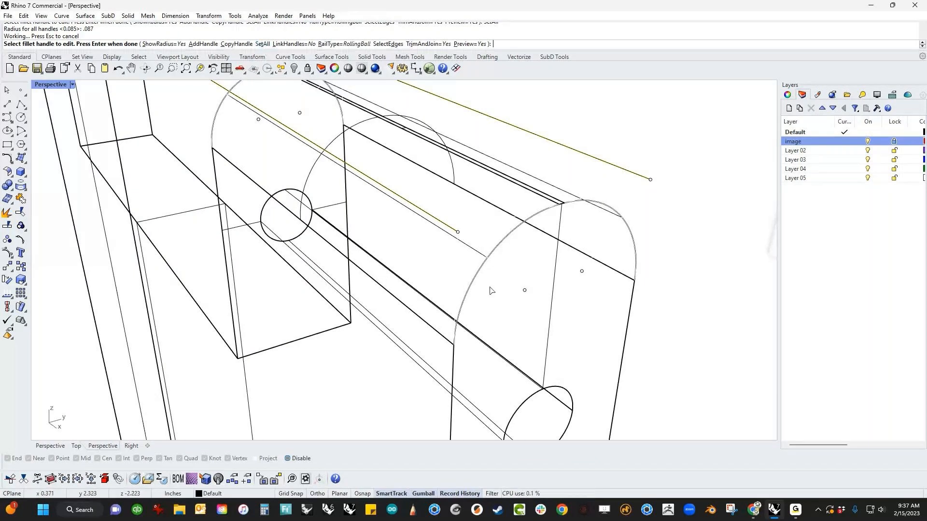
pyautogui.scroll(-5, 490, 290)
pyautogui.press('Return')
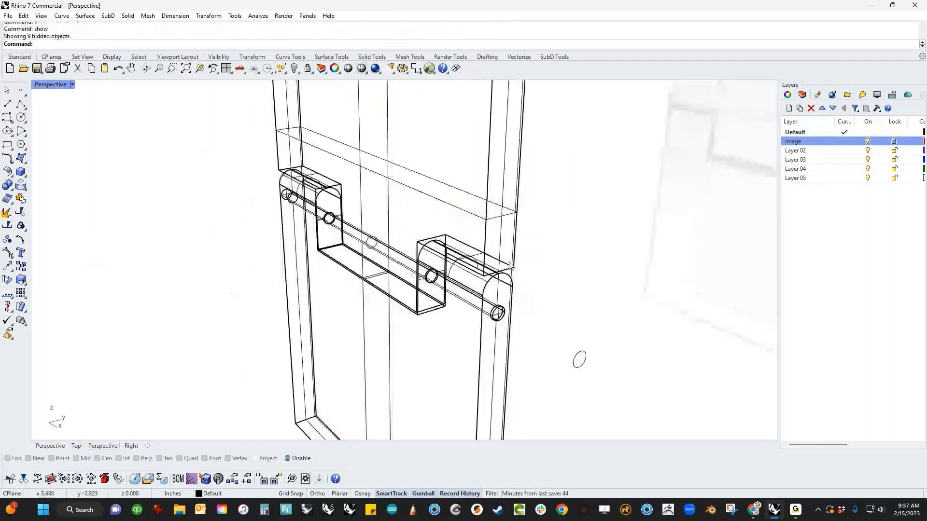
# Step: Show the hidden objects and isolate the upper panel piece by inverting its selection and hiding everything else
pyautogui.moveTo(510, 264); pyautogui.dragTo(510, 321, button='right')
pyautogui.moveTo(435, 303); pyautogui.dragTo(547, 335, button='right')
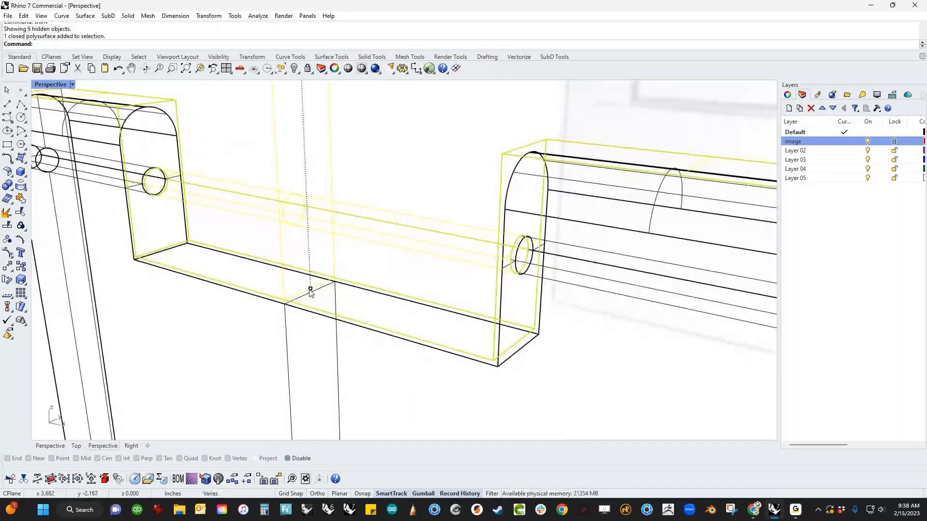
pyautogui.hotkey('ctrl', 'h')
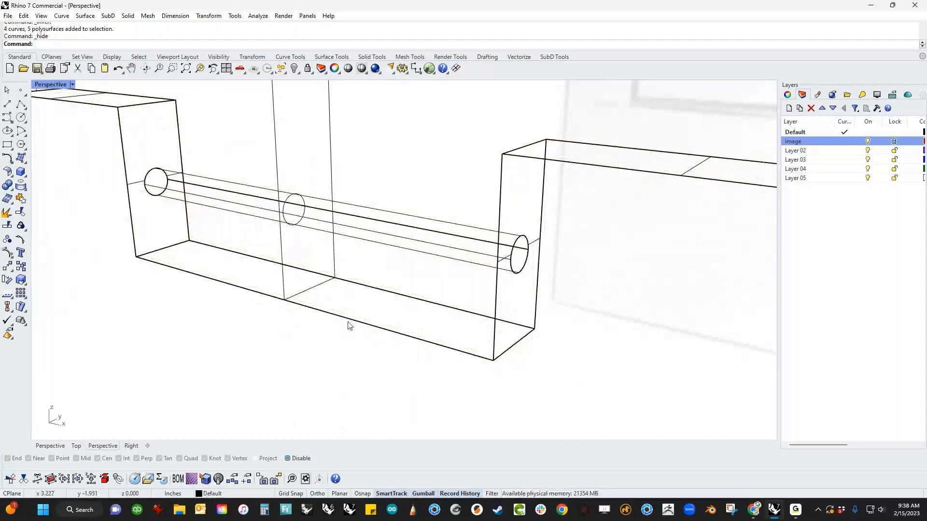
# Step: Fillet the two long bottom edges of the upper piece's center hinge knuckle with a 0.087 radius
pyautogui.middleClick(349, 325)
pyautogui.click(399, 312)
pyautogui.click(393, 331)
pyautogui.click(432, 303)
pyautogui.press('Return')
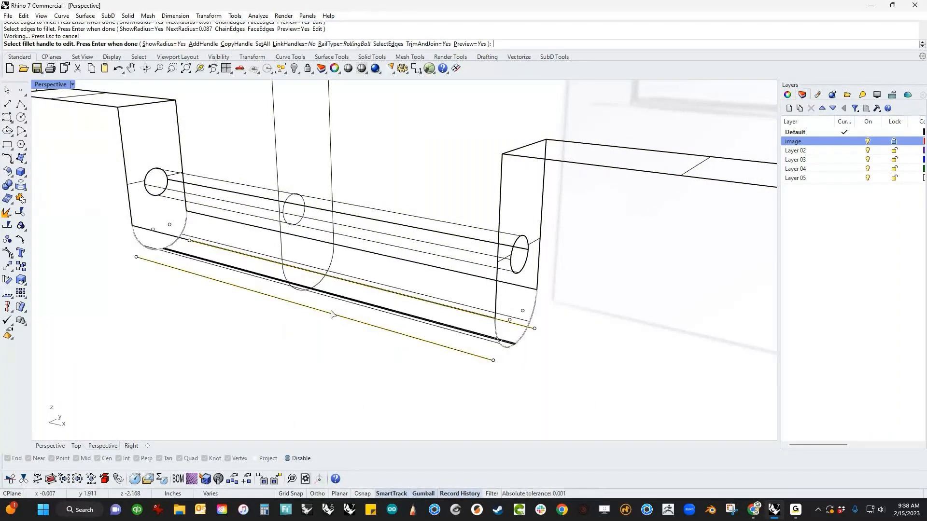
pyautogui.moveTo(301, 167); pyautogui.dragTo(345, 314, button='right')
pyautogui.press('Return')
# Step: Show all hidden objects and check how the rounded knuckles fit together at the hinge joint
pyautogui.write('show')
pyautogui.press('Return')
pyautogui.scroll(6, 319, 335)
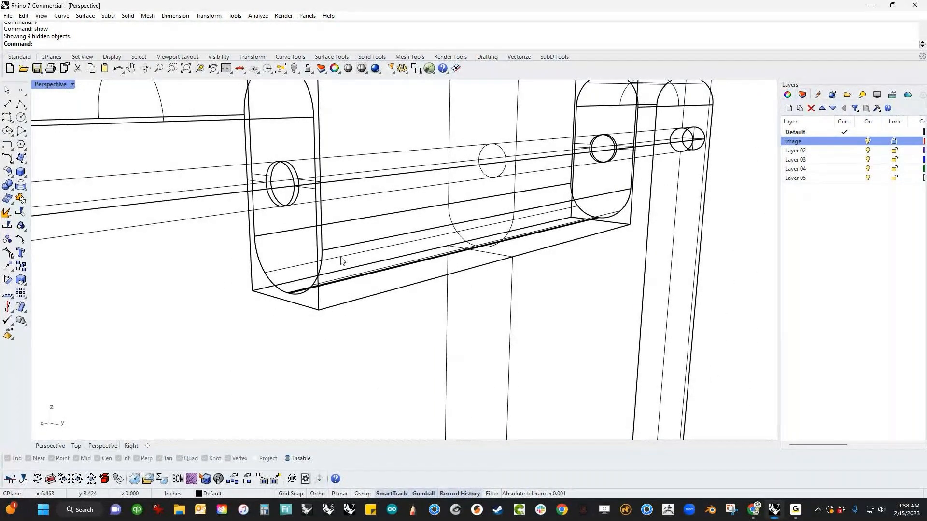
pyautogui.scroll(-10, 353, 260)
pyautogui.moveTo(356, 258); pyautogui.dragTo(485, 356, button='right')
pyautogui.scroll(-2, 534, 320)
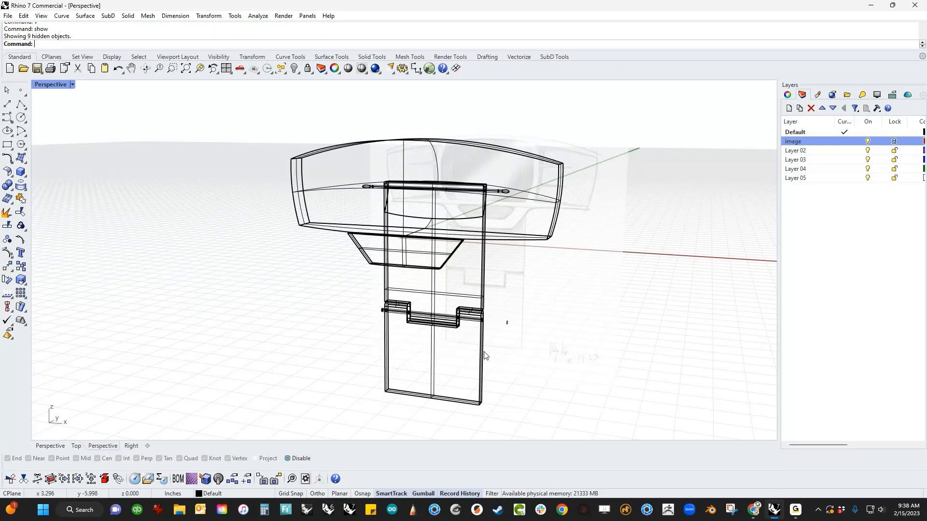
# Step: Shorten the protruding hinge pin along its length in two adjustments so its ends fit the panel's width
pyautogui.scroll(8, 382, 351)
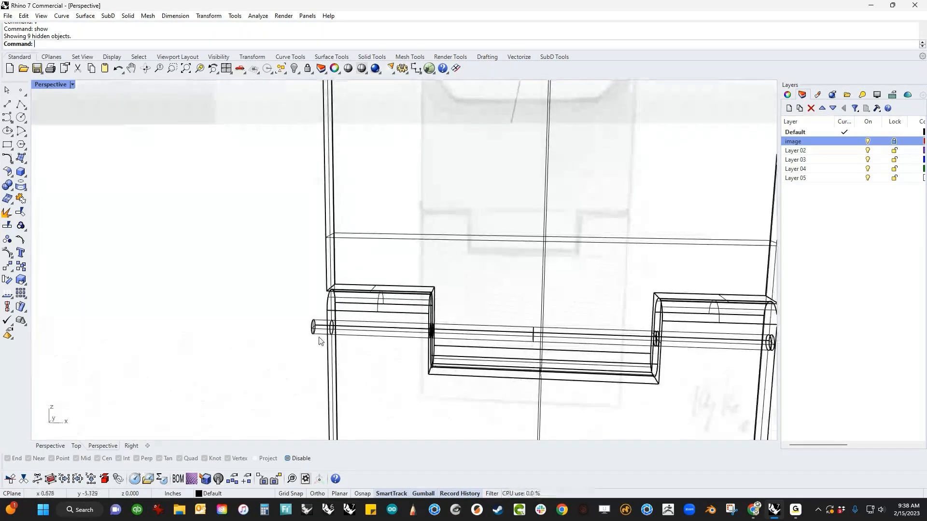
pyautogui.click(318, 340)
pyautogui.moveTo(321, 340); pyautogui.dragTo(541, 376)
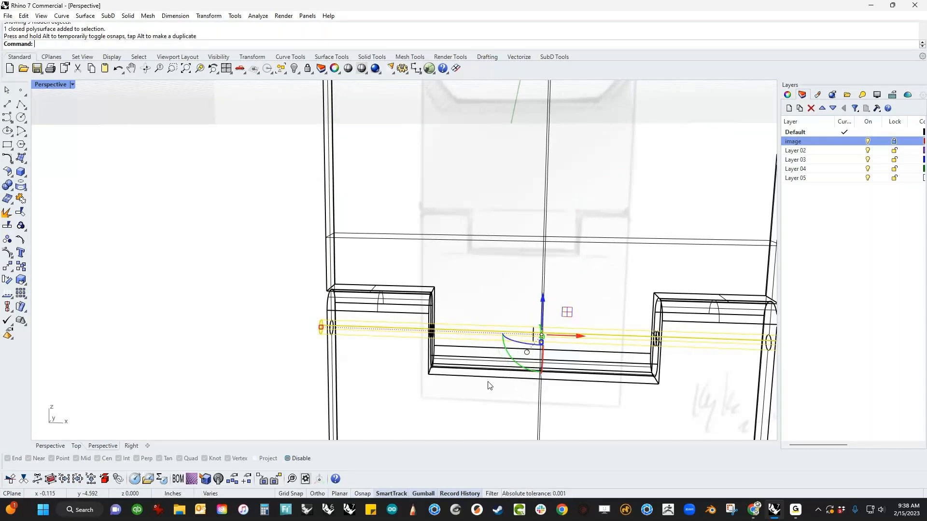
pyautogui.scroll(-4, 244, 236)
pyautogui.moveTo(358, 335)
pyautogui.mouseDown(button='right')
pyautogui.moveTo(335, 335)
pyautogui.moveTo(352, 340)
pyautogui.mouseUp(button='right')
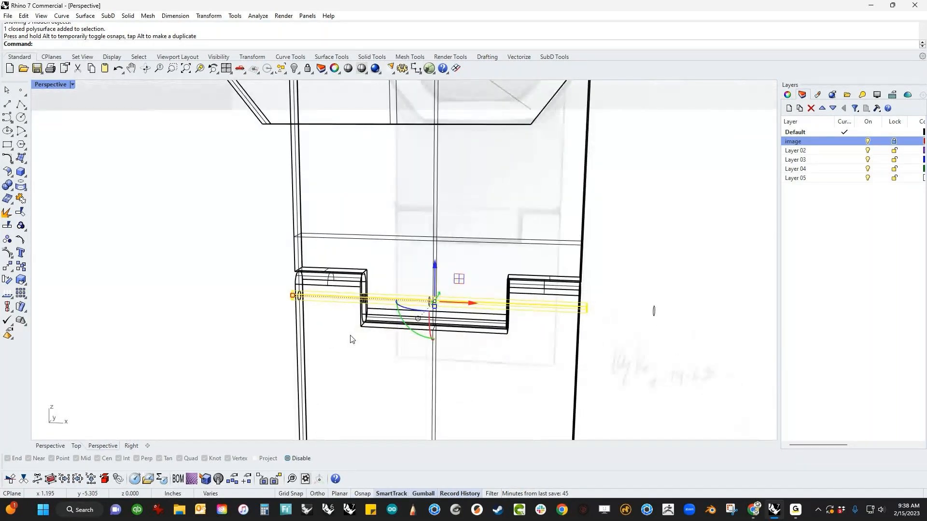
pyautogui.scroll(8, 286, 294)
pyautogui.moveTo(304, 299); pyautogui.dragTo(320, 299)
pyautogui.scroll(-8, 295, 309)
pyautogui.keyDown('shift'); pyautogui.moveTo(309, 343); pyautogui.dragTo(341, 292, button='right'); pyautogui.keyUp('shift')
pyautogui.scroll(-8, 326, 332)
pyautogui.moveTo(347, 335); pyautogui.dragTo(318, 353, button='right')
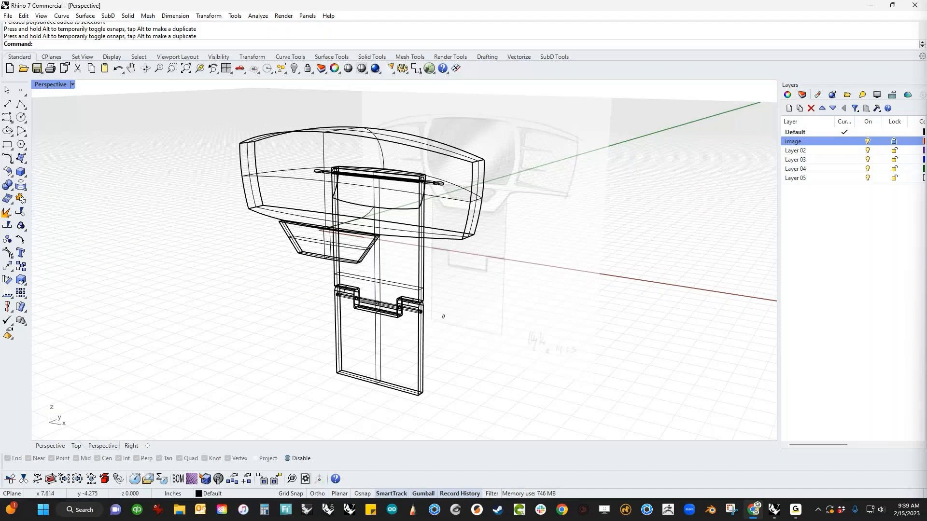
# Step: Switch to the browser's Rhino Downloads page, examine the Work-in-Progress section for Windows and close the page
pyautogui.moveTo(926, 29); pyautogui.dragTo(439, 21)
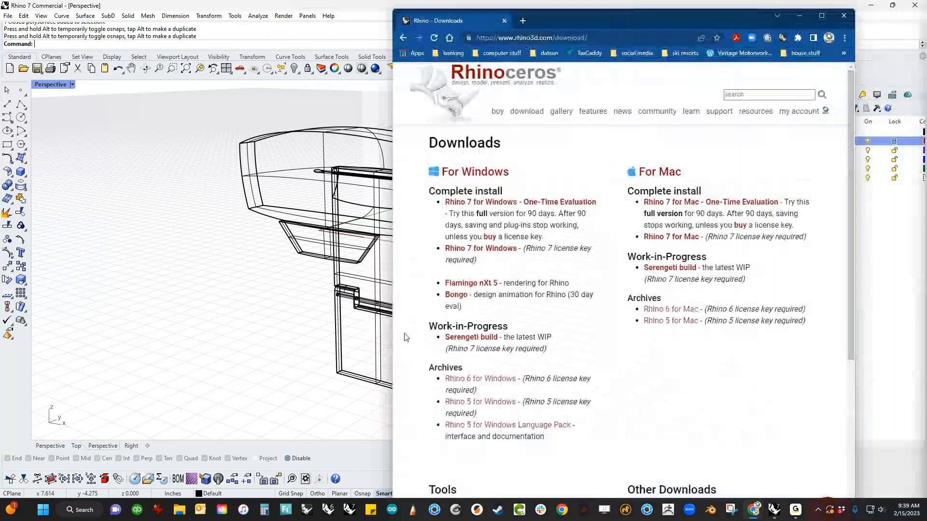
pyautogui.moveTo(546, 352); pyautogui.dragTo(428, 327)
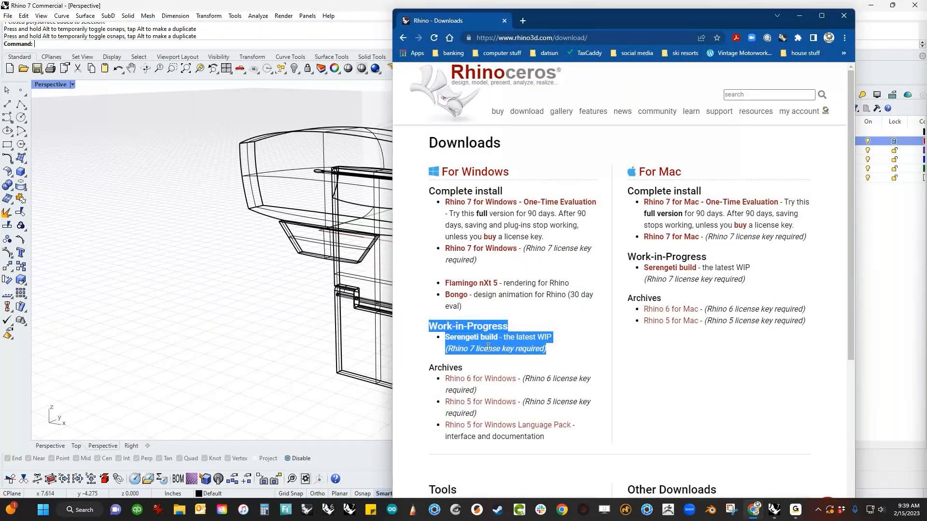
pyautogui.click(844, 16)
# Step: Shade the viewport, select the upper panel piece and relocate its gumball origin to the upper pivot rod with GumballRelocate
pyautogui.moveTo(538, 252)
pyautogui.mouseDown(button='right')
pyautogui.moveTo(547, 302)
pyautogui.moveTo(519, 320)
pyautogui.moveTo(427, 358)
pyautogui.moveTo(381, 347)
pyautogui.moveTo(401, 314)
pyautogui.moveTo(397, 324)
pyautogui.mouseUp(button='right')
pyautogui.hotkey('ctrl', 'alt', 's')
pyautogui.click(394, 319)
pyautogui.write('gr')
pyautogui.press('Return')
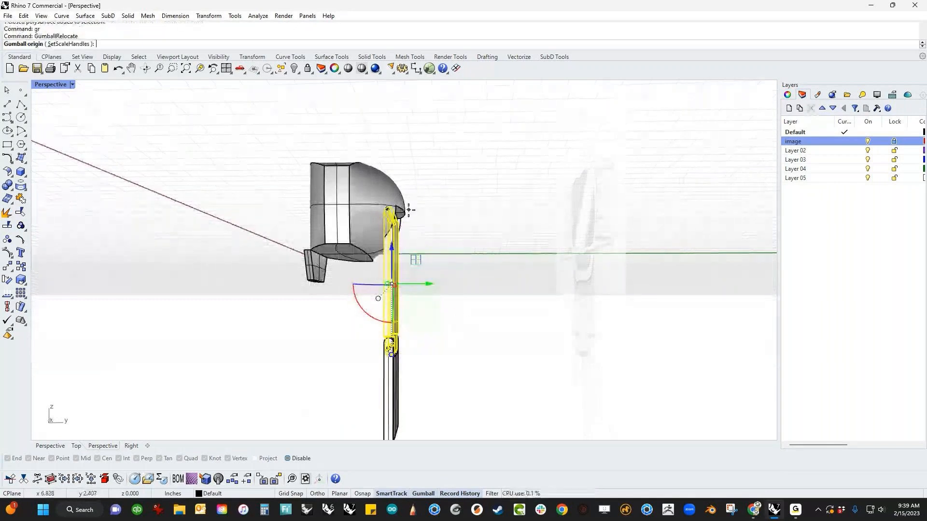
pyautogui.scroll(5, 408, 209)
pyautogui.press('alt')
pyautogui.scroll(5, 335, 227)
pyautogui.scroll(-2, 332, 223)
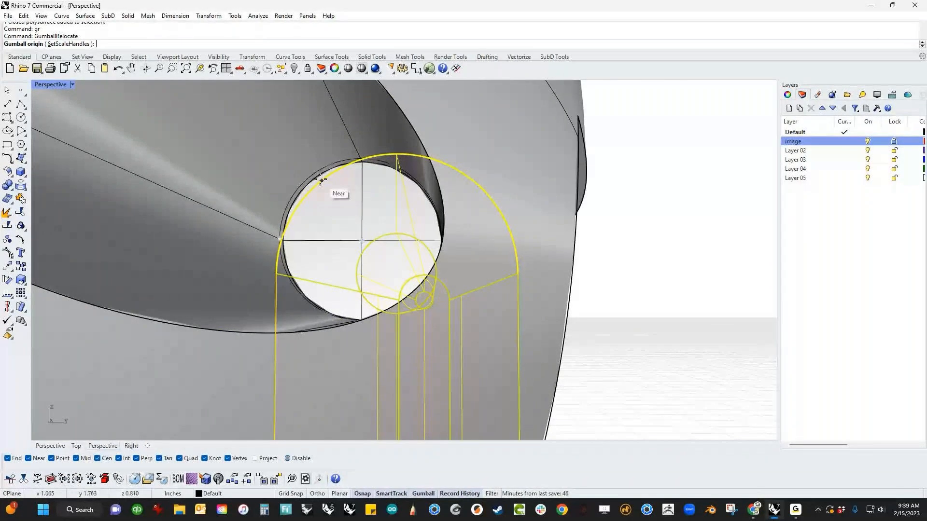
pyautogui.click(304, 184)
pyautogui.press('Return')
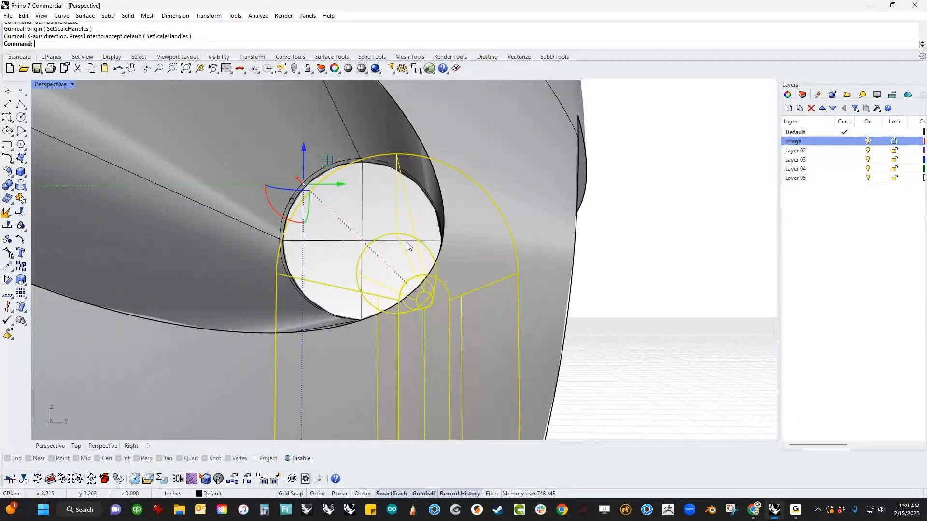
# Step: Try rotating the upper panel piece about the upper pivot, undo the rotation and deselect the piece
pyautogui.scroll(-4, 415, 251)
pyautogui.moveTo(424, 256); pyautogui.dragTo(475, 344, button='right')
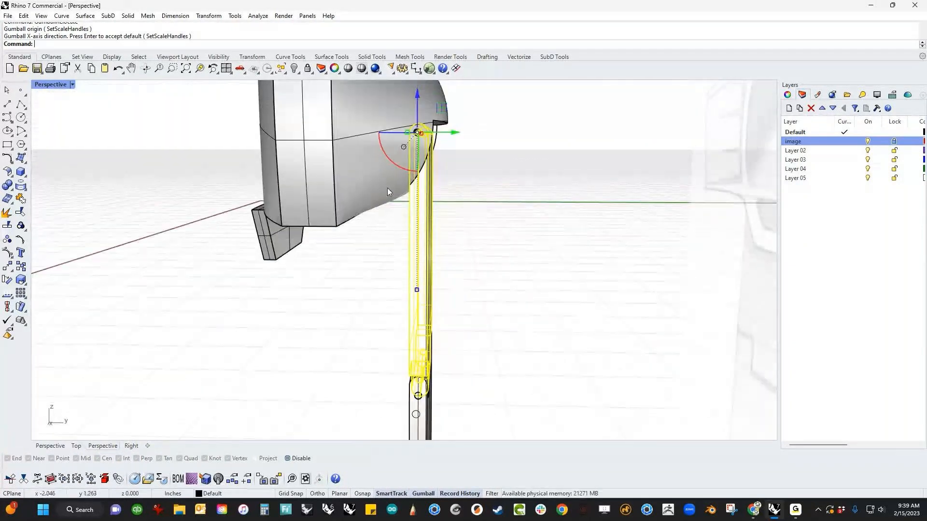
pyautogui.moveTo(402, 166); pyautogui.dragTo(437, 173)
pyautogui.hotkey('ctrl', 'z')
pyautogui.click(358, 333)
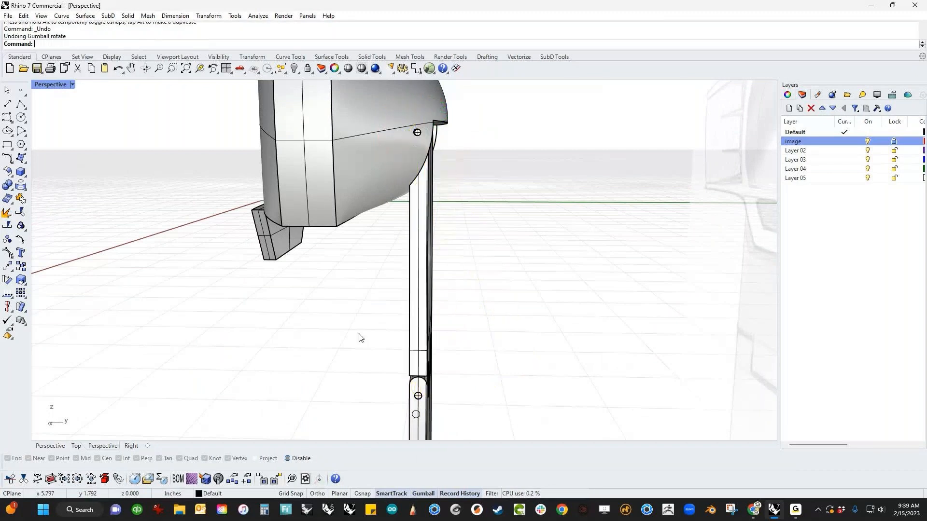
# Step: Select the lower panel piece and relocate its gumball origin to the center of the hinge pin
pyautogui.keyDown('shift'); pyautogui.moveTo(388, 378); pyautogui.dragTo(420, 302, button='right'); pyautogui.keyUp('shift')
pyautogui.keyDown('shift'); pyautogui.moveTo(462, 349); pyautogui.dragTo(468, 290, button='right'); pyautogui.keyUp('shift')
pyautogui.moveTo(478, 298); pyautogui.dragTo(424, 344)
pyautogui.scroll(5, 474, 269)
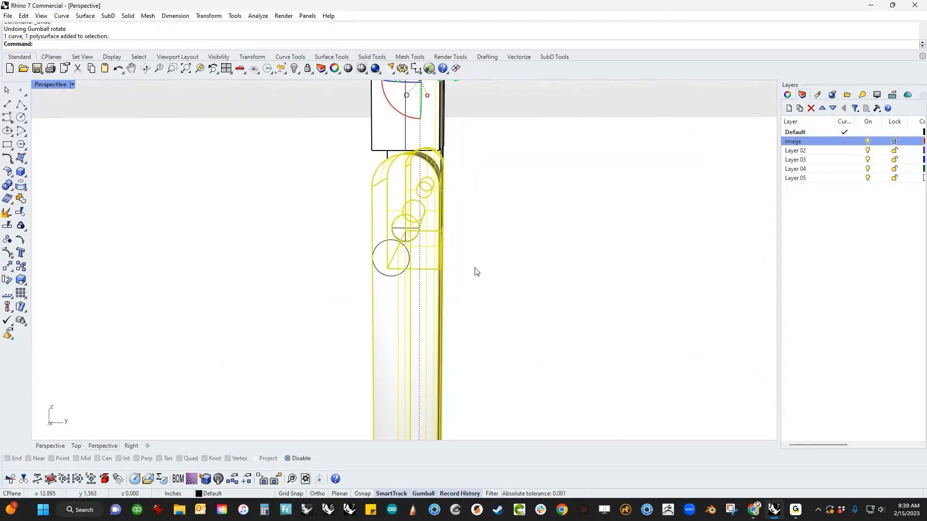
pyautogui.write('gr')
pyautogui.press('Return')
pyautogui.scroll(5, 415, 219)
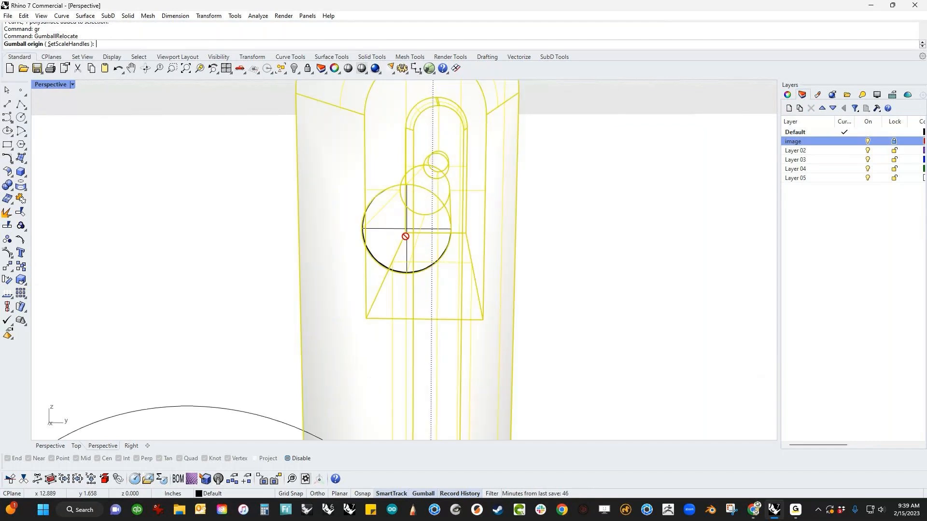
pyautogui.click(376, 259)
pyautogui.press('Return')
# Step: Try swinging the lower panel piece about the hinge pin, undo the rotation and clear the selection
pyautogui.scroll(-6, 383, 258)
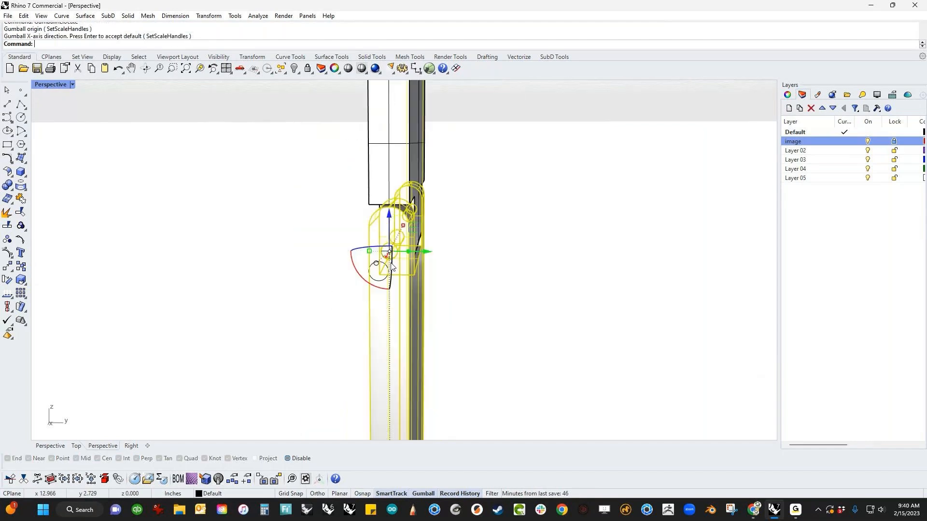
pyautogui.moveTo(369, 286)
pyautogui.mouseDown()
pyautogui.moveTo(351, 267)
pyautogui.moveTo(368, 292)
pyautogui.moveTo(327, 265)
pyautogui.moveTo(358, 296)
pyautogui.mouseUp()
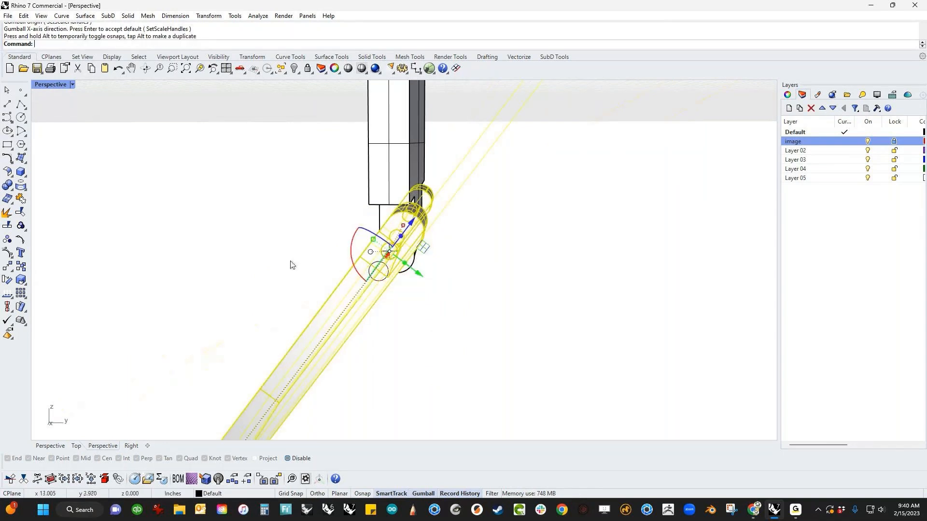
pyautogui.scroll(-5, 292, 263)
pyautogui.hotkey('ctrl', 'z')
pyautogui.press('Escape')
pyautogui.moveTo(401, 311); pyautogui.dragTo(434, 309, button='right')
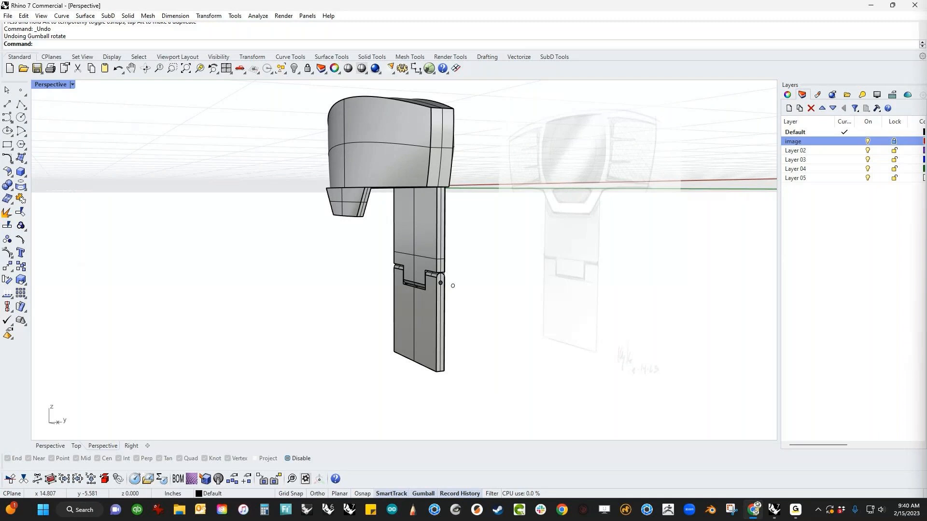
# Step: Switch to the browser window showing the Rhinoceros3d YouTube channel
pyautogui.moveTo(925, 89); pyautogui.dragTo(496, 42)
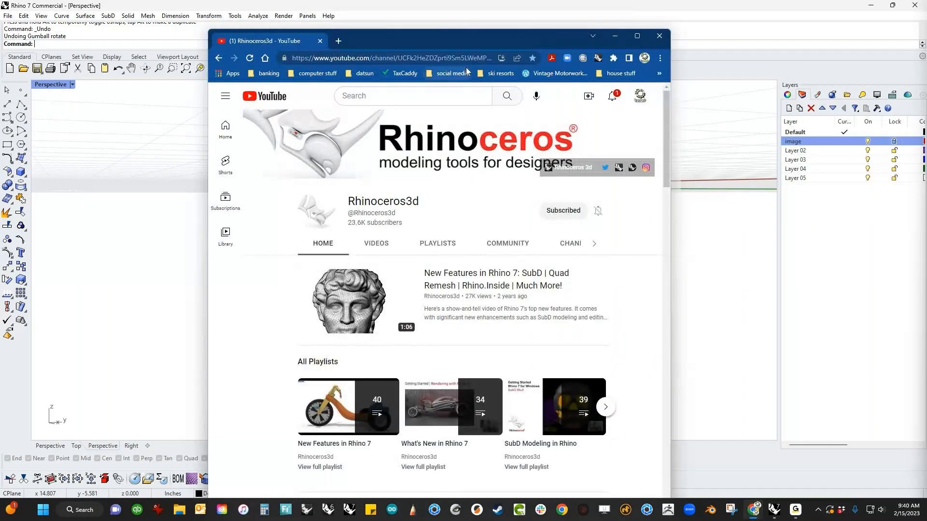
# Step: Browse the Rhinoceros3d channel's playlists, including SubD modeling and getting started videos, and close the browser window
pyautogui.scroll(-15, 533, 293)
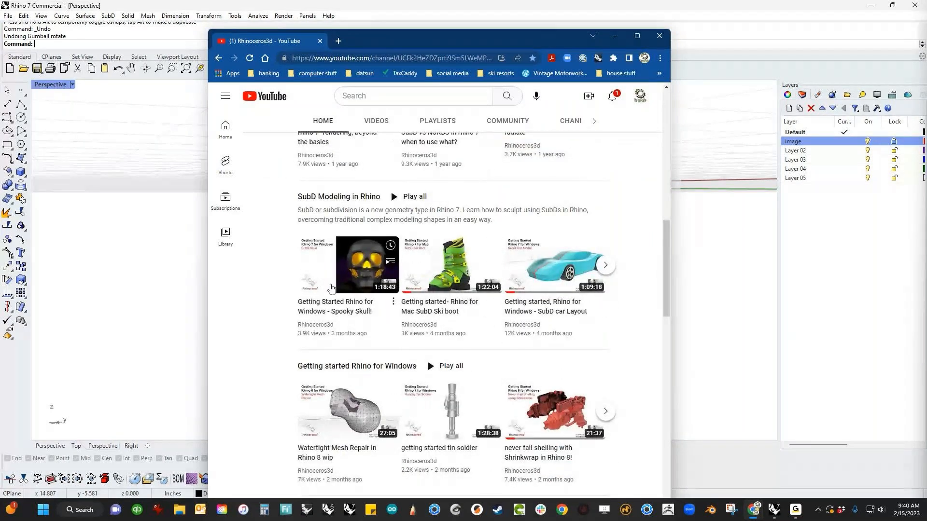
pyautogui.click(658, 36)
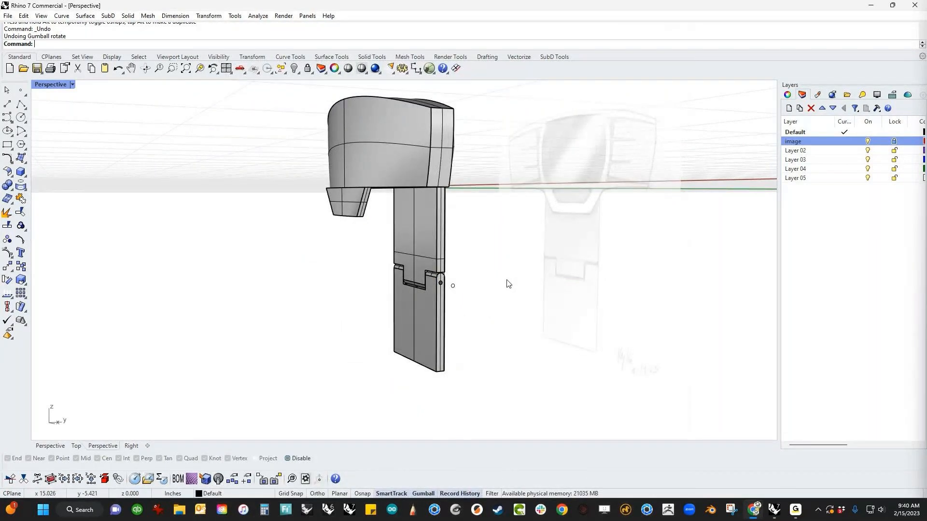
# Step: Isolate the large curved housing at the top of the model
pyautogui.moveTo(508, 284); pyautogui.dragTo(536, 303, button='right')
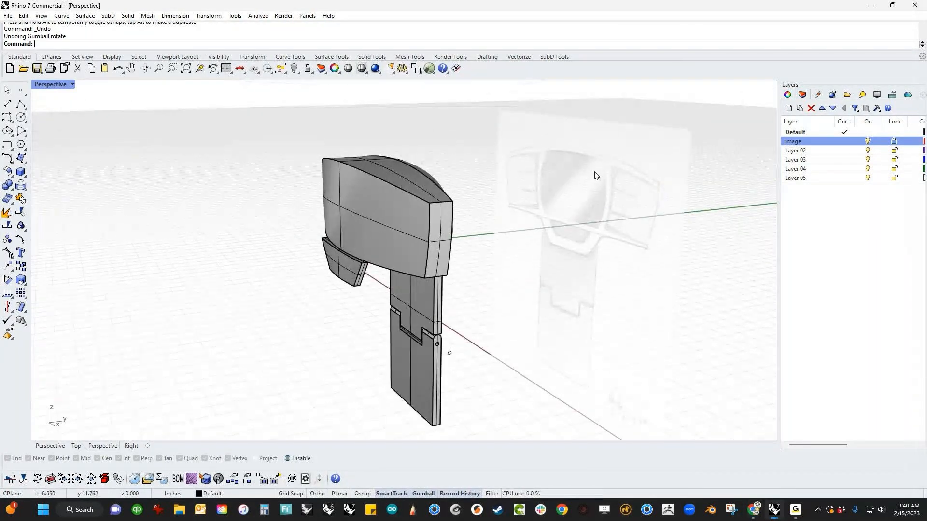
pyautogui.click(352, 217)
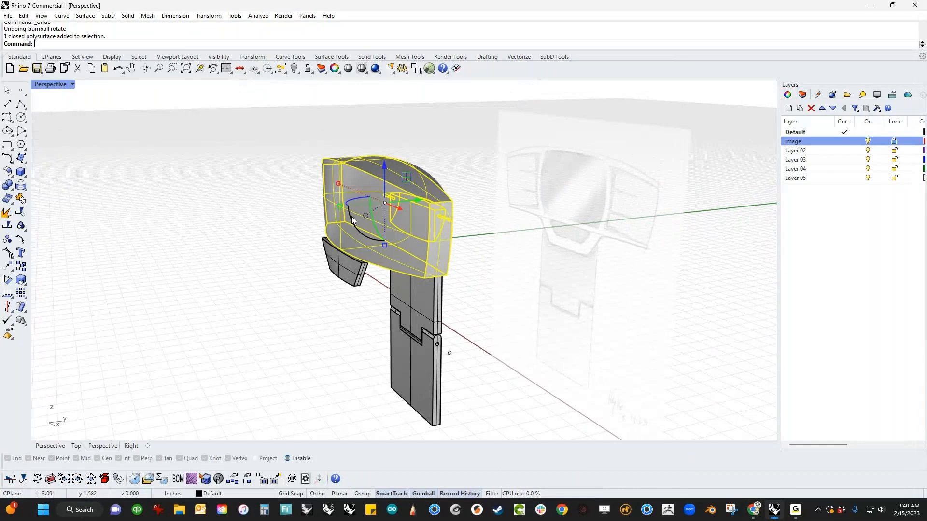
pyautogui.write('Isolate')
pyautogui.press('Return')
pyautogui.keyDown('shift'); pyautogui.moveTo(368, 216); pyautogui.dragTo(362, 247, button='right'); pyautogui.keyUp('shift')
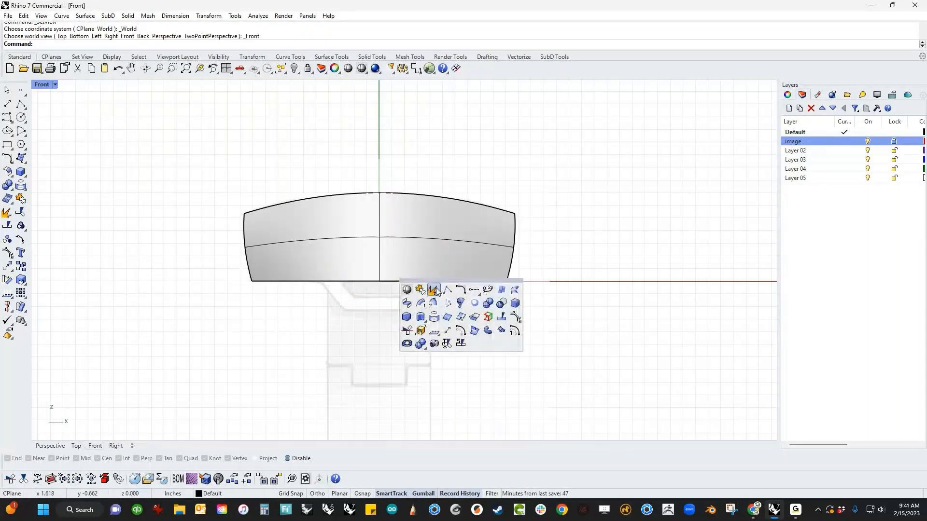
# Step: Extract the large front surface of the housing with ExtractSrf and hide everything else
pyautogui.click(435, 289)
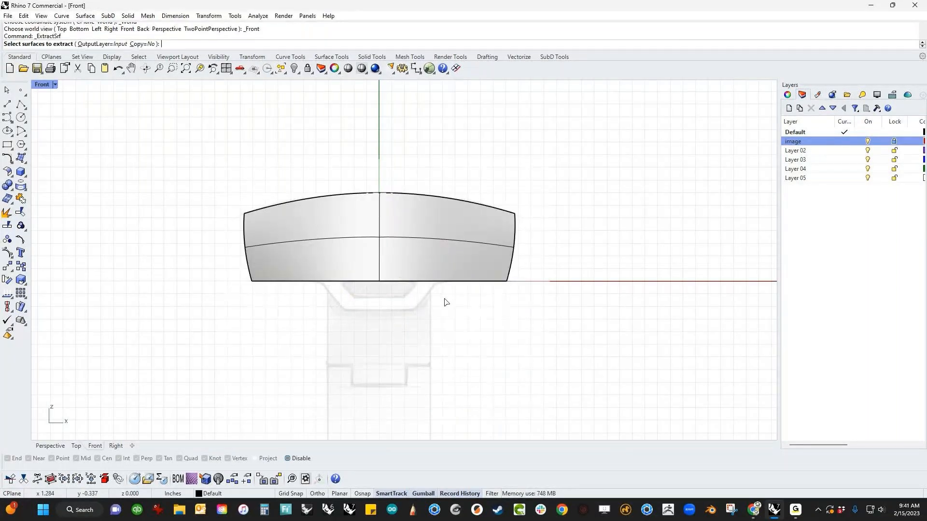
pyautogui.middleClick(444, 299)
pyautogui.click(444, 299)
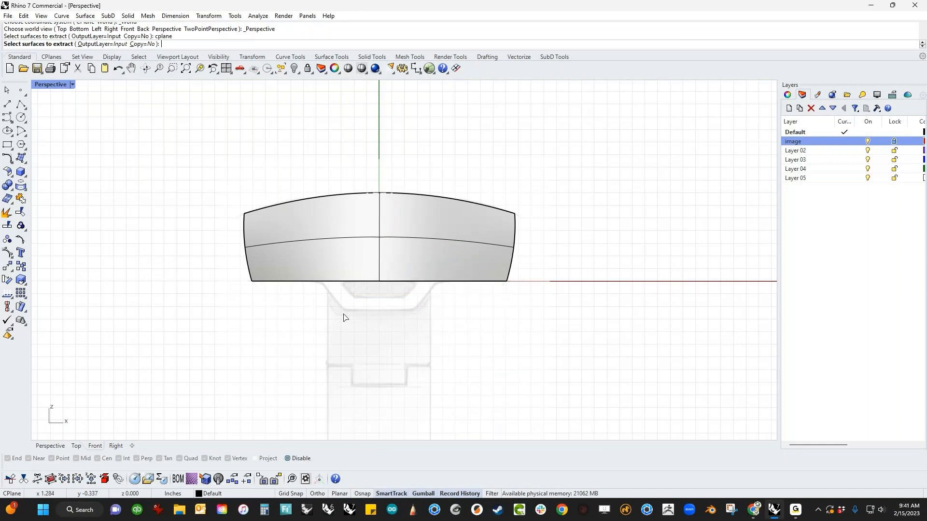
pyautogui.middleClick(357, 320)
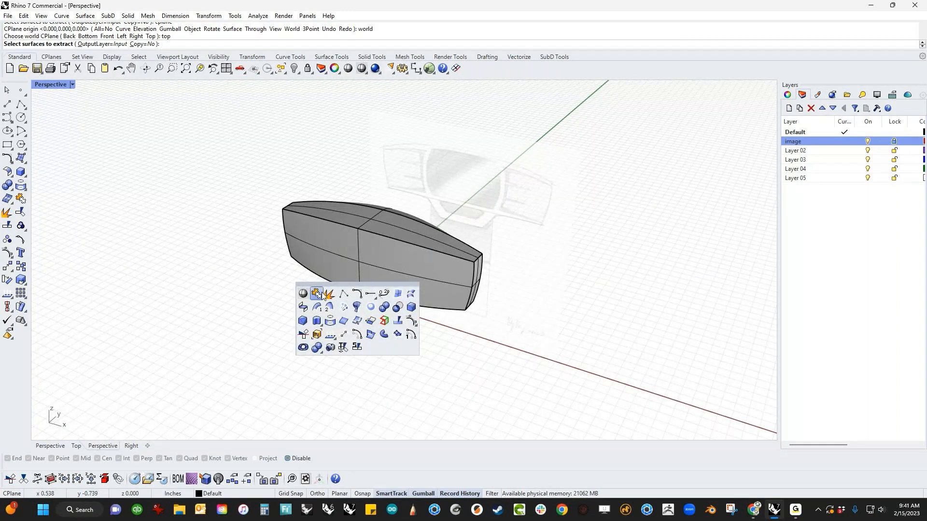
pyautogui.click(344, 309)
pyautogui.click(390, 277)
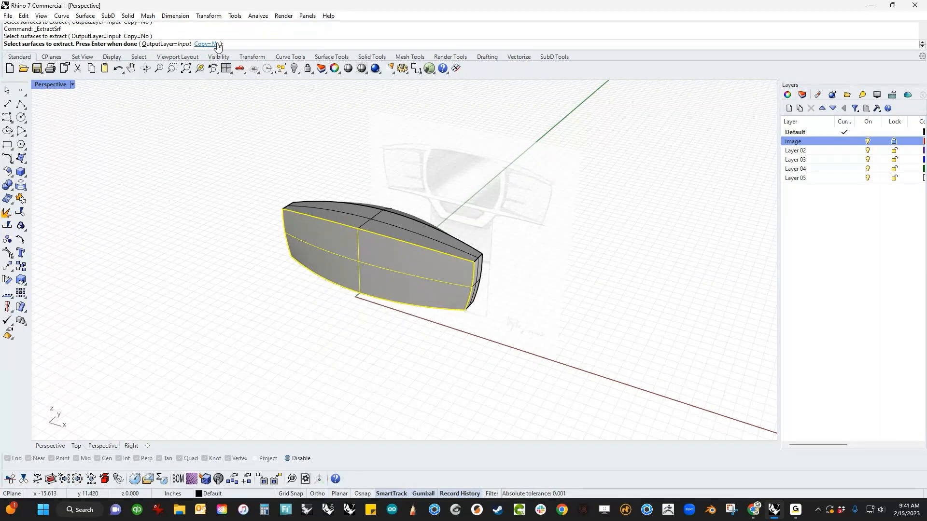
pyautogui.rightClick(424, 199)
pyautogui.write('ii')
pyautogui.press('Return')
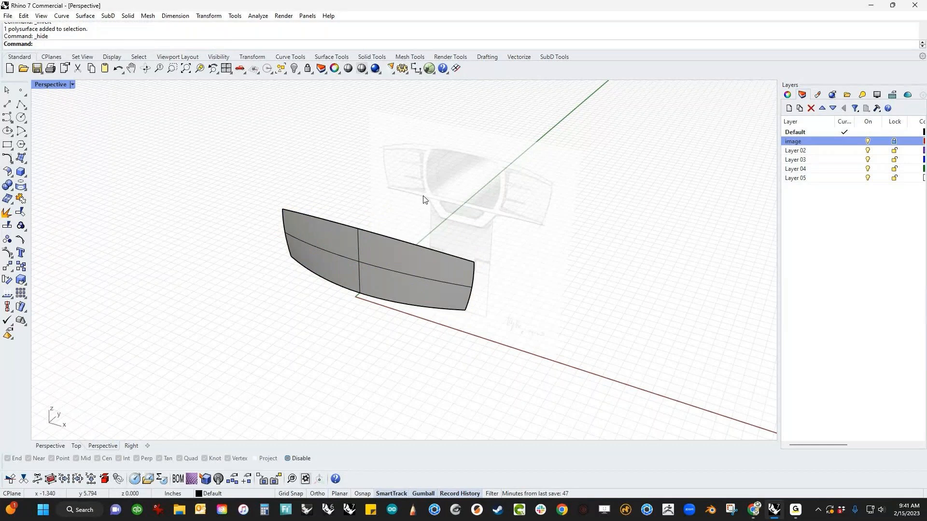
# Step: Show the extracted surface in wireframe from the Front view, over the reference sketch
pyautogui.keyDown('shift'); pyautogui.moveTo(422, 195); pyautogui.dragTo(418, 226, button='right'); pyautogui.keyUp('shift')
pyautogui.hotkey('ctrl', 'F2')
pyautogui.hotkey('ctrl', 'alt', 'w')
pyautogui.scroll(8, 361, 262)
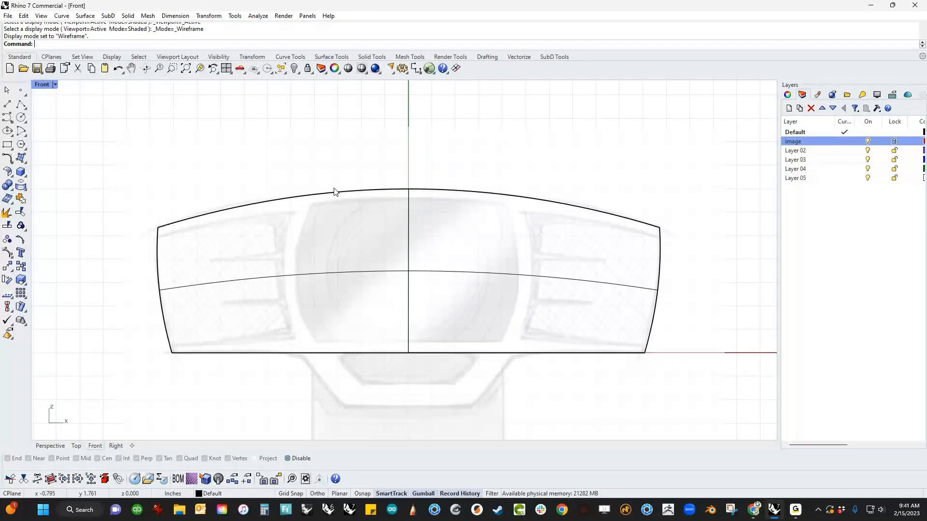
pyautogui.moveTo(326, 306); pyautogui.dragTo(317, 266, button='right')
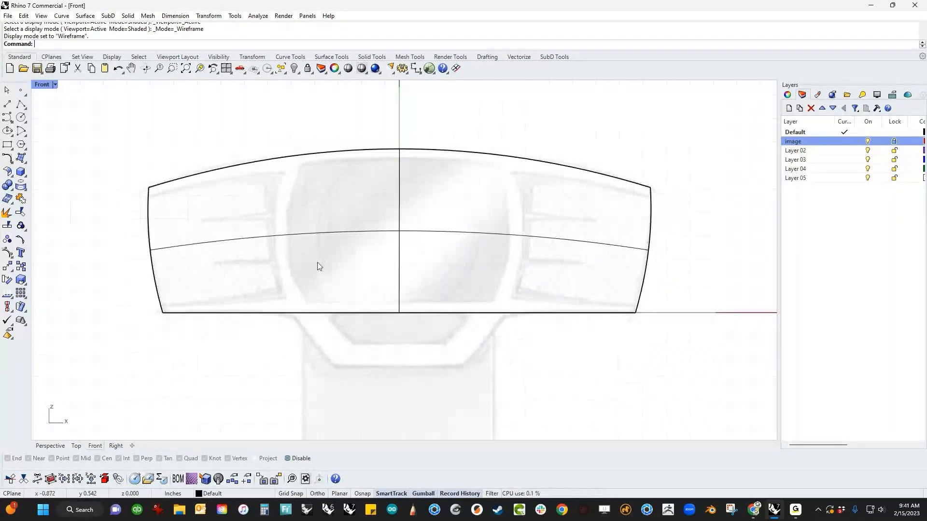
pyautogui.press('F7')
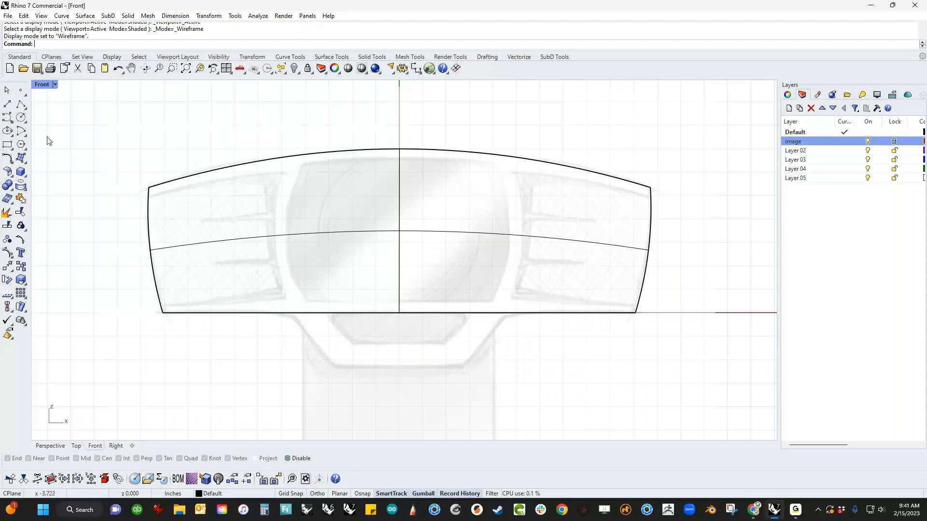
# Step: Draw a horizontal interpolated curve about 1.96 in long along the lower edge of the sketched screen
pyautogui.click(21, 117)
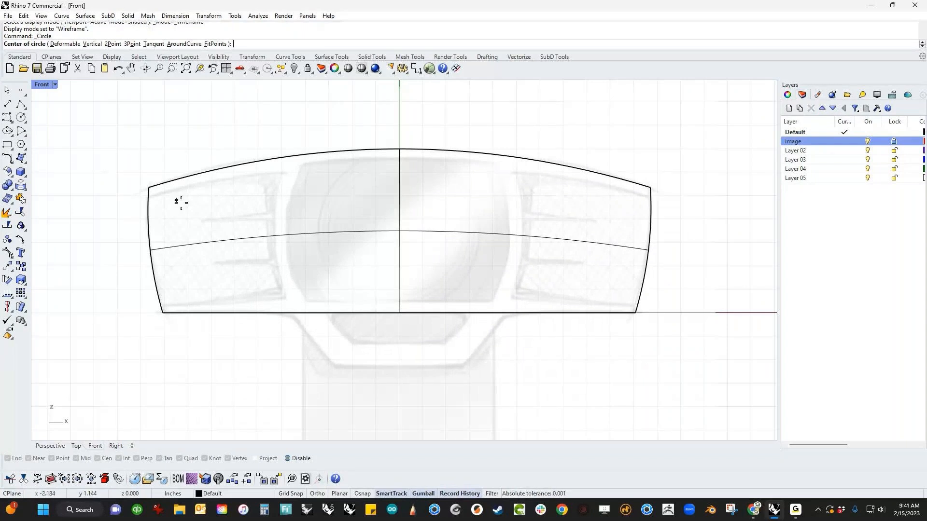
pyautogui.press('Escape')
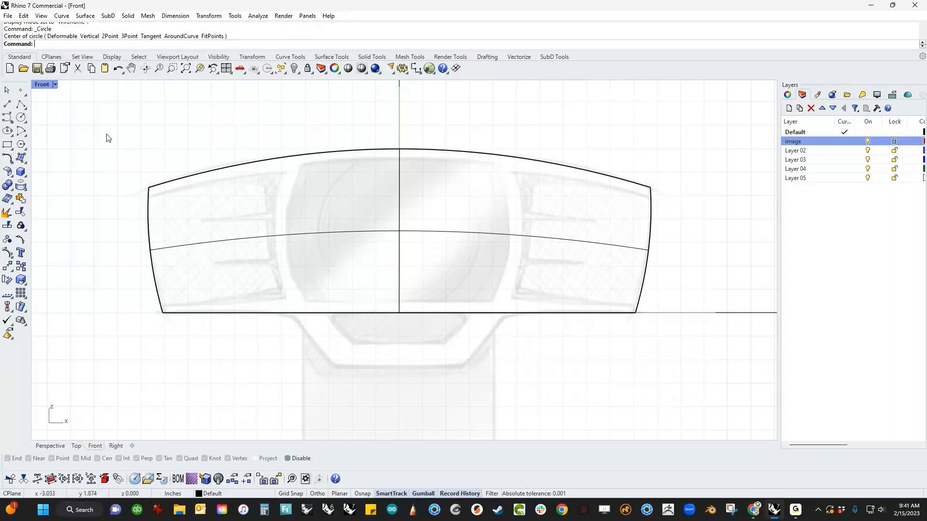
pyautogui.click(8, 105)
pyautogui.click(306, 302)
pyautogui.press('shift')
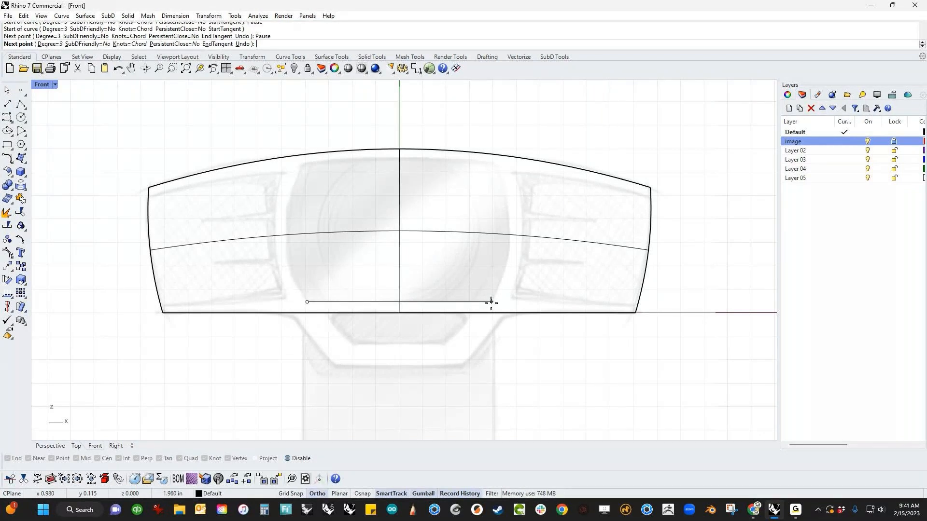
pyautogui.click(491, 302)
pyautogui.press('Return')
# Step: Copy the horizontal curve up to the sketched screen's upper edge and reshape its control points into a shallow arch
pyautogui.moveTo(440, 305); pyautogui.dragTo(415, 157)
pyautogui.click(491, 157)
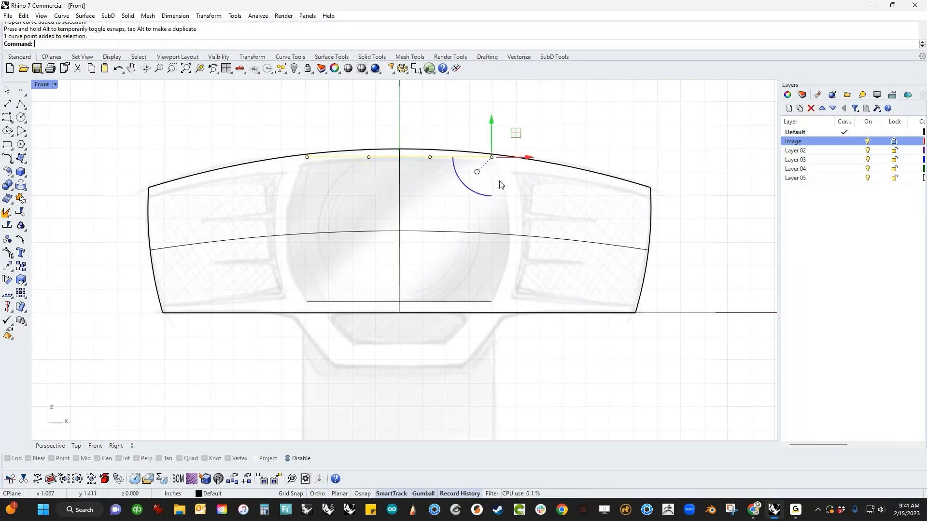
pyautogui.moveTo(296, 124); pyautogui.dragTo(388, 164)
pyautogui.click(310, 115)
pyautogui.press('Escape')
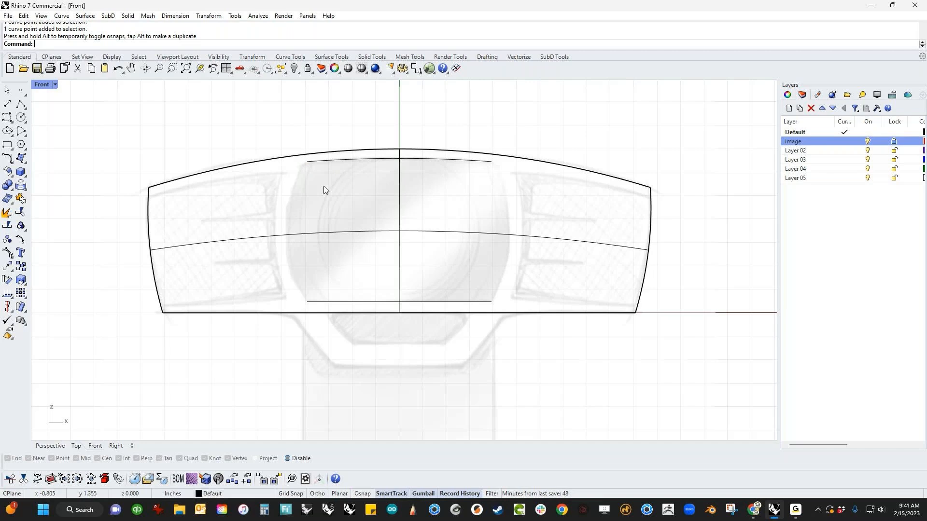
# Step: Widen the upper curve slightly about its center and raise its two inner control points
pyautogui.click(369, 161)
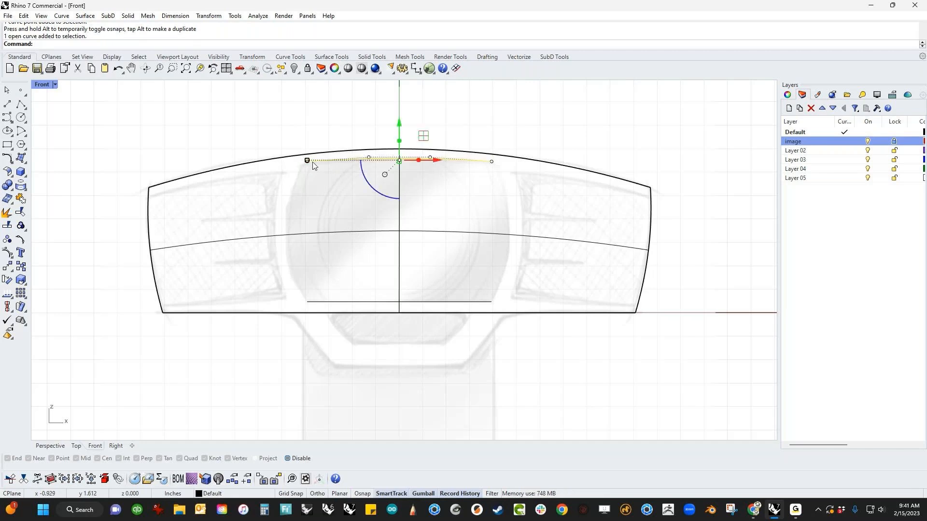
pyautogui.moveTo(307, 161); pyautogui.dragTo(305, 161)
pyautogui.click(166, 131)
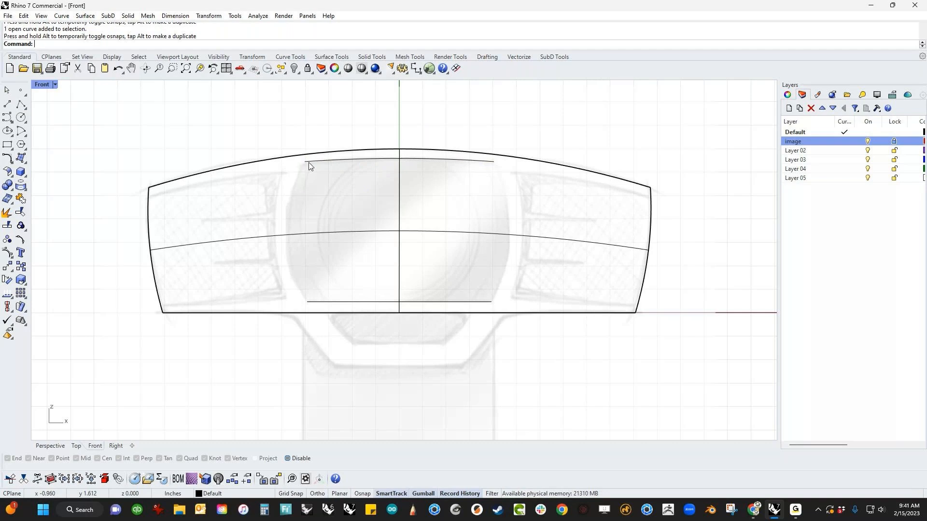
pyautogui.click(369, 160)
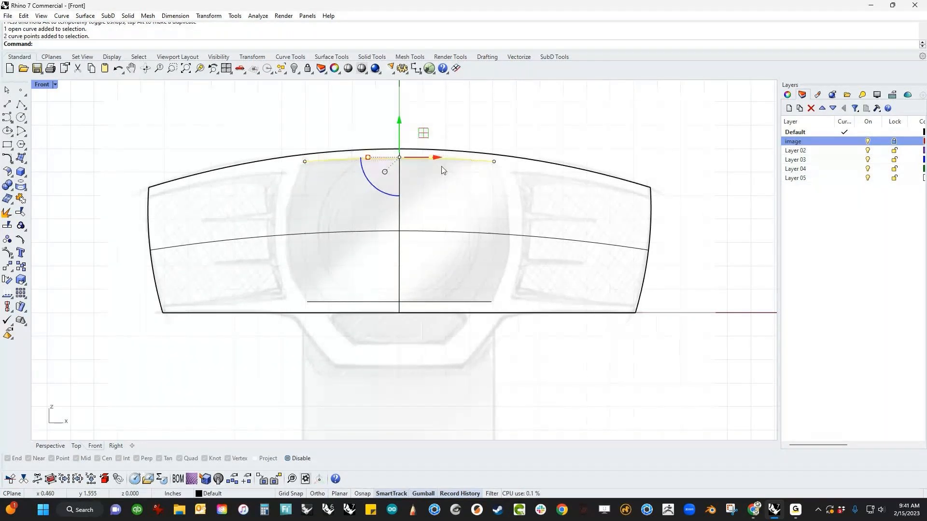
pyautogui.moveTo(395, 157)
pyautogui.mouseDown()
pyautogui.moveTo(395, 97)
pyautogui.moveTo(393, 155)
pyautogui.mouseUp()
pyautogui.press('Escape')
pyautogui.press('Escape')
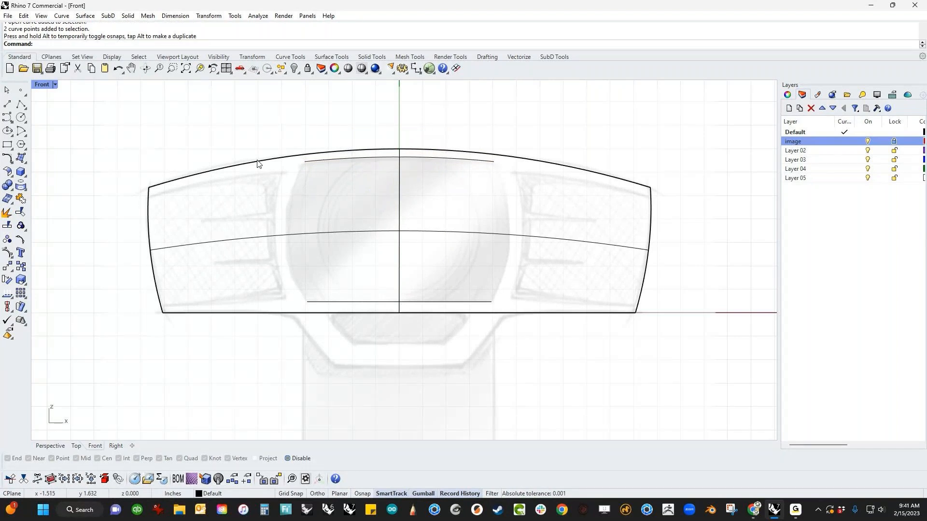
# Step: Nudge both end points of the upper curve down by 0.030 in
pyautogui.click(312, 161)
pyautogui.click(304, 161)
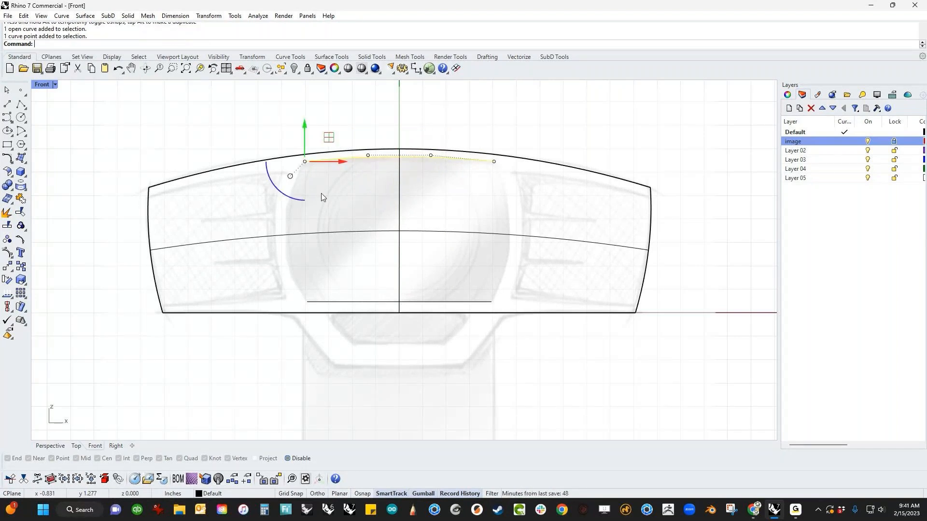
pyautogui.keyDown('shift'); pyautogui.click(494, 161); pyautogui.keyUp('shift')
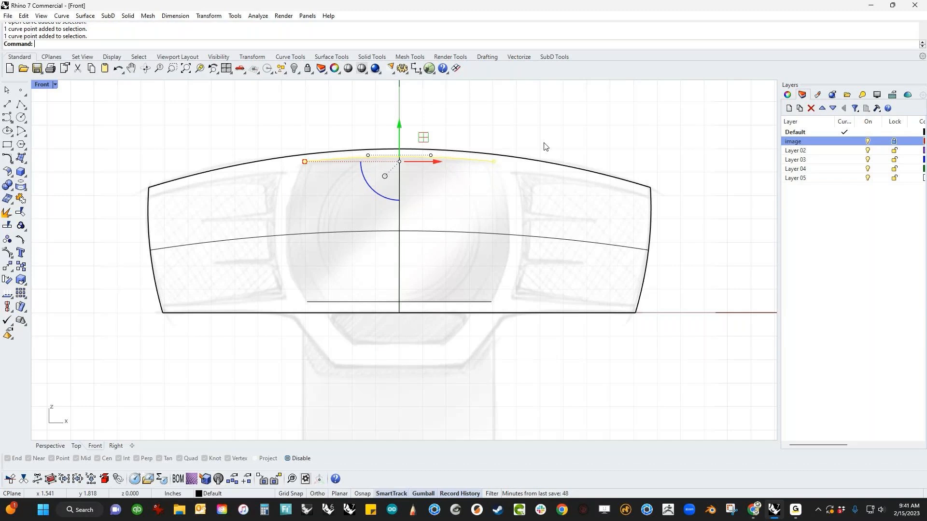
pyautogui.hotkey('alt', 'Down')
pyautogui.hotkey('alt', 'Down')
pyautogui.hotkey('alt', 'Down')
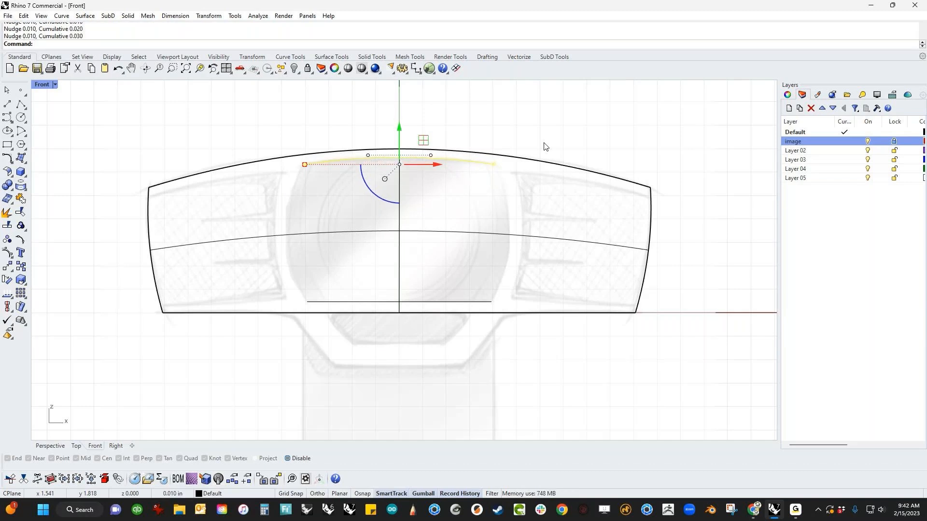
pyautogui.press('Escape')
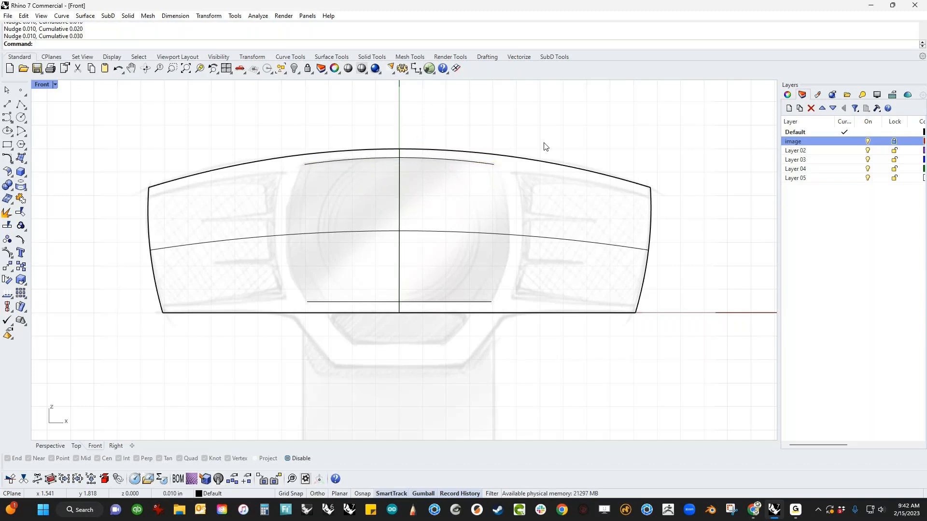
# Step: Connect the left ends of the upper and lower curves and bow the connecting curve outward to match the sketched screen
pyautogui.click(7, 104)
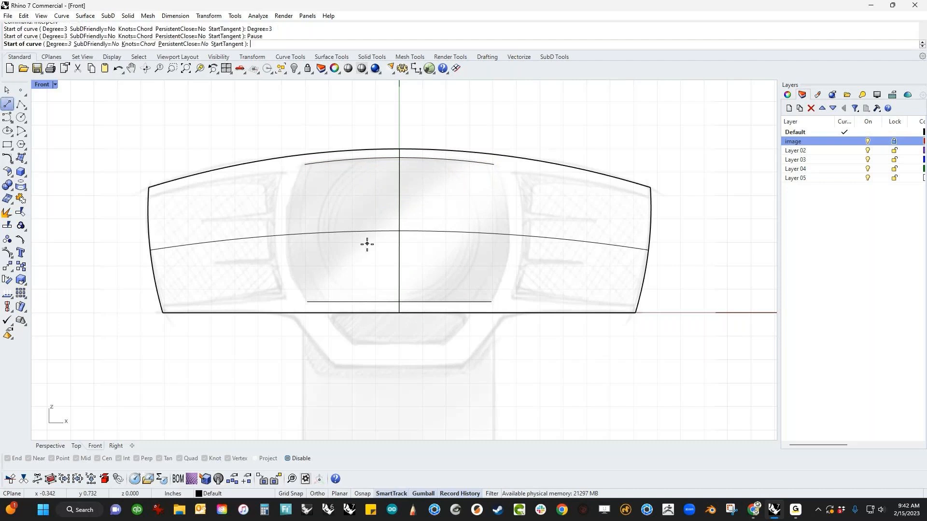
pyautogui.click(304, 165)
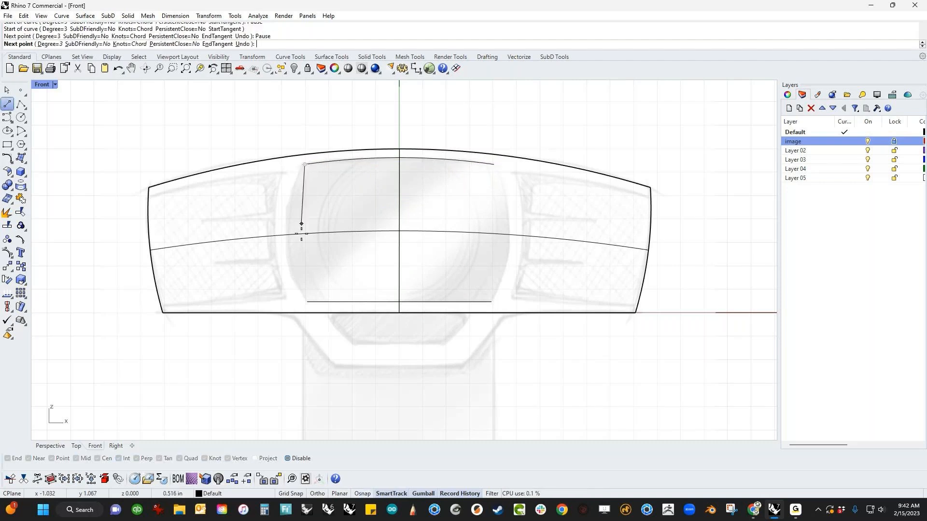
pyautogui.click(307, 301)
pyautogui.press('Return')
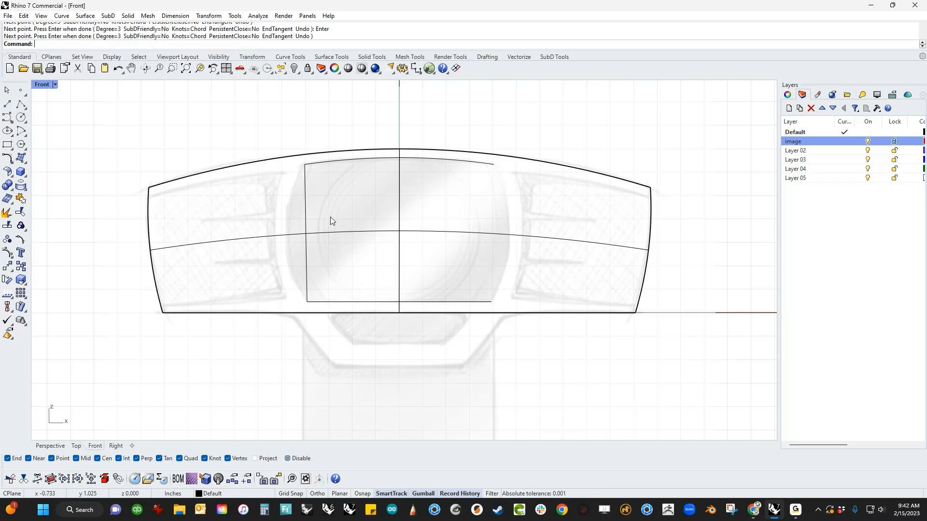
pyautogui.doubleClick(306, 224)
pyautogui.moveTo(340, 234); pyautogui.dragTo(277, 236)
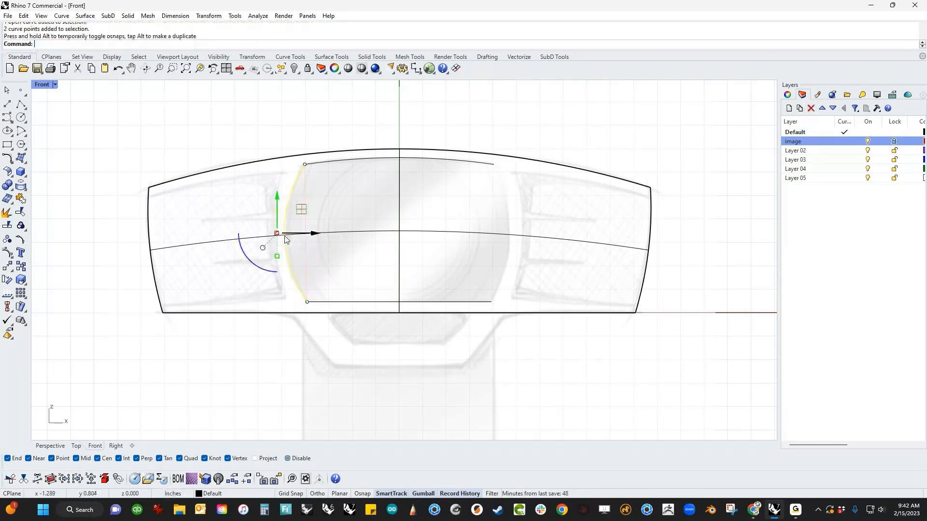
pyautogui.click(286, 239)
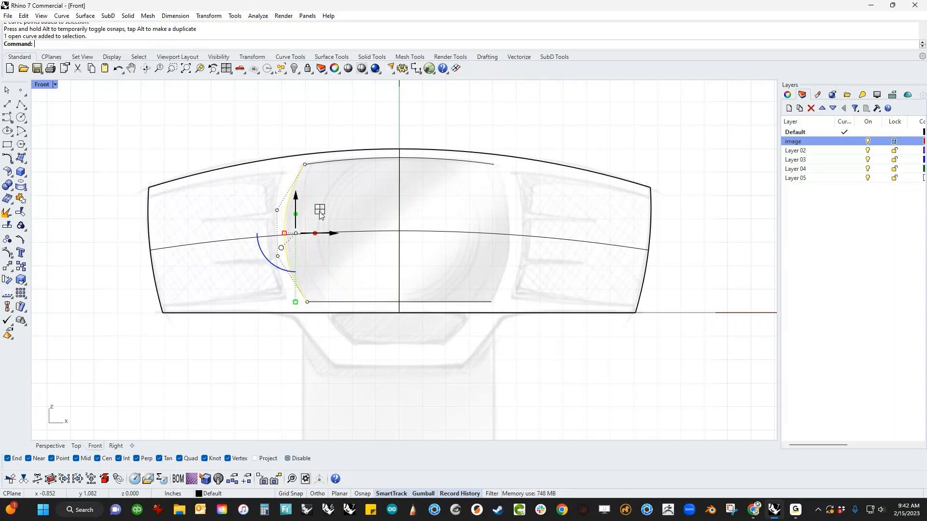
pyautogui.hotkey('ctrl', 'h')
pyautogui.hotkey('ctrl', 'z')
pyautogui.press('Escape')
# Step: Mirror the bowed side curve across the vertical centerline and join the four curves into one closed outline
pyautogui.click(287, 232)
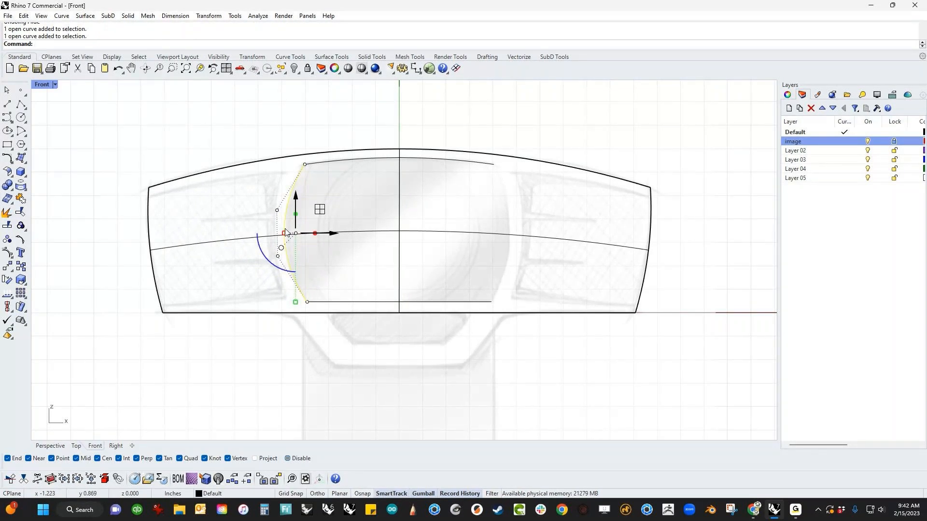
pyautogui.write('mi')
pyautogui.press('Return')
pyautogui.keyDown('alt'); pyautogui.click(399, 301); pyautogui.keyUp('alt')
pyautogui.keyDown('shift'); pyautogui.click(398, 277); pyautogui.keyUp('shift')
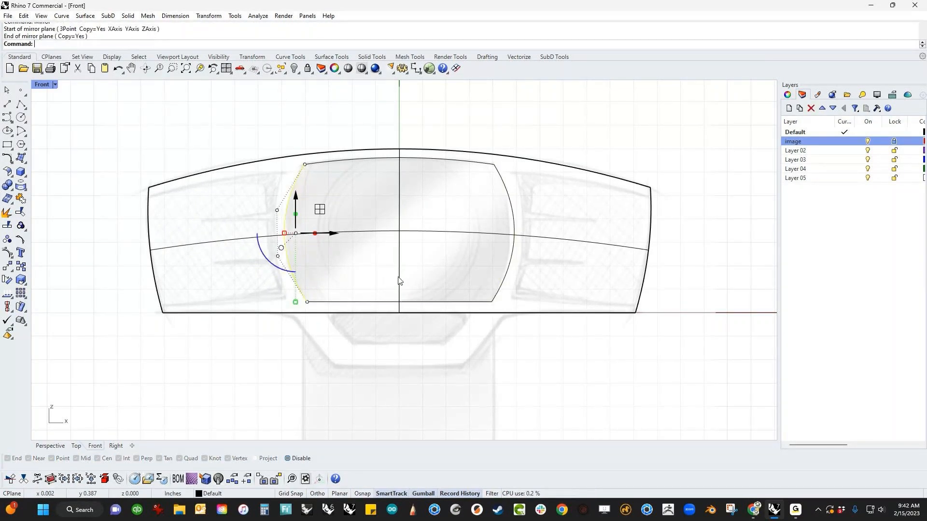
pyautogui.moveTo(261, 144); pyautogui.dragTo(551, 318)
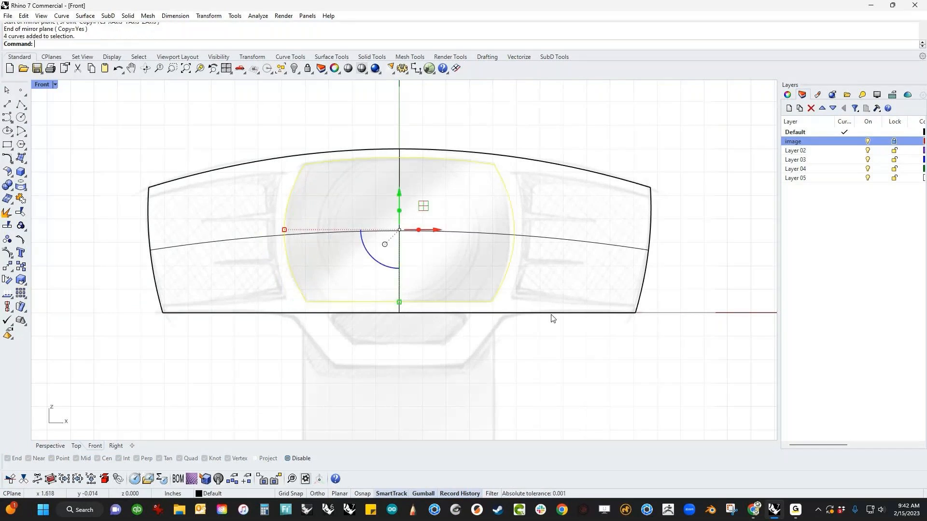
pyautogui.hotkey('ctrl', 'j')
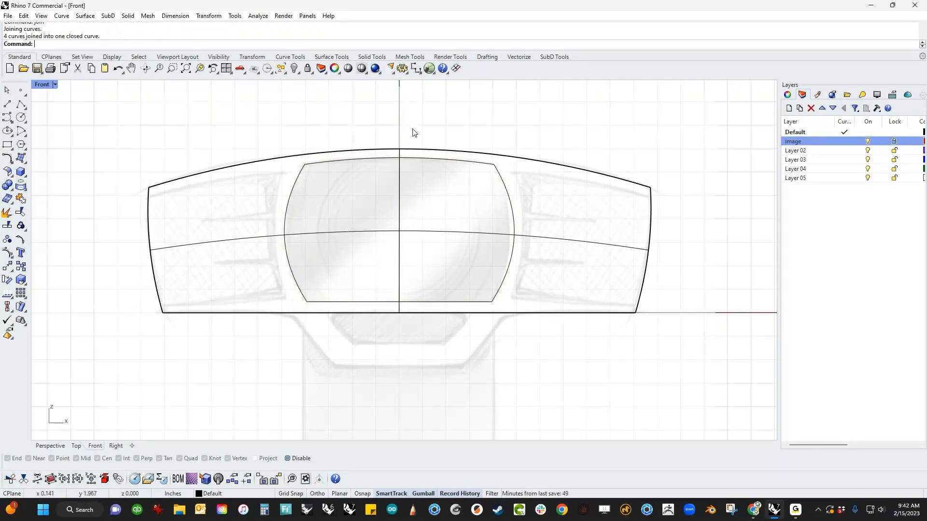
# Step: Draw a curve about 1.5 in long along the top of the left side panel and bow it upward to match the sketch
pyautogui.moveTo(412, 132); pyautogui.dragTo(404, 167, button='right')
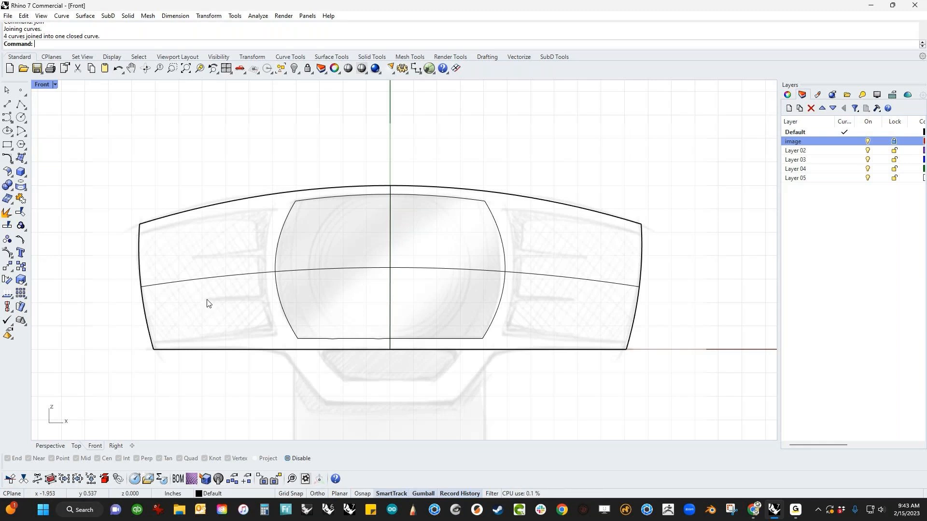
pyautogui.moveTo(207, 304); pyautogui.dragTo(218, 286, button='right')
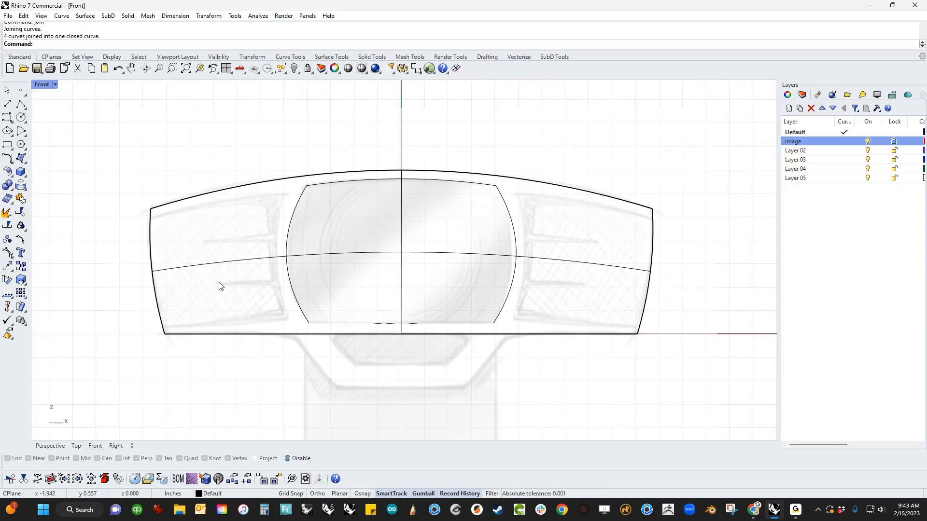
pyautogui.click(8, 104)
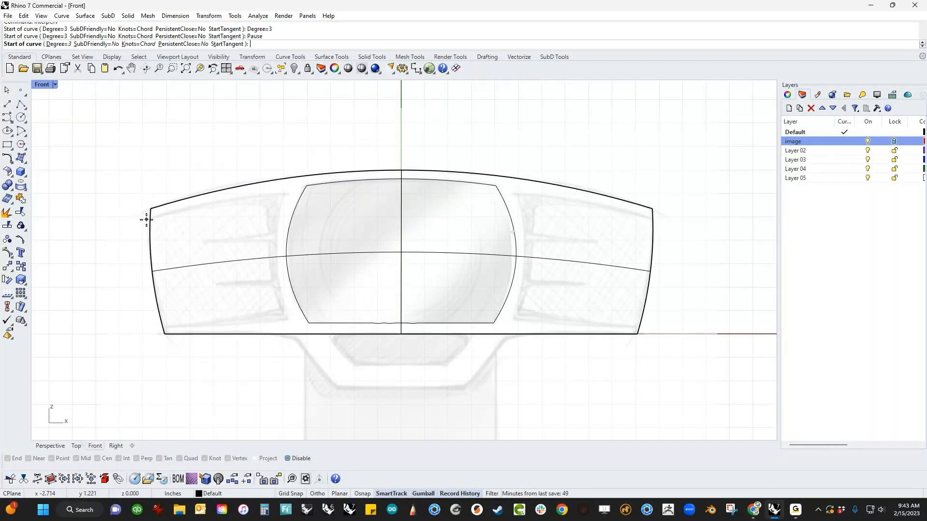
pyautogui.click(146, 220)
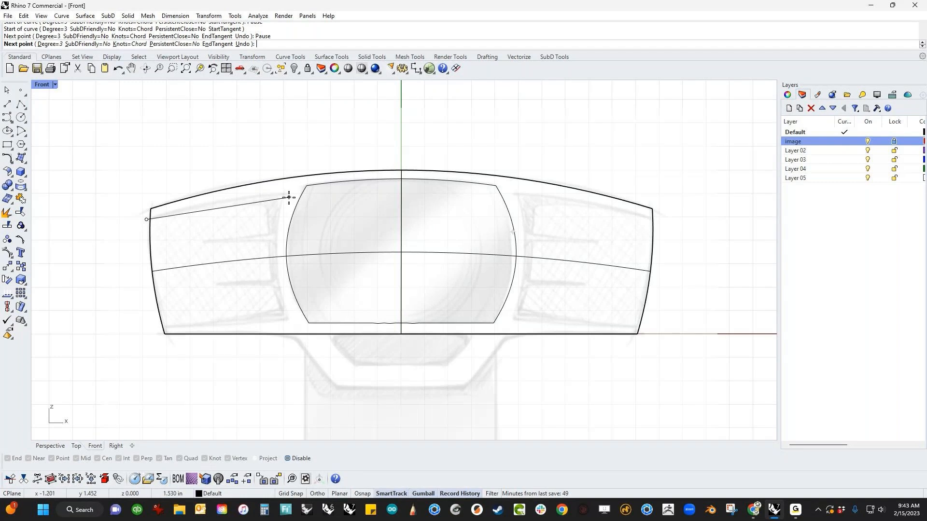
pyautogui.click(285, 193)
pyautogui.press('Return')
pyautogui.moveTo(182, 165); pyautogui.dragTo(261, 238)
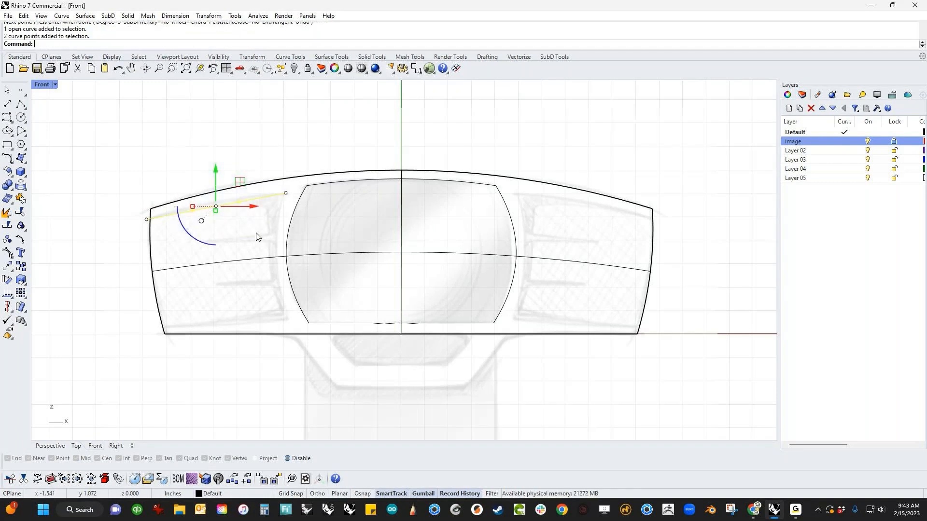
pyautogui.click(216, 177)
pyautogui.click(124, 169)
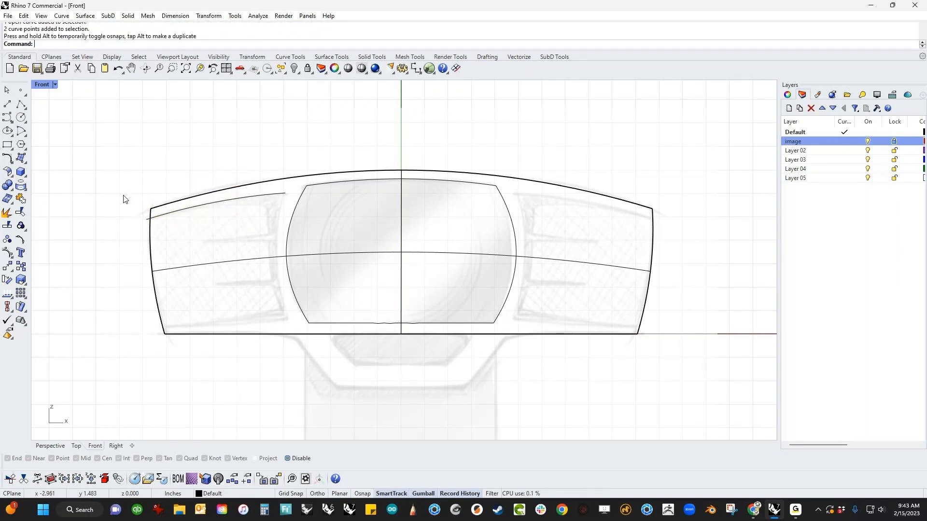
# Step: Raise the inner end point of the left panel's top curve slightly
pyautogui.scroll(5, 294, 198)
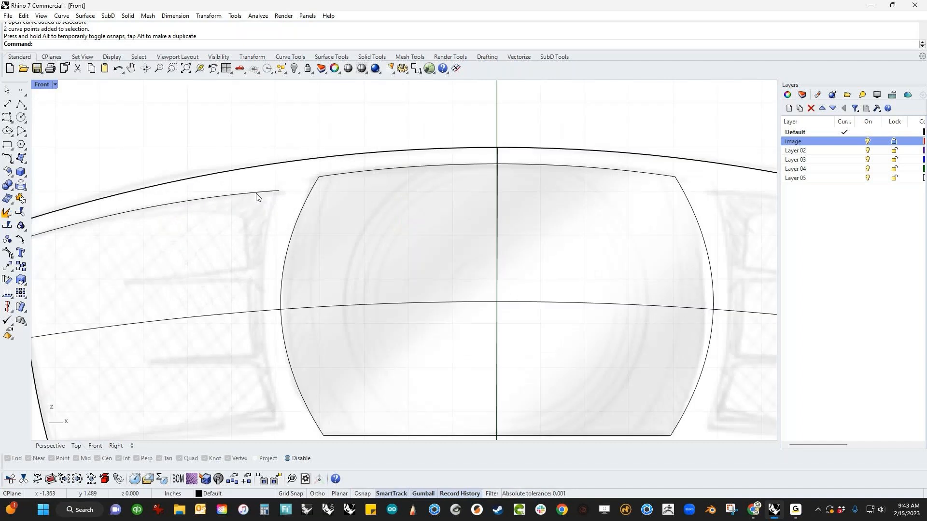
pyautogui.click(257, 193)
pyautogui.click(279, 191)
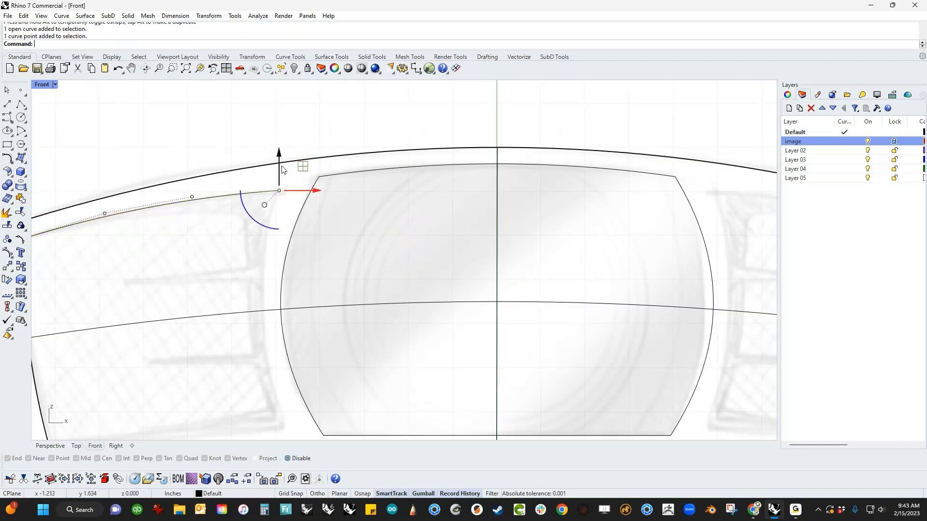
pyautogui.moveTo(283, 169); pyautogui.dragTo(324, 183)
pyautogui.press('Escape')
pyautogui.scroll(-8, 309, 148)
pyautogui.moveTo(400, 158); pyautogui.dragTo(403, 156, button='right')
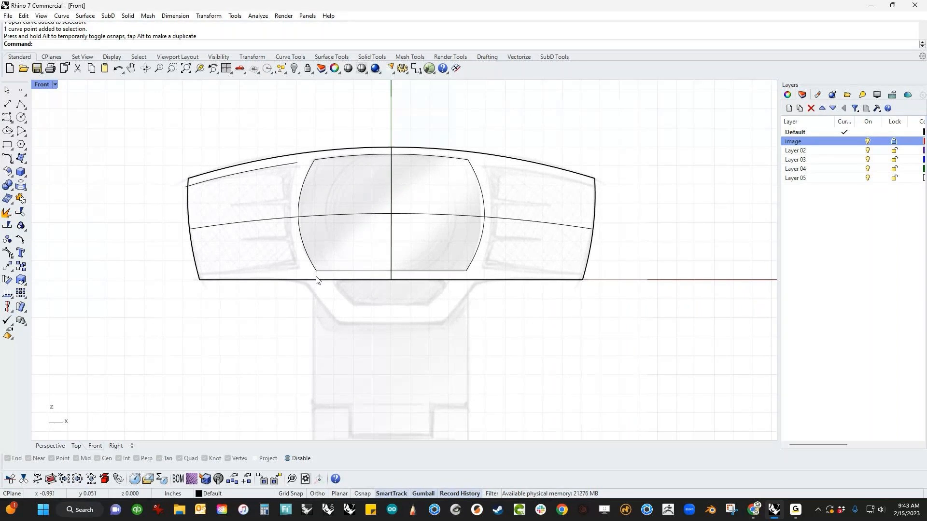
# Step: Draw a horizontal line for the left panel's bottom edge, level with the screen's lower edge and running past the housing's left side
pyautogui.click(8, 103)
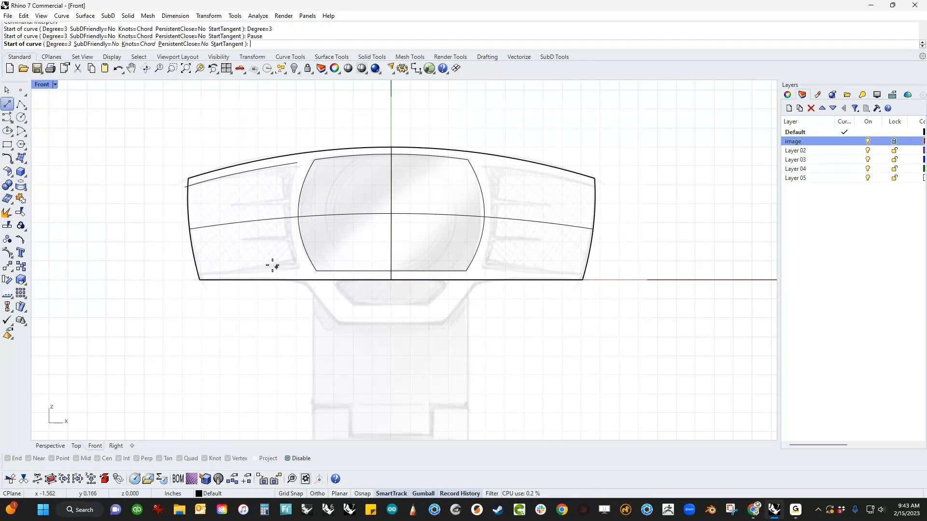
pyautogui.press('alt')
pyautogui.click(316, 270)
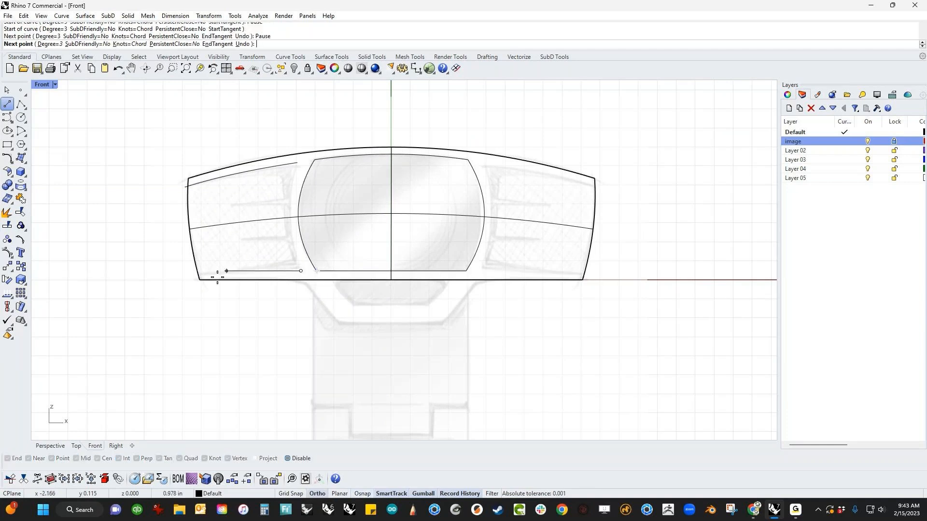
pyautogui.keyDown('shift'); pyautogui.click(179, 282); pyautogui.keyUp('shift')
pyautogui.rightClick(263, 306)
# Step: Connect the inner ends of the panel's top curve and bottom line, and bow the connecting curve away from the screen
pyautogui.rightClick(263, 306)
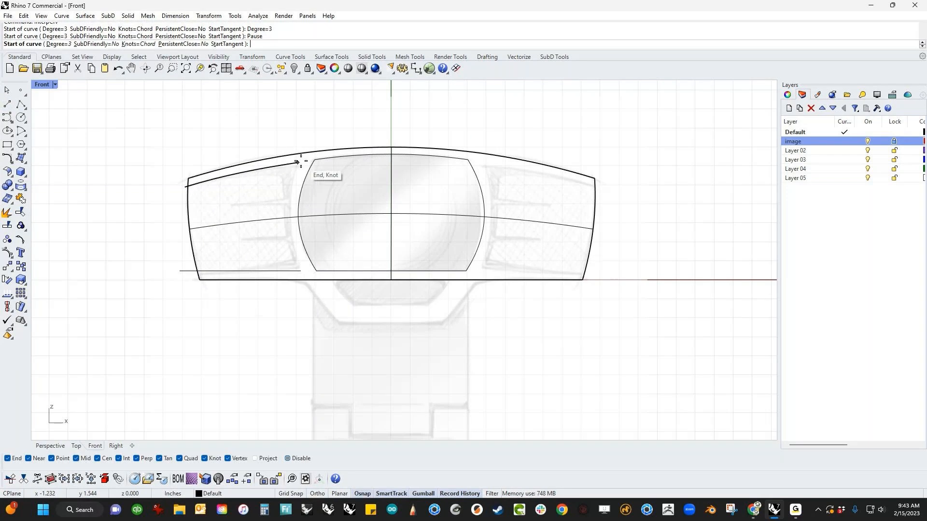
pyautogui.click(301, 161)
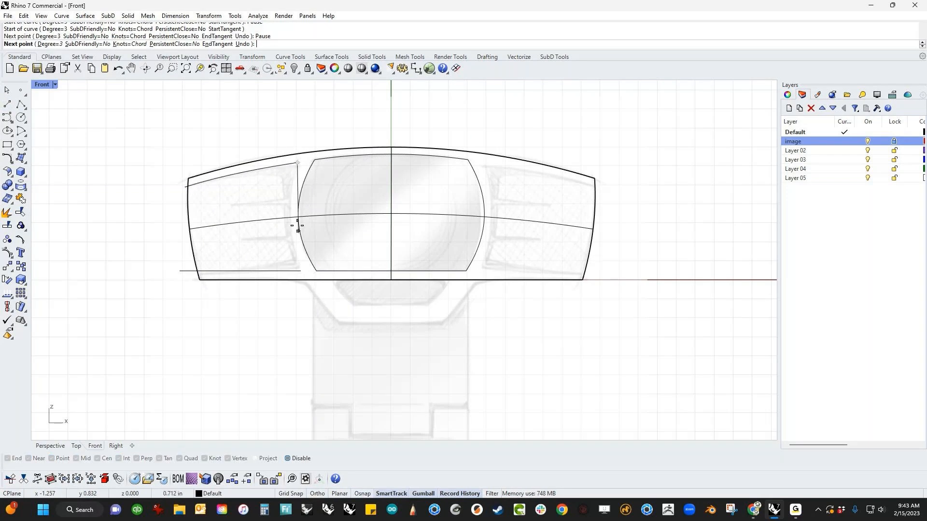
pyautogui.click(300, 271)
pyautogui.rightClick(300, 273)
pyautogui.click(300, 267)
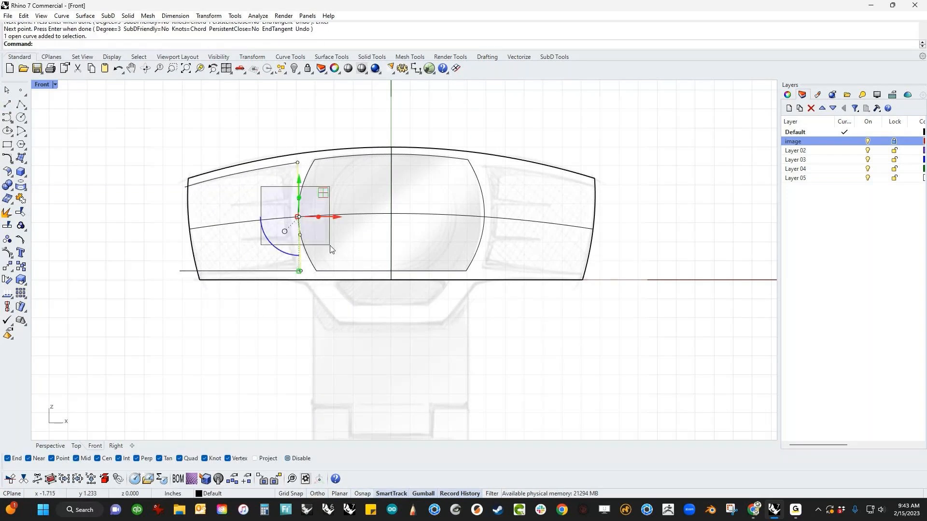
pyautogui.moveTo(330, 249); pyautogui.dragTo(286, 224)
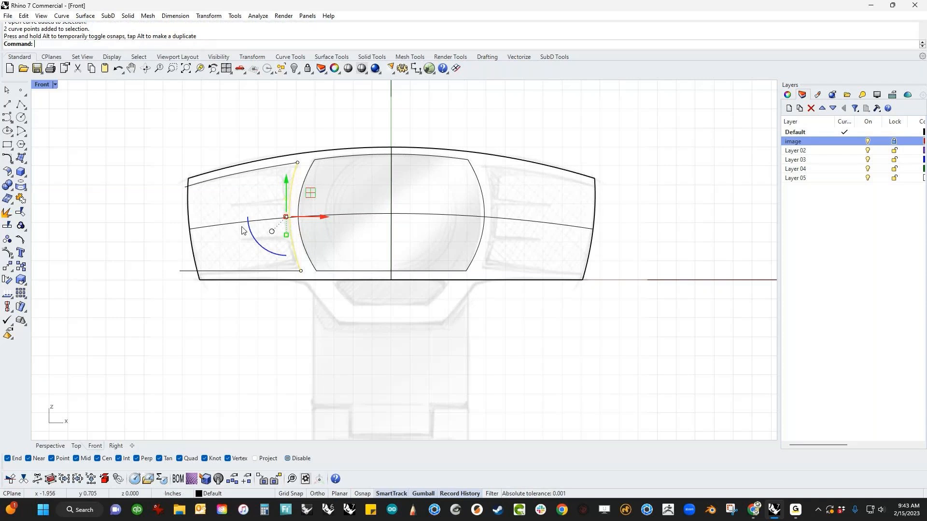
pyautogui.click(215, 211)
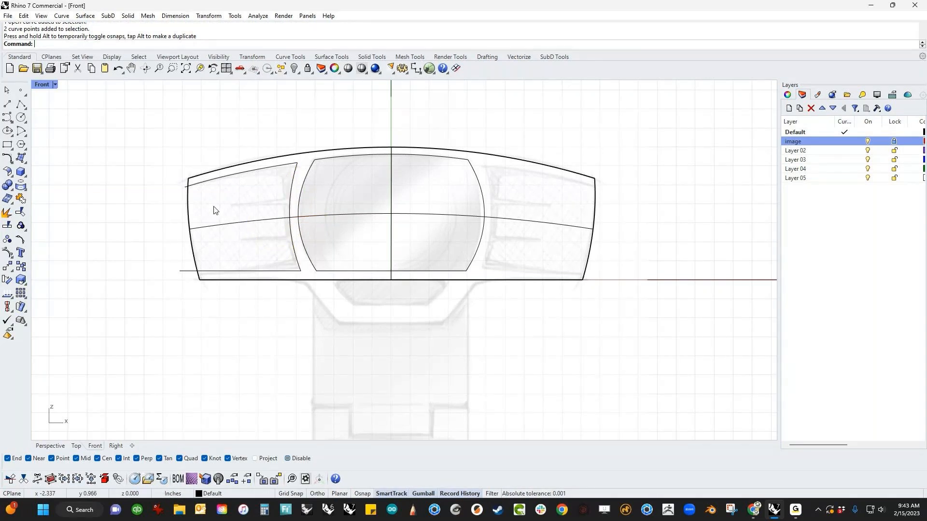
# Step: Fine-tune the connecting curve by nudging its two middle control points in 0.010 in increments until it bows farther away from the screen
pyautogui.scroll(5, 301, 231)
pyautogui.click(288, 226)
pyautogui.click(274, 178)
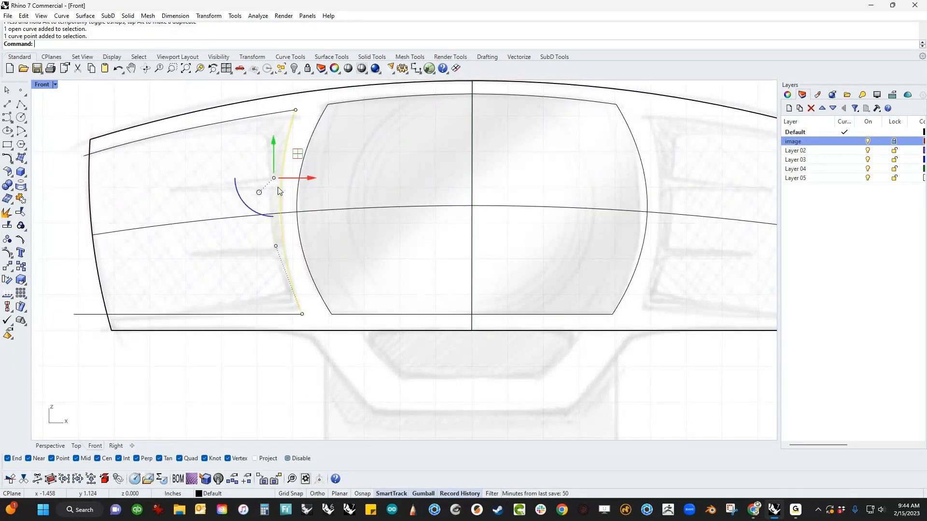
pyautogui.keyDown('shift'); pyautogui.moveTo(241, 243); pyautogui.dragTo(283, 259); pyautogui.keyUp('shift')
pyautogui.hotkey('alt', 'Left')
pyautogui.hotkey('ctrl', 'alt', 'Right')
pyautogui.hotkey('ctrl', 'alt', 'Right')
pyautogui.hotkey('ctrl', 'alt', 'Right')
pyautogui.hotkey('ctrl', 'alt', 'Right')
pyautogui.hotkey('ctrl', 'alt', 'Right')
pyautogui.hotkey('ctrl', 'alt', 'Right')
pyautogui.hotkey('ctrl', 'alt', 'Right')
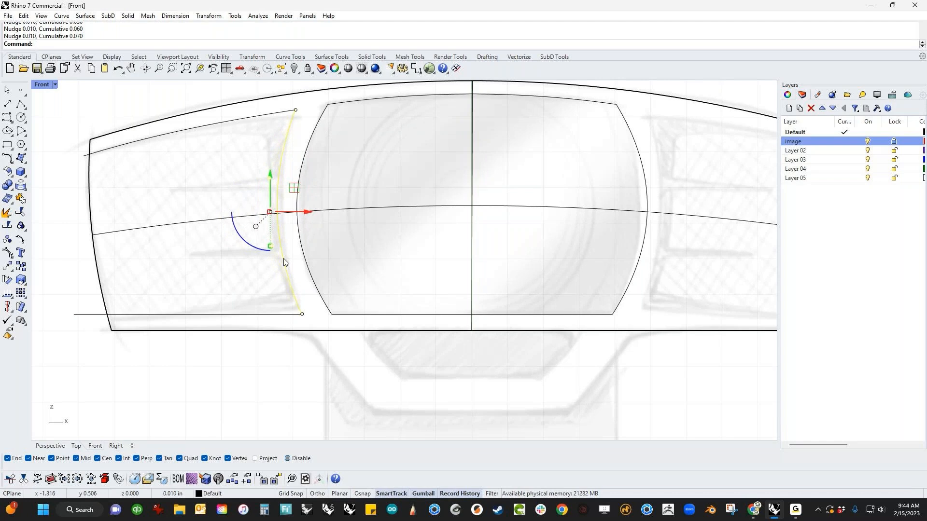
pyautogui.hotkey('ctrl', 'alt', 'Left')
pyautogui.hotkey('ctrl', 'alt', 'Left')
pyautogui.hotkey('ctrl', 'alt', 'Left')
pyautogui.hotkey('ctrl', 'alt', 'Left')
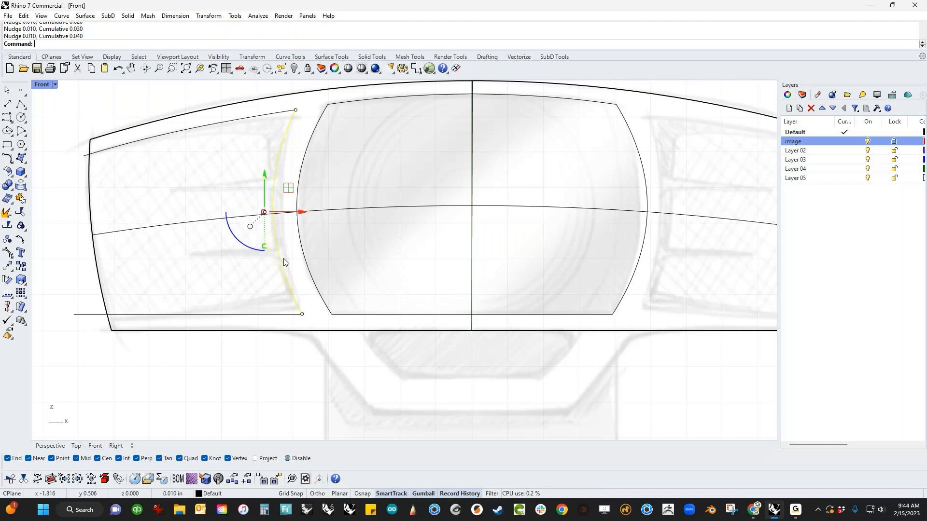
pyautogui.hotkey('ctrl', 'alt', 'Right')
pyautogui.press('Escape')
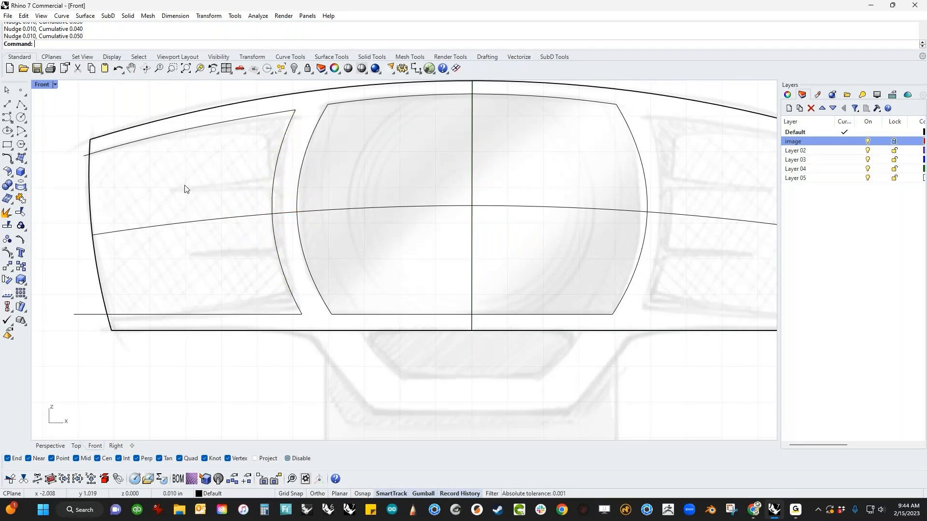
# Step: Mirror the three left panel curves across the housing's vertical centerline
pyautogui.scroll(-3, 210, 201)
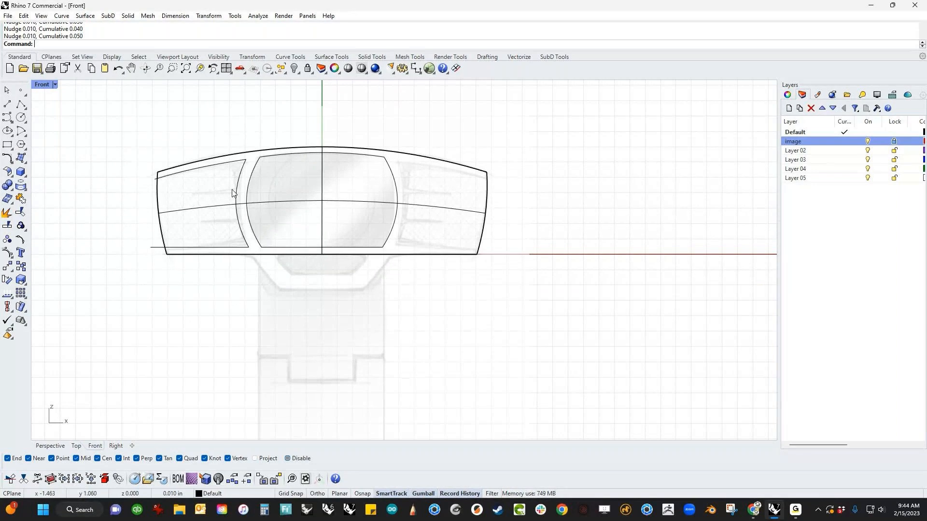
pyautogui.scroll(1, 232, 193)
pyautogui.scroll(1, 232, 193)
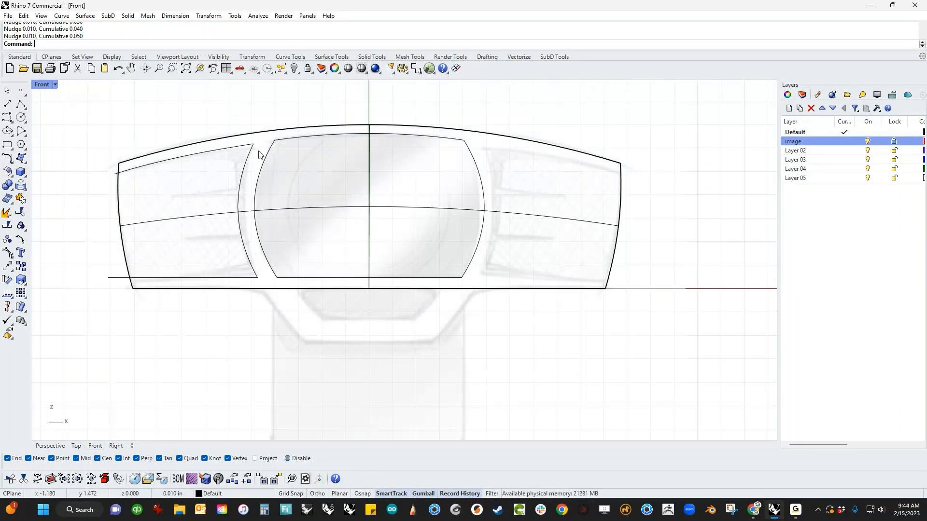
pyautogui.moveTo(238, 268); pyautogui.dragTo(356, 283, button='right')
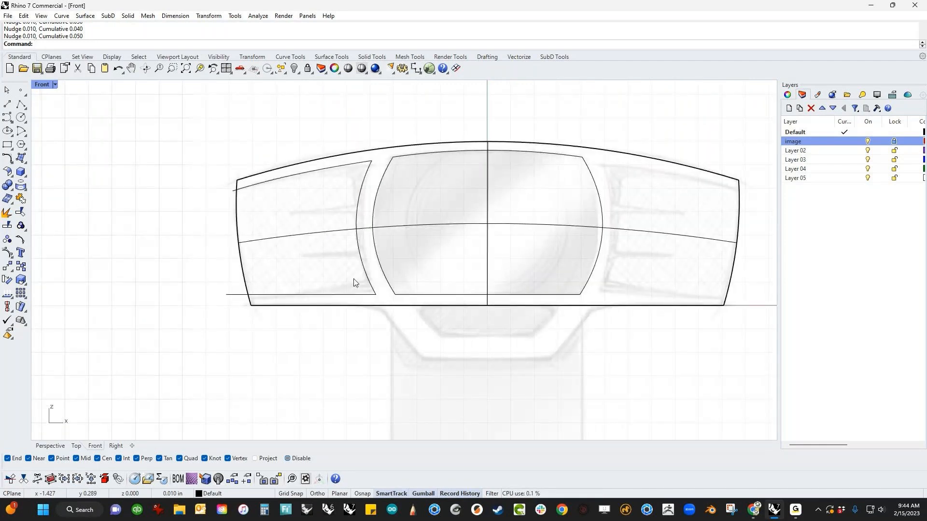
pyautogui.moveTo(182, 130); pyautogui.dragTo(388, 332)
pyautogui.write('M')
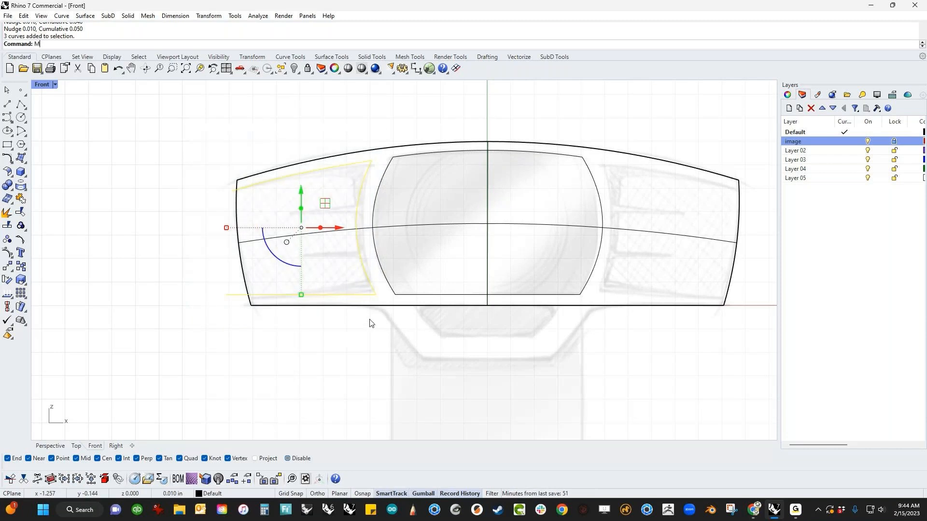
pyautogui.write('i')
pyautogui.press('Return')
pyautogui.click(487, 305)
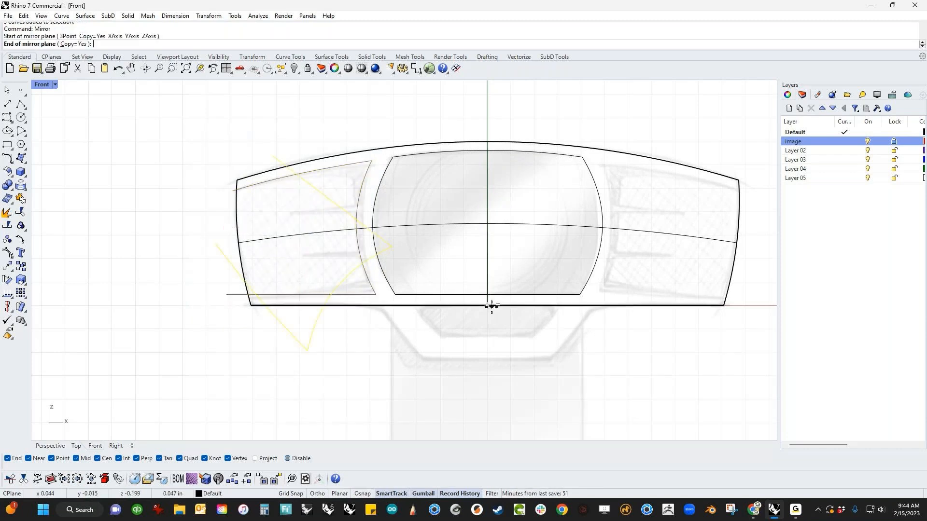
pyautogui.click(493, 274)
pyautogui.click(647, 359)
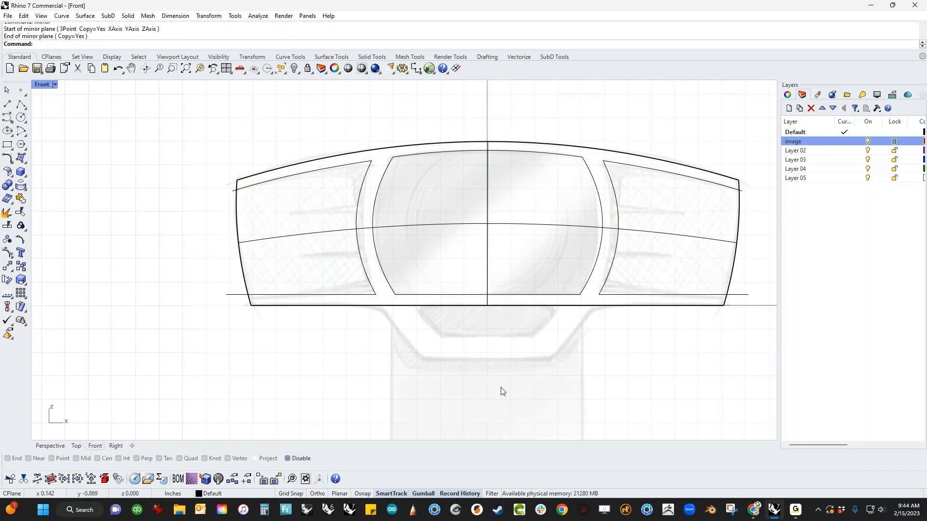
# Step: Split the housing's front surface with the screen outline and both side panel curve sets, and check the separated pieces
pyautogui.moveTo(372, 350); pyautogui.dragTo(317, 349, button='right')
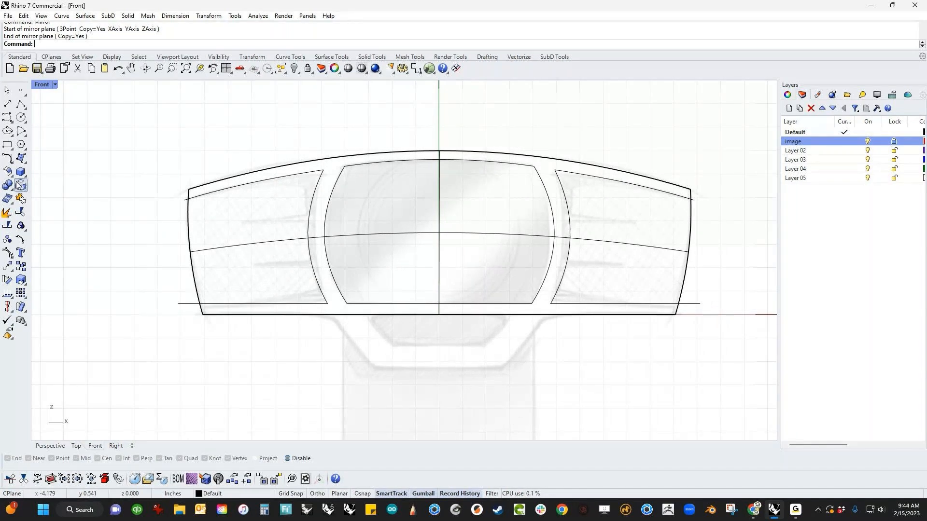
pyautogui.click(10, 225)
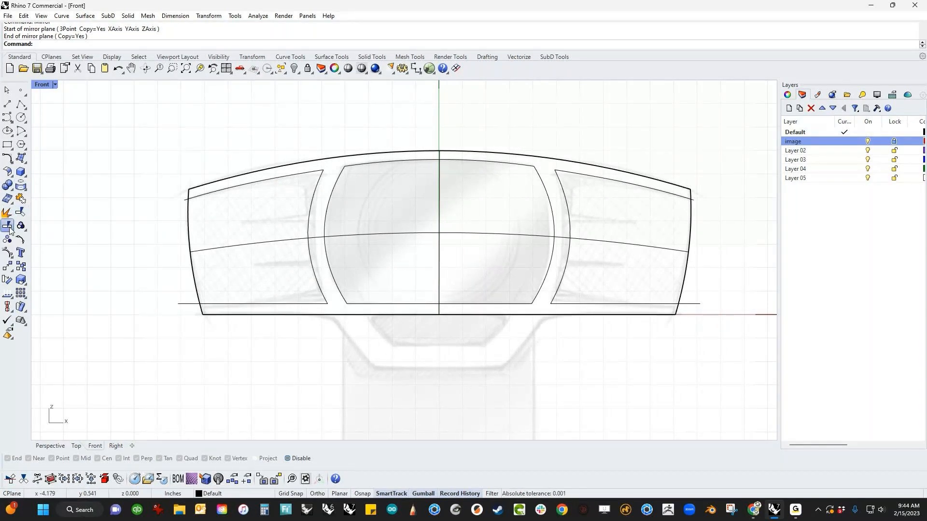
pyautogui.click(438, 285)
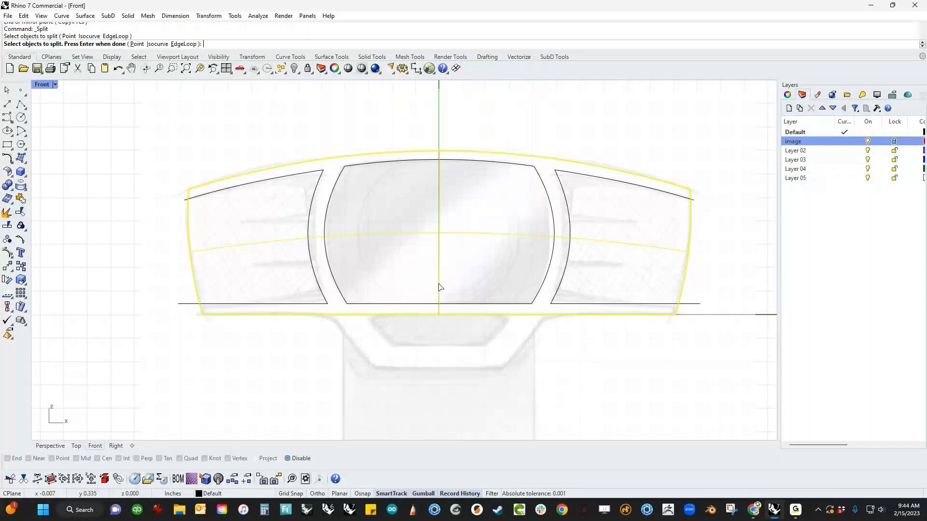
pyautogui.press('Return')
pyautogui.moveTo(134, 128); pyautogui.dragTo(756, 385)
pyautogui.press('Return')
pyautogui.click(273, 246)
pyautogui.click(502, 245)
pyautogui.press('Escape')
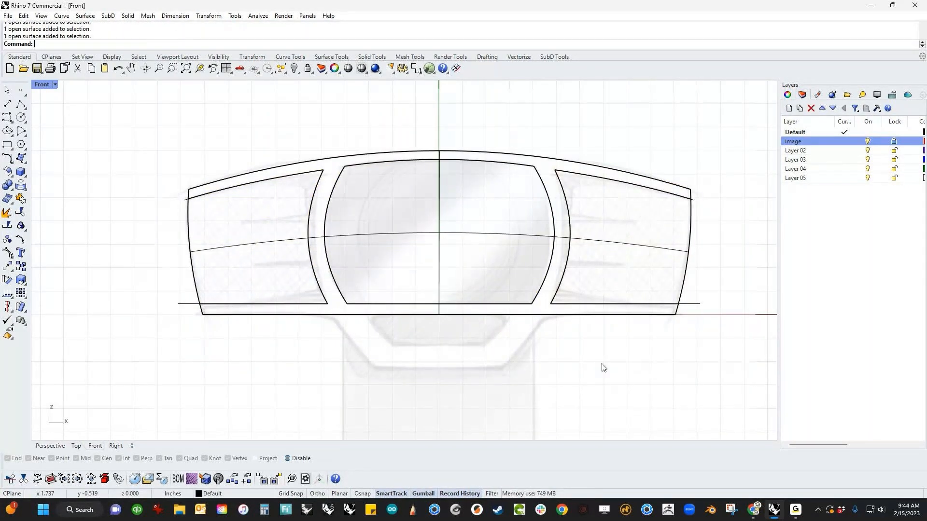
# Step: Switch to the Perspective view and hide all the curves
pyautogui.moveTo(602, 368); pyautogui.dragTo(563, 386, button='right')
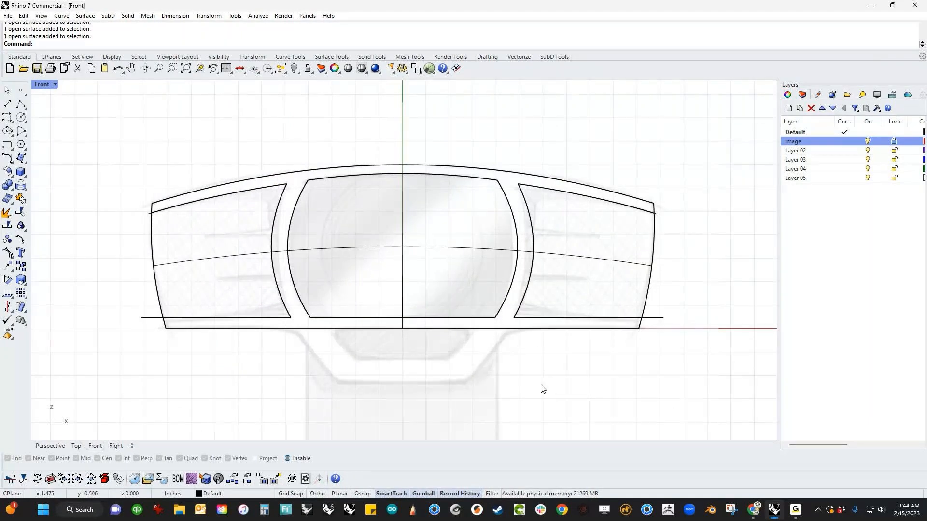
pyautogui.hotkey('ctrl', 'F4')
pyautogui.write('cc')
pyautogui.press('Return')
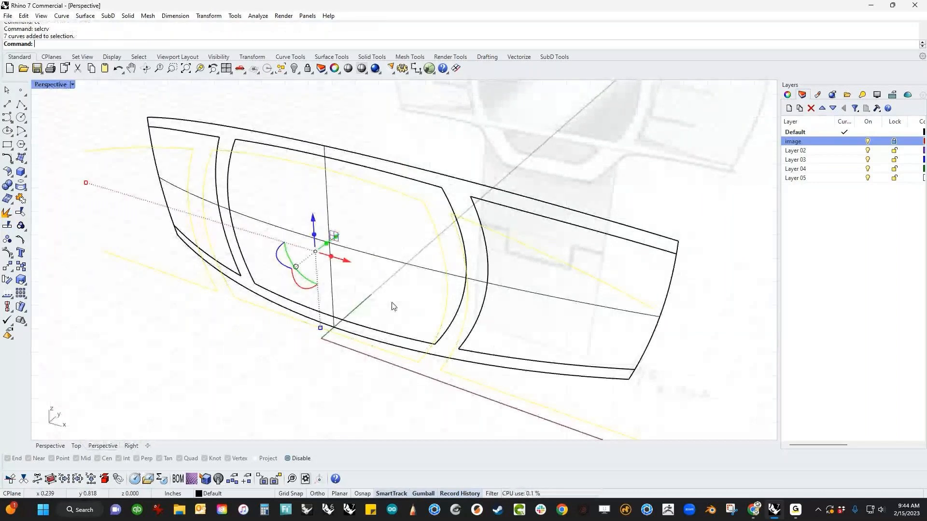
pyautogui.write('h')
pyautogui.press('Return')
# Step: Extrude the central screen surface about 0.05 in backward into the housing
pyautogui.keyDown('shift'); pyautogui.moveTo(324, 244); pyautogui.dragTo(325, 297, button='right'); pyautogui.keyUp('shift')
pyautogui.scroll(3, 325, 298)
pyautogui.click(325, 295)
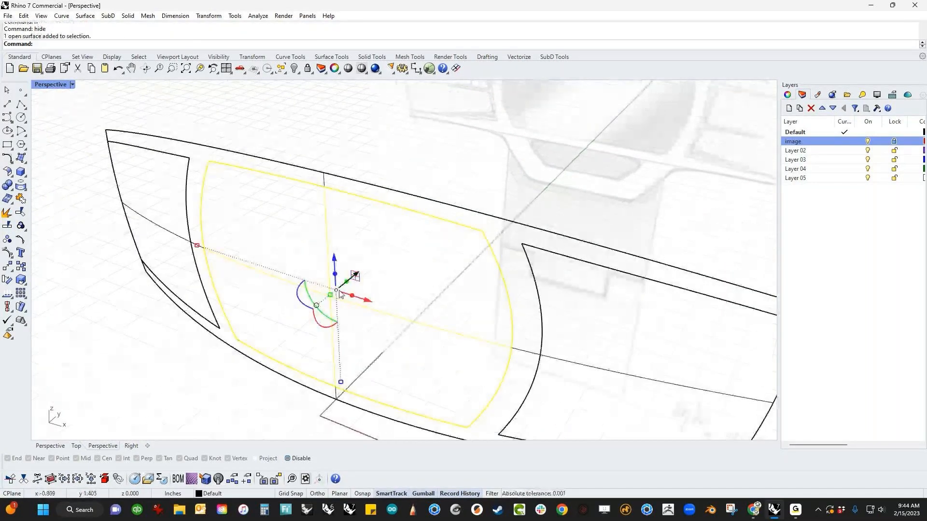
pyautogui.moveTo(347, 281); pyautogui.dragTo(346, 294)
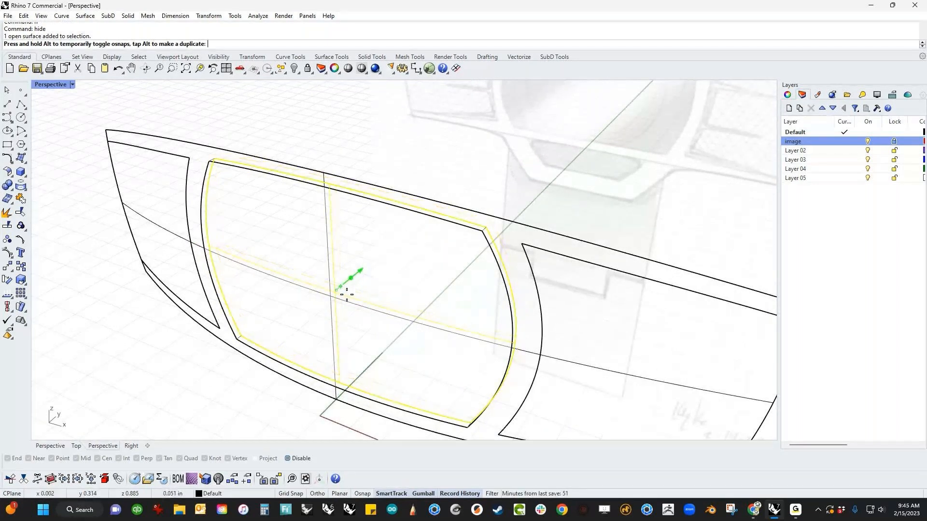
pyautogui.moveTo(346, 294); pyautogui.dragTo(346, 294)
pyautogui.press('Escape')
# Step: Hide the extruded central screen piece, leaving the frame and side panel surfaces on display
pyautogui.moveTo(434, 333); pyautogui.dragTo(319, 313, button='right')
pyautogui.click(274, 288)
pyautogui.moveTo(186, 311); pyautogui.dragTo(300, 329, button='right')
pyautogui.click(314, 360)
pyautogui.moveTo(379, 379); pyautogui.dragTo(357, 408, button='right')
pyautogui.click(385, 314)
pyautogui.write('h')
pyautogui.press('Return')
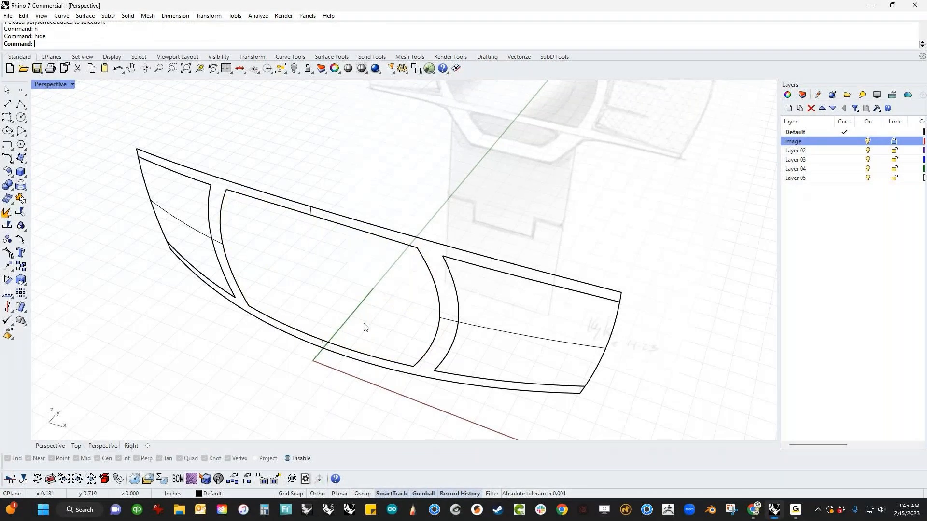
# Step: Extrude the four edges of the frame's central screen opening backward to form deep side walls
pyautogui.moveTo(364, 325); pyautogui.dragTo(567, 166, button='right')
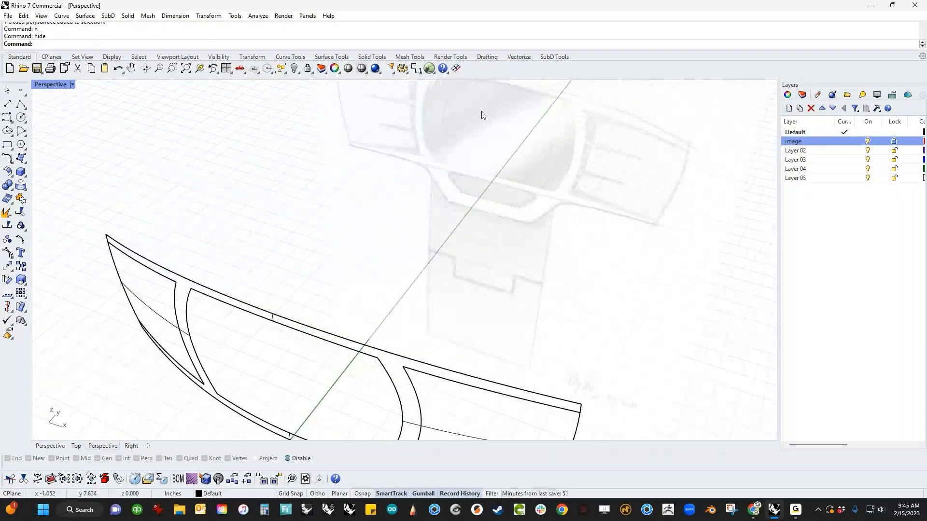
pyautogui.keyDown('shift'); pyautogui.moveTo(251, 316); pyautogui.dragTo(302, 251, button='right'); pyautogui.keyUp('shift')
pyautogui.keyDown('ctrl'); pyautogui.keyDown('shift'); pyautogui.click(295, 323); pyautogui.keyUp('shift'); pyautogui.keyUp('ctrl')
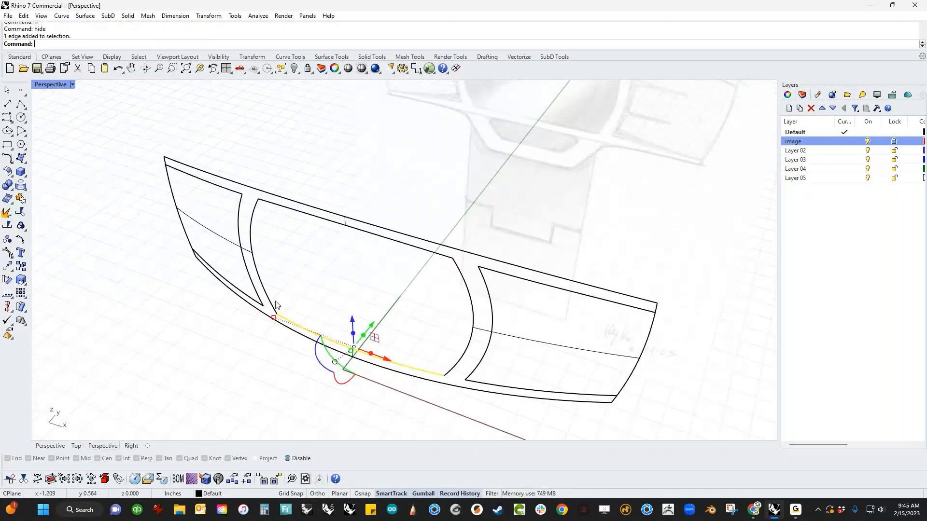
pyautogui.keyDown('ctrl'); pyautogui.keyDown('shift'); pyautogui.click(270, 303); pyautogui.keyUp('shift'); pyautogui.keyUp('ctrl')
pyautogui.keyDown('ctrl'); pyautogui.keyDown('shift'); pyautogui.click(299, 212); pyautogui.keyUp('shift'); pyautogui.keyUp('ctrl')
pyautogui.keyDown('ctrl'); pyautogui.keyDown('shift'); pyautogui.click(470, 307); pyautogui.keyUp('shift'); pyautogui.keyUp('ctrl')
pyautogui.moveTo(363, 280); pyautogui.dragTo(401, 207)
pyautogui.press('Escape')
pyautogui.moveTo(313, 192); pyautogui.dragTo(355, 244, button='right')
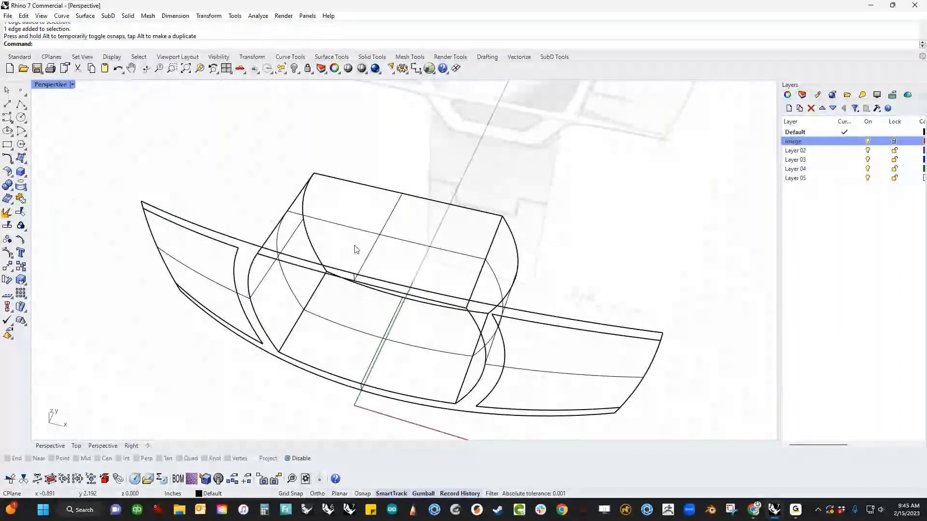
# Step: In the Top view, draw a straight horizontal line across the extruded walls, just behind the housing's curved front
pyautogui.hotkey('ctrl', 'F1')
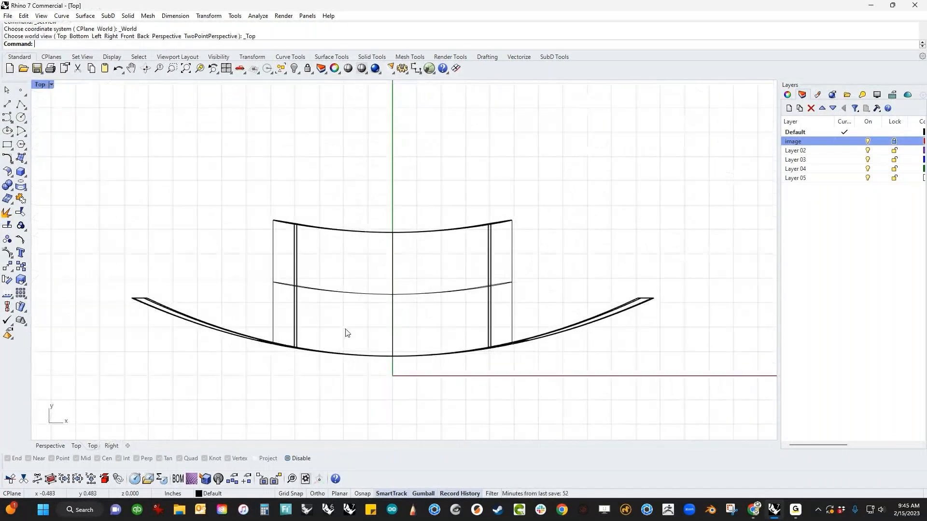
pyautogui.moveTo(345, 330); pyautogui.dragTo(327, 272, button='right')
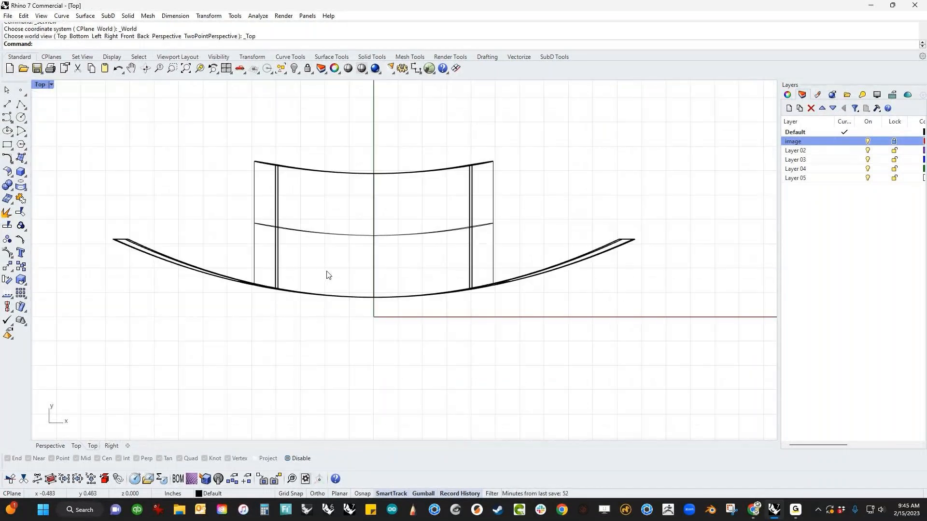
pyautogui.click(7, 104)
pyautogui.click(251, 274)
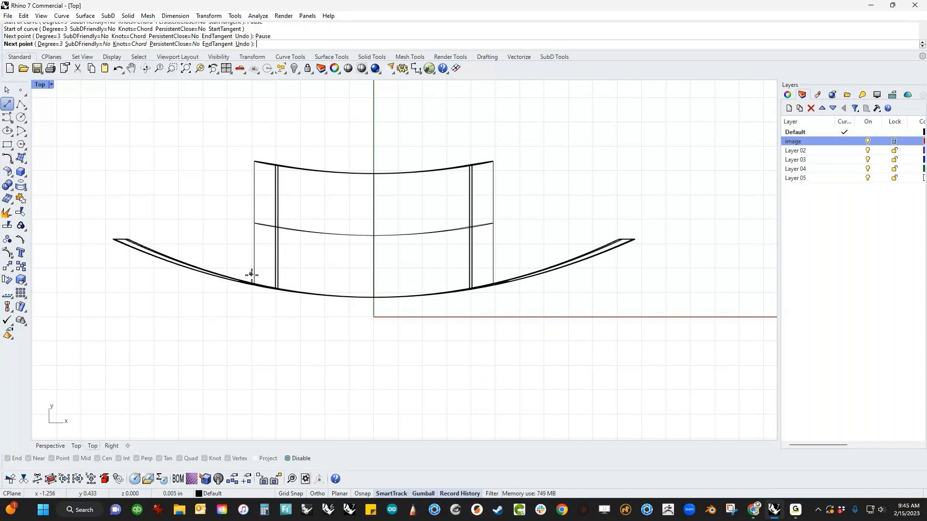
pyautogui.click(500, 273)
pyautogui.press('Return')
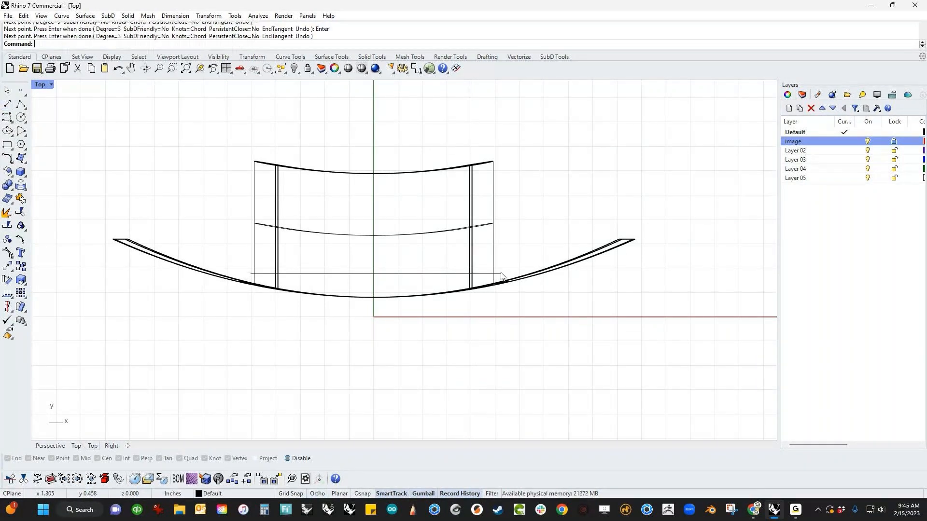
# Step: In the Perspective view, extrude the line upward into a vertical plane taller than the screen opening
pyautogui.click(500, 273)
pyautogui.hotkey('ctrl', 'F4')
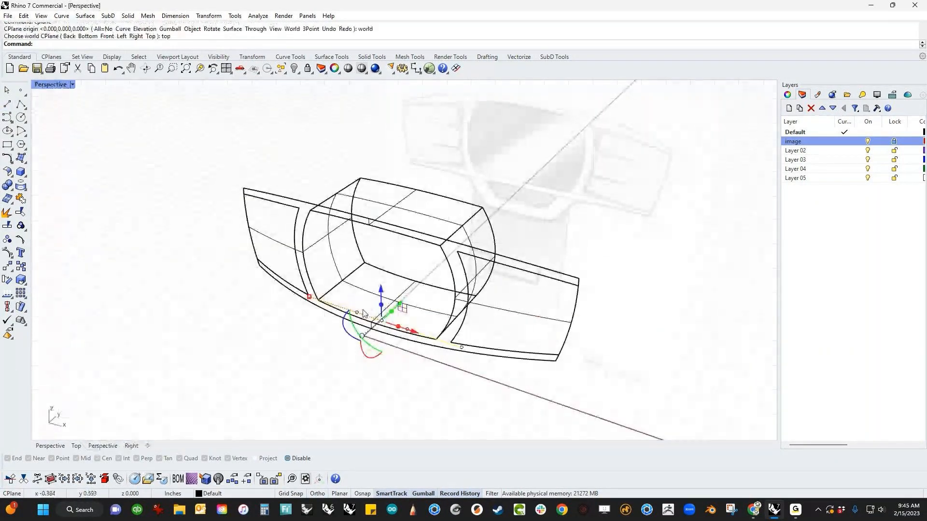
pyautogui.moveTo(383, 292); pyautogui.dragTo(380, 195)
pyautogui.click(337, 144)
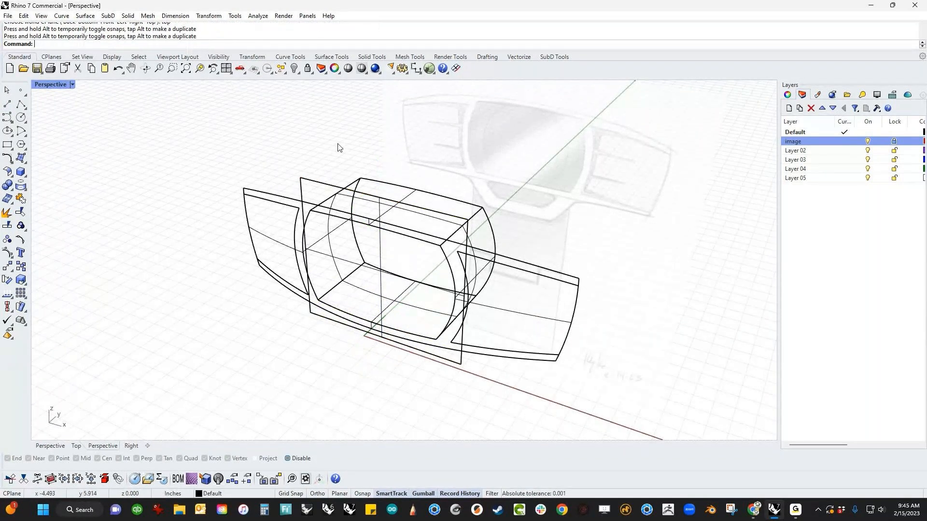
# Step: Using the vertical plane as cutter in the Top view, trim away the parts of the opening's walls behind it
pyautogui.moveTo(338, 148); pyautogui.dragTo(333, 203, button='right')
pyautogui.click(323, 220)
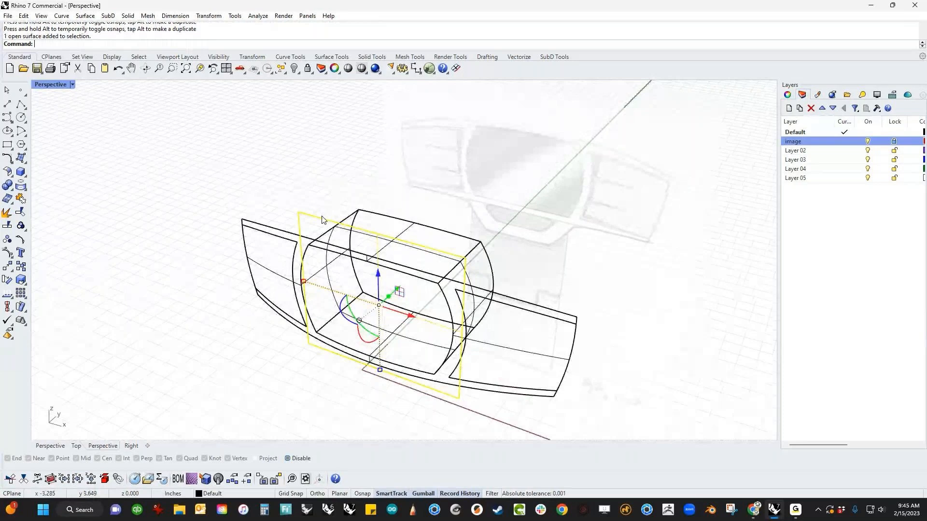
pyautogui.hotkey('ctrl', 'F1')
pyautogui.hotkey('ctrl', 't')
pyautogui.moveTo(587, 201); pyautogui.dragTo(237, 218)
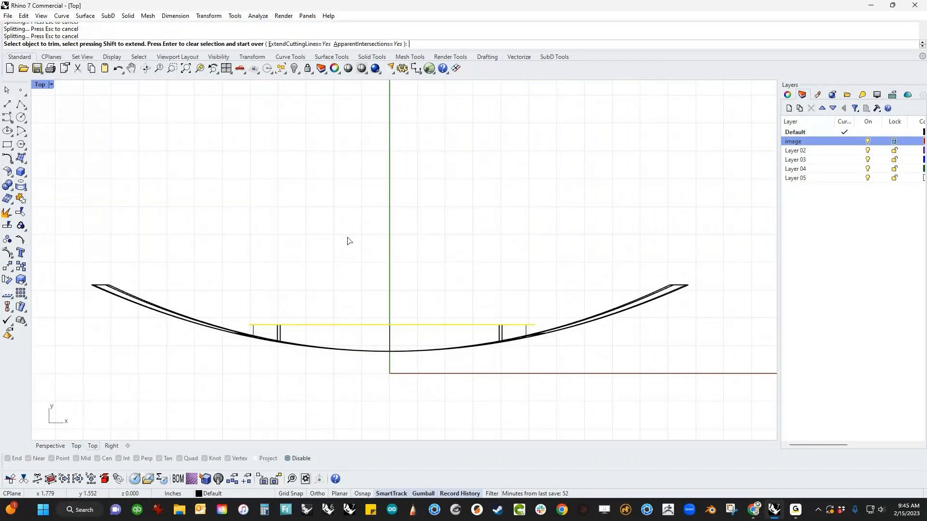
pyautogui.press('Escape')
# Step: Trim off the part of the vertical plane outside the opening's walls, leaving a flat back panel for the recess
pyautogui.hotkey('ctrl', 'F4')
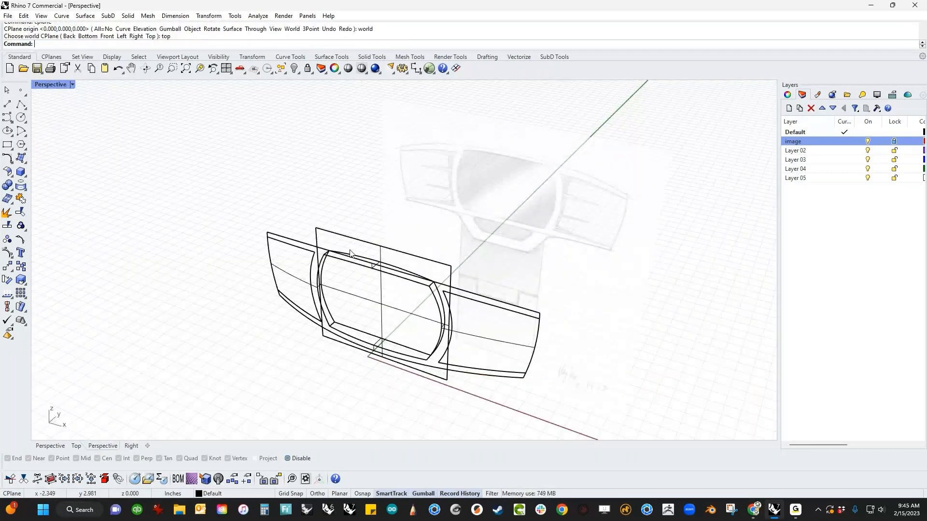
pyautogui.moveTo(351, 301); pyautogui.dragTo(383, 279, button='right')
pyautogui.scroll(3, 383, 282)
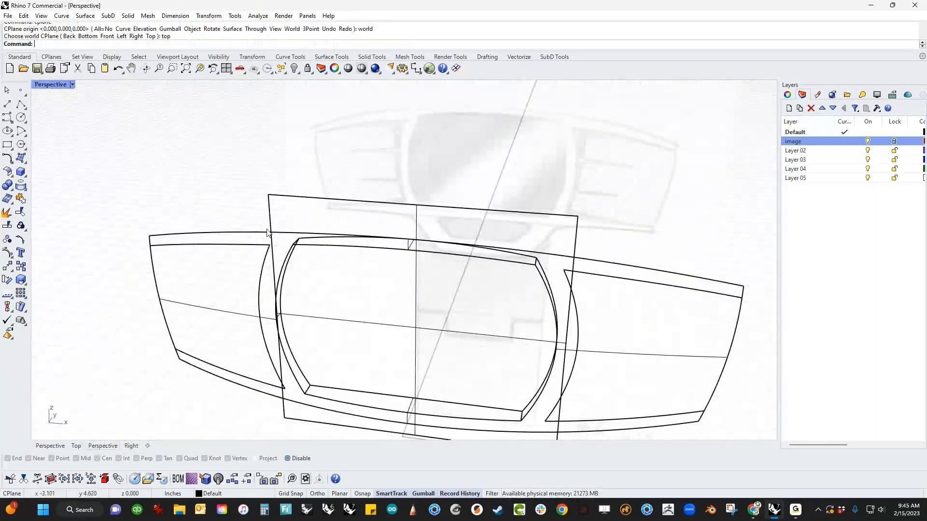
pyautogui.moveTo(253, 221); pyautogui.dragTo(562, 427)
pyautogui.hotkey('ctrl', 't')
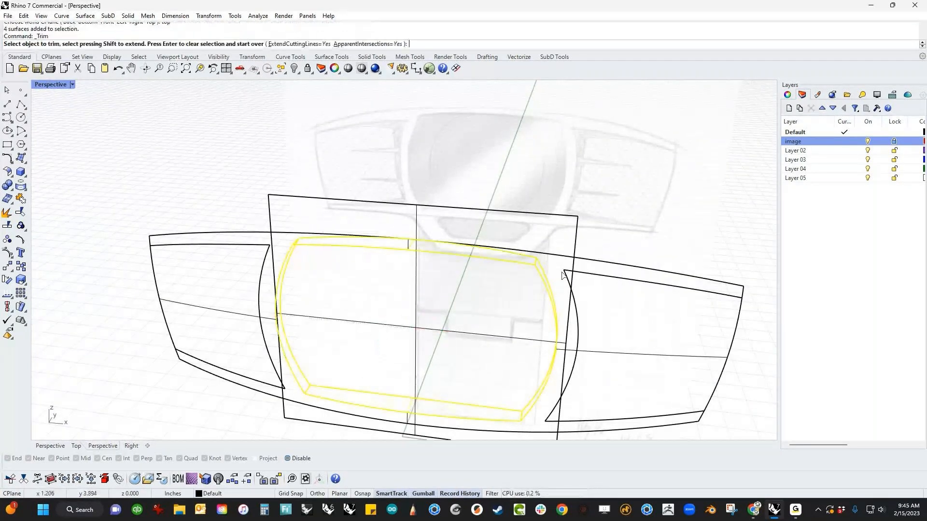
pyautogui.click(577, 243)
pyautogui.press('Return')
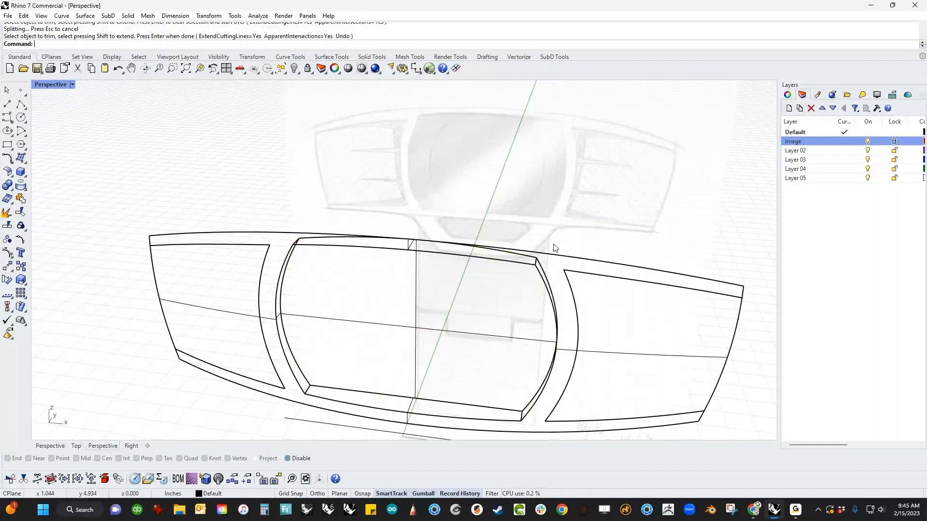
# Step: Inspect the recess in Shaded display and isolate its flat back panel
pyautogui.scroll(-1, 463, 241)
pyautogui.hotkey('ctrl', 'alt', 's')
pyautogui.moveTo(464, 242)
pyautogui.mouseDown(button='right')
pyautogui.moveTo(434, 326)
pyautogui.moveTo(410, 360)
pyautogui.mouseUp(button='right')
pyautogui.scroll(4, 434, 307)
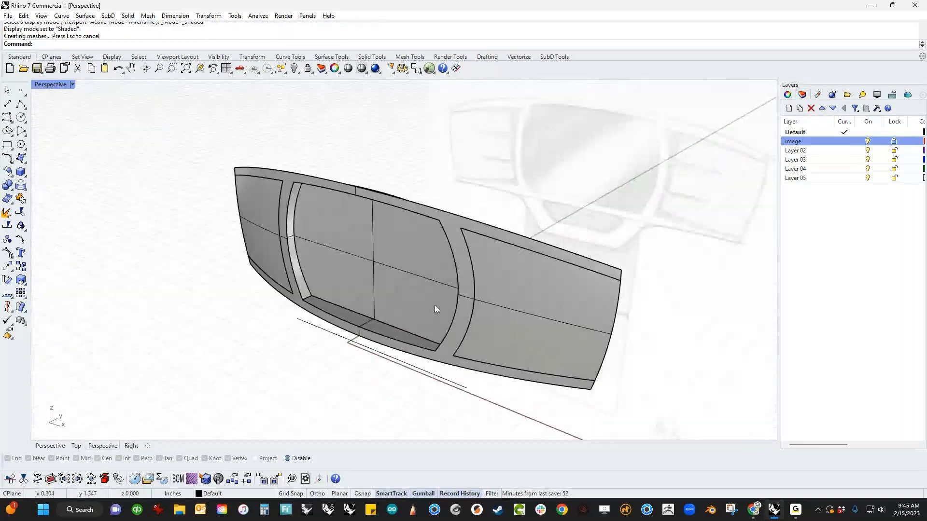
pyautogui.scroll(2, 427, 305)
pyautogui.keyDown('shift'); pyautogui.moveTo(428, 306); pyautogui.dragTo(405, 348, button='right'); pyautogui.keyUp('shift')
pyautogui.click(389, 339)
pyautogui.write('ii')
pyautogui.press('Return')
pyautogui.press('Return')
# Step: In the wireframe Front view, draw a large circle centred on the panel, extending beyond its upper and lower edges
pyautogui.hotkey('ctrl', 'F2')
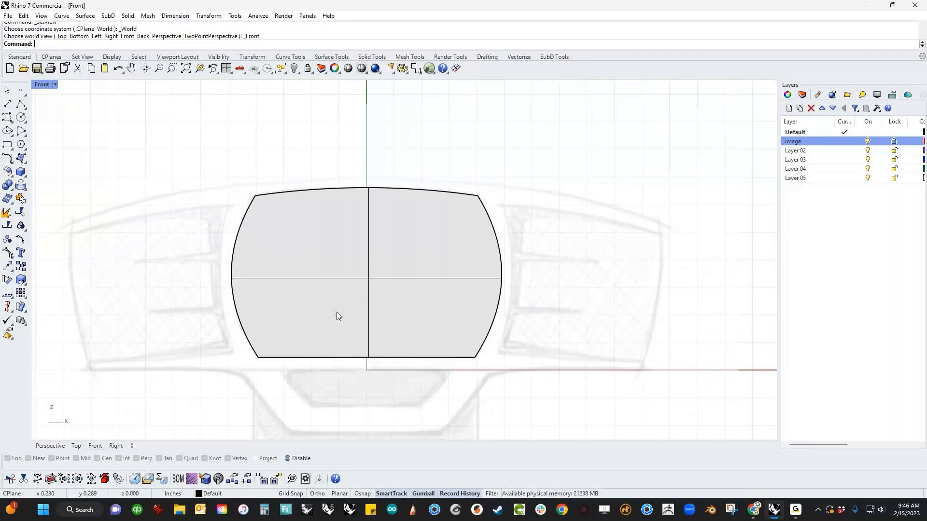
pyautogui.hotkey('ctrl', 'alt', 'w')
pyautogui.scroll(1, 375, 300)
pyautogui.moveTo(375, 326); pyautogui.dragTo(401, 299, button='right')
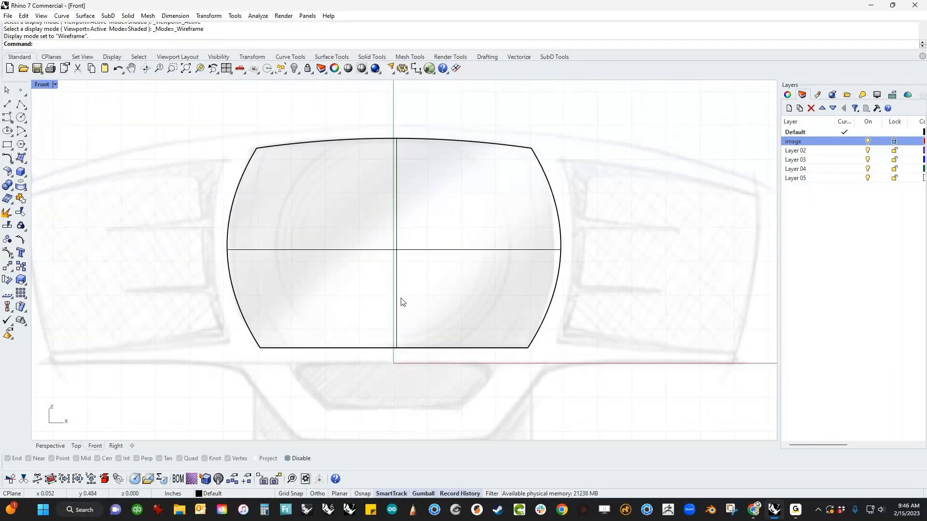
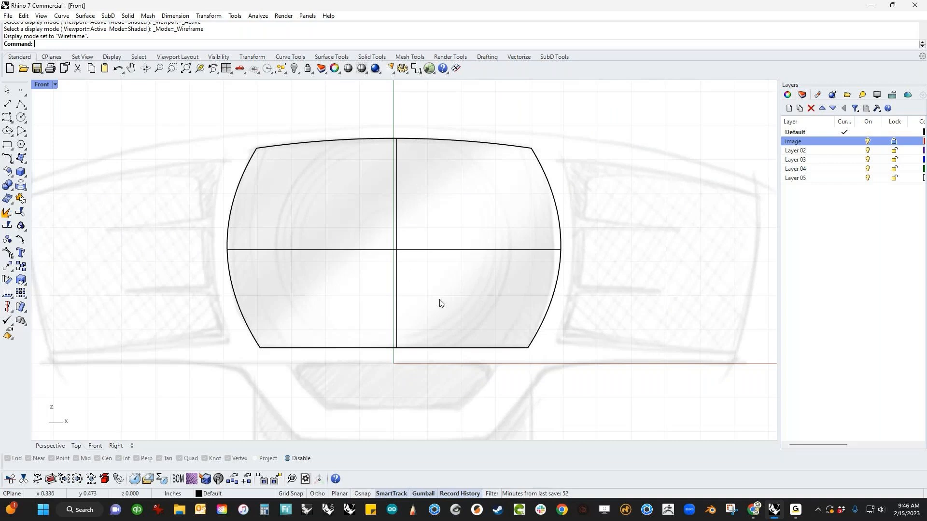
pyautogui.press('c')
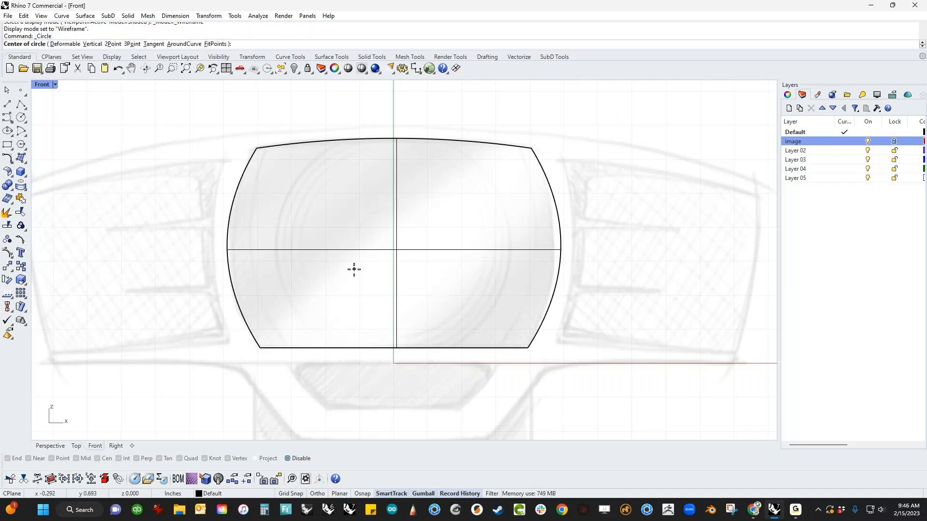
pyautogui.press('alt')
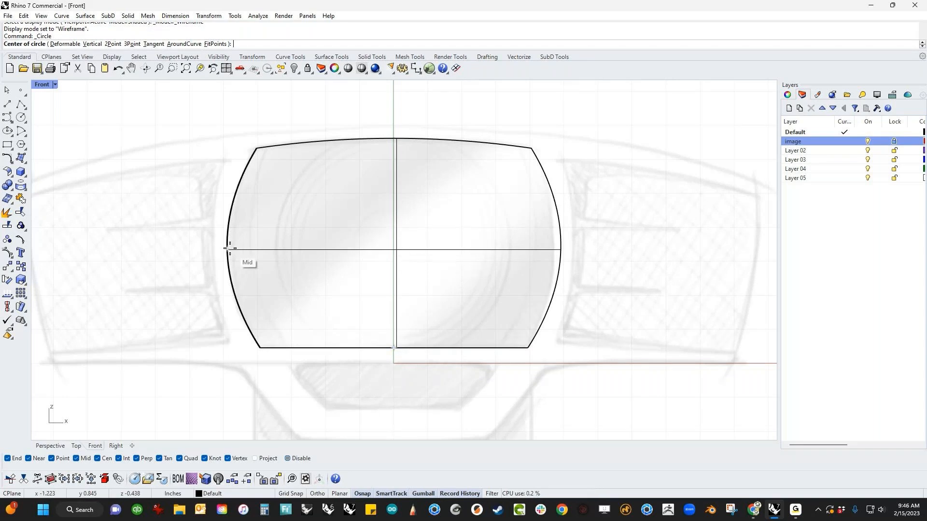
pyautogui.click(393, 250)
pyautogui.press('alt')
pyautogui.press('shift')
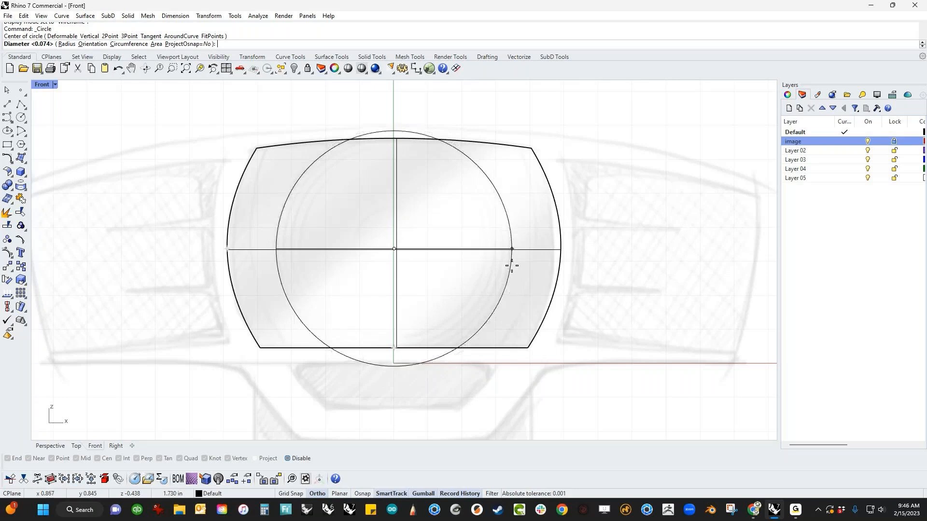
pyautogui.click(545, 265)
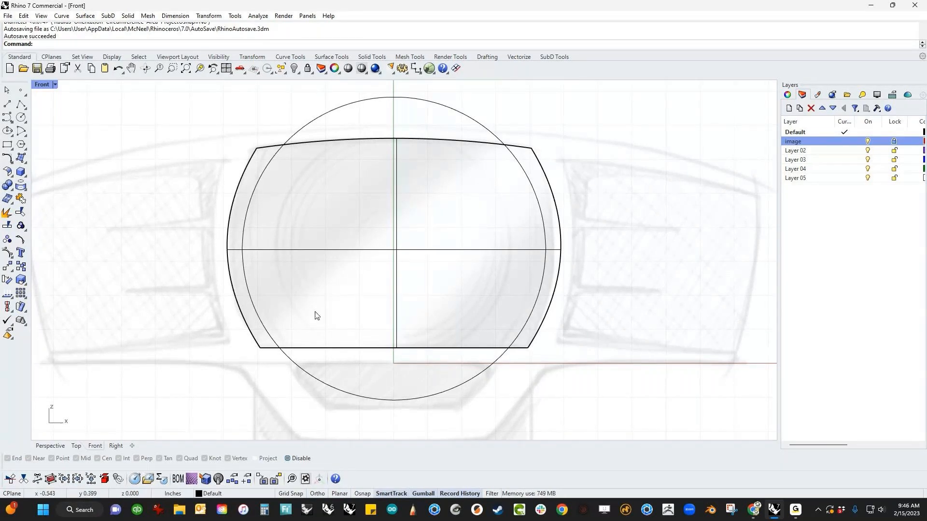
# Step: Copy the large circle in place and scale the copies down into five closely spaced concentric rings inside it
pyautogui.click(273, 338)
pyautogui.hotkey('ctrl', 'c')
pyautogui.hotkey('ctrl', 'v')
pyautogui.keyDown('shift'); pyautogui.moveTo(243, 249); pyautogui.dragTo(305, 249); pyautogui.keyUp('shift')
pyautogui.hotkey('ctrl', 'v')
pyautogui.hotkey('ctrl', 'c')
pyautogui.hotkey('ctrl', 'v')
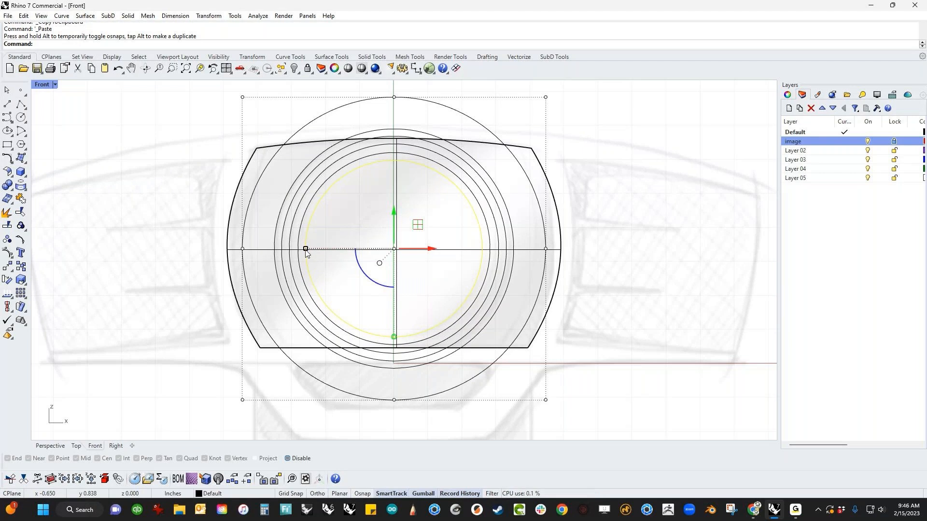
# Step: Add five more scaled-down concentric copies around the panel's centre, ending with a small innermost circle
pyautogui.moveTo(306, 250); pyautogui.dragTo(351, 251)
pyautogui.hotkey('ctrl', 'z')
pyautogui.press('alt')
pyautogui.scroll(3, 374, 261)
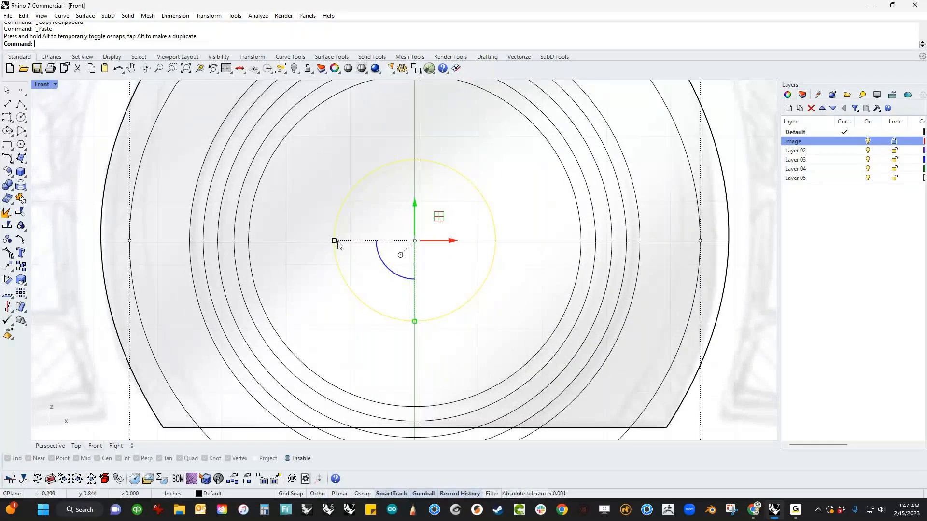
pyautogui.moveTo(337, 241); pyautogui.dragTo(368, 241)
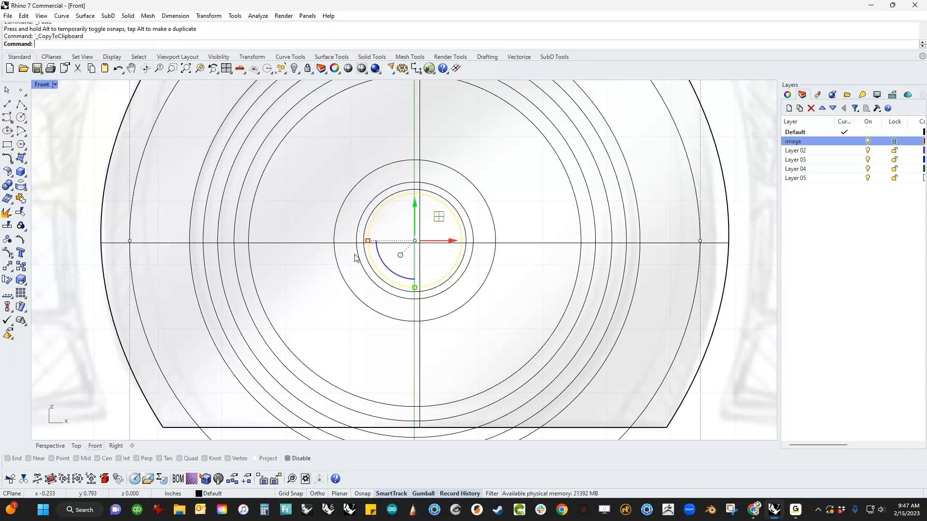
pyautogui.hotkey('ctrl', 'v')
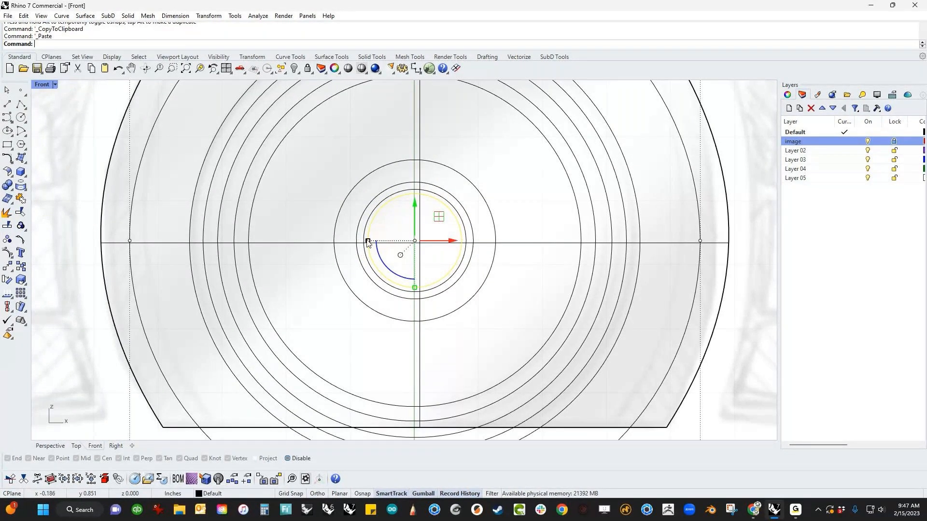
pyautogui.moveTo(368, 241); pyautogui.dragTo(369, 242)
pyautogui.click(302, 332)
pyautogui.scroll(-4, 324, 281)
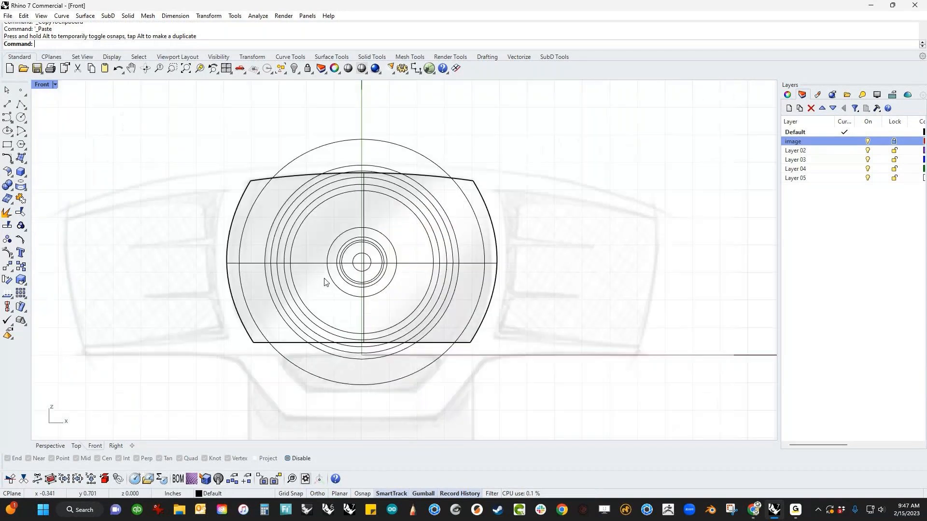
# Step: Split the back panel surface with all the concentric circles
pyautogui.moveTo(492, 412); pyautogui.dragTo(505, 378, button='right')
pyautogui.middleClick(505, 378)
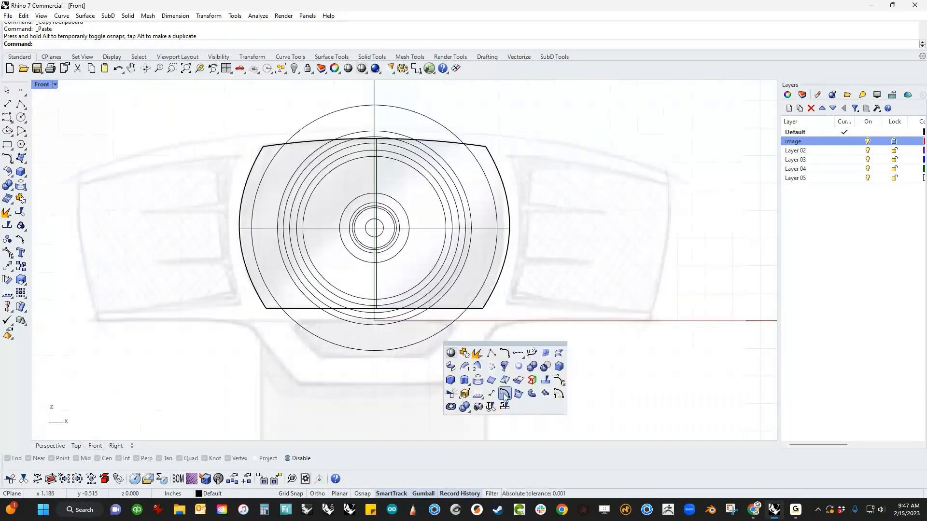
pyautogui.click(517, 394)
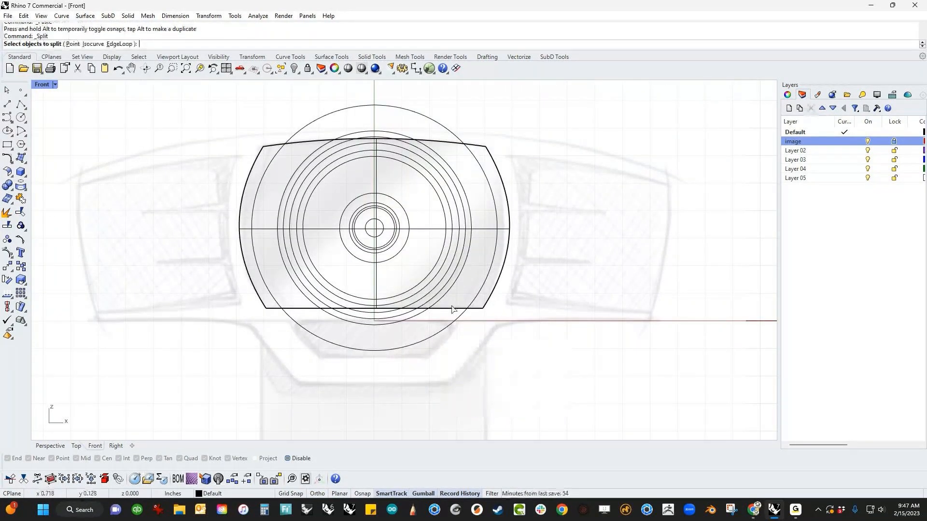
pyautogui.click(452, 308)
pyautogui.rightClick(463, 340)
pyautogui.moveTo(462, 340); pyautogui.dragTo(375, 235)
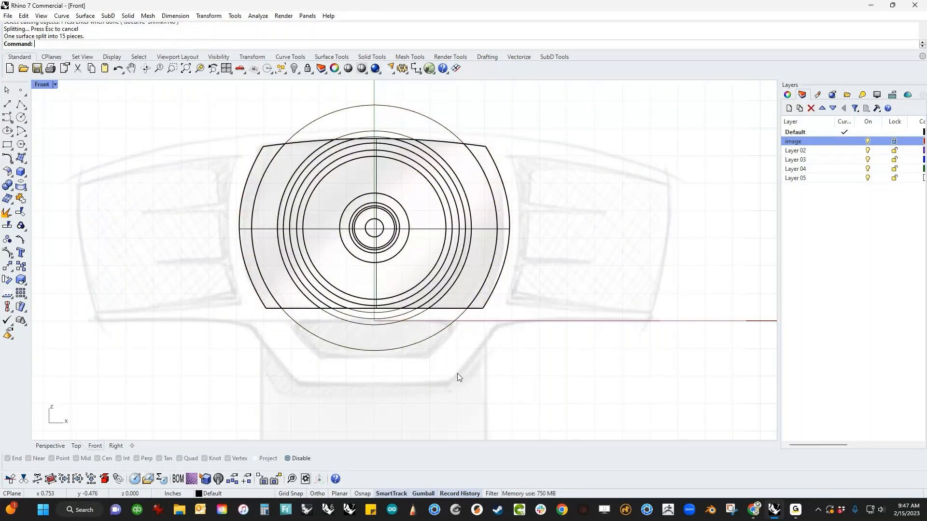
# Step: Select all the curves and delete them, keeping only the split surface pieces
pyautogui.write('selcrv')
pyautogui.press('Return')
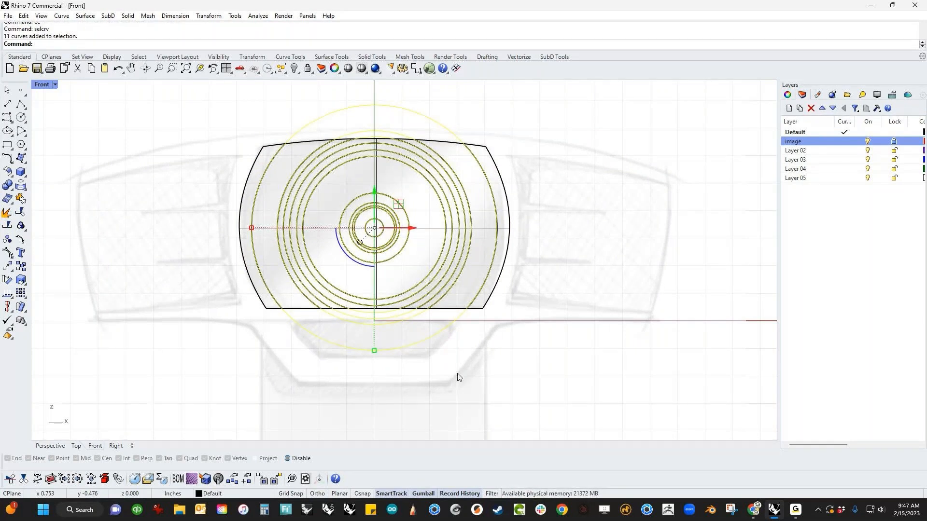
pyautogui.press('Delete')
# Step: Show the split panel pieces in the Perspective view with Shaded display
pyautogui.hotkey('ctrl', 'F4')
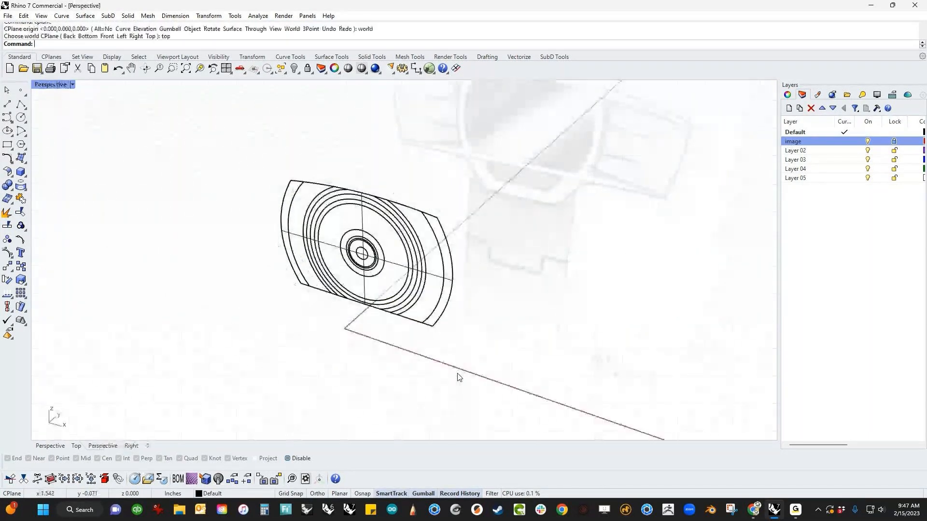
pyautogui.scroll(6, 388, 254)
pyautogui.middleClick(389, 256)
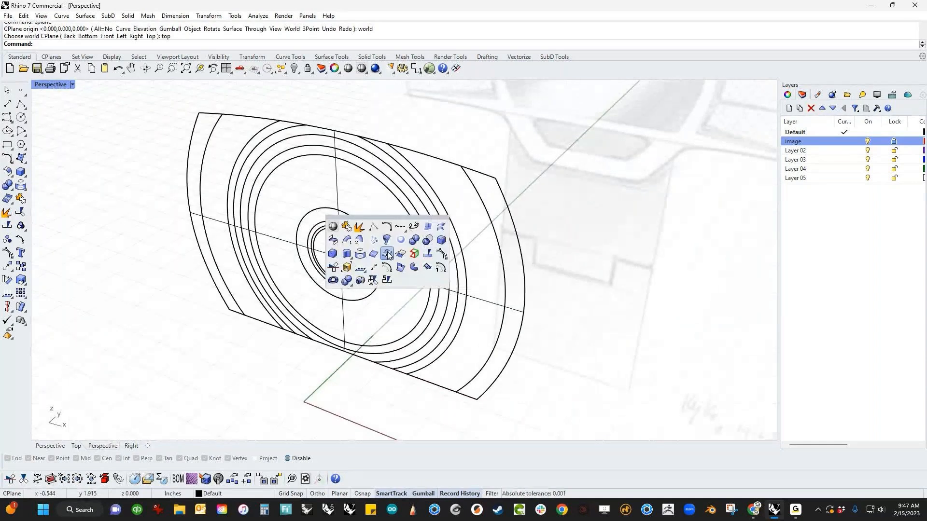
pyautogui.click(333, 227)
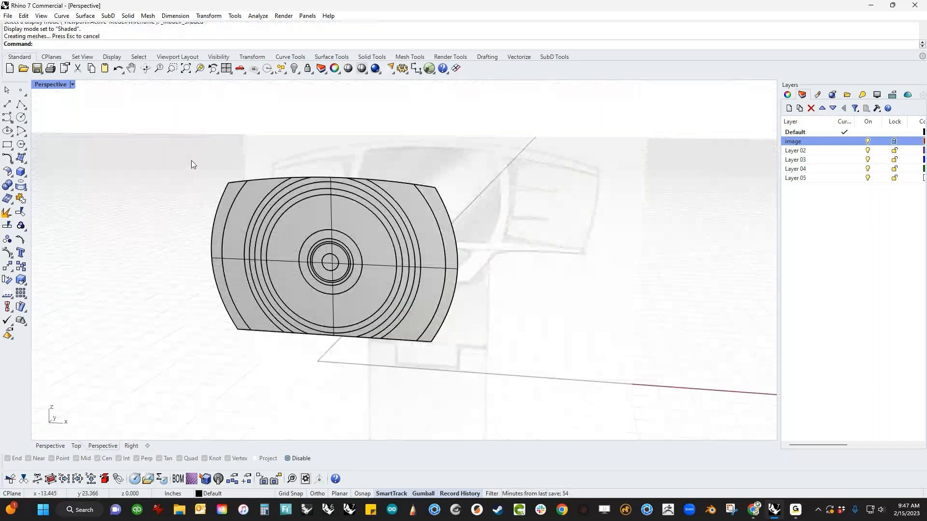
# Step: Purge the construction history from all objects
pyautogui.write('hp')
pyautogui.press('Return')
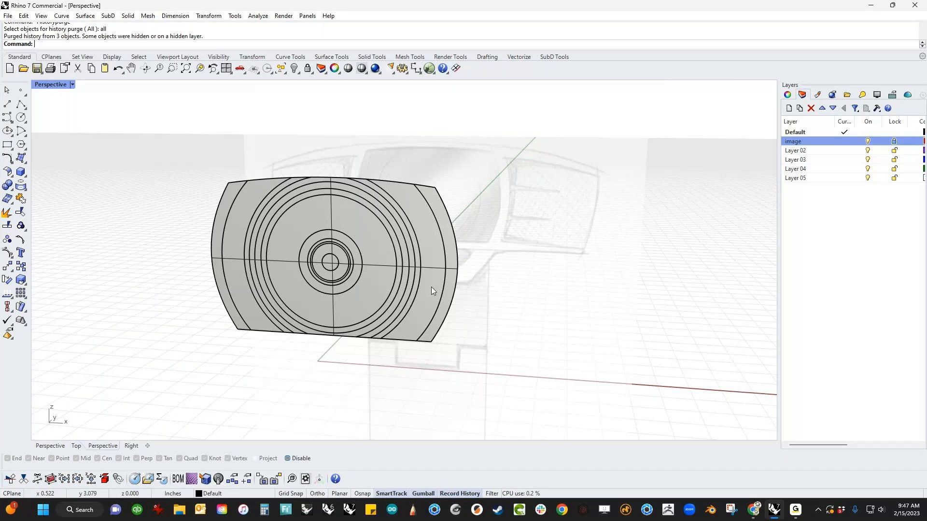
pyautogui.moveTo(430, 286); pyautogui.dragTo(337, 227, button='right')
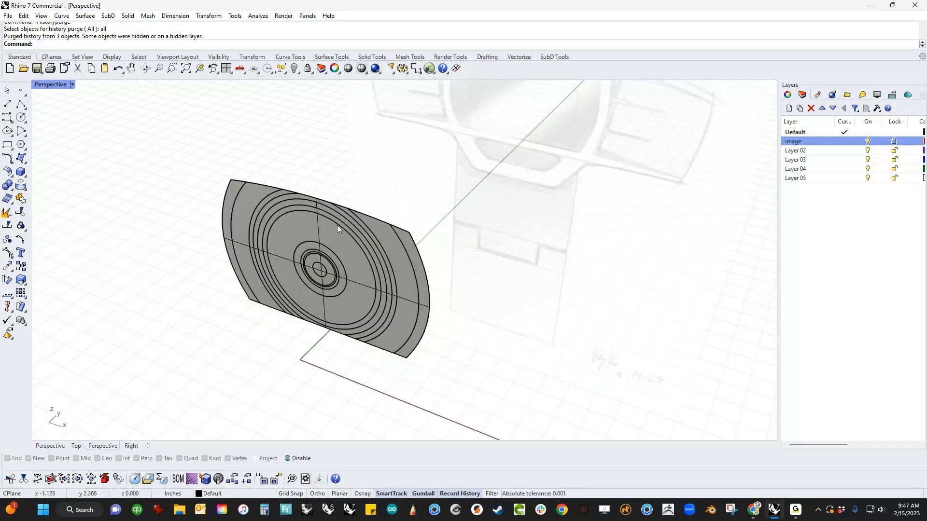
# Step: Recess all panel pieces inside the two outermost side strips, and recess those inside the next pair of strips one step further
pyautogui.scroll(3, 337, 225)
pyautogui.moveTo(407, 168); pyautogui.dragTo(235, 239)
pyautogui.keyDown('shift'); pyautogui.moveTo(361, 161); pyautogui.dragTo(315, 290); pyautogui.keyUp('shift')
pyautogui.keyDown('ctrl'); pyautogui.click(218, 182); pyautogui.keyUp('ctrl')
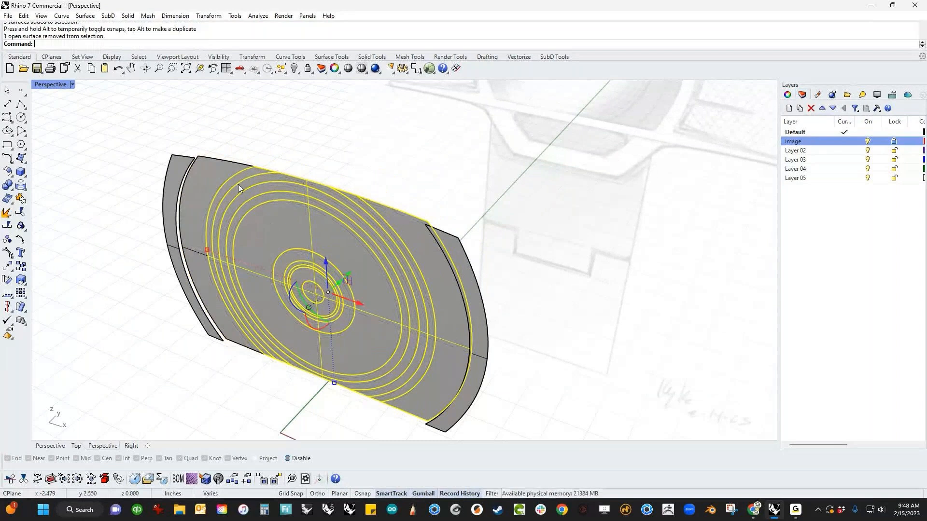
pyautogui.keyDown('ctrl'); pyautogui.click(430, 261); pyautogui.keyUp('ctrl')
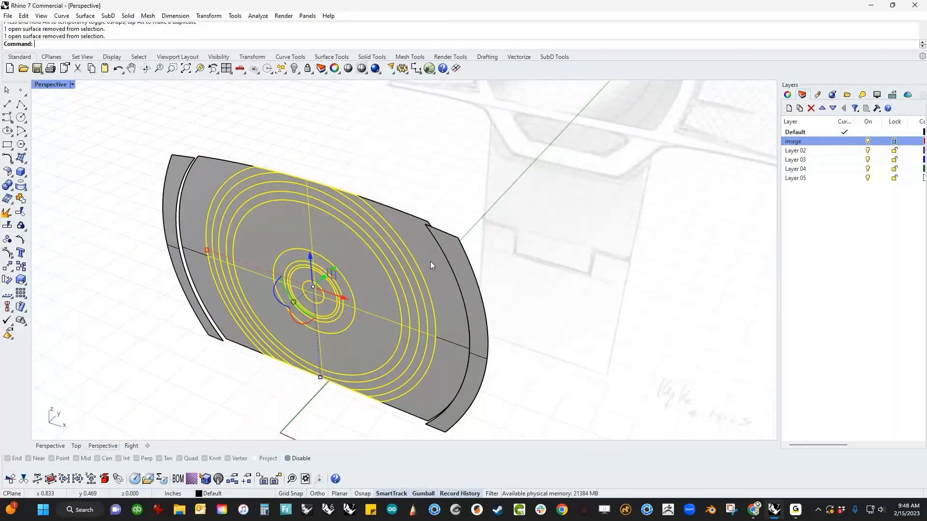
pyautogui.moveTo(337, 265); pyautogui.dragTo(328, 294)
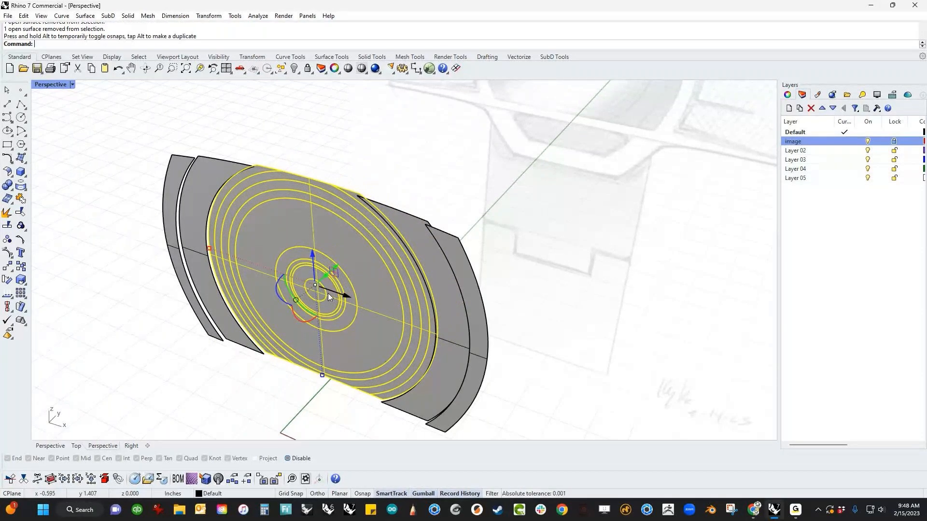
# Step: Exclude the next two side pieces from the selection and move the remaining concentric pieces one step deeper
pyautogui.scroll(3, 372, 227)
pyautogui.keyDown('ctrl'); pyautogui.click(357, 199); pyautogui.keyUp('ctrl')
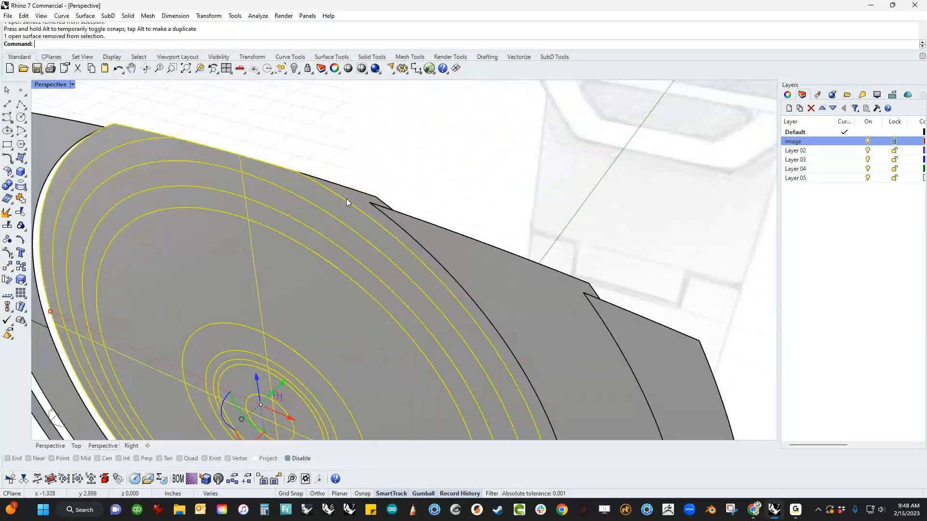
pyautogui.keyDown('ctrl'); pyautogui.click(114, 141); pyautogui.keyUp('ctrl')
pyautogui.scroll(-4, 266, 229)
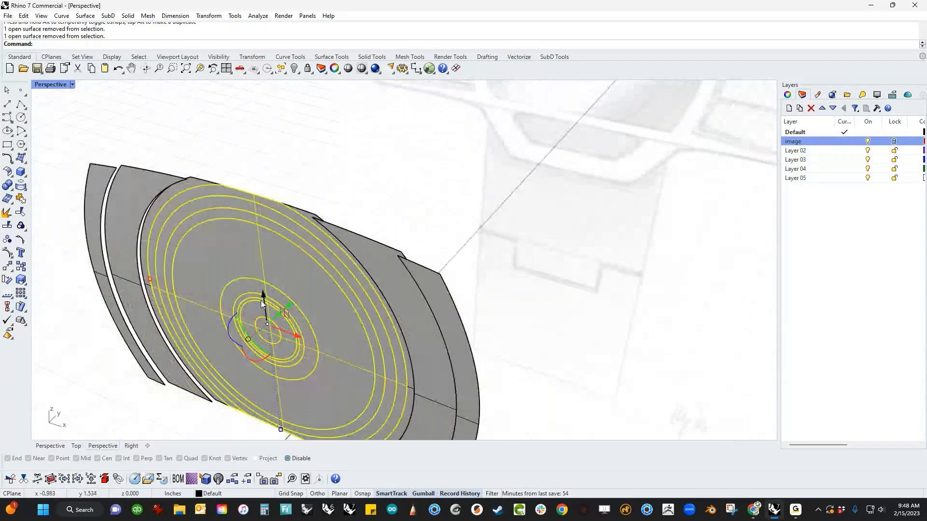
pyautogui.moveTo(296, 306); pyautogui.dragTo(272, 323)
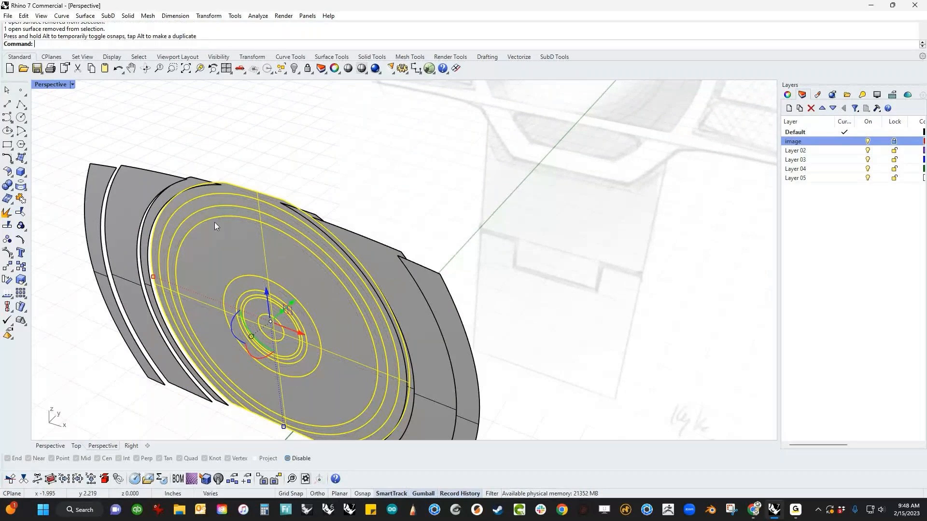
# Step: Continue the terracing inward by leaving out the outermost selected ring twice, each time recessing the remaining pieces a little more
pyautogui.scroll(4, 184, 189)
pyautogui.keyDown('ctrl'); pyautogui.click(343, 222); pyautogui.keyUp('ctrl')
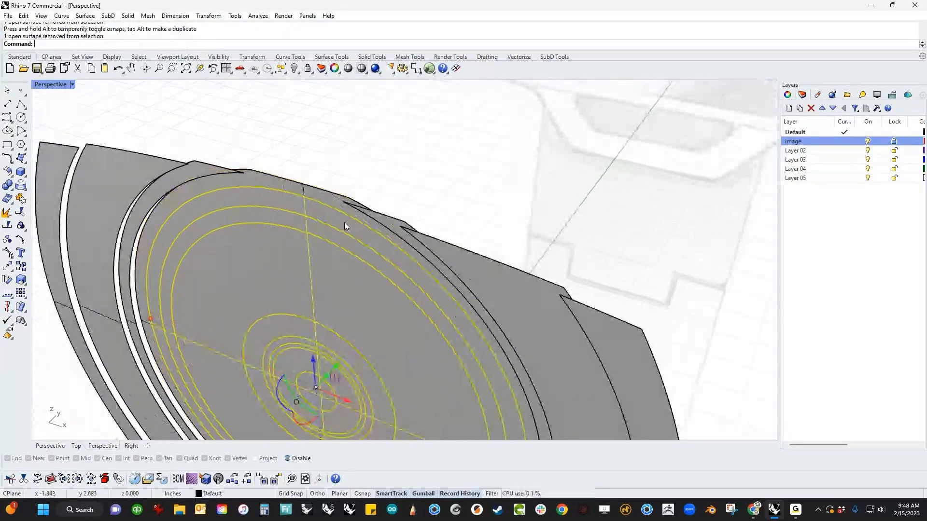
pyautogui.scroll(-3, 340, 222)
pyautogui.moveTo(344, 308); pyautogui.dragTo(327, 331)
pyautogui.keyDown('ctrl'); pyautogui.click(254, 186); pyautogui.keyUp('ctrl')
pyautogui.moveTo(346, 312); pyautogui.dragTo(327, 334)
# Step: Recess the large disc one step behind its surrounding ring, and set the small central rings slightly deeper than the disc
pyautogui.scroll(2, 261, 219)
pyautogui.scroll(1, 261, 219)
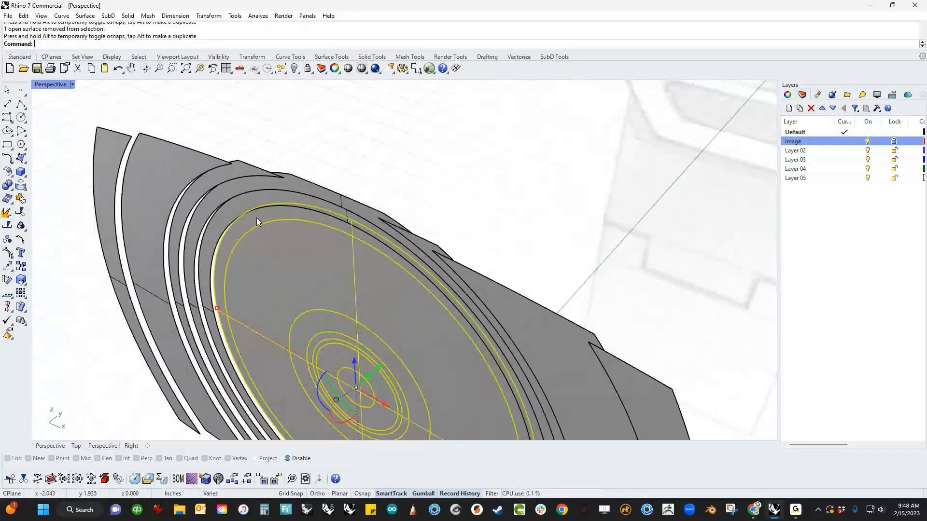
pyautogui.keyDown('ctrl'); pyautogui.click(256, 218); pyautogui.keyUp('ctrl')
pyautogui.scroll(-1, 321, 304)
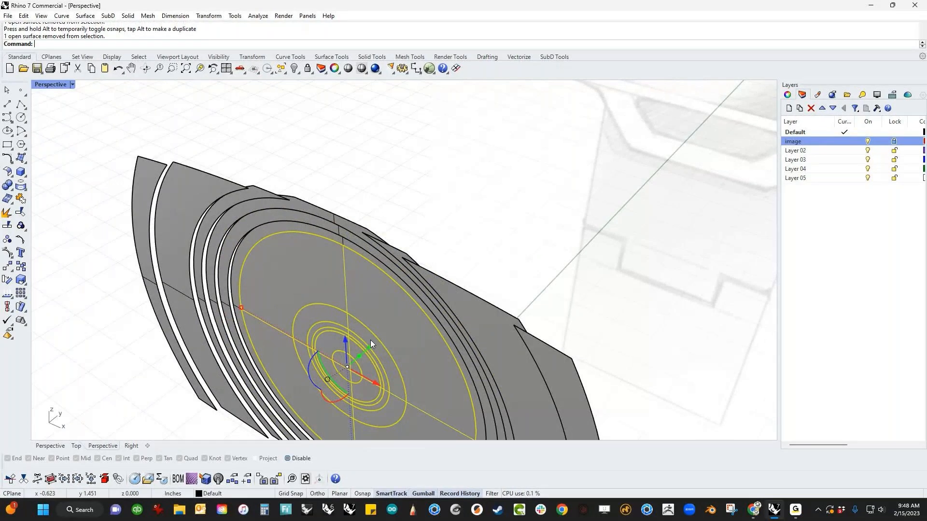
pyautogui.moveTo(370, 339); pyautogui.dragTo(350, 361)
pyautogui.keyDown('ctrl'); pyautogui.click(276, 293); pyautogui.keyUp('ctrl')
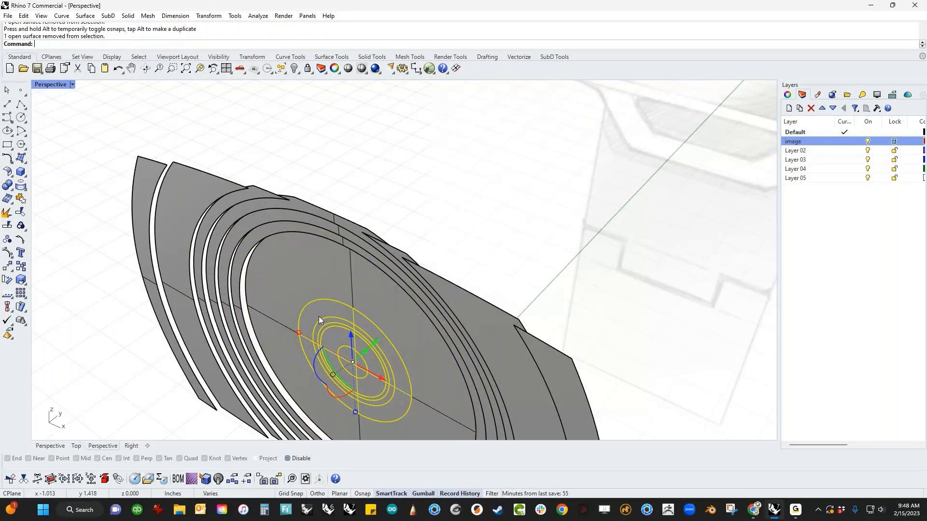
pyautogui.moveTo(319, 348); pyautogui.dragTo(322, 345)
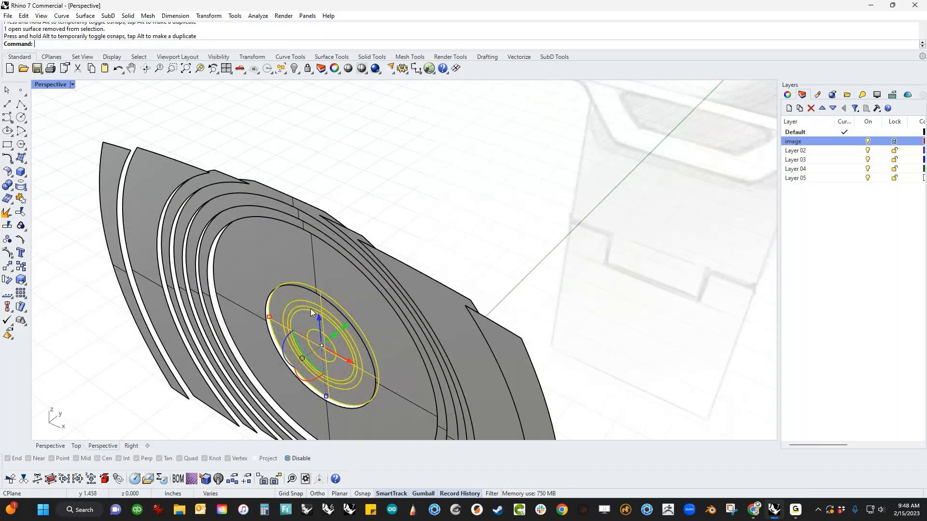
# Step: Offset the narrow rings around the centre to different depths, stepping them relative to one another
pyautogui.scroll(3, 311, 308)
pyautogui.keyDown('ctrl'); pyautogui.click(291, 300); pyautogui.keyUp('ctrl')
pyautogui.click(291, 303)
pyautogui.moveTo(340, 371); pyautogui.dragTo(381, 380)
pyautogui.scroll(2, 281, 340)
pyautogui.click(335, 344)
pyautogui.scroll(1, 334, 337)
pyautogui.moveTo(381, 380); pyautogui.dragTo(375, 328, button='right')
pyautogui.scroll(-4, 374, 328)
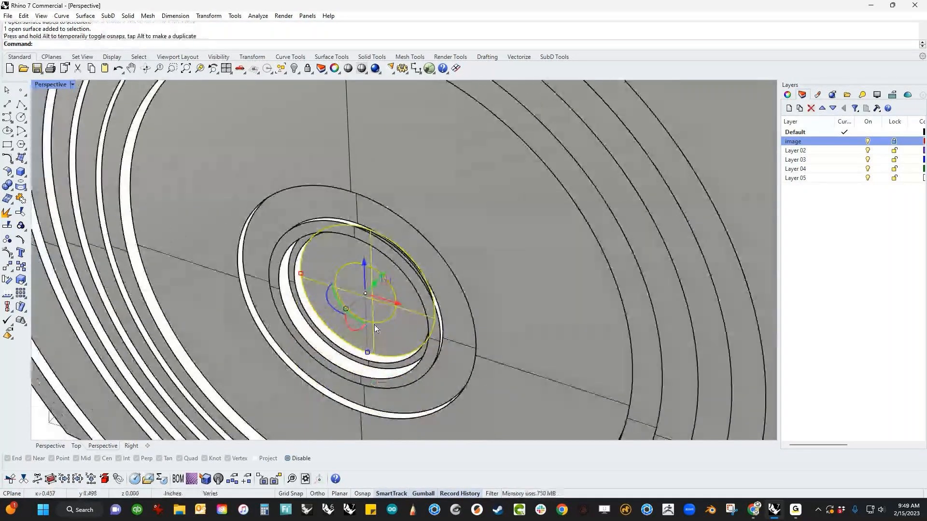
# Step: Delete the small innermost disc to leave a round opening at the panel's centre
pyautogui.scroll(-2, 392, 308)
pyautogui.press('Delete')
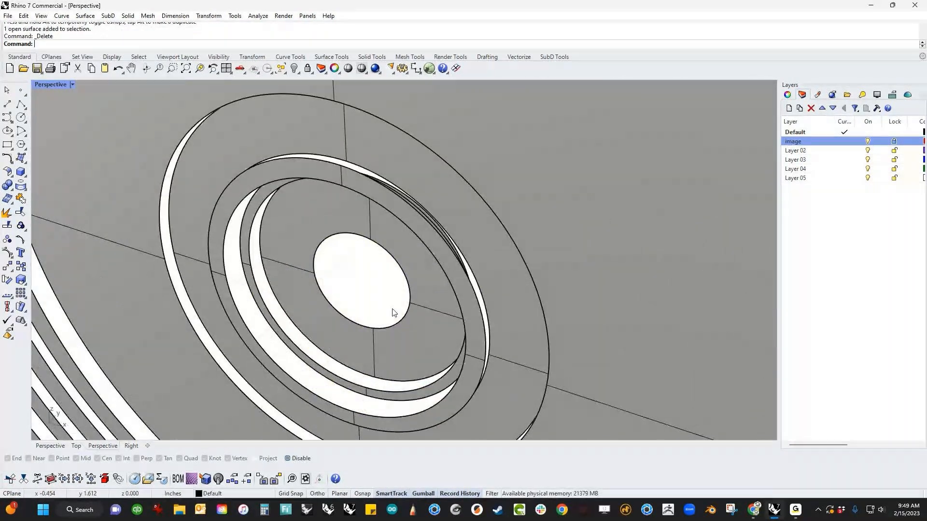
pyautogui.scroll(-5, 390, 299)
pyautogui.moveTo(391, 295); pyautogui.dragTo(379, 294, button='right')
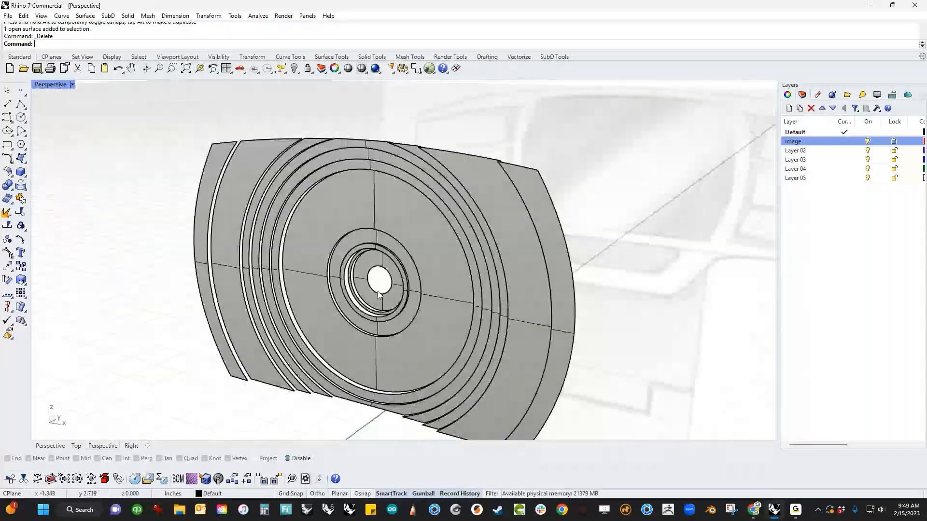
# Step: Close the two outermost gaps on the panel's left side with surfaces built from the facing edge curves
pyautogui.middleClick(201, 101)
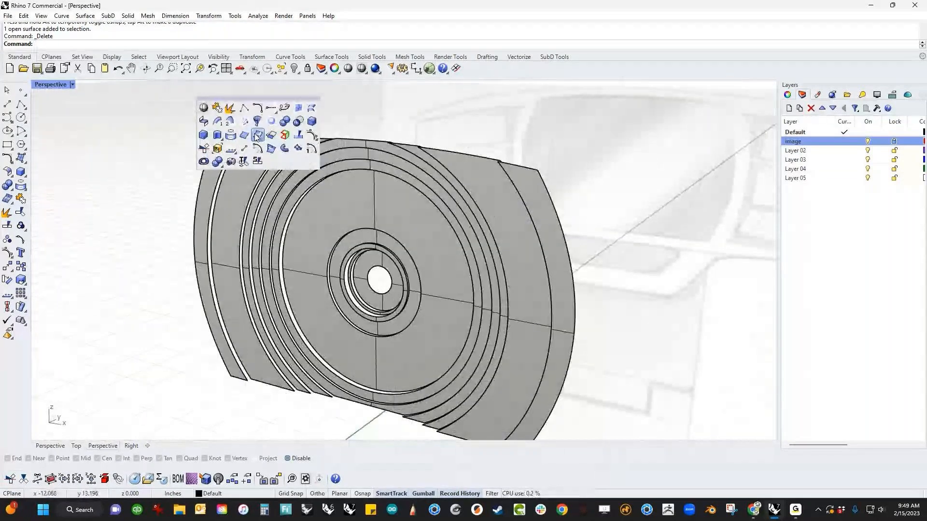
pyautogui.click(257, 135)
pyautogui.scroll(4, 245, 146)
pyautogui.click(231, 143)
pyautogui.click(235, 143)
pyautogui.press('Escape')
pyautogui.rightClick(230, 144)
pyautogui.click(228, 147)
pyautogui.click(234, 151)
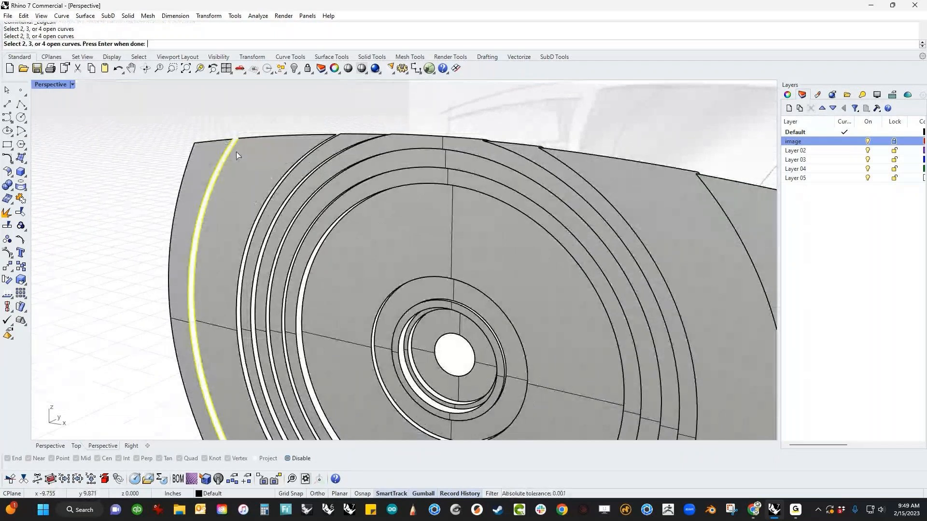
pyautogui.rightClick(236, 152)
pyautogui.rightClick(296, 189)
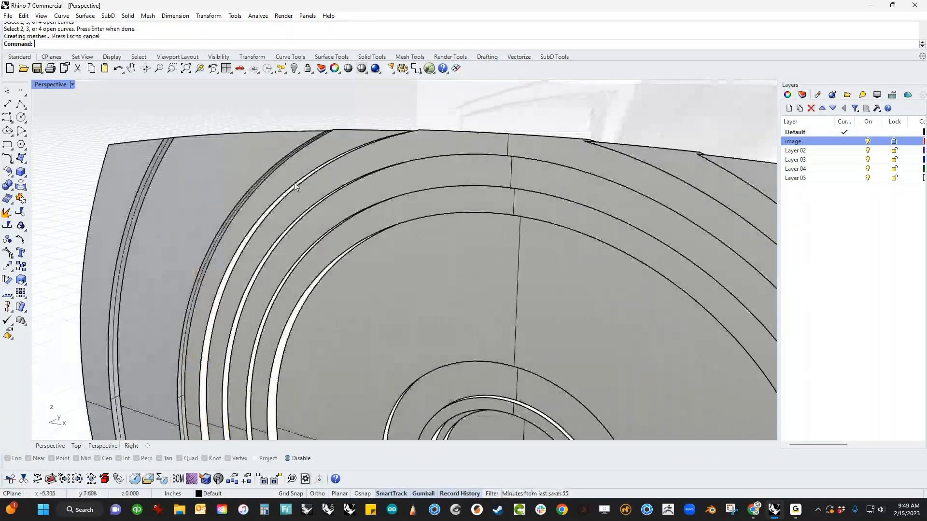
# Step: Bridge the third and fourth gaps on the left side with surfaces from their edge curves
pyautogui.rightClick(291, 189)
pyautogui.scroll(3, 291, 191)
pyautogui.click(282, 198)
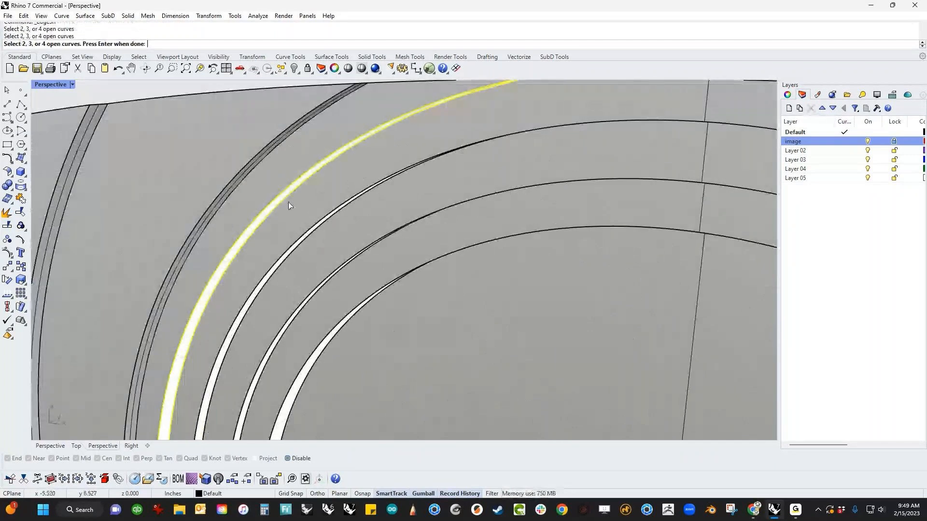
pyautogui.rightClick(290, 208)
pyautogui.click(298, 240)
pyautogui.click(301, 245)
pyautogui.rightClick(306, 257)
pyautogui.moveTo(301, 278); pyautogui.dragTo(263, 255, button='right')
pyautogui.rightClick(263, 258)
pyautogui.click(261, 263)
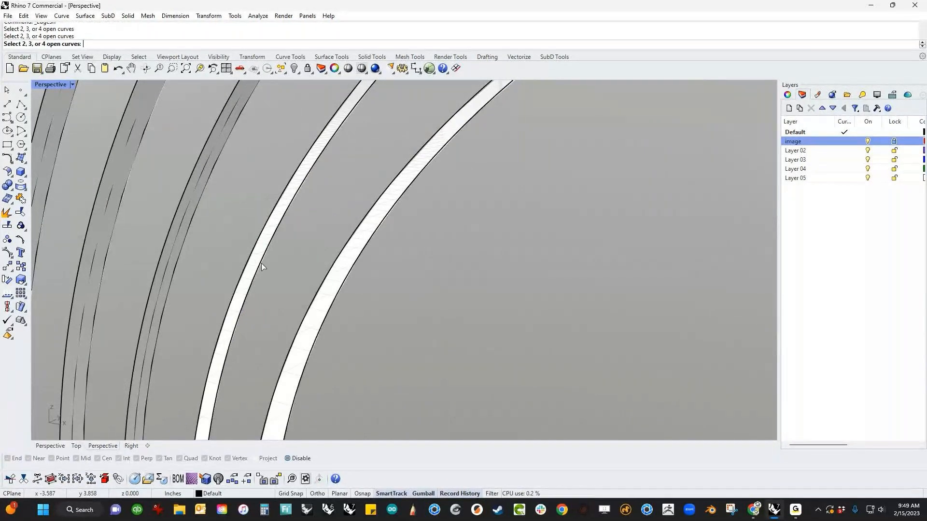
pyautogui.scroll(-9, 269, 256)
pyautogui.press('Escape')
# Step: Loft between the two closed edges on the outer side of the narrow ring that surrounds the large disc
pyautogui.moveTo(269, 256); pyautogui.dragTo(302, 246, button='right')
pyautogui.middleClick(303, 247)
pyautogui.click(356, 222)
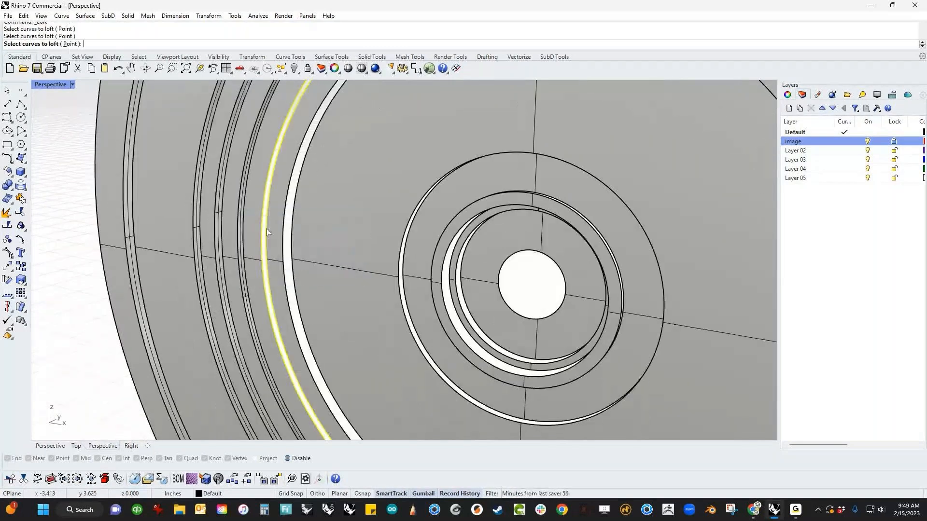
pyautogui.click(267, 232)
pyautogui.press('Return')
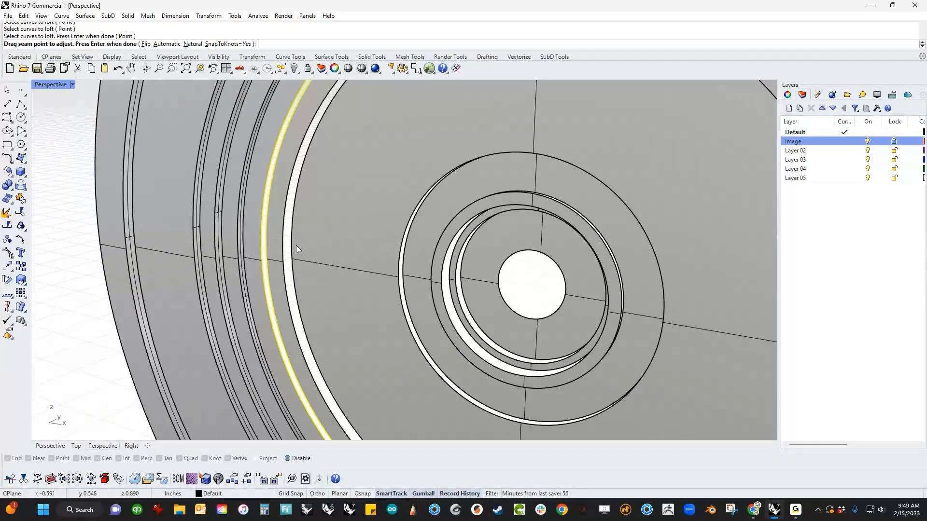
pyautogui.scroll(-5, 297, 245)
pyautogui.scroll(4, 423, 270)
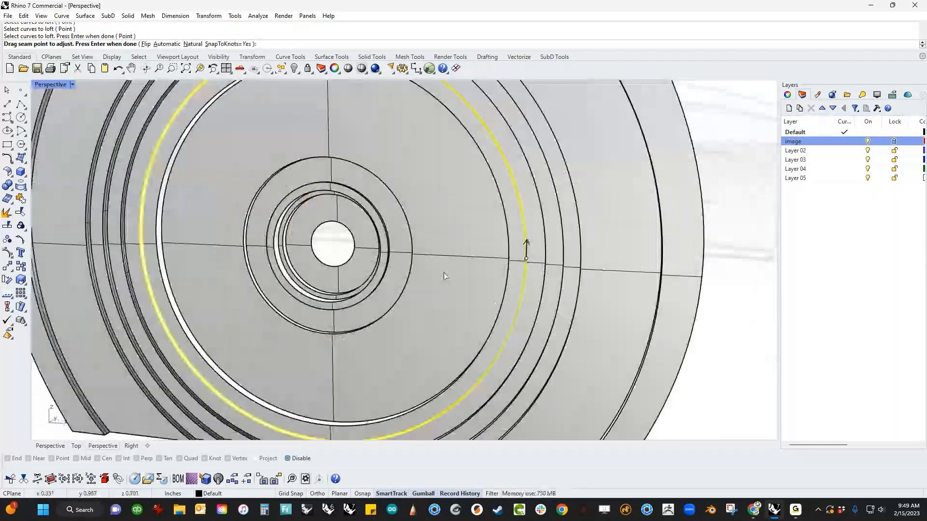
pyautogui.moveTo(474, 281); pyautogui.dragTo(169, 247, button='right')
pyautogui.press('Return')
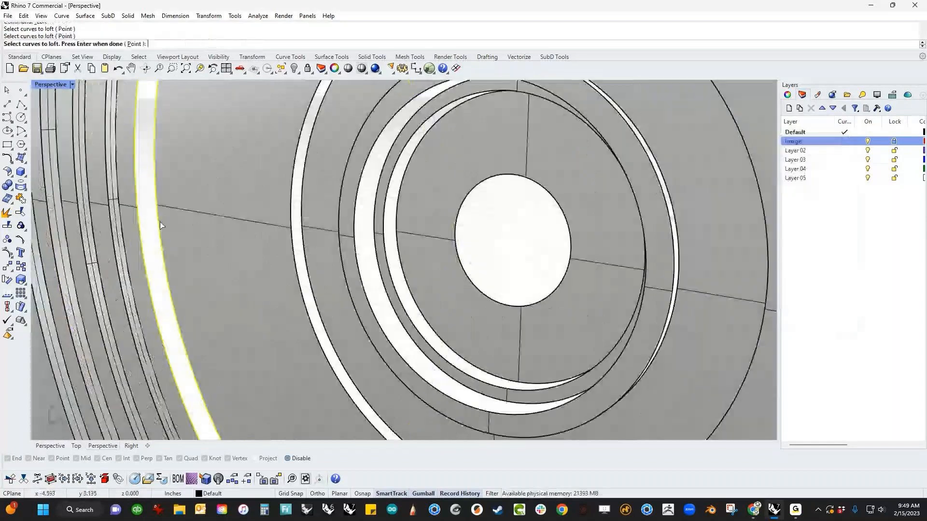
# Step: Loft the closed gap between that narrow ring and the large disc, keeping the default loft options
pyautogui.press('Return')
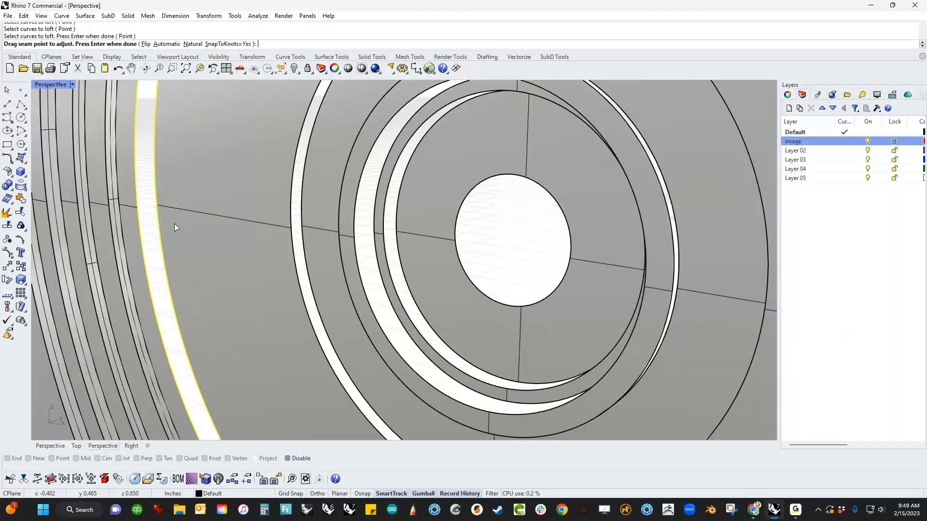
pyautogui.press('Return')
pyautogui.scroll(-8, 174, 224)
pyautogui.moveTo(175, 224); pyautogui.dragTo(79, 286, button='right')
pyautogui.press('Return')
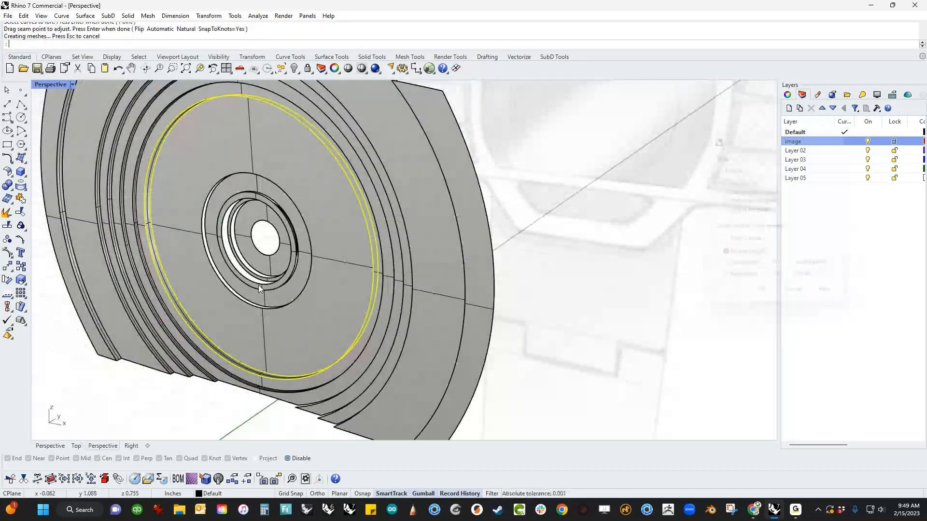
# Step: Loft the gap between the large disc's inner edge and the outermost small central ring
pyautogui.scroll(9, 227, 282)
pyautogui.press('Return')
pyautogui.click(214, 301)
pyautogui.click(213, 307)
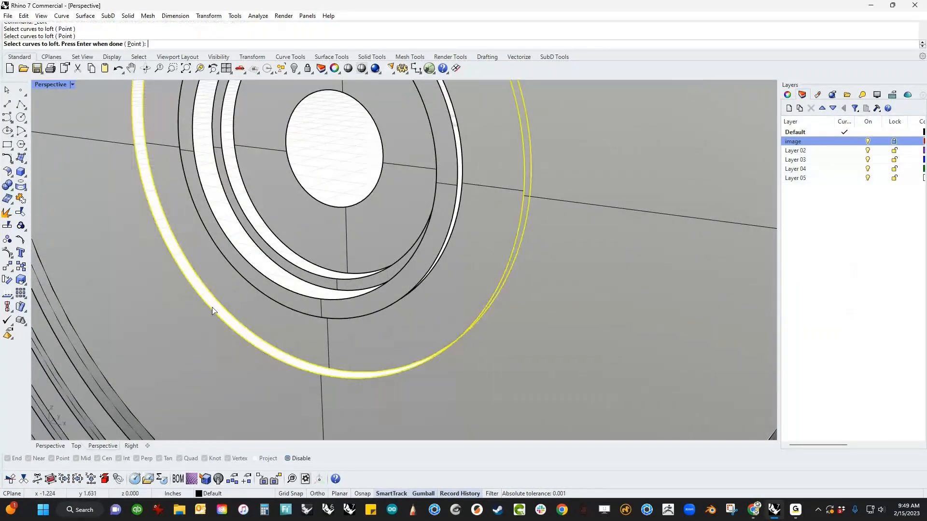
pyautogui.press('Return')
pyautogui.press('Return')
pyautogui.press('Return')
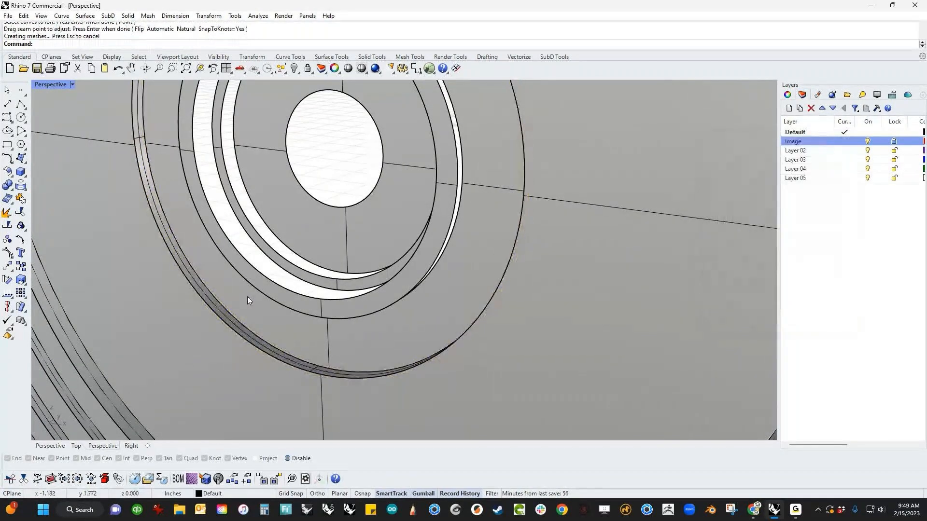
# Step: Loft the gap between the outermost small central ring and the next ring inside it
pyautogui.moveTo(247, 297); pyautogui.dragTo(328, 200, button='right')
pyautogui.scroll(8, 328, 197)
pyautogui.press('Return')
pyautogui.click(352, 171)
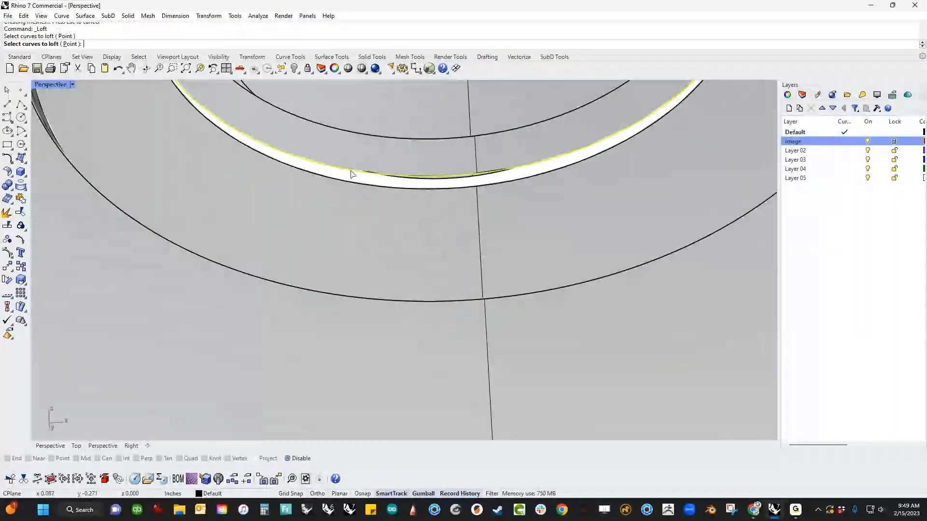
pyautogui.click(346, 184)
pyautogui.press('Return')
pyautogui.press('Return')
pyautogui.press('Return')
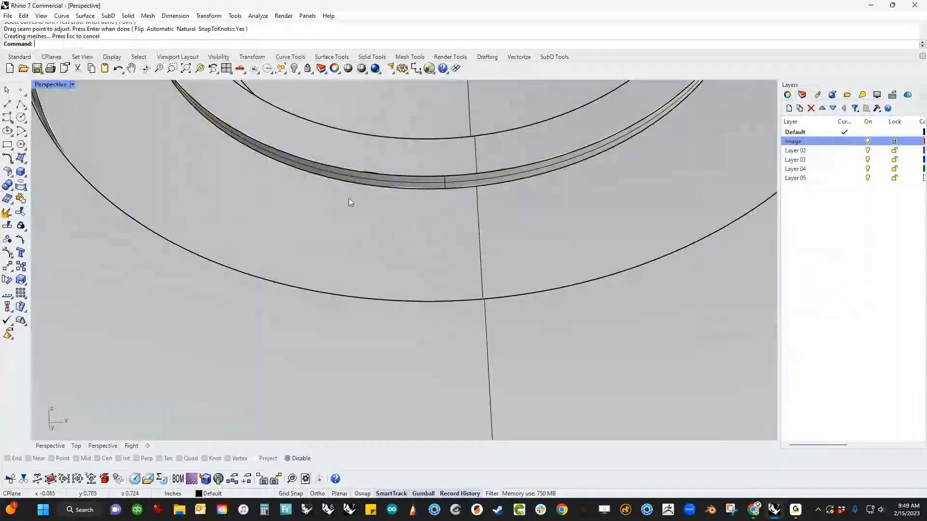
# Step: Loft the wide gap between the second central ring and the thin ring inside it
pyautogui.scroll(-5, 349, 196)
pyautogui.moveTo(351, 198); pyautogui.dragTo(321, 274, button='right')
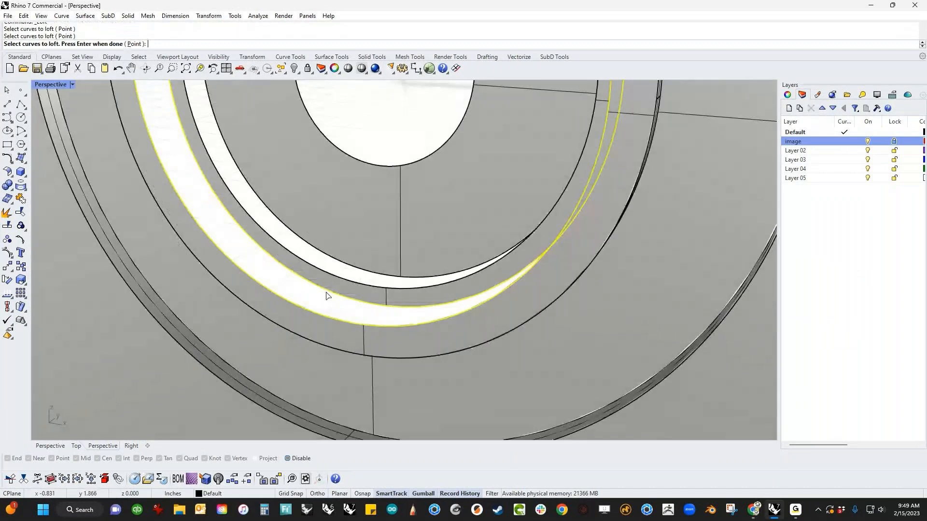
pyautogui.press('Return')
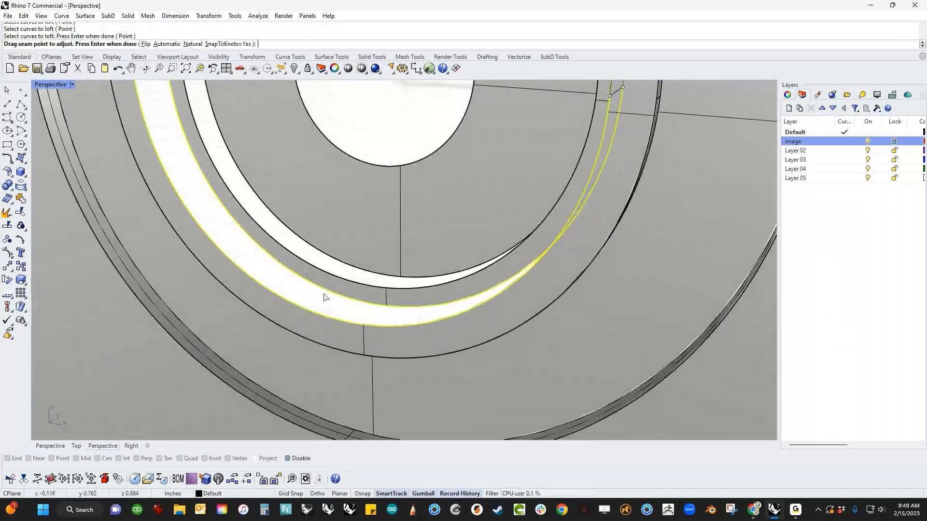
pyautogui.press('Return')
pyautogui.press('Return')
# Step: Loft the last gap between the thin ring and the innermost ring around the centre opening, using Normal style without simplifying
pyautogui.press('Return')
pyautogui.click(351, 281)
pyautogui.click(358, 275)
pyautogui.press('Return')
pyautogui.press('Return')
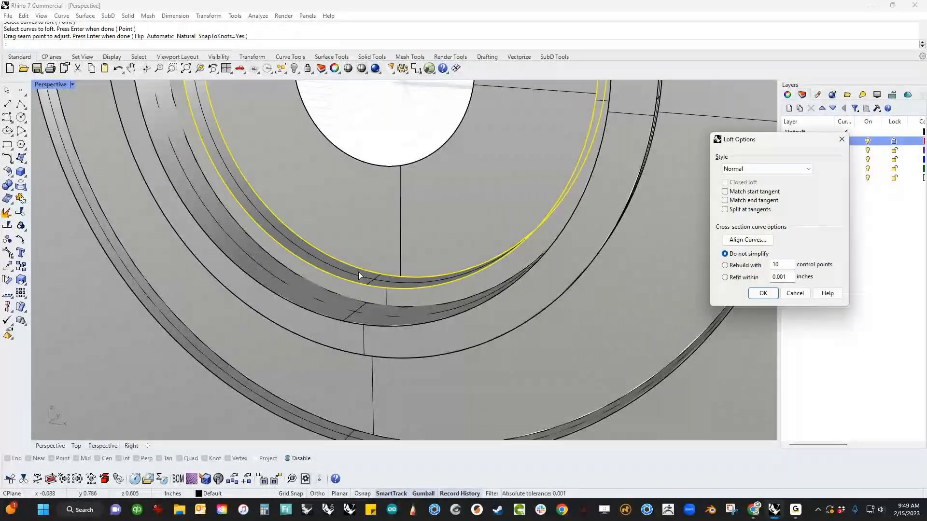
pyautogui.press('Return')
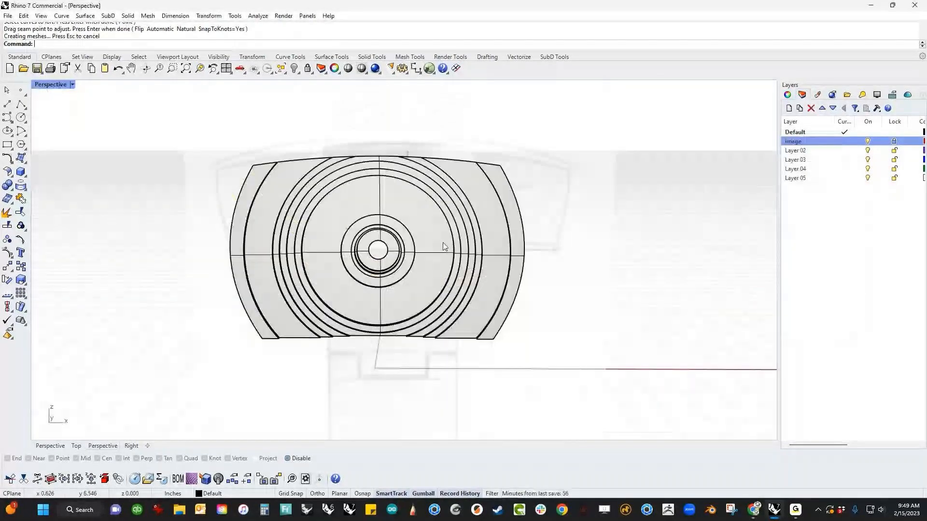
# Step: Delete the outer surfaces on one side of the back panel and mirror the opposite side's surfaces across the vertical centreline
pyautogui.moveTo(444, 247); pyautogui.dragTo(514, 234, button='right')
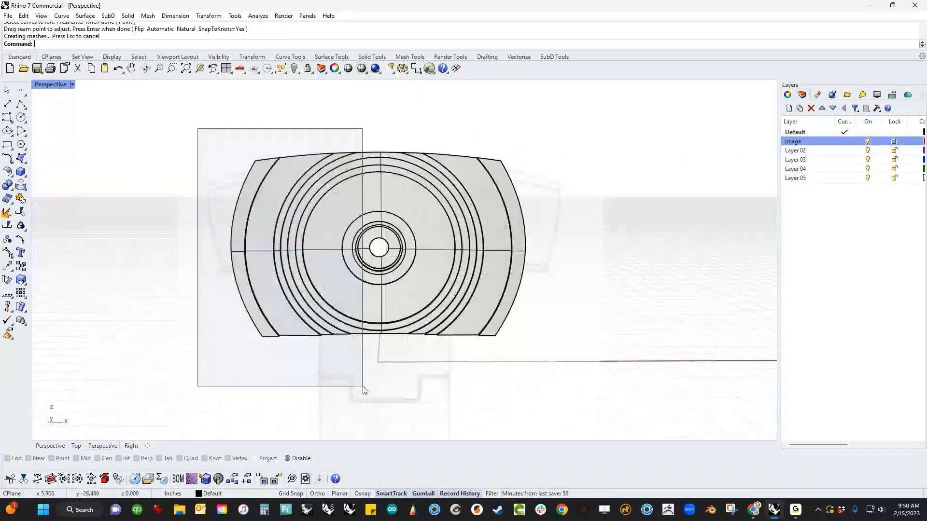
pyautogui.moveTo(364, 385); pyautogui.dragTo(595, 396)
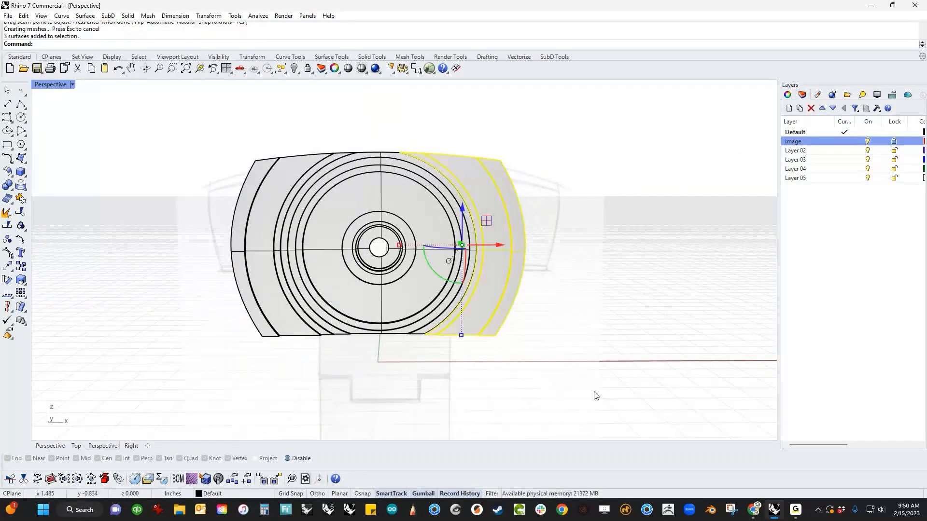
pyautogui.press('Delete')
pyautogui.moveTo(210, 121); pyautogui.dragTo(384, 376)
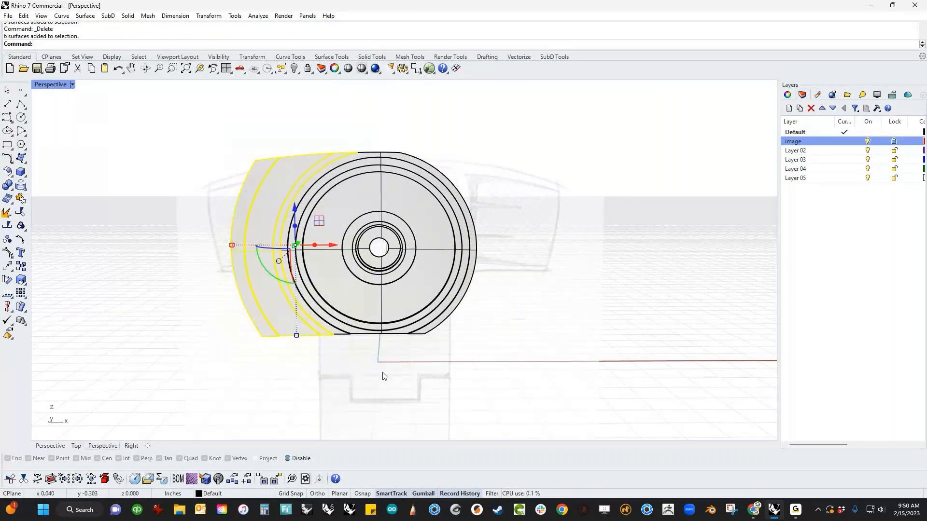
pyautogui.write('m')
pyautogui.press('Return')
pyautogui.click(380, 334)
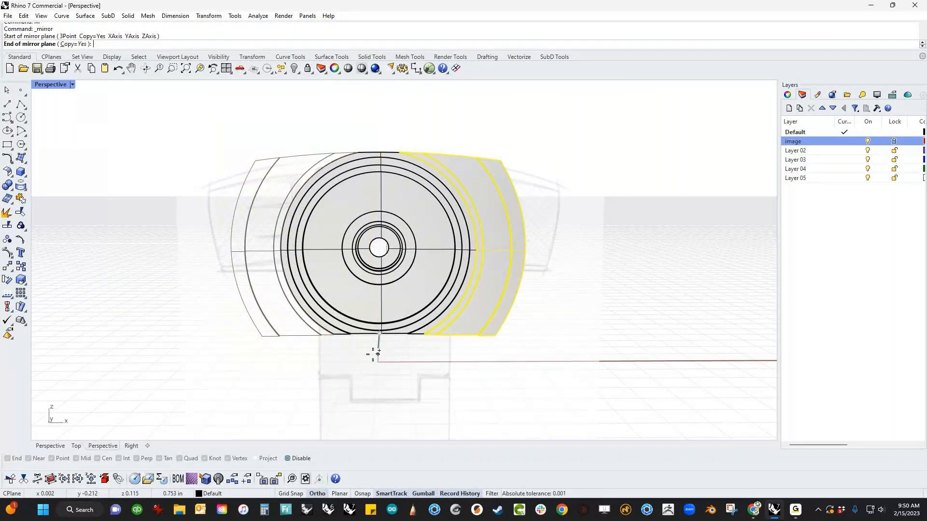
pyautogui.click(378, 354)
pyautogui.moveTo(408, 382); pyautogui.dragTo(332, 245, button='right')
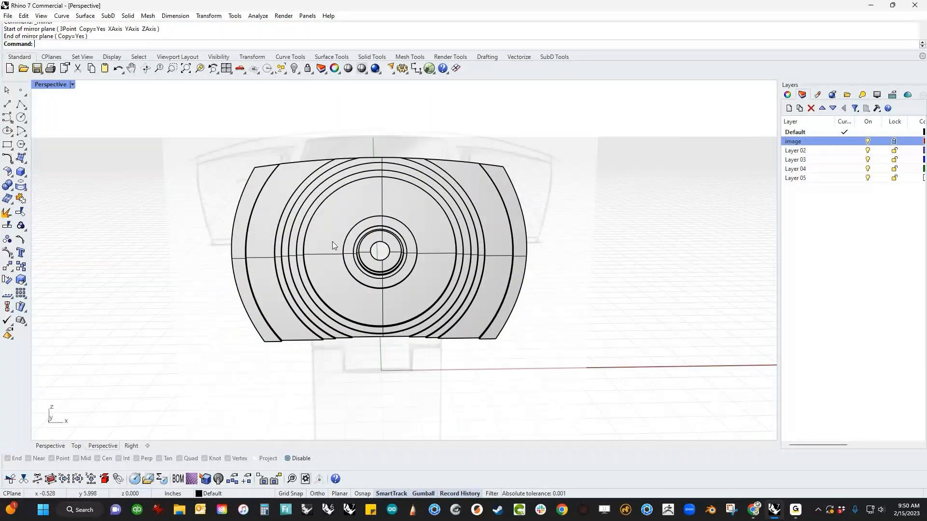
# Step: Join all of the back panel's ring and connecting surfaces into one polysurface
pyautogui.moveTo(197, 111); pyautogui.dragTo(615, 410)
pyautogui.write('l')
pyautogui.press('Return')
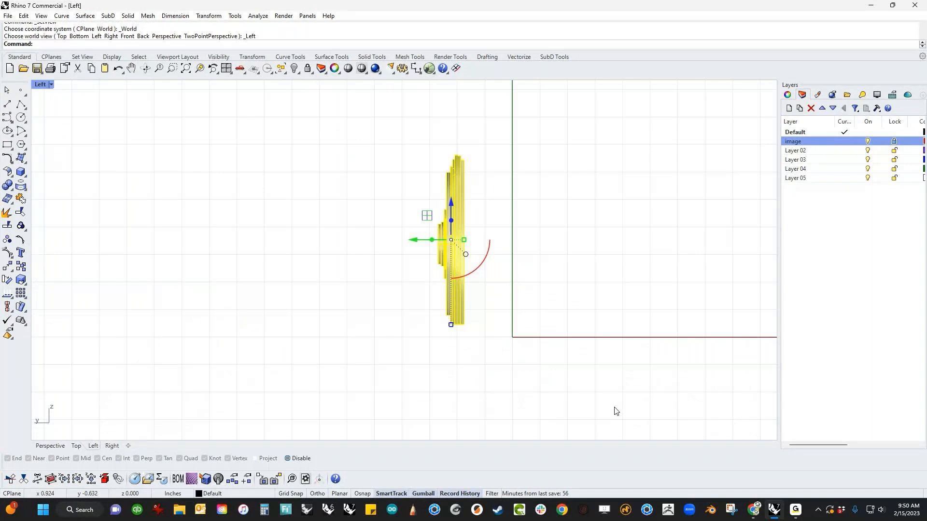
pyautogui.write('p')
pyautogui.press('Return')
pyautogui.hotkey('ctrl', 'j')
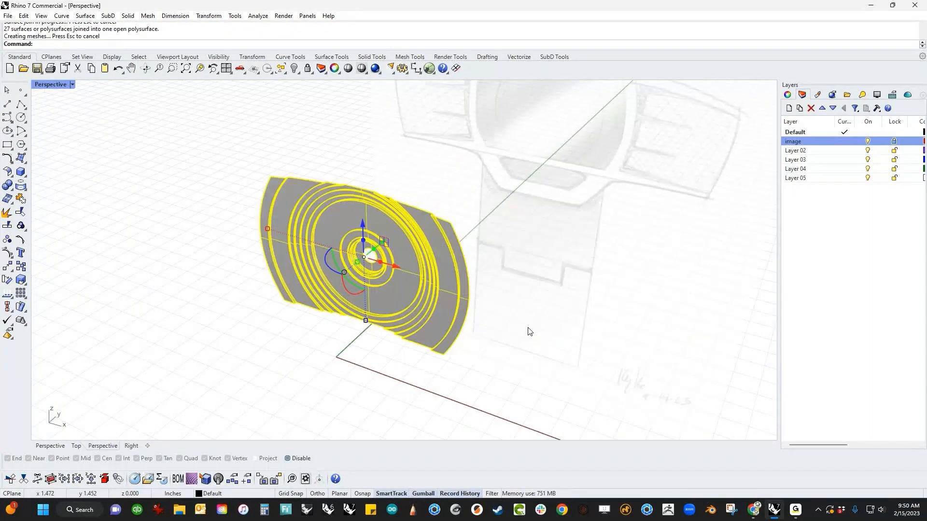
# Step: Show the naked edges of the joined back panel and examine the ring seams for gaps
pyautogui.middleClick(510, 328)
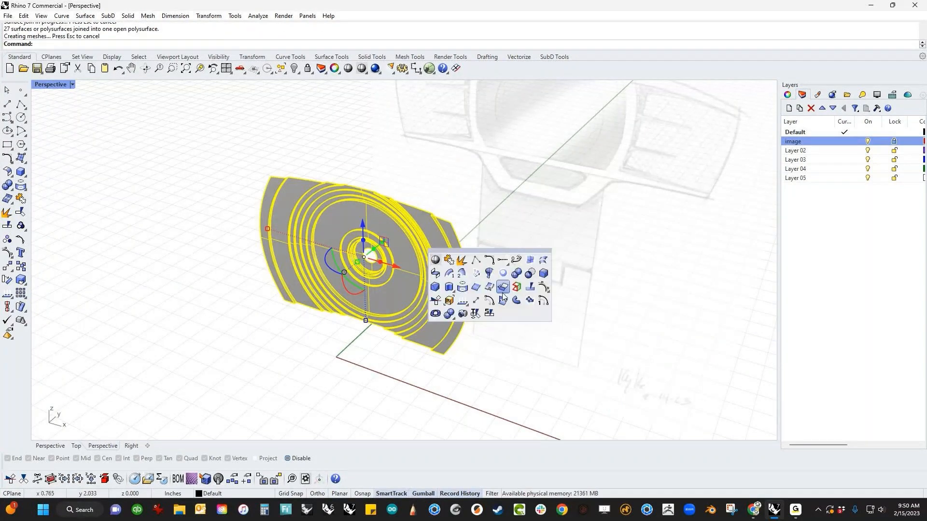
pyautogui.click(476, 314)
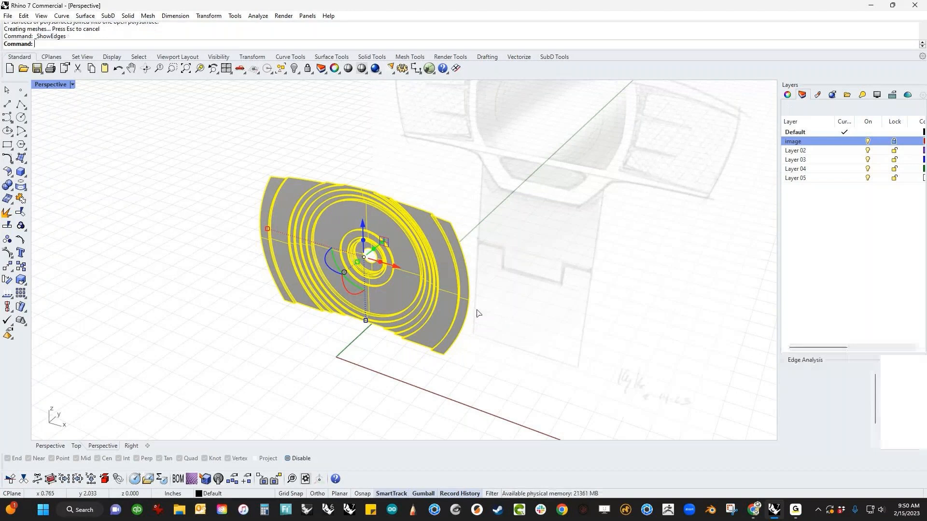
pyautogui.scroll(6, 477, 314)
pyautogui.moveTo(477, 314); pyautogui.dragTo(526, 293, button='right')
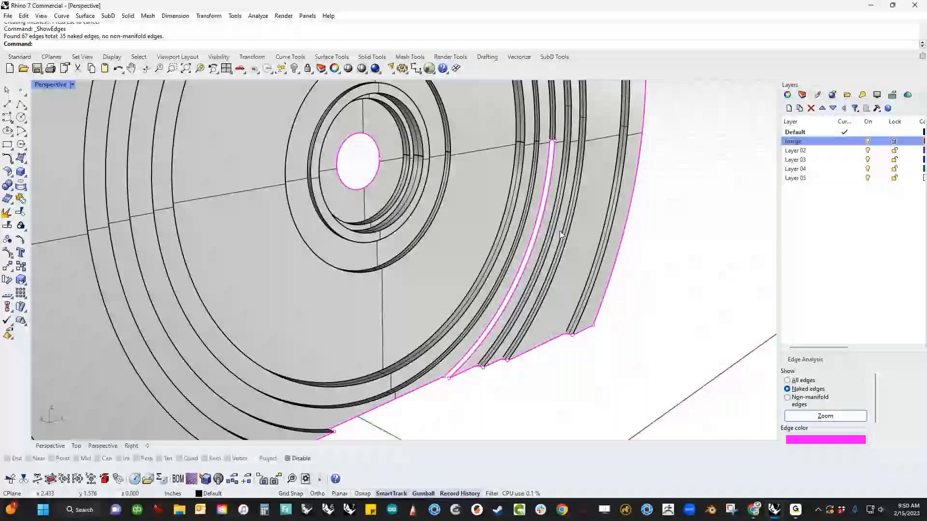
pyautogui.scroll(-5, 561, 235)
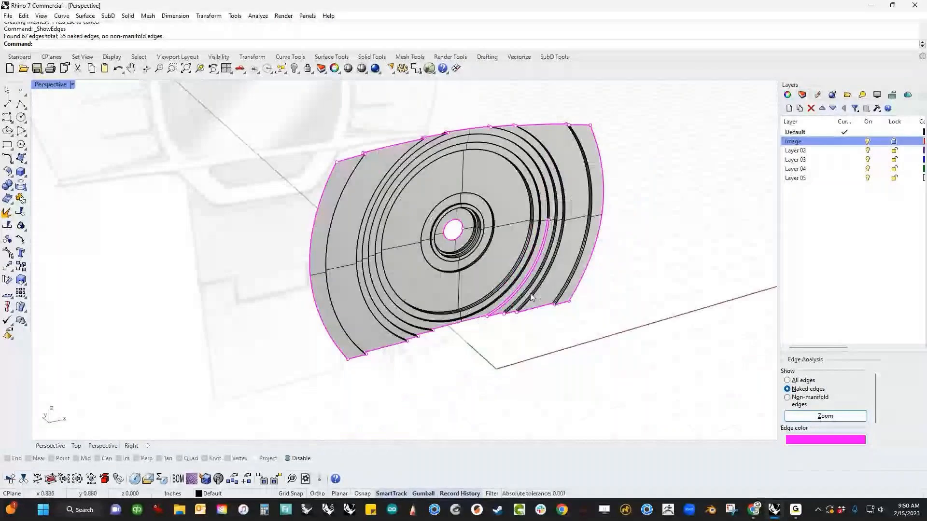
# Step: Try adding a copy of the edge analysis tool to the Popup toolbar, and delete the copy again
pyautogui.click(7, 296)
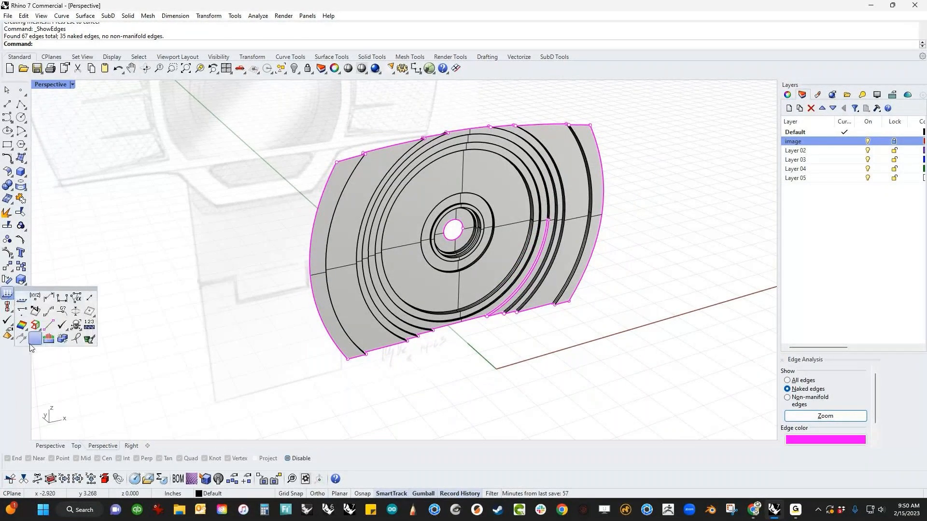
pyautogui.middleClick(203, 206)
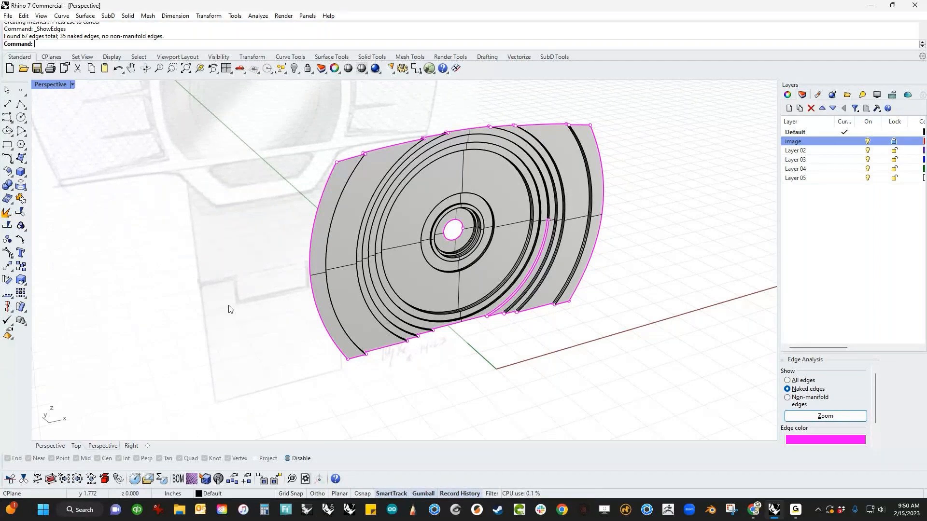
pyautogui.middleClick(197, 210)
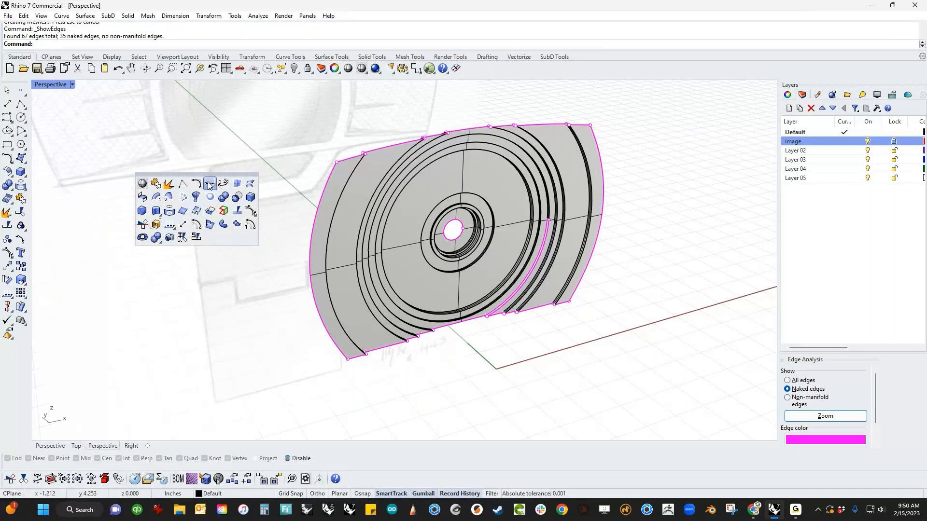
pyautogui.moveTo(219, 175)
pyautogui.mouseDown()
pyautogui.moveTo(224, 167)
pyautogui.moveTo(212, 164)
pyautogui.mouseUp()
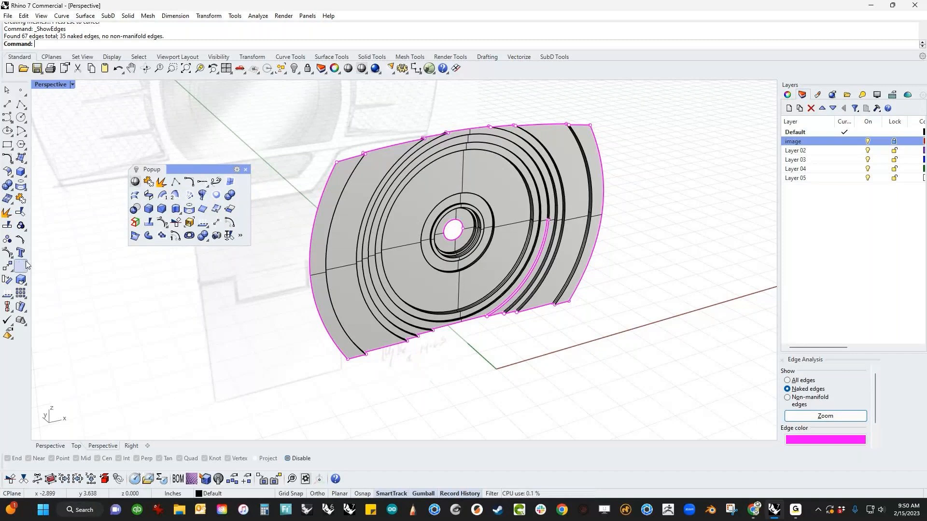
pyautogui.click(13, 299)
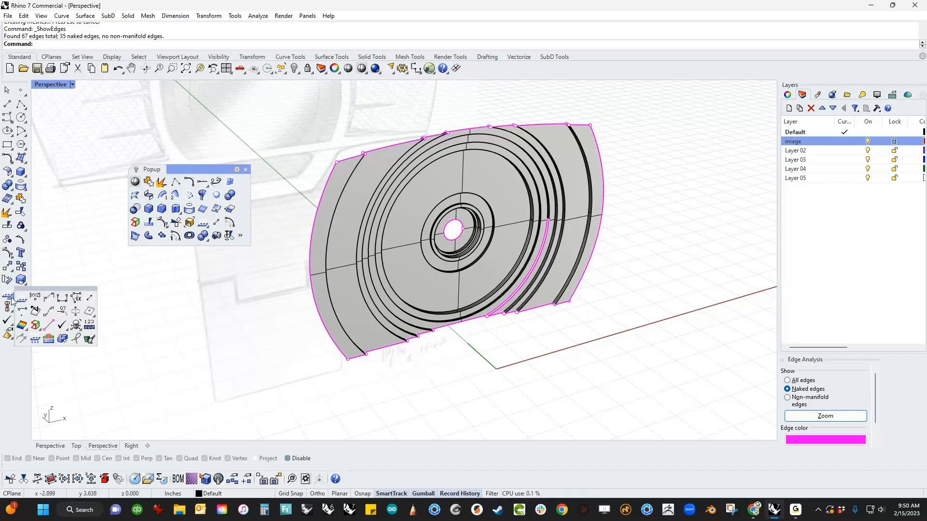
pyautogui.keyDown('ctrl'); pyautogui.moveTo(35, 325); pyautogui.dragTo(250, 272); pyautogui.keyUp('ctrl')
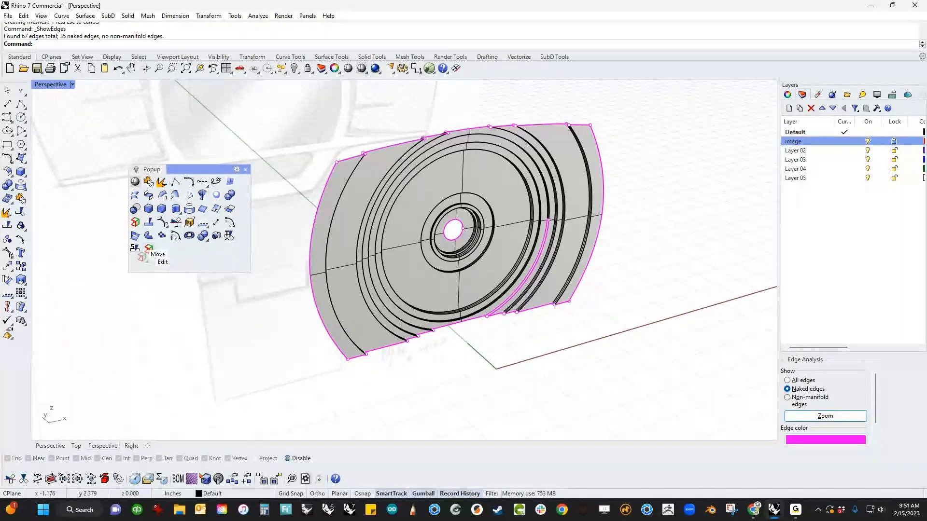
pyautogui.keyDown('shift'); pyautogui.moveTo(147, 249); pyautogui.dragTo(132, 316); pyautogui.keyUp('shift')
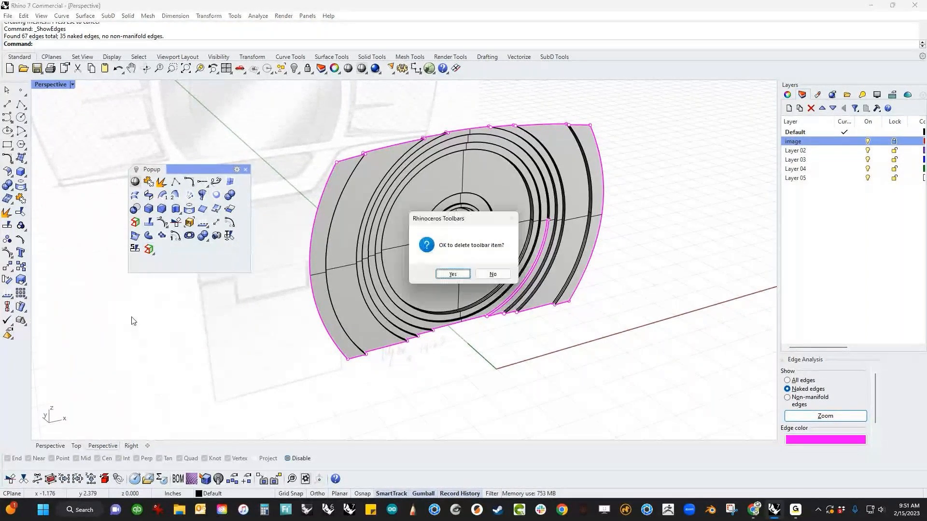
pyautogui.click(451, 274)
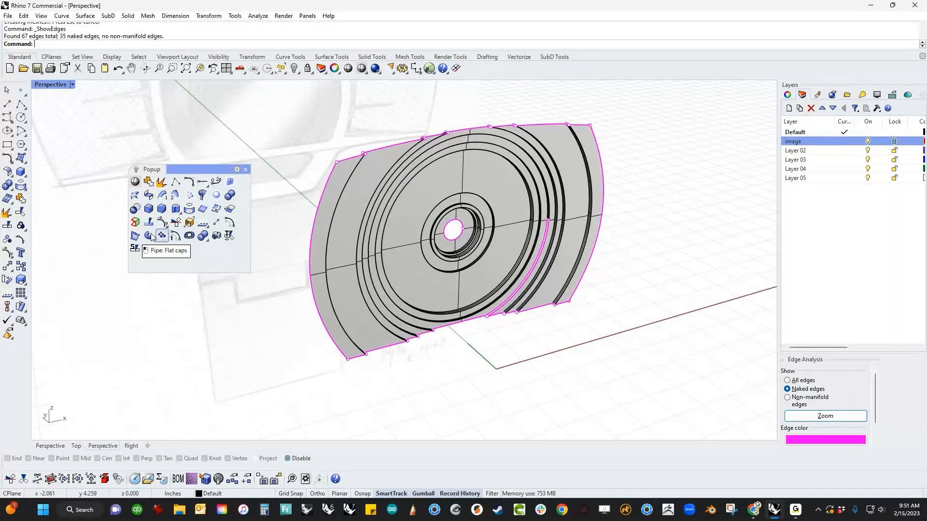
# Step: Loft the open curved gap between the naked ring edges and join the new surface to the back panel
pyautogui.click(134, 195)
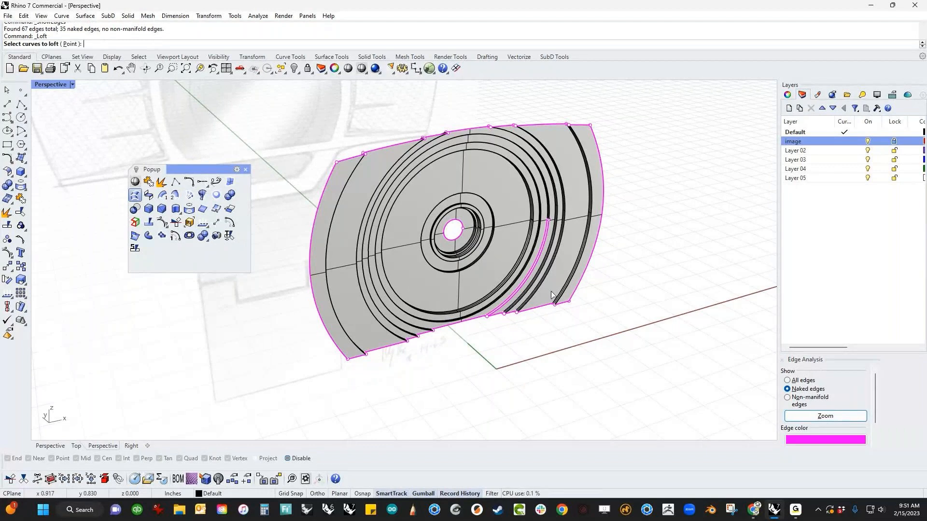
pyautogui.scroll(5, 540, 234)
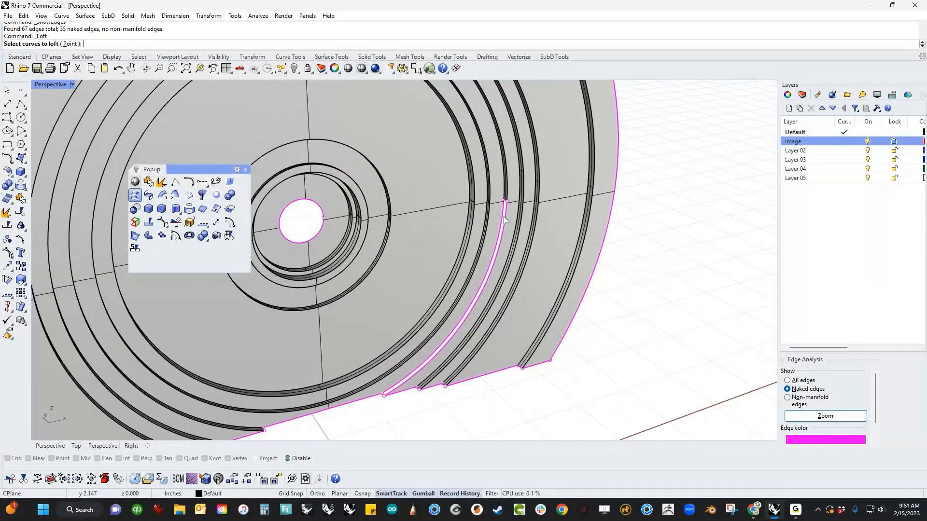
pyautogui.write('j')
pyautogui.press('Return')
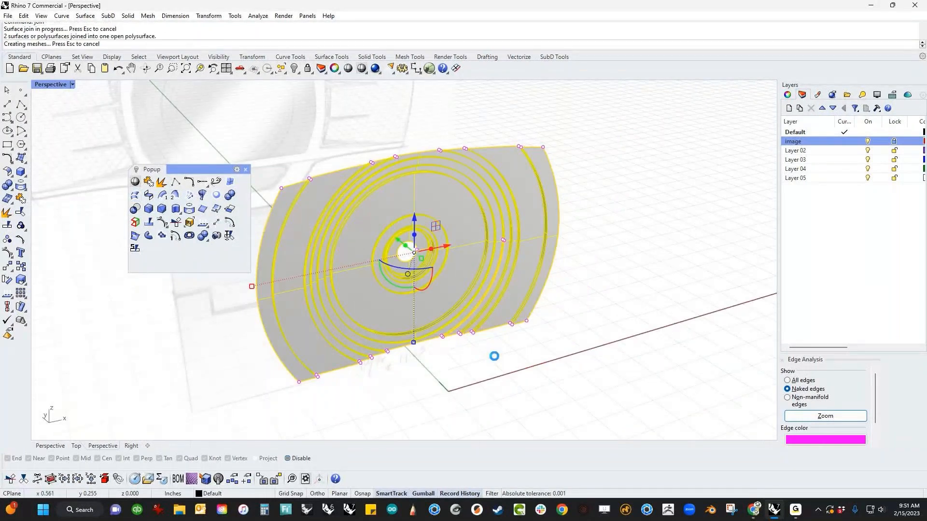
pyautogui.moveTo(496, 360); pyautogui.dragTo(475, 359, button='right')
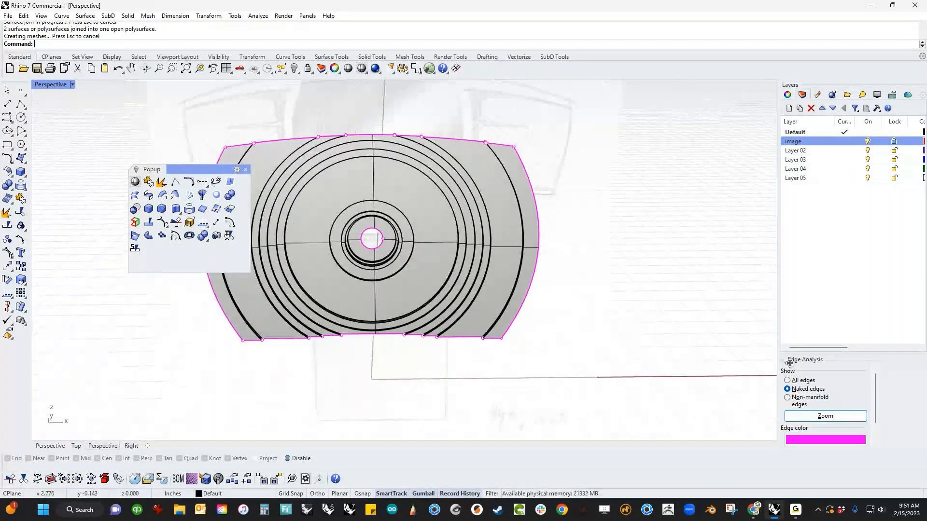
pyautogui.click(782, 360)
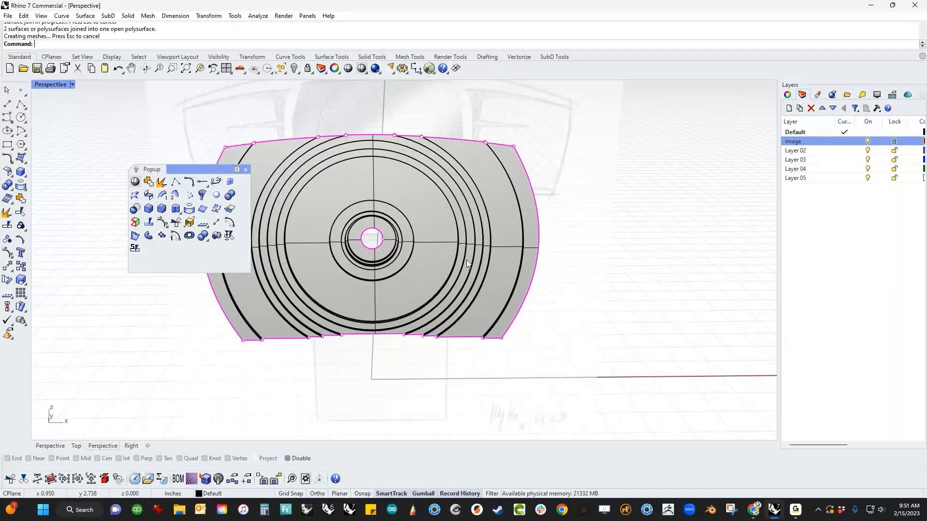
# Step: Create a sphere centred in the back panel's central opening, with its radius reaching the opening's edge
pyautogui.scroll(3, 377, 247)
pyautogui.keyDown('shift'); pyautogui.moveTo(376, 244); pyautogui.dragTo(367, 294, button='right'); pyautogui.keyUp('shift')
pyautogui.scroll(4, 367, 294)
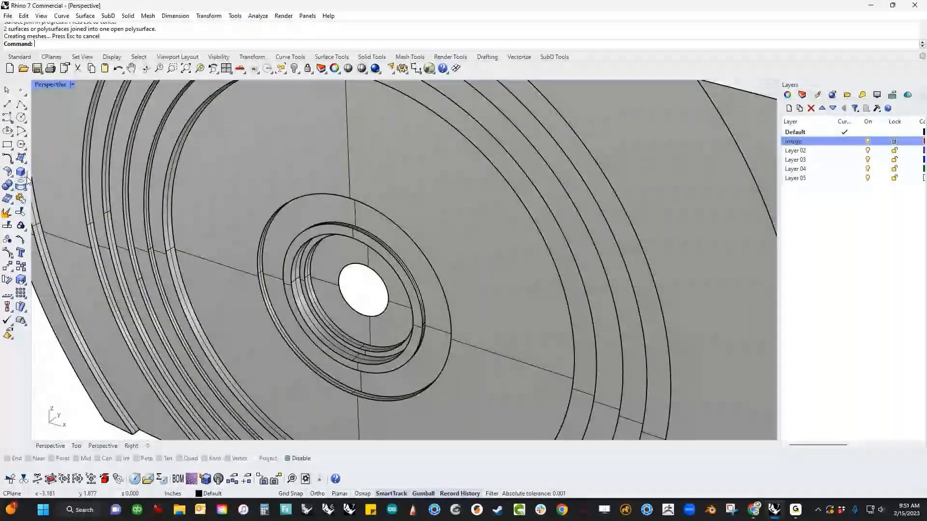
pyautogui.click(25, 177)
pyautogui.click(62, 177)
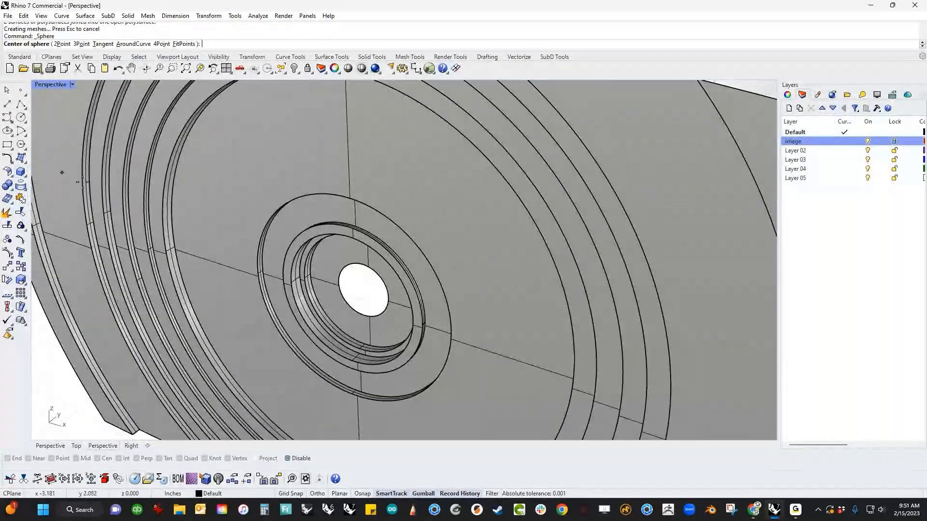
pyautogui.click(358, 304)
pyautogui.click(342, 288)
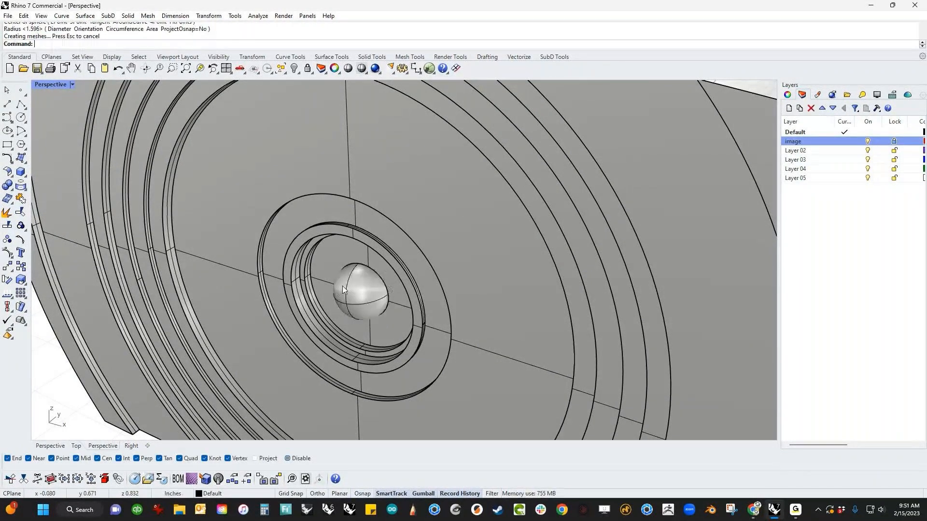
# Step: Trim off the sphere's half on one side of the back panel and join the remaining dome to the panel
pyautogui.moveTo(343, 287); pyautogui.dragTo(322, 277, button='right')
pyautogui.scroll(2, 323, 276)
pyautogui.click(347, 324)
pyautogui.hotkey('ctrl', 't')
pyautogui.click(369, 305)
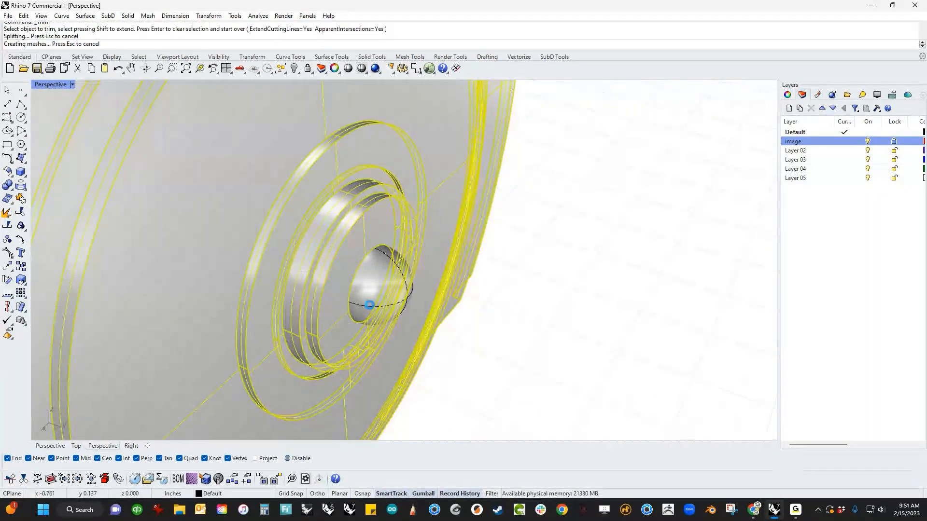
pyautogui.press('Return')
pyautogui.moveTo(372, 305); pyautogui.dragTo(309, 273)
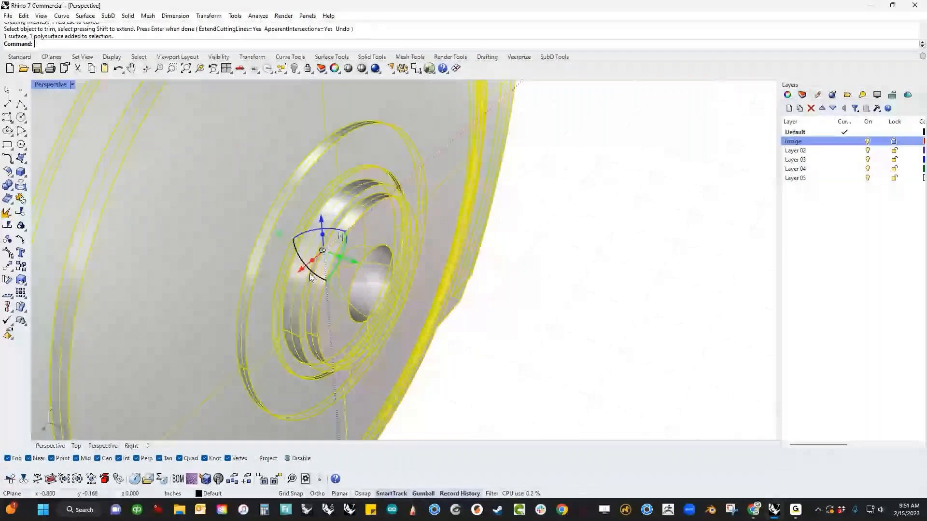
pyautogui.write('j')
pyautogui.press('Return')
# Step: Show all hidden objects so the complete console model is back in the scene
pyautogui.click(504, 316)
pyautogui.scroll(-8, 508, 310)
pyautogui.moveTo(509, 311)
pyautogui.mouseDown(button='right')
pyautogui.moveTo(459, 327)
pyautogui.moveTo(467, 290)
pyautogui.moveTo(465, 302)
pyautogui.moveTo(438, 310)
pyautogui.mouseUp(button='right')
pyautogui.scroll(4, 467, 290)
pyautogui.scroll(-4, 443, 307)
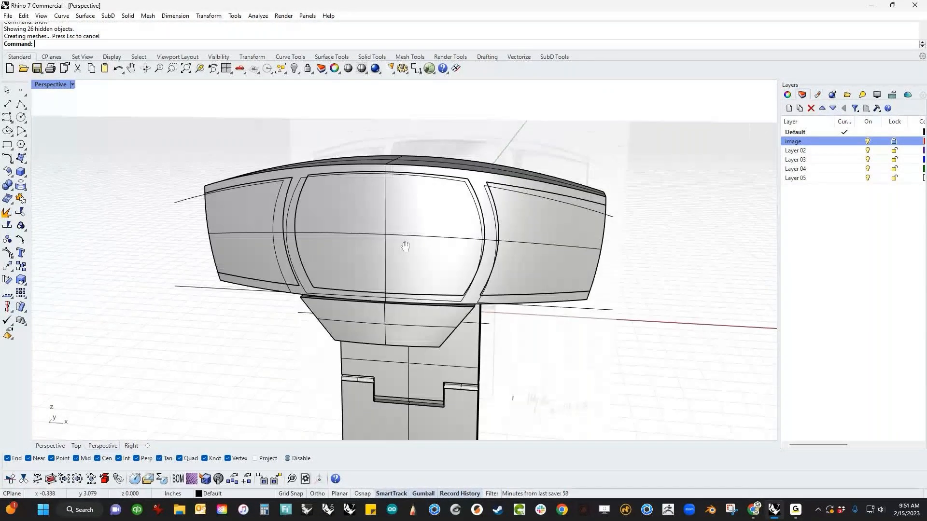
# Step: Set the perspective viewport's display mode to Rendered
pyautogui.click(405, 289)
pyautogui.middleClick(401, 287)
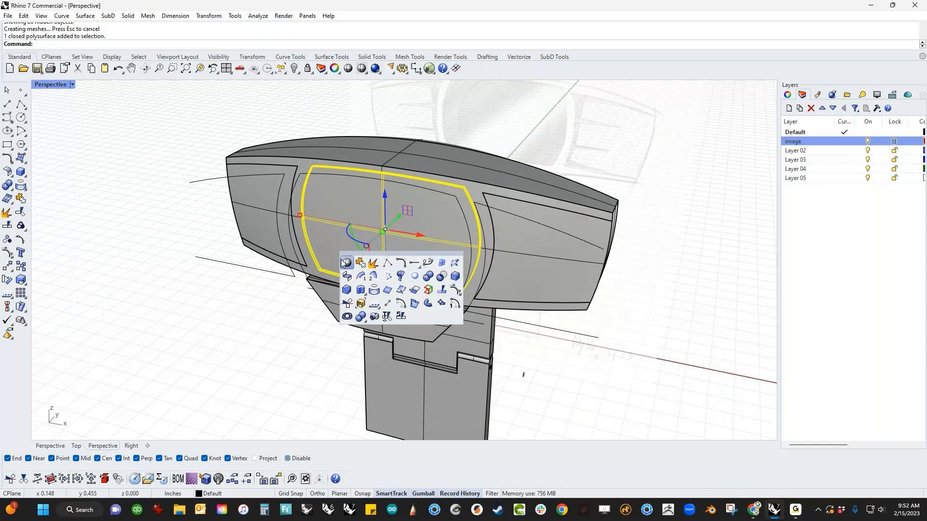
pyautogui.click(72, 84)
pyautogui.click(101, 137)
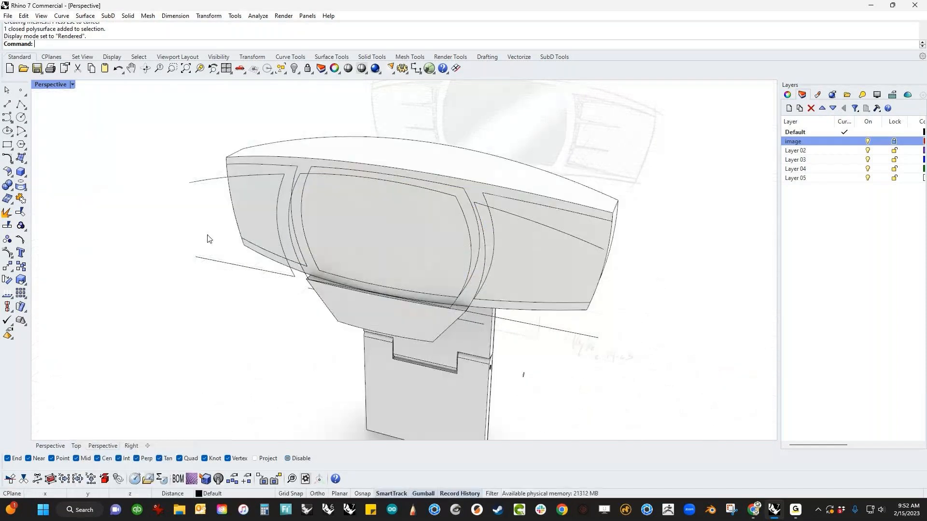
pyautogui.moveTo(209, 238); pyautogui.dragTo(238, 277, button='right')
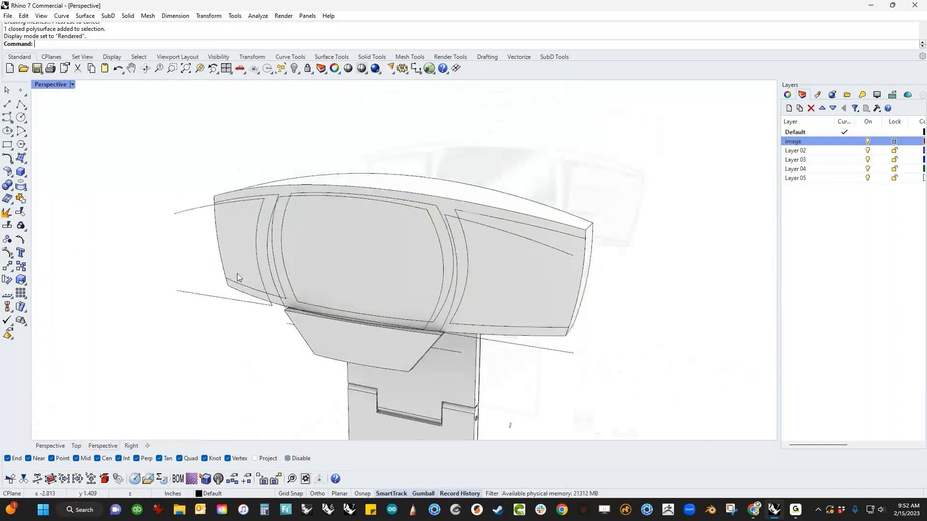
# Step: Create a Plastic material and assign it to the panel covering the webcam's central opening
pyautogui.click(817, 95)
pyautogui.click(837, 123)
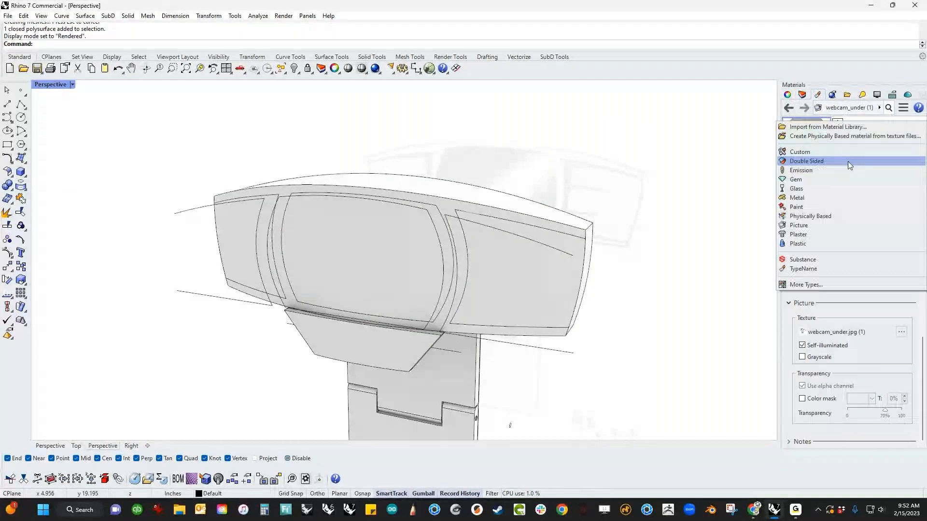
pyautogui.click(815, 243)
pyautogui.click(380, 259)
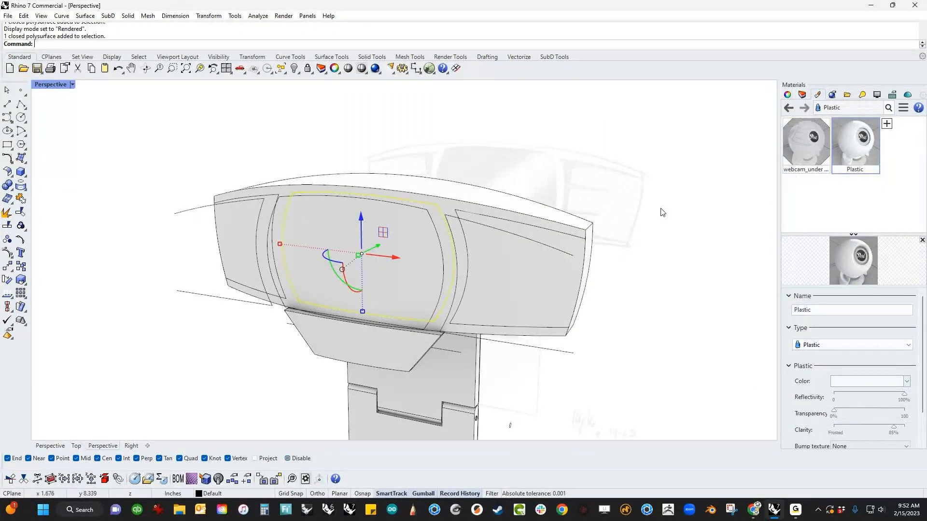
pyautogui.rightClick(853, 145)
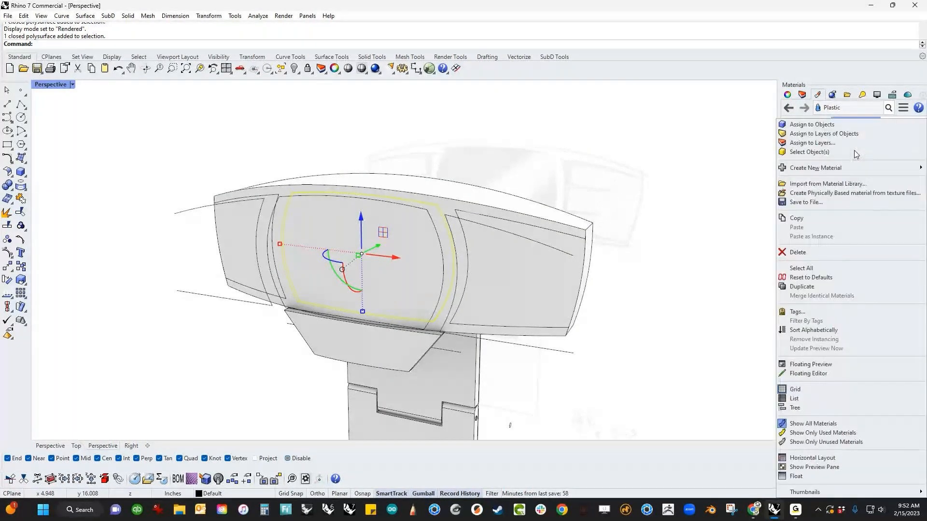
pyautogui.click(820, 134)
# Step: Set the Plastic material's transparency to 50% and its colour to a near-black grey
pyautogui.moveTo(834, 410); pyautogui.dragTo(869, 414)
pyautogui.click(864, 382)
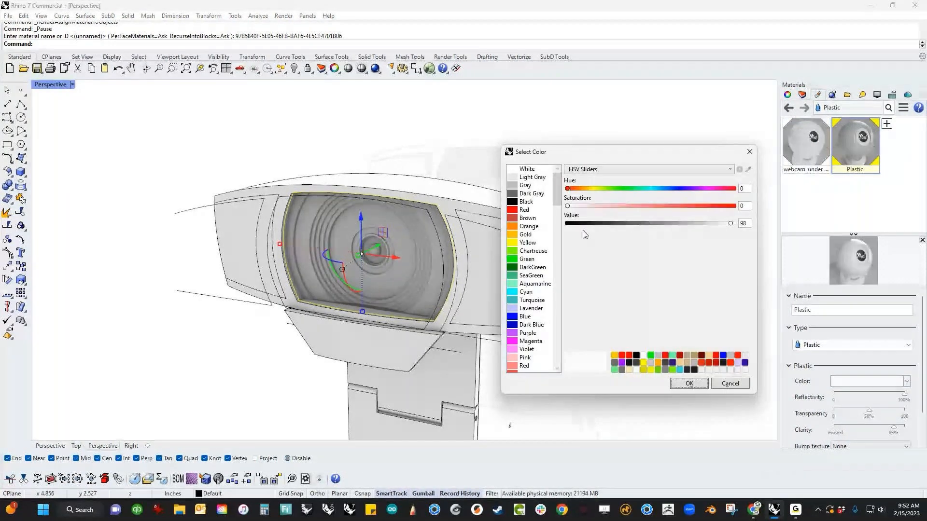
pyautogui.click(585, 224)
pyautogui.press('Return')
pyautogui.click(598, 388)
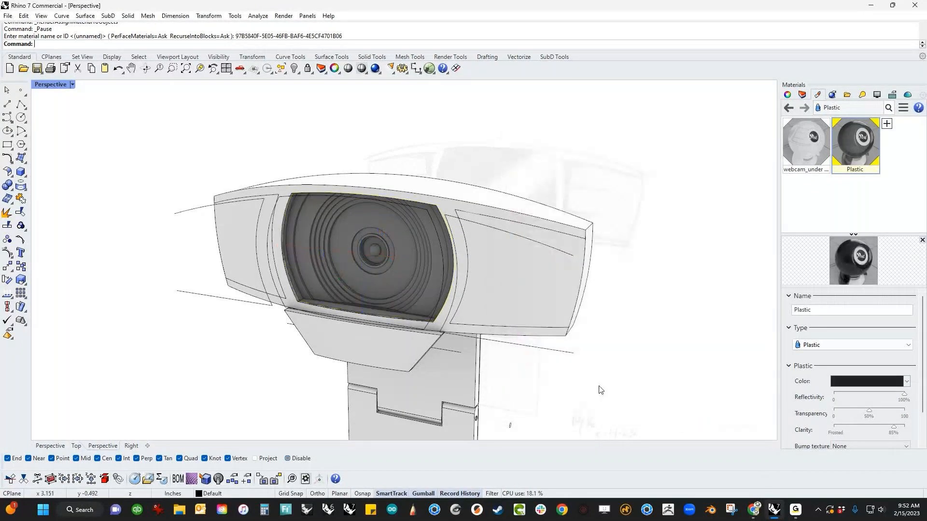
# Step: Assign the dark Plastic material to the small surface at the lens's centre and raise the material's clarity to 93%
pyautogui.moveTo(600, 389); pyautogui.dragTo(608, 333, button='right')
pyautogui.scroll(6, 418, 228)
pyautogui.click(403, 233)
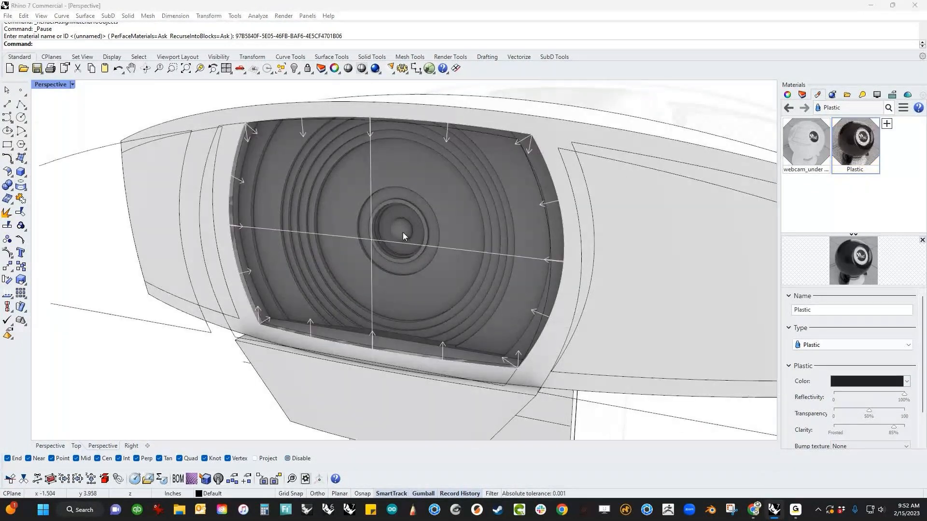
pyautogui.rightClick(861, 158)
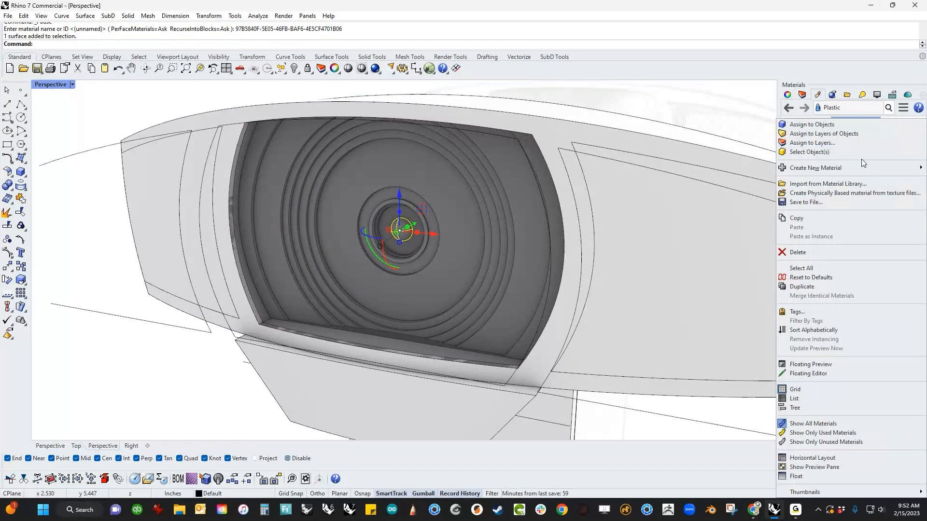
pyautogui.click(813, 124)
pyautogui.click(591, 87)
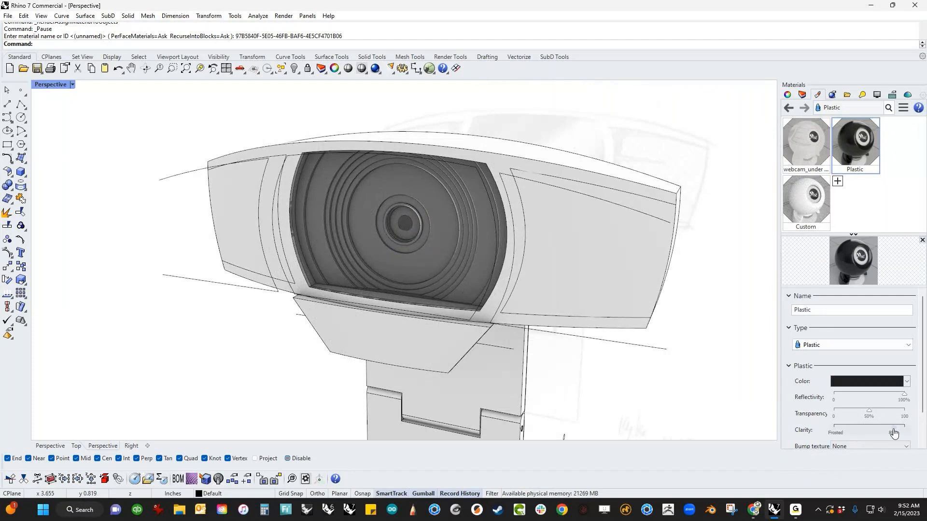
pyautogui.moveTo(893, 433); pyautogui.dragTo(904, 433)
# Step: Isolate the front frame and its side panel surface by hiding all other objects
pyautogui.moveTo(685, 299); pyautogui.dragTo(575, 353, button='right')
pyautogui.scroll(5, 501, 323)
pyautogui.click(439, 294)
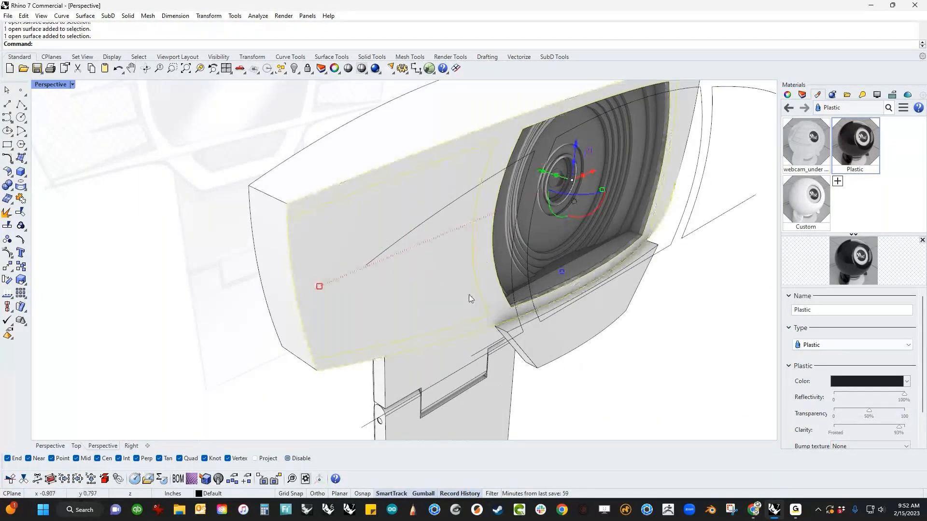
pyautogui.write('Invert')
pyautogui.press('Return')
pyautogui.hotkey('ctrl', 'h')
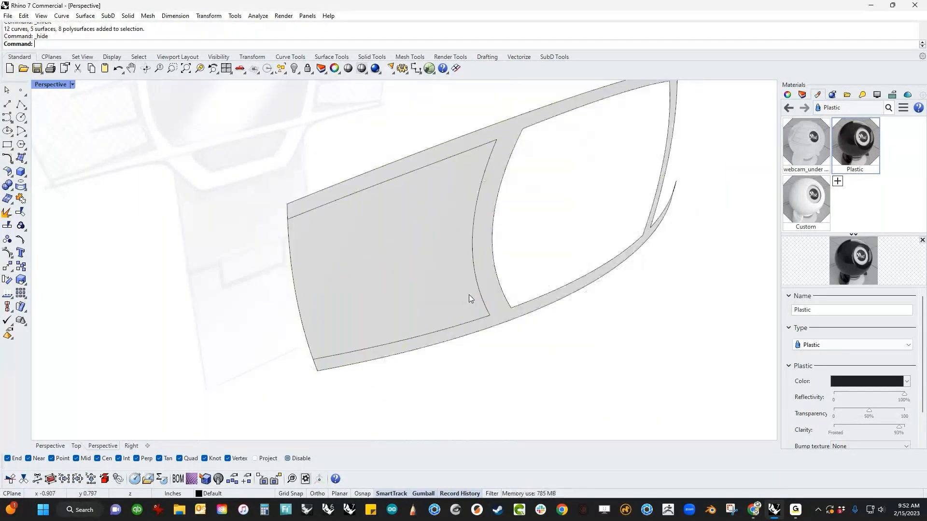
# Step: Examine how the side panel surface and its outer end edges meet the frame, from above and in perspective
pyautogui.moveTo(435, 272); pyautogui.dragTo(484, 337, button='right')
pyautogui.click(444, 307)
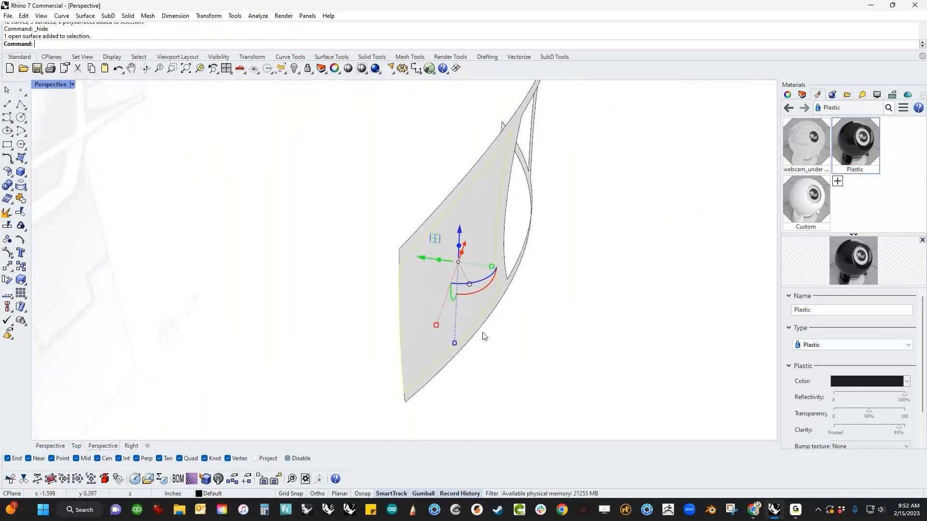
pyautogui.hotkey('ctrl', 'F1')
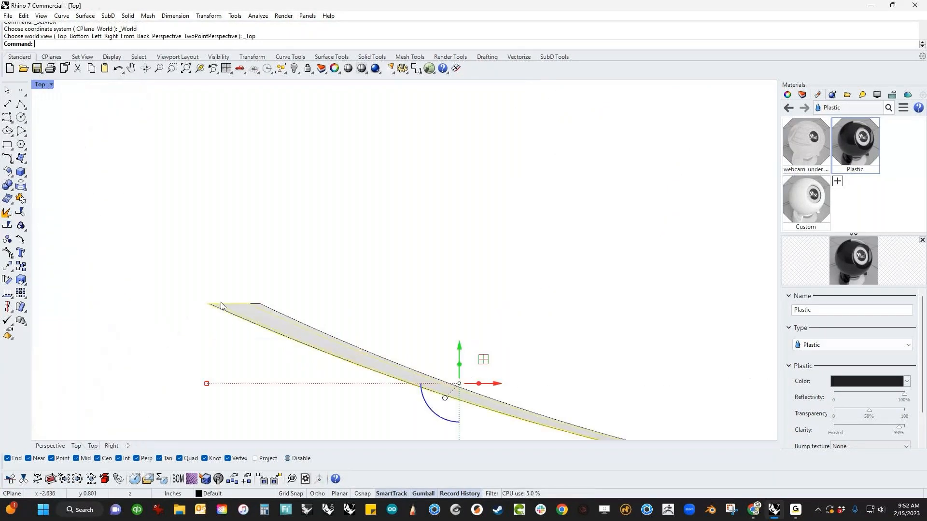
pyautogui.click(164, 273)
pyautogui.moveTo(164, 272); pyautogui.dragTo(290, 333)
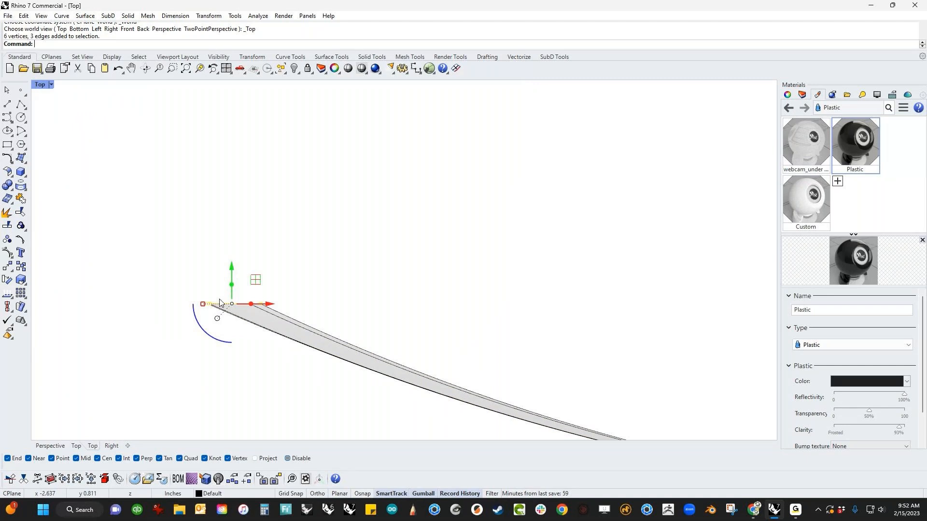
pyautogui.click(337, 295)
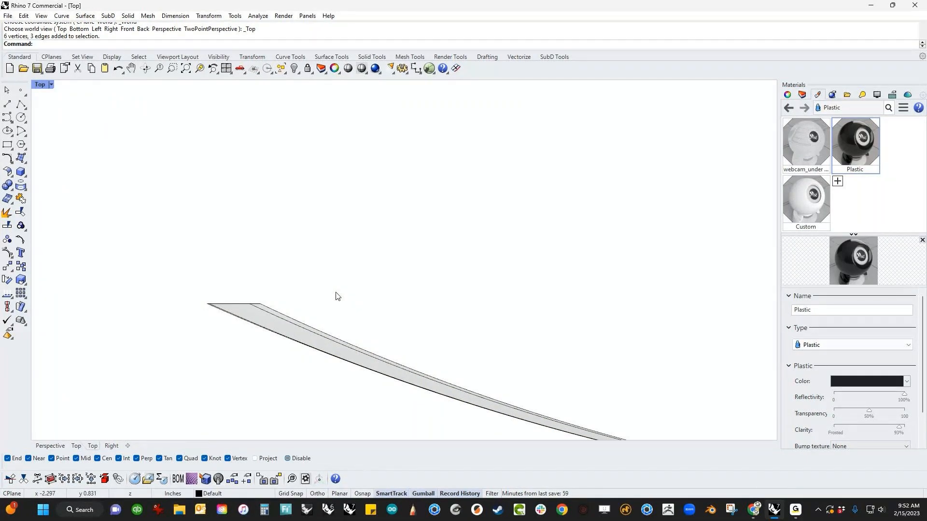
pyautogui.hotkey('ctrl', 'F4')
pyautogui.moveTo(337, 295); pyautogui.dragTo(492, 329, button='right')
pyautogui.click(466, 274)
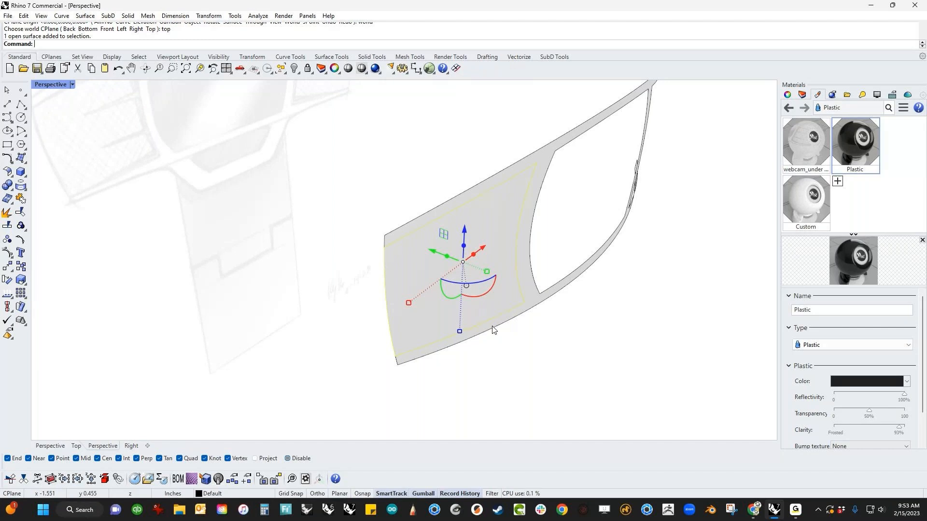
pyautogui.click(530, 364)
pyautogui.click(485, 278)
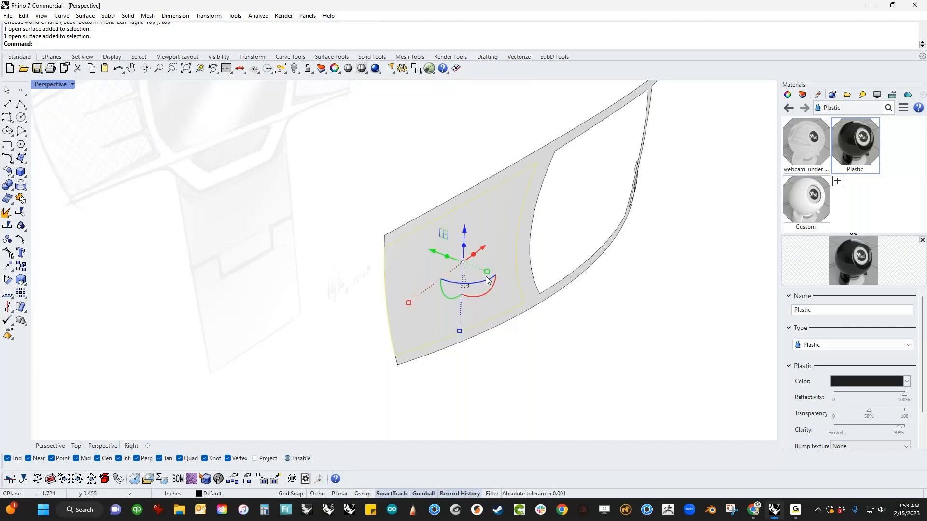
pyautogui.keyDown('shift'); pyautogui.moveTo(623, 336); pyautogui.dragTo(495, 347, button='right'); pyautogui.keyUp('shift')
pyautogui.click(555, 343)
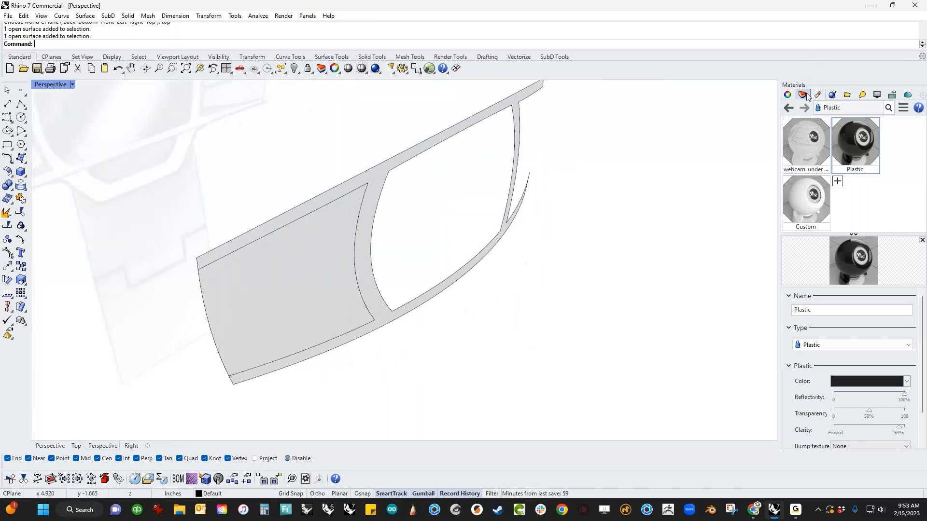
# Step: Rename Layer 02 as speakergrill
pyautogui.click(802, 94)
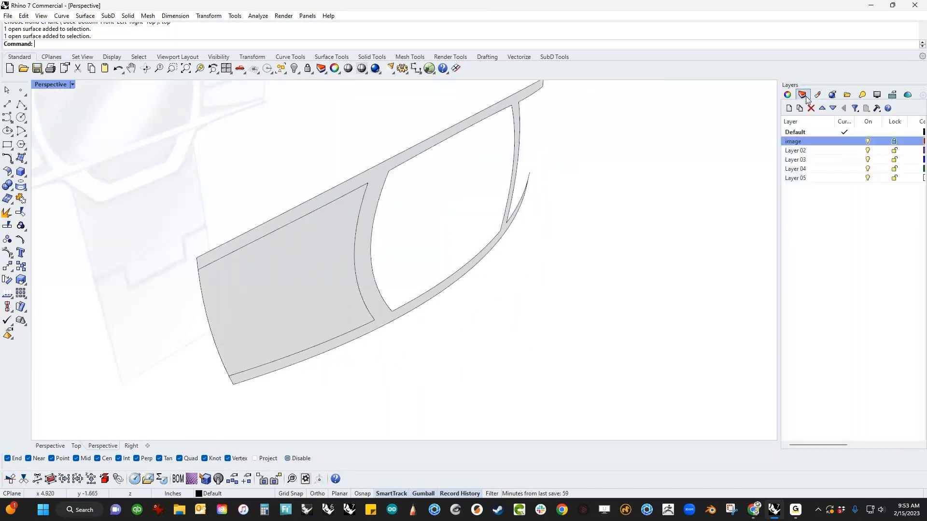
pyautogui.doubleClick(793, 151)
pyautogui.write('speaker')
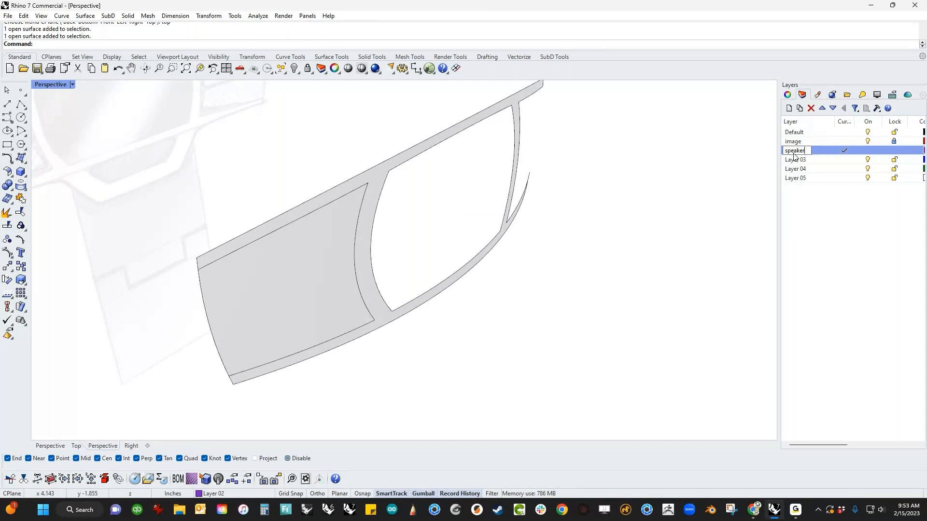
pyautogui.write('gril')
pyautogui.press('Return')
# Step: Copy the side panel surface onto the speakergrill layer and make Default the current layer
pyautogui.click(320, 331)
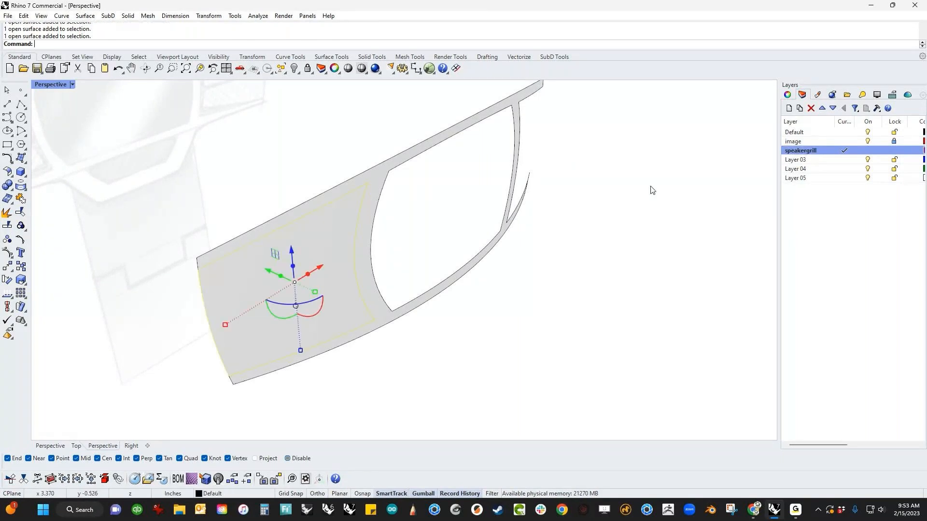
pyautogui.rightClick(794, 150)
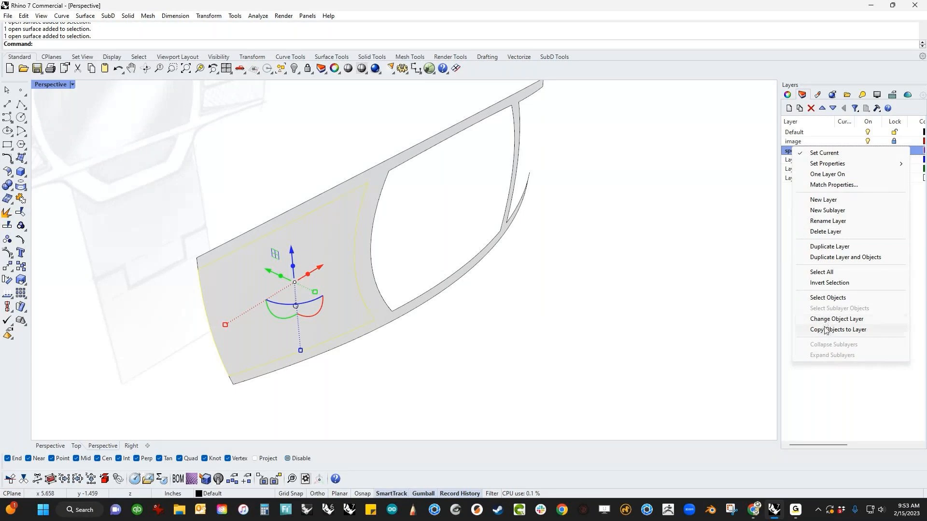
pyautogui.click(846, 140)
pyautogui.click(844, 133)
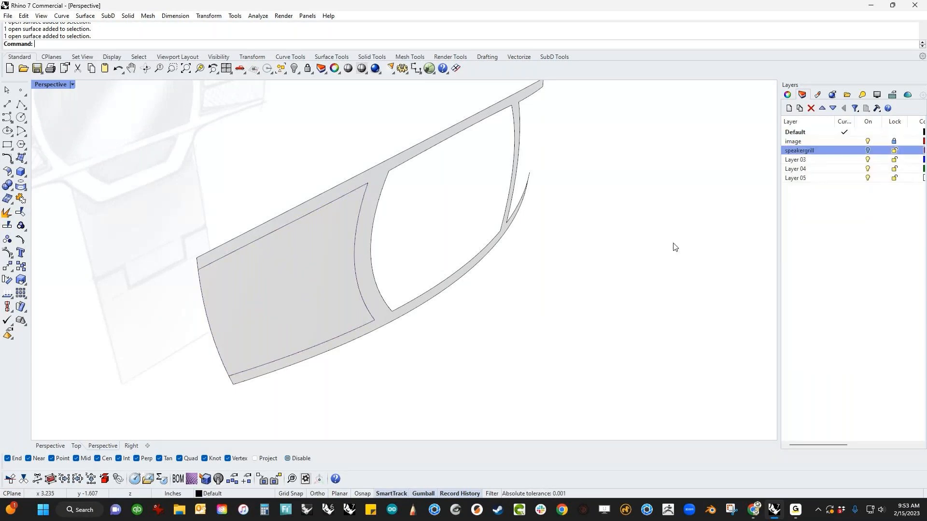
# Step: Relocate the side panel's gumball to its lower outer corner and scale the surface in depth so it sits recessed behind the frame
pyautogui.moveTo(365, 357); pyautogui.dragTo(463, 356, button='right')
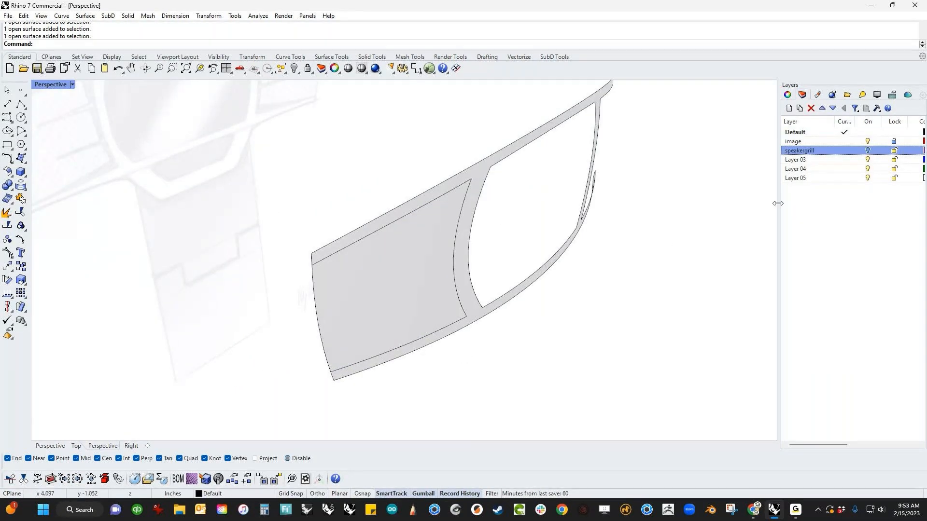
pyautogui.click(372, 325)
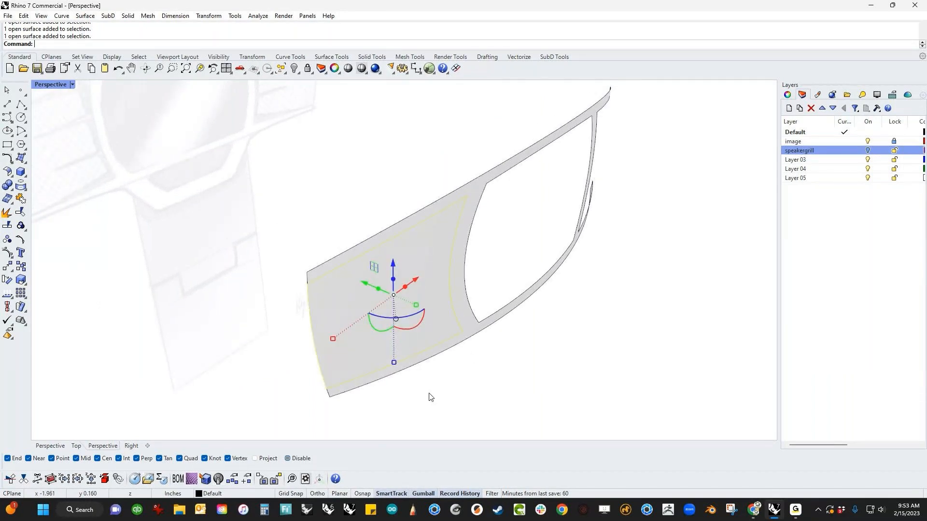
pyautogui.keyDown('ctrl'); pyautogui.click(396, 320); pyautogui.keyUp('ctrl')
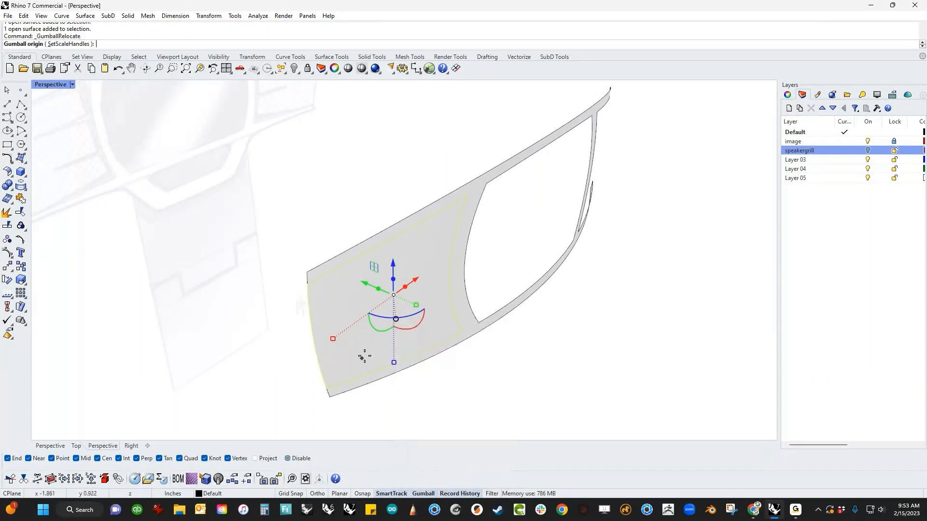
pyautogui.click(326, 389)
pyautogui.press('Return')
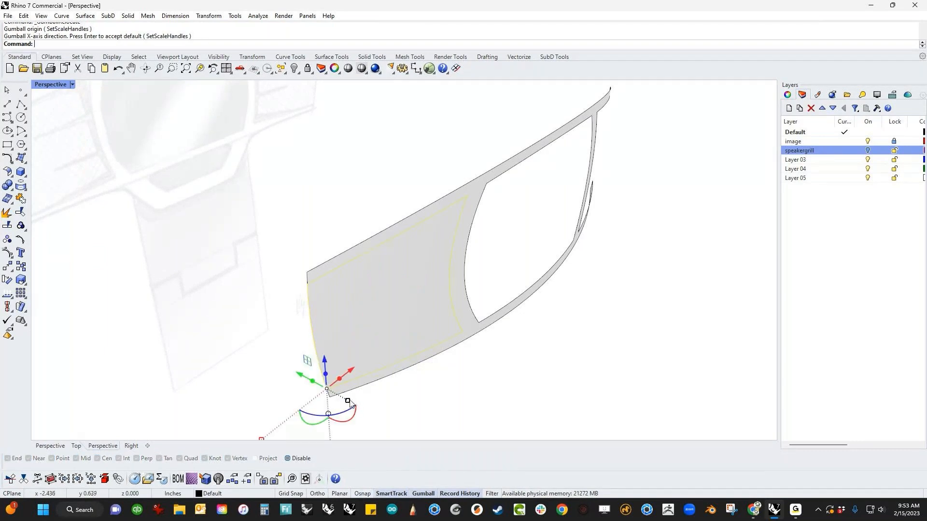
pyautogui.moveTo(351, 404)
pyautogui.mouseDown()
pyautogui.moveTo(333, 389)
pyautogui.moveTo(343, 397)
pyautogui.mouseUp()
# Step: Build edge-curve surfaces closing the gaps between the frame's side opening and the recessed panel
pyautogui.moveTo(464, 393); pyautogui.dragTo(540, 318, button='right')
pyautogui.middleClick(554, 331)
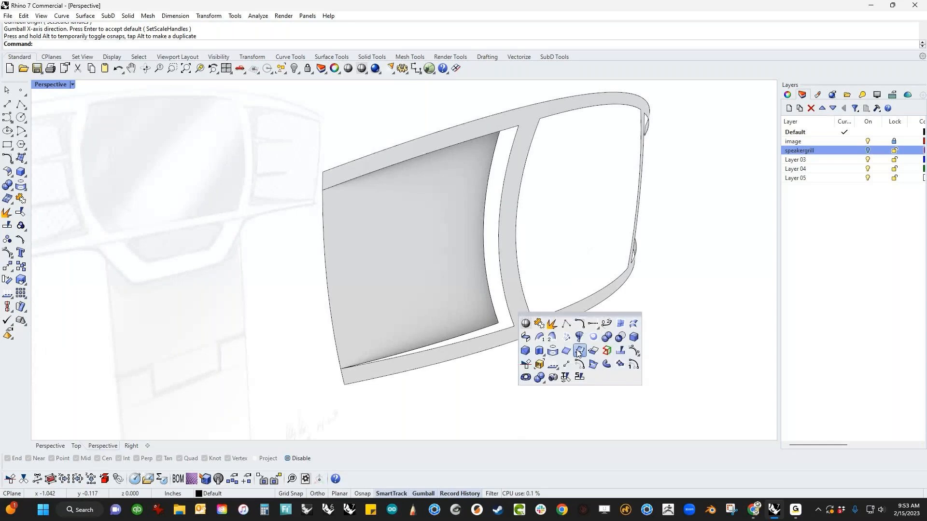
pyautogui.click(607, 323)
pyautogui.click(505, 301)
pyautogui.click(493, 298)
pyautogui.press('Return')
# Step: Mirror the recessed panel and its three wall surfaces across the frame's vertical centreline, keeping the originals
pyautogui.moveTo(491, 297); pyautogui.dragTo(356, 268, button='right')
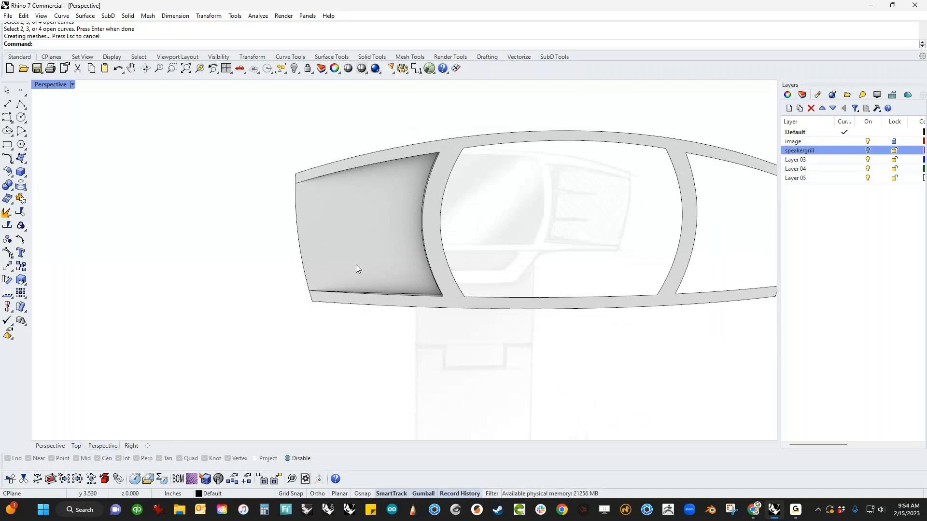
pyautogui.moveTo(285, 151); pyautogui.dragTo(432, 364)
pyautogui.scroll(-3, 403, 364)
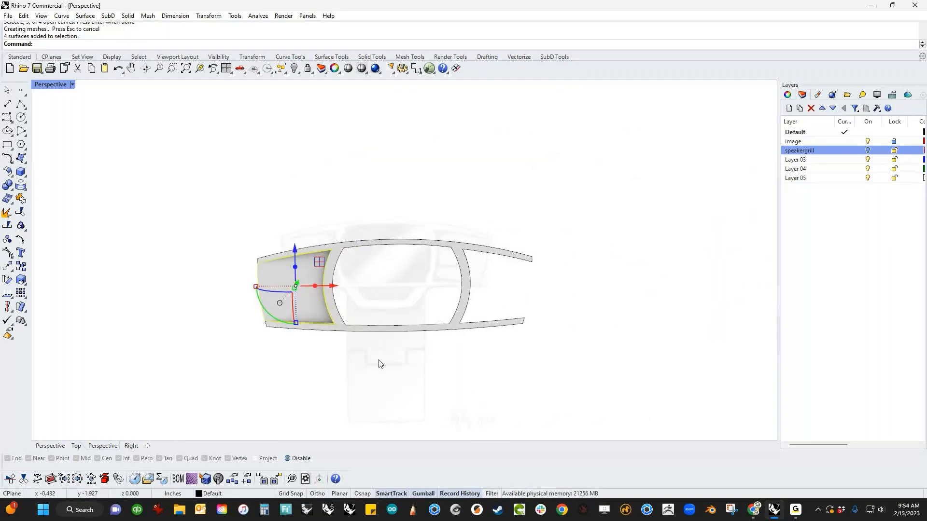
pyautogui.write('m')
pyautogui.press('Return')
pyautogui.keyDown('alt'); pyautogui.click(397, 331); pyautogui.keyUp('alt')
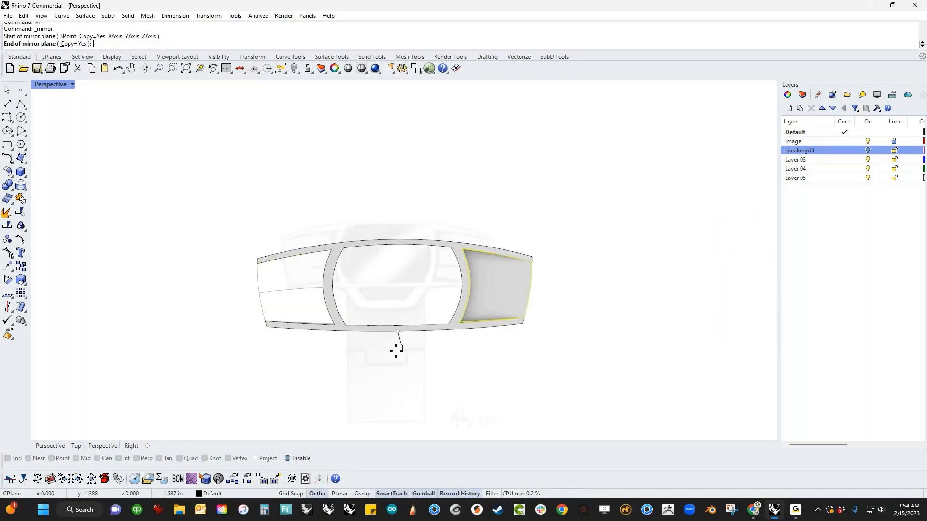
pyautogui.click(396, 351)
# Step: Join the frame and both recessed side pockets into one polysurface
pyautogui.hotkey('ctrl', 'a')
pyautogui.hotkey('ctrl', 'j')
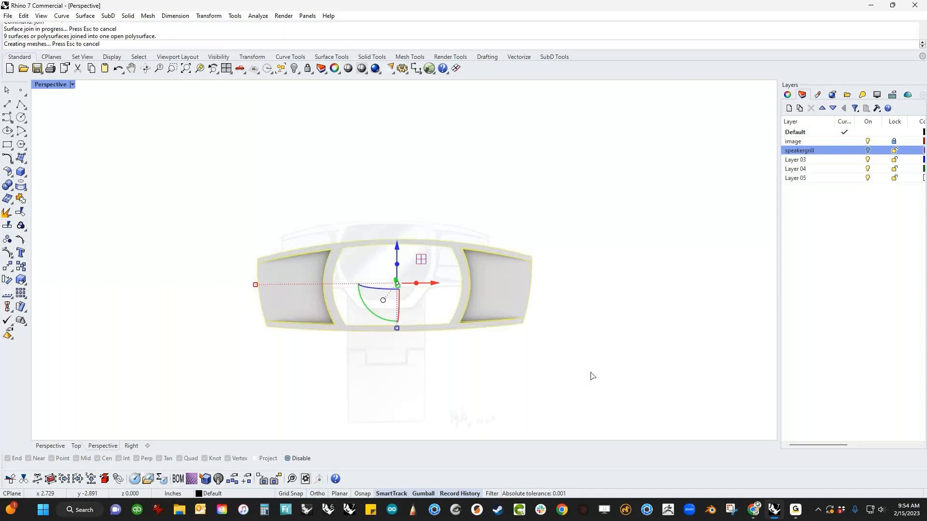
pyautogui.keyDown('shift'); pyautogui.moveTo(360, 358); pyautogui.dragTo(372, 383, button='right'); pyautogui.keyUp('shift')
pyautogui.scroll(6, 404, 350)
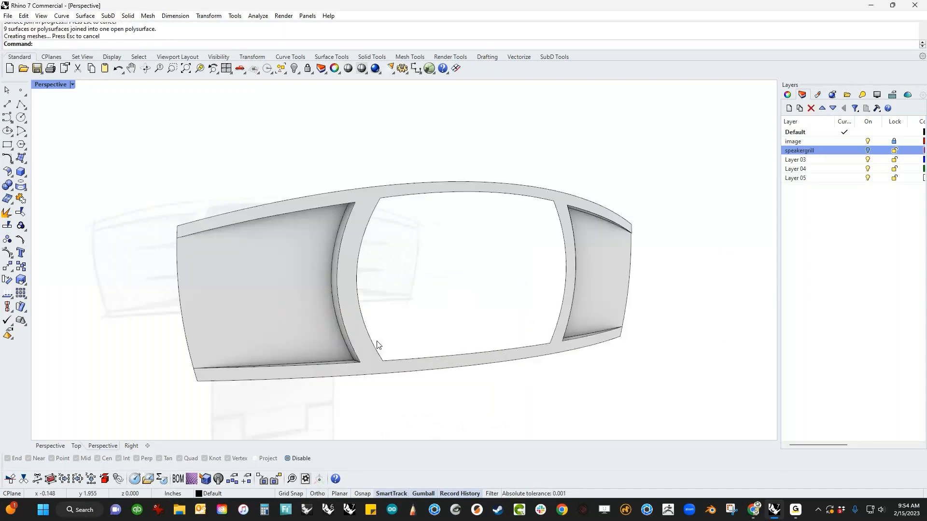
# Step: Switch to the front view in Wireframe display, framing the side pocket over the sketched speaker grille
pyautogui.hotkey('ctrl', 'F2')
pyautogui.scroll(-2, 297, 264)
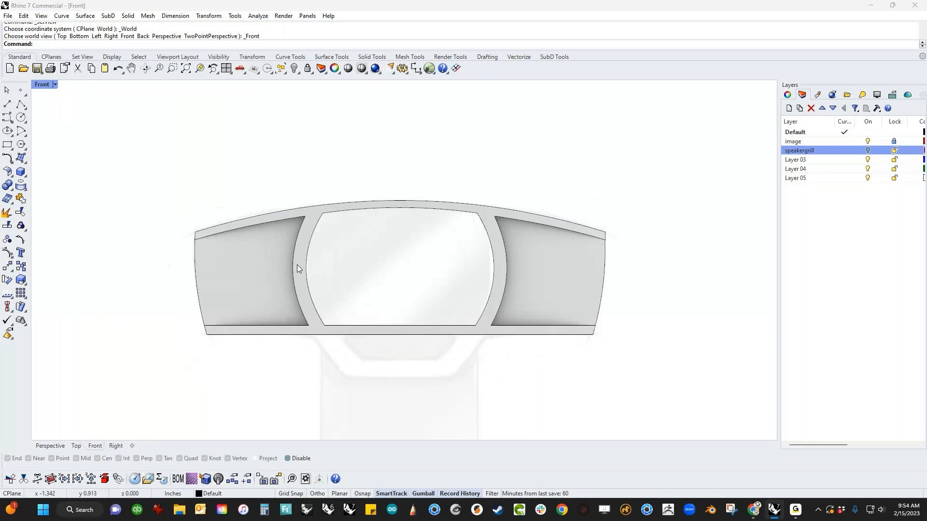
pyautogui.middleClick(297, 264)
pyautogui.click(242, 240)
pyautogui.scroll(6, 244, 244)
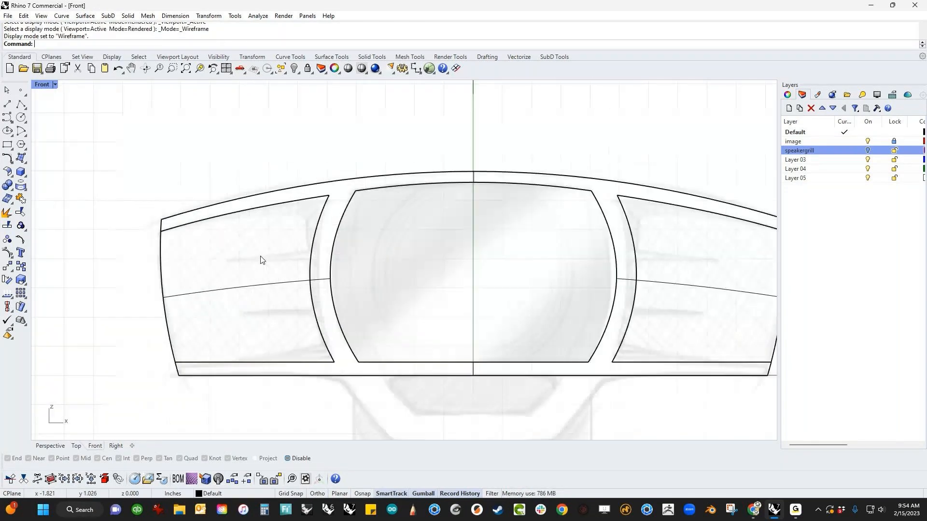
pyautogui.scroll(2, 413, 258)
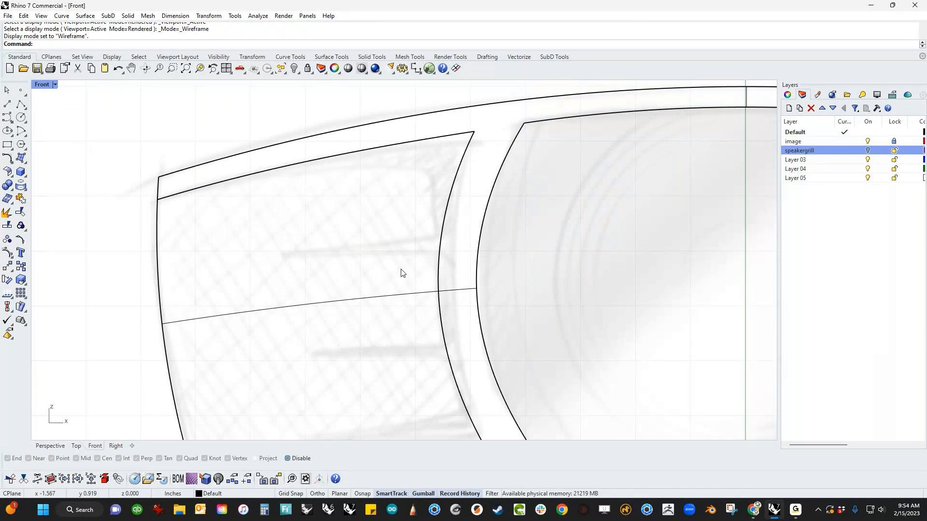
# Step: Draw a two-point interpolated curve about 0.8 in long over the sketched upper grille bar, crossing the pocket's inner edge
pyautogui.click(7, 104)
pyautogui.click(277, 254)
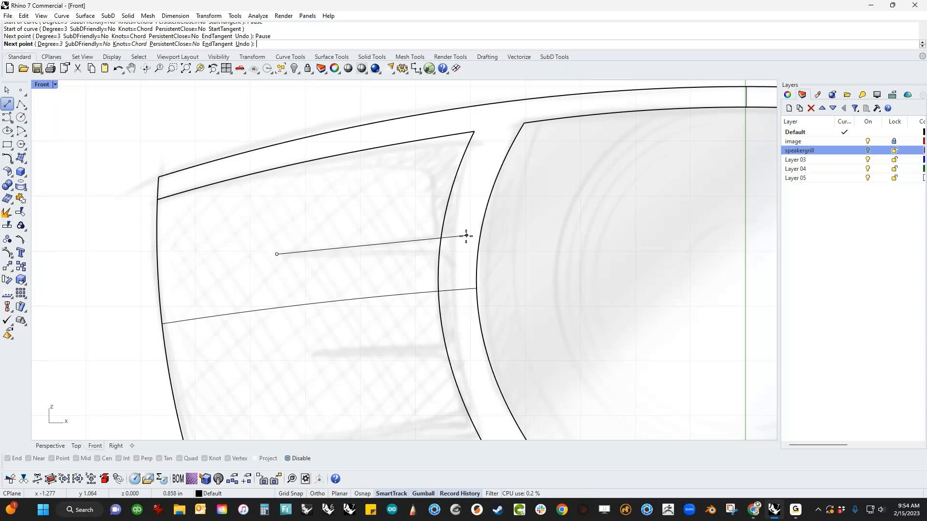
pyautogui.click(457, 233)
pyautogui.press('Return')
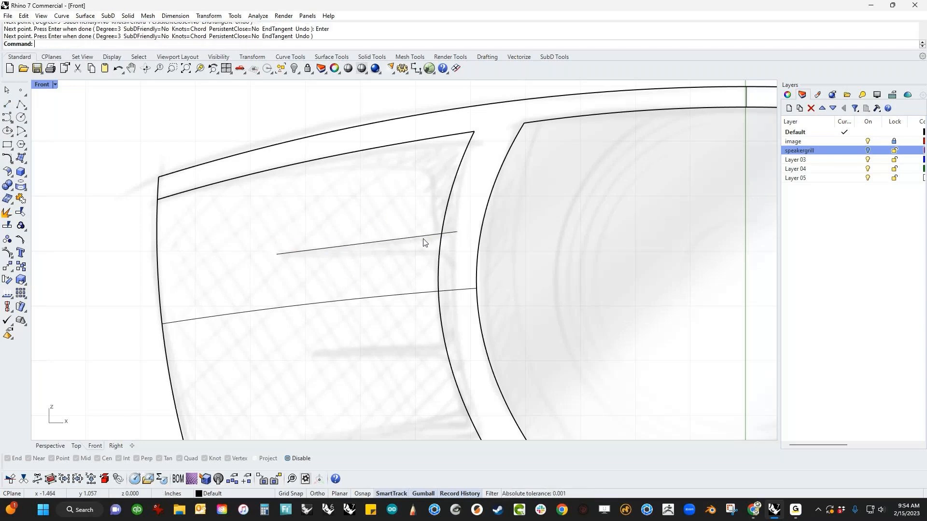
# Step: Shift the new curve's two middle control points toward the frame's centre so the curve bends upward near its inner end
pyautogui.click(337, 247)
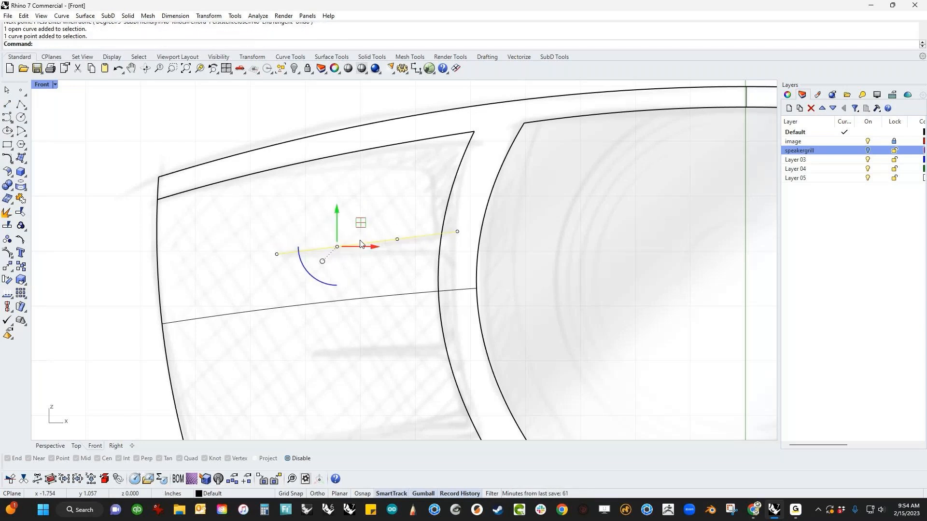
pyautogui.moveTo(337, 246); pyautogui.dragTo(389, 245)
pyautogui.scroll(5, 393, 243)
pyautogui.click(404, 238)
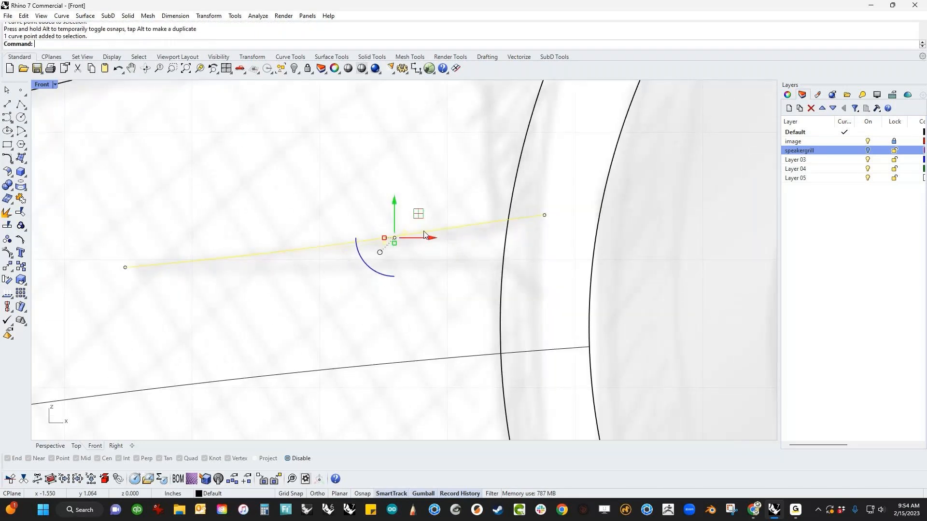
pyautogui.moveTo(409, 239); pyautogui.dragTo(444, 236)
pyautogui.press('Escape')
pyautogui.press('Escape')
pyautogui.scroll(-6, 345, 220)
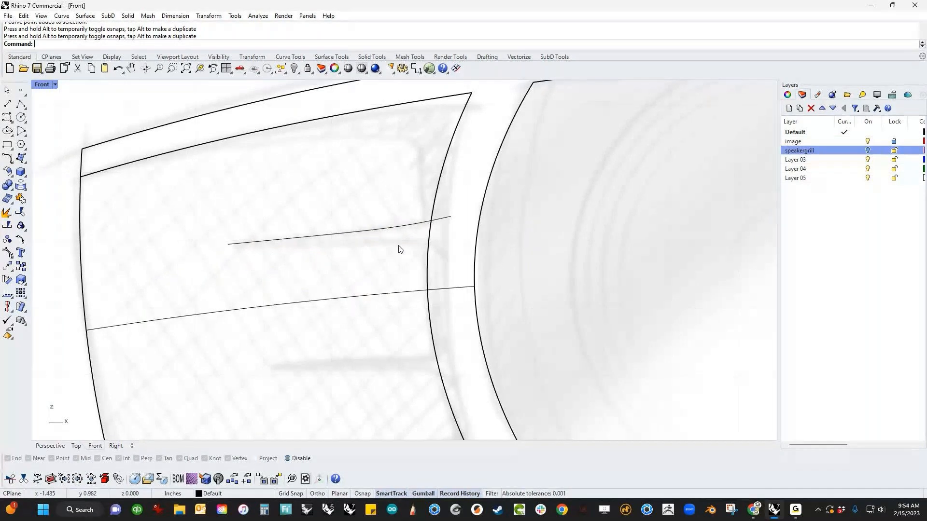
# Step: Mirror a copy of the bent curve about a slanted line through its outer endpoint, forming a tapered bar outline
pyautogui.click(381, 230)
pyautogui.write('M')
pyautogui.press('Return')
pyautogui.click(228, 244)
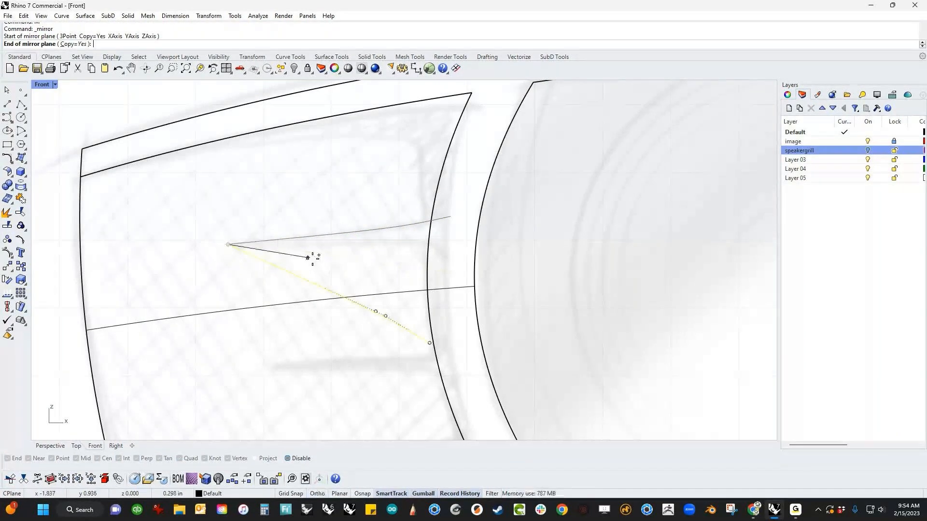
pyautogui.click(464, 231)
pyautogui.click(371, 267)
# Step: Close the wide end of the tapered bar outline with a short straight curve between the two curve ends
pyautogui.scroll(-4, 369, 255)
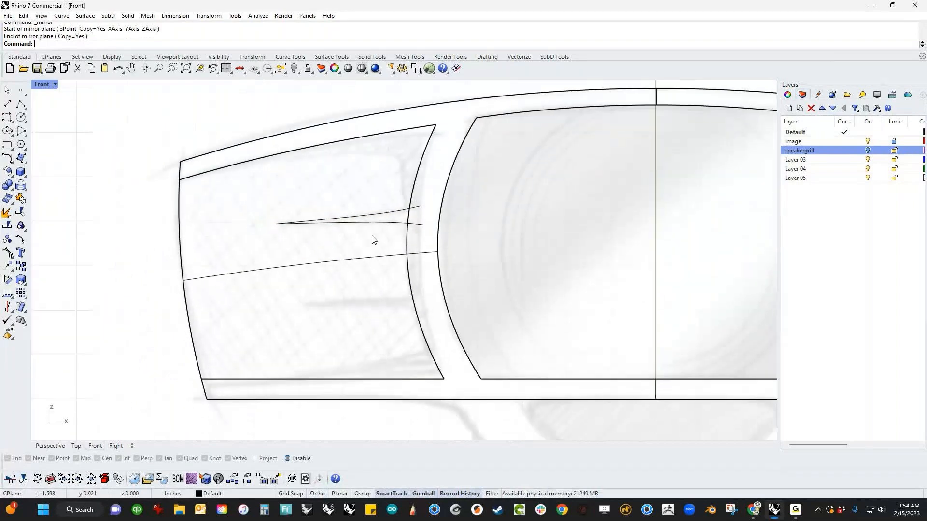
pyautogui.click(19, 106)
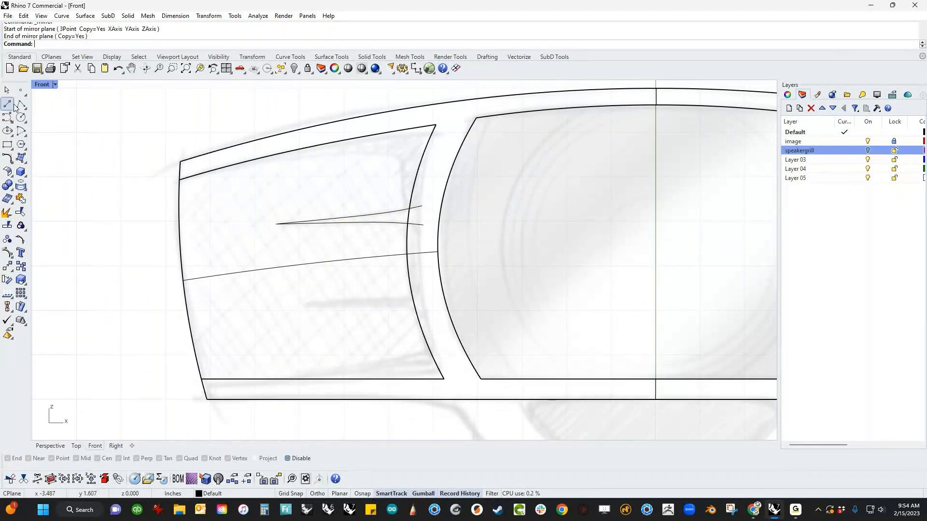
pyautogui.click(423, 205)
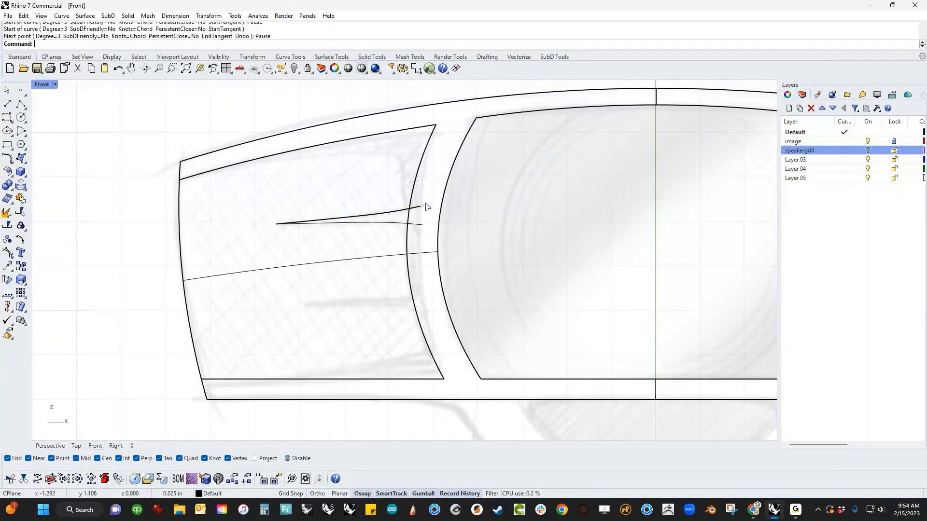
pyautogui.click(423, 225)
pyautogui.press('Return')
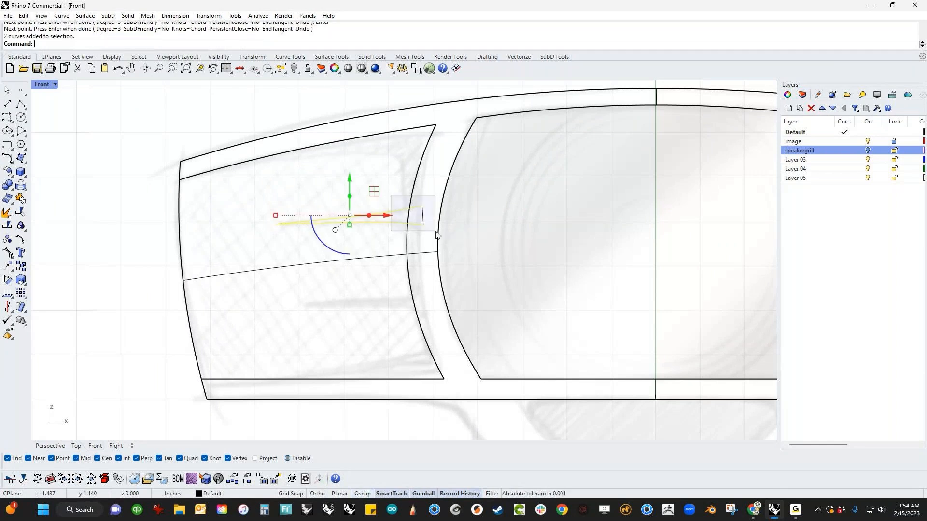
# Step: Create a planar surface from the three curves outlining the tapered grille bar
pyautogui.middleClick(274, 229)
pyautogui.click(275, 230)
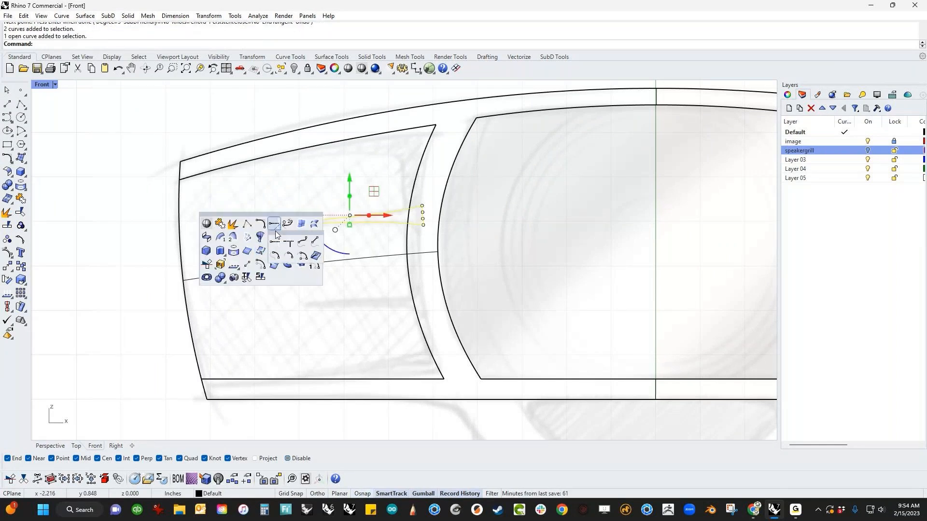
pyautogui.click(22, 159)
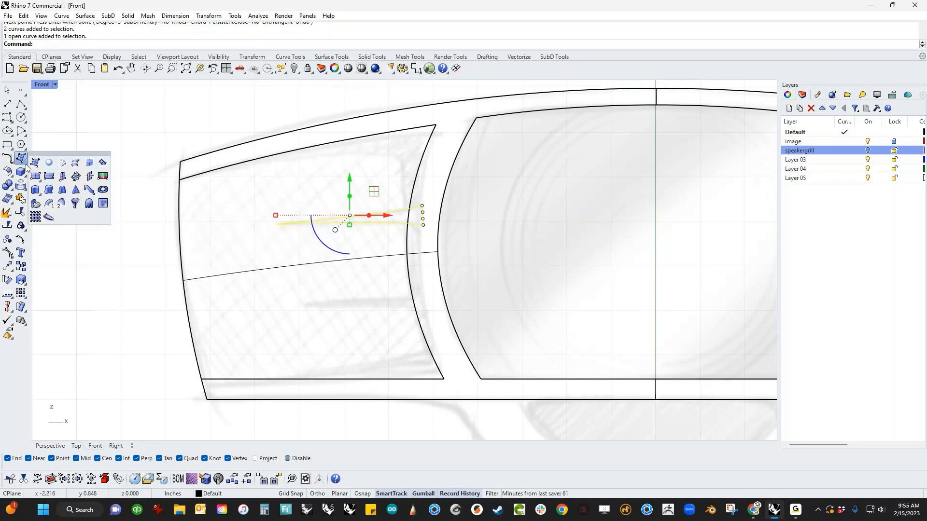
pyautogui.click(50, 163)
# Step: In a Shaded perspective view, move the tapered bar surface back from its outline curves to the frame's recessed pocket
pyautogui.scroll(3, 410, 229)
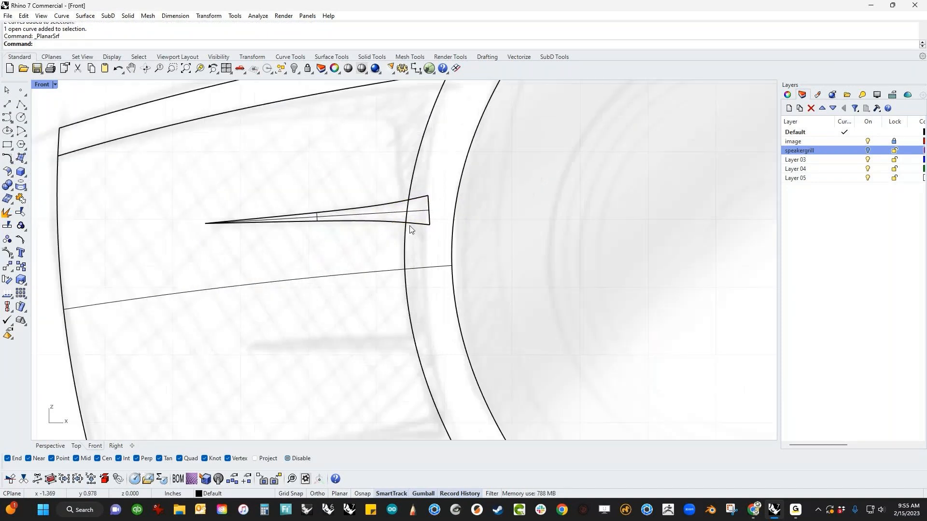
pyautogui.scroll(2, 411, 229)
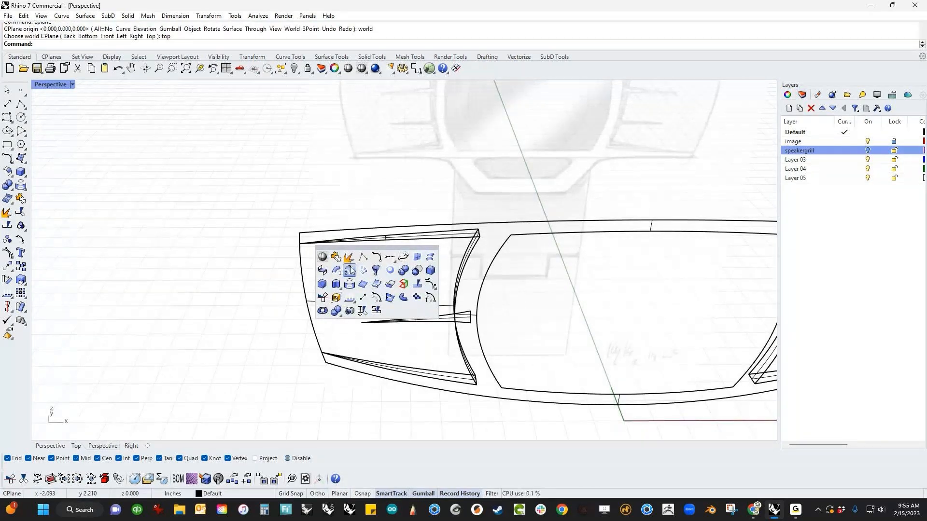
pyautogui.click(322, 257)
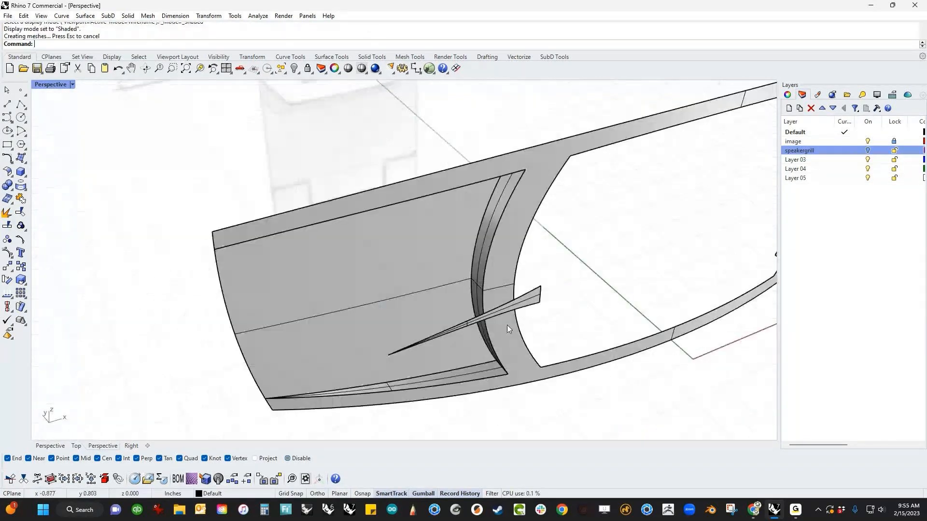
pyautogui.scroll(5, 507, 325)
pyautogui.click(534, 289)
pyautogui.moveTo(534, 289); pyautogui.dragTo(527, 344, button='right')
pyautogui.moveTo(421, 318)
pyautogui.mouseDown()
pyautogui.moveTo(384, 300)
pyautogui.moveTo(428, 305)
pyautogui.moveTo(456, 227)
pyautogui.moveTo(420, 313)
pyautogui.mouseUp()
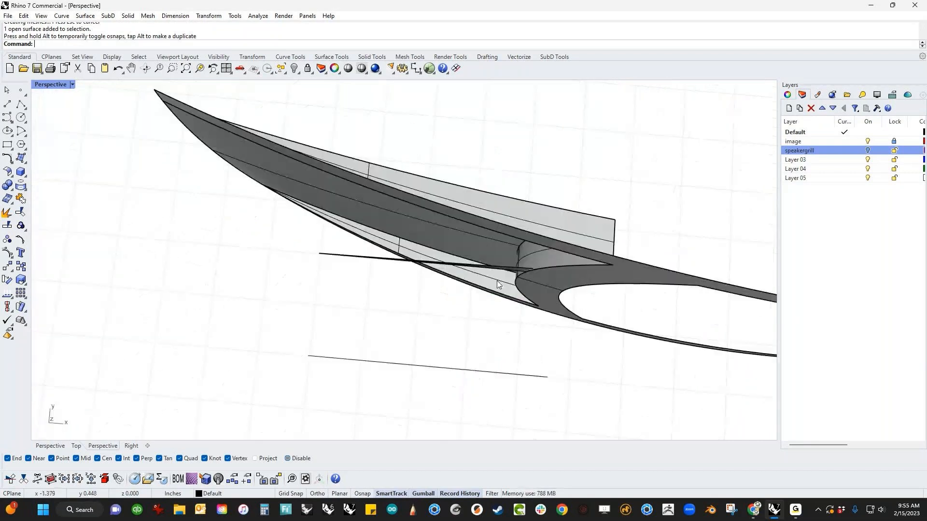
# Step: Turn on the control points of the tapered bar surface in the recessed pocket
pyautogui.scroll(6, 512, 271)
pyautogui.click(513, 271)
pyautogui.middleClick(498, 292)
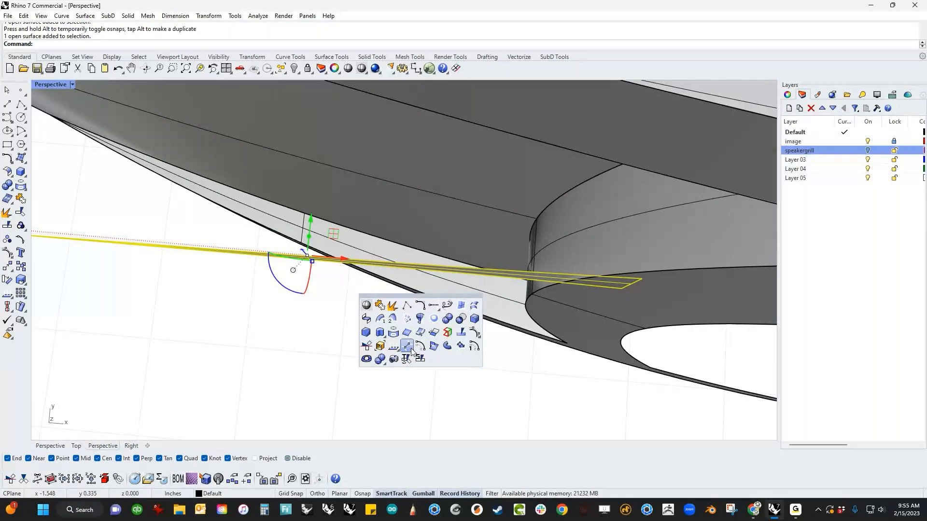
pyautogui.click(475, 332)
pyautogui.moveTo(453, 347); pyautogui.dragTo(559, 260, button='right')
# Step: Start the ChangeDegree command on the tapered bar surface
pyautogui.click(476, 204)
pyautogui.write('cd')
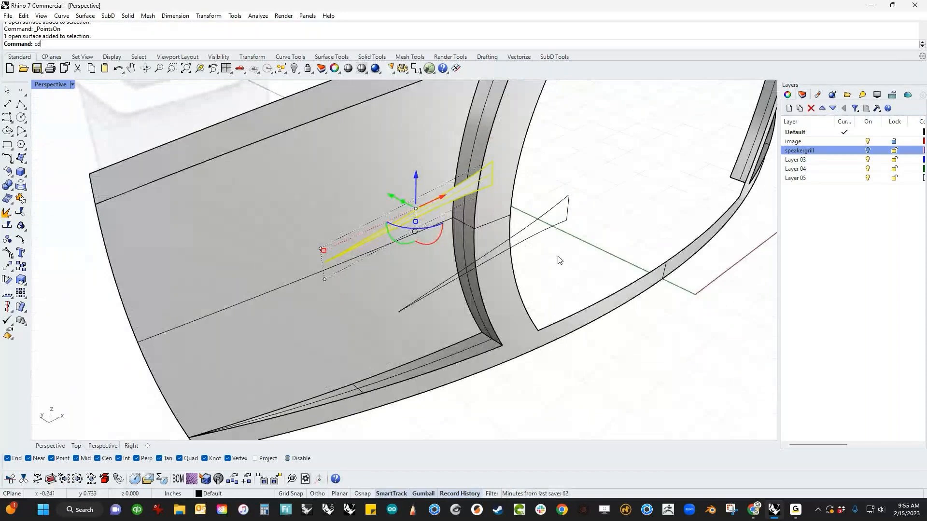
pyautogui.press('Return')
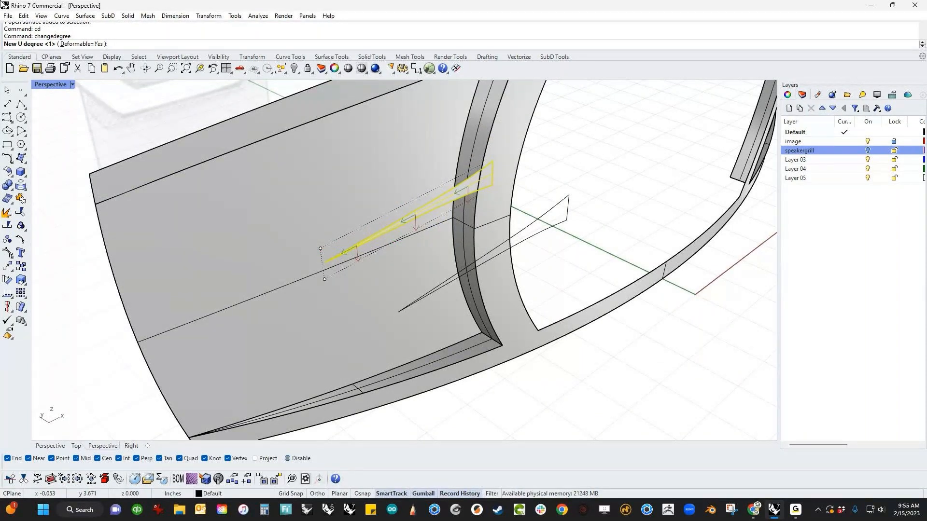
pyautogui.doubleClick(56, 36)
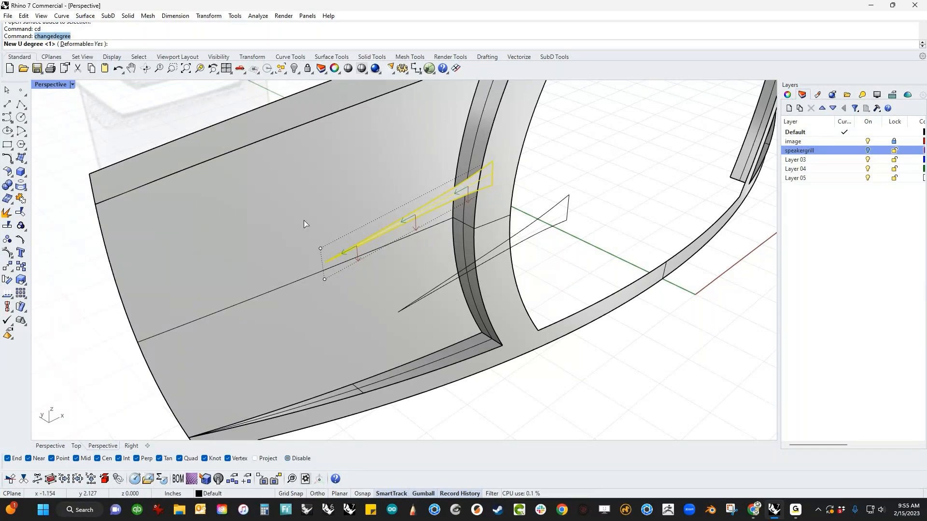
# Step: Change the degree of the selected tapered surface to 3 in both U and V
pyautogui.keyDown('shift'); pyautogui.moveTo(598, 276); pyautogui.dragTo(600, 319, button='right'); pyautogui.keyUp('shift')
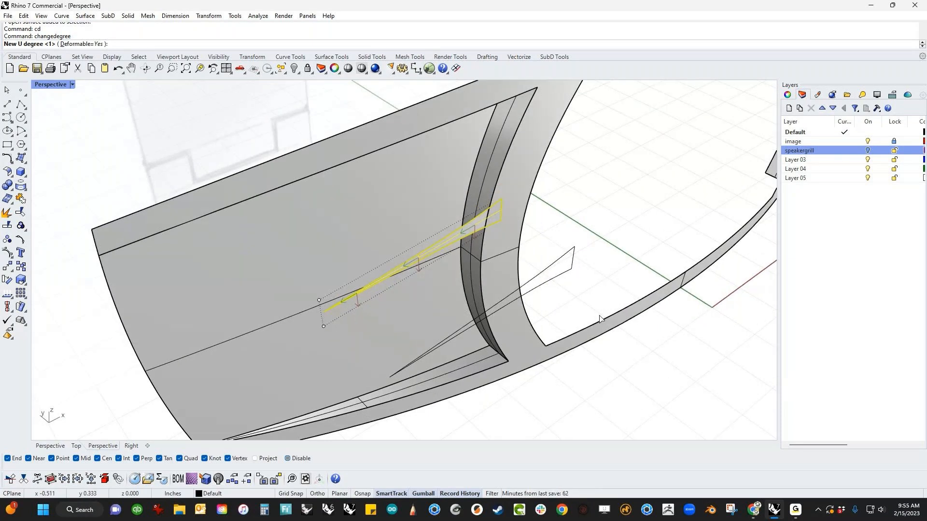
pyautogui.write('3')
pyautogui.press('Return')
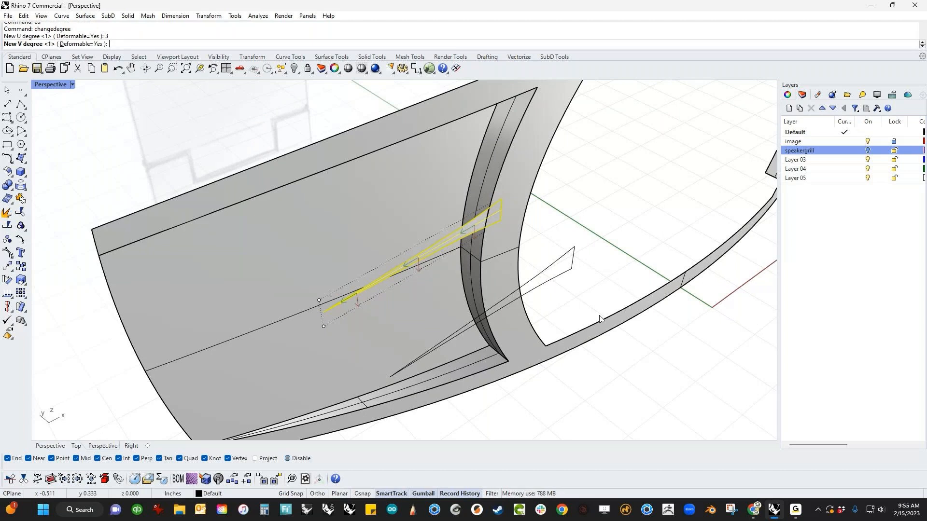
pyautogui.write('3')
pyautogui.press('Return')
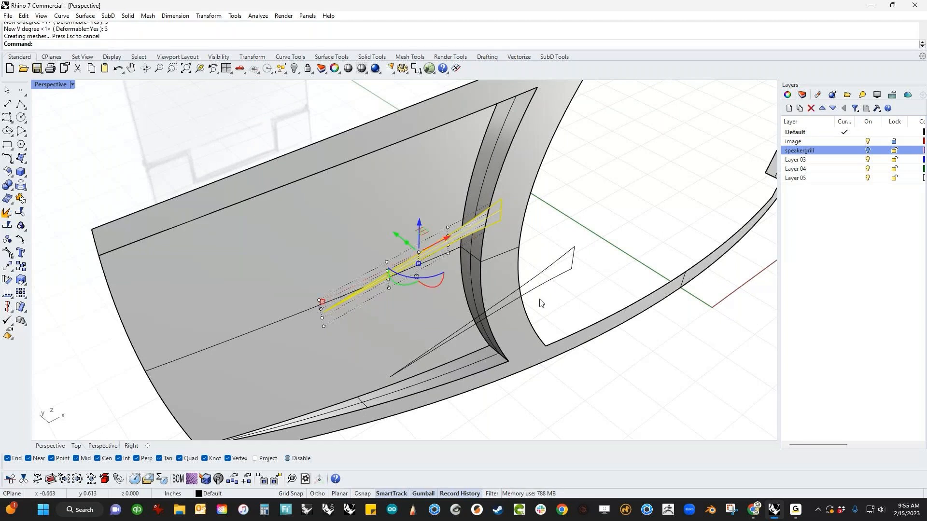
# Step: Try to bend all the surface's control points along a horizontal spine in the Top view, and undo the degree change
pyautogui.moveTo(524, 262); pyautogui.dragTo(285, 169, button='right')
pyautogui.moveTo(178, 105); pyautogui.dragTo(460, 346)
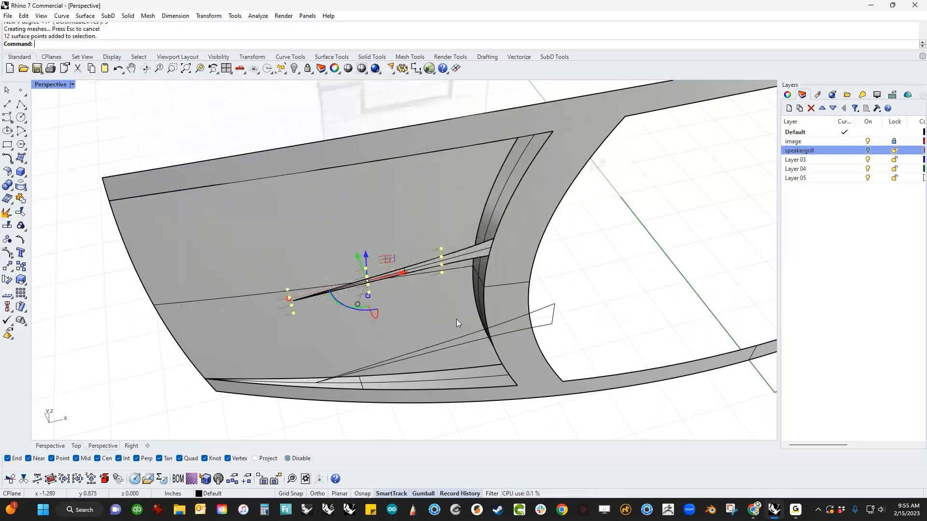
pyautogui.write('Top')
pyautogui.press('Return')
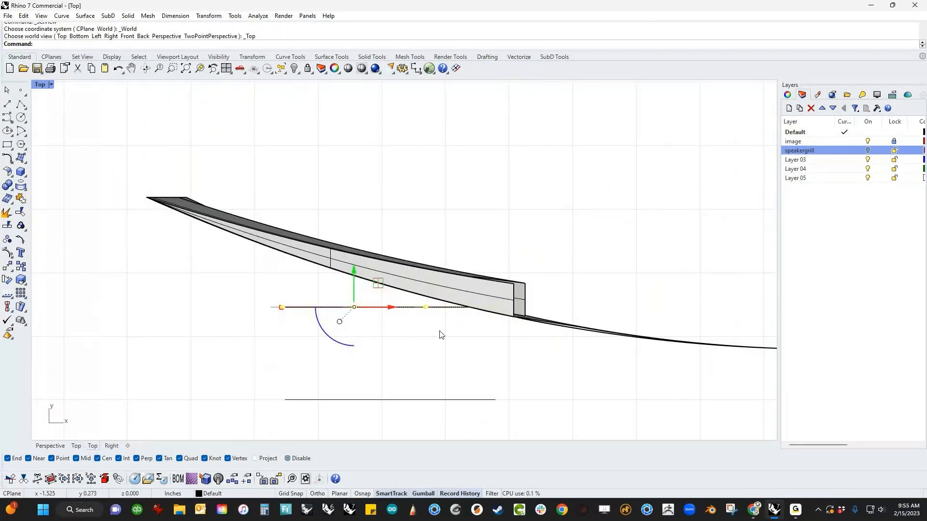
pyautogui.scroll(6, 454, 326)
pyautogui.write('bne')
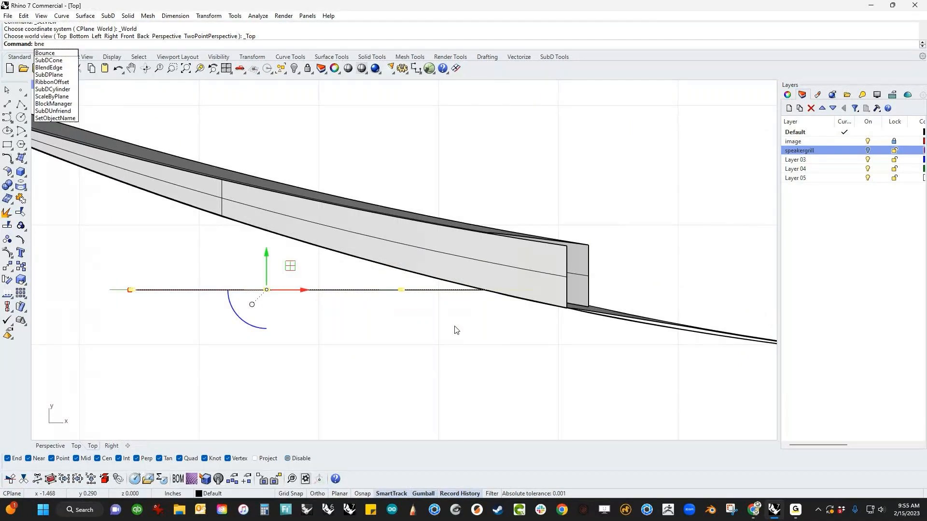
pyautogui.press('BackSpace')
pyautogui.press('BackSpace')
pyautogui.write('nd')
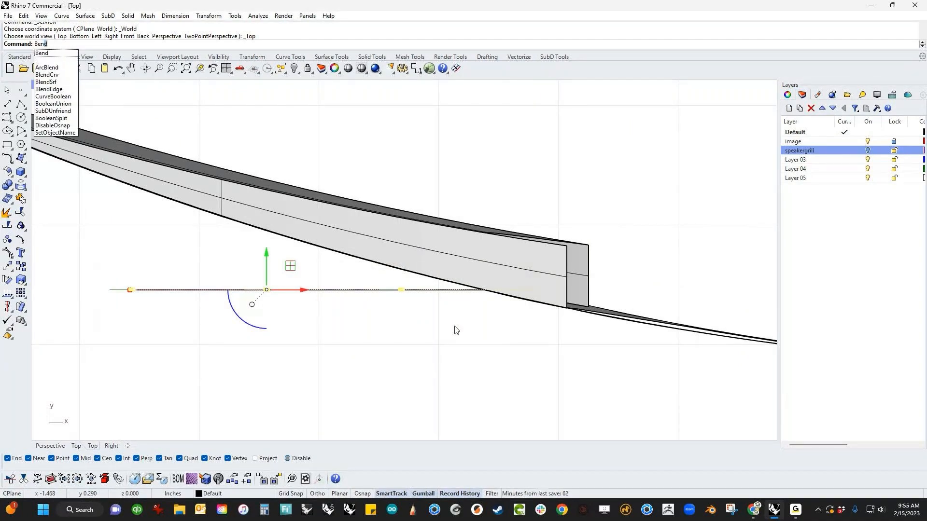
pyautogui.press('Return')
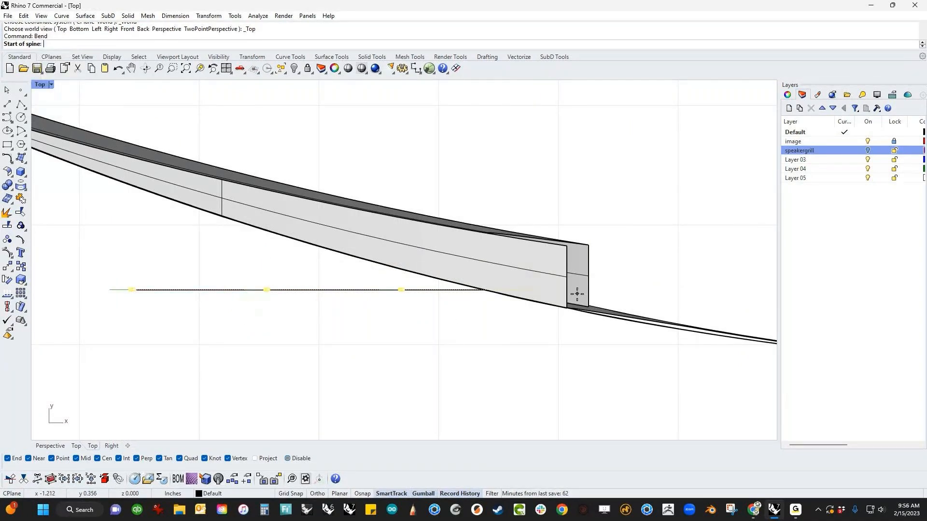
pyautogui.click(571, 290)
pyautogui.click(90, 289)
pyautogui.moveTo(111, 292); pyautogui.dragTo(212, 309, button='right')
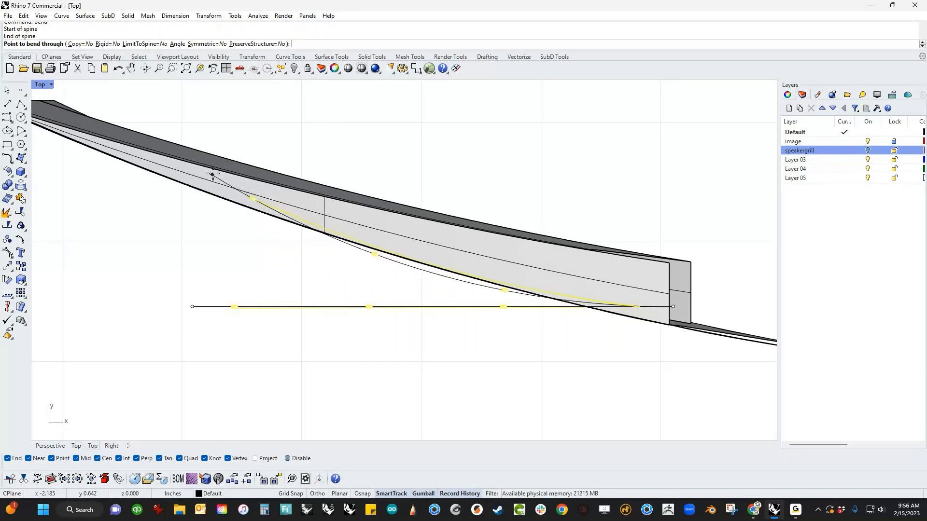
pyautogui.hotkey('ctrl', 'z')
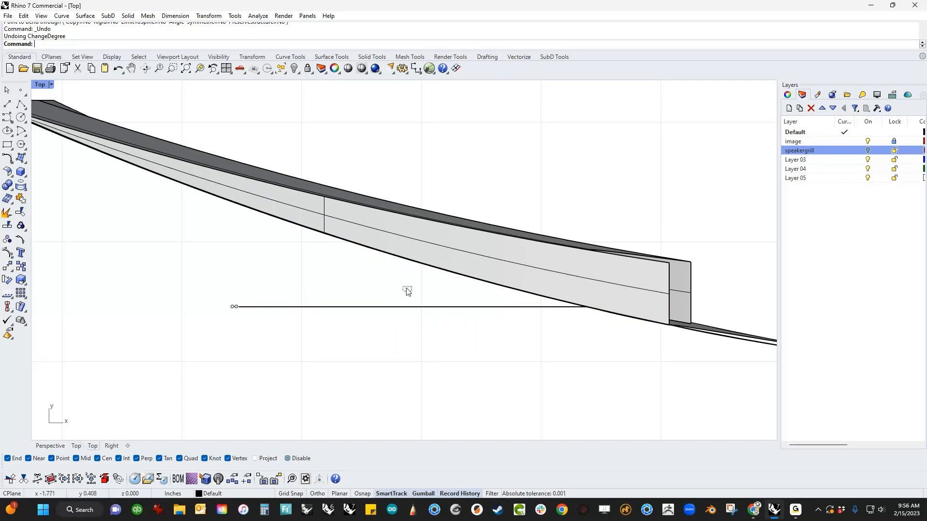
# Step: Rotate the tapered surface about 12 degrees in the Top view around its crossing with the grill's front edge, towards the grill's slope
pyautogui.click(425, 307)
pyautogui.write('rr')
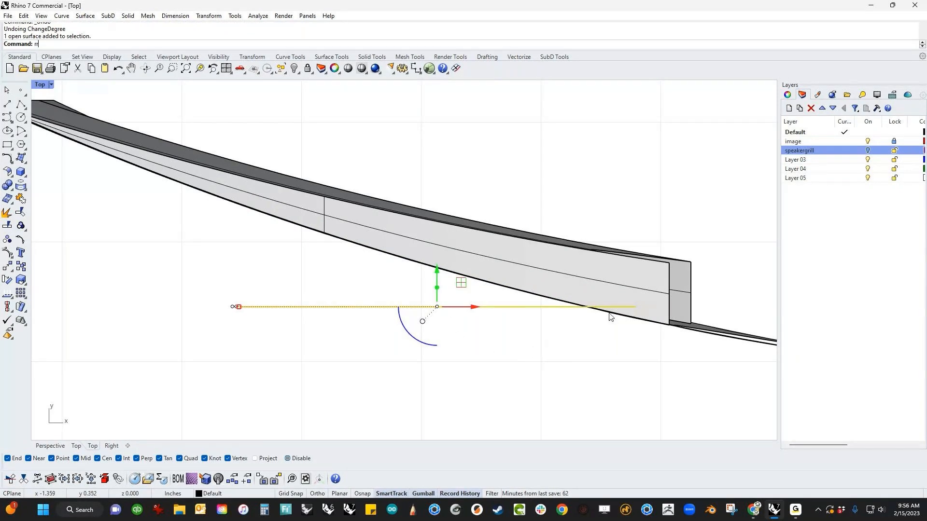
pyautogui.press('Return')
pyautogui.click(588, 307)
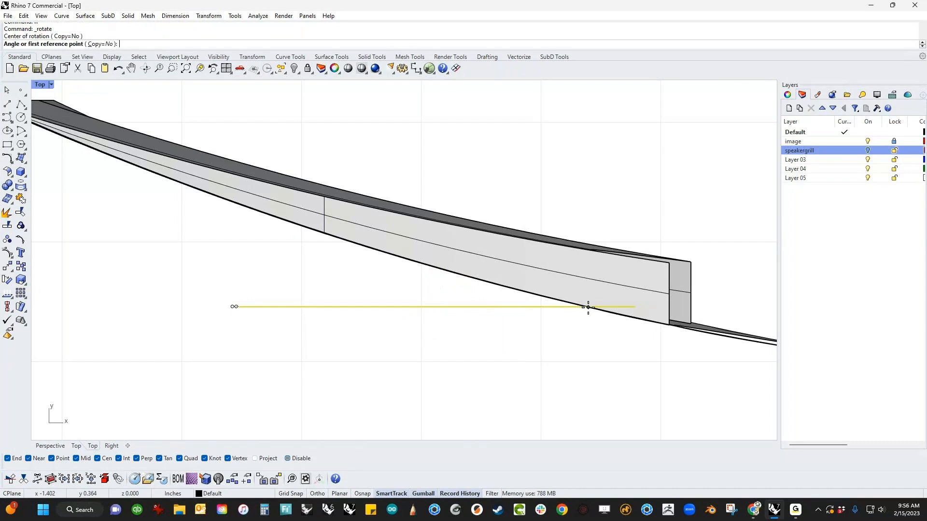
pyautogui.click(138, 307)
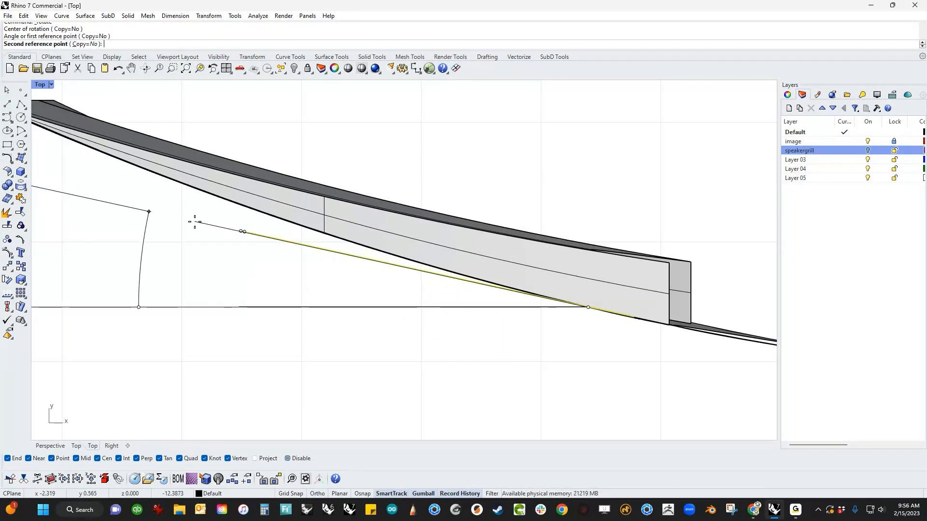
pyautogui.click(193, 225)
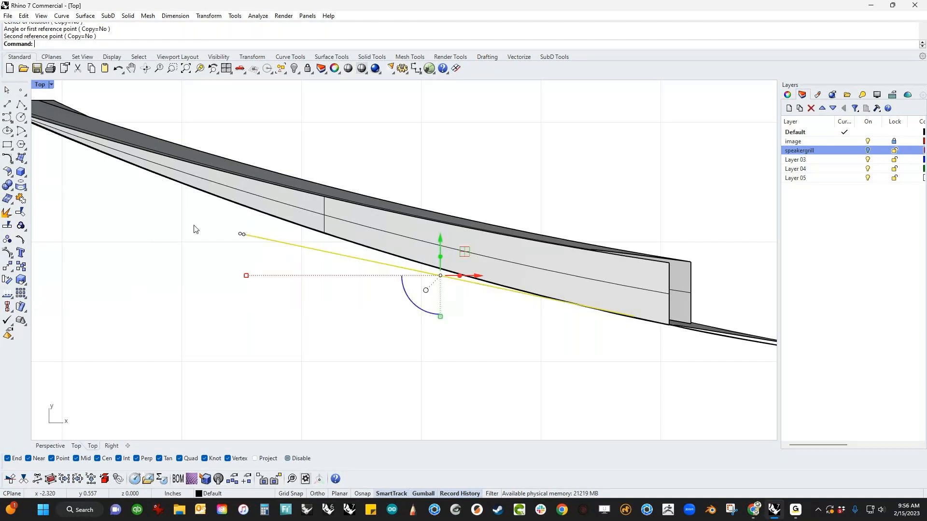
pyautogui.click(416, 360)
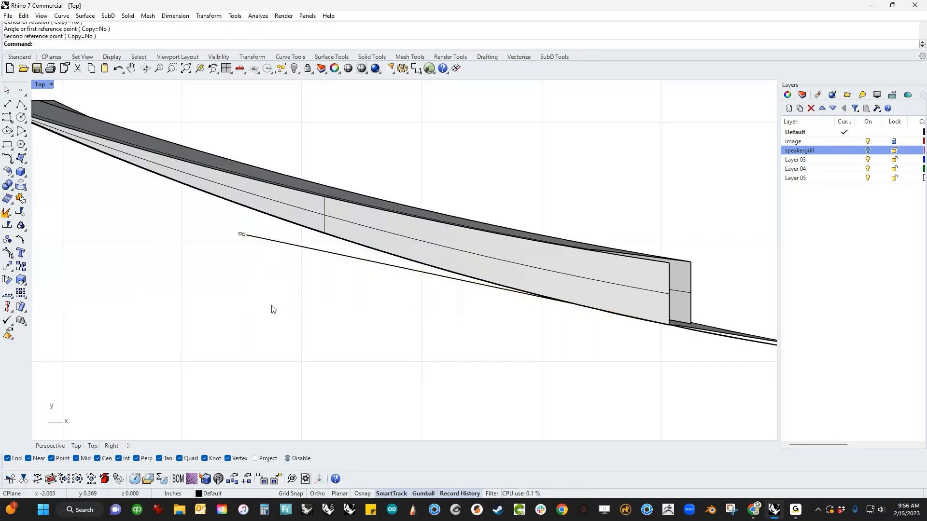
# Step: Select the tapered surface's control points and bend them along its length in the Top view to follow the grill's curved front edge
pyautogui.write('SelPt')
pyautogui.press('Return')
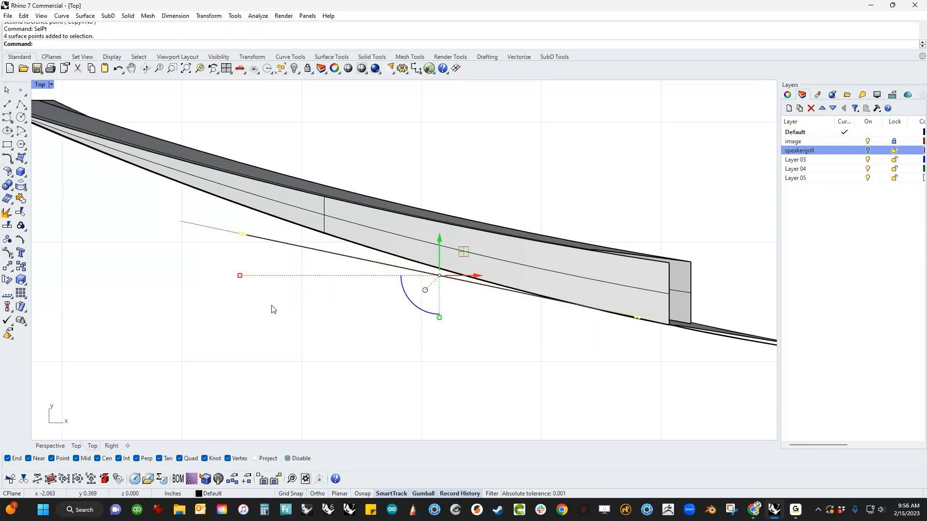
pyautogui.write('N')
pyautogui.press('BackSpace')
pyautogui.press('BackSpace')
pyautogui.write('Be')
pyautogui.press('Return')
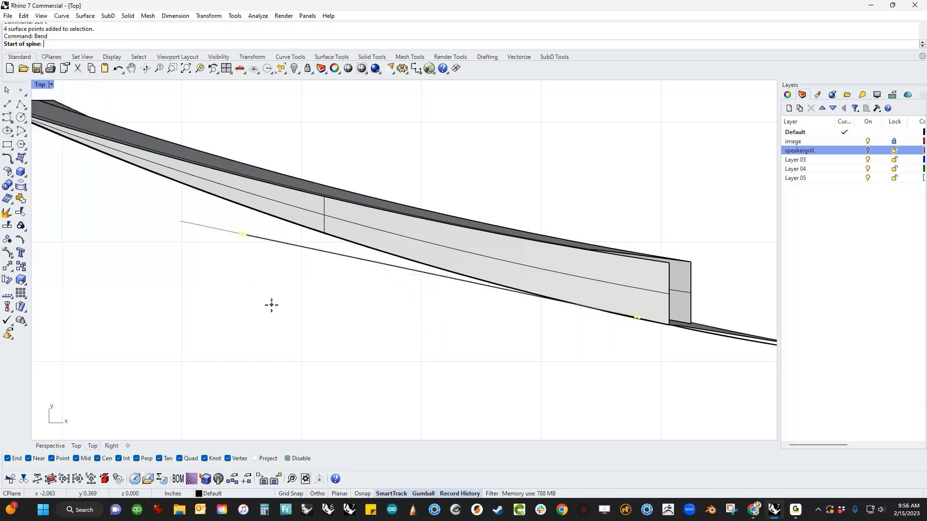
pyautogui.click(640, 315)
pyautogui.click(156, 214)
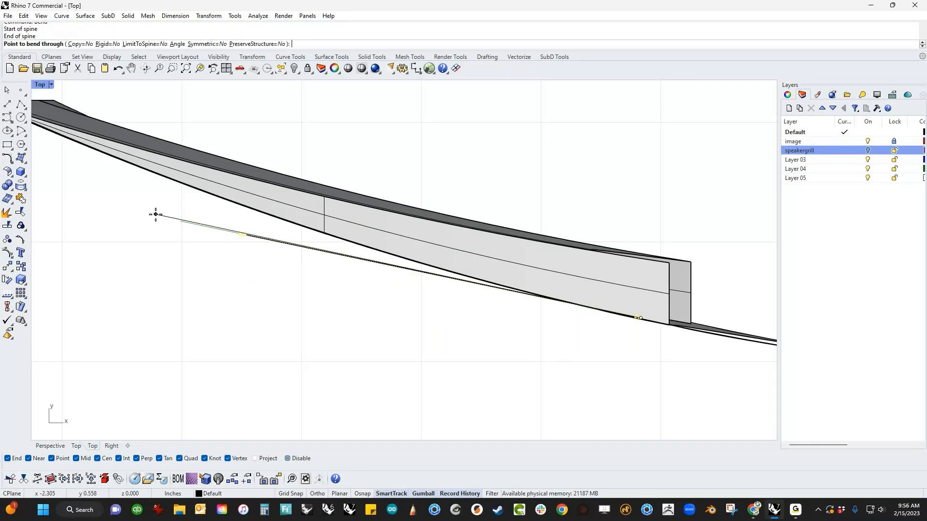
pyautogui.click(177, 174)
# Step: Extrude the bent tapered surface in the Perspective view into a solid fin reaching through the recessed grill panel
pyautogui.write('P')
pyautogui.press('Return')
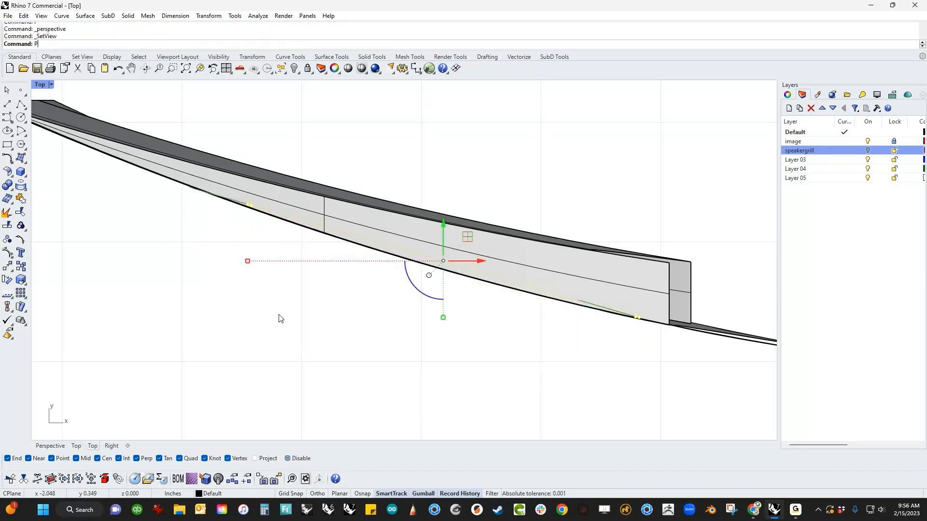
pyautogui.press('Return')
pyautogui.moveTo(280, 319); pyautogui.dragTo(470, 216, button='right')
pyautogui.scroll(2, 471, 215)
pyautogui.moveTo(573, 222); pyautogui.dragTo(517, 252, button='right')
pyautogui.click(478, 227)
pyautogui.moveTo(445, 207)
pyautogui.mouseDown()
pyautogui.moveTo(409, 200)
pyautogui.moveTo(477, 211)
pyautogui.moveTo(462, 209)
pyautogui.mouseUp()
pyautogui.click(213, 186)
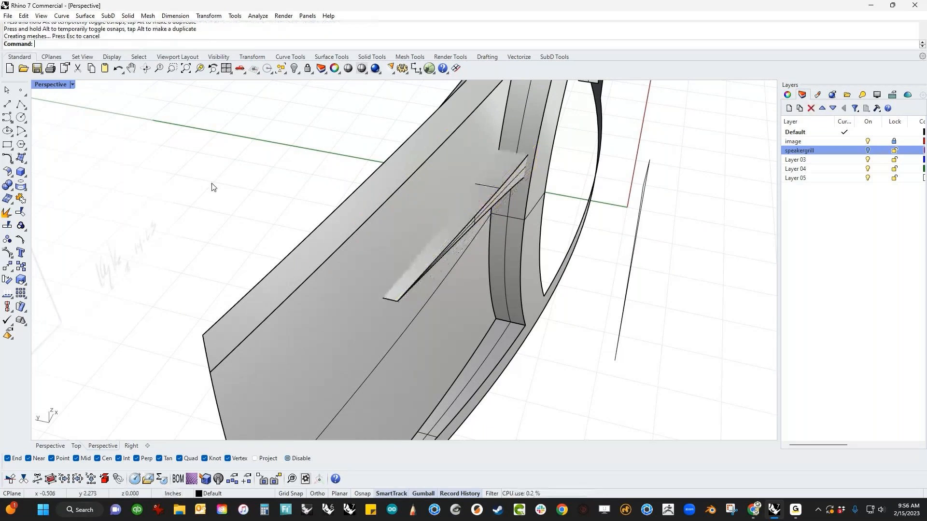
# Step: Duplicate the fin in the wireframe Front view, placing the copy below and slightly inward over the sketch's lower fin
pyautogui.scroll(-5, 338, 213)
pyautogui.moveTo(387, 240); pyautogui.dragTo(430, 251, button='right')
pyautogui.click(439, 274)
pyautogui.hotkey('ctrl', 'F2')
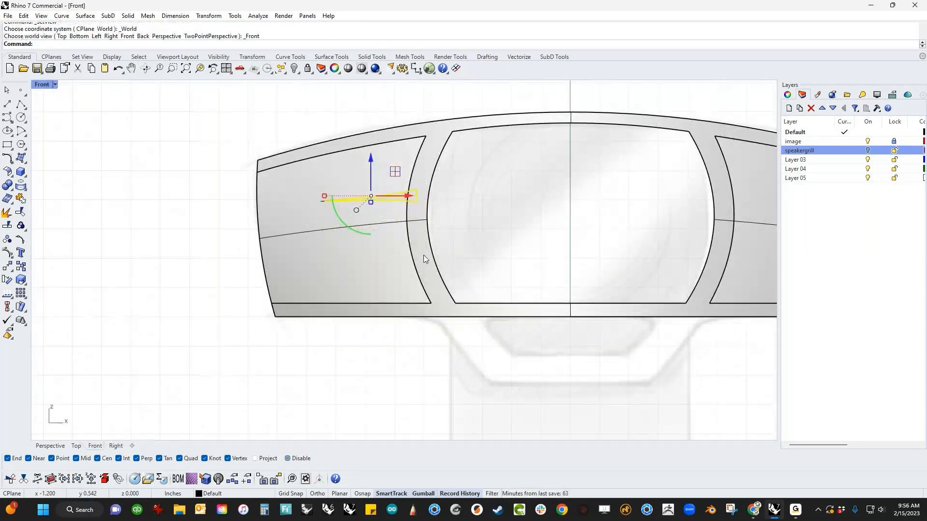
pyautogui.middleClick(419, 263)
pyautogui.click(421, 266)
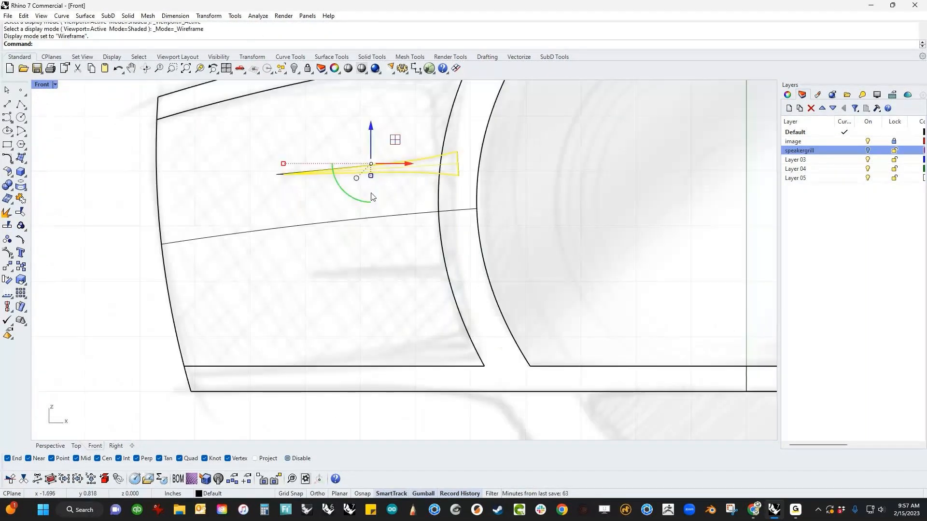
pyautogui.keyDown('alt'); pyautogui.moveTo(371, 165); pyautogui.dragTo(394, 264); pyautogui.keyUp('alt')
pyautogui.press('Escape')
# Step: Examine in the shaded Perspective view how both fins meet the recessed grill panel and its side wall
pyautogui.press('F4')
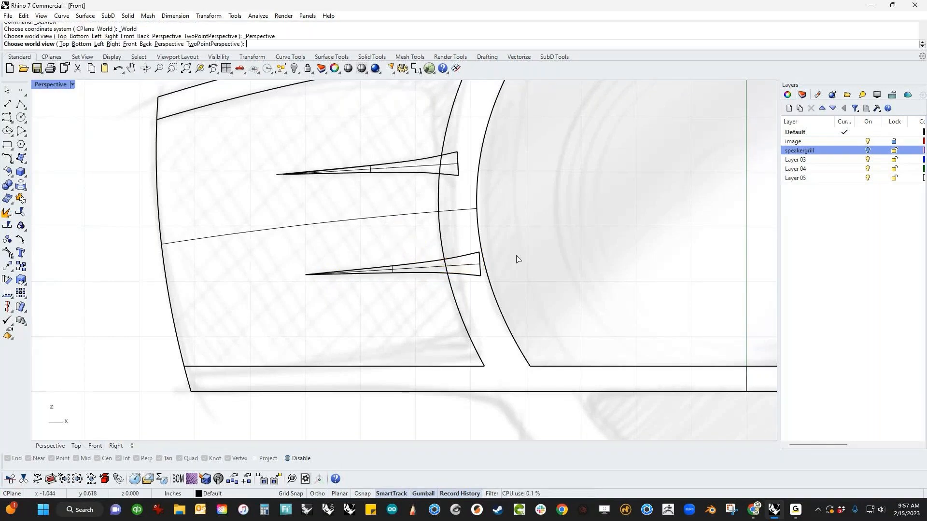
pyautogui.middleClick(506, 265)
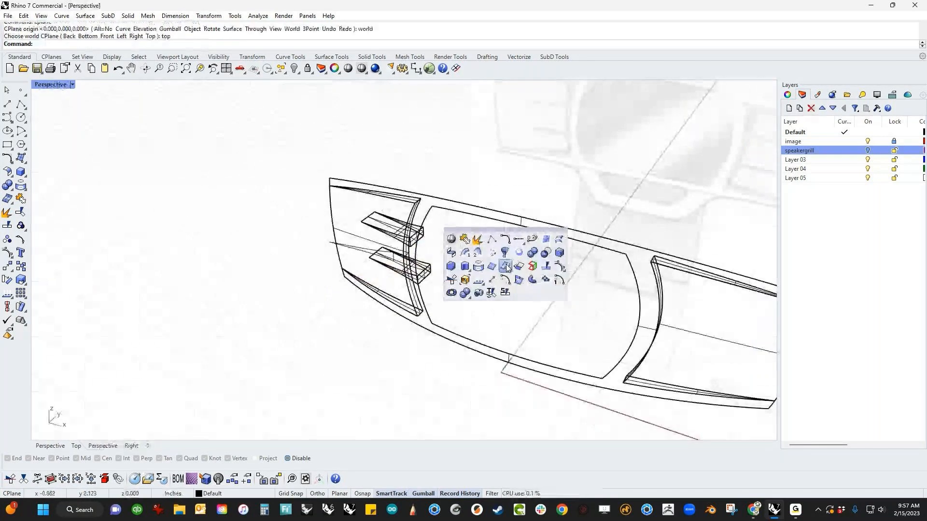
pyautogui.click(452, 240)
pyautogui.moveTo(449, 242)
pyautogui.mouseDown(button='right')
pyautogui.moveTo(467, 250)
pyautogui.moveTo(452, 289)
pyautogui.mouseUp(button='right')
pyautogui.scroll(3, 458, 254)
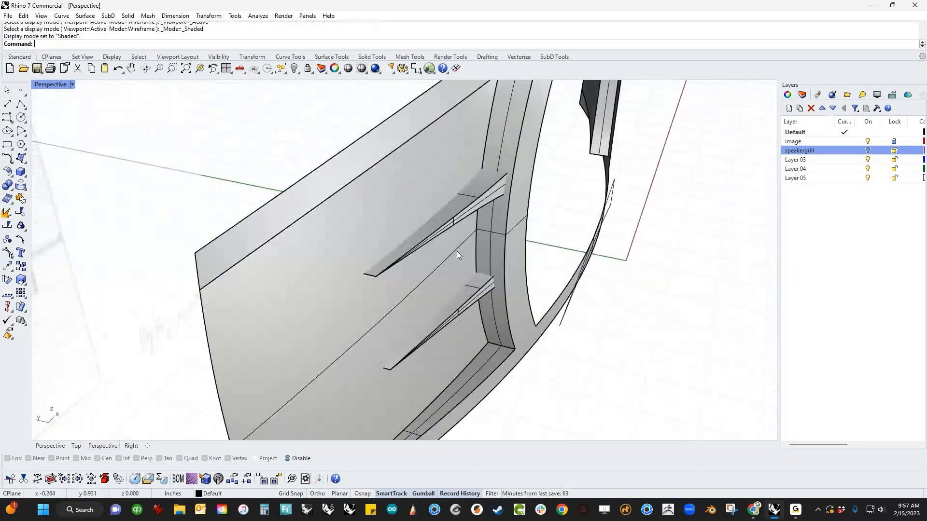
pyautogui.scroll(-3, 457, 251)
pyautogui.moveTo(463, 267); pyautogui.dragTo(437, 220, button='right')
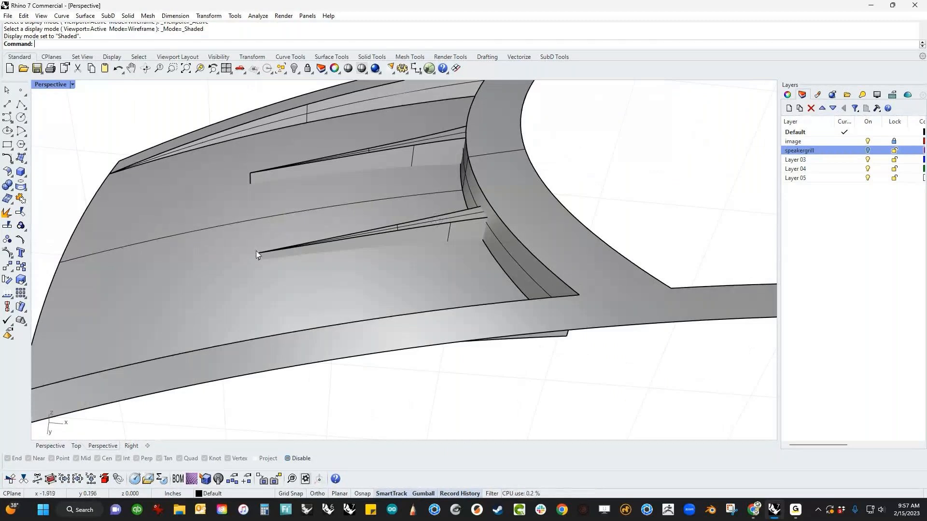
pyautogui.moveTo(391, 182); pyautogui.dragTo(410, 329, button='right')
# Step: Check the surface normal directions of the grill polysurface with the Dir command
pyautogui.click(7, 185)
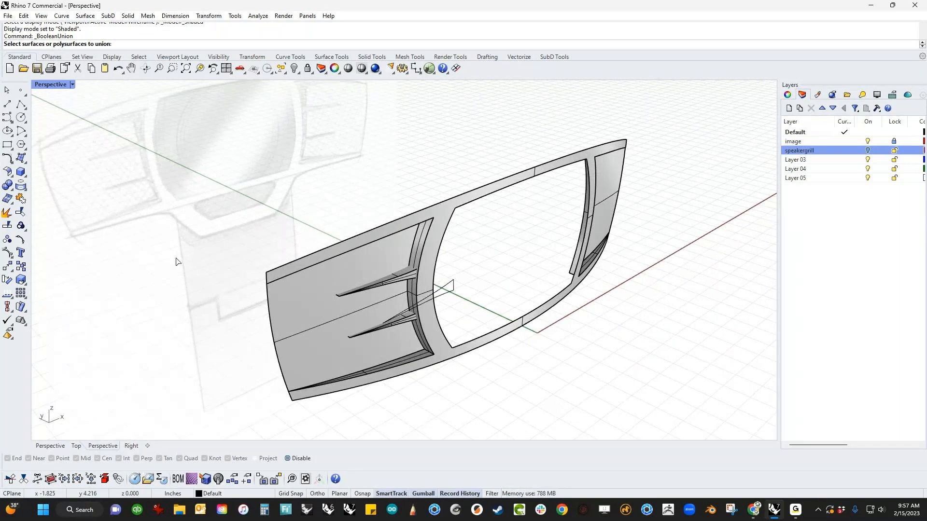
pyautogui.press('Escape')
pyautogui.click(317, 285)
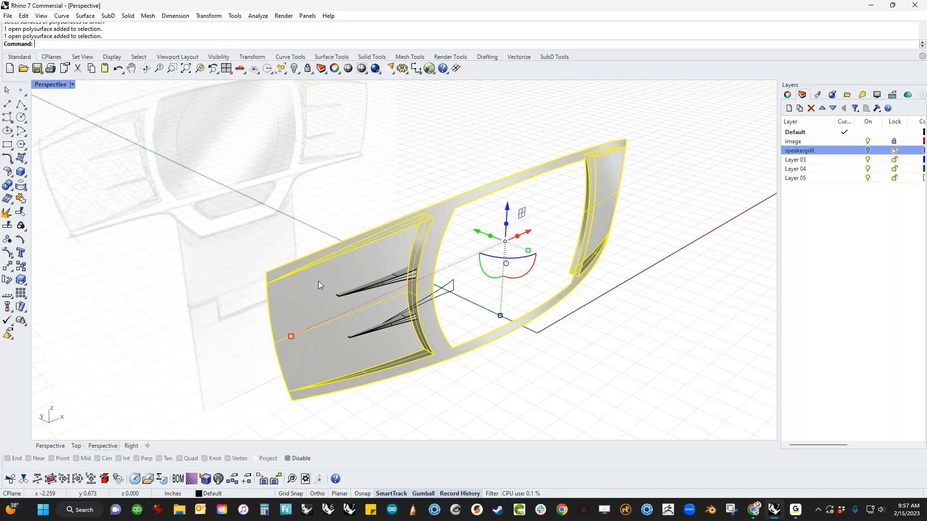
pyautogui.write('Dir')
pyautogui.press('Return')
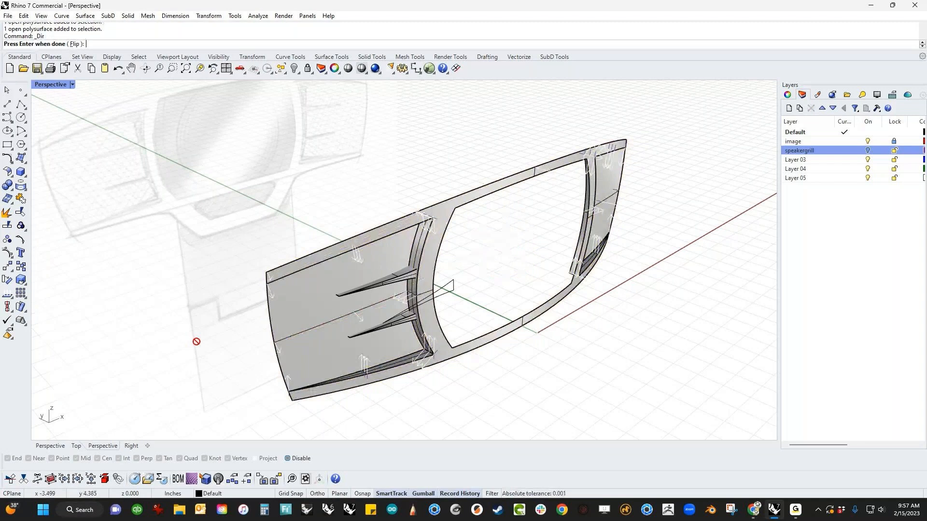
pyautogui.scroll(3, 207, 339)
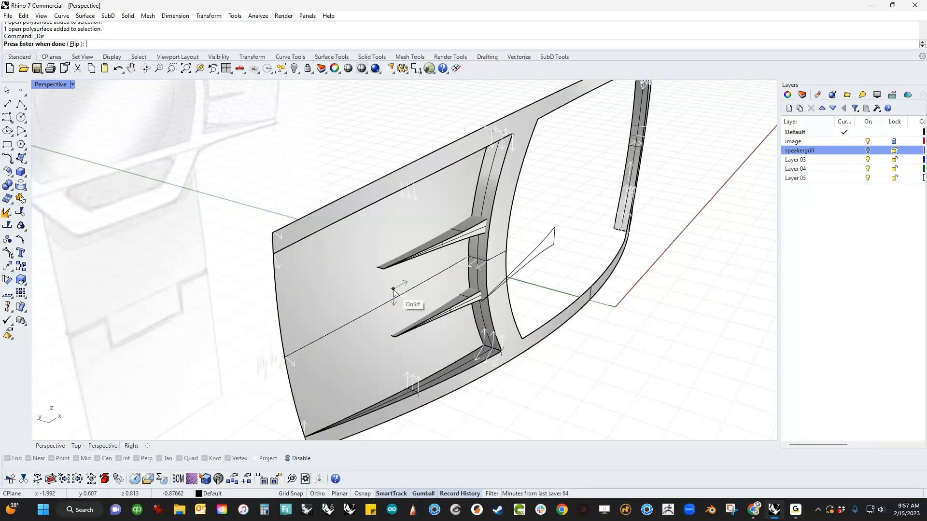
pyautogui.moveTo(483, 337); pyautogui.dragTo(437, 319, button='right')
pyautogui.rightClick(423, 356)
pyautogui.press('Escape')
# Step: Try to Boolean-union the grill polysurface with both fins, and undo the union
pyautogui.click(436, 319)
pyautogui.keyDown('shift'); pyautogui.click(441, 259); pyautogui.keyUp('shift')
pyautogui.keyDown('shift'); pyautogui.click(436, 265); pyautogui.keyUp('shift')
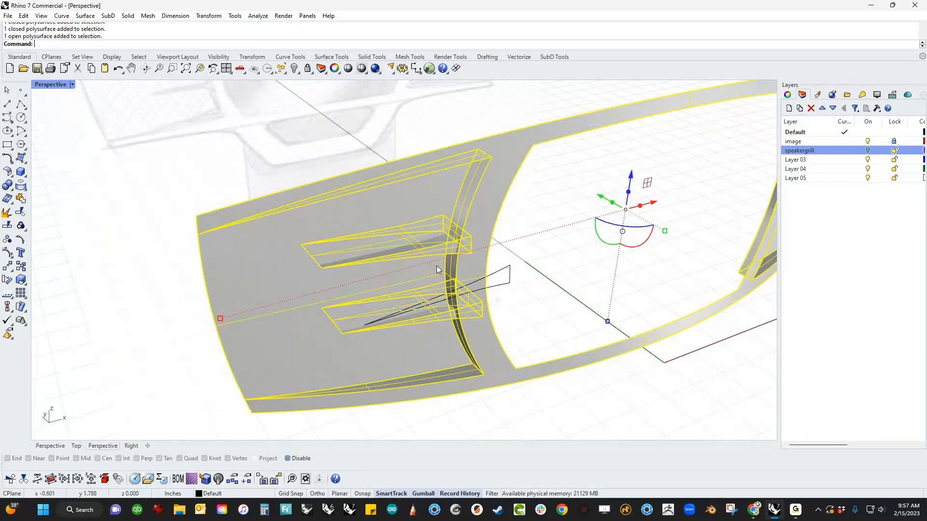
pyautogui.click(7, 185)
pyautogui.scroll(-6, 253, 236)
pyautogui.hotkey('ctrl', 'z')
pyautogui.click(211, 324)
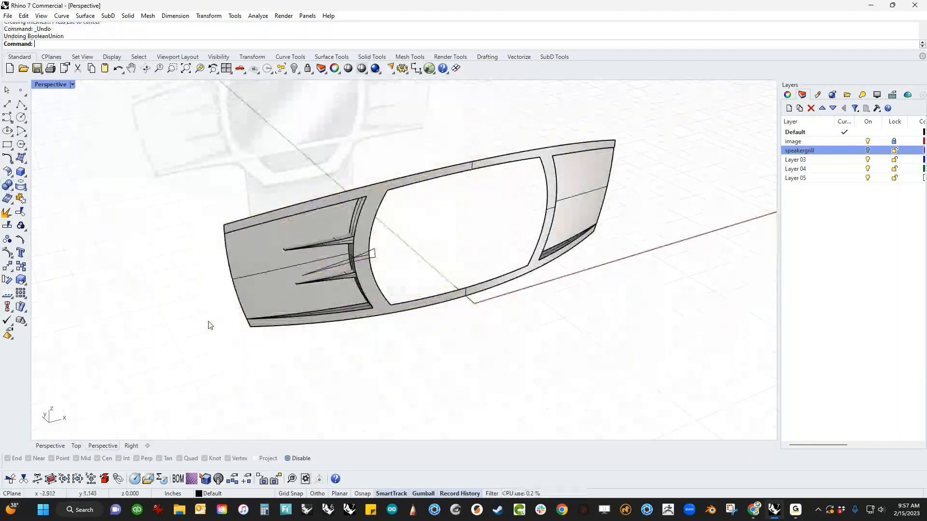
# Step: Flip the surface normals of the grill polysurface
pyautogui.click(303, 324)
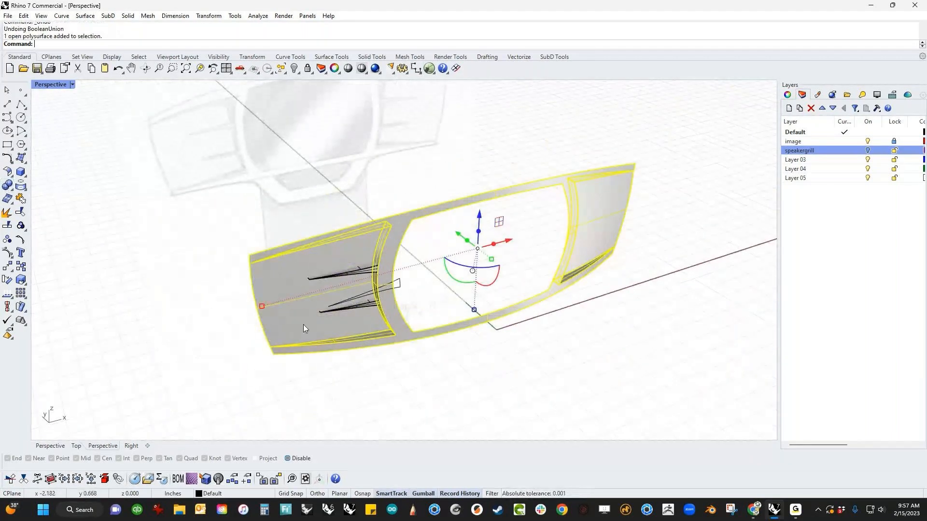
pyautogui.click(20, 280)
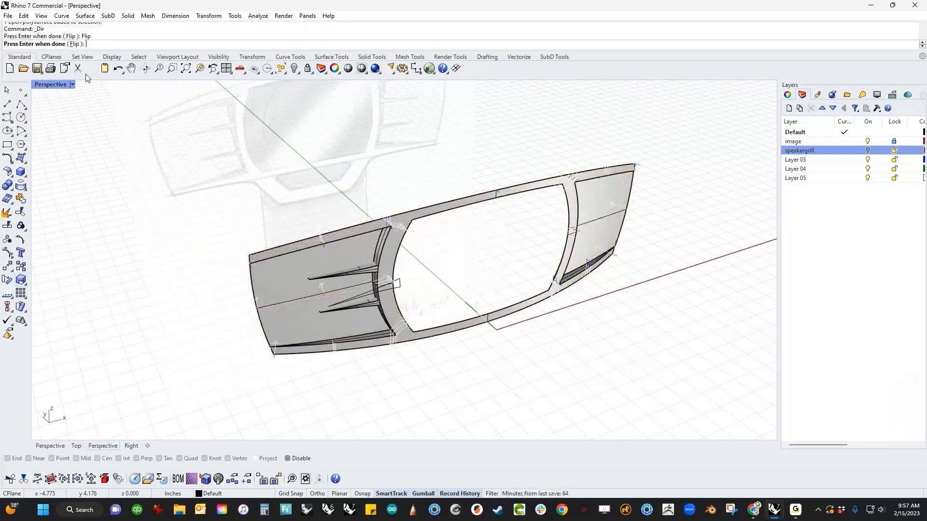
pyautogui.press('Return')
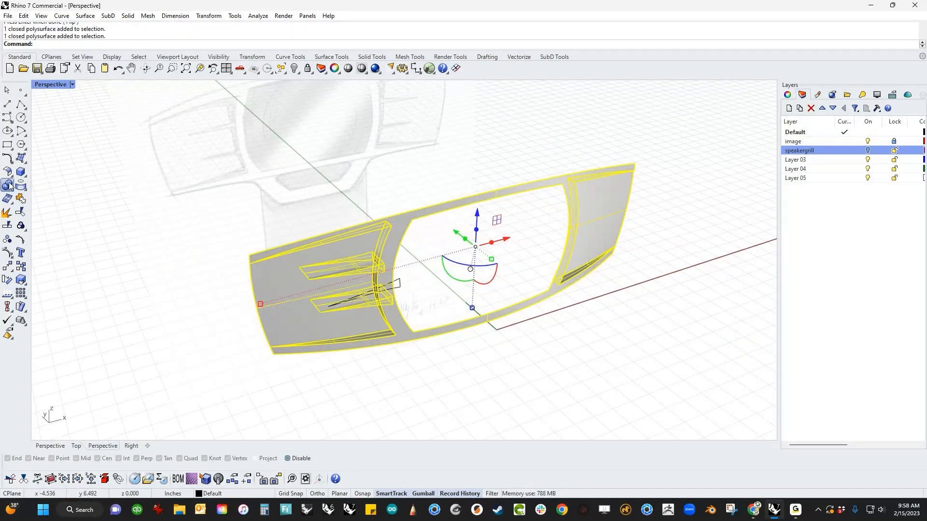
# Step: Try to Boolean-union the grill polysurface with both fins, inspect the joint and undo the union
pyautogui.click(7, 185)
pyautogui.click(181, 307)
pyautogui.moveTo(181, 307); pyautogui.dragTo(391, 343, button='right')
pyautogui.scroll(5, 393, 269)
pyautogui.hotkey('ctrl', 'z')
pyautogui.scroll(-7, 379, 322)
pyautogui.click(434, 321)
# Step: Flip the surface normals of the grill polysurface
pyautogui.scroll(2, 391, 344)
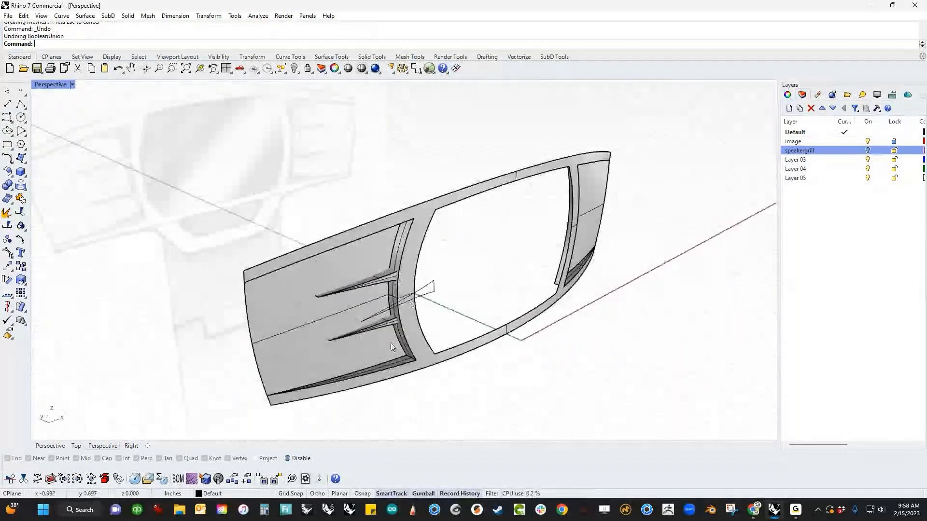
pyautogui.scroll(2, 391, 343)
pyautogui.click(356, 343)
pyautogui.rightClick(355, 343)
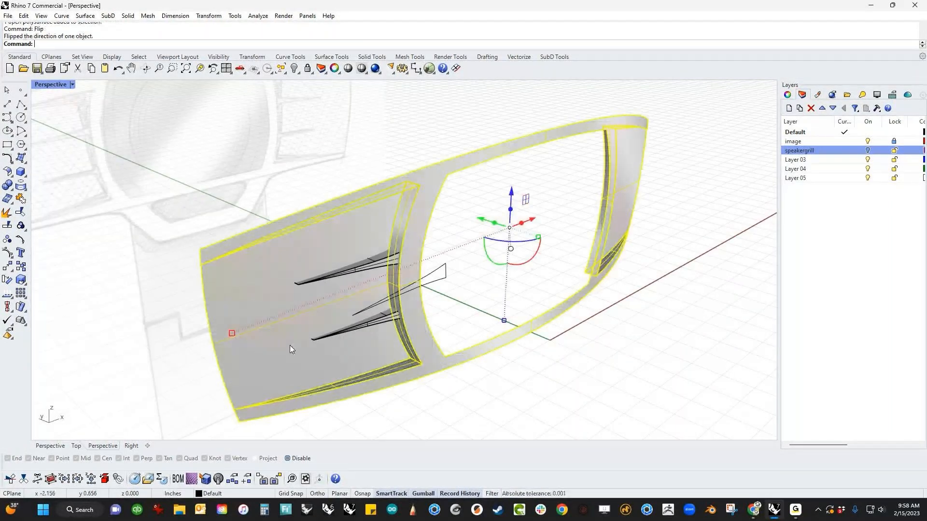
# Step: Boolean-union the flipped grill polysurface with both fins as a test, and undo the union
pyautogui.keyDown('shift'); pyautogui.click(389, 305); pyautogui.keyUp('shift')
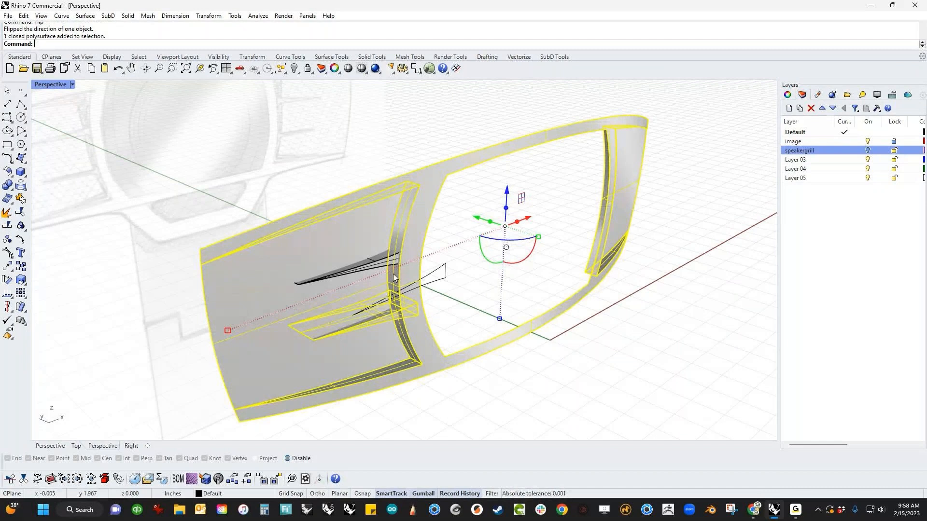
pyautogui.click(7, 186)
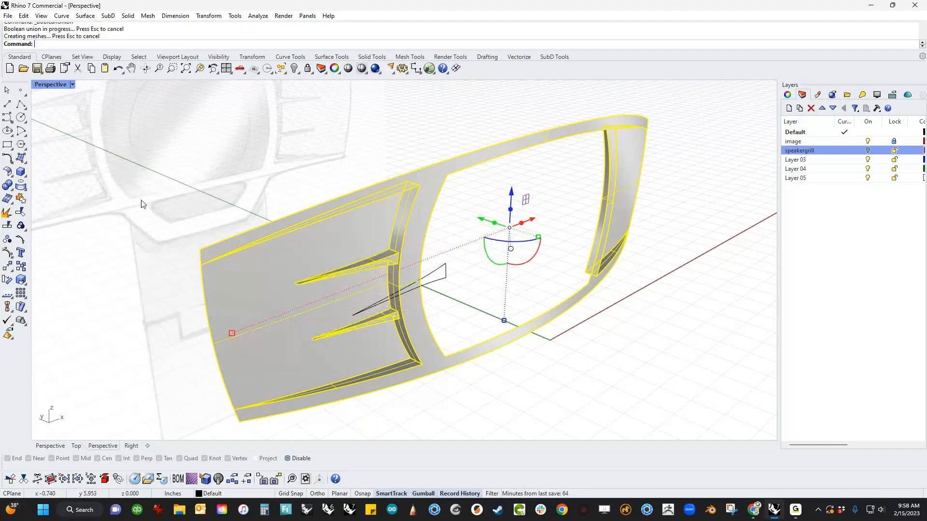
pyautogui.scroll(-2, 142, 204)
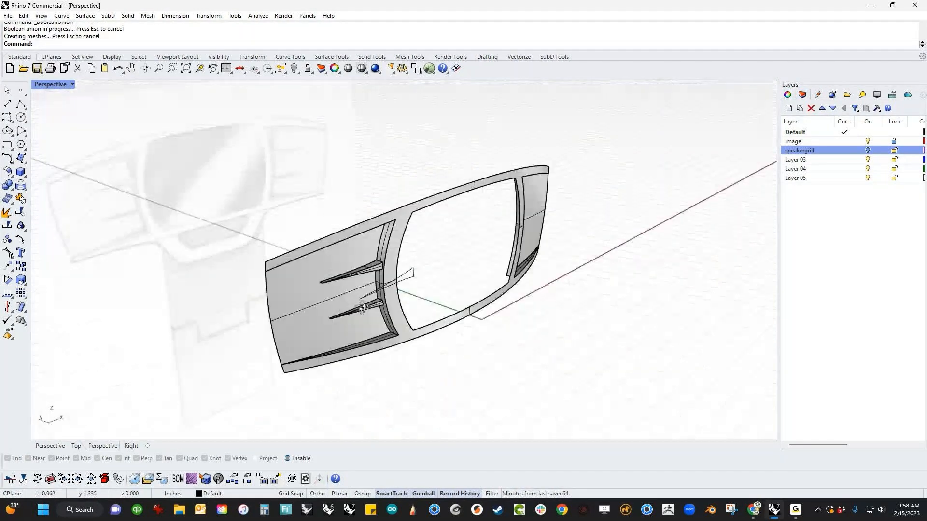
pyautogui.hotkey('ctrl', 'z')
pyautogui.click(464, 385)
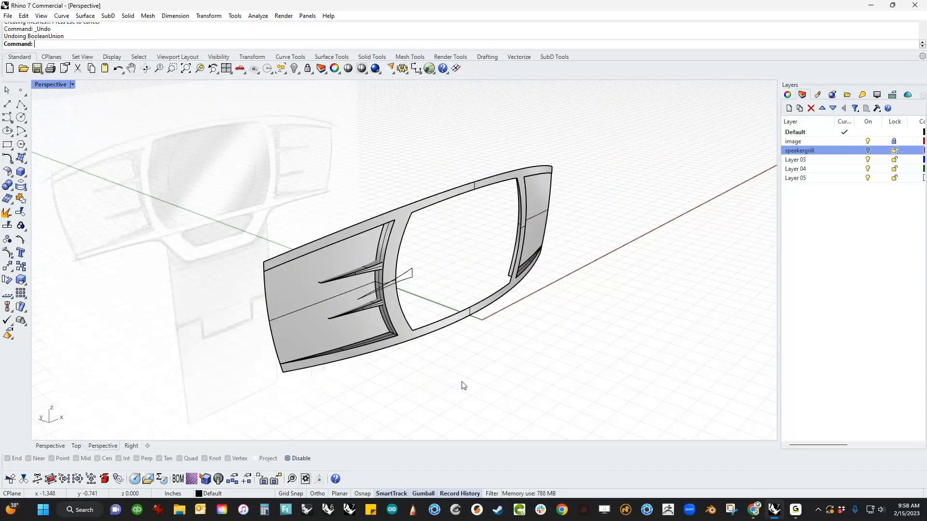
# Step: Mirror both fins and their profile curves as copies onto the opposite side panel, about the grill's vertical center line
pyautogui.write('M')
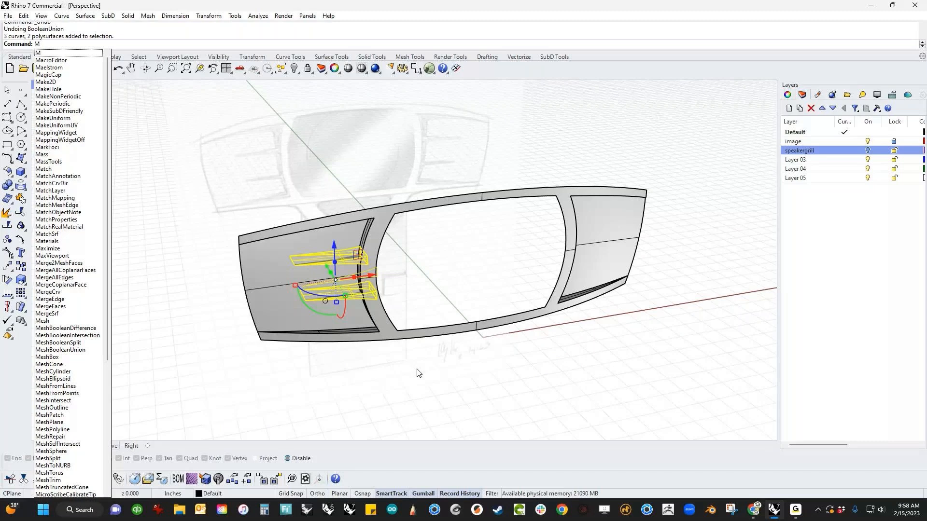
pyautogui.press('Return')
pyautogui.click(477, 330)
pyautogui.click(491, 352)
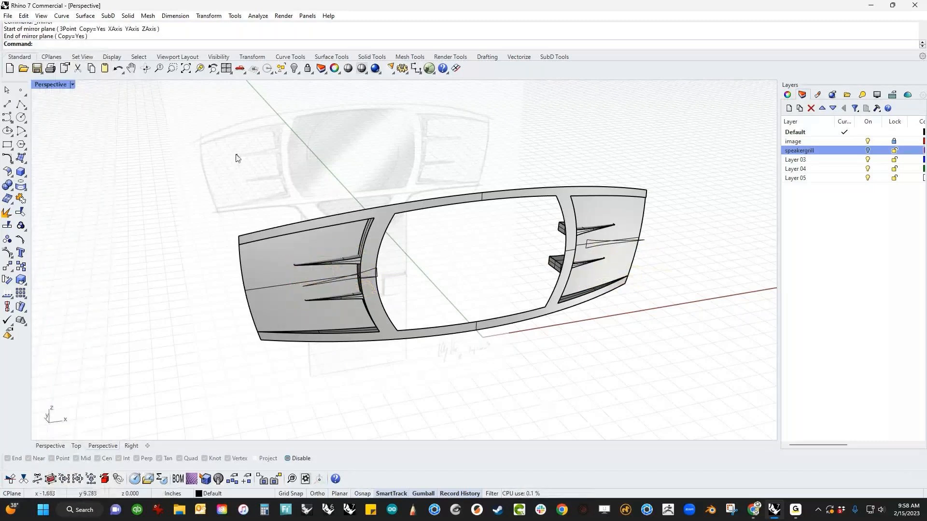
# Step: Boolean-union the grill polysurface with all four fins
pyautogui.moveTo(236, 158); pyautogui.dragTo(620, 314)
pyautogui.keyDown('shift'); pyautogui.click(589, 301); pyautogui.keyUp('shift')
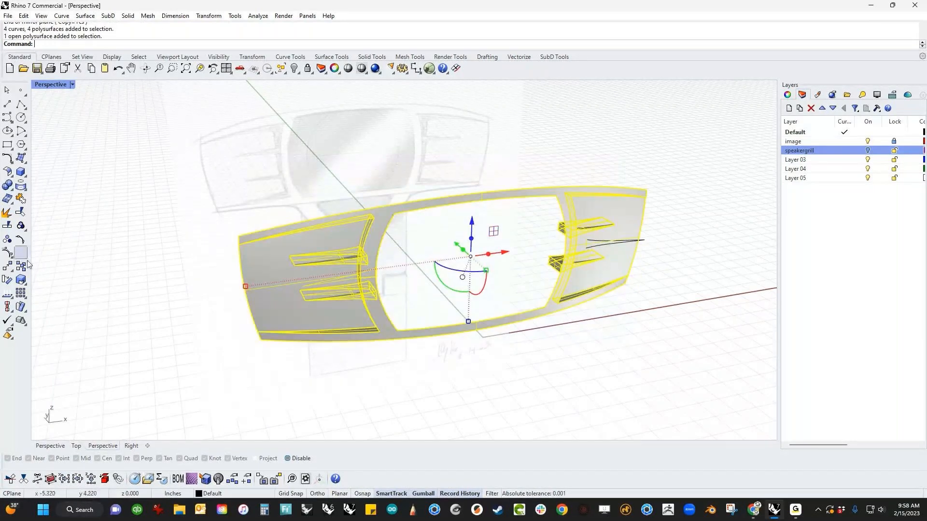
pyautogui.click(8, 198)
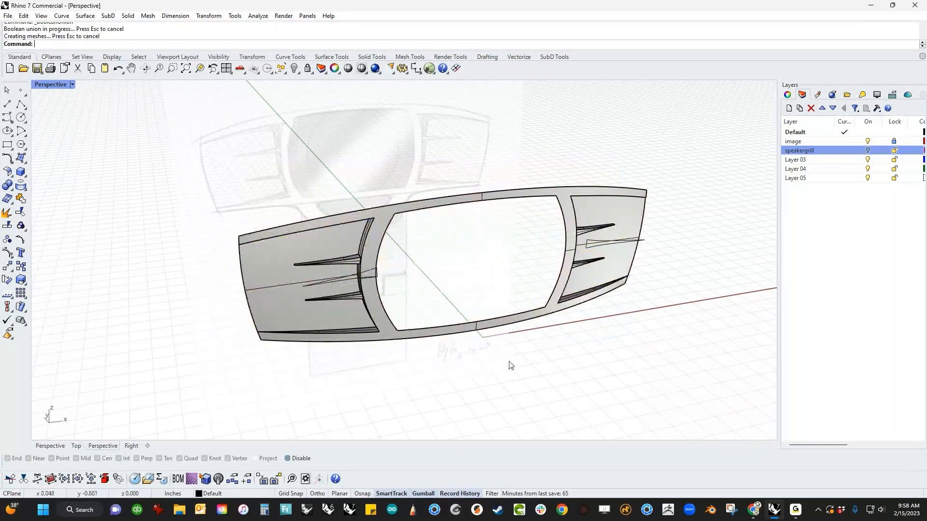
# Step: Show all hidden objects and move the surface covering the side panel with the mirrored fins to the speakergrill layer
pyautogui.keyDown('shift'); pyautogui.moveTo(513, 364); pyautogui.dragTo(505, 379, button='right'); pyautogui.keyUp('shift')
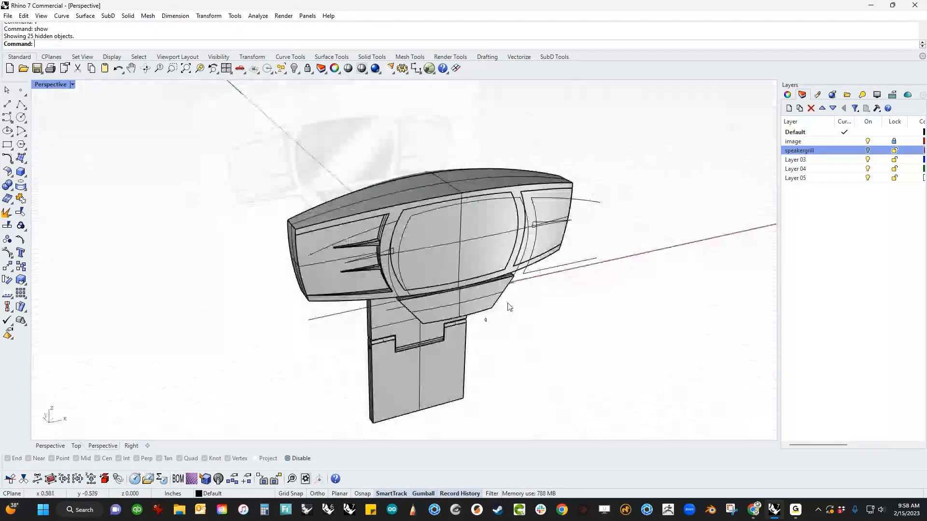
pyautogui.scroll(3, 551, 246)
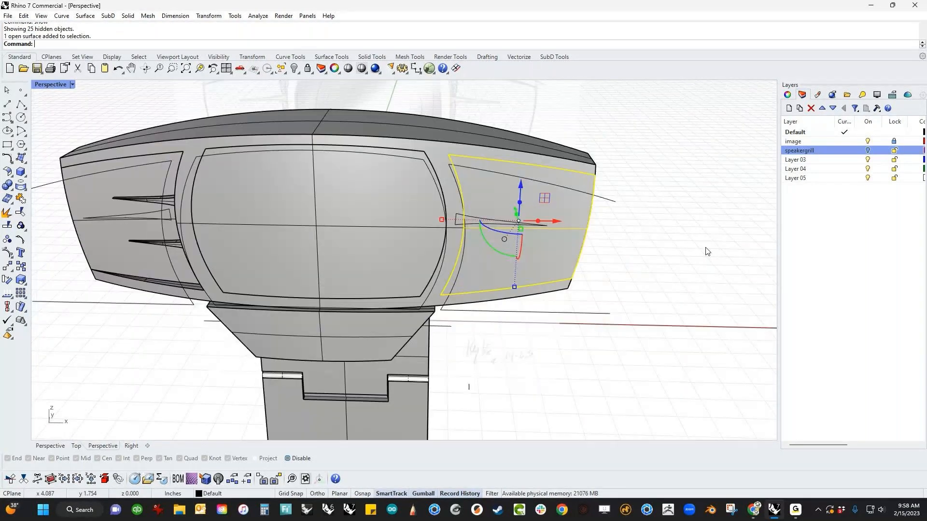
pyautogui.moveTo(705, 251); pyautogui.dragTo(642, 251, button='right')
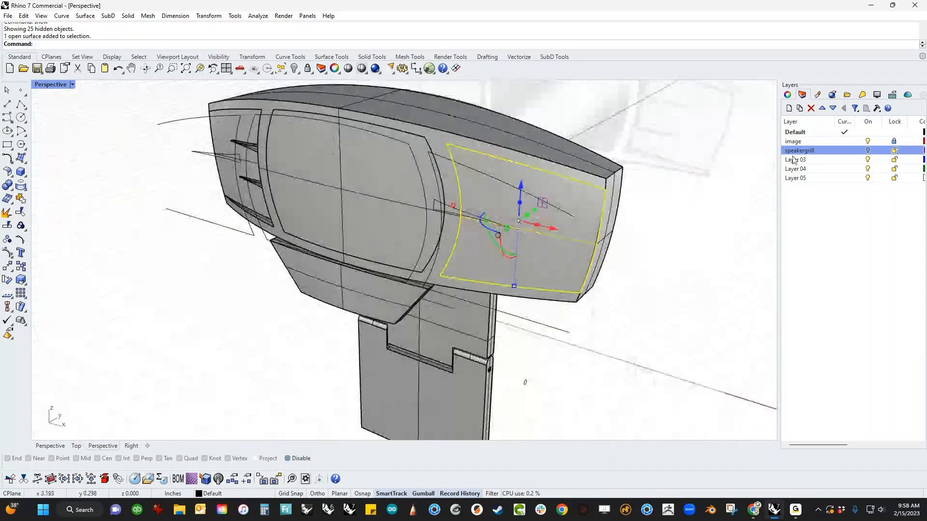
pyautogui.moveTo(623, 308); pyautogui.dragTo(535, 312, button='right')
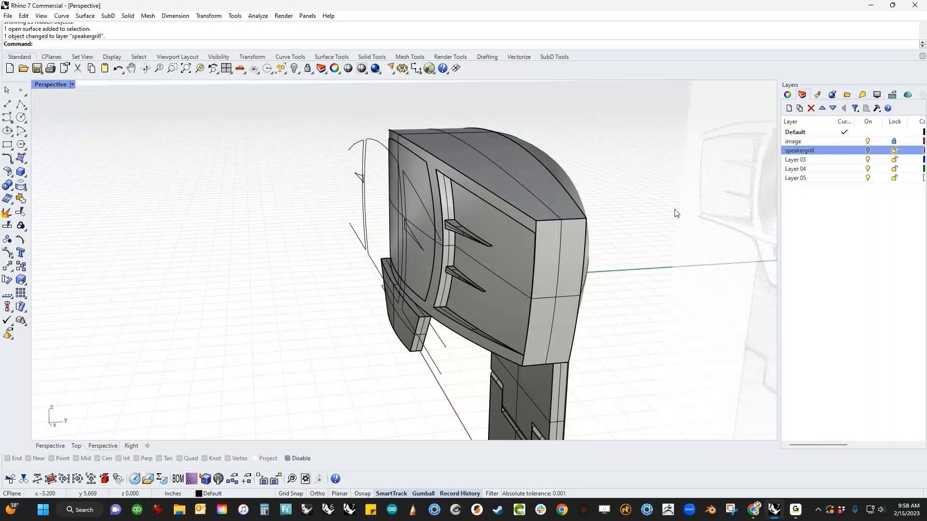
# Step: Select all objects on the speakergrill layer and hide everything else
pyautogui.rightClick(824, 152)
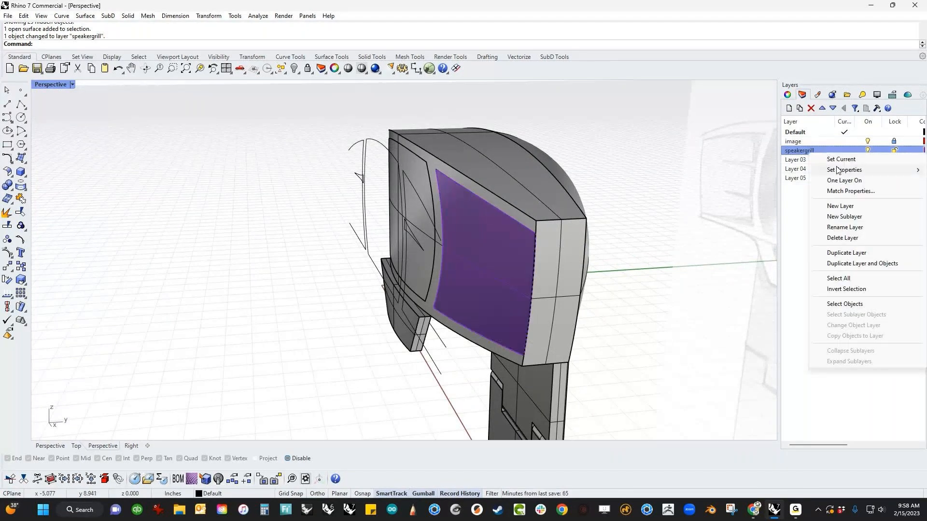
pyautogui.click(844, 304)
pyautogui.moveTo(623, 297); pyautogui.dragTo(674, 294, button='right')
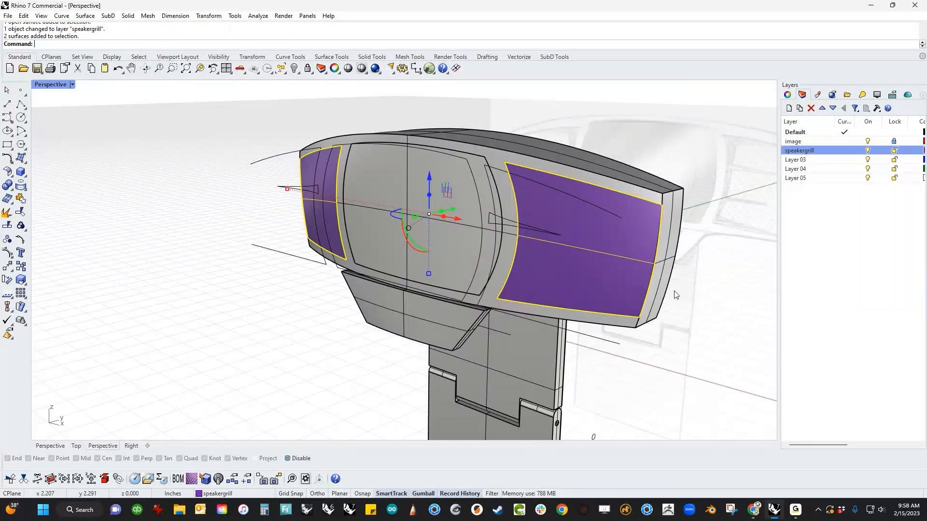
pyautogui.write('ih')
pyautogui.press('Return')
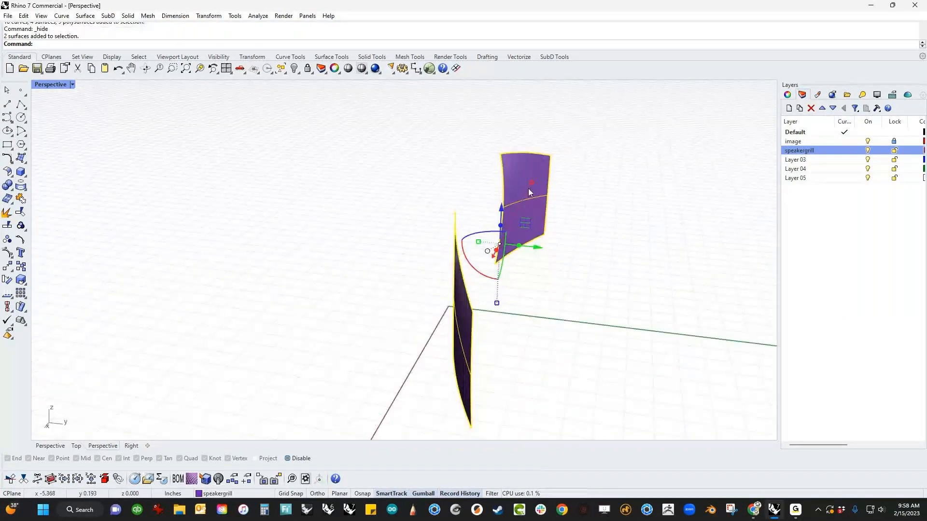
# Step: Extrude both speakergrill surfaces slightly along the green axis with the gumball into thin solid panels
pyautogui.scroll(5, 528, 192)
pyautogui.moveTo(495, 301)
pyautogui.mouseDown()
pyautogui.moveTo(508, 302)
pyautogui.moveTo(477, 303)
pyautogui.mouseUp()
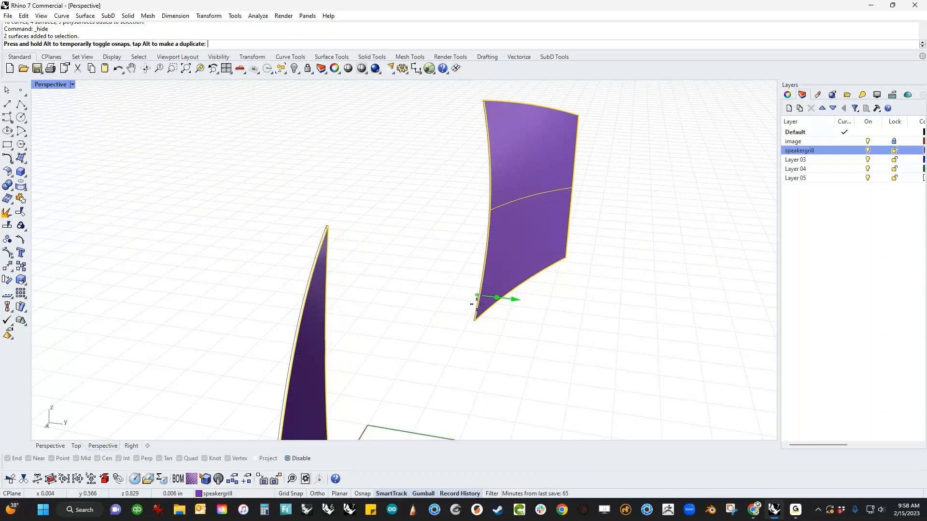
pyautogui.moveTo(477, 303); pyautogui.dragTo(476, 304)
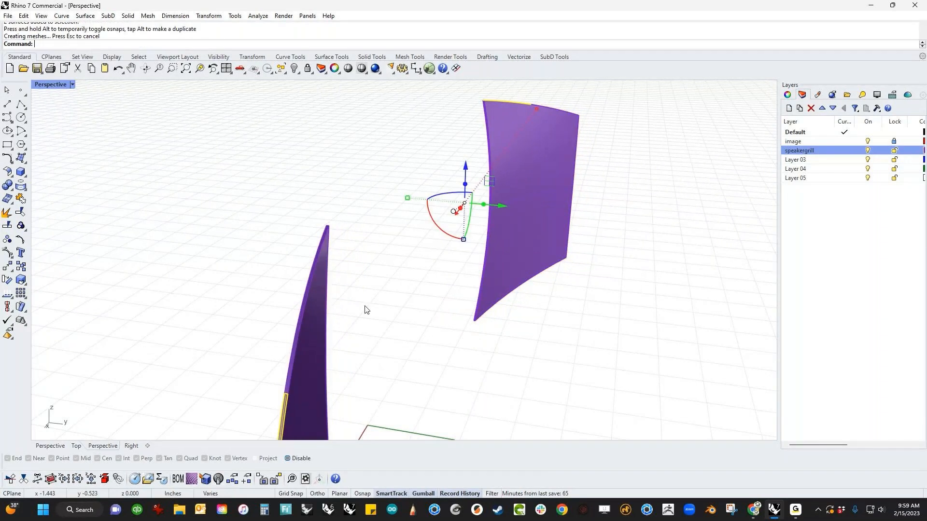
pyautogui.click(365, 305)
pyautogui.scroll(-4, 386, 259)
pyautogui.moveTo(370, 274); pyautogui.dragTo(421, 254, button='right')
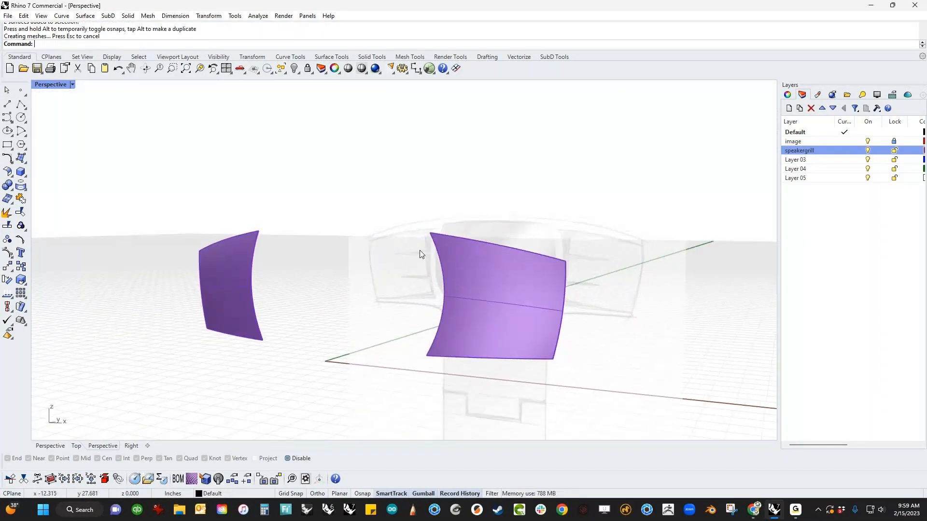
pyautogui.moveTo(486, 173); pyautogui.dragTo(306, 289)
pyautogui.keyDown('shift'); pyautogui.click(256, 310); pyautogui.keyUp('shift')
pyautogui.hotkey('ctrl', 'h')
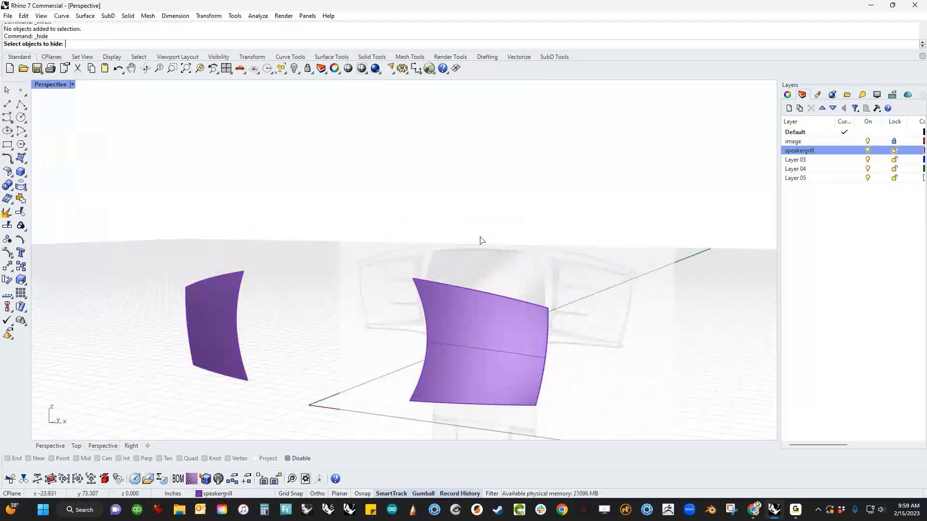
# Step: Show all hidden objects around the two speakergrill panels
pyautogui.write('v')
pyautogui.press('Return')
pyautogui.write('show')
pyautogui.press('Return')
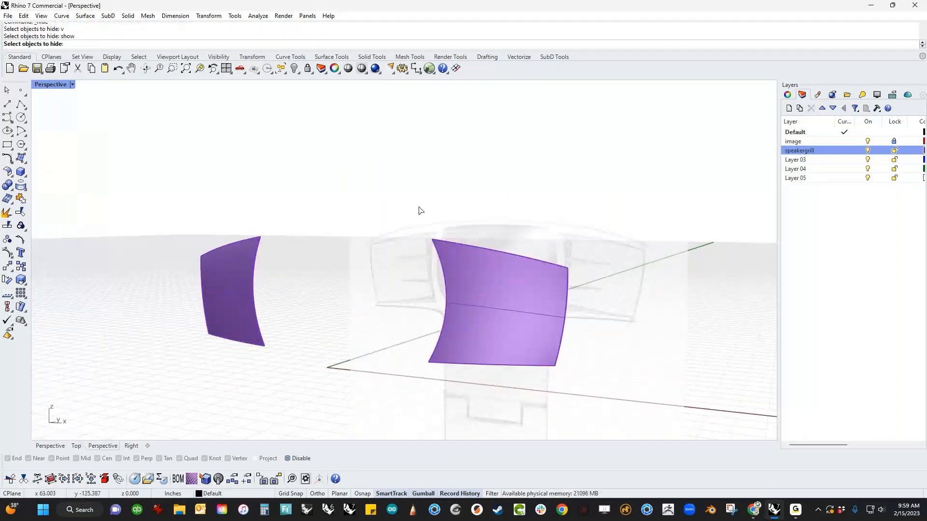
pyautogui.moveTo(414, 207); pyautogui.dragTo(365, 205, button='right')
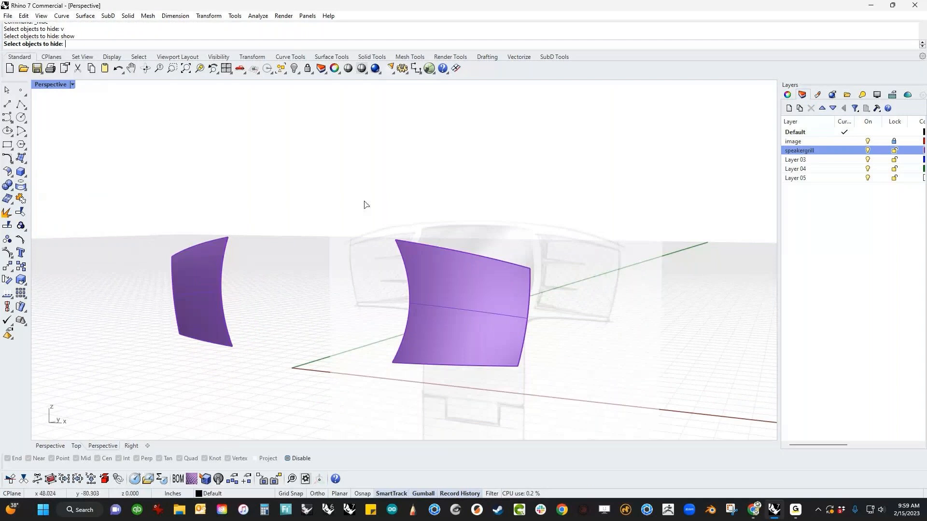
pyautogui.keyDown('shift'); pyautogui.moveTo(370, 224); pyautogui.dragTo(395, 191, button='right'); pyautogui.keyUp('shift')
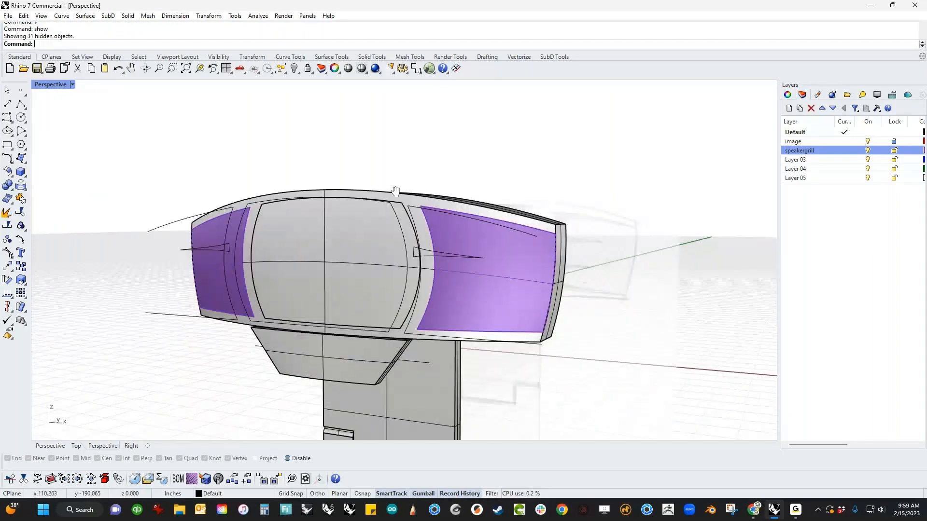
pyautogui.scroll(-2, 401, 192)
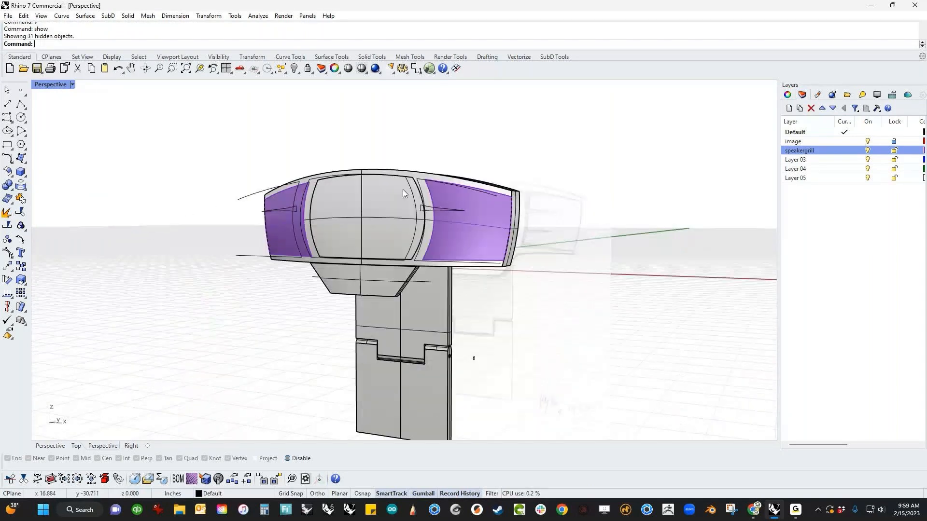
# Step: Set the Perspective view's display mode to Rendered
pyautogui.click(72, 84)
pyautogui.click(96, 138)
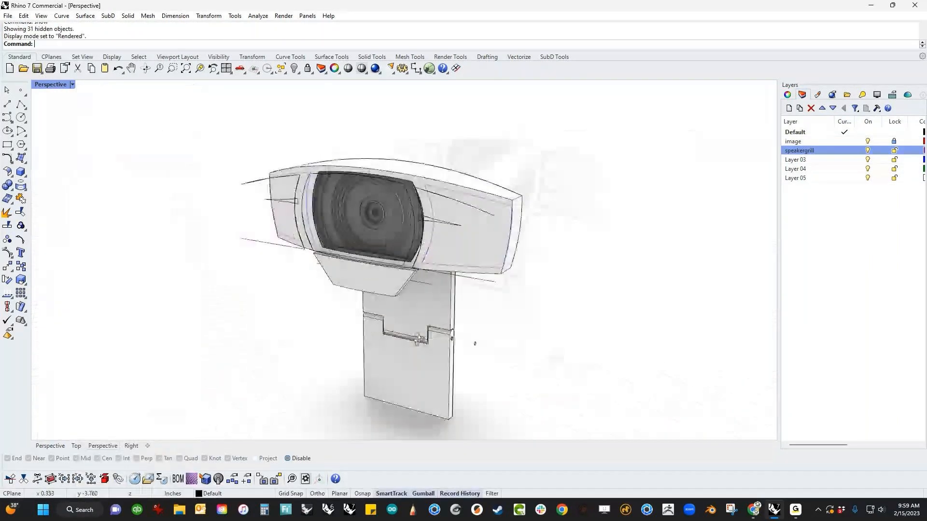
pyautogui.scroll(3, 466, 230)
# Step: Select both speakergrill panels and create a new material with its type set to Custom
pyautogui.click(466, 230)
pyautogui.keyDown('shift'); pyautogui.click(145, 207); pyautogui.keyUp('shift')
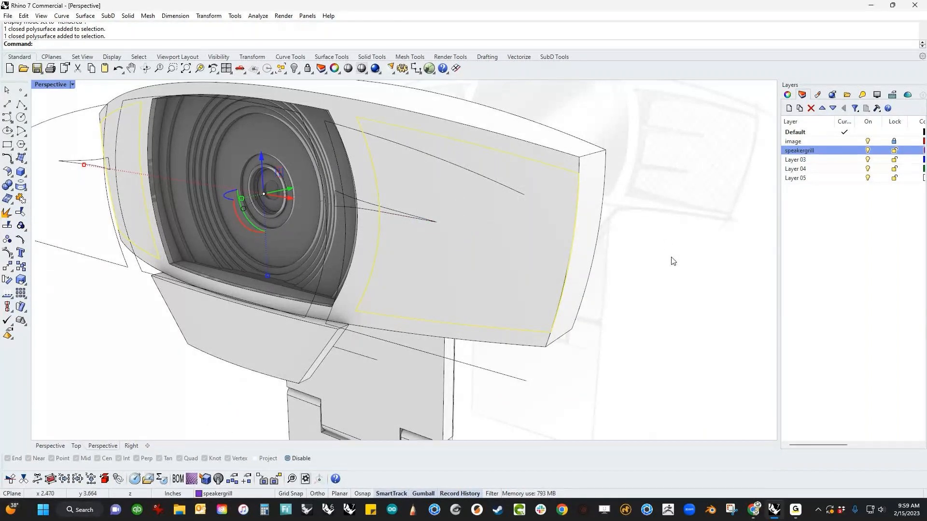
pyautogui.click(817, 96)
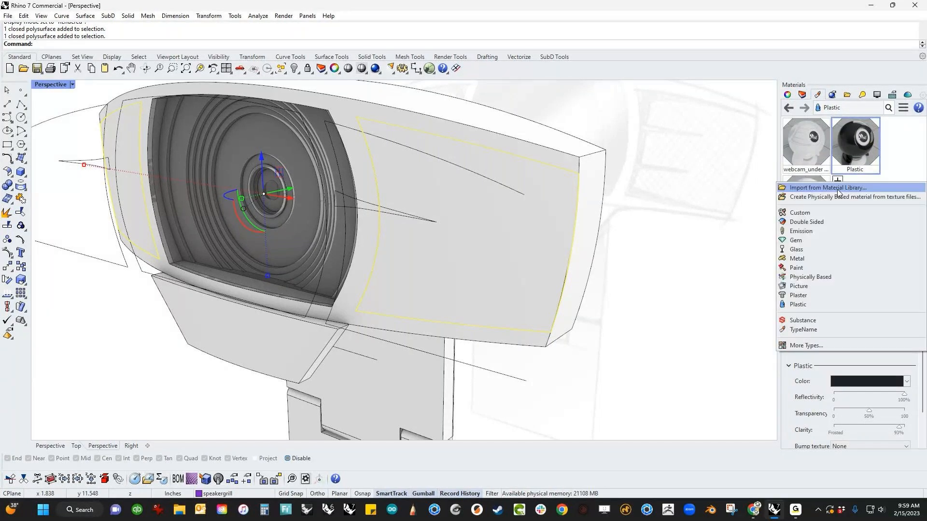
pyautogui.click(798, 305)
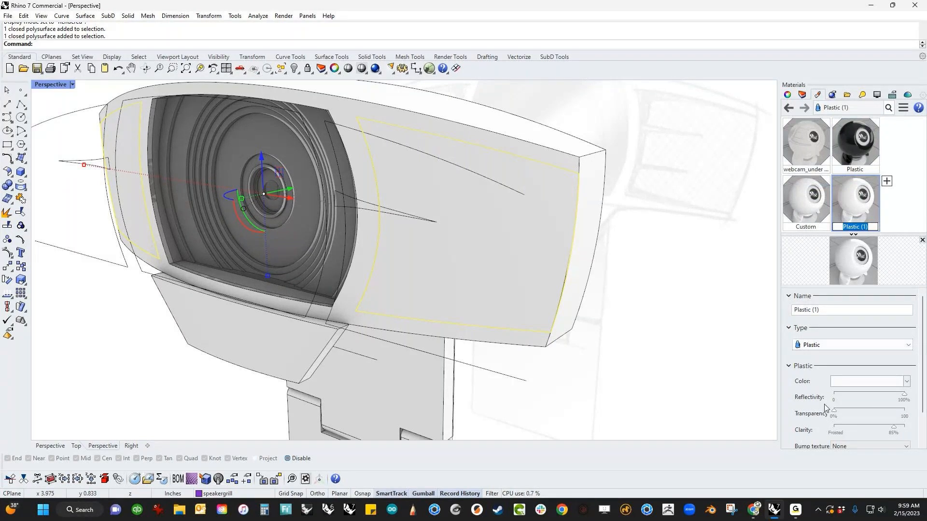
pyautogui.click(842, 347)
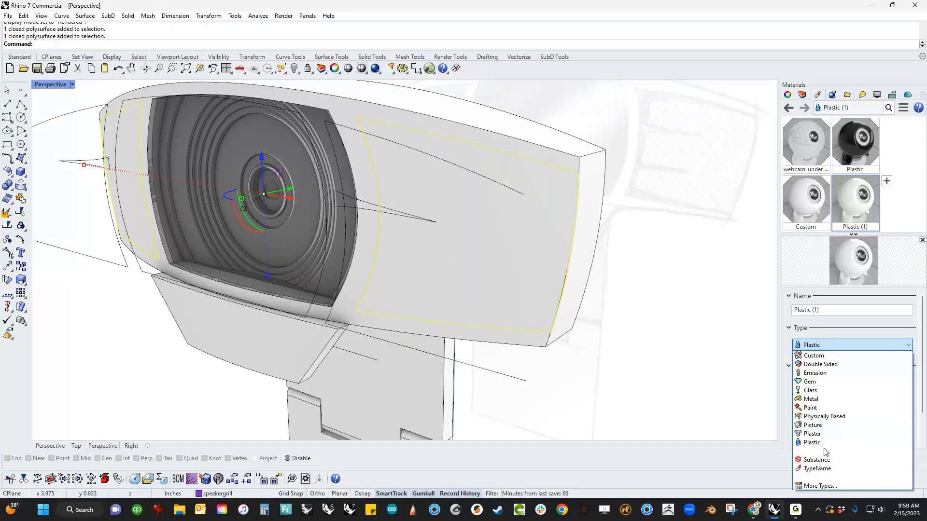
pyautogui.click(813, 356)
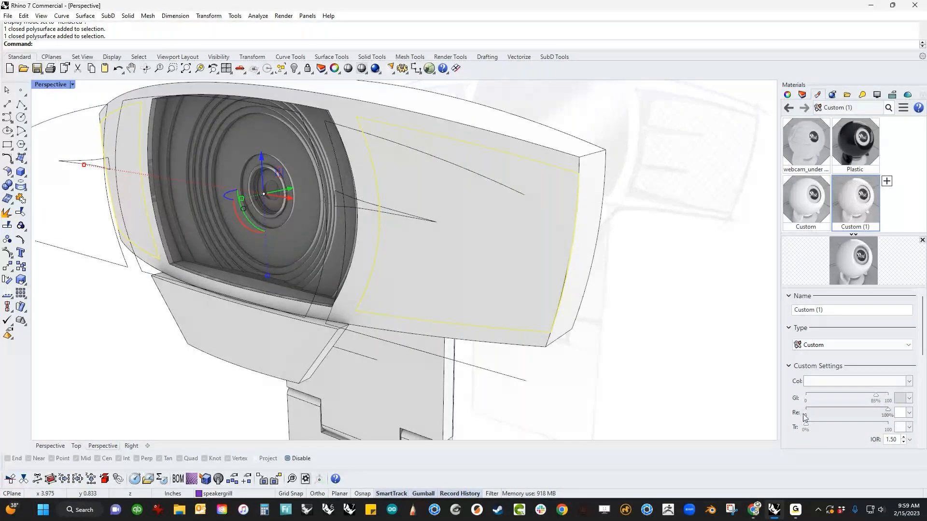
# Step: Set the Custom (1) material's color to black
pyautogui.click(910, 382)
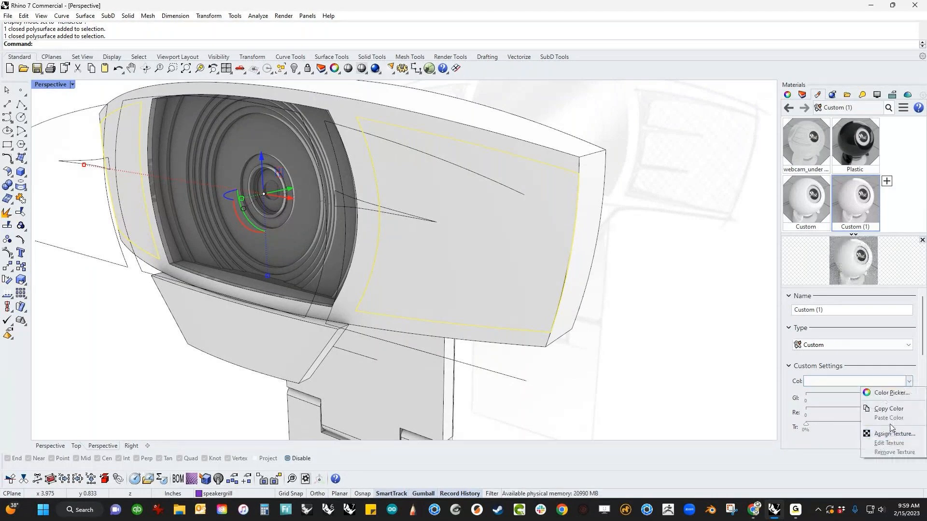
pyautogui.click(885, 393)
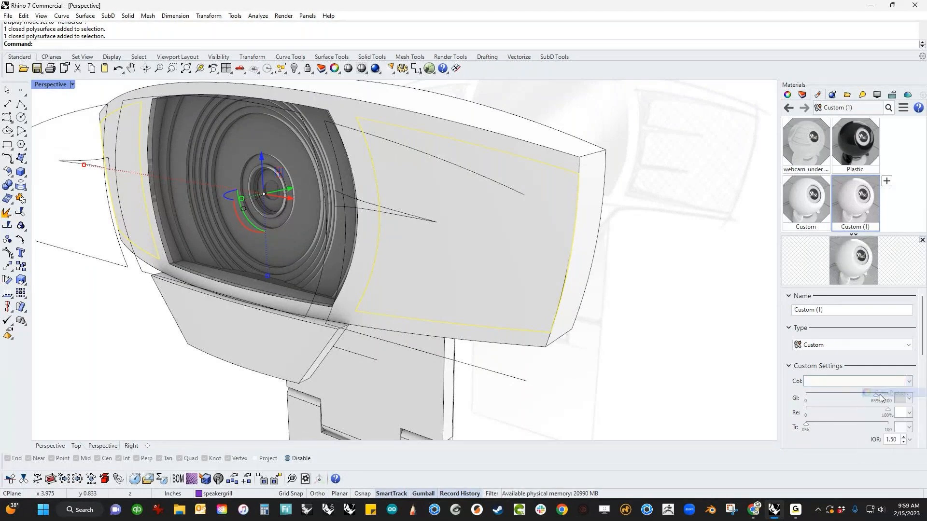
pyautogui.click(530, 202)
pyautogui.click(678, 382)
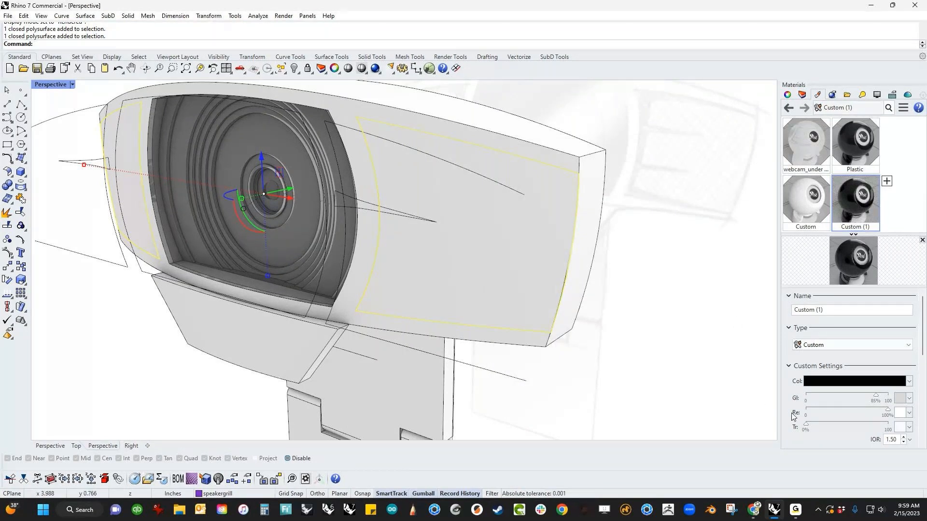
pyautogui.click(899, 427)
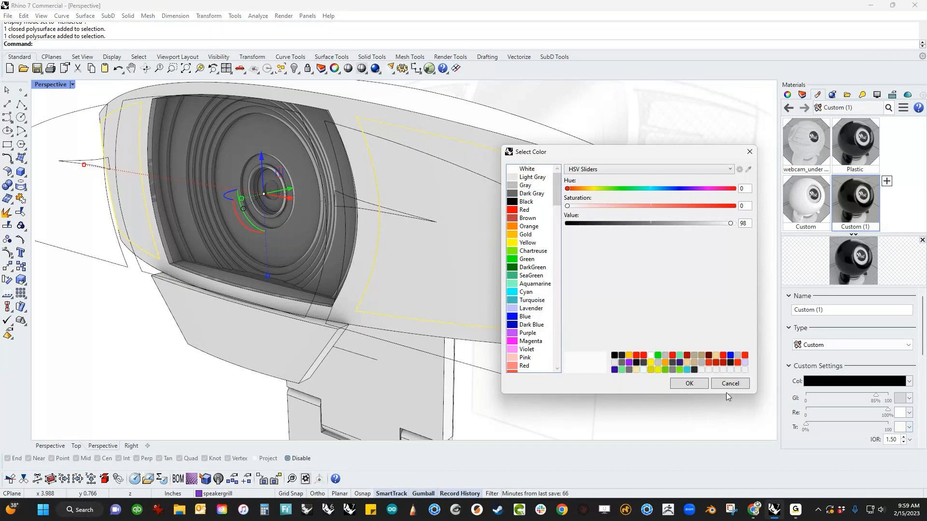
pyautogui.click(728, 384)
pyautogui.click(908, 427)
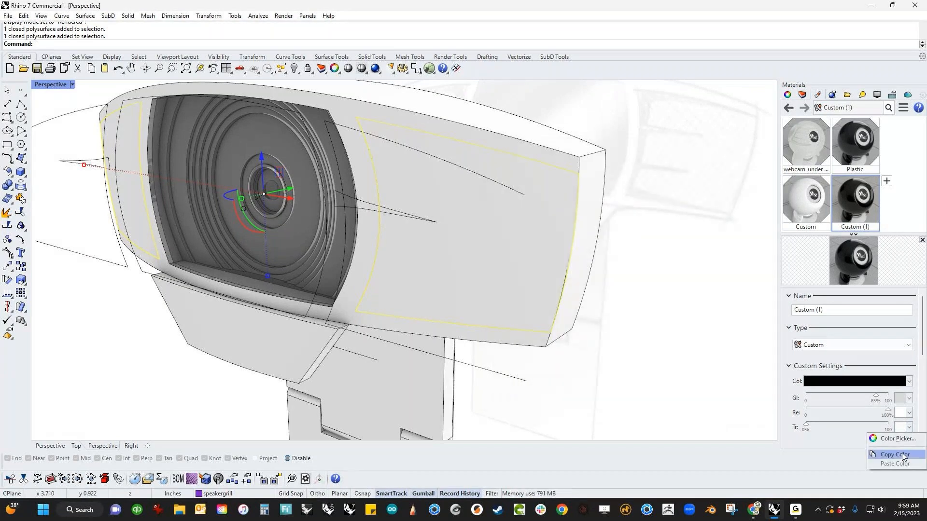
pyautogui.click(666, 356)
# Step: Widen the Materials panel so that the custom setting labels are fully readable
pyautogui.keyDown('shift'); pyautogui.moveTo(738, 395); pyautogui.dragTo(697, 412, button='right'); pyautogui.keyUp('shift')
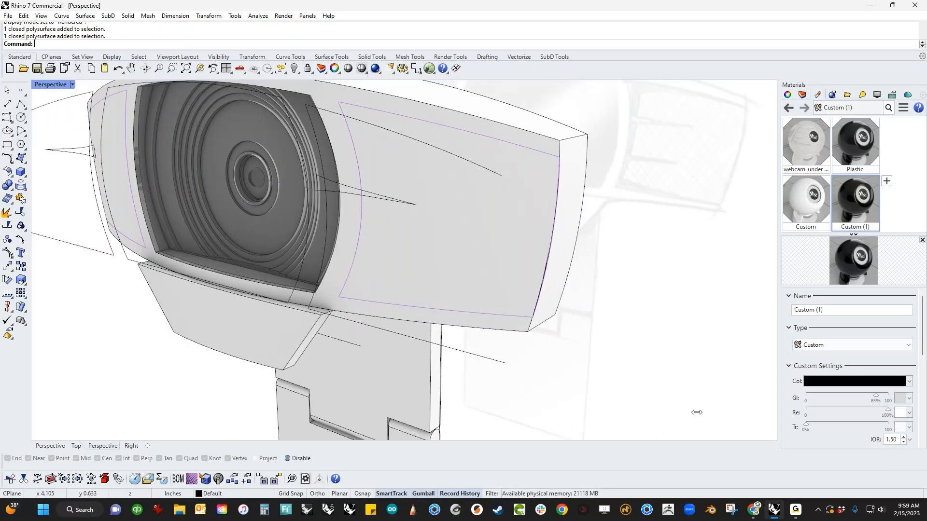
pyautogui.moveTo(696, 412); pyautogui.dragTo(696, 412)
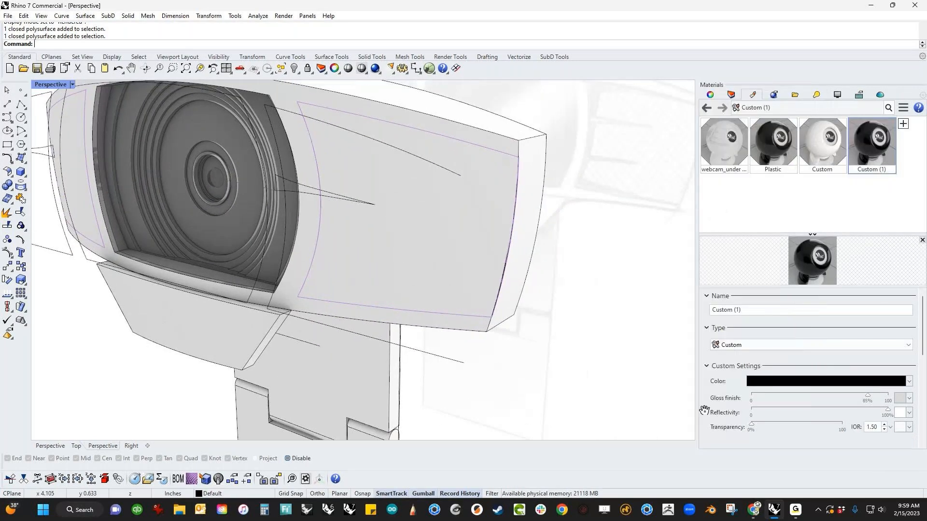
pyautogui.click(904, 428)
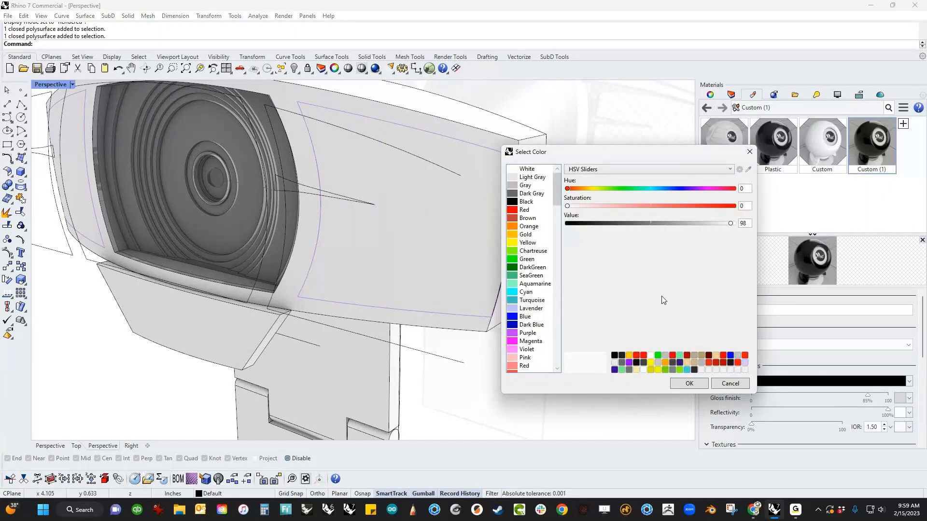
pyautogui.click(675, 169)
pyautogui.click(729, 384)
pyautogui.click(729, 384)
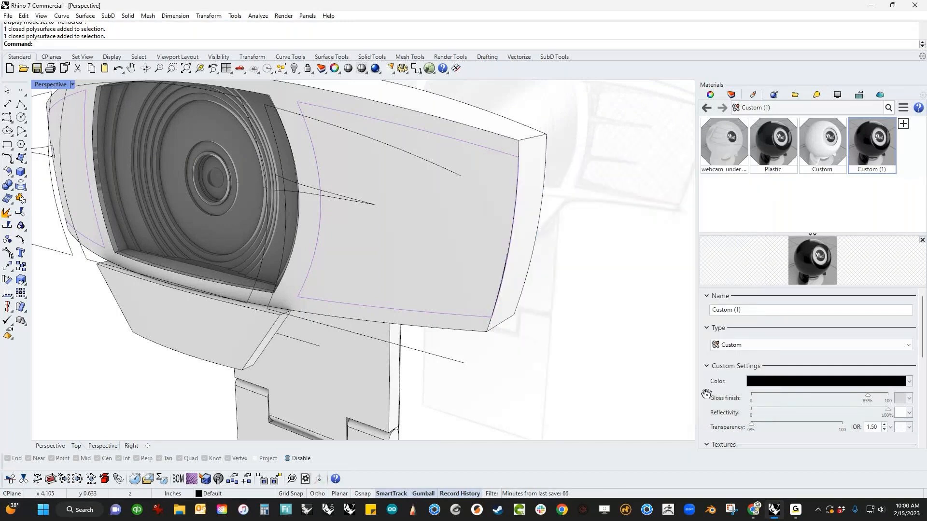
# Step: Assign a Dots Texture to the transparency channel of the Custom (1) material
pyautogui.click(909, 381)
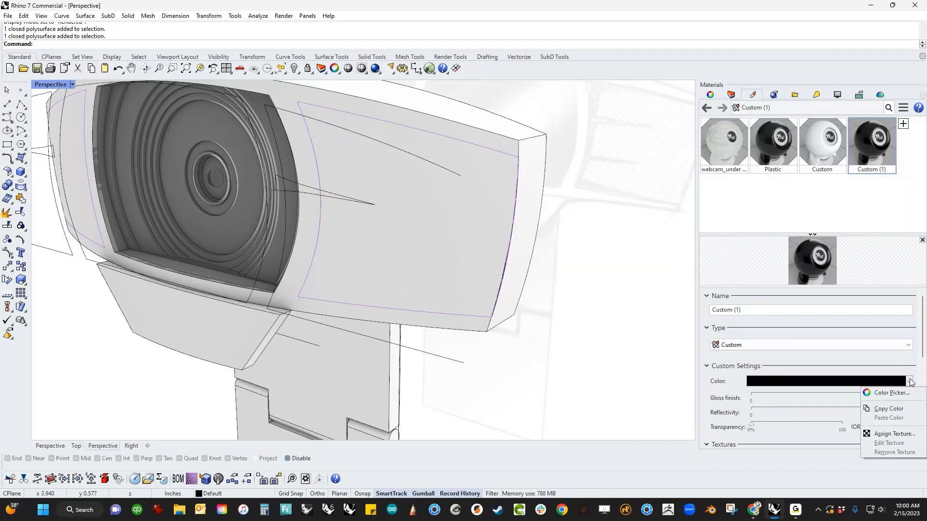
pyautogui.click(888, 434)
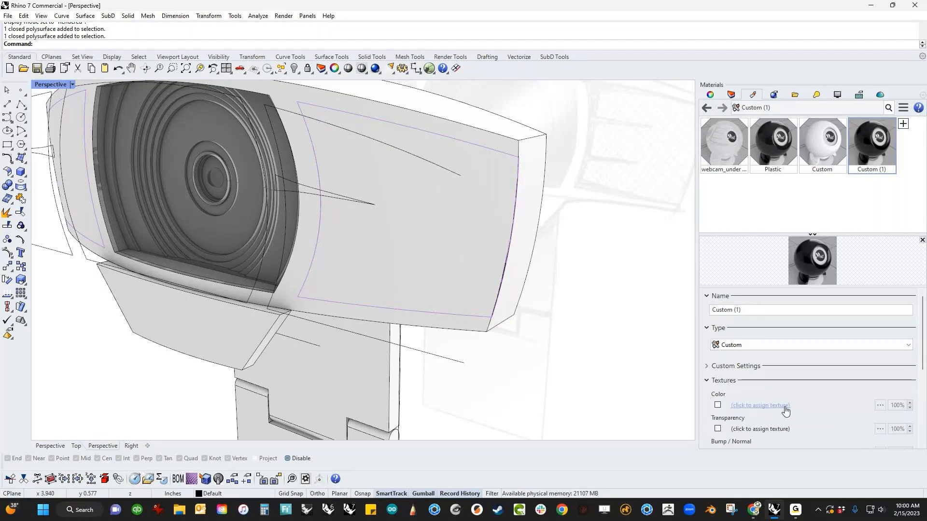
pyautogui.scroll(-1, 752, 395)
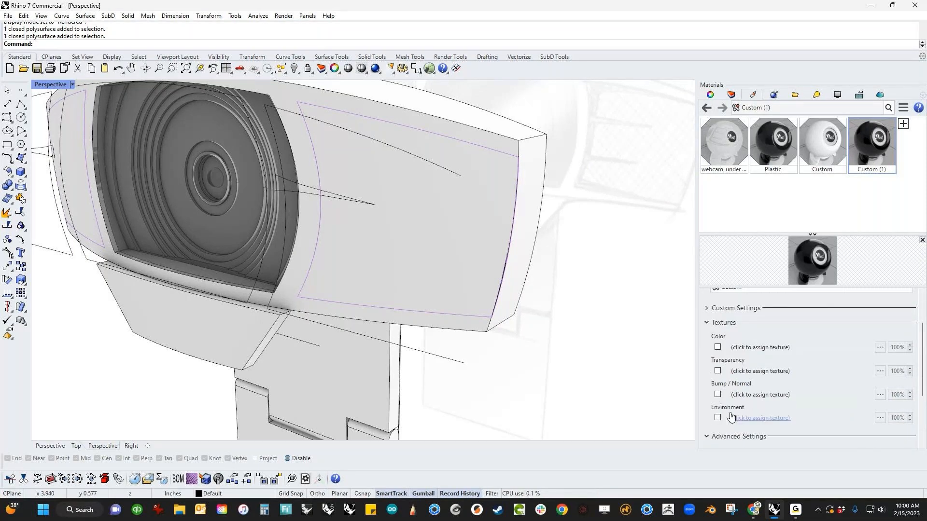
pyautogui.click(773, 374)
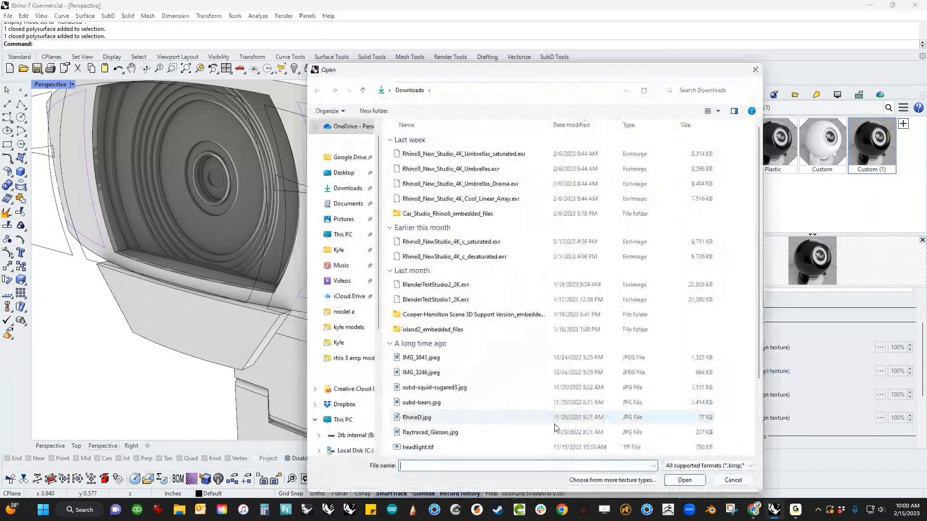
pyautogui.click(604, 480)
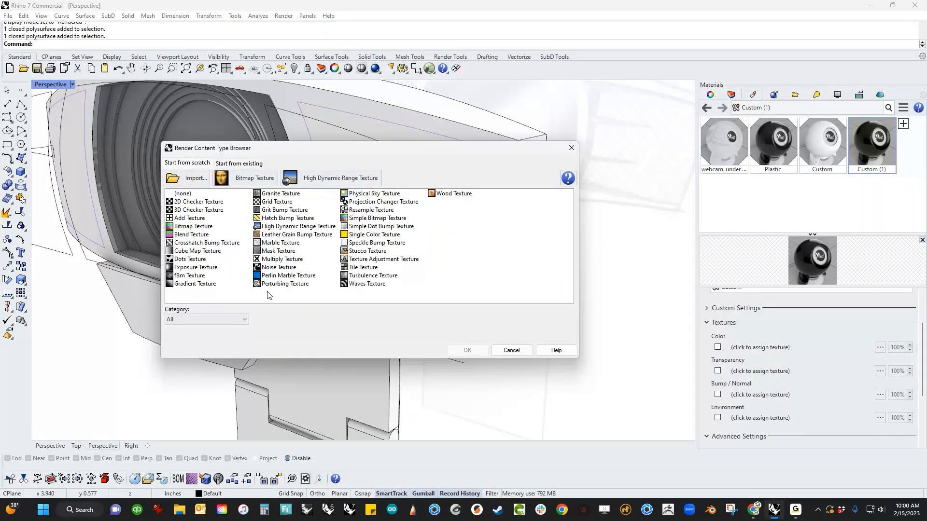
pyautogui.click(191, 259)
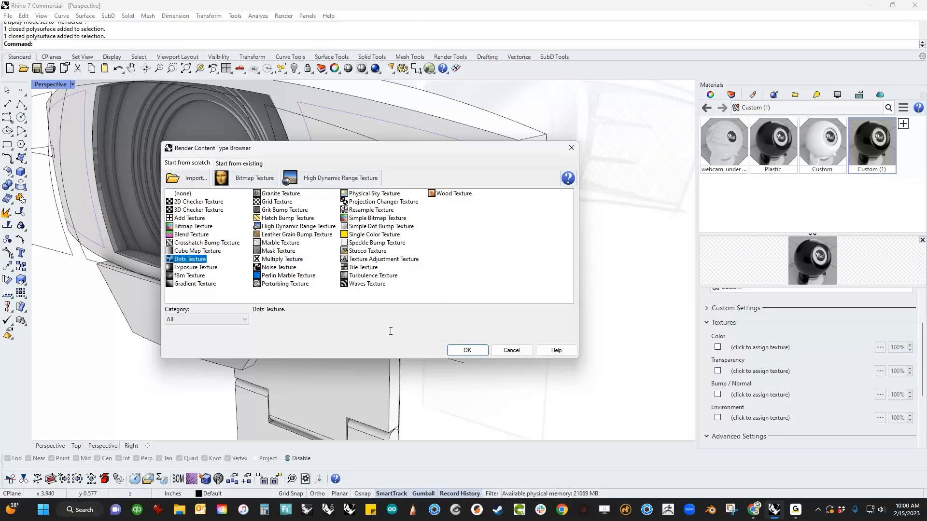
pyautogui.click(468, 350)
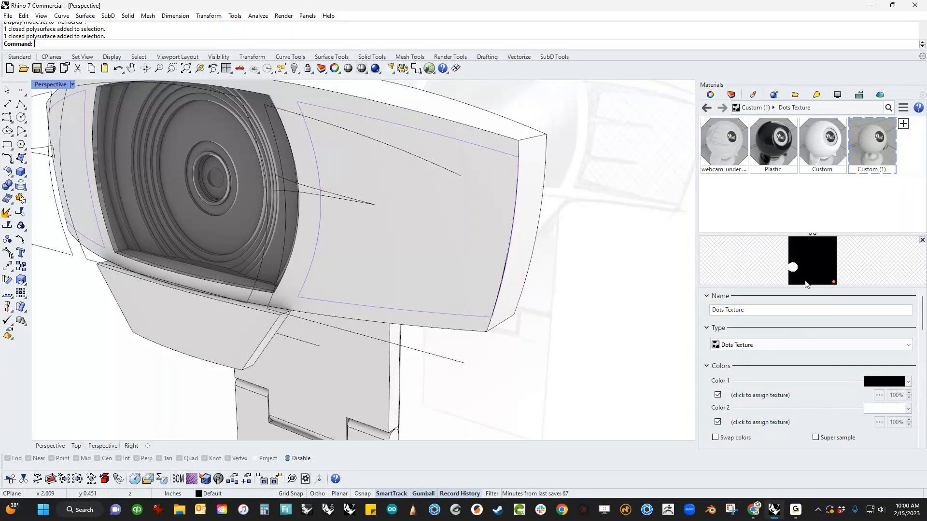
# Step: Set the dots texture's U and V mapping repeat to 50
pyautogui.click(874, 171)
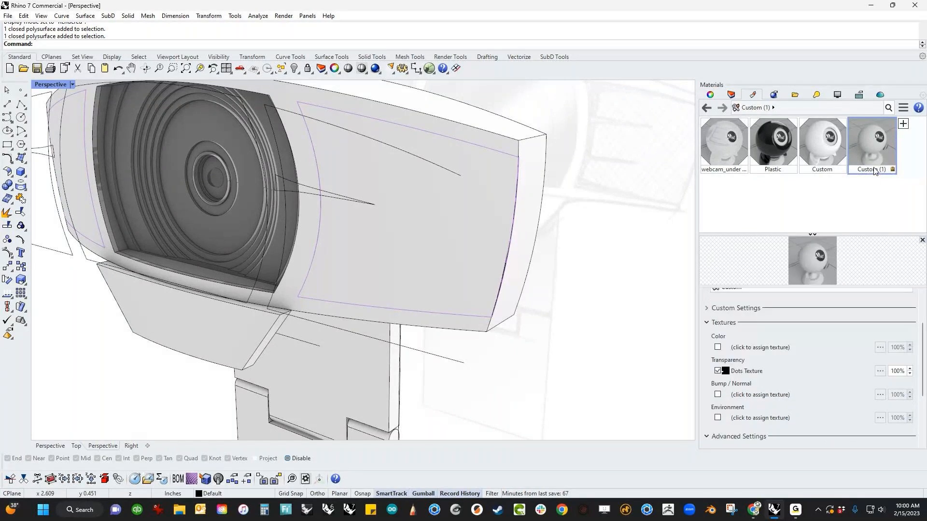
pyautogui.click(746, 370)
pyautogui.scroll(-5, 775, 400)
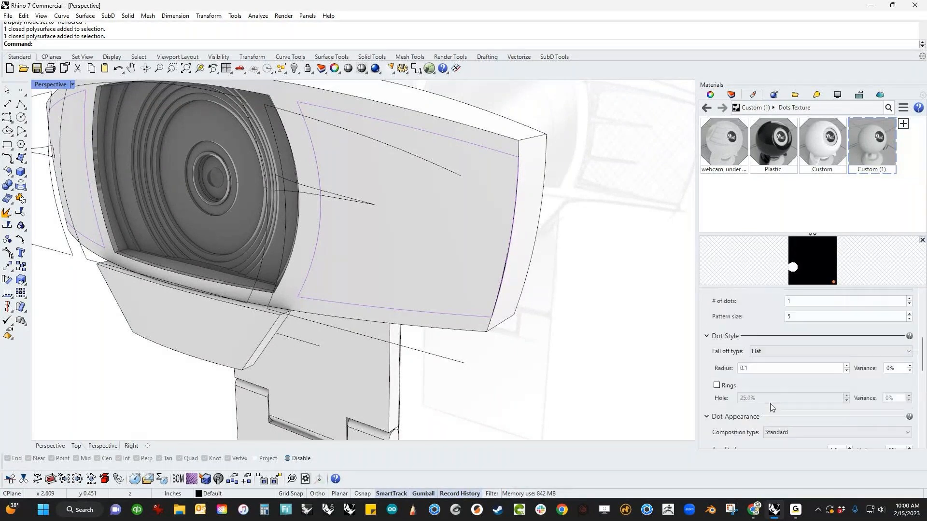
pyautogui.scroll(-2, 770, 407)
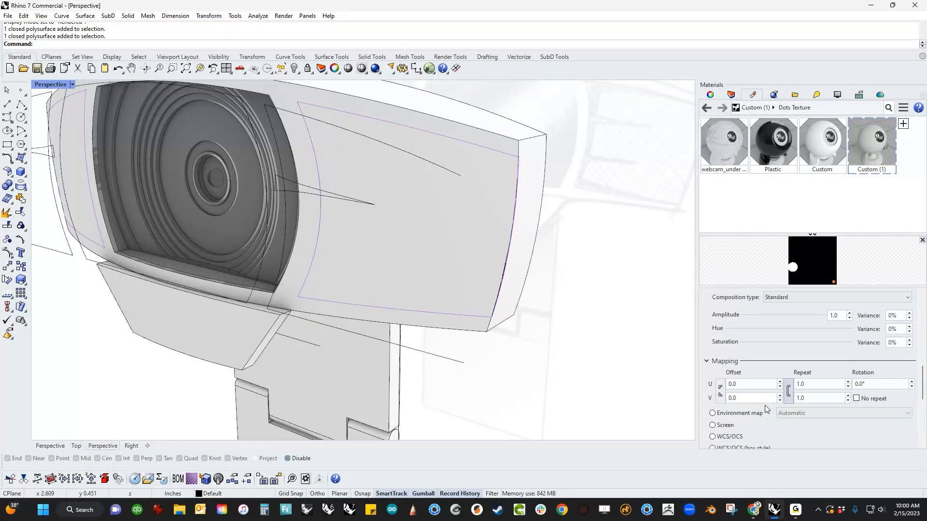
pyautogui.click(808, 387)
pyautogui.moveTo(808, 386); pyautogui.dragTo(796, 384)
pyautogui.write('50')
pyautogui.press('Return')
pyautogui.doubleClick(816, 398)
# Step: Apply the Custom (1) material to the speakergrill panel right of the lens
pyautogui.moveTo(876, 147); pyautogui.dragTo(467, 244)
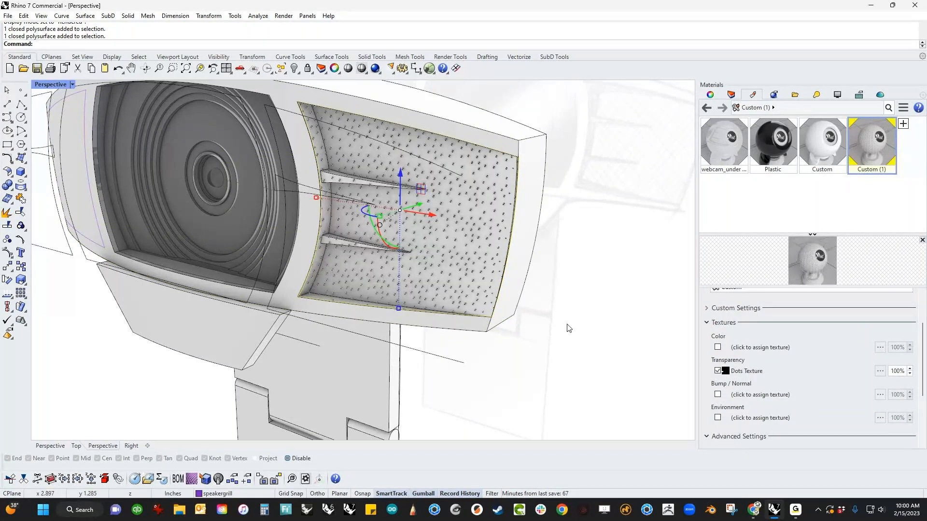
pyautogui.moveTo(569, 329); pyautogui.dragTo(655, 382, button='right')
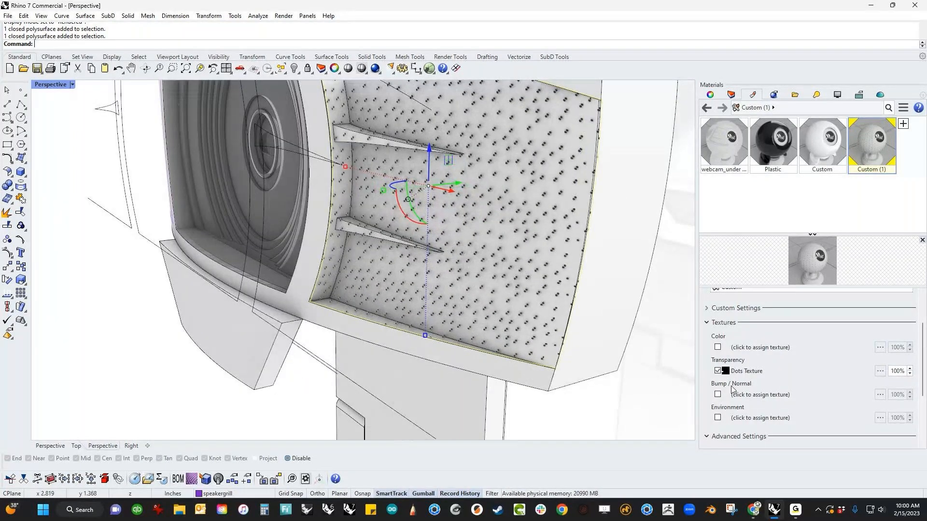
# Step: Swap the two colors of the transparency dots texture
pyautogui.click(746, 371)
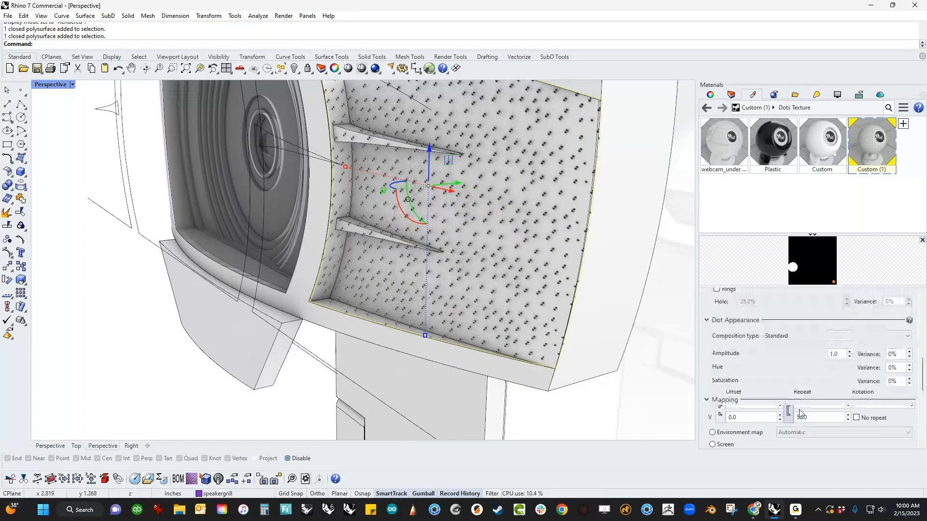
pyautogui.scroll(5, 798, 409)
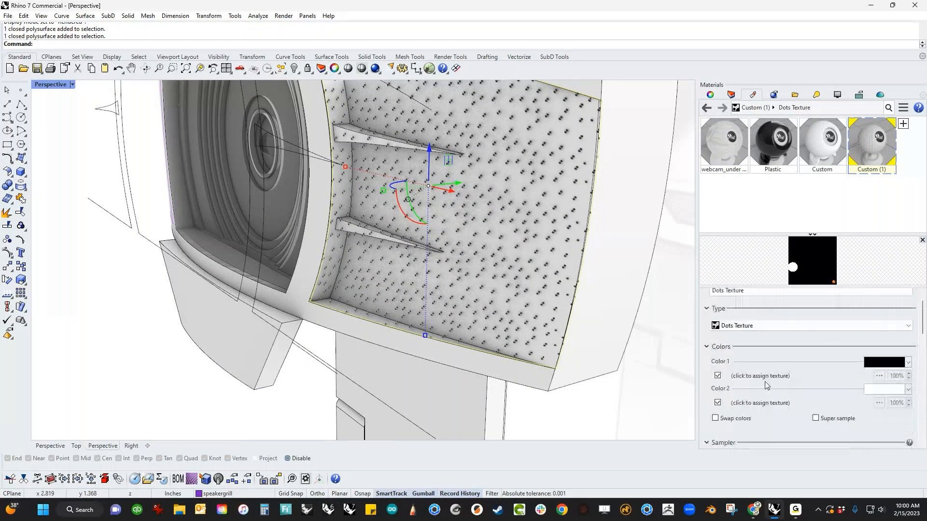
pyautogui.scroll(-1, 789, 404)
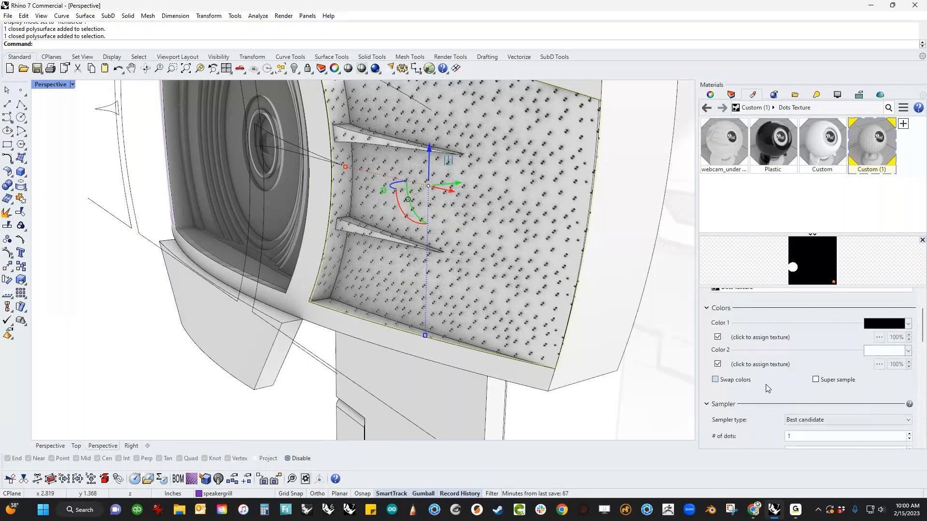
pyautogui.click(751, 384)
# Step: Examine the dot pattern on the speakergrill panel up close and from several angles
pyautogui.scroll(-3, 604, 347)
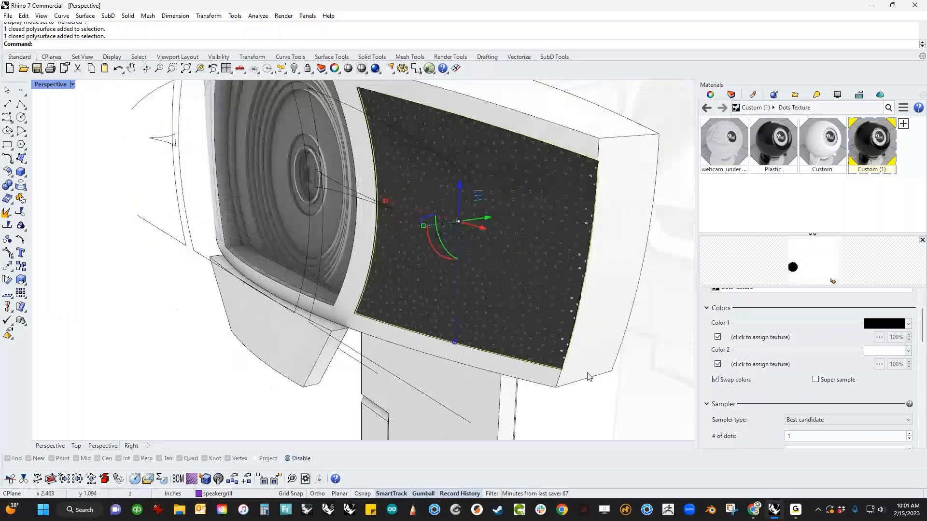
pyautogui.scroll(5, 551, 346)
pyautogui.moveTo(496, 352); pyautogui.dragTo(563, 348, button='right')
pyautogui.scroll(6, 555, 369)
pyautogui.scroll(-5, 564, 347)
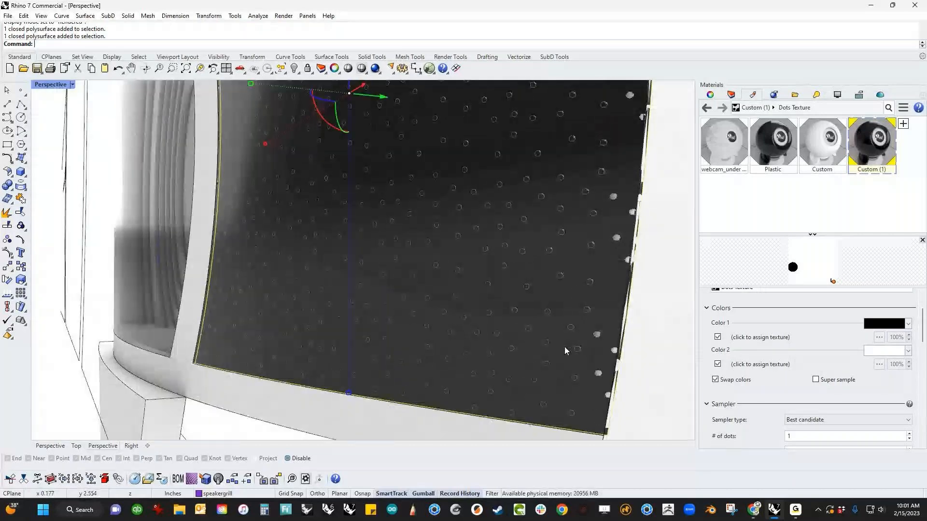
pyautogui.scroll(-6, 563, 346)
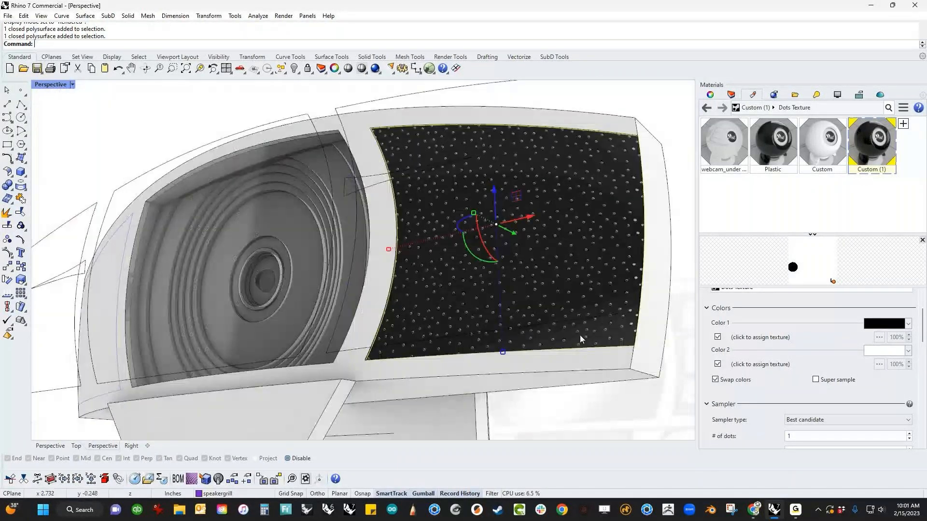
pyautogui.moveTo(580, 336); pyautogui.dragTo(556, 389, button='right')
pyautogui.moveTo(688, 406); pyautogui.dragTo(664, 373, button='right')
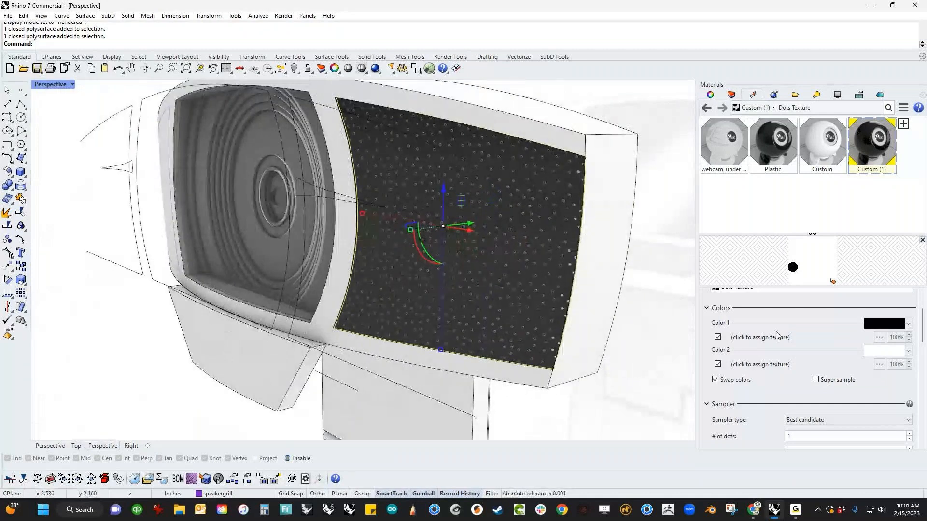
# Step: Set Color 1 of the dots texture to a light gray with an HSV value of about 80
pyautogui.click(879, 328)
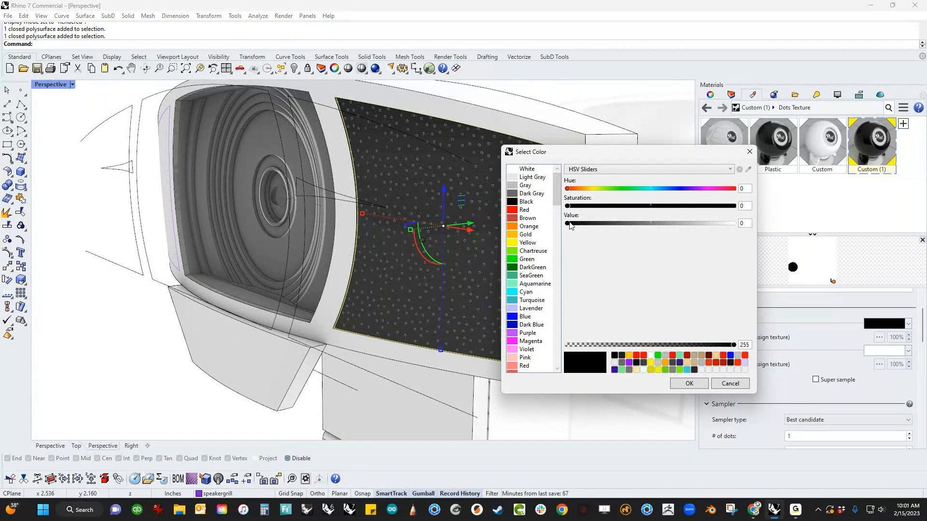
pyautogui.moveTo(569, 226); pyautogui.dragTo(702, 227)
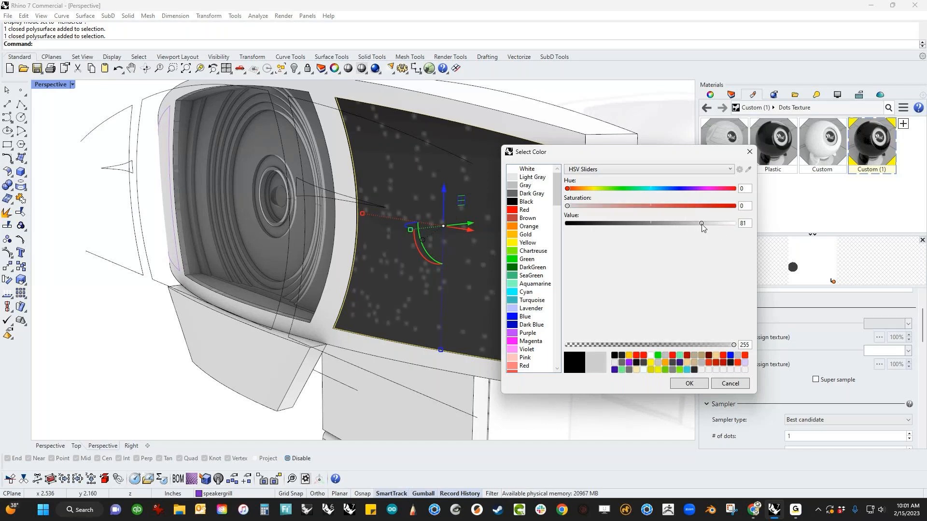
pyautogui.click(695, 385)
pyautogui.scroll(-2, 481, 367)
pyautogui.scroll(5, 531, 304)
pyautogui.moveTo(481, 367); pyautogui.dragTo(571, 292, button='right')
pyautogui.scroll(-6, 513, 343)
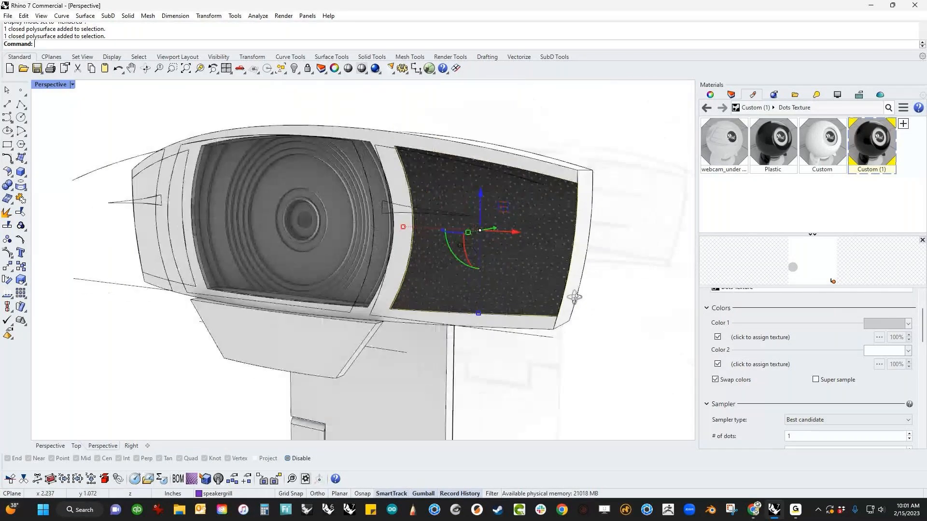
# Step: Turn off the color swap in the transparency dots texture and check the speakergrill panel
pyautogui.click(872, 159)
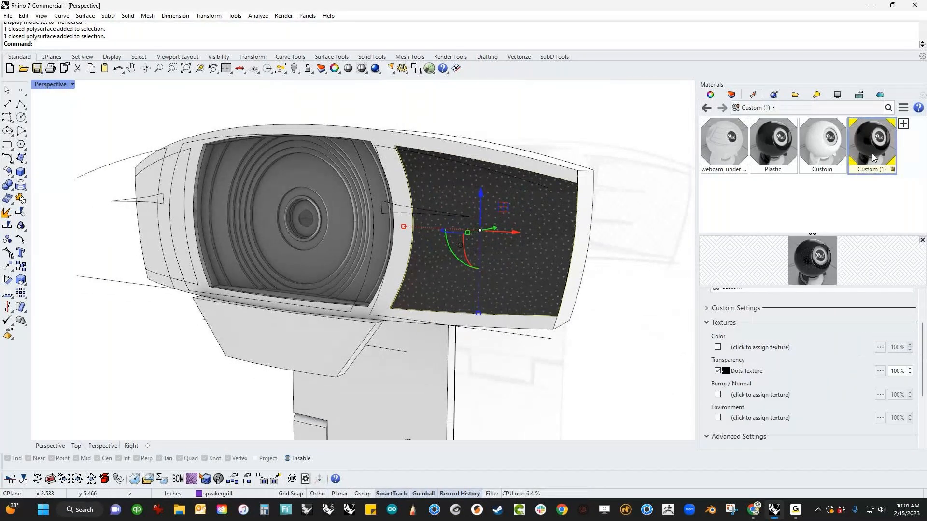
pyautogui.click(746, 370)
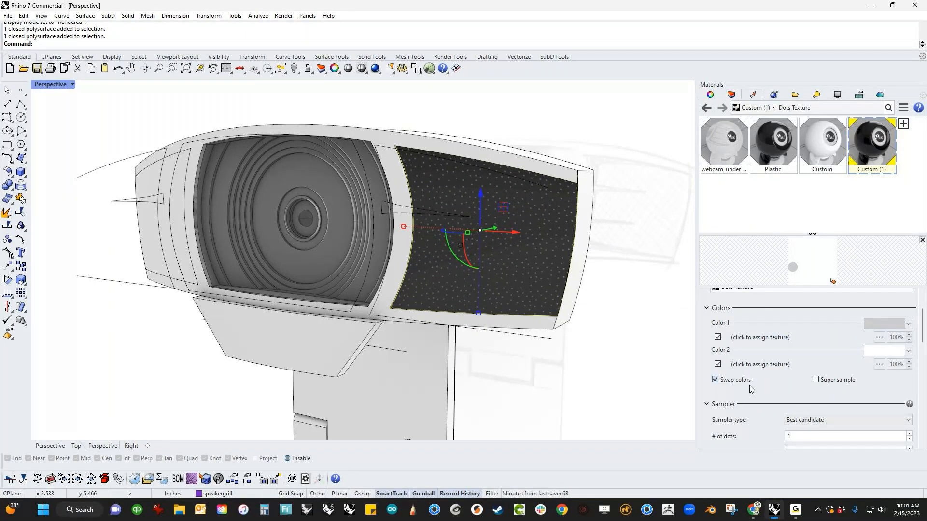
pyautogui.click(716, 380)
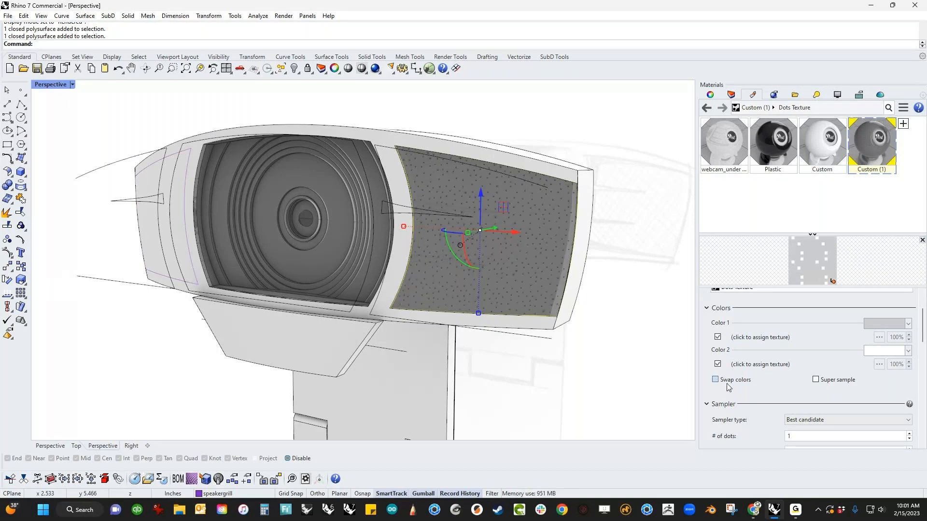
pyautogui.moveTo(657, 374); pyautogui.dragTo(631, 350, button='right')
pyautogui.scroll(4, 533, 304)
pyautogui.moveTo(528, 283); pyautogui.dragTo(569, 275, button='right')
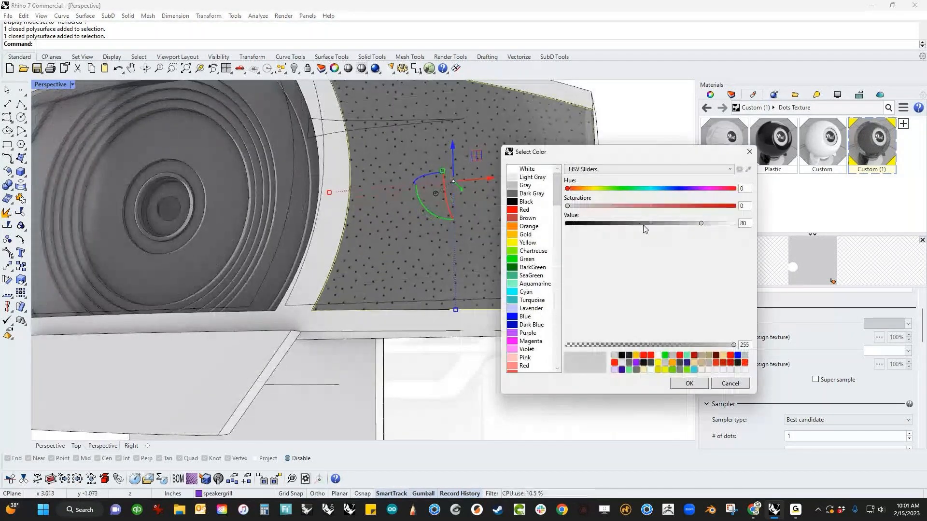
# Step: Darken Color 1 of the dots texture to black and set the texture's mapping repeat to 20 in U and V
pyautogui.moveTo(643, 223); pyautogui.dragTo(566, 223)
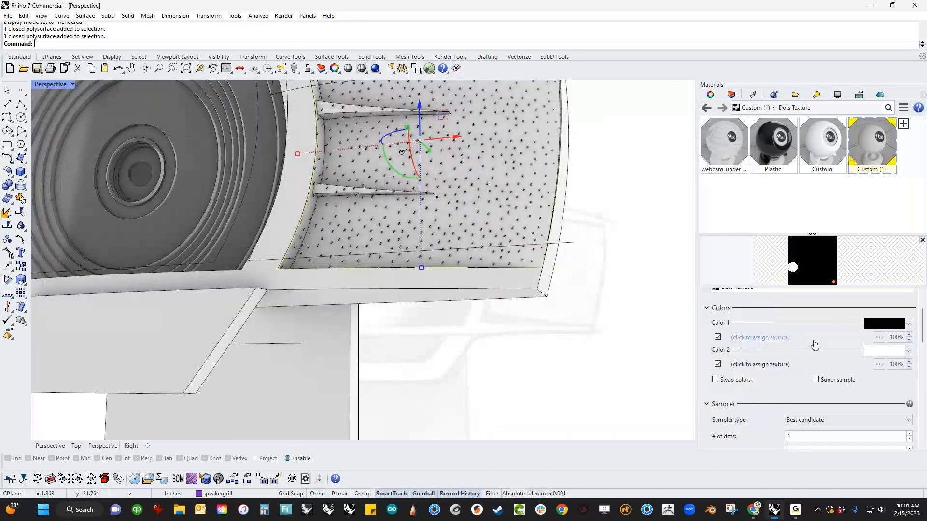
pyautogui.scroll(-3, 787, 368)
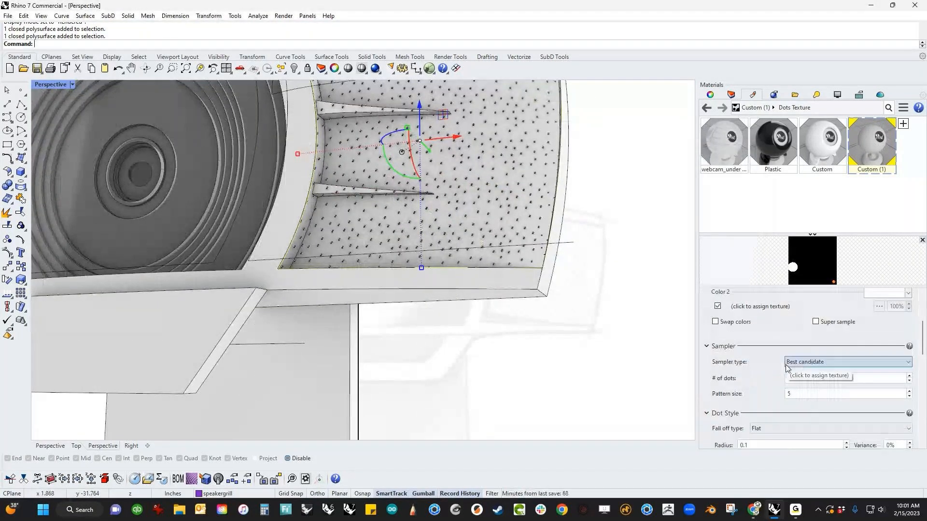
pyautogui.scroll(-3, 769, 385)
pyautogui.scroll(-3, 769, 384)
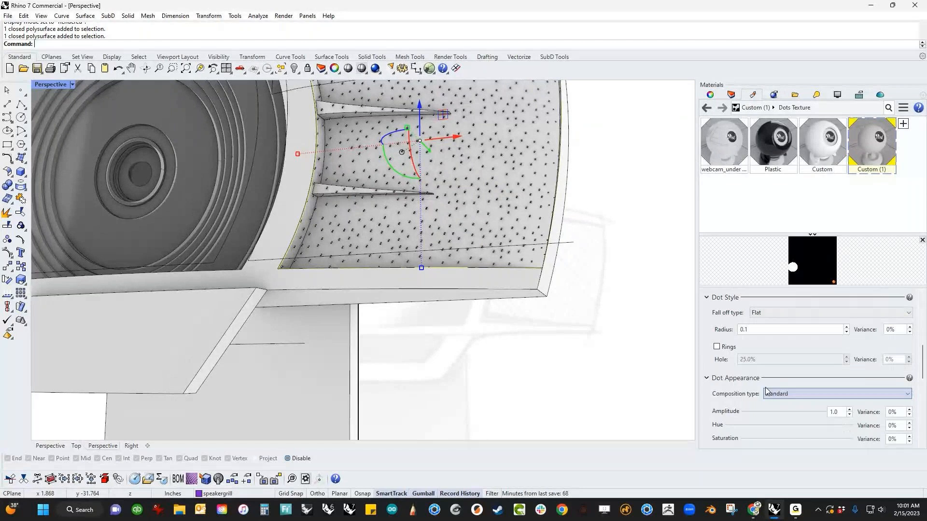
pyautogui.scroll(-4, 767, 391)
pyautogui.doubleClick(819, 406)
pyautogui.write('20')
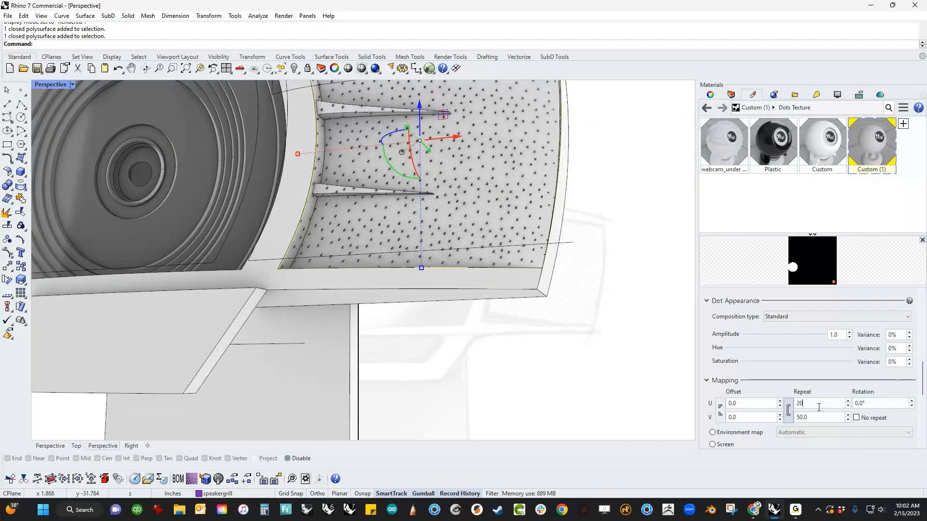
pyautogui.press('Tab')
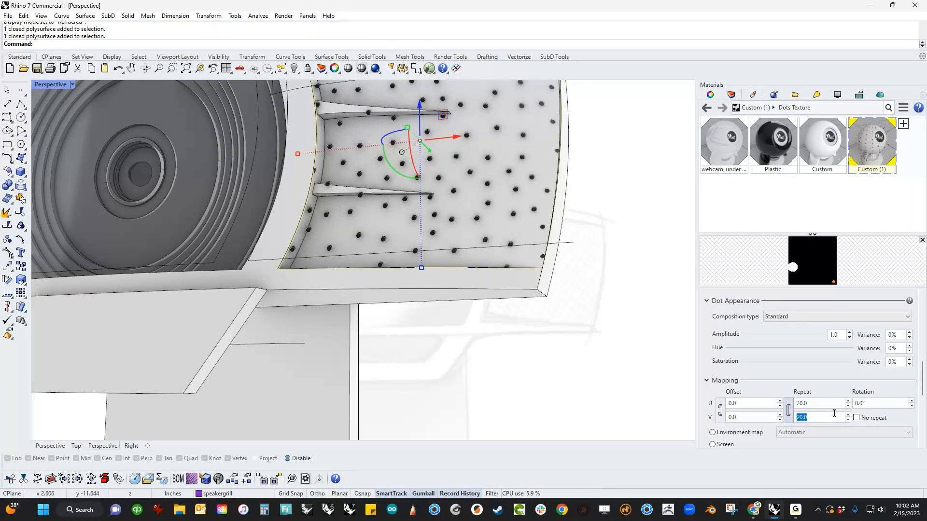
# Step: Set the dots texture's mapping repeat to 100 in U and V and check the speakergrill panel
pyautogui.click(814, 403)
pyautogui.write('100')
pyautogui.press('Return')
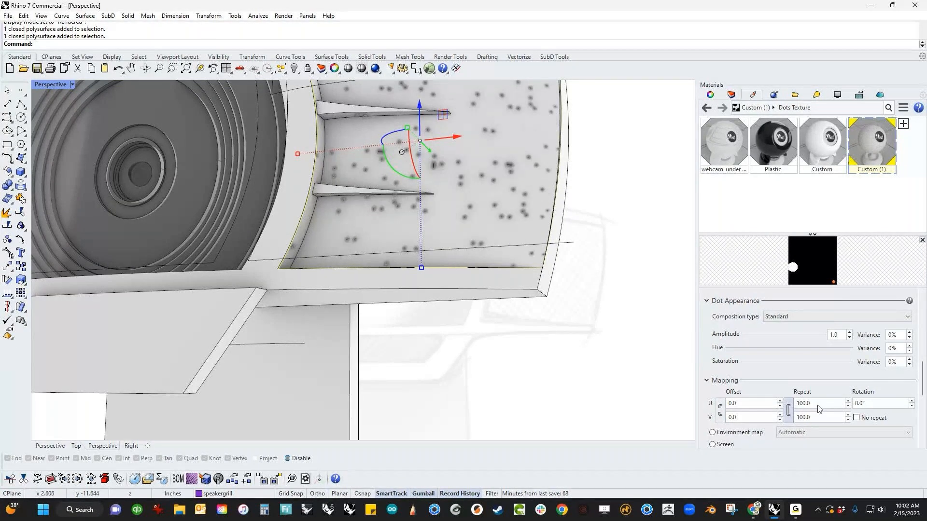
pyautogui.scroll(-2, 563, 352)
pyautogui.keyDown('shift'); pyautogui.moveTo(604, 322); pyautogui.dragTo(540, 313, button='right'); pyautogui.keyUp('shift')
pyautogui.scroll(6, 600, 350)
pyautogui.scroll(-5, 566, 323)
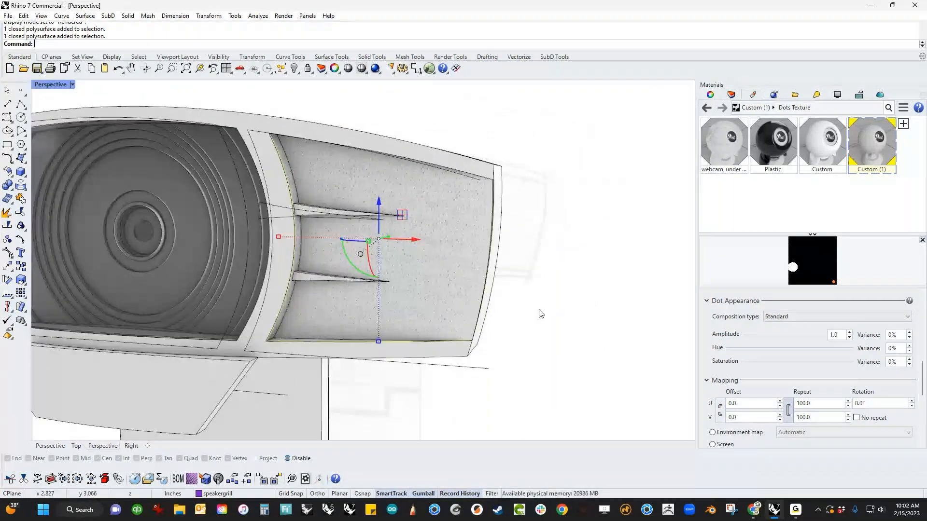
# Step: Remove the dots texture from the transparency channel of the Custom (1) material
pyautogui.click(871, 145)
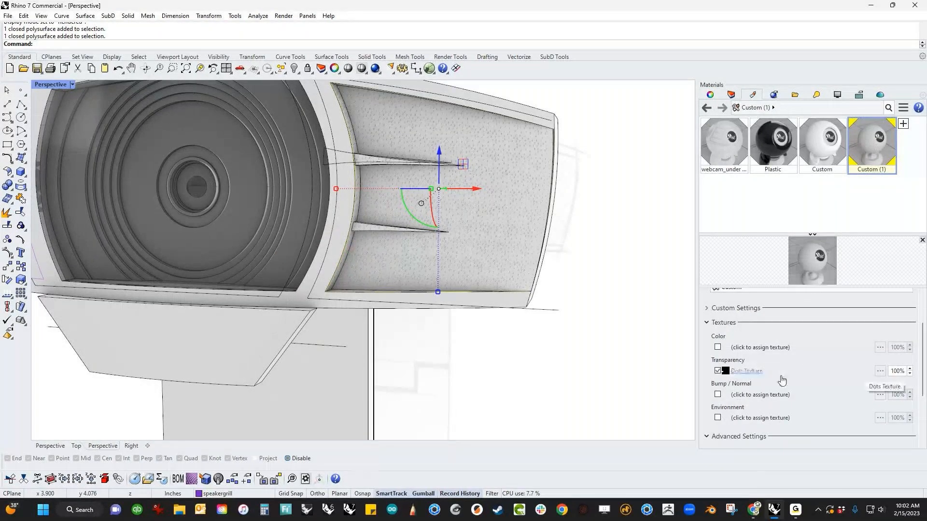
pyautogui.click(879, 371)
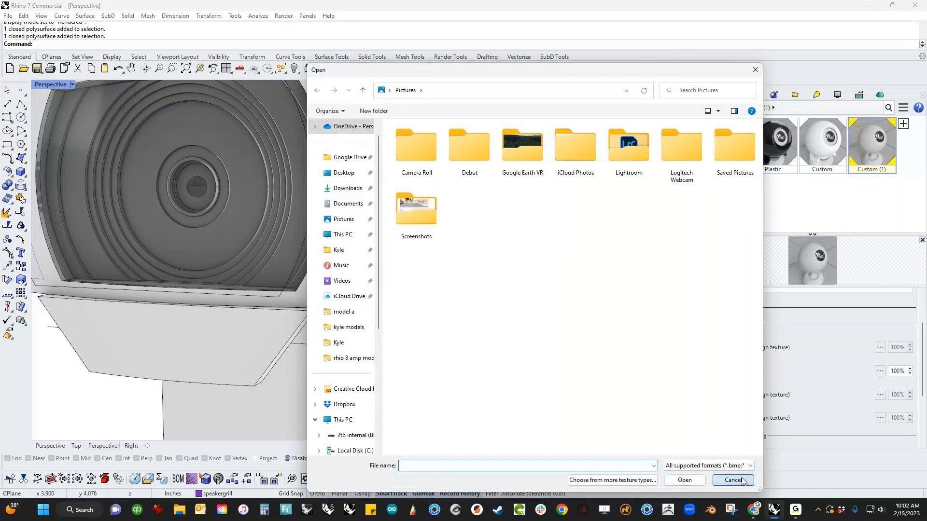
pyautogui.click(790, 477)
pyautogui.rightClick(749, 366)
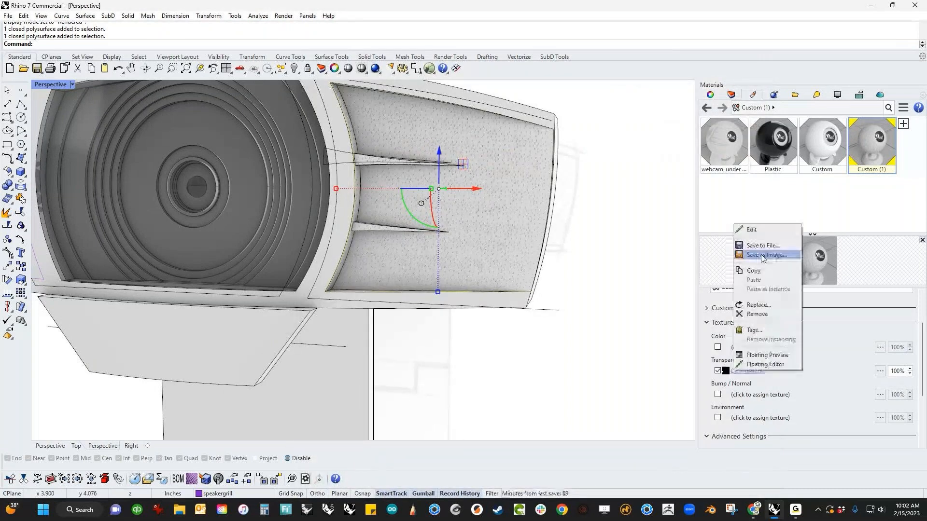
pyautogui.click(756, 314)
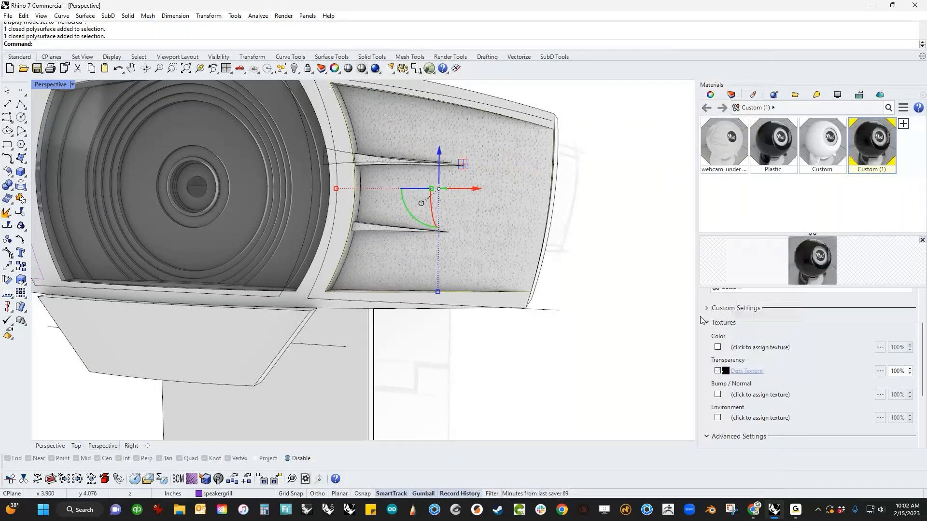
pyautogui.scroll(2, 771, 395)
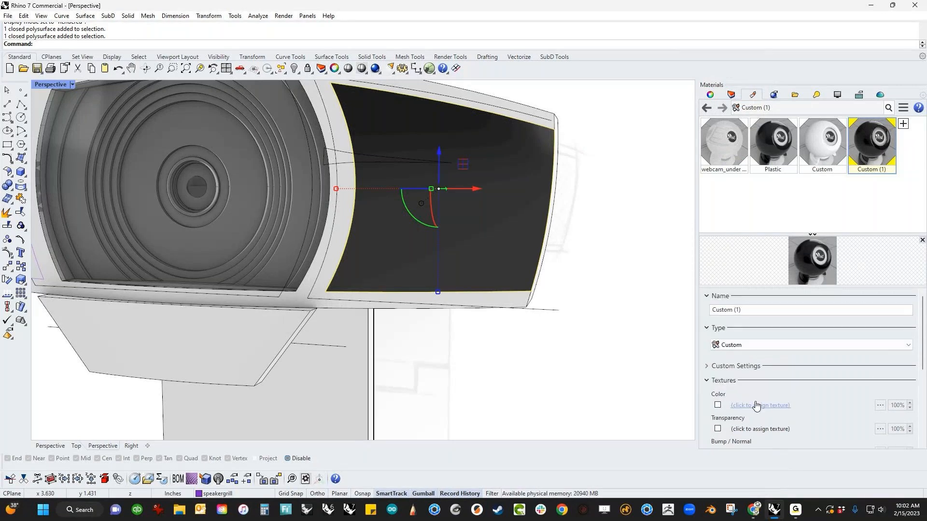
# Step: Set the transparency of the Custom (1) material to 33% in its custom settings and deselect the speakergrill panel
pyautogui.click(716, 383)
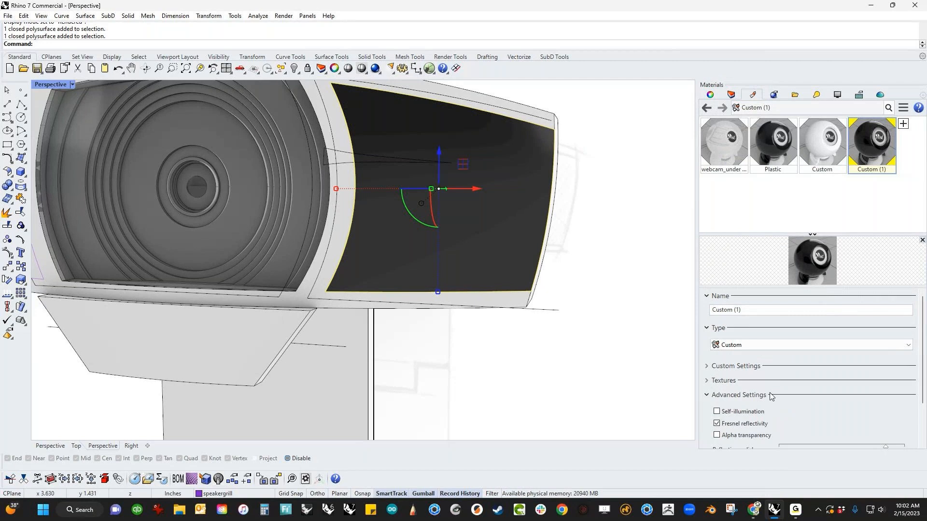
pyautogui.scroll(-2, 767, 408)
pyautogui.scroll(2, 761, 407)
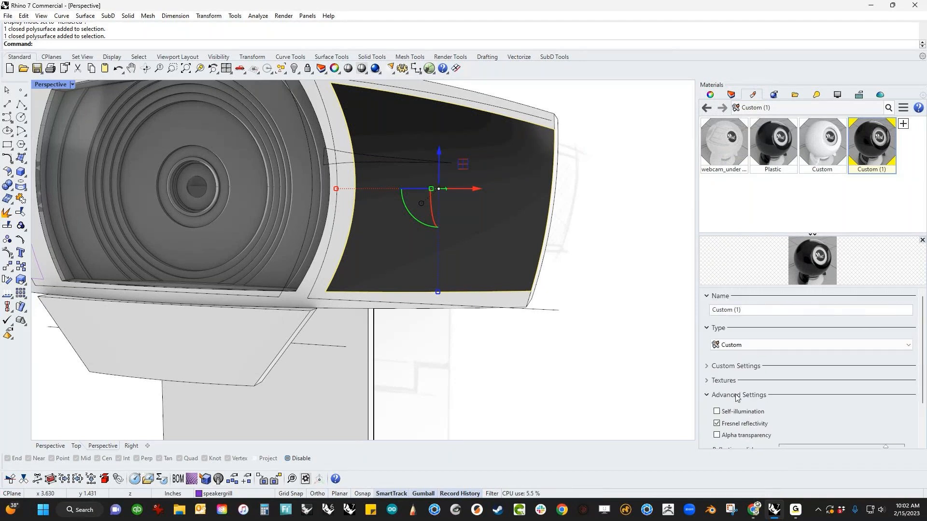
pyautogui.click(707, 367)
pyautogui.scroll(-3, 719, 388)
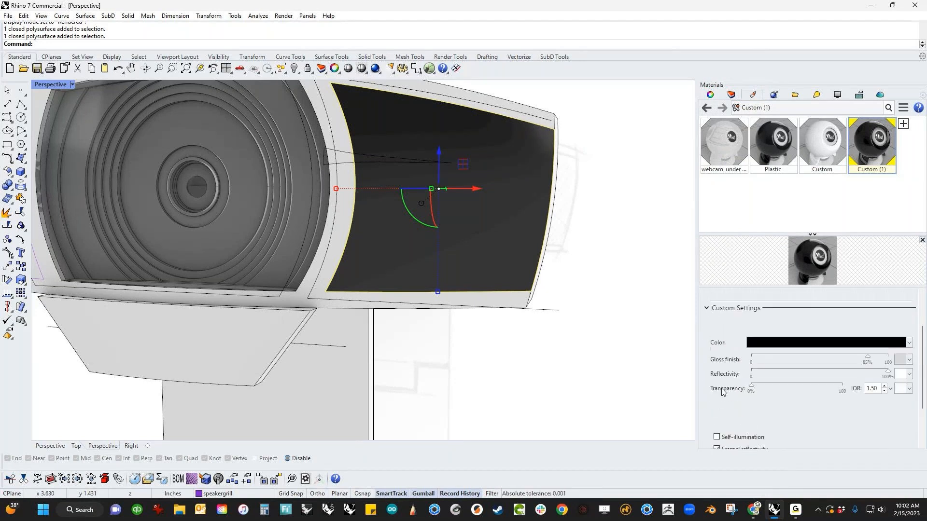
pyautogui.moveTo(755, 353); pyautogui.dragTo(783, 356)
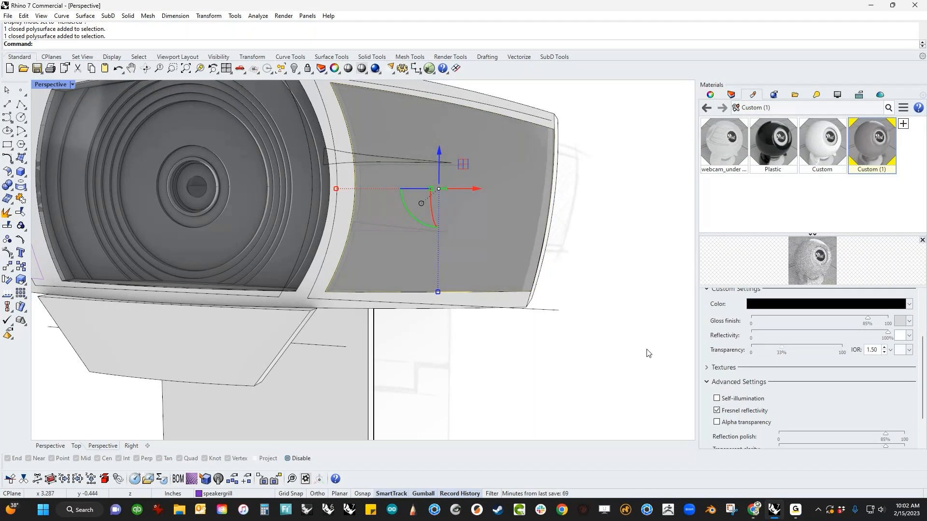
pyautogui.scroll(-6, 623, 347)
pyautogui.click(585, 385)
pyautogui.scroll(4, 525, 321)
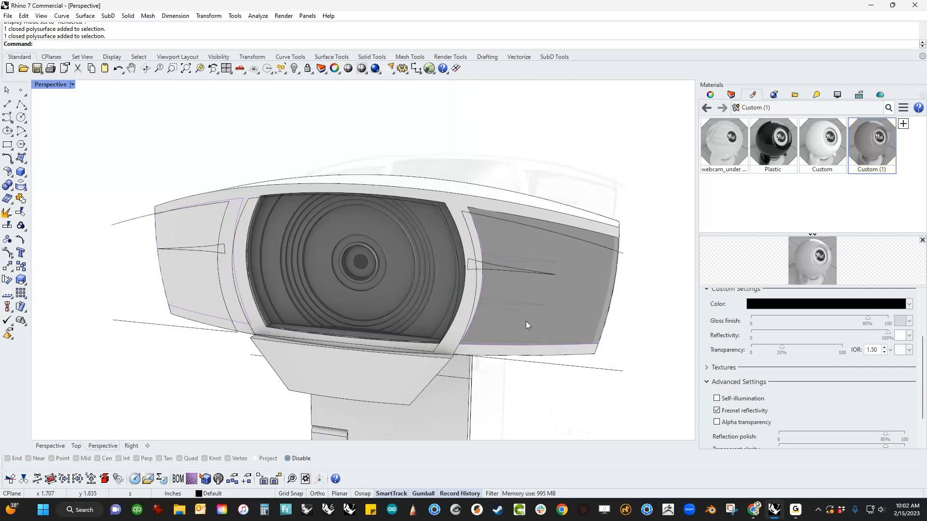
# Step: Apply the Custom (1) material to the grill panel on the opposite side of the lens and clear the selection
pyautogui.moveTo(850, 165); pyautogui.dragTo(264, 304)
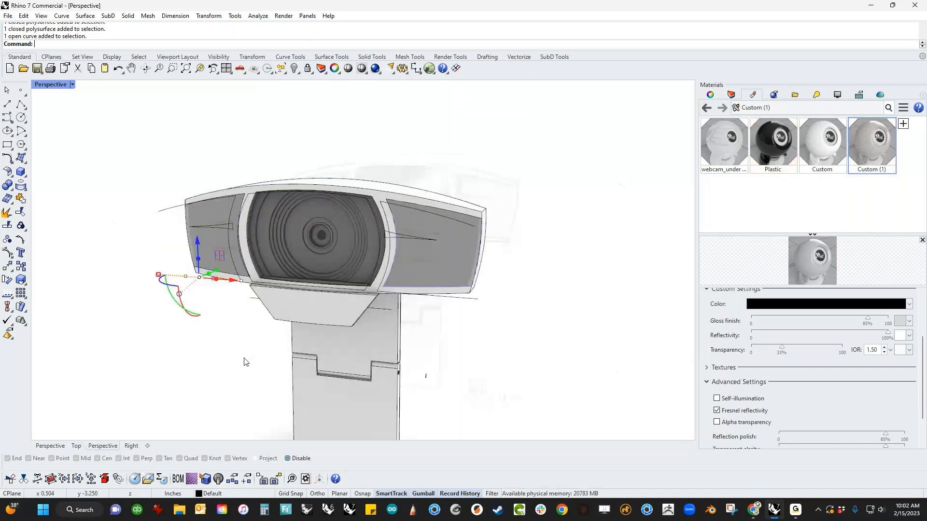
pyautogui.click(244, 362)
pyautogui.moveTo(244, 361); pyautogui.dragTo(361, 301, button='right')
pyautogui.scroll(3, 450, 252)
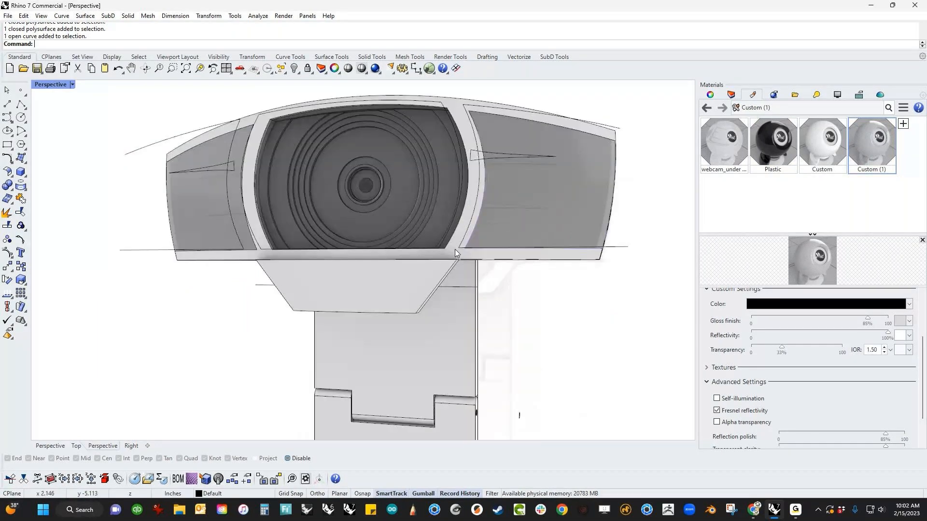
# Step: Assign the existing Plastic material to the webcam's front frame around the lens and grills
pyautogui.click(456, 253)
pyautogui.scroll(2, 455, 253)
pyautogui.rightClick(753, 124)
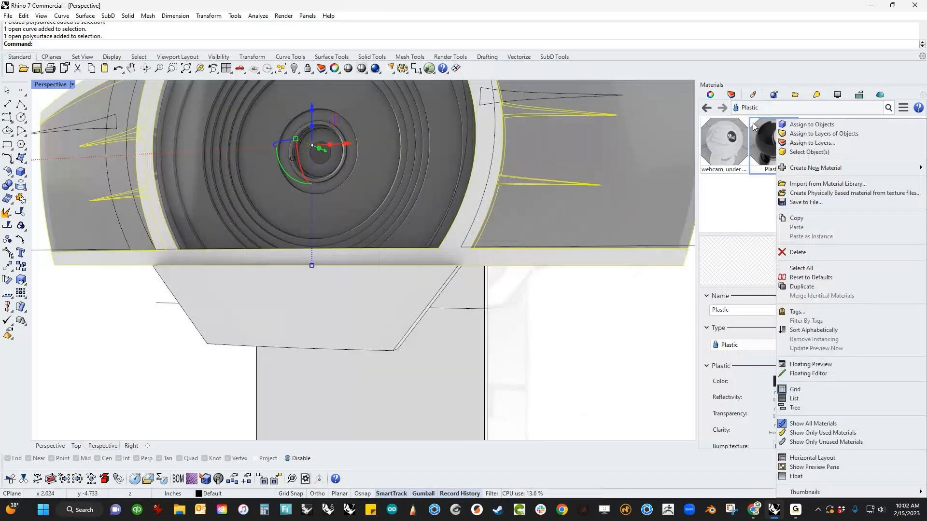
pyautogui.click(811, 124)
pyautogui.scroll(-5, 569, 308)
pyautogui.moveTo(555, 310); pyautogui.dragTo(448, 329, button='right')
pyautogui.scroll(2, 485, 180)
# Step: Assign the existing Plastic material to the webcam's outer housing shell and its hinged stand
pyautogui.click(513, 203)
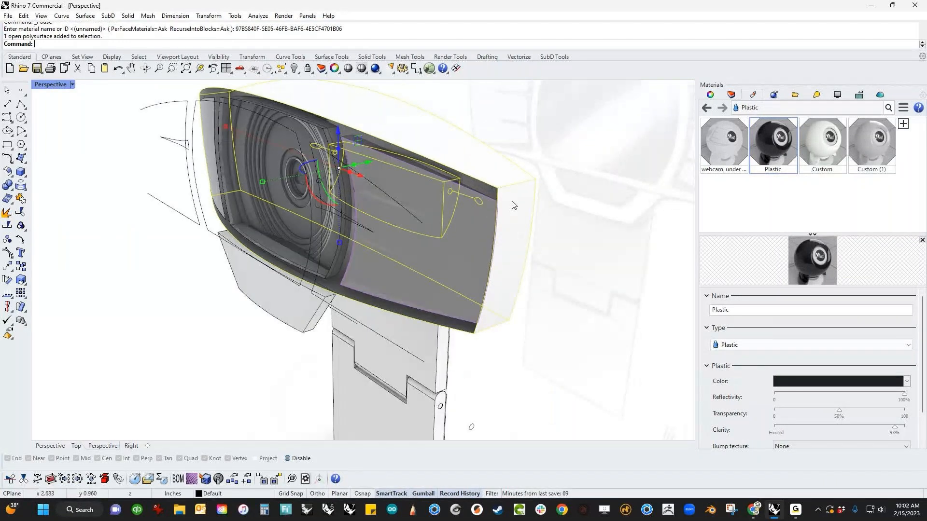
pyautogui.keyDown('shift'); pyautogui.moveTo(489, 380); pyautogui.dragTo(501, 243, button='right'); pyautogui.keyUp('shift')
pyautogui.rightClick(758, 147)
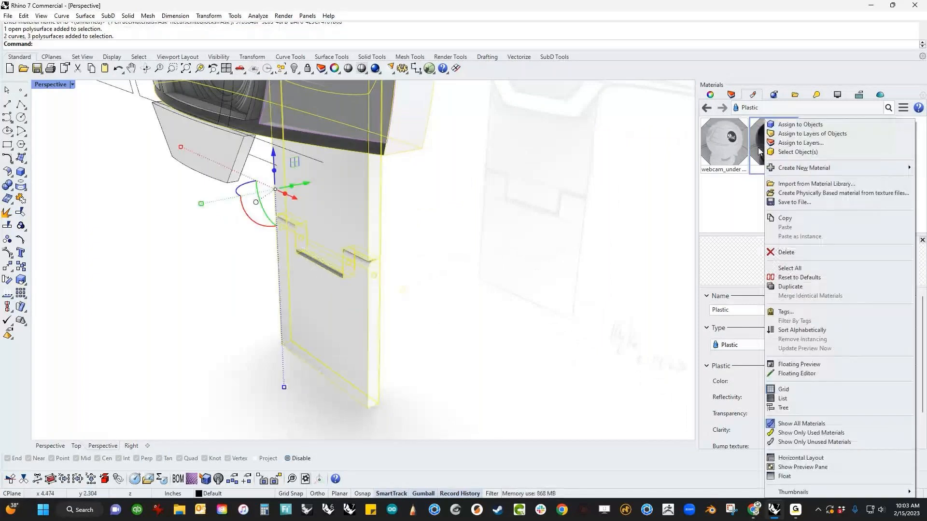
pyautogui.click(786, 126)
pyautogui.moveTo(425, 309); pyautogui.dragTo(560, 263, button='right')
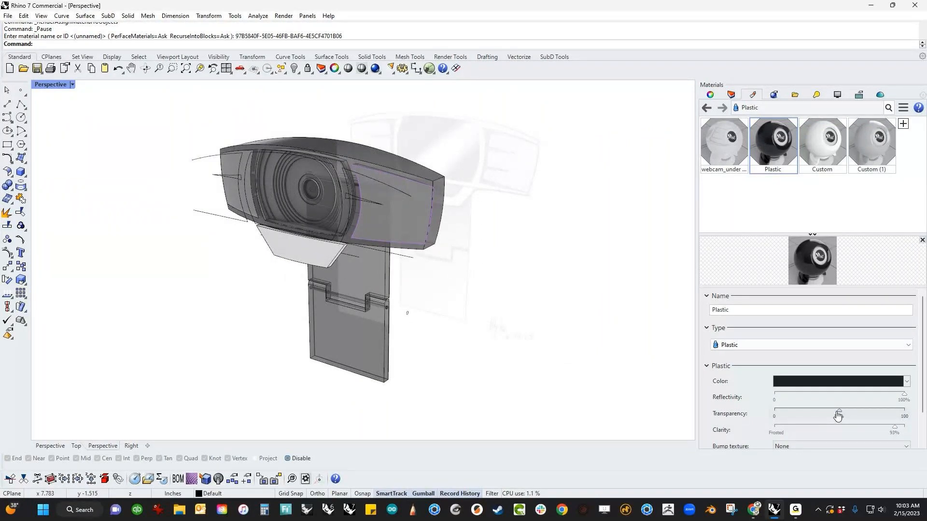
# Step: Create a new Plastic material and set its color to black
pyautogui.keyDown('shift'); pyautogui.moveTo(691, 192); pyautogui.dragTo(689, 240, button='right'); pyautogui.keyUp('shift')
pyautogui.click(903, 123)
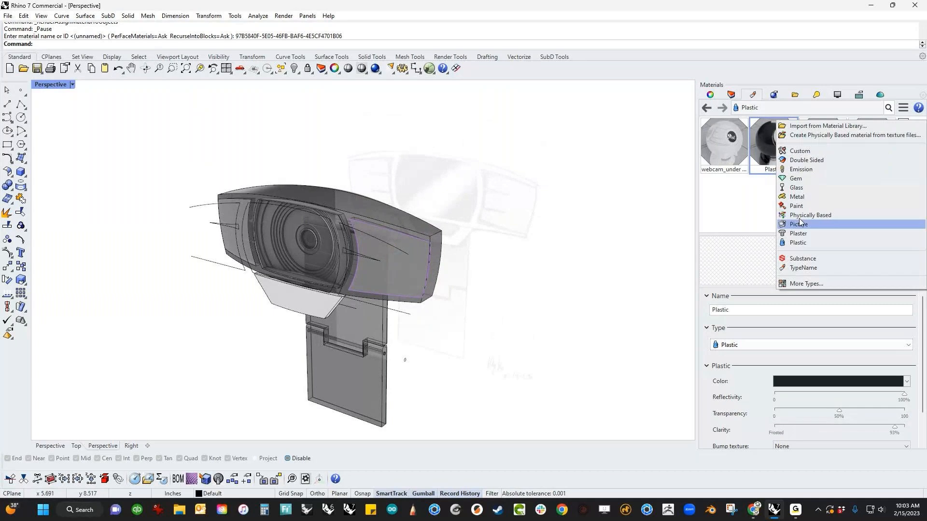
pyautogui.click(806, 243)
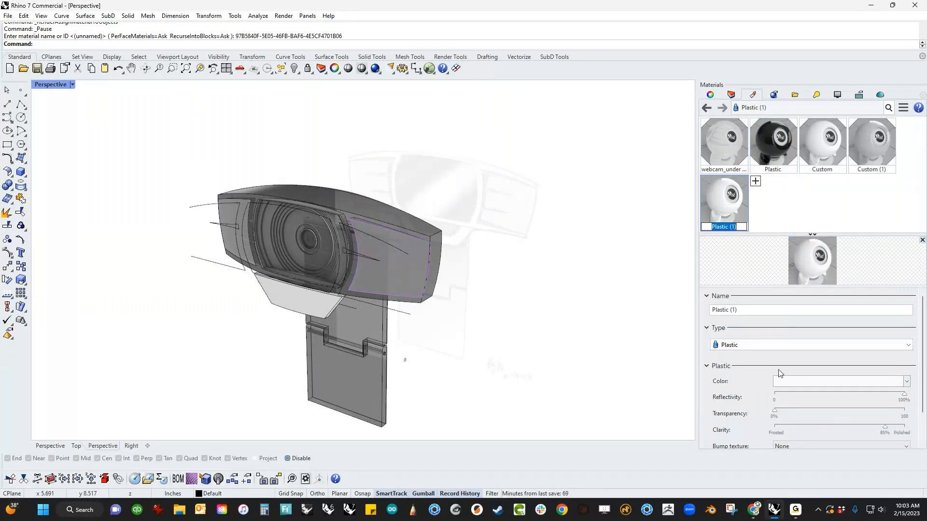
pyautogui.click(802, 383)
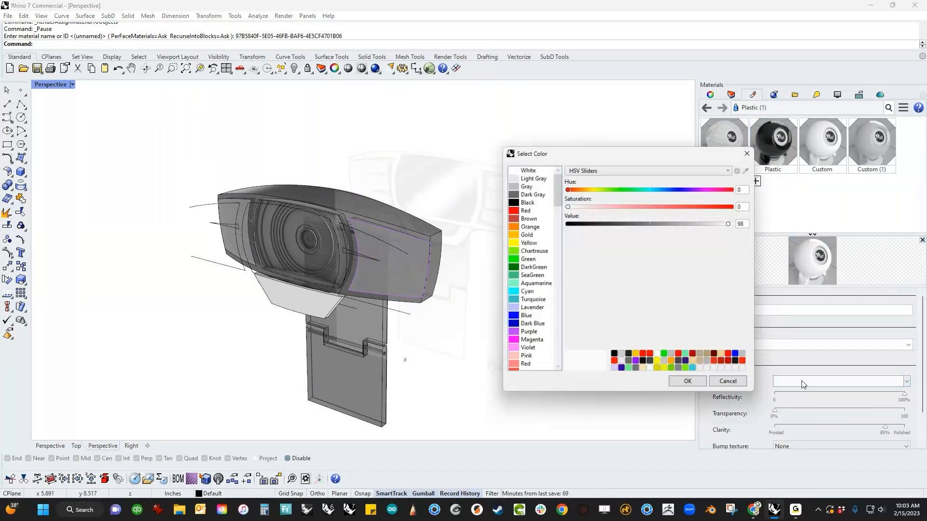
pyautogui.click(512, 202)
pyautogui.press('Return')
# Step: Assign the new black Plastic (1) material to the outer housing shell and the hinged stand
pyautogui.click(388, 218)
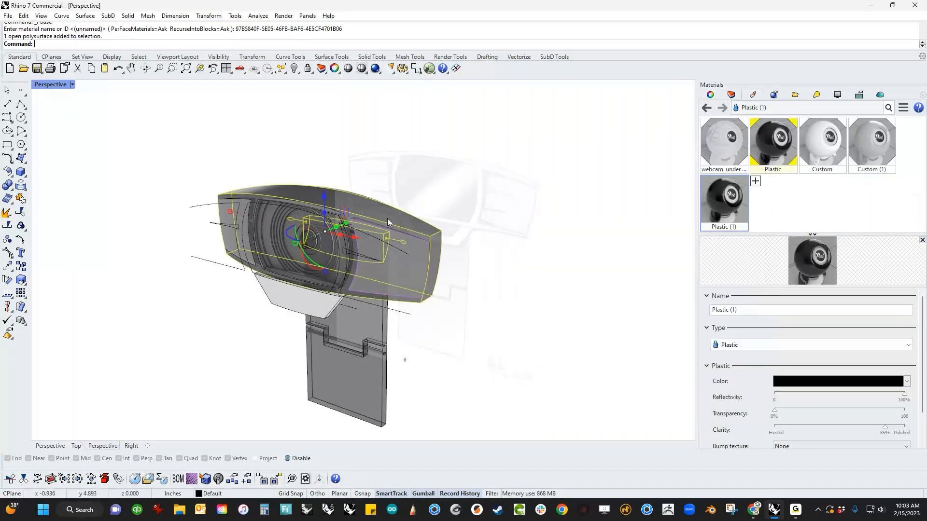
pyautogui.scroll(5, 430, 282)
pyautogui.keyDown('shift'); pyautogui.click(348, 344); pyautogui.keyUp('shift')
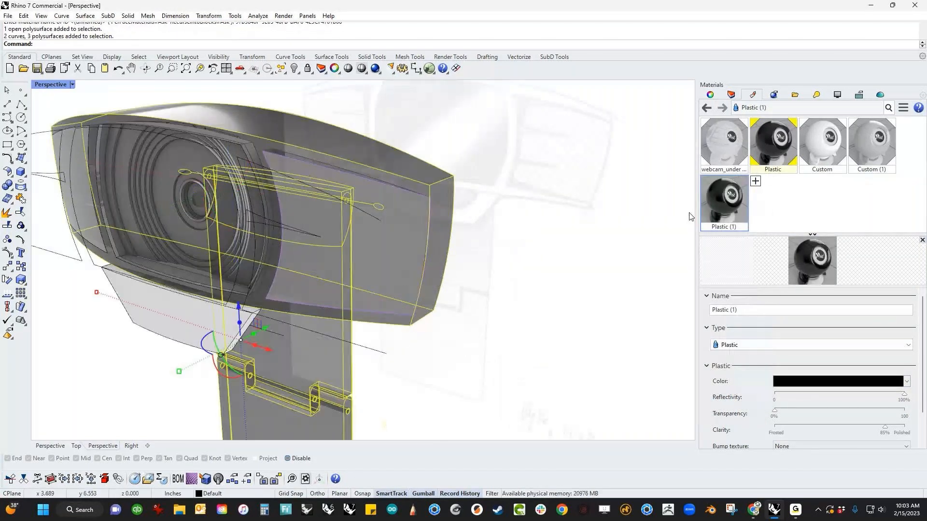
pyautogui.moveTo(696, 209); pyautogui.dragTo(552, 296)
pyautogui.scroll(-3, 475, 341)
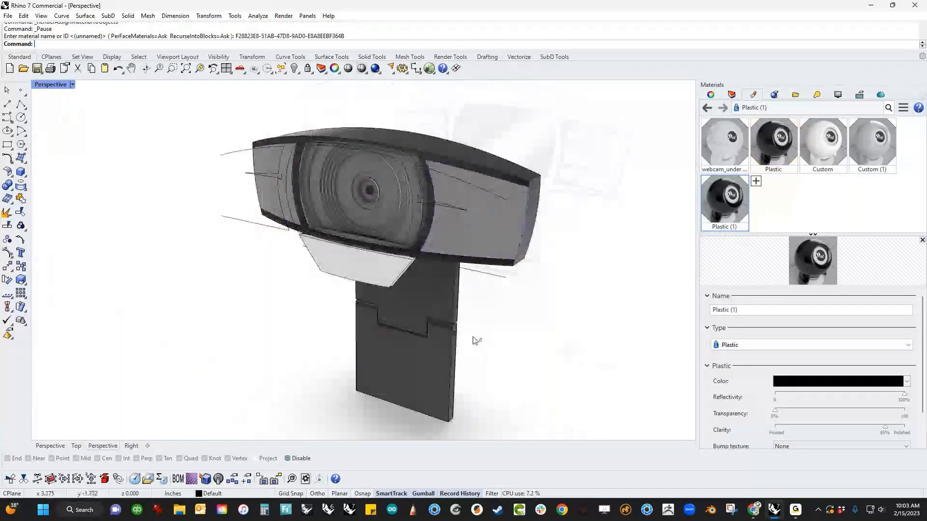
pyautogui.moveTo(475, 341); pyautogui.dragTo(522, 338, button='right')
pyautogui.scroll(6, 412, 233)
pyautogui.scroll(-6, 503, 298)
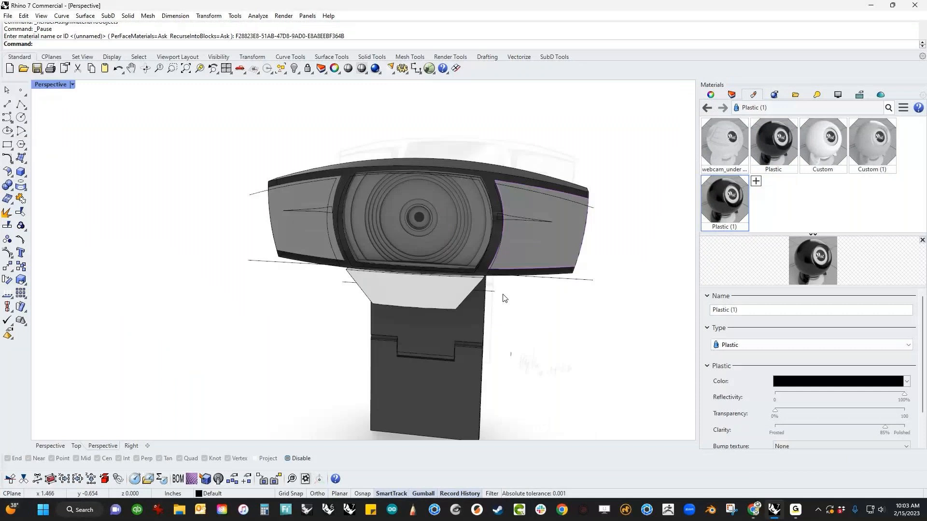
# Step: Join the webcam's outer housing shell and its front frame into one polysurface
pyautogui.scroll(5, 473, 260)
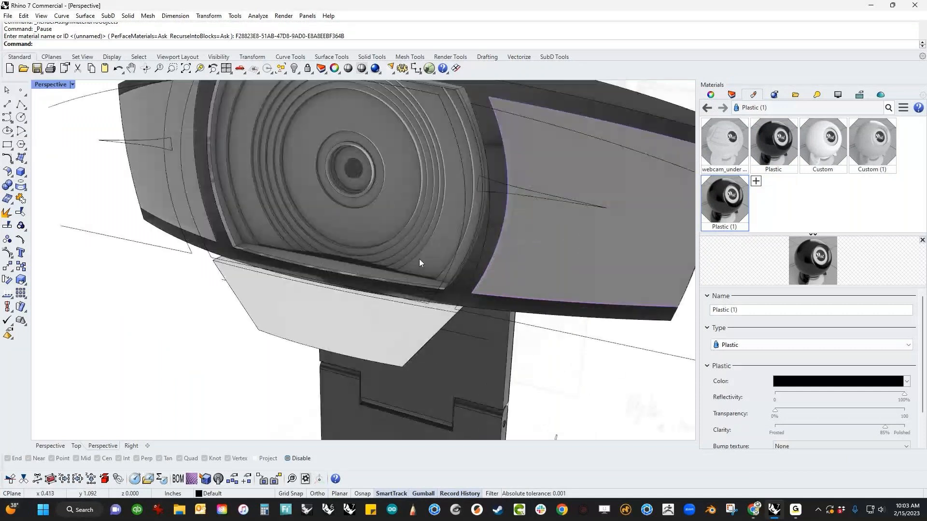
pyautogui.click(420, 260)
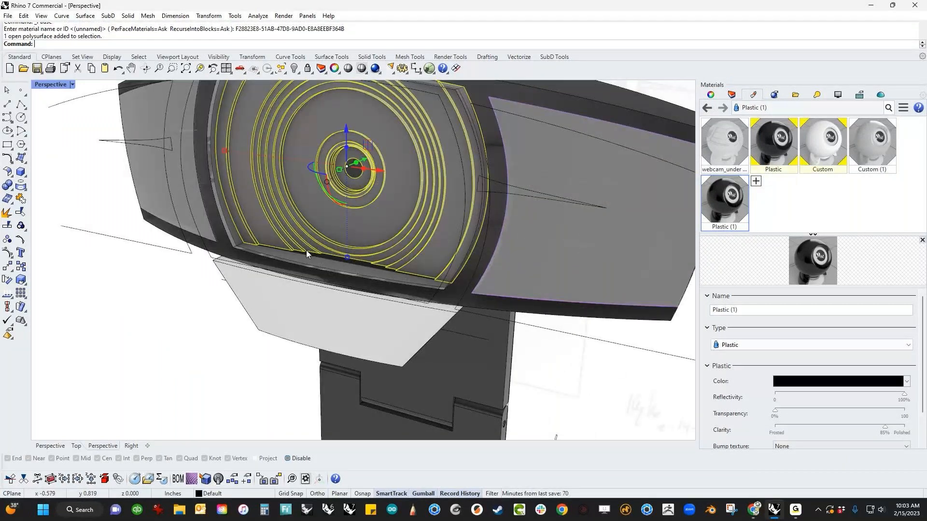
pyautogui.moveTo(306, 250); pyautogui.dragTo(340, 357, button='right')
pyautogui.click(516, 292)
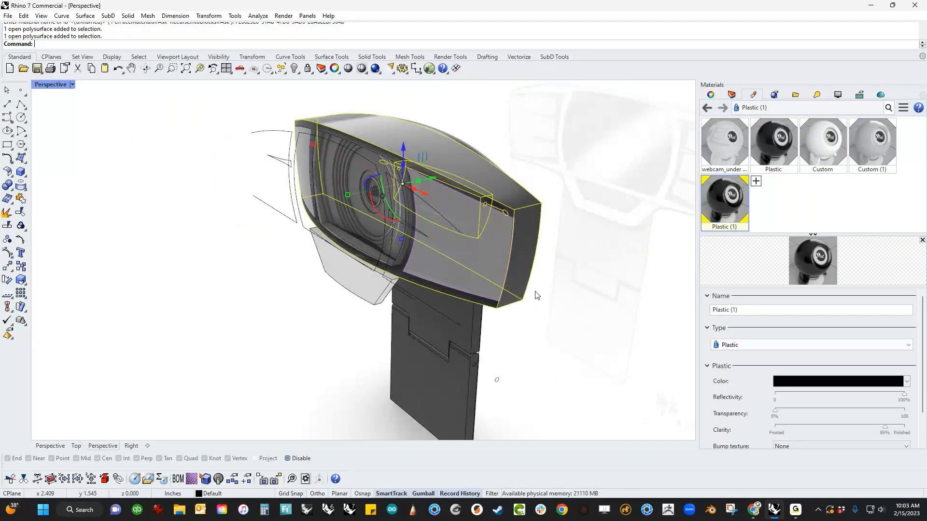
pyautogui.scroll(2, 518, 265)
pyautogui.scroll(3, 419, 264)
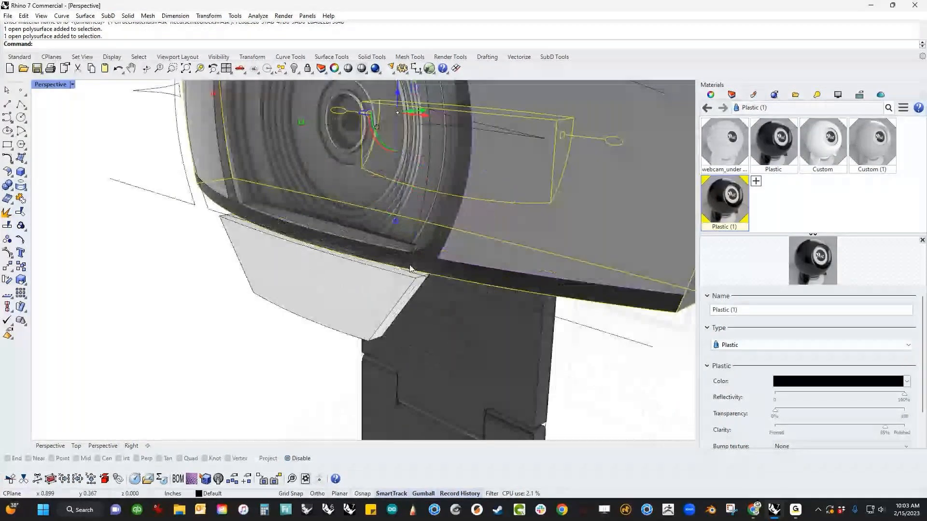
pyautogui.click(421, 269)
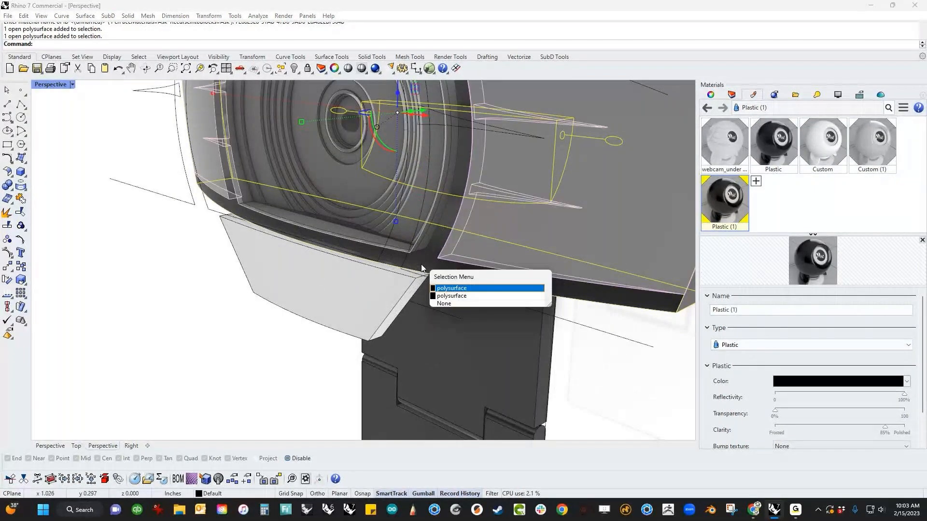
pyautogui.click(437, 288)
pyautogui.scroll(-5, 437, 286)
pyautogui.write('j')
pyautogui.press('Return')
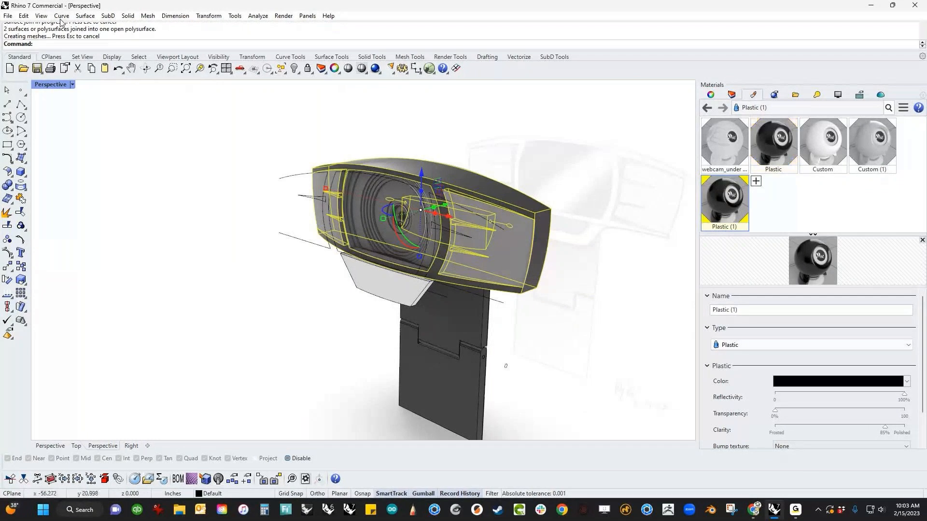
# Step: Isolate the joined housing to inspect it alone and bring all hidden objects back
pyautogui.hotkey('ctrl', 'i')
pyautogui.hotkey('ctrl', 'h')
pyautogui.hotkey('ctrl', 'alt', 'h')
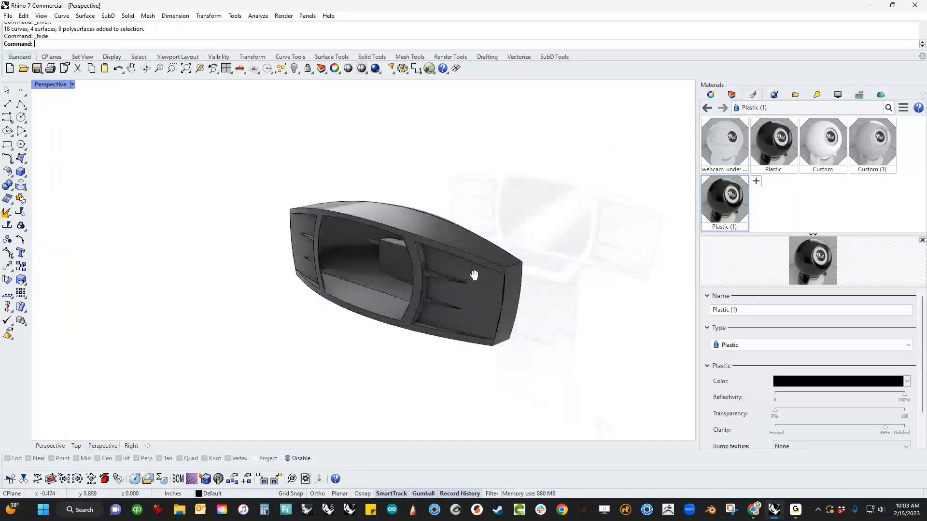
# Step: Try to join the ringed lens polysurface with the housing body
pyautogui.scroll(5, 429, 299)
pyautogui.click(354, 288)
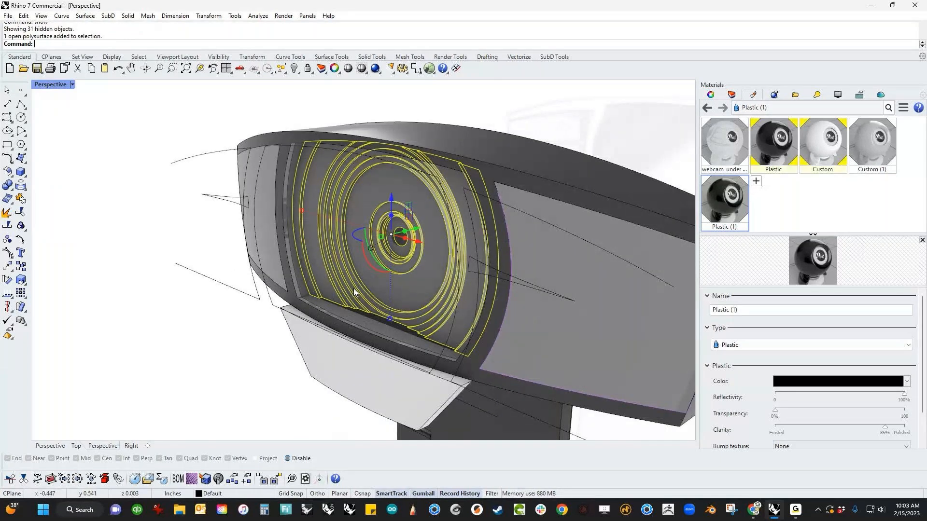
pyautogui.keyDown('shift'); pyautogui.click(514, 389); pyautogui.keyUp('shift')
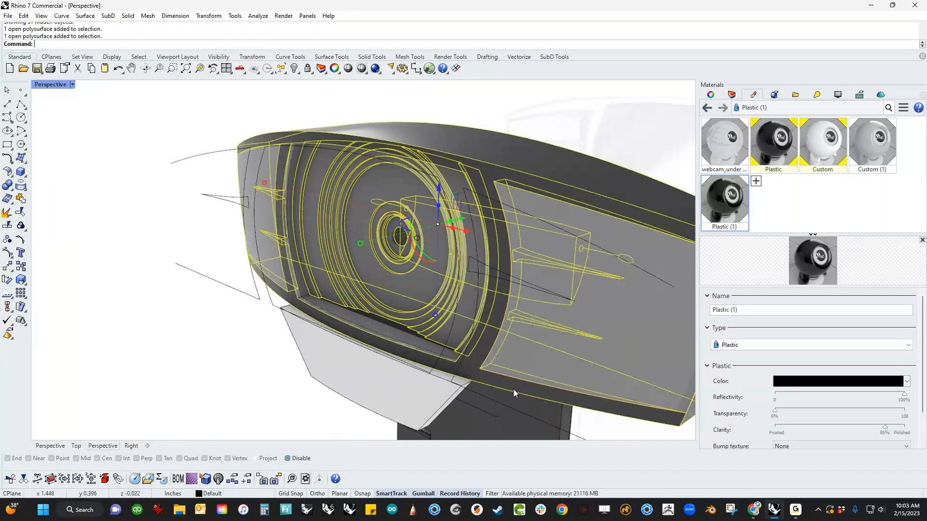
pyautogui.hotkey('ctrl', 'j')
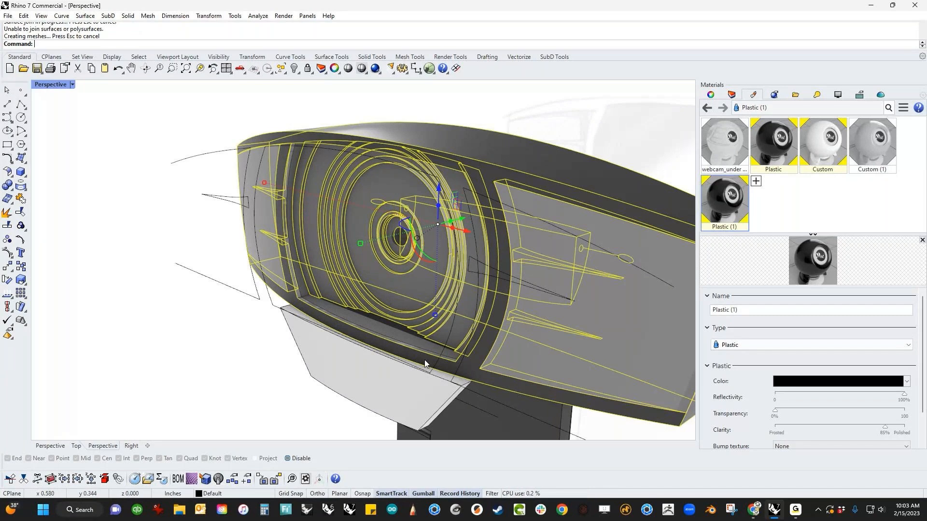
pyautogui.press('Escape')
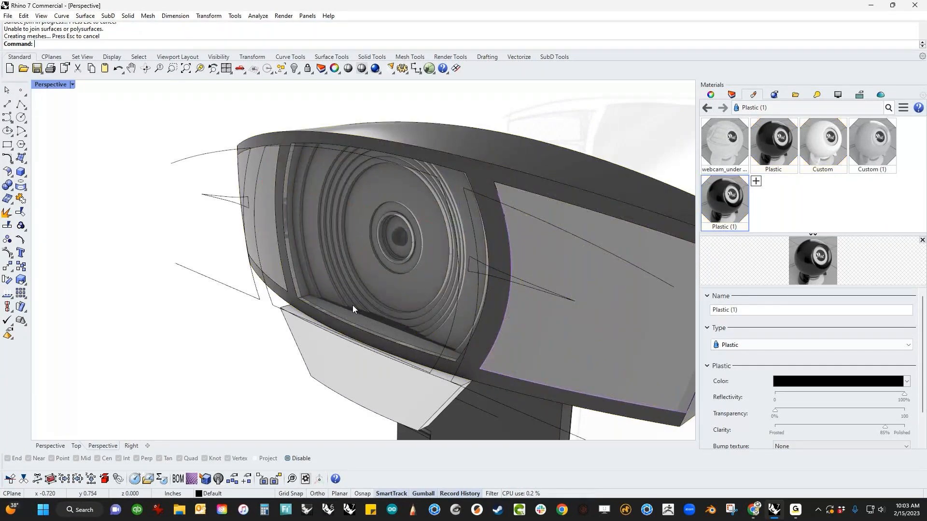
# Step: Hide the transparent cover in front of the lens
pyautogui.scroll(5, 352, 305)
pyautogui.click(309, 340)
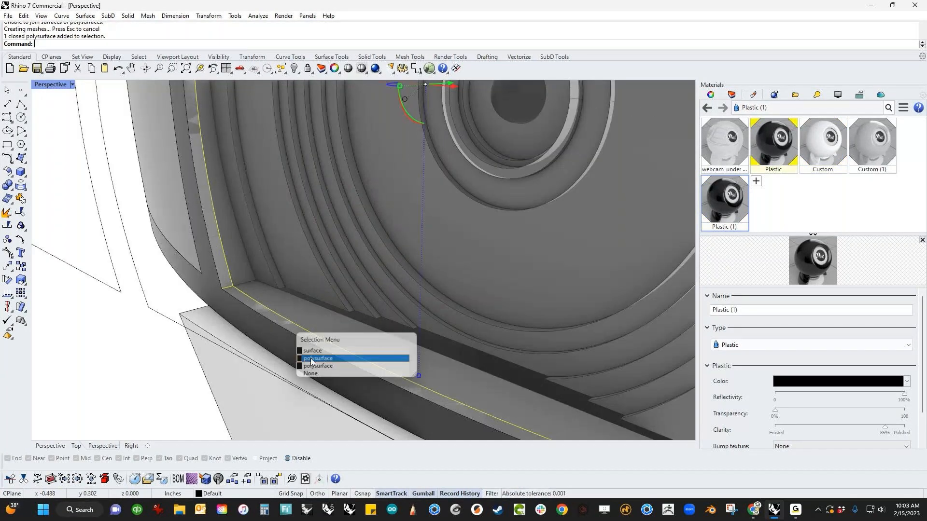
pyautogui.click(311, 359)
pyautogui.write('h')
pyautogui.press('Return')
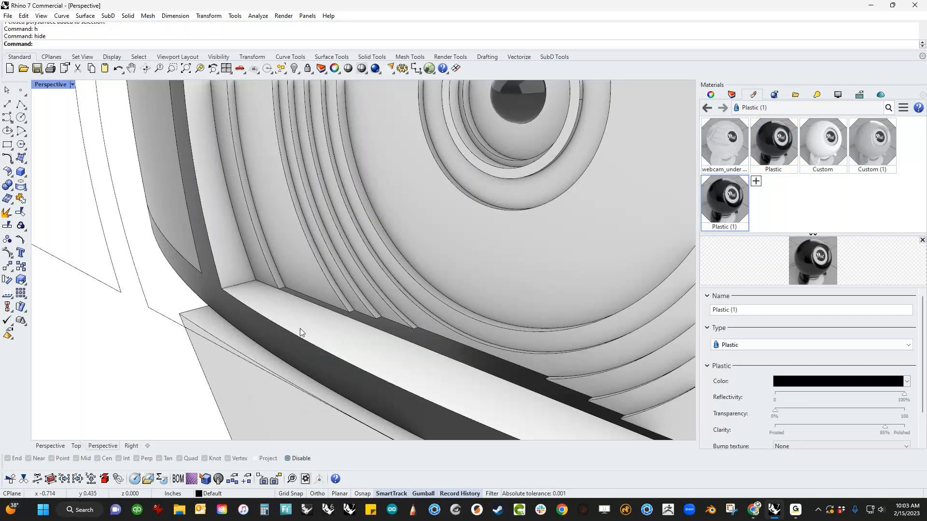
# Step: Join the lens parts and surrounding surfaces with the outer housing body
pyautogui.scroll(-5, 300, 328)
pyautogui.moveTo(187, 163); pyautogui.dragTo(491, 337)
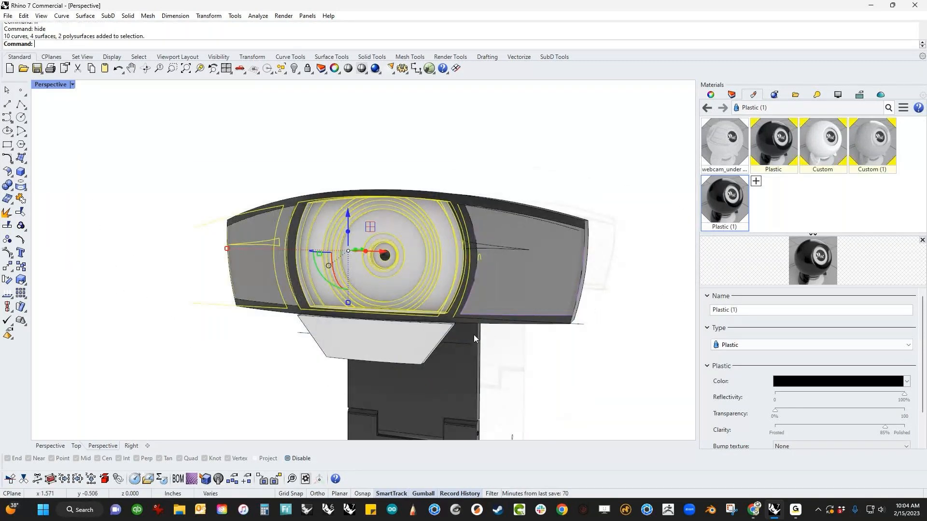
pyautogui.moveTo(473, 335); pyautogui.dragTo(384, 233, button='right')
pyautogui.keyDown('shift'); pyautogui.click(385, 233); pyautogui.keyUp('shift')
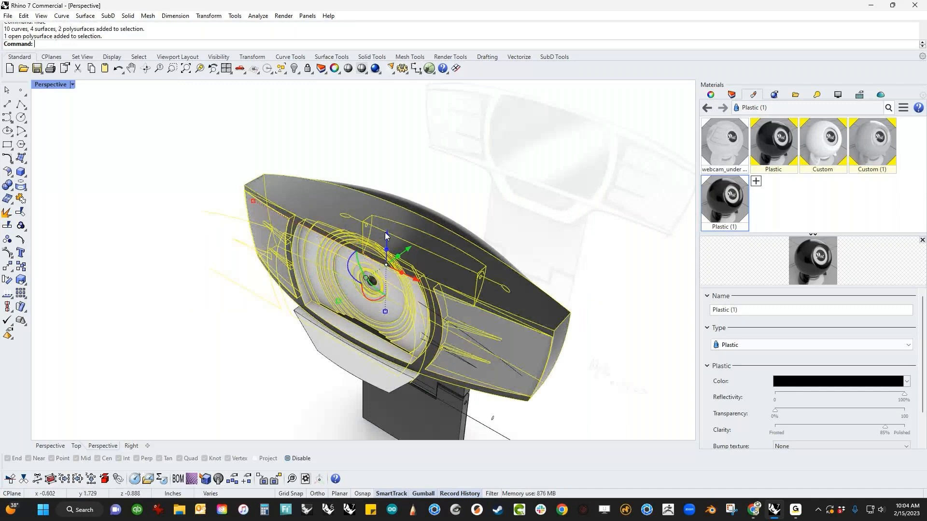
pyautogui.hotkey('ctrl', 'j')
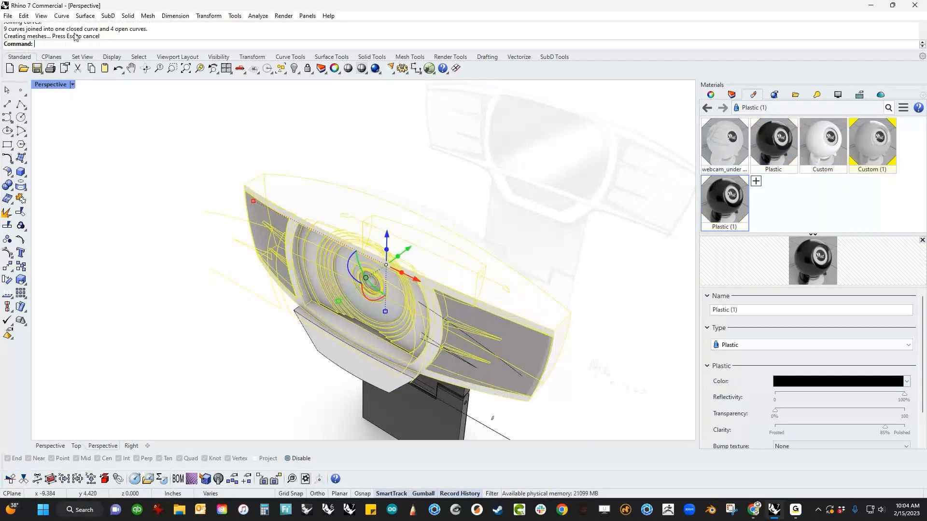
# Step: Assign the black Plastic (1) material to the joined housing and lens body, and unhide the lens cover
pyautogui.click(109, 126)
pyautogui.scroll(4, 387, 319)
pyautogui.click(399, 300)
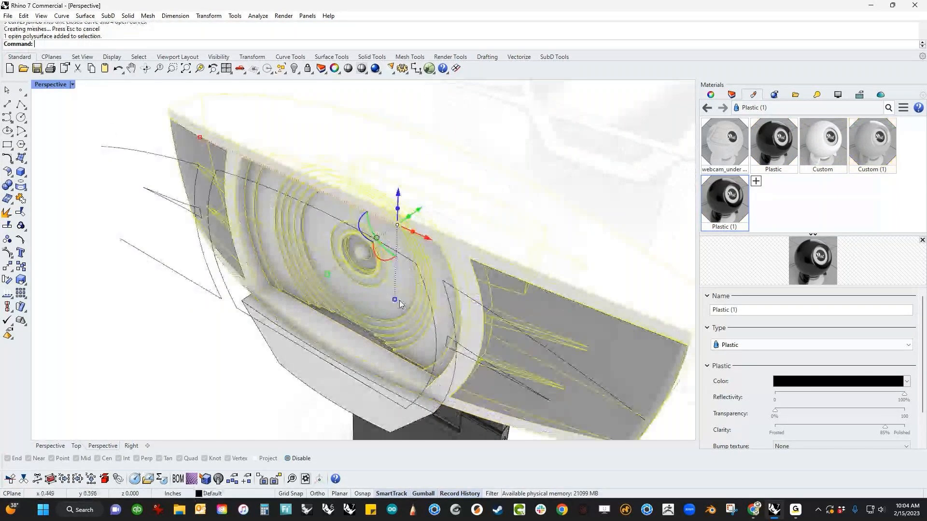
pyautogui.moveTo(396, 301); pyautogui.dragTo(399, 261, button='right')
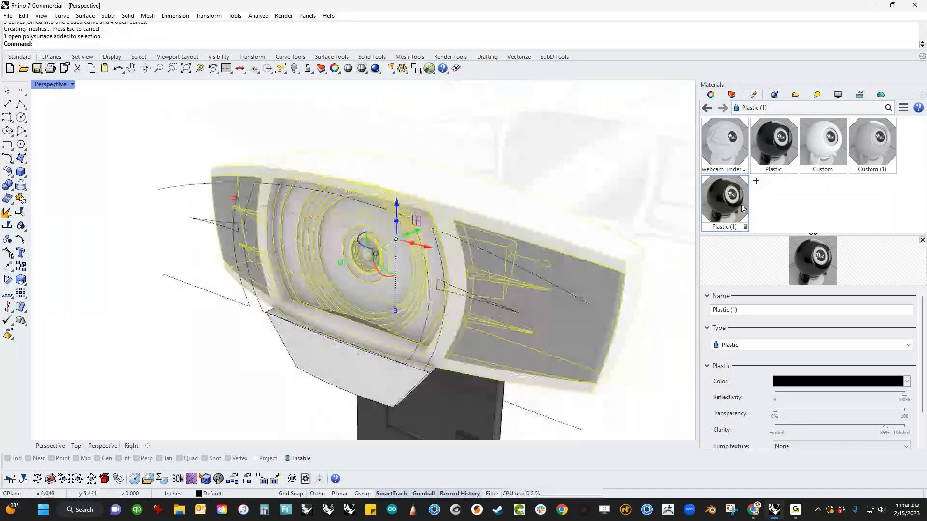
pyautogui.rightClick(722, 218)
pyautogui.click(756, 126)
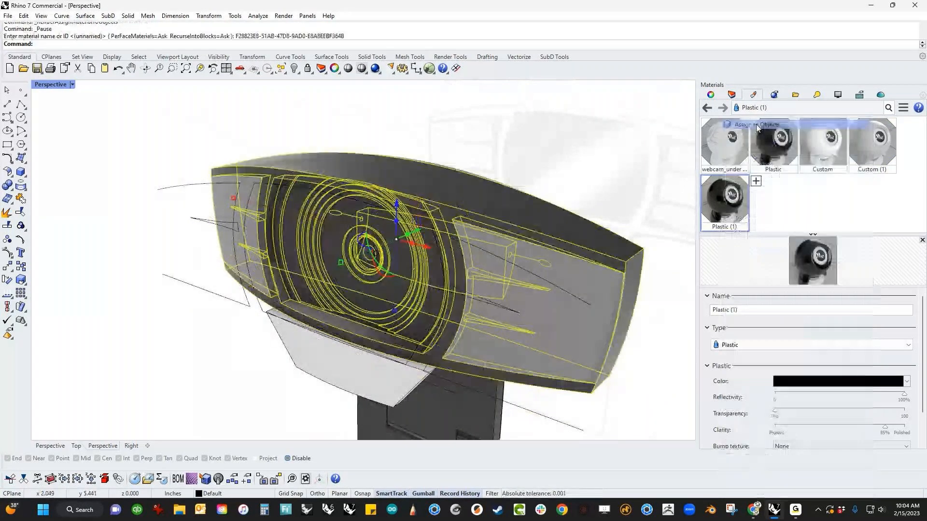
pyautogui.click(459, 147)
pyautogui.moveTo(367, 289)
pyautogui.mouseDown(button='right')
pyautogui.moveTo(389, 277)
pyautogui.moveTo(308, 267)
pyautogui.moveTo(359, 309)
pyautogui.moveTo(257, 321)
pyautogui.moveTo(291, 283)
pyautogui.moveTo(363, 365)
pyautogui.moveTo(373, 320)
pyautogui.moveTo(363, 293)
pyautogui.mouseUp(button='right')
pyautogui.write('v')
pyautogui.press('Return')
# Step: Isolate the white trapezoidal block below the lens and show it in wireframe in the Front view
pyautogui.click(328, 323)
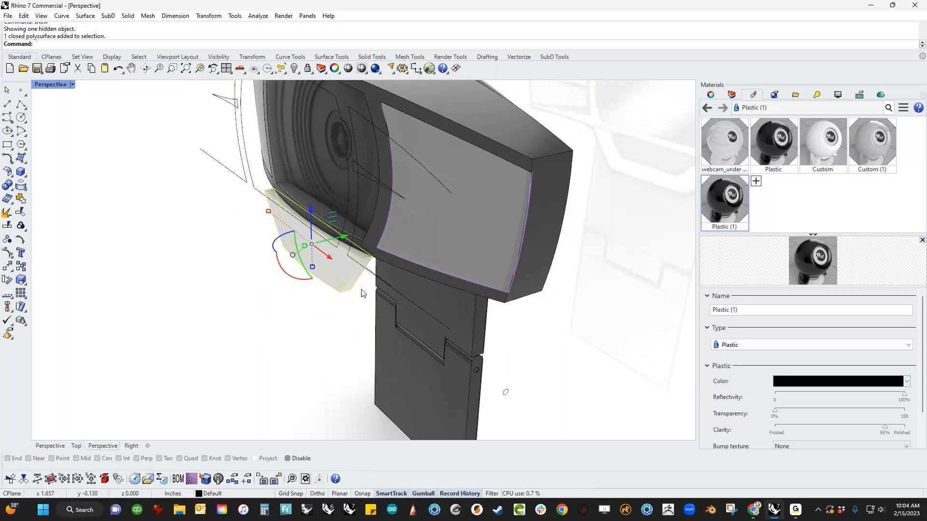
pyautogui.hotkey('ctrl', 'i')
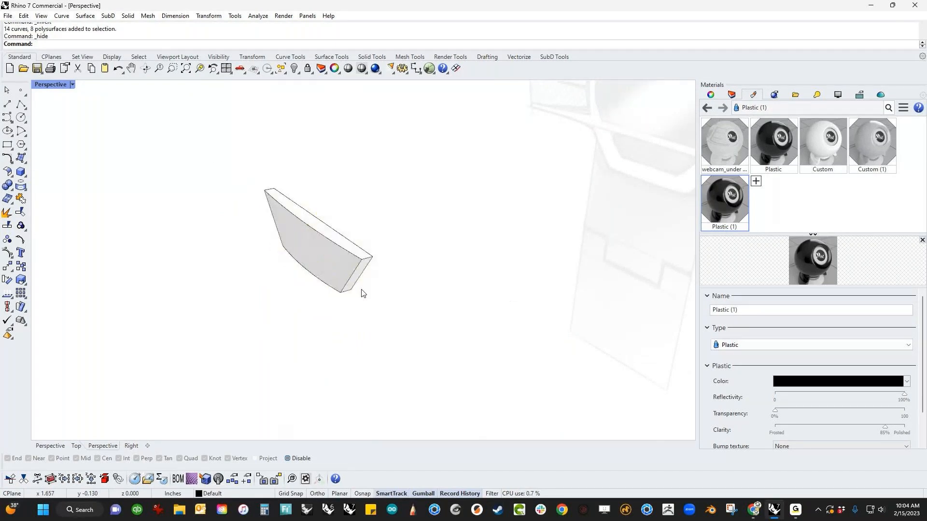
pyautogui.hotkey('ctrl', 'F2')
pyautogui.scroll(4, 377, 276)
pyautogui.middleClick(377, 276)
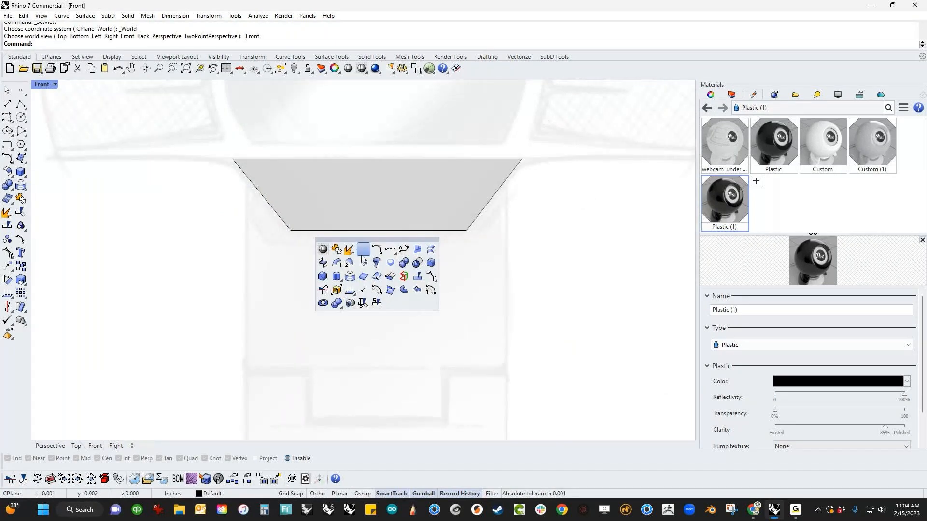
pyautogui.click(323, 249)
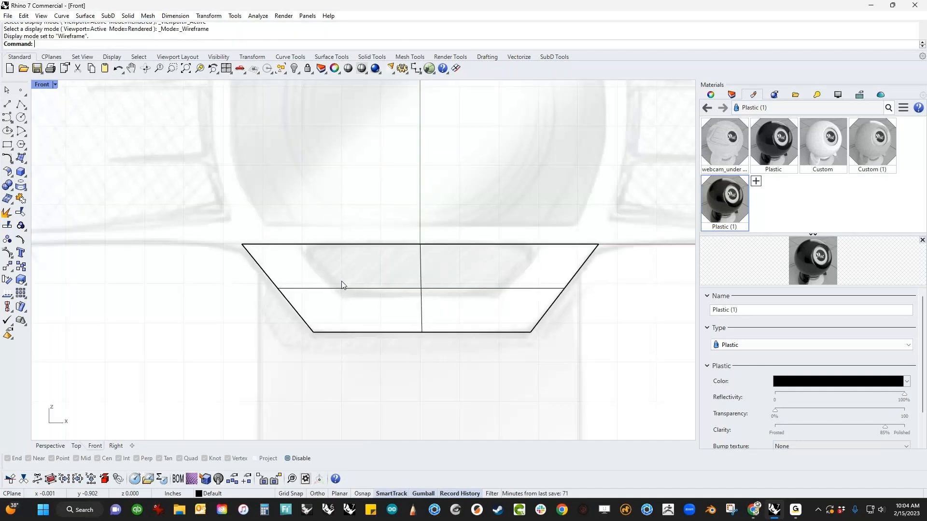
pyautogui.scroll(2, 457, 297)
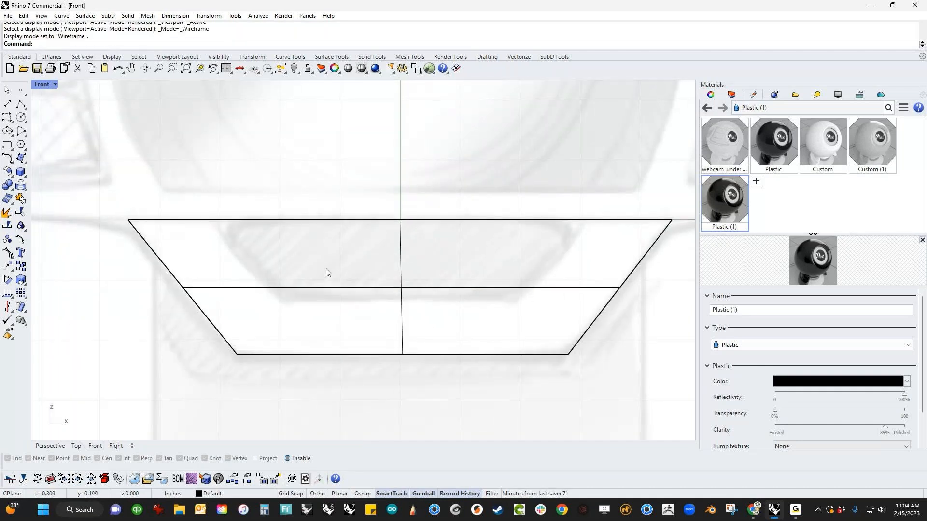
# Step: Draw a polyline over the sketched inner trapezoid's first half: a slanted side about 0.5 in long and half the bottom edge, ending near the centerline
pyautogui.click(5, 118)
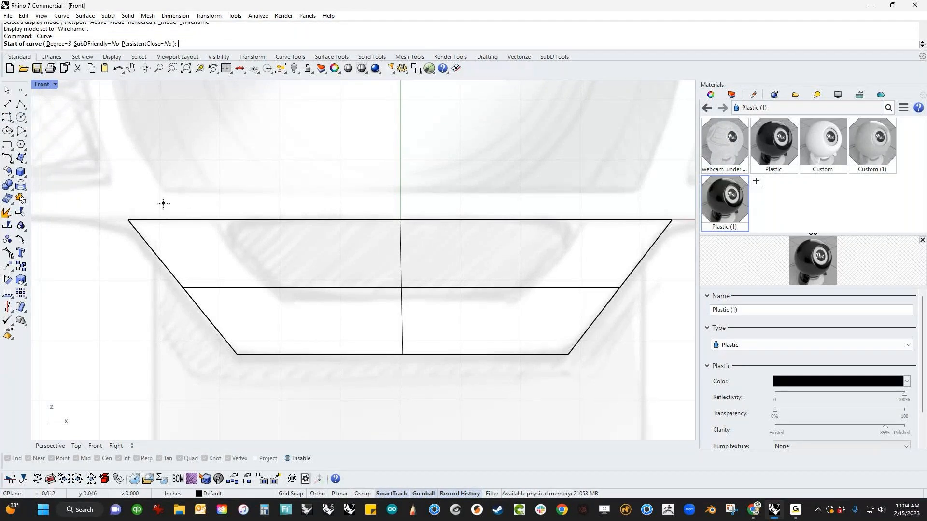
pyautogui.click(21, 104)
pyautogui.click(204, 214)
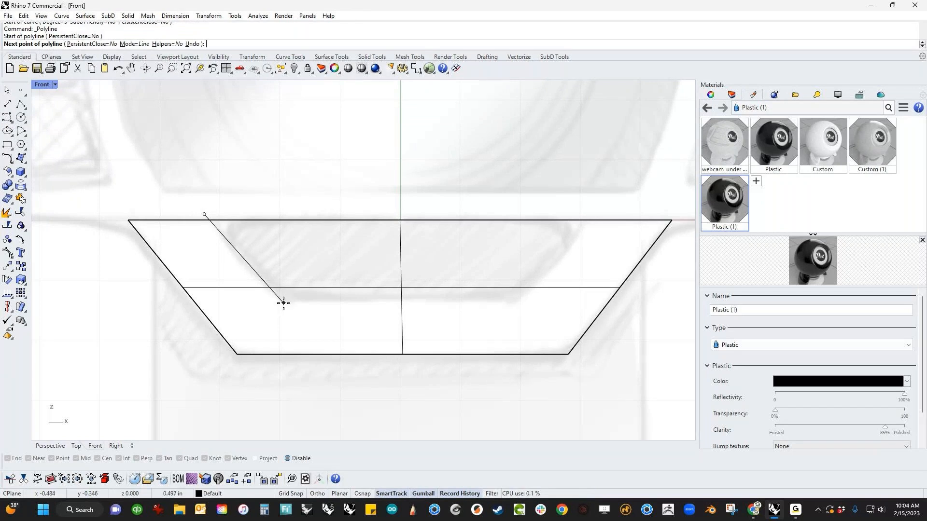
pyautogui.click(283, 302)
pyautogui.click(396, 303)
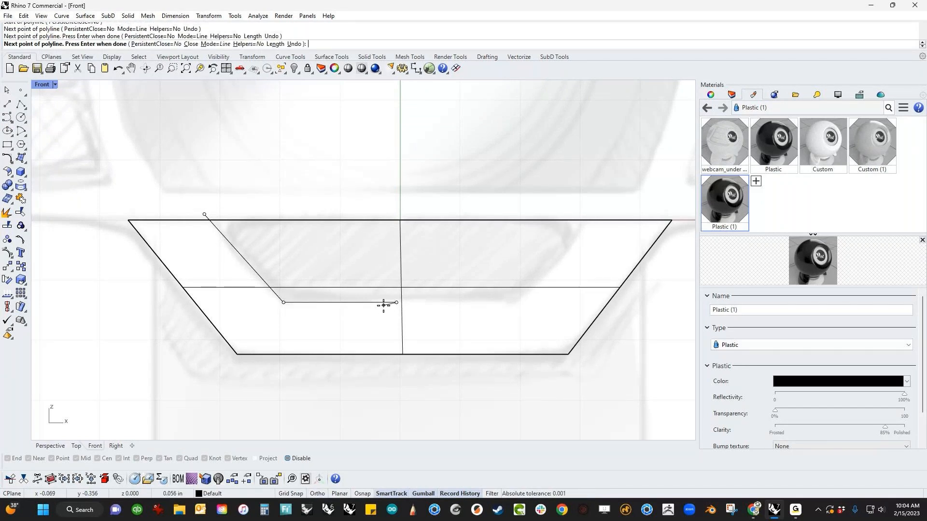
pyautogui.press('Return')
# Step: Mirror the polyline across a vertical plane through its inner endpoint and join both halves into one curve
pyautogui.click(383, 303)
pyautogui.write('M')
pyautogui.press('Return')
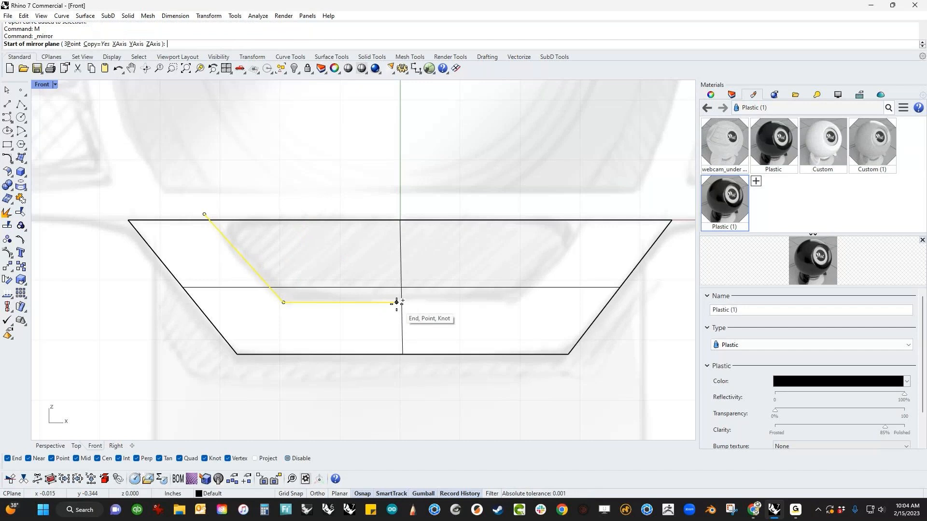
pyautogui.click(396, 302)
pyautogui.click(396, 285)
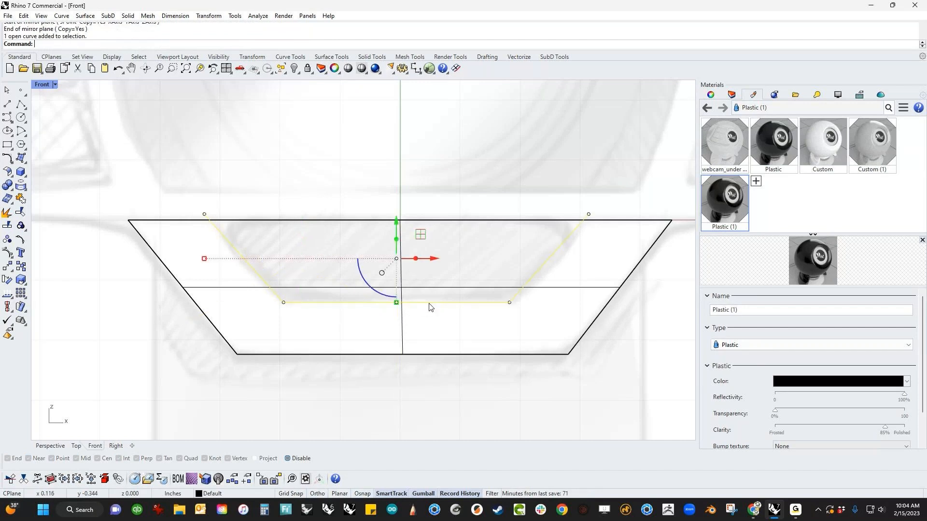
pyautogui.write('j')
pyautogui.press('Return')
# Step: Center the joined curve on the block's vertical axis and widen it slightly
pyautogui.moveTo(433, 259); pyautogui.dragTo(400, 221)
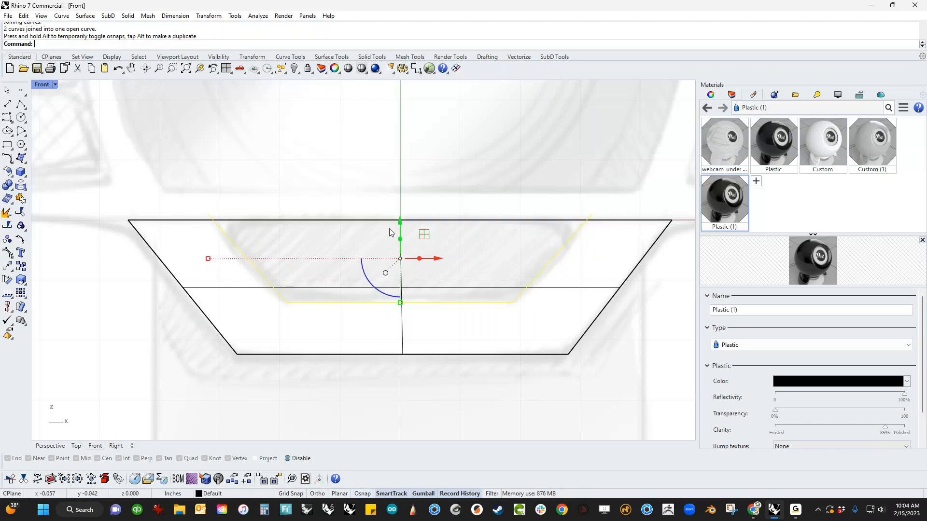
pyautogui.moveTo(207, 259); pyautogui.dragTo(199, 259)
pyautogui.click(277, 190)
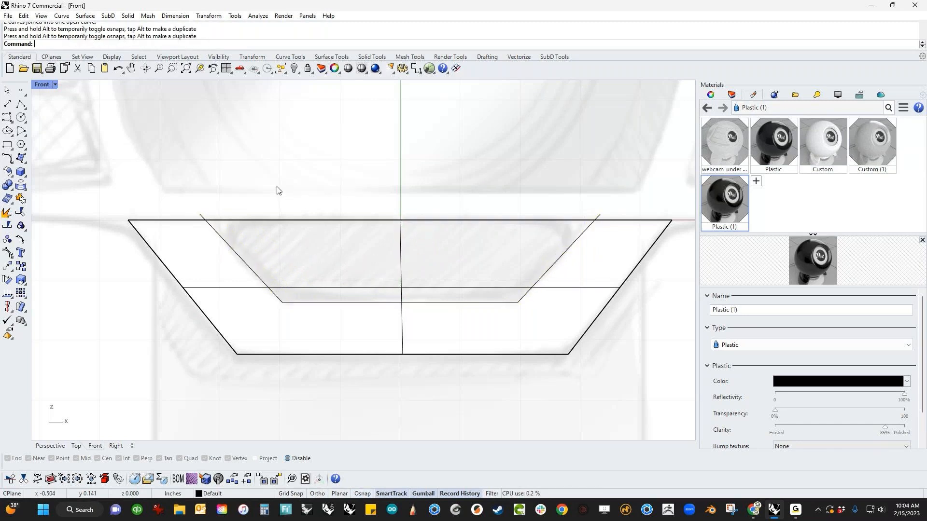
# Step: Wire-cut completely through the block with the joined curve, removing the inner trapezoid and keeping the outer U-shaped bracket
pyautogui.write('WireCut')
pyautogui.press('Return')
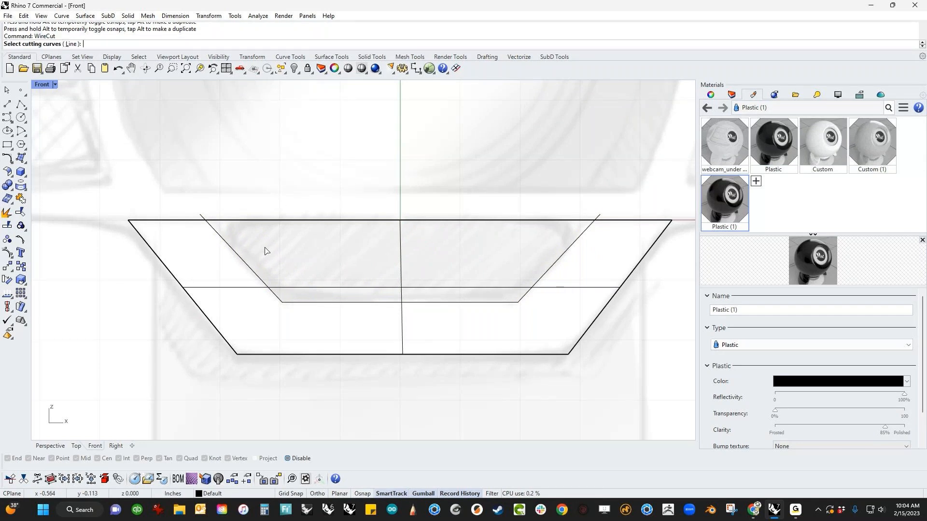
pyautogui.click(243, 260)
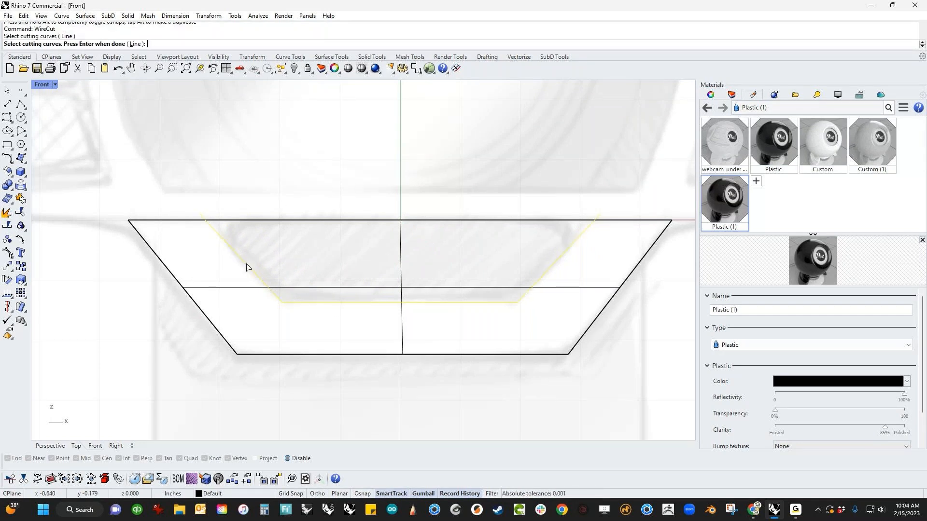
pyautogui.press('Return')
pyautogui.click(337, 289)
pyautogui.press('Return')
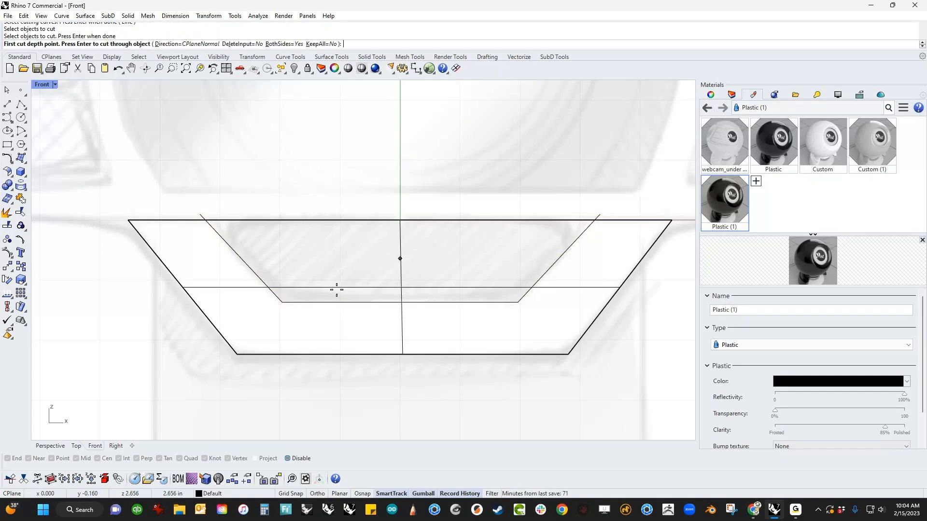
pyautogui.press('Return')
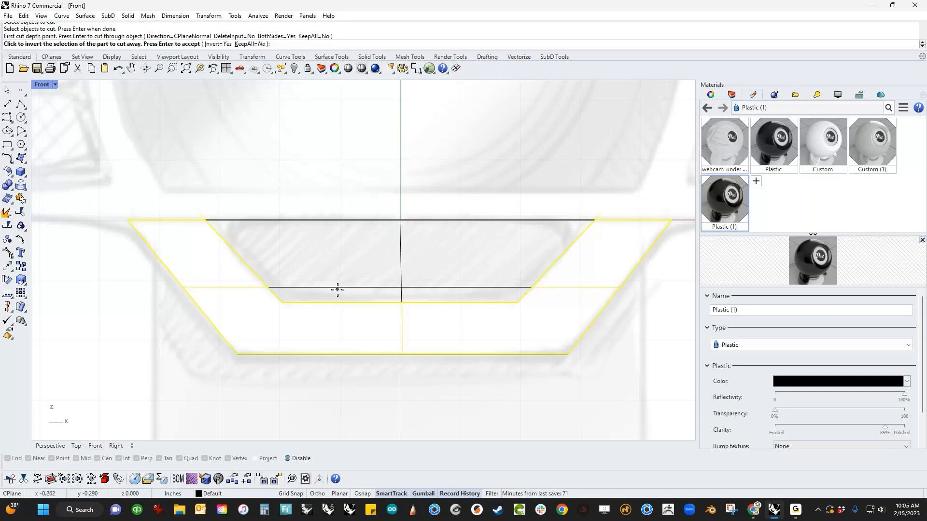
pyautogui.click(300, 194)
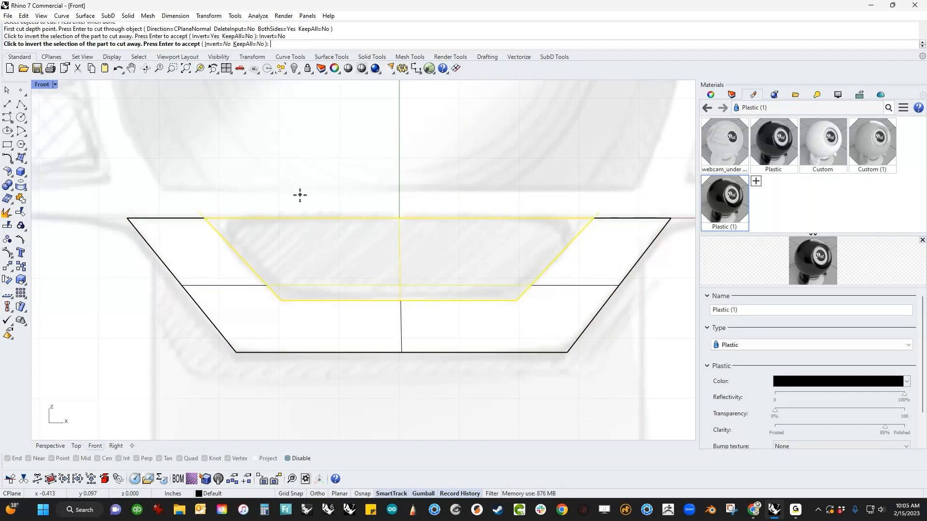
pyautogui.press('Return')
pyautogui.moveTo(369, 218); pyautogui.dragTo(354, 254, button='right')
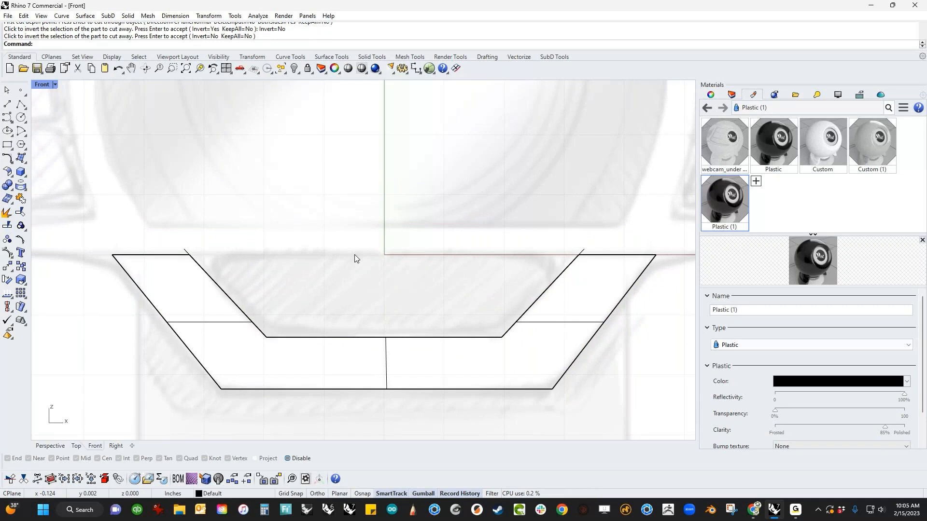
# Step: Show all hidden parts shaded in the Perspective view and inspect where the bracket's arm meets the housing
pyautogui.hotkey('ctrl', 'F4')
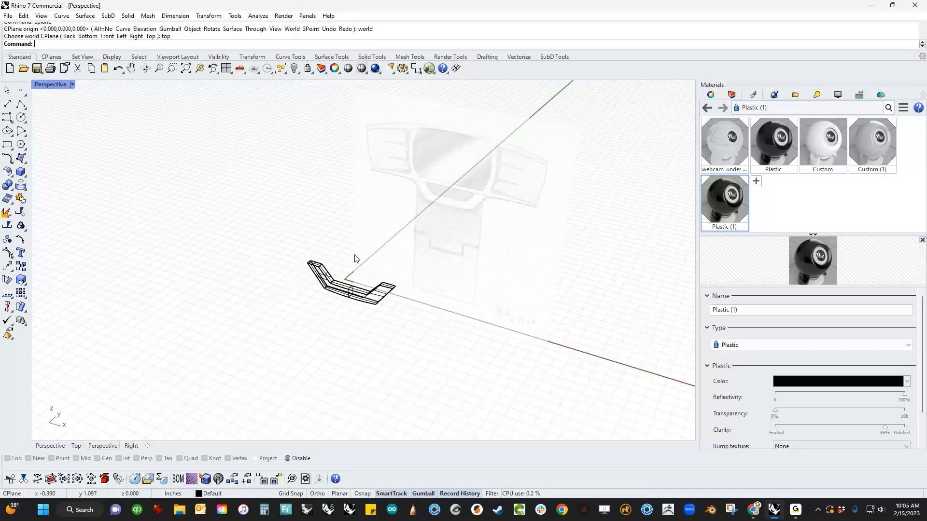
pyautogui.hotkey('ctrl', 'alt', 'h')
pyautogui.hotkey('ctrl', 'alt', 's')
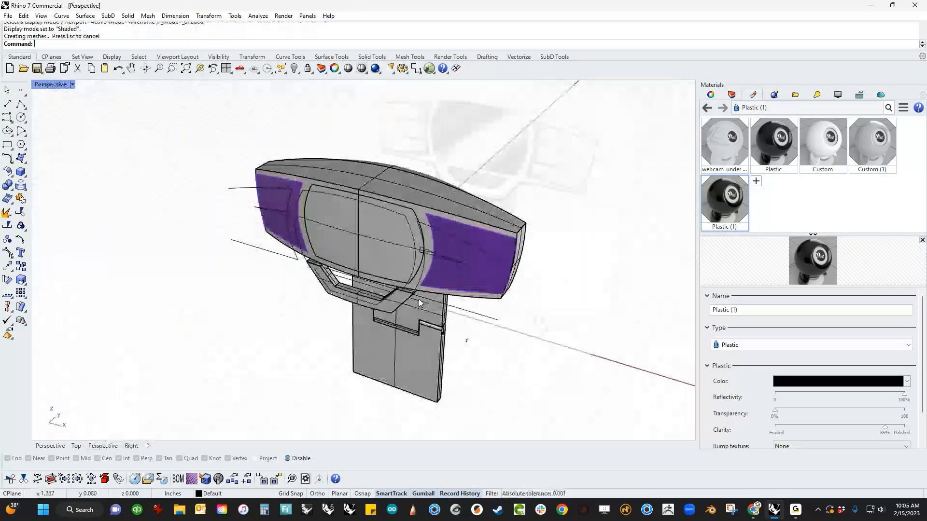
pyautogui.scroll(8, 367, 282)
pyautogui.moveTo(367, 282)
pyautogui.mouseDown(button='right')
pyautogui.moveTo(389, 341)
pyautogui.moveTo(340, 313)
pyautogui.moveTo(343, 300)
pyautogui.moveTo(324, 296)
pyautogui.moveTo(341, 314)
pyautogui.moveTo(324, 321)
pyautogui.mouseUp(button='right')
pyautogui.scroll(5, 324, 322)
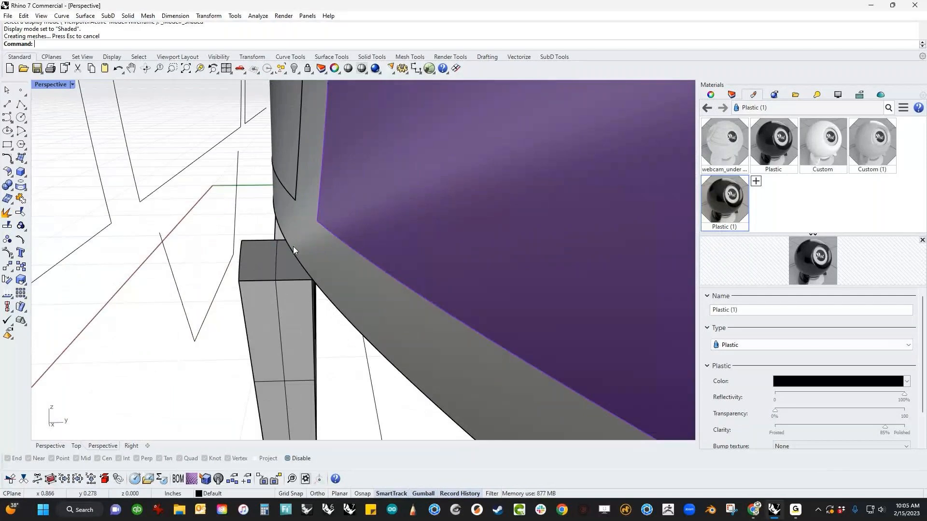
pyautogui.moveTo(299, 276); pyautogui.dragTo(305, 303, button='right')
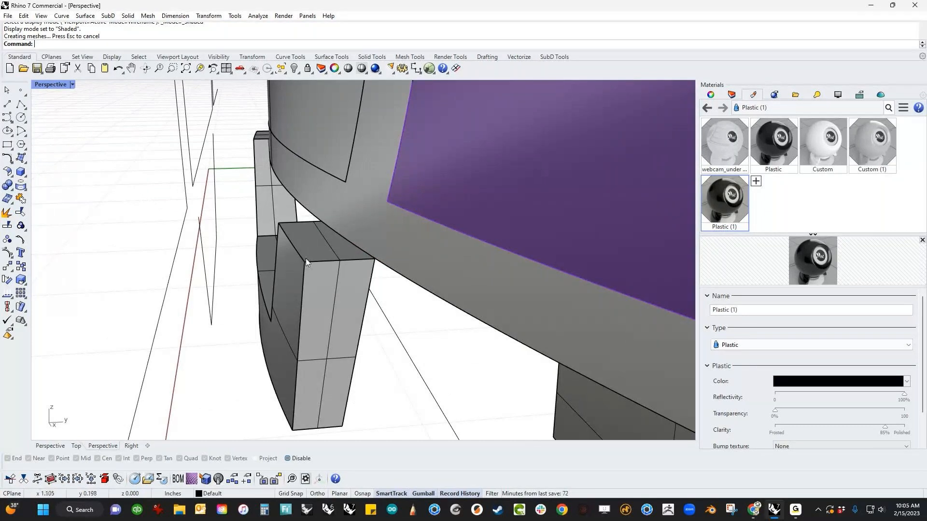
pyautogui.moveTo(336, 271); pyautogui.dragTo(348, 265, button='right')
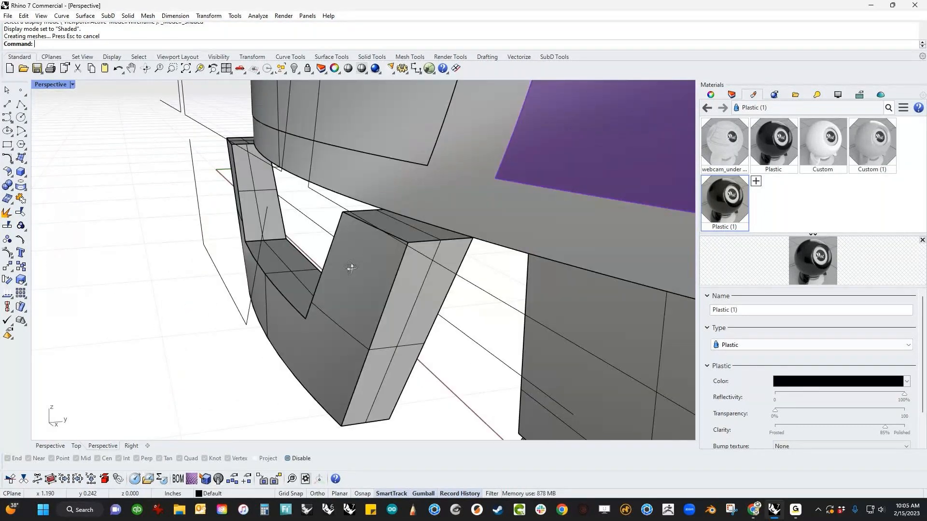
pyautogui.keyDown('ctrl'); pyautogui.keyDown('shift'); pyautogui.click(432, 225); pyautogui.keyUp('shift'); pyautogui.keyUp('ctrl')
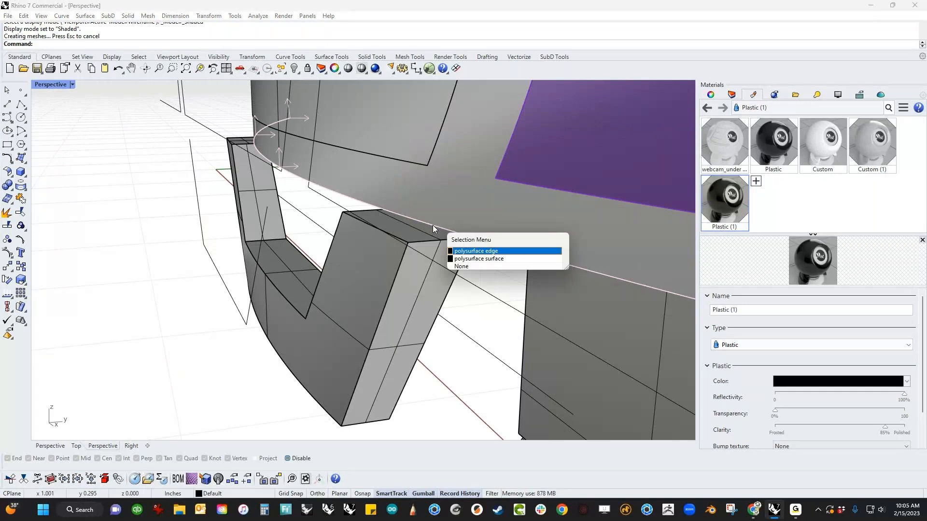
pyautogui.press('Return')
pyautogui.click(368, 278)
pyautogui.middleClick(369, 279)
pyautogui.click(427, 399)
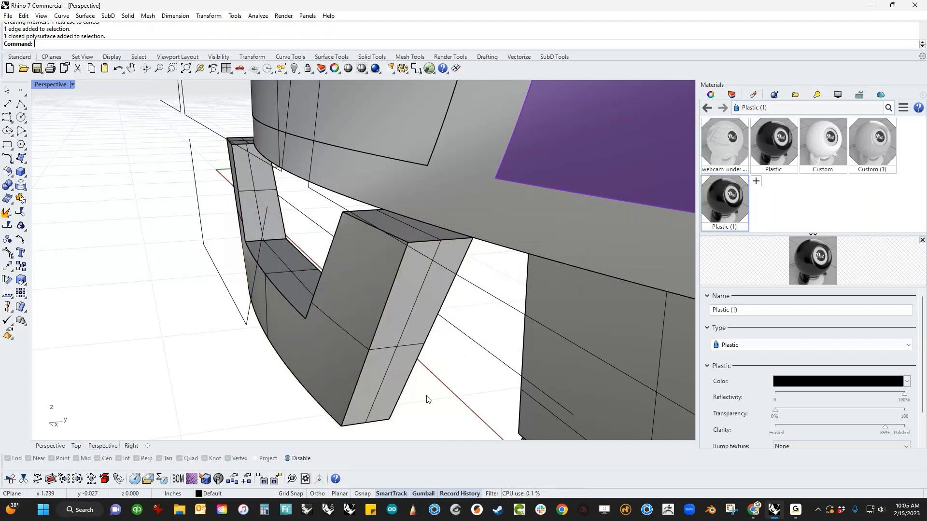
# Step: Extract the front faces of the bracket and the housing, and hide everything except these two surfaces
pyautogui.rightClick(413, 399)
pyautogui.click(386, 302)
pyautogui.click(436, 198)
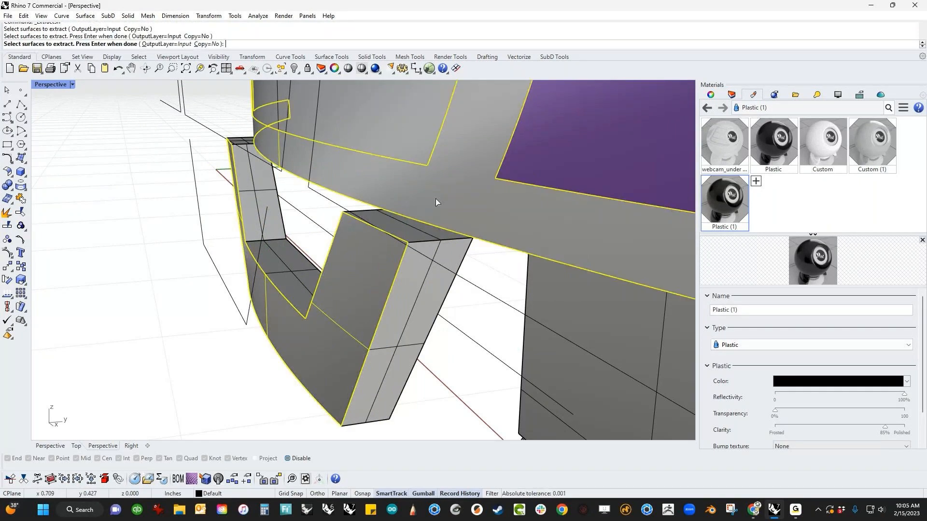
pyautogui.rightClick(425, 276)
pyautogui.write('i')
pyautogui.press('Return')
pyautogui.moveTo(425, 276); pyautogui.dragTo(446, 289, button='right')
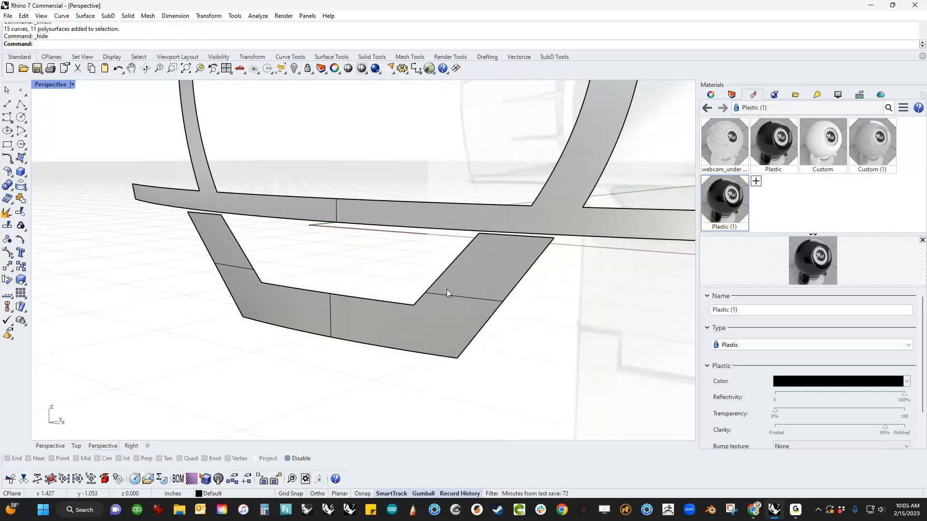
# Step: In the Front view, split the housing face's lower edge at the outer and inner top corners of one bracket arm
pyautogui.write('f')
pyautogui.press('Return')
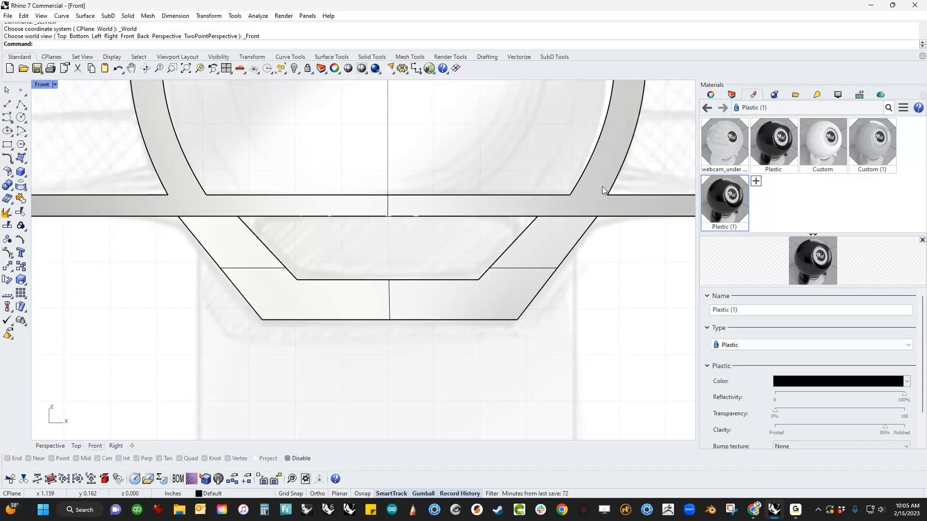
pyautogui.scroll(3, 602, 186)
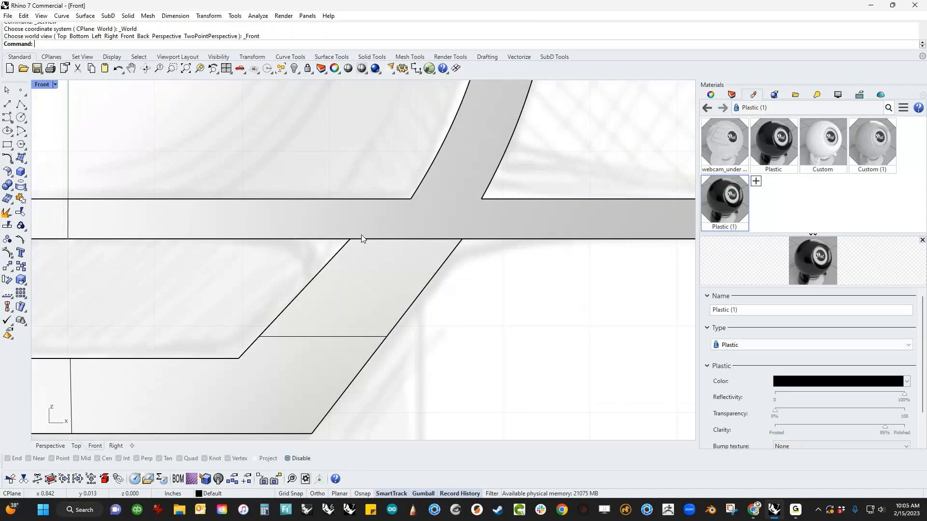
pyautogui.click(9, 296)
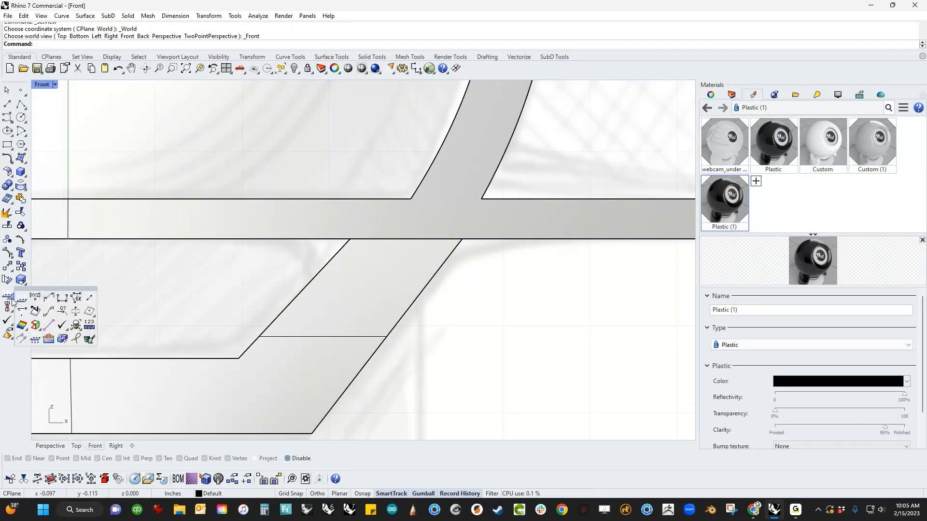
pyautogui.click(40, 332)
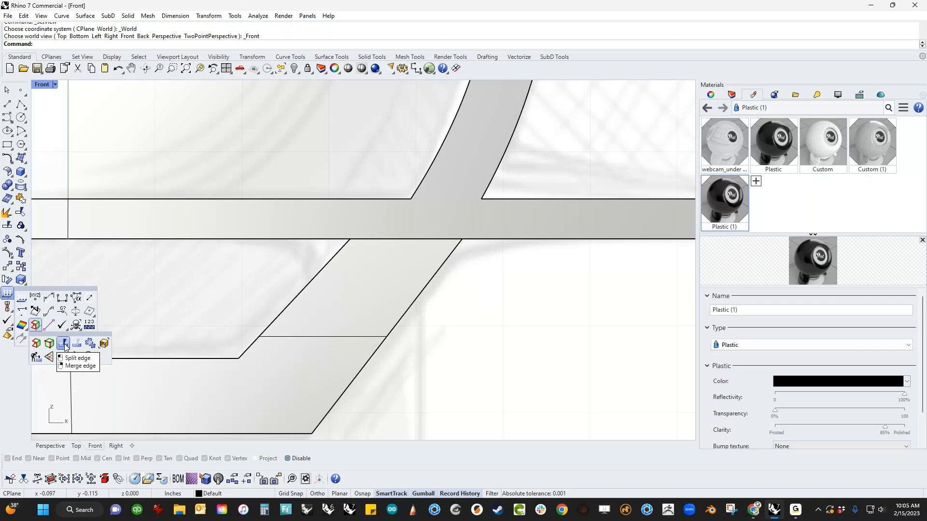
pyautogui.middleClick(451, 341)
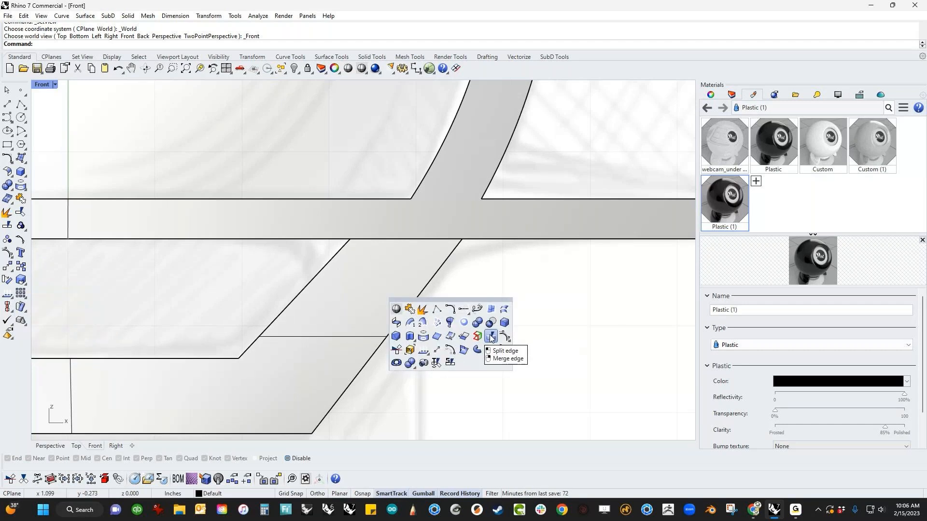
pyautogui.click(491, 338)
pyautogui.click(506, 239)
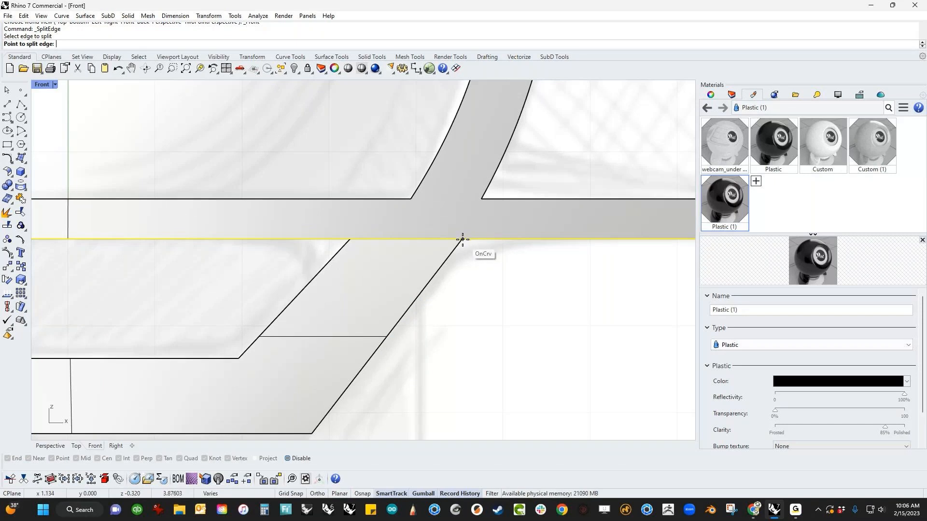
pyautogui.scroll(3, 462, 240)
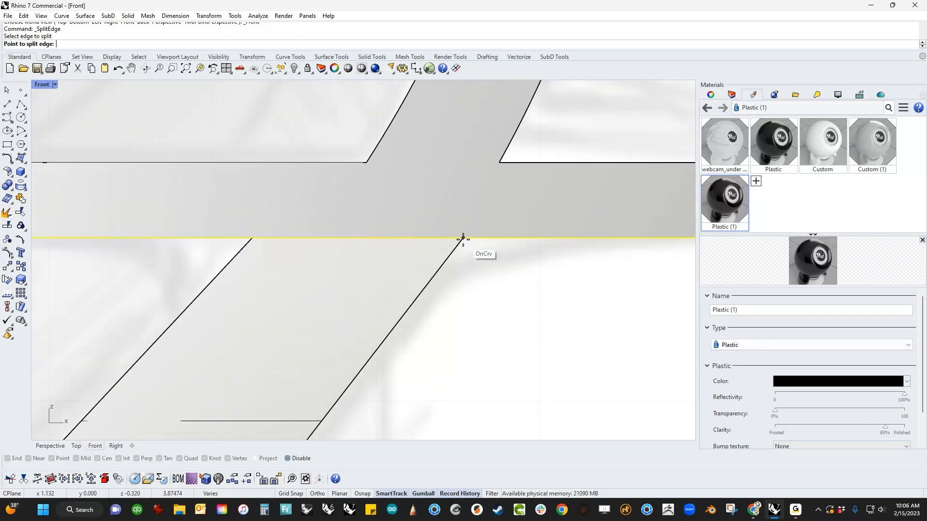
pyautogui.click(462, 240)
pyautogui.click(252, 239)
pyautogui.press('Return')
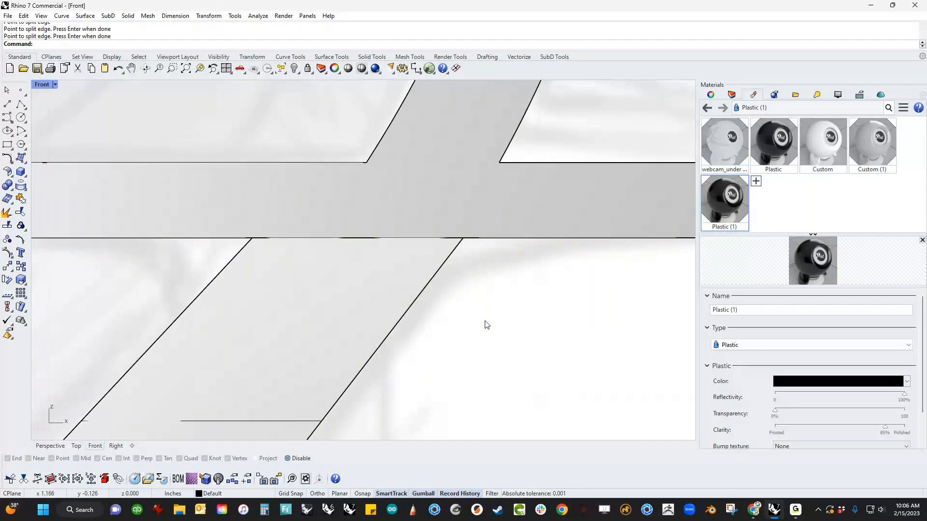
# Step: Show the housing face's naked edges in Perspective and check the split segment above the bracket arm
pyautogui.hotkey('ctrl', 'F4')
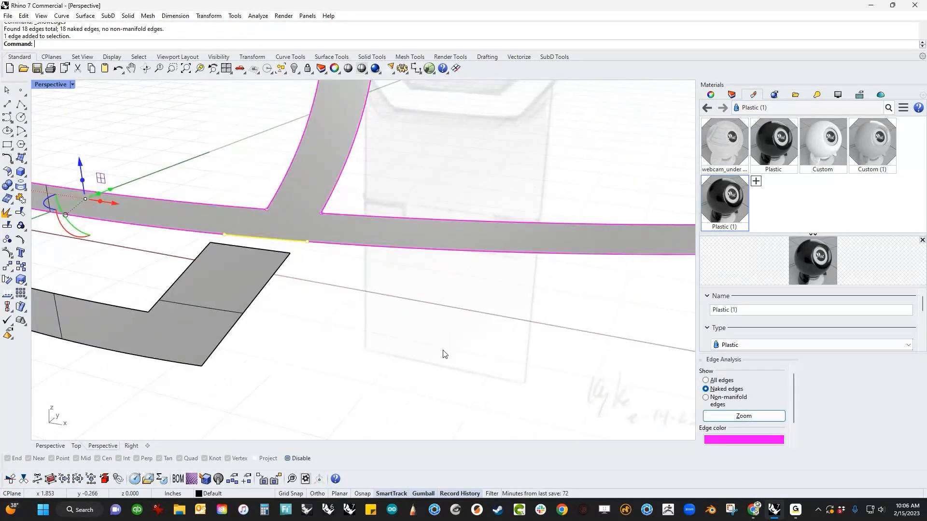
pyautogui.click(326, 322)
pyautogui.scroll(-4, 325, 312)
pyautogui.keyDown('shift'); pyautogui.moveTo(325, 312); pyautogui.dragTo(391, 304, button='right'); pyautogui.keyUp('shift')
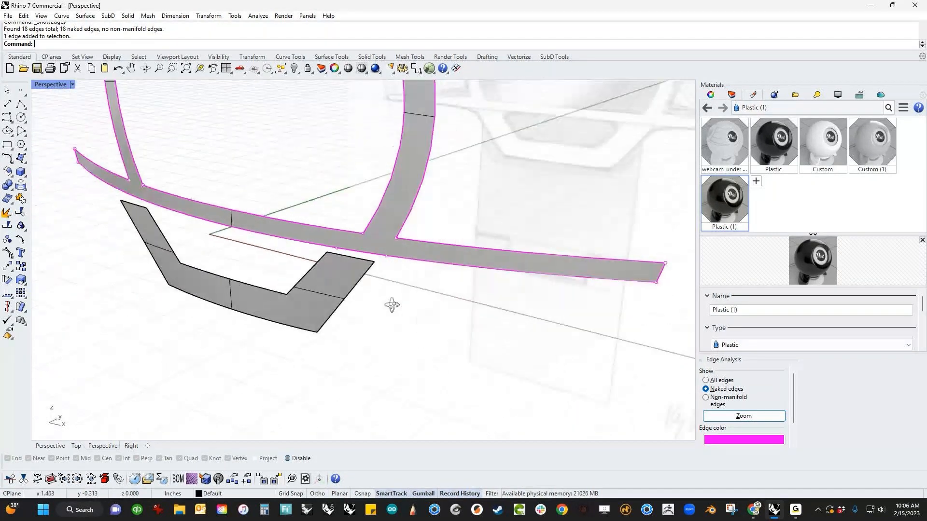
pyautogui.scroll(3, 345, 277)
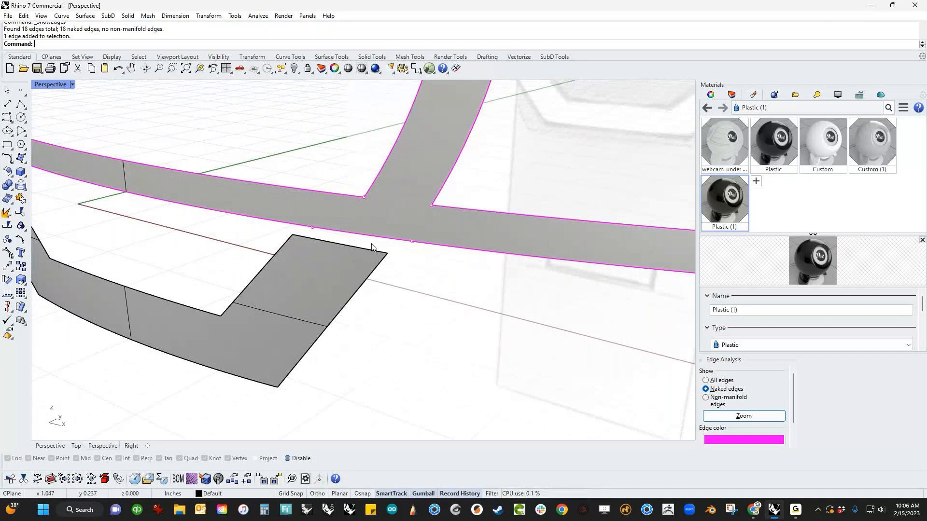
# Step: In the Front view, draw a straight horizontal curve across the bracket arm, slightly above its horizontal isocurve
pyautogui.hotkey('ctrl', 'F2')
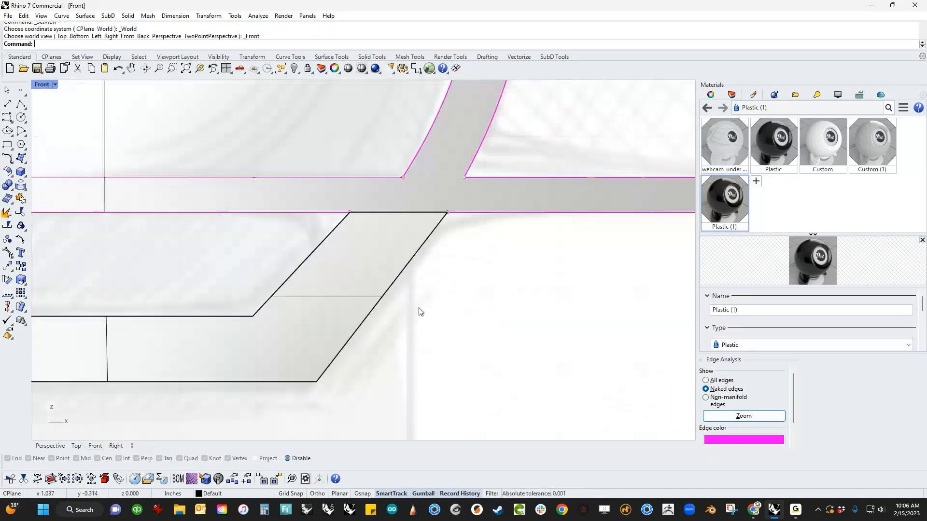
pyautogui.middleClick(420, 312)
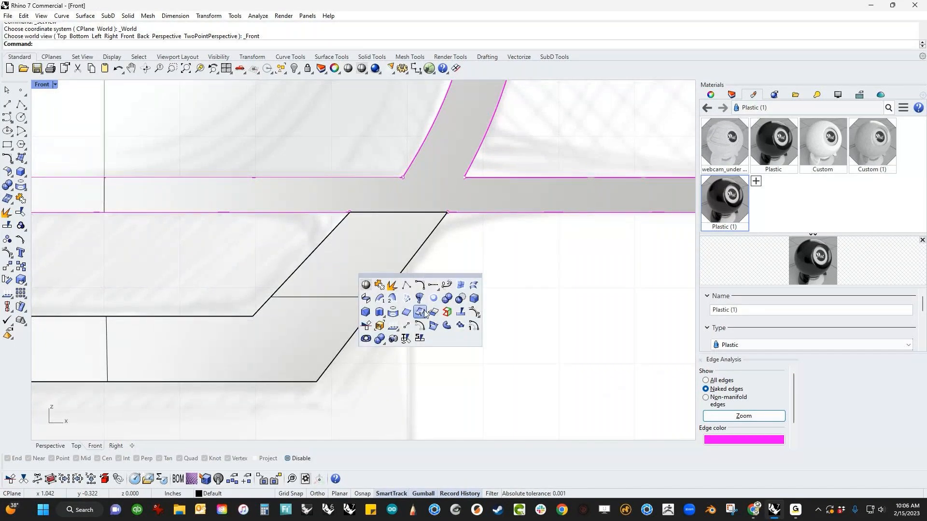
pyautogui.click(7, 103)
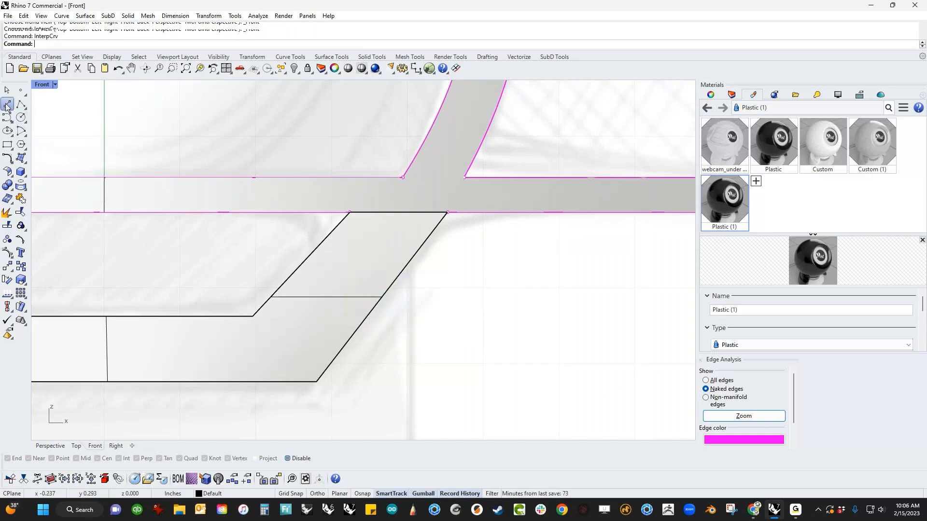
pyautogui.keyDown('shift'); pyautogui.click(430, 298); pyautogui.keyUp('shift')
pyautogui.rightClick(431, 301)
pyautogui.click(409, 276)
# Step: Trim away the bracket arm's upper part with the horizontal curve and delete the cutting curve
pyautogui.hotkey('ctrl', 't')
pyautogui.click(384, 255)
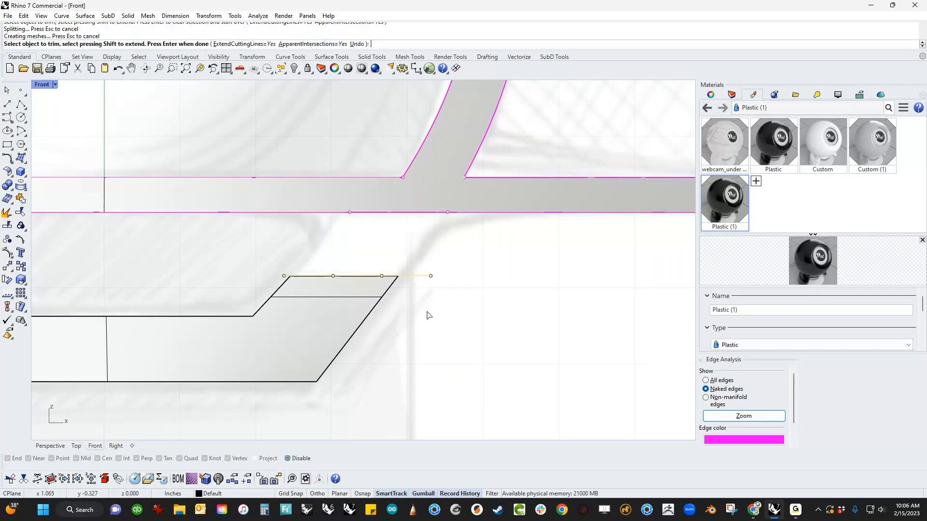
pyautogui.rightClick(426, 311)
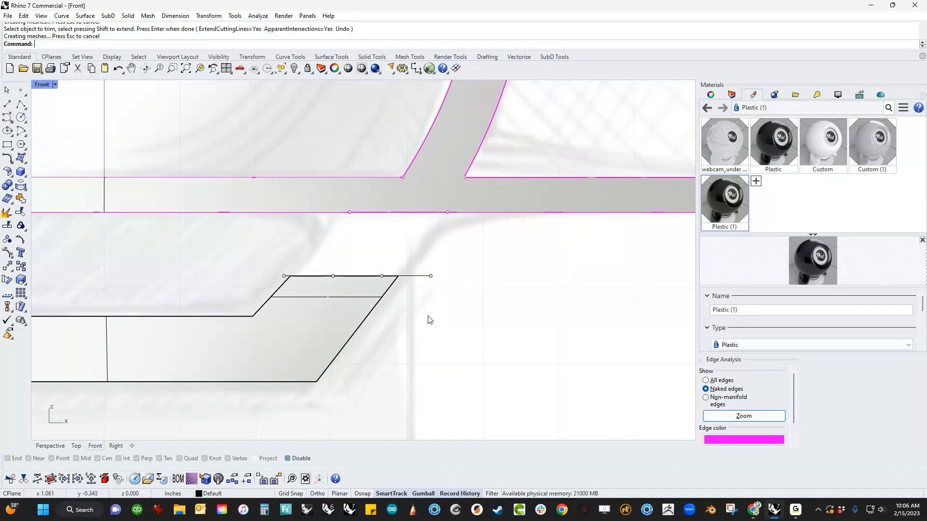
pyautogui.click(422, 276)
pyautogui.rightClick(419, 285)
pyautogui.press('Delete')
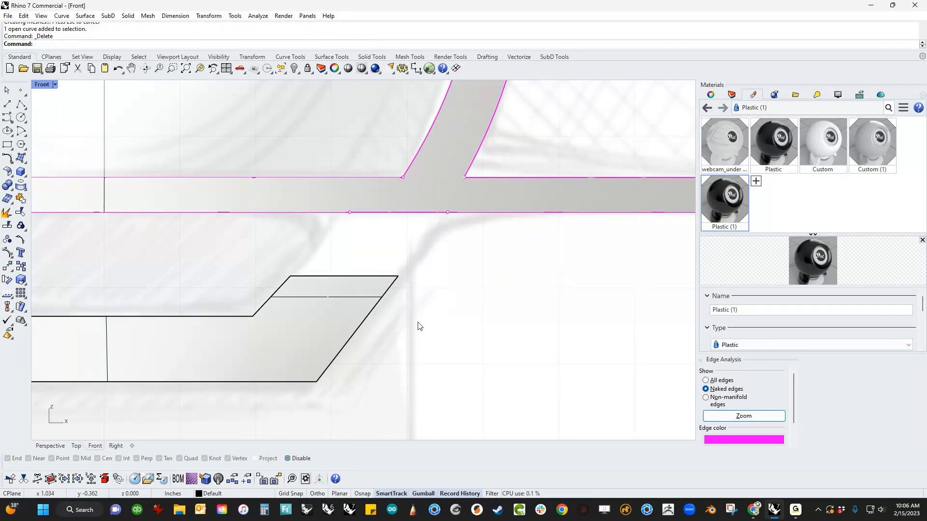
# Step: In the Perspective view, start a surface blend between the bracket arm's trimmed top edge and the housing's split edge segment above it
pyautogui.hotkey('ctrl', 'F4')
pyautogui.scroll(4, 384, 303)
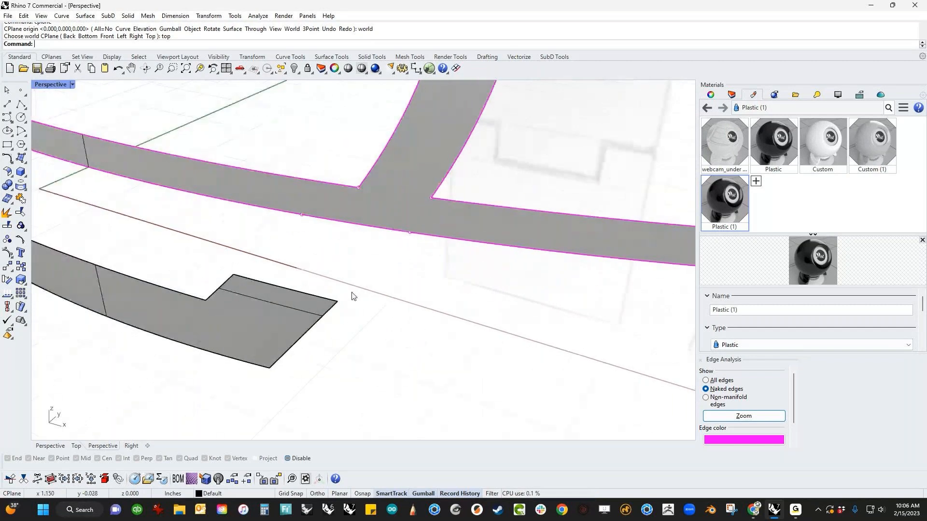
pyautogui.keyDown('shift'); pyautogui.moveTo(352, 297); pyautogui.dragTo(416, 300, button='right'); pyautogui.keyUp('shift')
pyautogui.middleClick(462, 292)
pyautogui.click(407, 277)
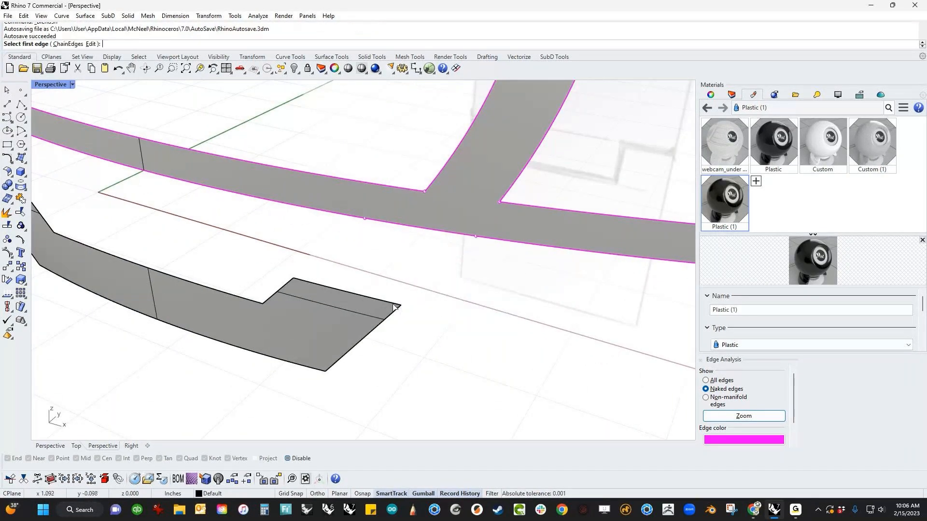
pyautogui.click(395, 307)
pyautogui.click(464, 240)
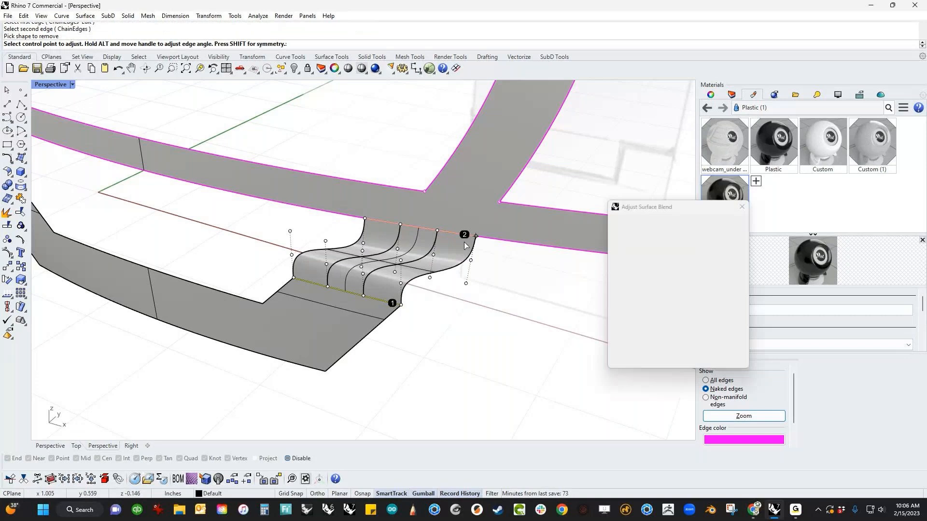
# Step: Set the blend's continuity to Tangency at both edges and turn off interior shapes
pyautogui.moveTo(486, 296); pyautogui.dragTo(599, 271, button='right')
pyautogui.click(655, 273)
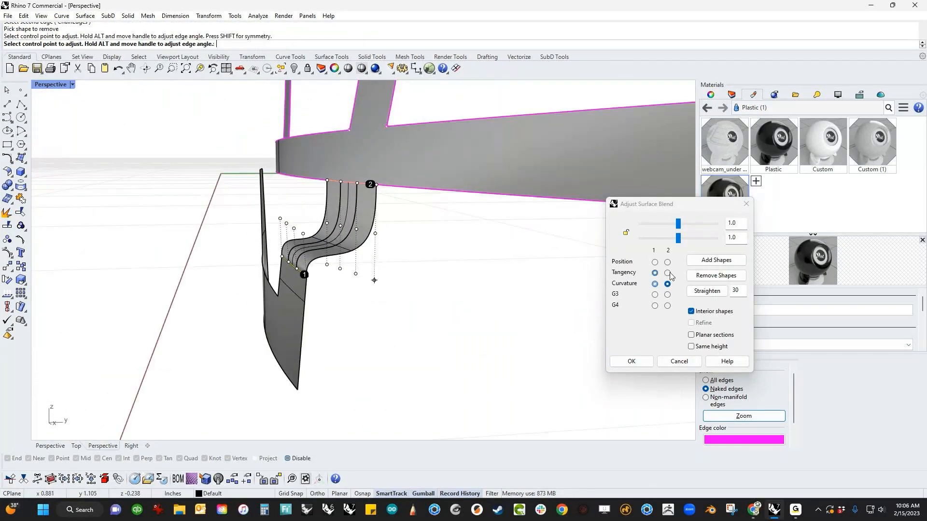
pyautogui.click(667, 273)
pyautogui.moveTo(475, 302); pyautogui.dragTo(522, 313, button='right')
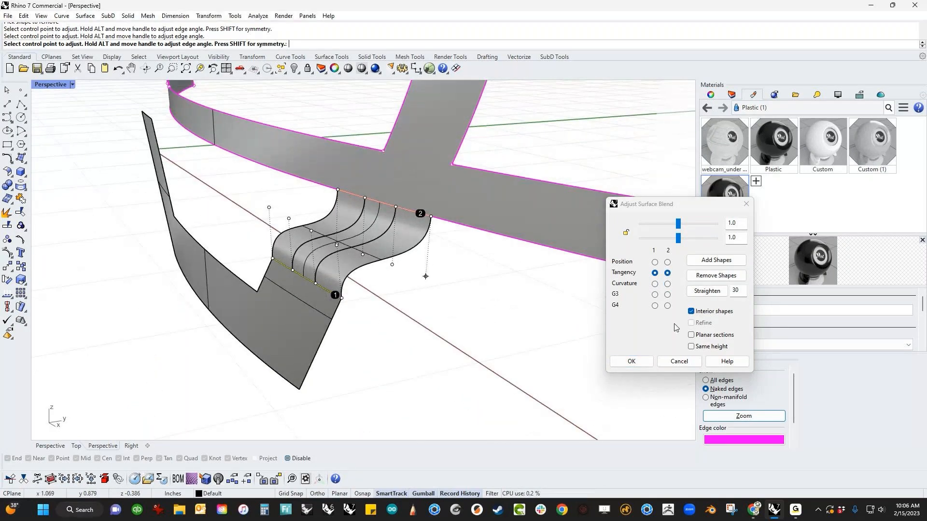
pyautogui.click(691, 312)
# Step: In the Front view, realign the blend's four edge handles so both sides run straight from the bracket arm to the housing
pyautogui.moveTo(573, 325); pyautogui.dragTo(485, 334, button='right')
pyautogui.hotkey('ctrl', 'F2')
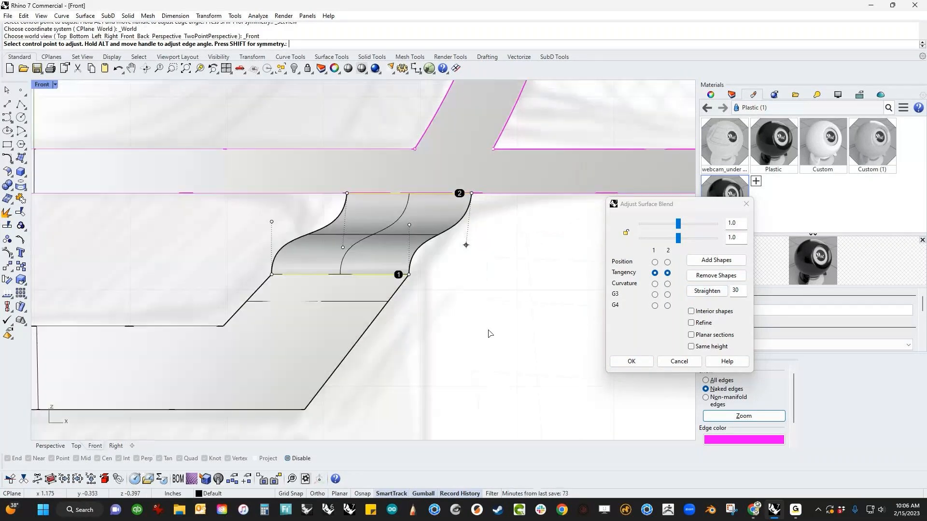
pyautogui.scroll(2, 457, 245)
pyautogui.moveTo(454, 246); pyautogui.dragTo(496, 248, button='right')
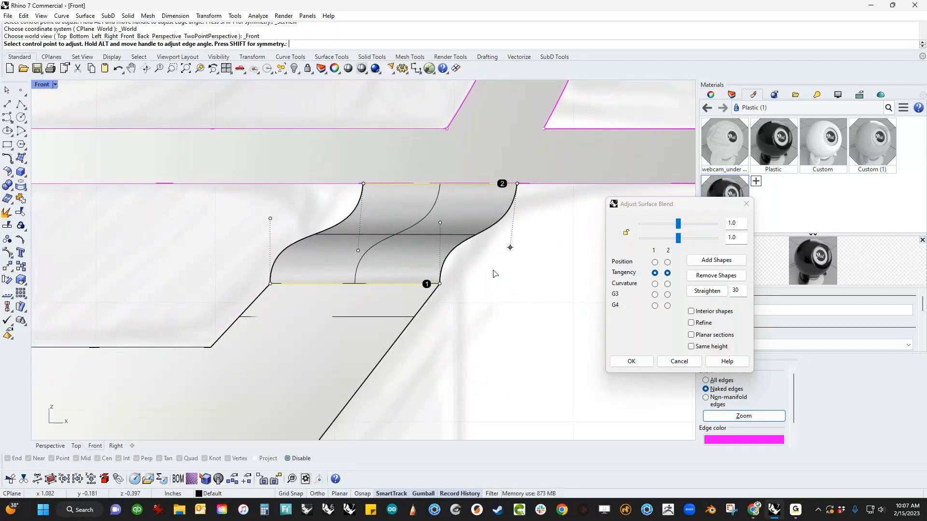
pyautogui.click(511, 248)
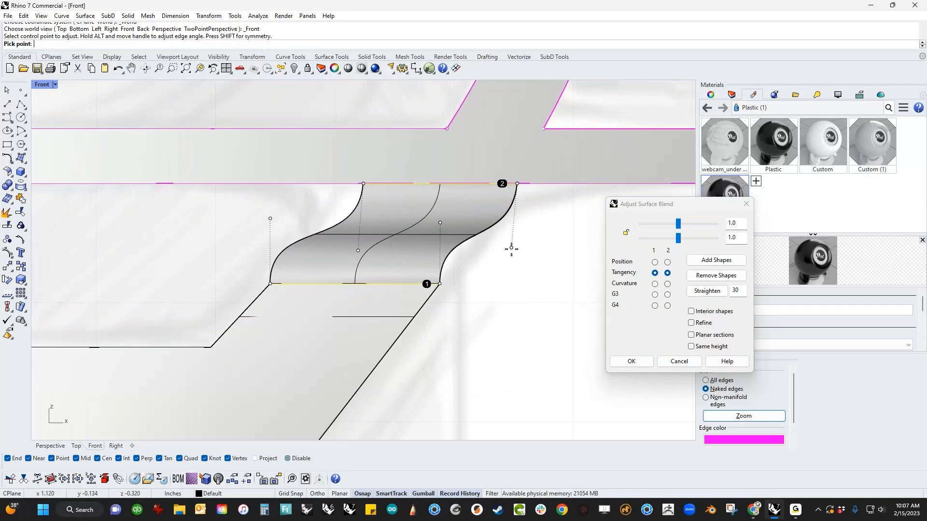
pyautogui.keyDown('alt'); pyautogui.moveTo(511, 248); pyautogui.dragTo(443, 286); pyautogui.keyUp('alt')
pyautogui.keyDown('alt'); pyautogui.moveTo(439, 222); pyautogui.dragTo(517, 183); pyautogui.keyUp('alt')
pyautogui.moveTo(270, 218); pyautogui.dragTo(362, 188)
pyautogui.moveTo(358, 251); pyautogui.dragTo(271, 284)
pyautogui.press('alt')
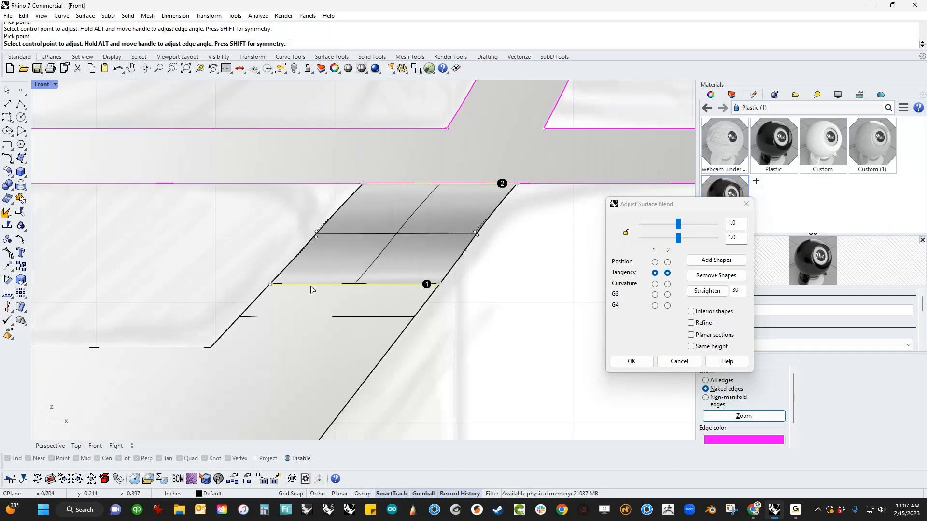
# Step: Set the blend's first bulge to 1.149, increase the second bulge above 1.0, and accept the surface blend
pyautogui.scroll(4, 502, 245)
pyautogui.moveTo(677, 238); pyautogui.dragTo(673, 238)
pyautogui.moveTo(677, 223); pyautogui.dragTo(682, 224)
pyautogui.moveTo(355, 381); pyautogui.dragTo(311, 286, button='right')
pyautogui.hotkey('ctrl', 'F4')
pyautogui.moveTo(351, 296); pyautogui.dragTo(338, 295, button='right')
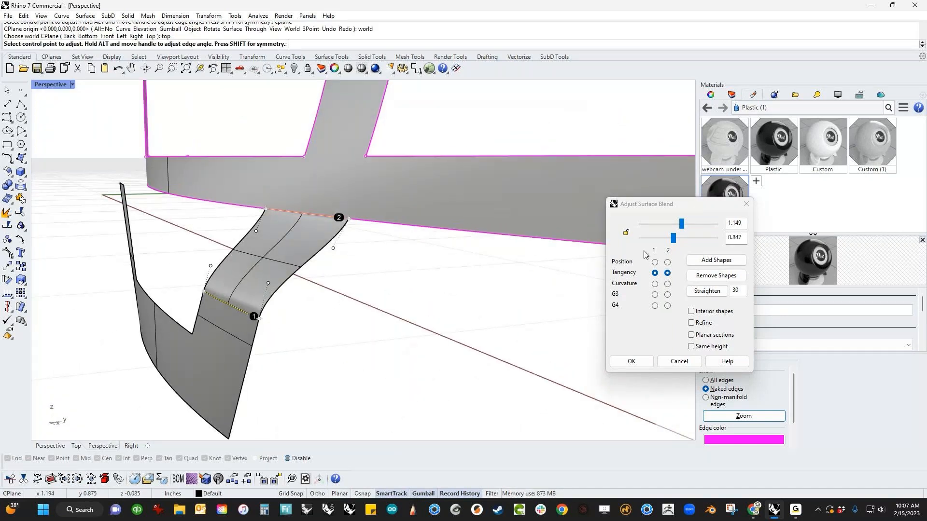
pyautogui.moveTo(673, 240)
pyautogui.mouseDown()
pyautogui.moveTo(662, 244)
pyautogui.moveTo(683, 224)
pyautogui.moveTo(701, 226)
pyautogui.moveTo(700, 241)
pyautogui.mouseUp()
pyautogui.moveTo(371, 280)
pyautogui.mouseDown(button='right')
pyautogui.moveTo(474, 322)
pyautogui.moveTo(523, 306)
pyautogui.moveTo(373, 302)
pyautogui.moveTo(440, 318)
pyautogui.moveTo(432, 334)
pyautogui.moveTo(538, 315)
pyautogui.mouseUp(button='right')
pyautogui.rightClick(440, 318)
# Step: Mirror the blend surface to the other bracket arm about the midpoint of the bracket's lower edge
pyautogui.scroll(-7, 440, 321)
pyautogui.scroll(4, 537, 315)
pyautogui.click(513, 268)
pyautogui.write('M')
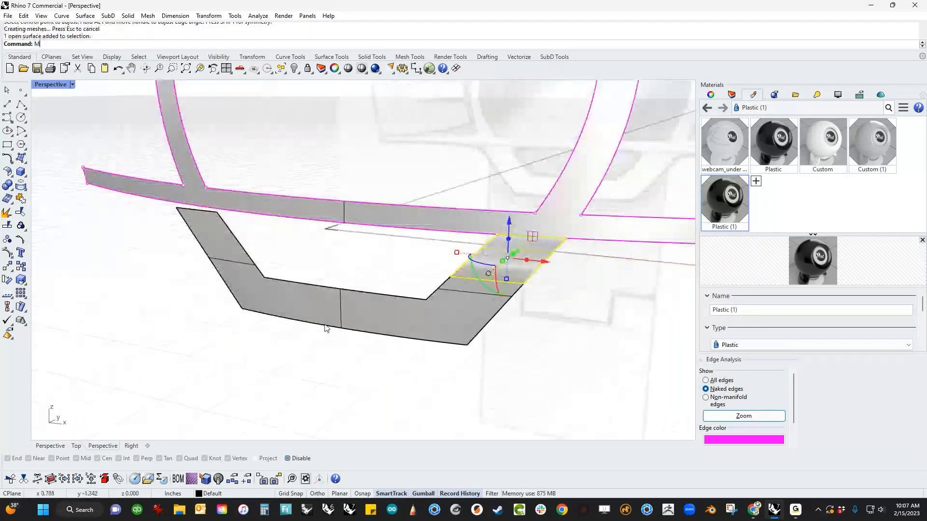
pyautogui.write('i')
pyautogui.press('Return')
pyautogui.click(341, 328)
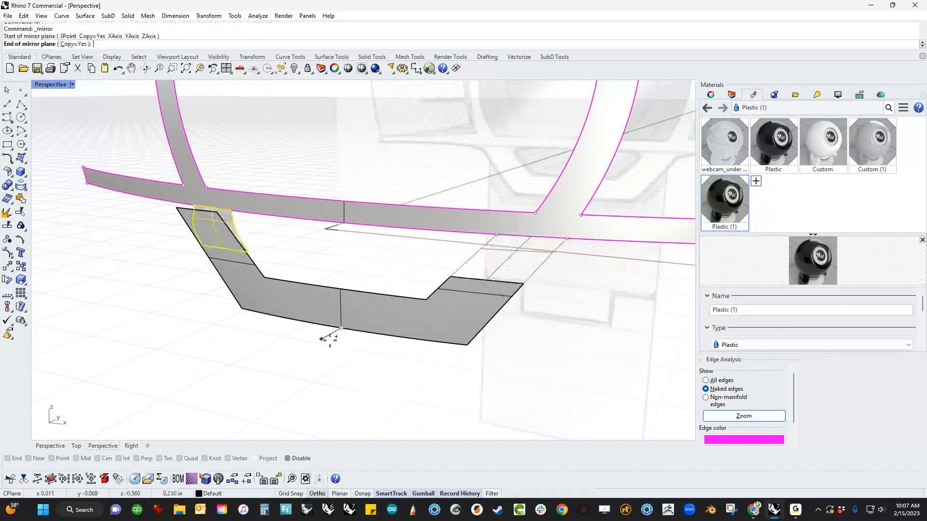
pyautogui.click(330, 337)
# Step: Check the mirrored blend surface against the opposite bracket arm in the Front view and delete it
pyautogui.moveTo(208, 285); pyautogui.dragTo(387, 319, button='right')
pyautogui.scroll(3, 234, 279)
pyautogui.scroll(-3, 360, 323)
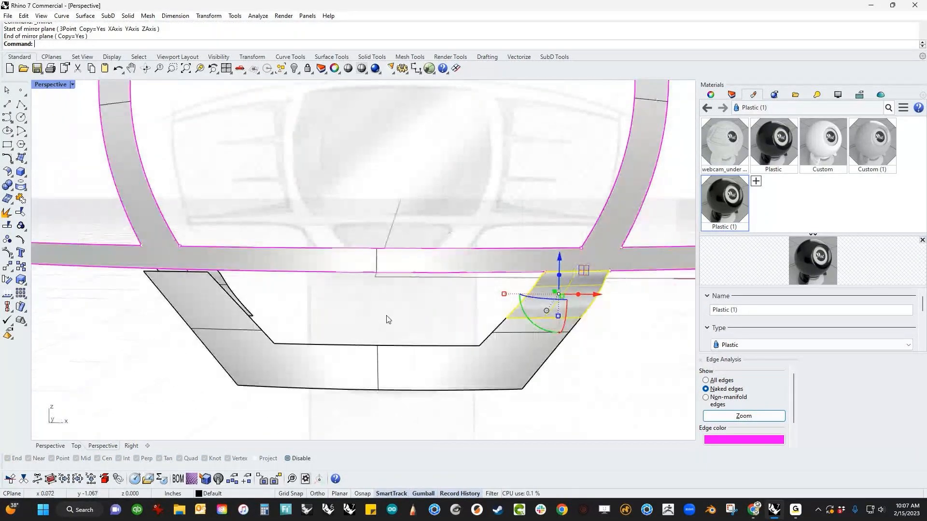
pyautogui.hotkey('ctrl', 'F2')
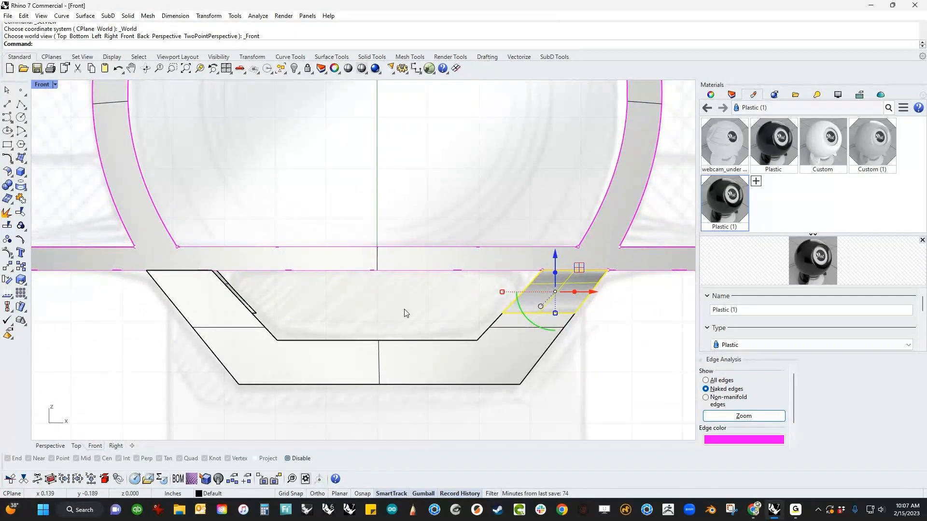
pyautogui.press('Escape')
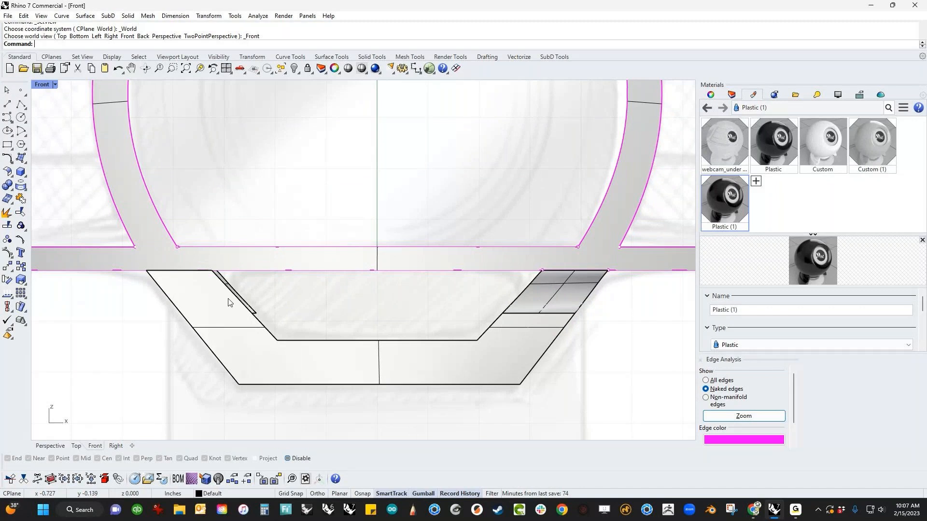
pyautogui.click(233, 292)
pyautogui.press('Delete')
pyautogui.scroll(-4, 350, 298)
pyautogui.moveTo(384, 310); pyautogui.dragTo(402, 293, button='right')
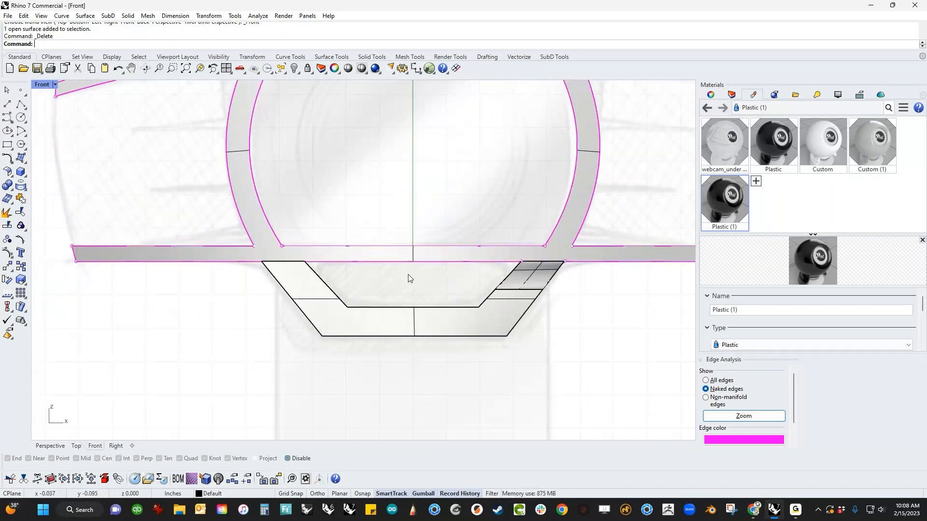
# Step: Select the housing face and examine how its centre lines up with the vertical axis
pyautogui.click(423, 265)
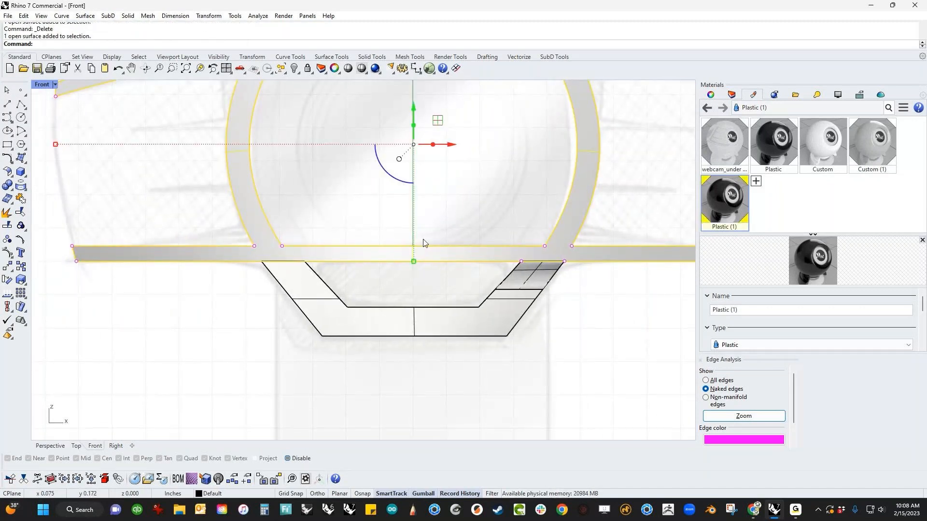
pyautogui.scroll(5, 424, 245)
pyautogui.scroll(2, 412, 206)
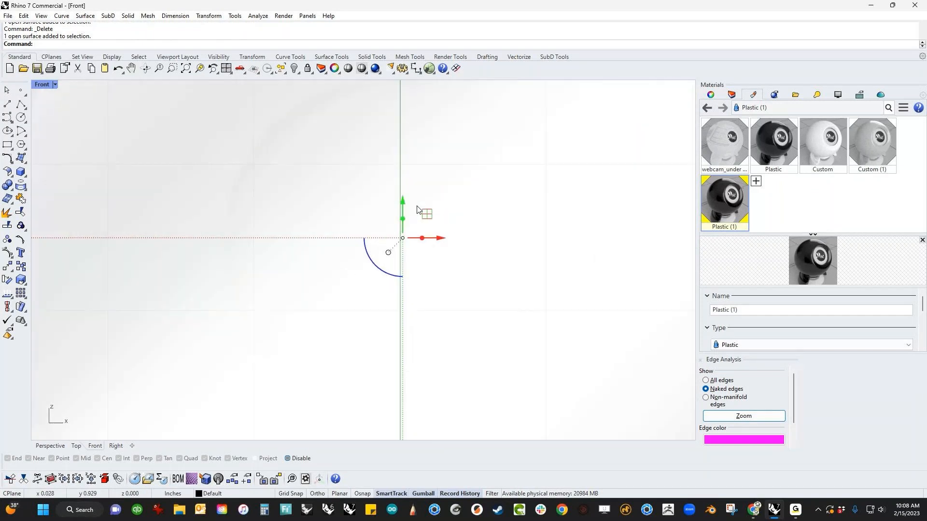
pyautogui.scroll(-5, 464, 256)
pyautogui.moveTo(468, 257)
pyautogui.mouseDown(button='right')
pyautogui.moveTo(477, 279)
pyautogui.moveTo(485, 255)
pyautogui.mouseUp(button='right')
pyautogui.click(475, 414)
# Step: Mirror the blend surface in the Front view about the vertical line through the midpoint of the lens opening's lower edge
pyautogui.click(531, 328)
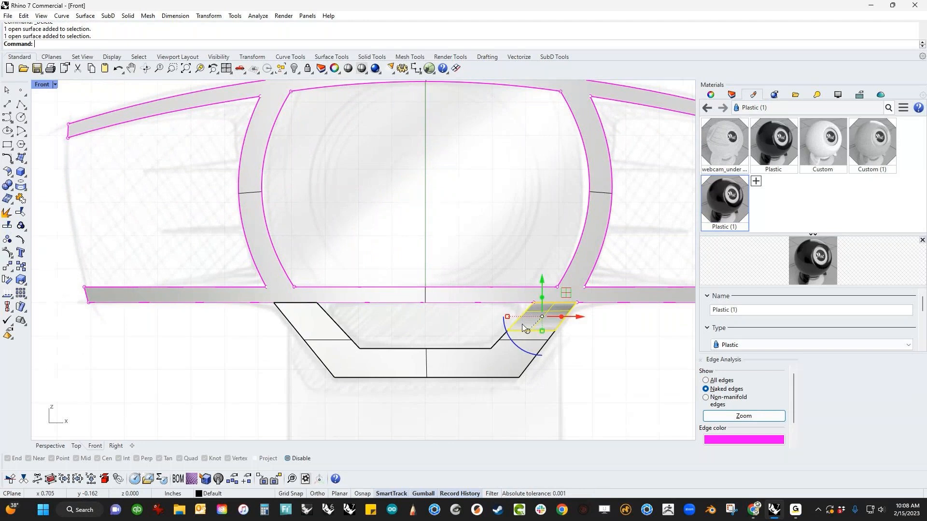
pyautogui.write('M')
pyautogui.press('Return')
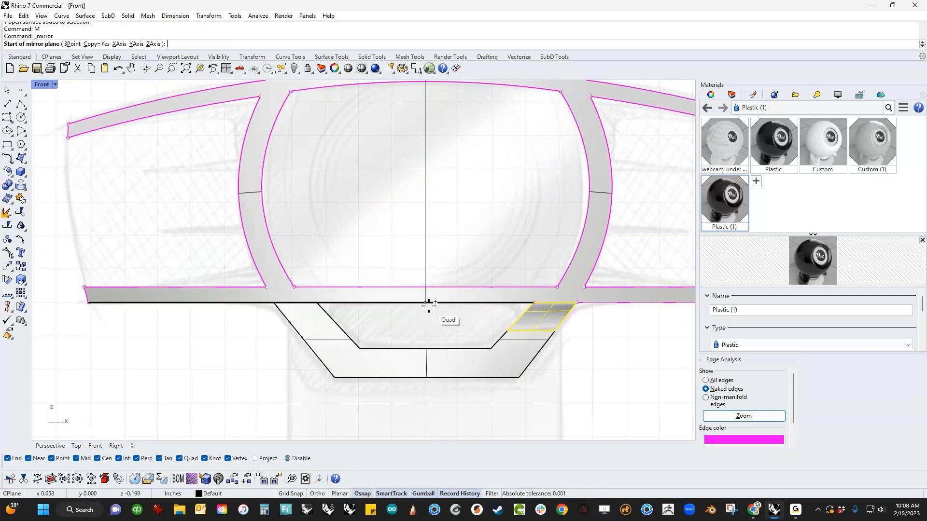
pyautogui.click(429, 304)
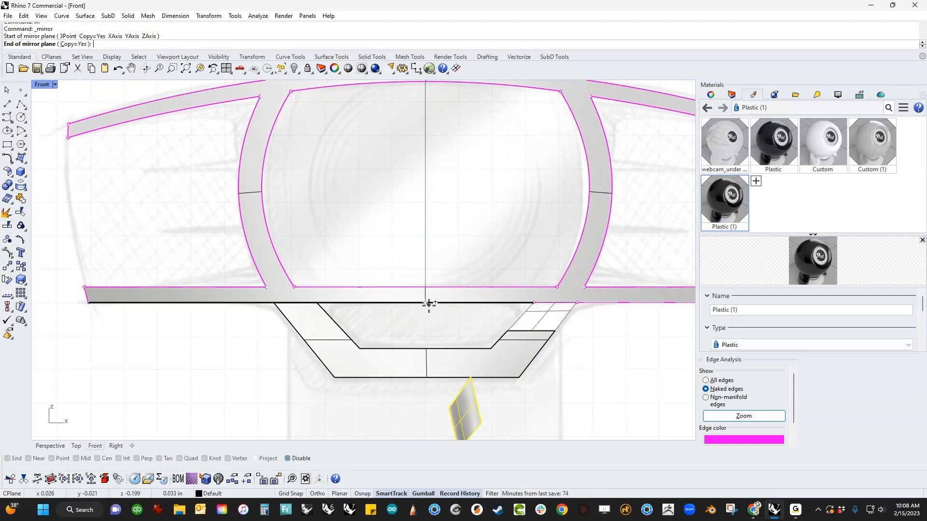
pyautogui.click(430, 307)
pyautogui.press('Return')
pyautogui.scroll(5, 426, 277)
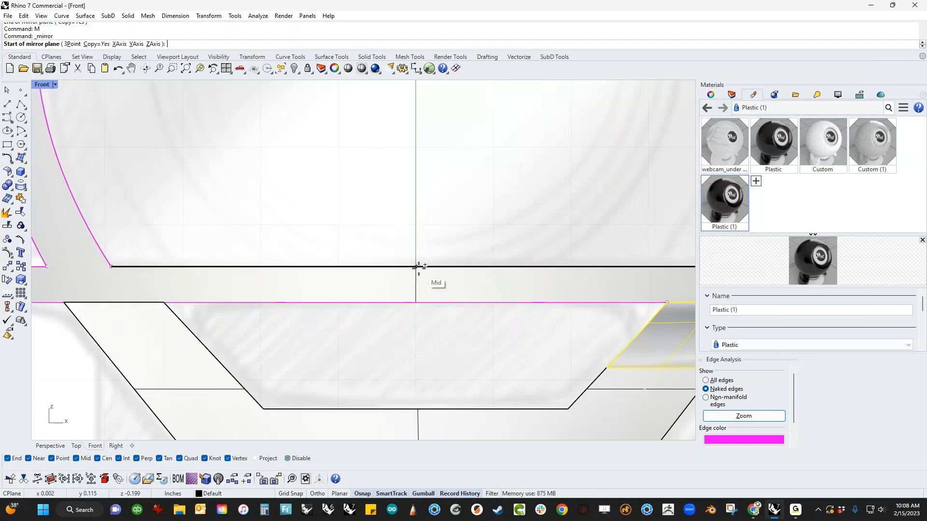
pyautogui.click(419, 266)
pyautogui.scroll(-4, 418, 271)
pyautogui.press('Escape')
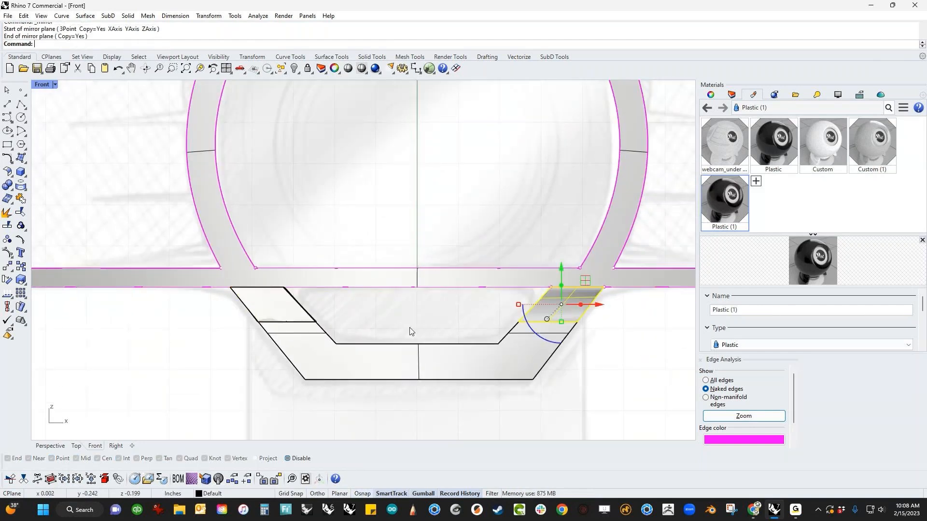
# Step: Compare the new mirrored copy with the opposite bracket arm's edges and delete the copy
pyautogui.scroll(5, 305, 326)
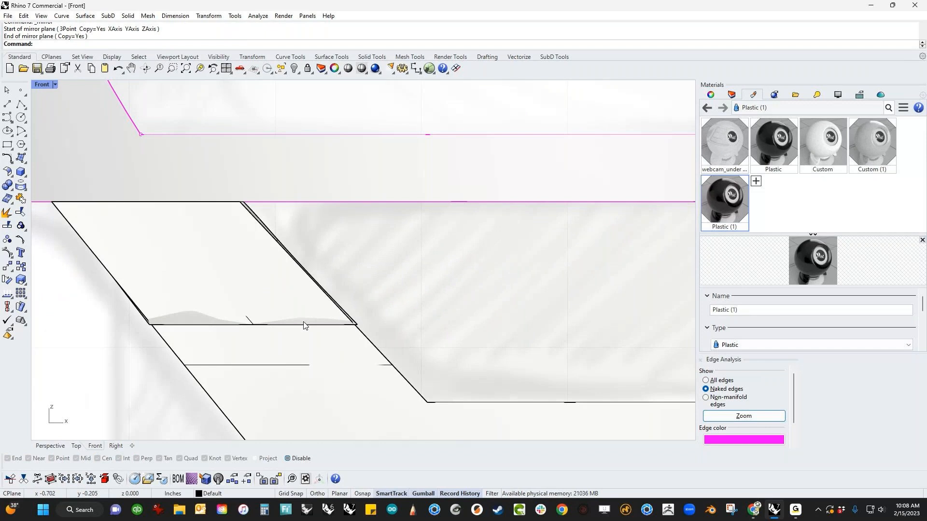
pyautogui.scroll(6, 295, 234)
pyautogui.scroll(-2, 253, 244)
pyautogui.moveTo(411, 311); pyautogui.dragTo(235, 354)
pyautogui.scroll(-4, 345, 344)
pyautogui.press('Escape')
pyautogui.moveTo(169, 413); pyautogui.dragTo(389, 241)
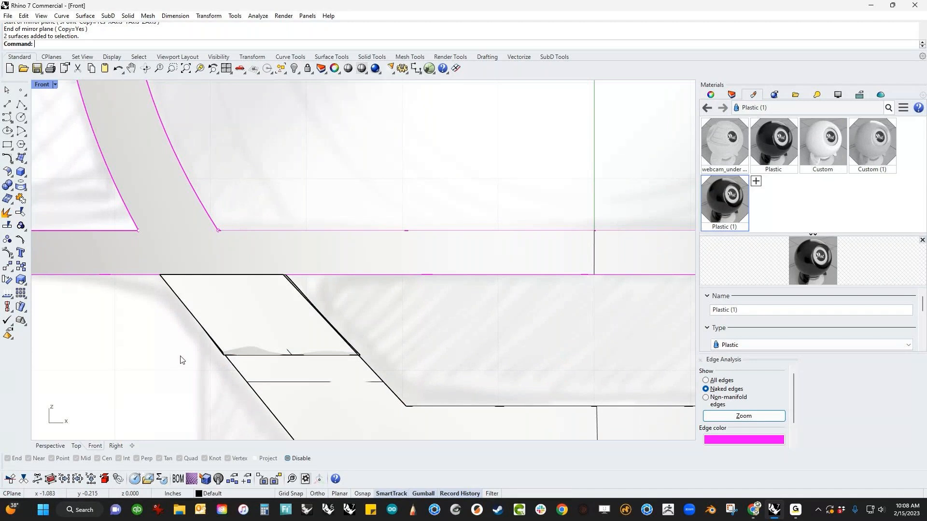
pyautogui.scroll(-3, 181, 360)
pyautogui.moveTo(172, 340); pyautogui.dragTo(296, 237)
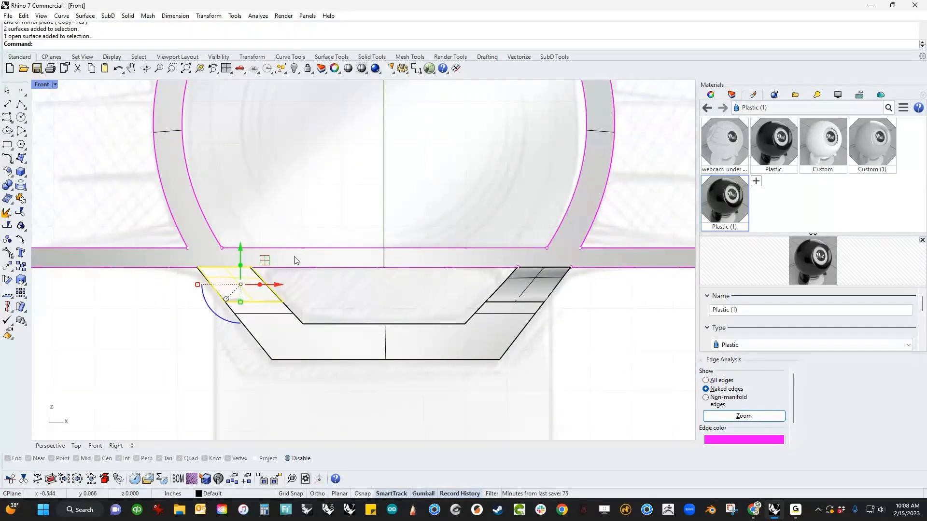
pyautogui.press('Delete')
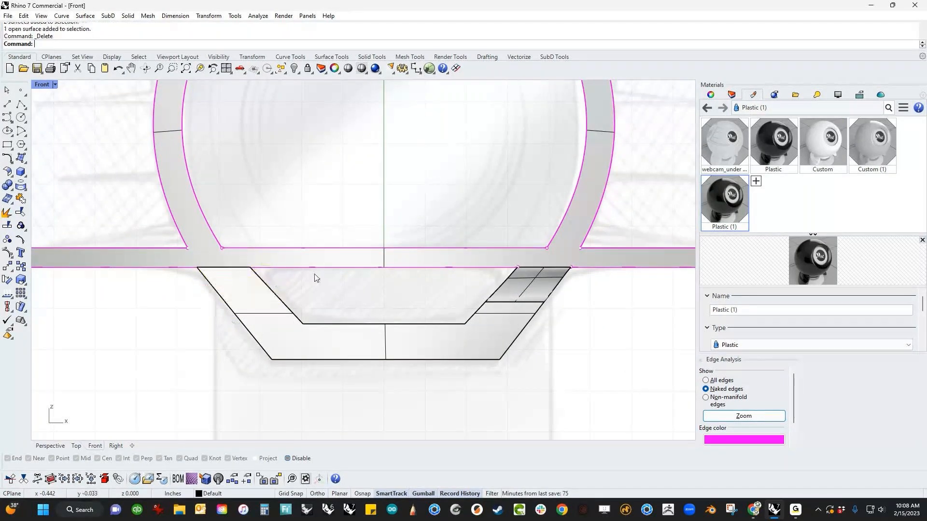
# Step: Draw a straight vertical curve from the midpoint of the housing's lower edge down past the bracket's lower edge
pyautogui.click(20, 105)
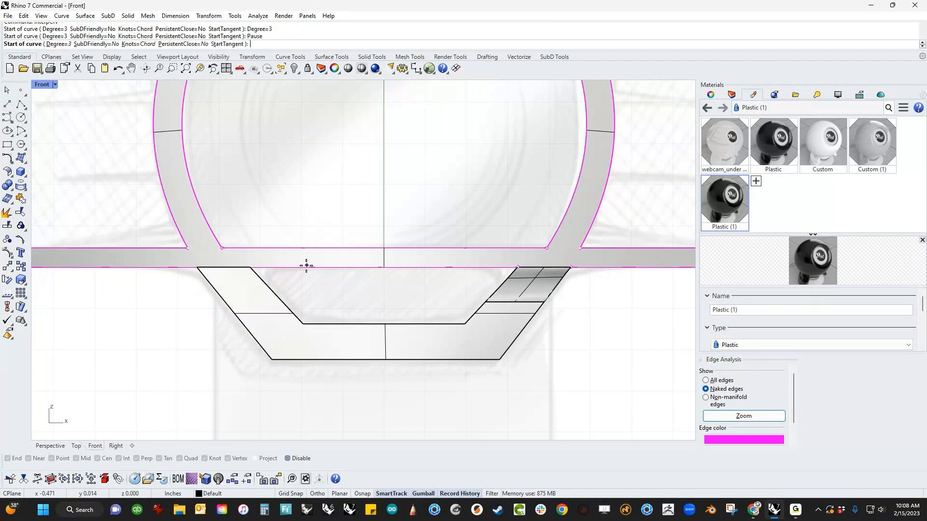
pyautogui.click(389, 267)
pyautogui.keyDown('shift'); pyautogui.click(333, 391); pyautogui.keyUp('shift')
pyautogui.press('Return')
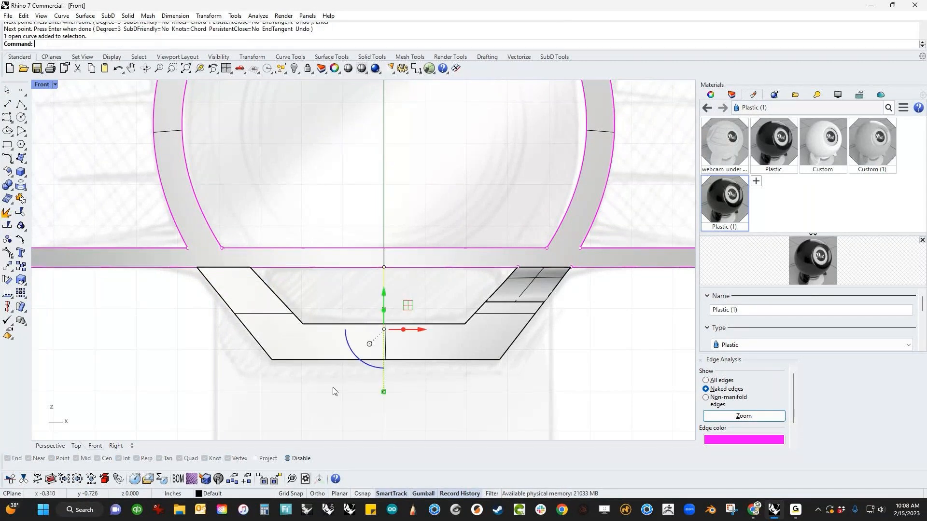
# Step: Try trimming away the bracket half without the blend surface using the vertical centre curve, and undo the trim
pyautogui.hotkey('ctrl', 't')
pyautogui.click(268, 340)
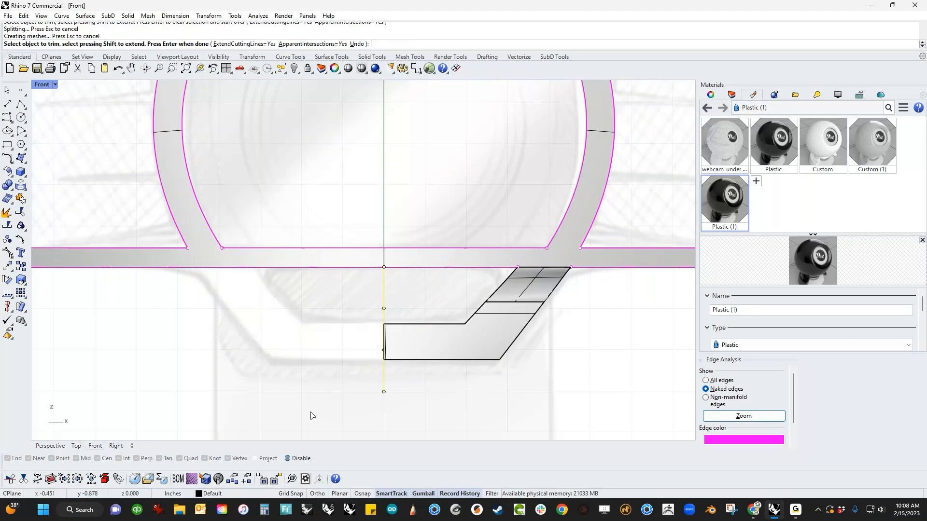
pyautogui.press('Return')
pyautogui.hotkey('ctrl', 'z')
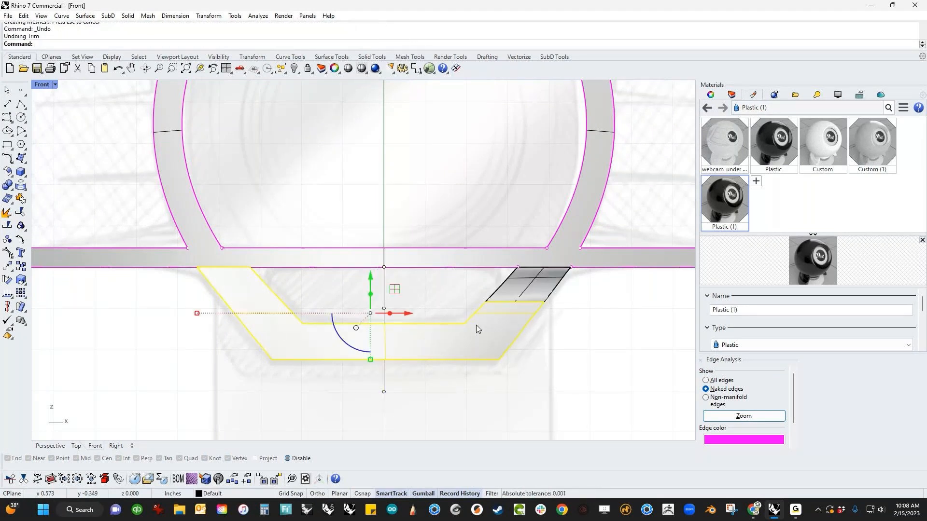
# Step: Purge the history of all objects and trim away the bracket half without the blend surface using the vertical centre curve
pyautogui.click(452, 390)
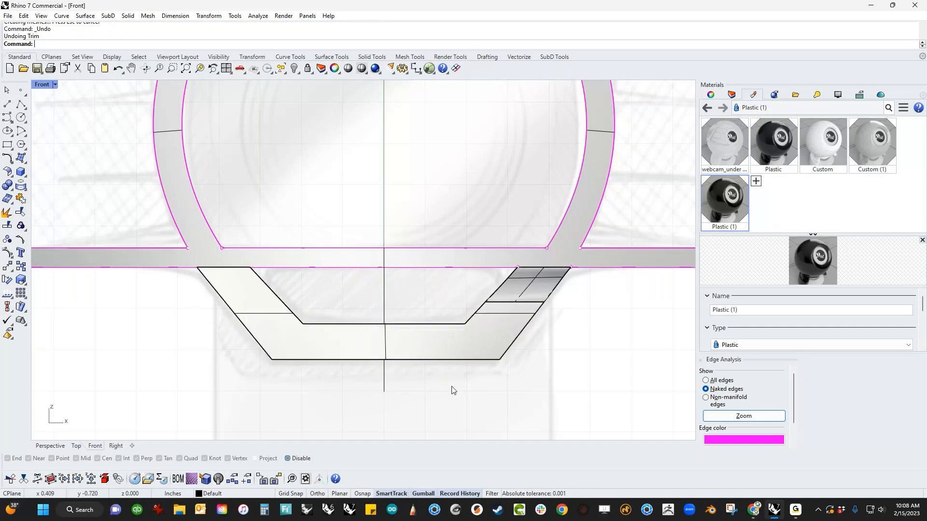
pyautogui.write('hp')
pyautogui.press('Return')
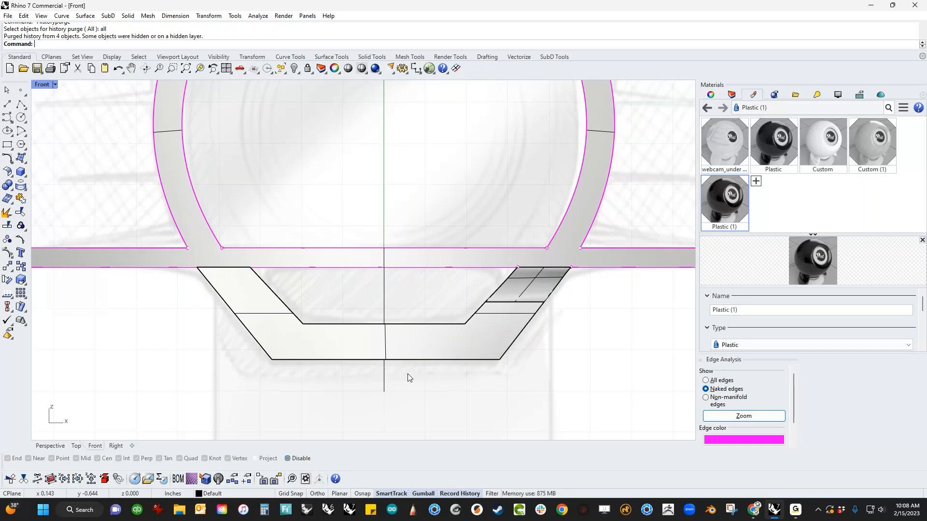
pyautogui.click(384, 384)
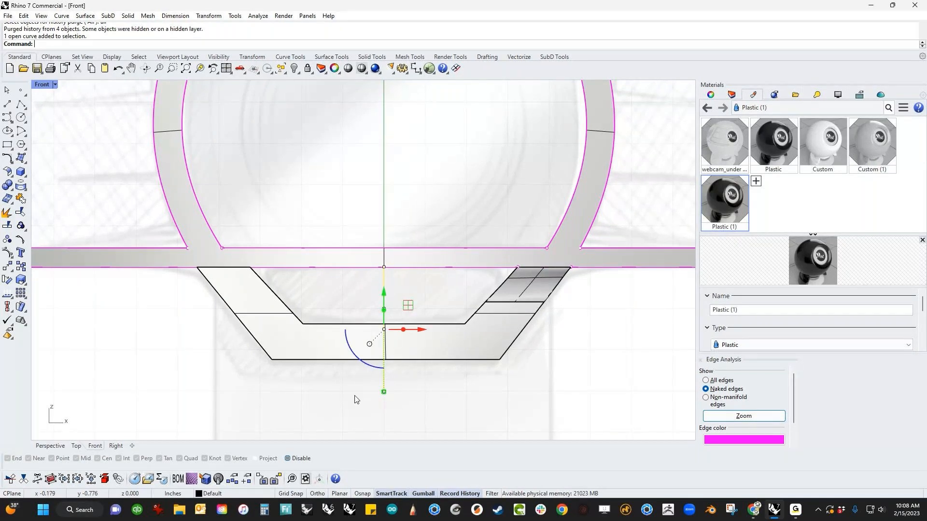
pyautogui.press('Escape')
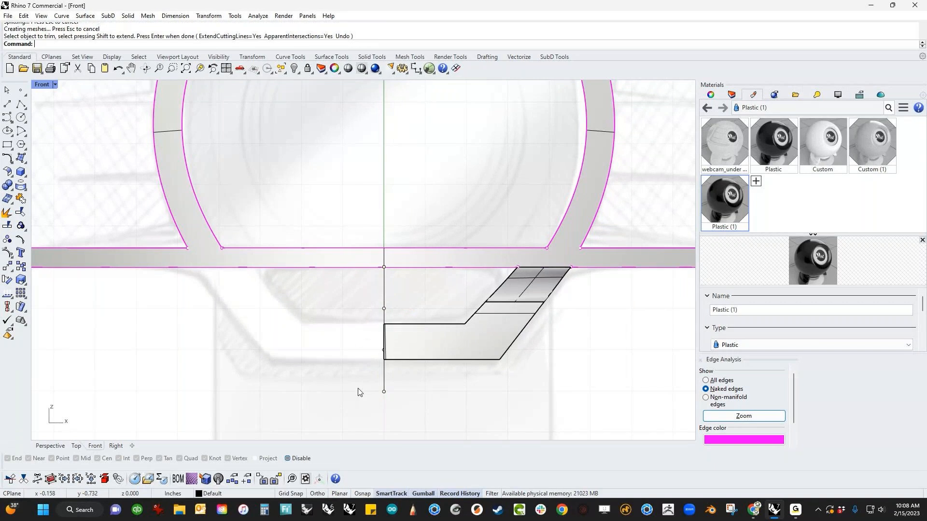
# Step: Mirror the remaining front half of the bracket and its blend surface across the vertical centre curve
pyautogui.moveTo(359, 389); pyautogui.dragTo(577, 244)
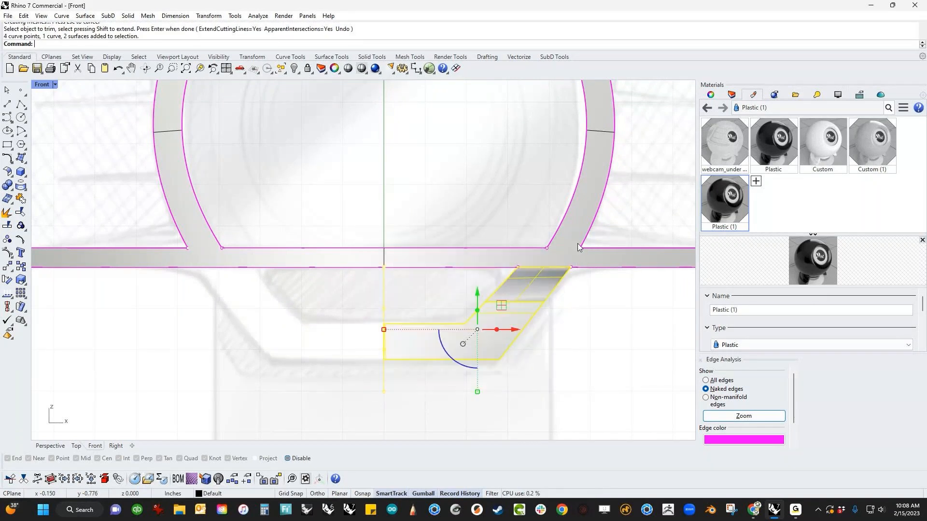
pyautogui.write('m')
pyautogui.press('Return')
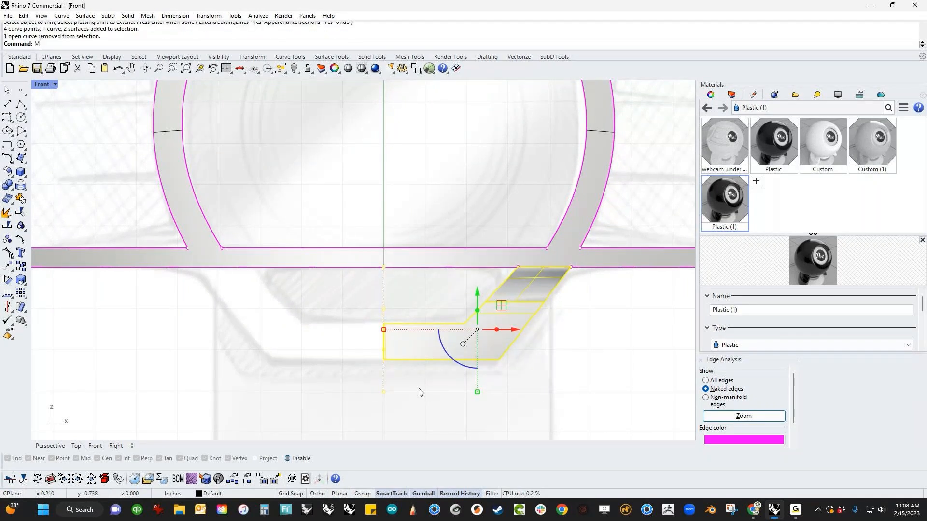
pyautogui.click(403, 375)
pyautogui.click(386, 344)
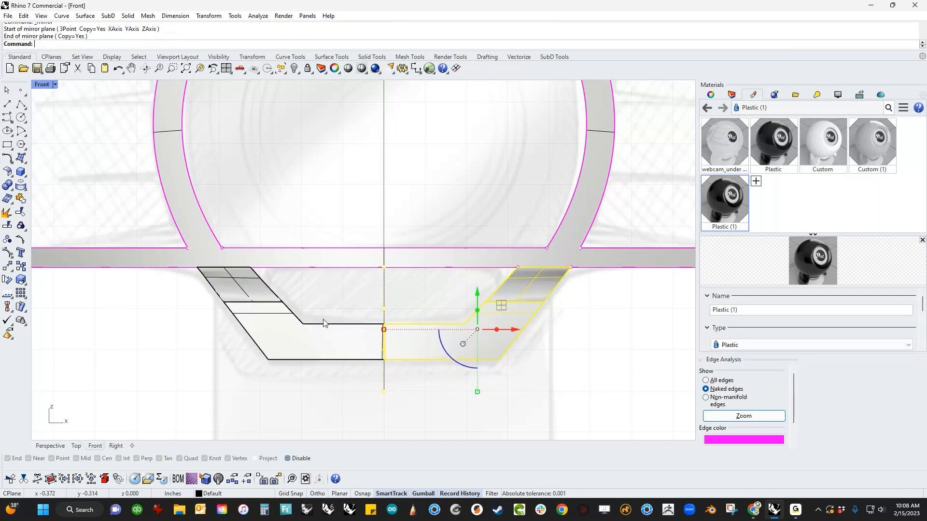
pyautogui.press('Escape')
# Step: Show the hidden objects to compare the mirrored front faces with the rest of the model, and undo the showing
pyautogui.click(514, 304)
pyautogui.moveTo(587, 383); pyautogui.dragTo(163, 263)
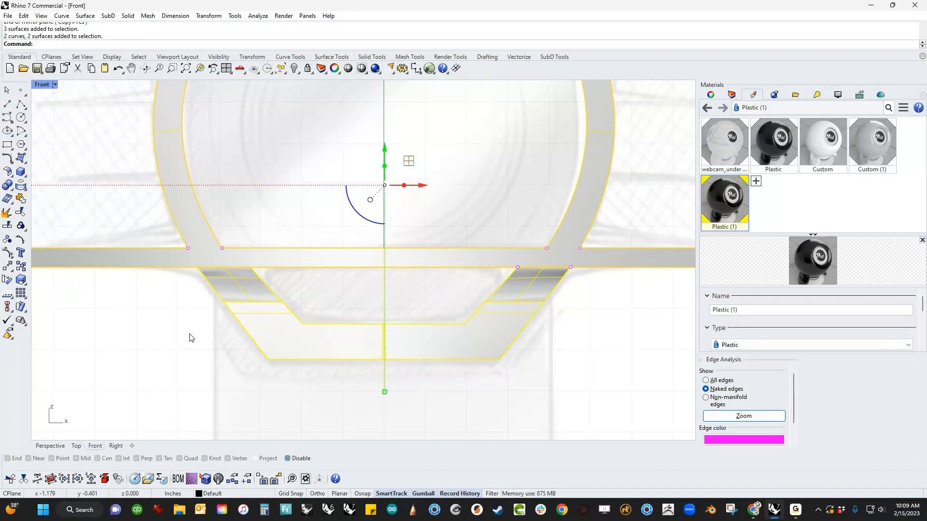
pyautogui.write('show')
pyautogui.press('Return')
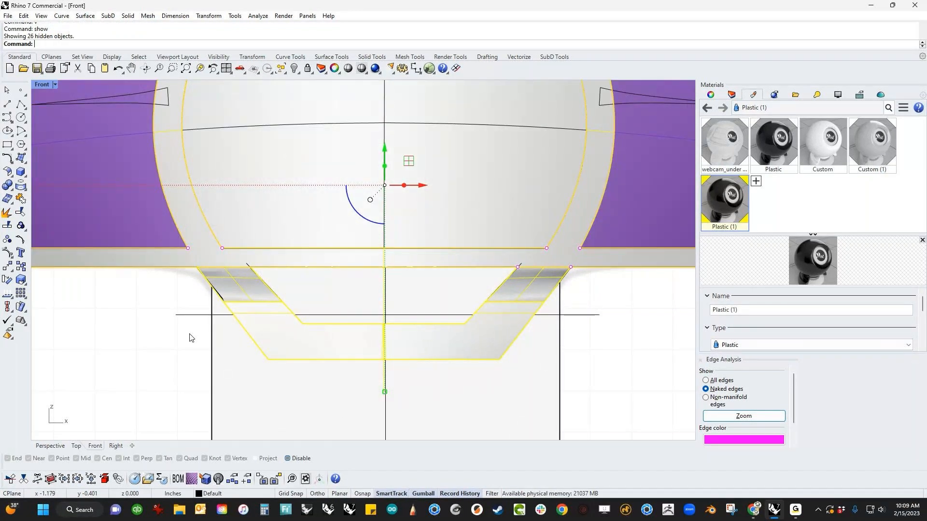
pyautogui.hotkey('ctrl', 'F4')
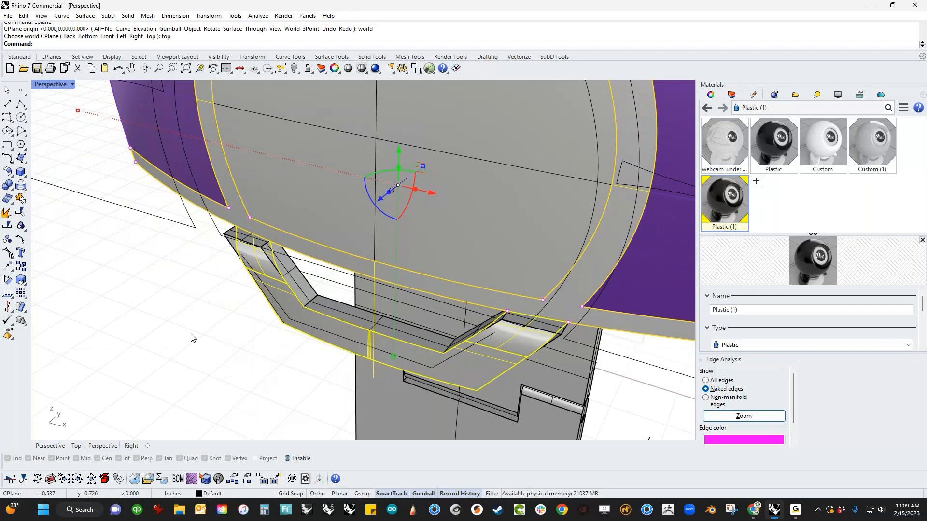
pyautogui.scroll(5, 288, 290)
pyautogui.press('Escape')
pyautogui.moveTo(288, 292); pyautogui.dragTo(276, 344, button='right')
pyautogui.hotkey('ctrl', 'z')
pyautogui.scroll(-5, 276, 344)
pyautogui.moveTo(246, 387); pyautogui.dragTo(253, 389, button='right')
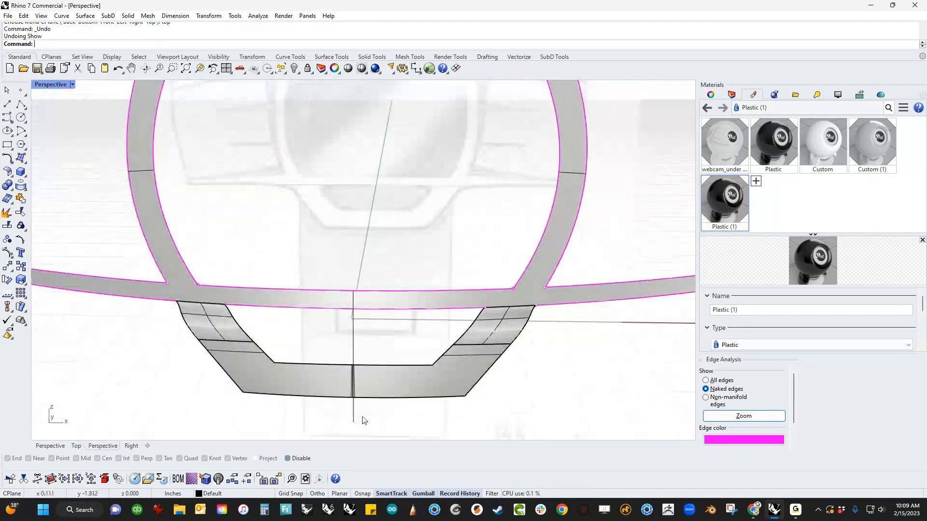
# Step: Delete the mirrored front face and mirrored blend surface of the bracket
pyautogui.click(420, 387)
pyautogui.click(217, 350)
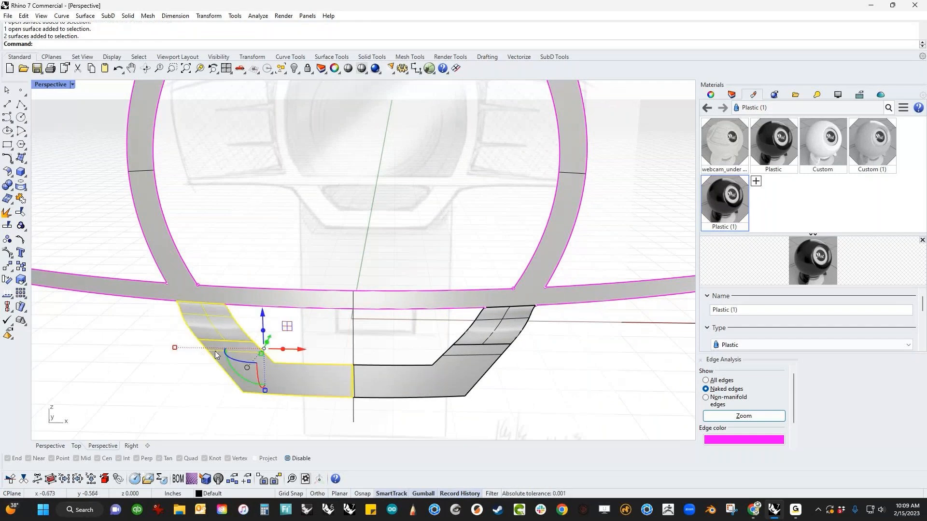
pyautogui.press('Delete')
# Step: Show all hidden objects and isolate the original bracket body together with the trimmed front face and blend surface
pyautogui.moveTo(552, 347); pyautogui.dragTo(439, 355)
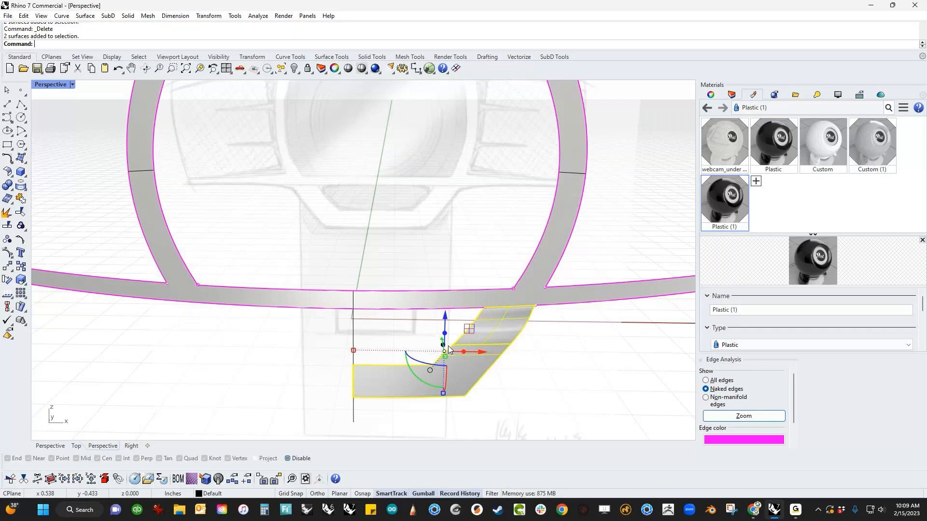
pyautogui.write('show')
pyautogui.press('Return')
pyautogui.write('v')
pyautogui.press('BackSpace')
pyautogui.keyDown('shift'); pyautogui.click(340, 360); pyautogui.keyUp('shift')
pyautogui.hotkey('ctrl', 'i')
pyautogui.hotkey('ctrl', 'h')
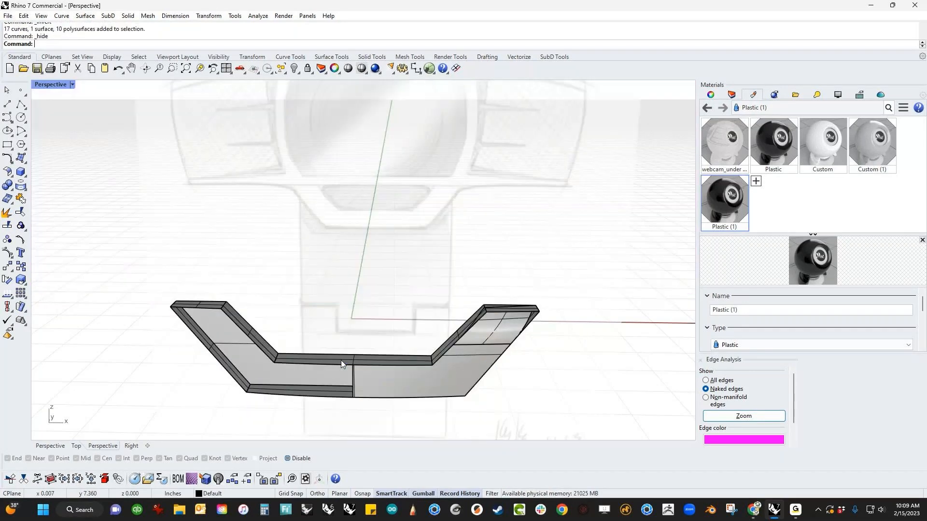
# Step: In the front view, draw a straight vertical line through the bracket's centre, from its lower edge up past the crossbar
pyautogui.hotkey('ctrl', 'F2')
pyautogui.scroll(6, 351, 366)
pyautogui.moveTo(356, 361); pyautogui.dragTo(379, 244, button='right')
pyautogui.click(7, 104)
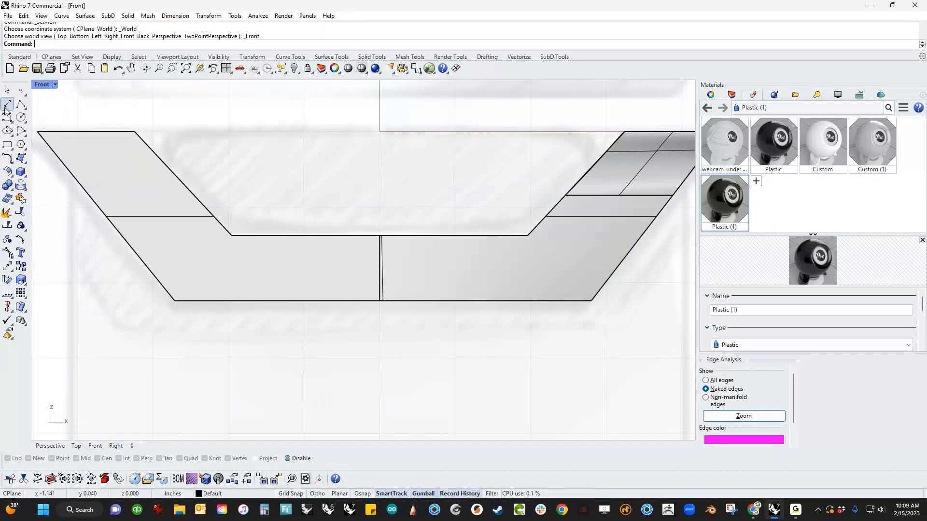
pyautogui.click(379, 302)
pyautogui.keyDown('shift'); pyautogui.click(380, 175); pyautogui.keyUp('shift')
pyautogui.click(379, 195)
# Step: Trim away the half of the bracket body without the blend surface using the vertical centre line
pyautogui.hotkey('ctrl', 't')
pyautogui.click(248, 285)
pyautogui.rightClick(315, 325)
# Step: Delete the flat outer and inner side faces of the bracket arm and join the remaining bracket surfaces with the blend
pyautogui.scroll(-6, 355, 341)
pyautogui.moveTo(384, 348); pyautogui.dragTo(308, 271, button='right')
pyautogui.hotkey('ctrl', 'F4')
pyautogui.scroll(3, 307, 272)
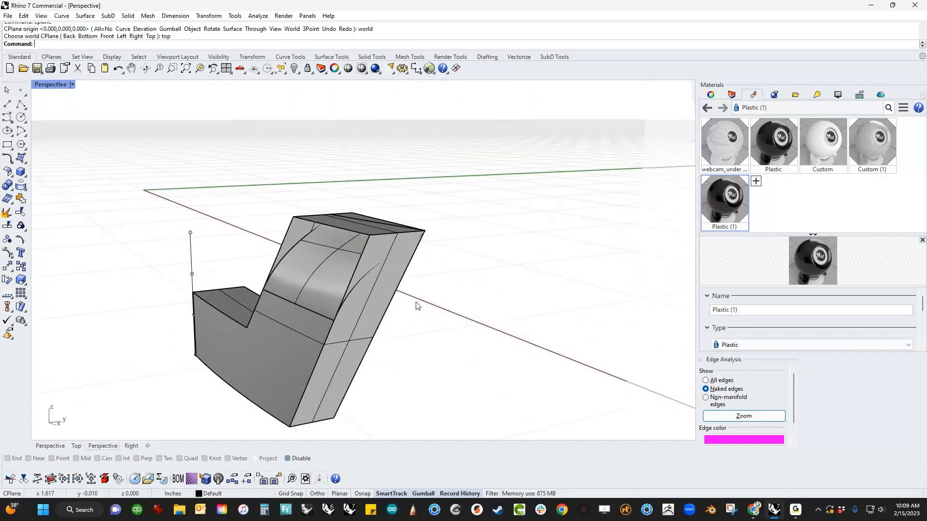
pyautogui.keyDown('ctrl'); pyautogui.keyDown('shift'); pyautogui.click(381, 294); pyautogui.keyUp('shift'); pyautogui.keyUp('ctrl')
pyautogui.keyDown('ctrl'); pyautogui.keyDown('shift'); pyautogui.click(297, 236); pyautogui.keyUp('shift'); pyautogui.keyUp('ctrl')
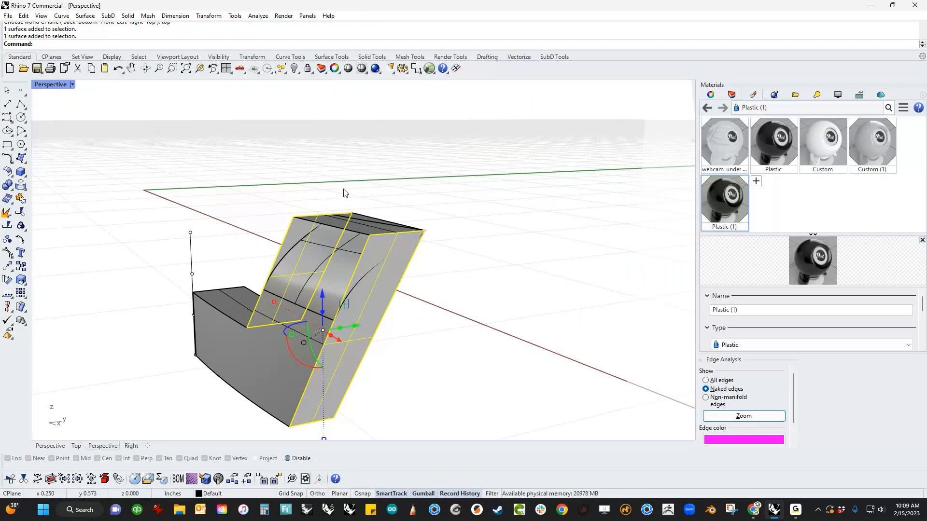
pyautogui.scroll(2, 344, 193)
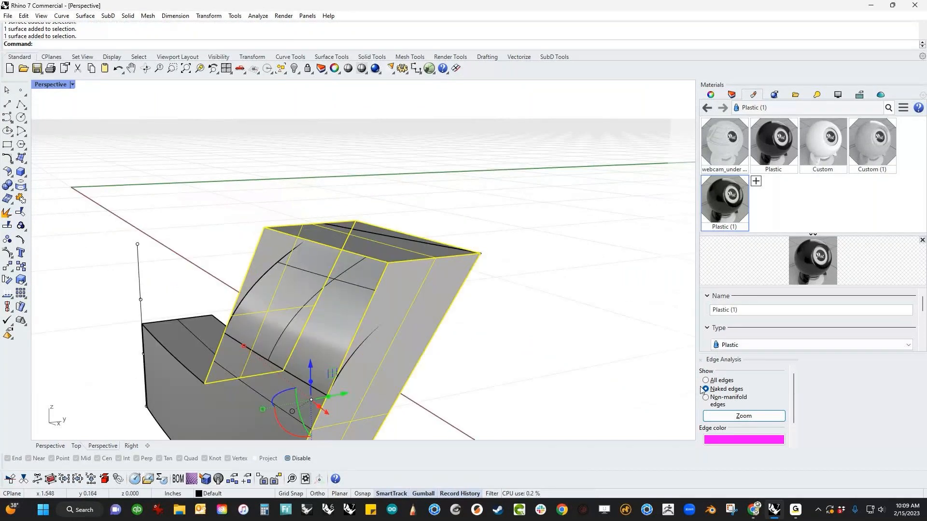
pyautogui.press('Delete')
pyautogui.scroll(-1, 694, 403)
pyautogui.scroll(-3, 429, 340)
pyautogui.keyDown('shift'); pyautogui.moveTo(451, 384); pyautogui.dragTo(445, 343, button='right'); pyautogui.keyUp('shift')
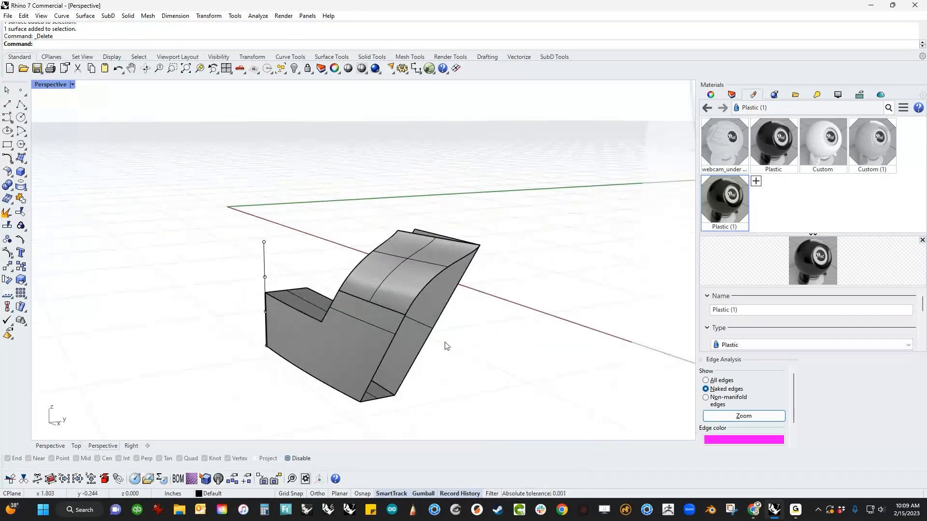
pyautogui.moveTo(178, 175); pyautogui.dragTo(534, 431)
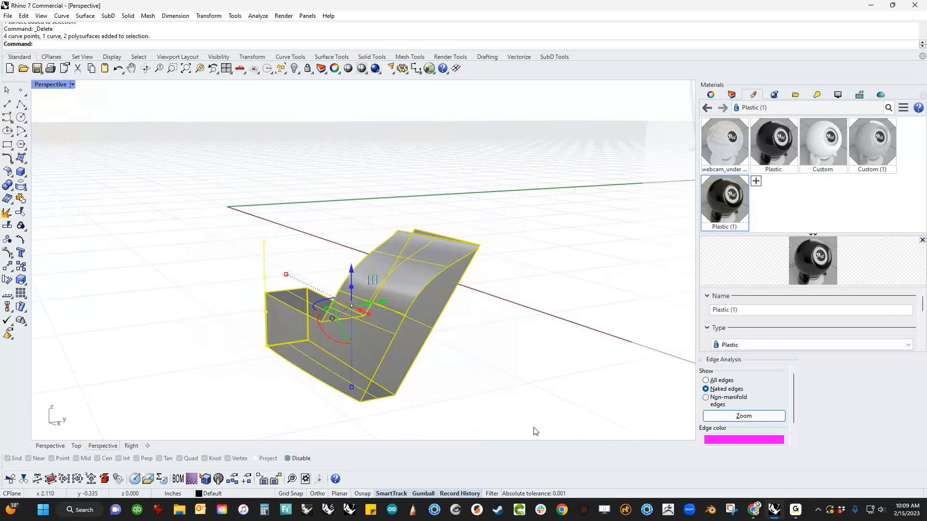
pyautogui.hotkey('ctrl', 'j')
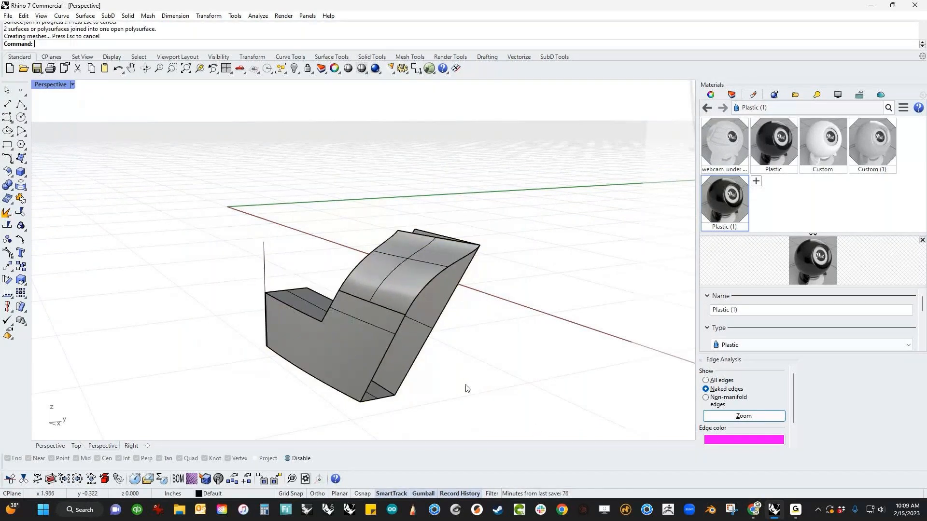
# Step: Rebuild the arm's outer side with Sweep 2 Rails using its chained front and back edges, adding a slash between the rails
pyautogui.scroll(1, 466, 381)
pyautogui.middleClick(465, 388)
pyautogui.click(434, 376)
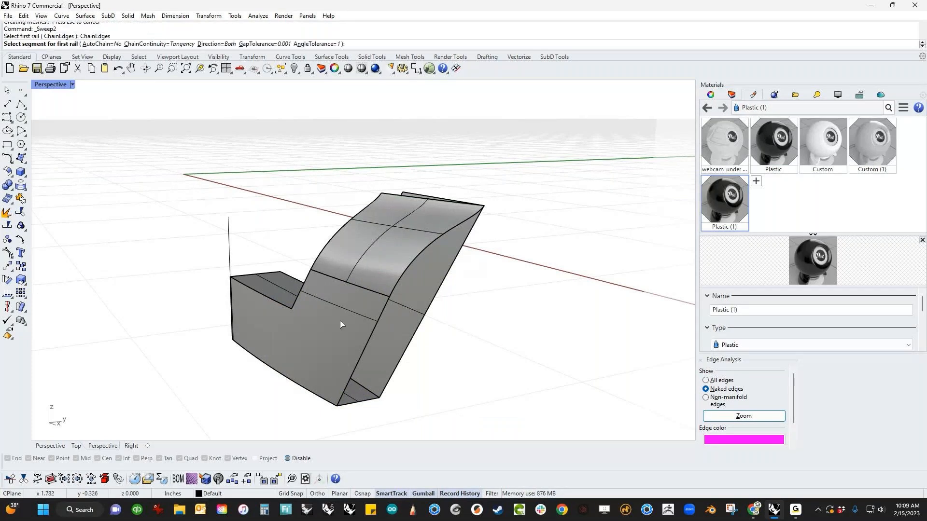
pyautogui.click(366, 340)
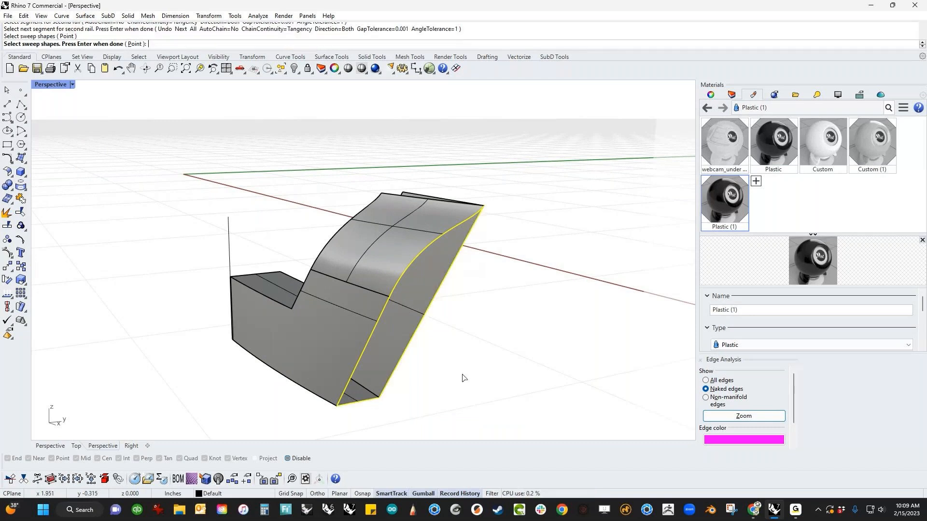
pyautogui.press('Return')
pyautogui.click(674, 286)
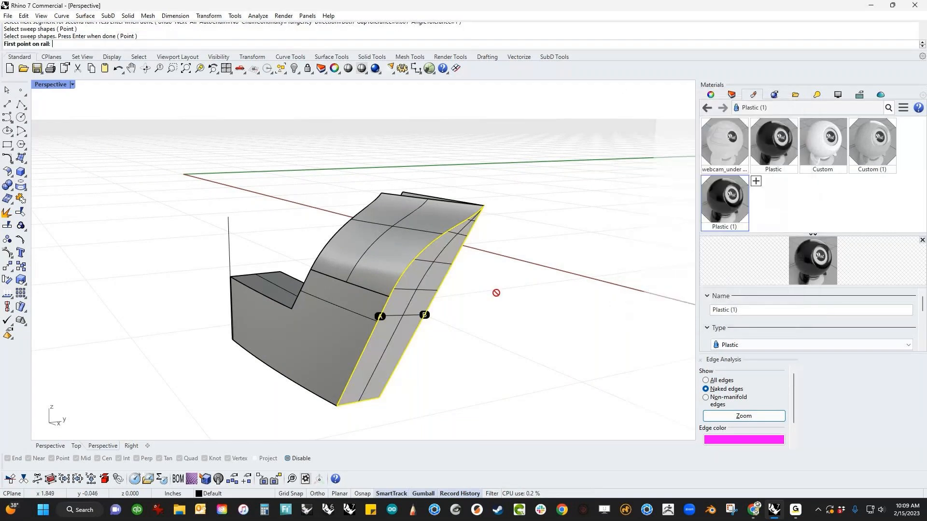
pyautogui.click(398, 305)
pyautogui.click(443, 301)
pyautogui.press('Return')
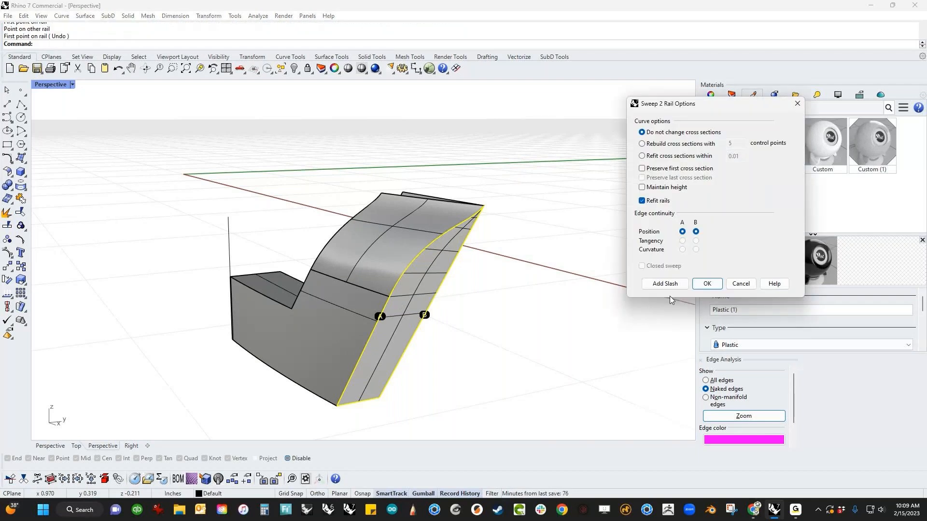
pyautogui.click(712, 284)
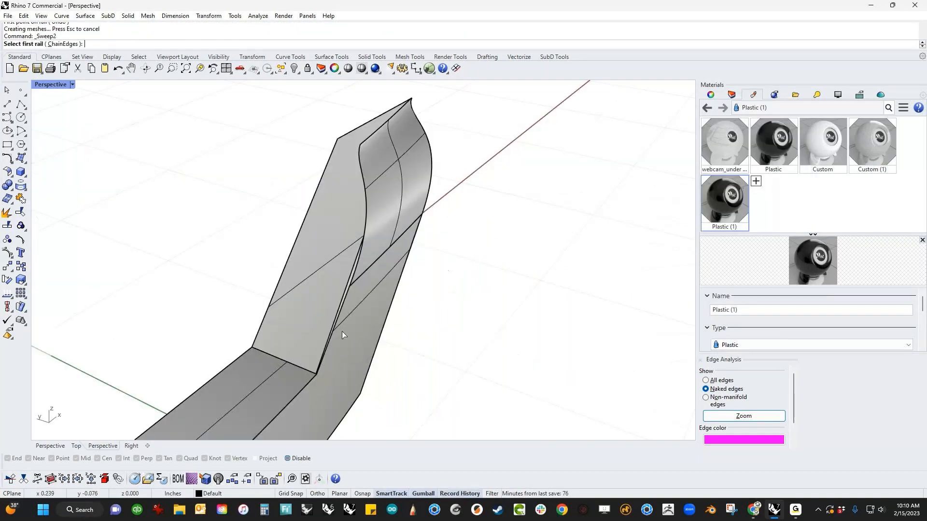
# Step: Rebuild the arm's inner side with Sweep 2 Rails between its front and back edges, using the crossbar corner edge as shape
pyautogui.click(63, 44)
pyautogui.click(364, 241)
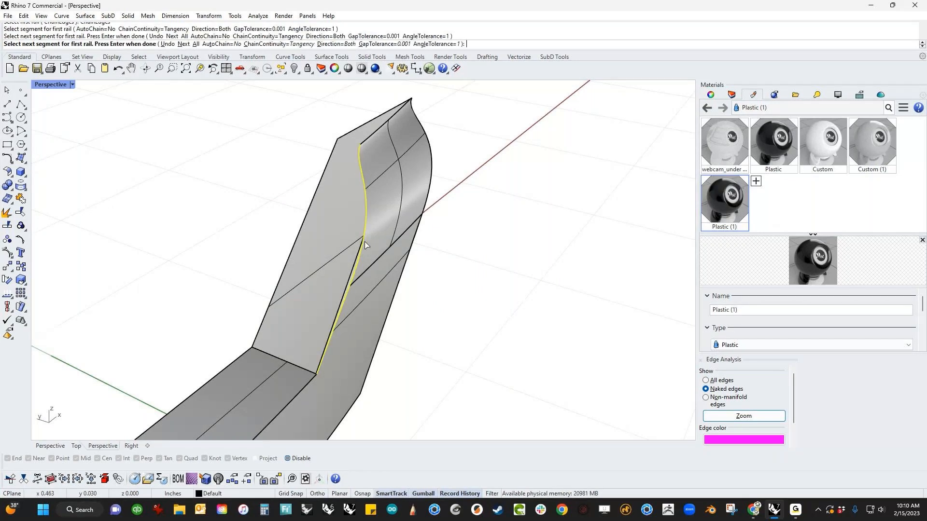
pyautogui.press('Return')
pyautogui.click(261, 349)
pyautogui.press('Return')
pyautogui.click(261, 351)
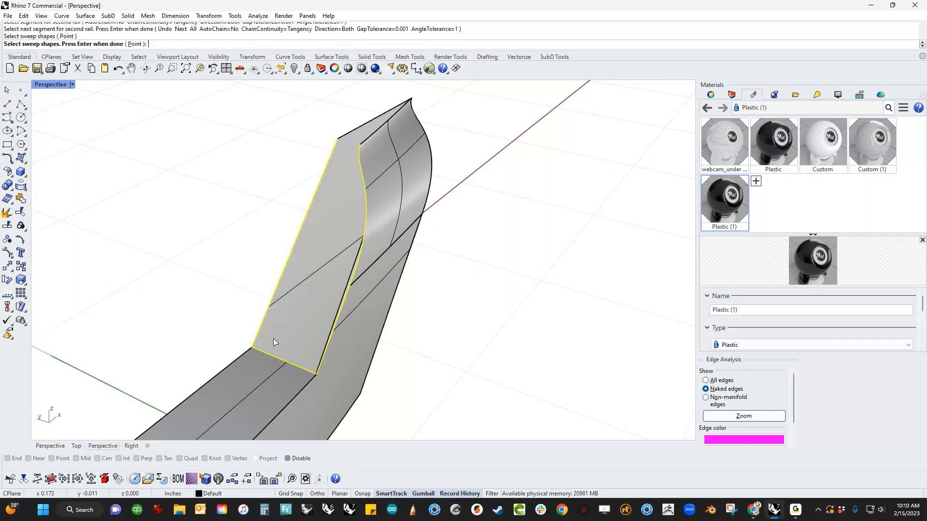
pyautogui.press('Return')
pyautogui.press('Return')
# Step: Join the swept side surfaces with the half bracket and show all hidden objects
pyautogui.scroll(-5, 493, 328)
pyautogui.moveTo(488, 394); pyautogui.dragTo(153, 166)
pyautogui.hotkey('ctrl', 'j')
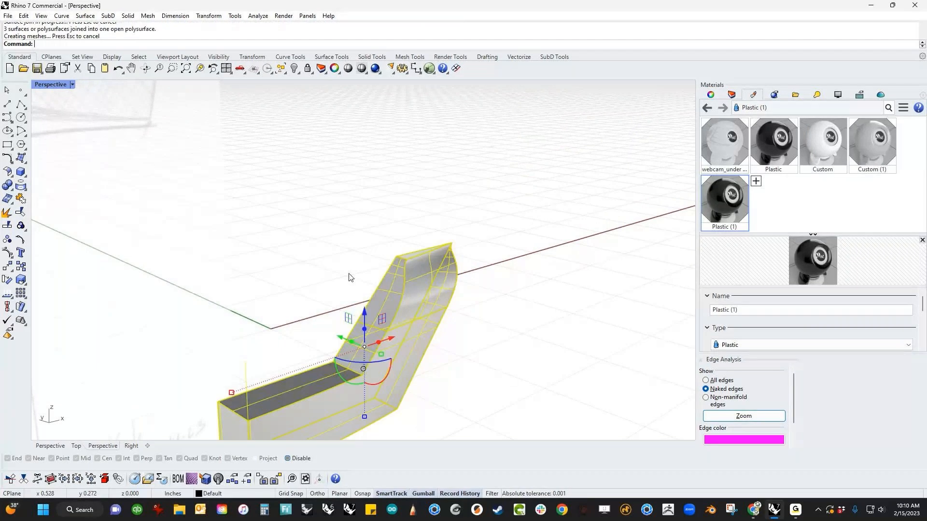
pyautogui.write('show')
pyautogui.press('Return')
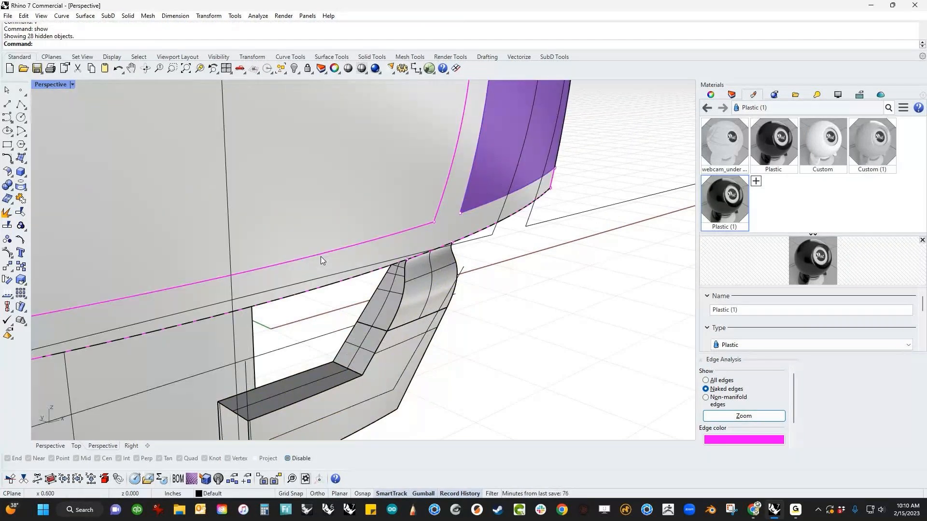
# Step: Mirror the half bracket across its centre end face and join the two halves
pyautogui.moveTo(438, 309); pyautogui.dragTo(344, 375, button='right')
pyautogui.click(442, 285)
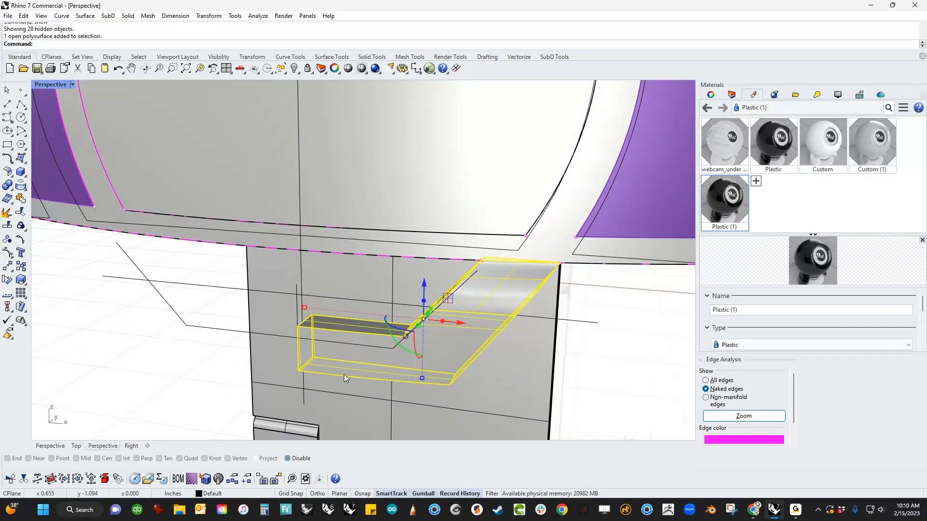
pyautogui.write('m')
pyautogui.press('Return')
pyautogui.click(299, 370)
pyautogui.keyDown('shift'); pyautogui.click(314, 357); pyautogui.keyUp('shift')
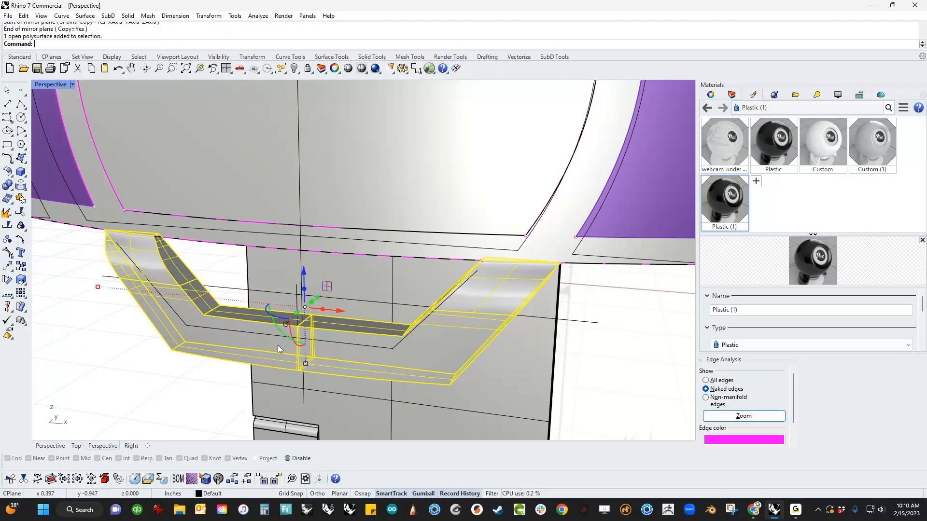
pyautogui.hotkey('ctrl', 'j')
# Step: Join the housing's front frame surface with the housing body, including the bracket in the selection
pyautogui.keyDown('shift'); pyautogui.click(261, 238); pyautogui.keyUp('shift')
pyautogui.moveTo(472, 272); pyautogui.dragTo(534, 298, button='right')
pyautogui.keyDown('shift'); pyautogui.click(494, 208); pyautogui.keyUp('shift')
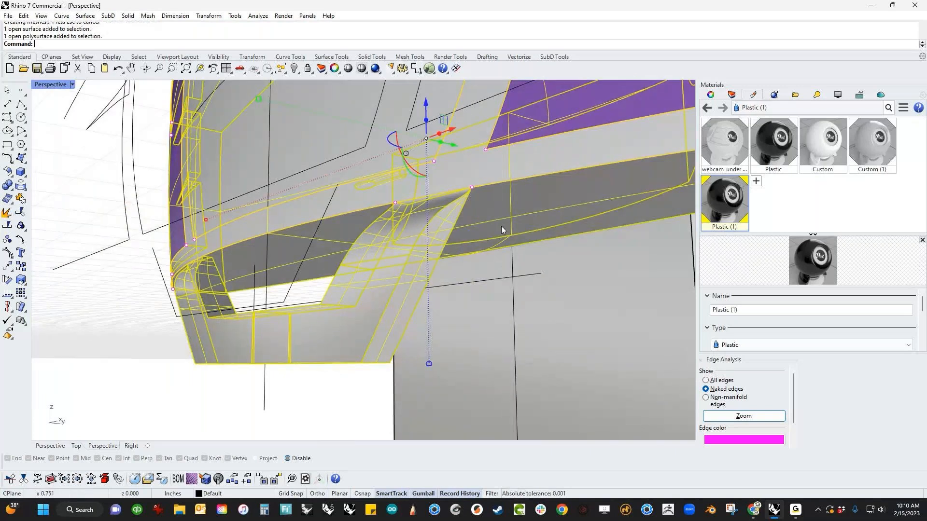
pyautogui.hotkey('ctrl', 'j')
pyautogui.moveTo(501, 226); pyautogui.dragTo(214, 323, button='right')
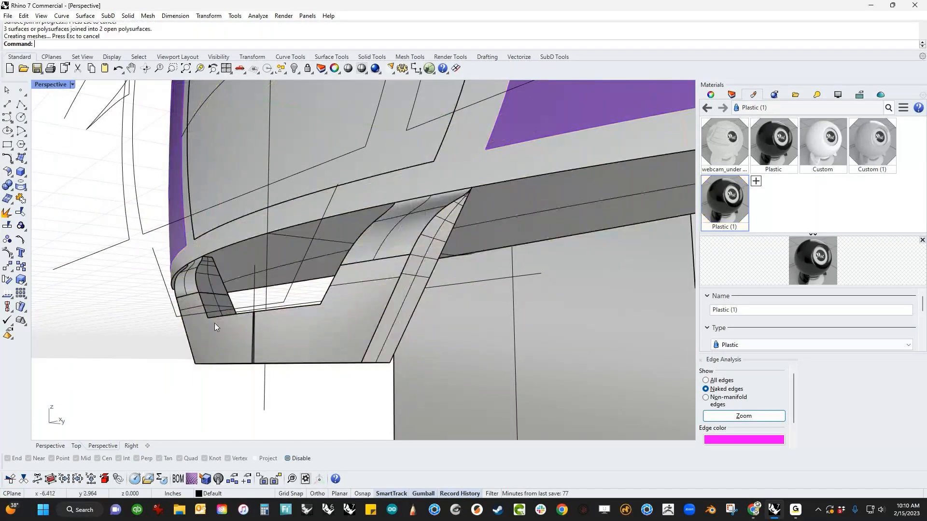
# Step: Try a Boolean union of the bracket with the webcam housing
pyautogui.click(239, 314)
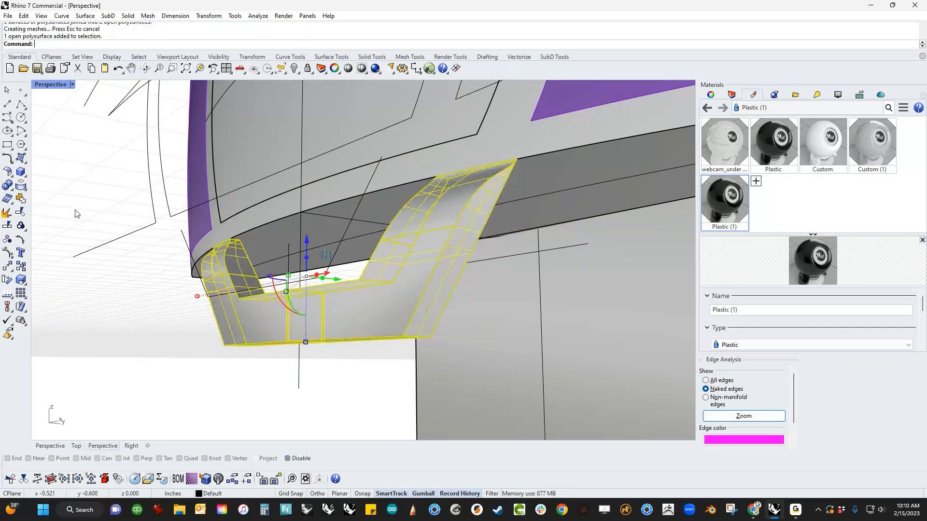
pyautogui.click(7, 184)
pyautogui.click(289, 237)
pyautogui.rightClick(289, 237)
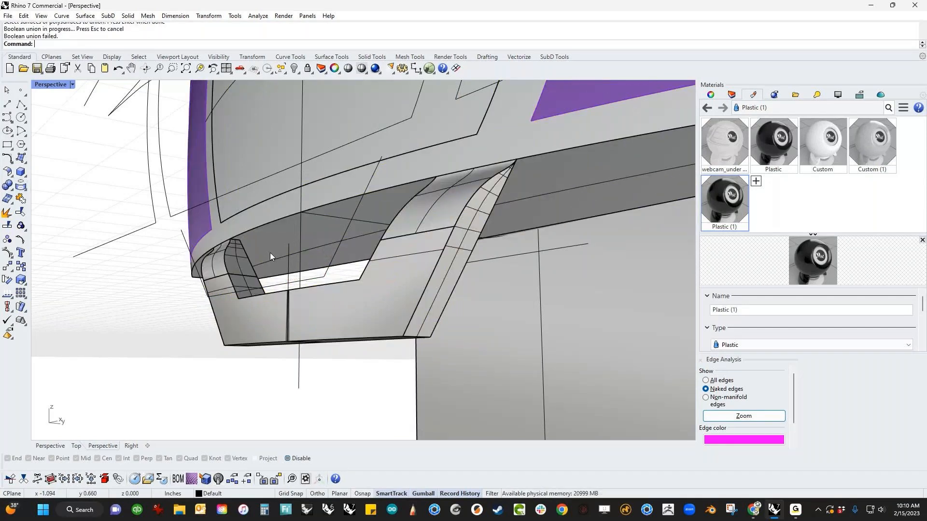
pyautogui.click(240, 289)
pyautogui.click(151, 334)
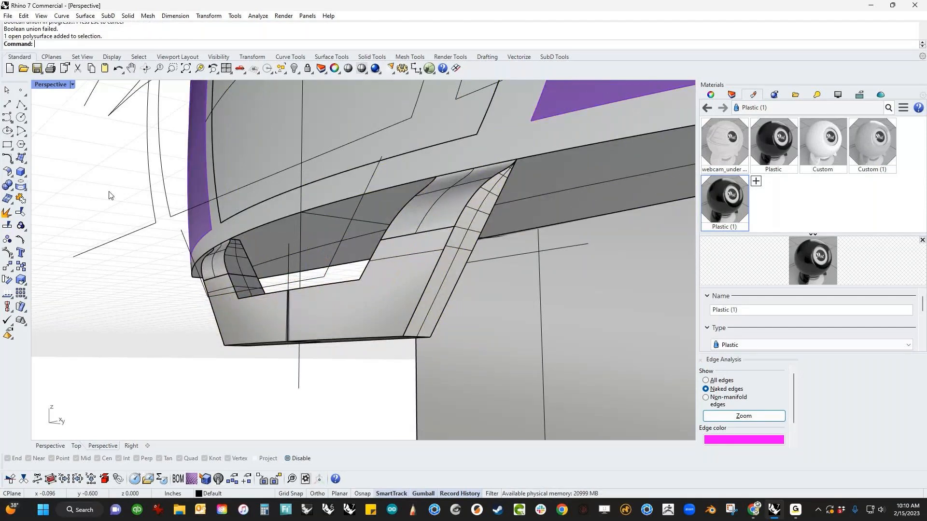
# Step: Extract the housing's bottom surface and isolate it together with the bracket
pyautogui.moveTo(91, 105); pyautogui.dragTo(443, 265, button='right')
pyautogui.middleClick(444, 265)
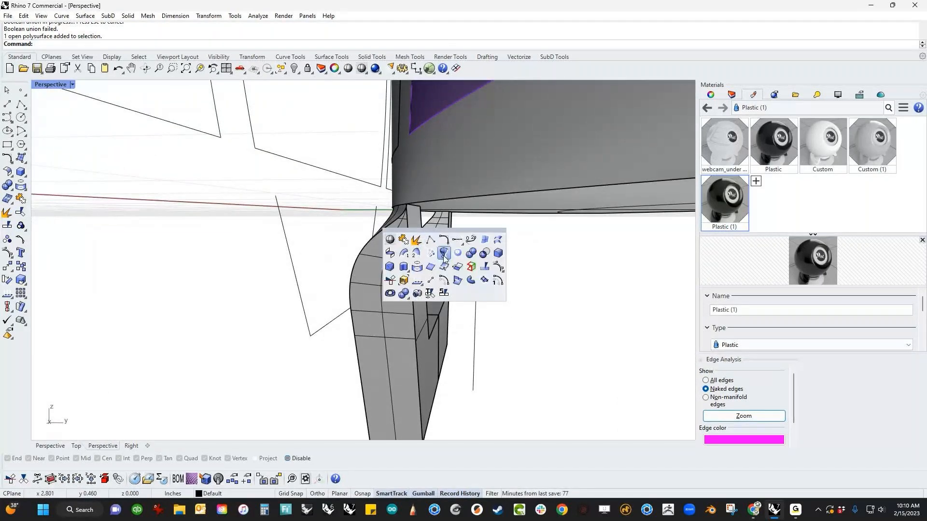
pyautogui.click(417, 240)
pyautogui.click(532, 211)
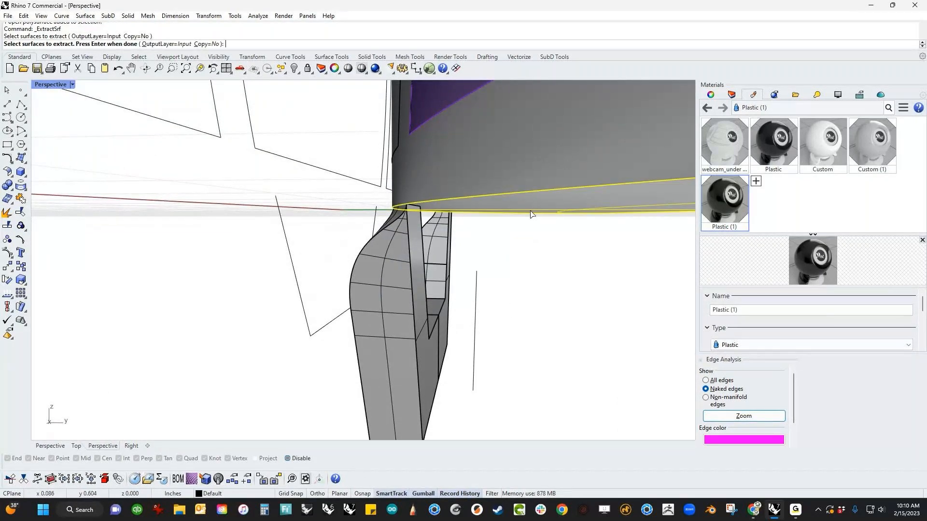
pyautogui.rightClick(507, 251)
pyautogui.click(412, 299)
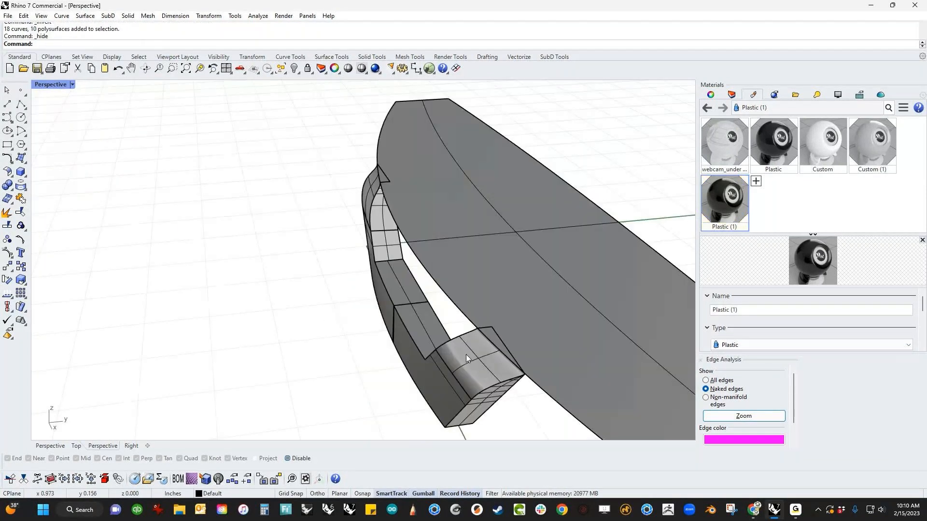
# Step: Trim the housing's bottom surface and the bracket against each other where they meet
pyautogui.keyDown('shift'); pyautogui.moveTo(465, 355); pyautogui.dragTo(426, 308, button='right'); pyautogui.keyUp('shift')
pyautogui.scroll(7, 396, 272)
pyautogui.click(396, 271)
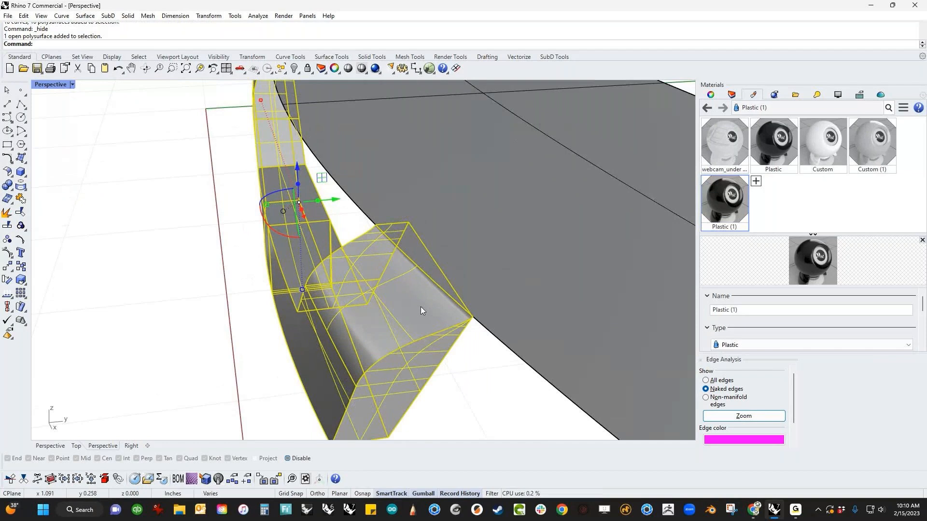
pyautogui.hotkey('ctrl', 't')
pyautogui.scroll(-5, 345, 226)
pyautogui.moveTo(345, 227); pyautogui.dragTo(351, 185, button='right')
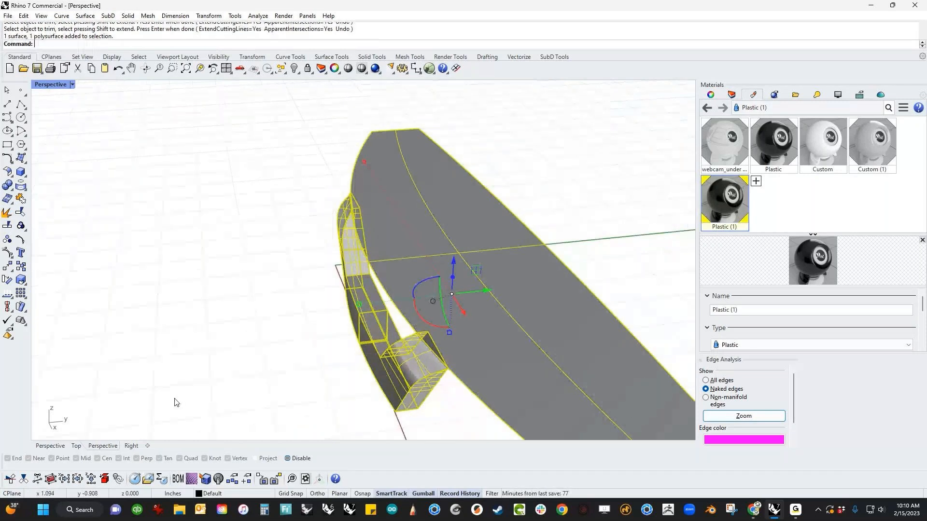
# Step: Join the trimmed bottom surface with the bracket, show the hidden objects, and join the result with the housing
pyautogui.hotkey('ctrl', 'j')
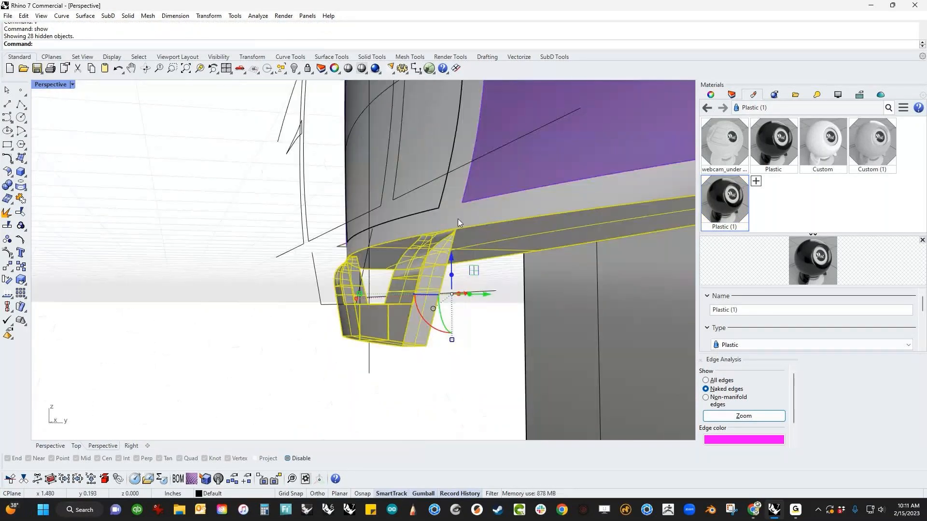
pyautogui.click(457, 220)
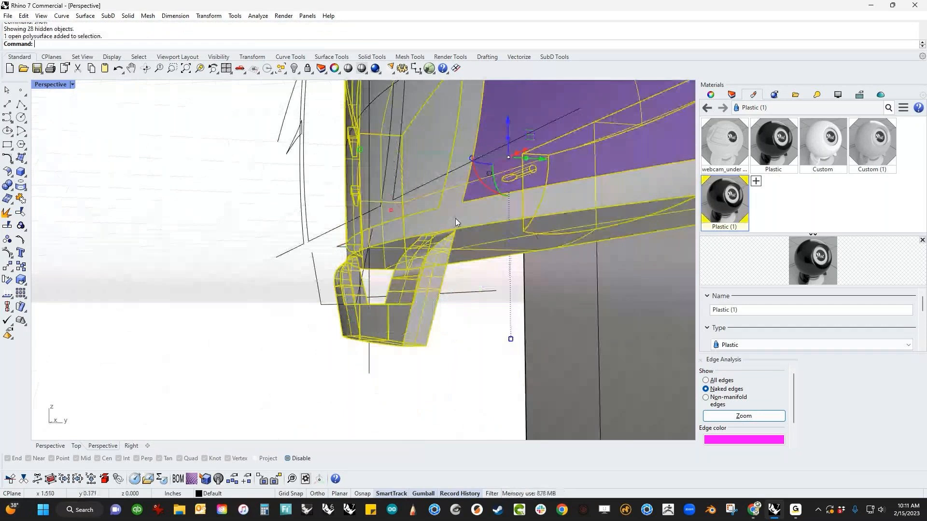
pyautogui.hotkey('ctrl', 'j')
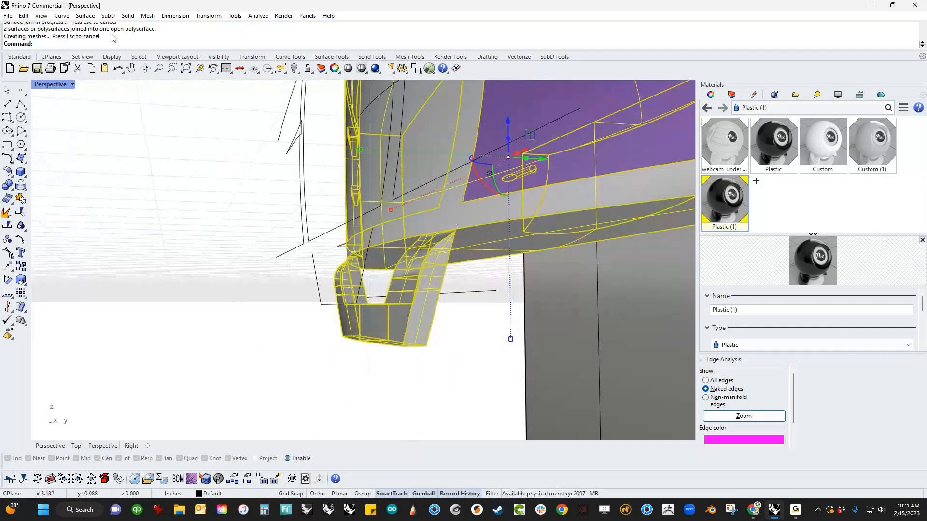
# Step: Isolate the joined housing and bracket to inspect the open body, and show all hidden objects again
pyautogui.hotkey('ctrl', 'i')
pyautogui.hotkey('ctrl', 'h')
pyautogui.moveTo(404, 321); pyautogui.dragTo(365, 323, button='right')
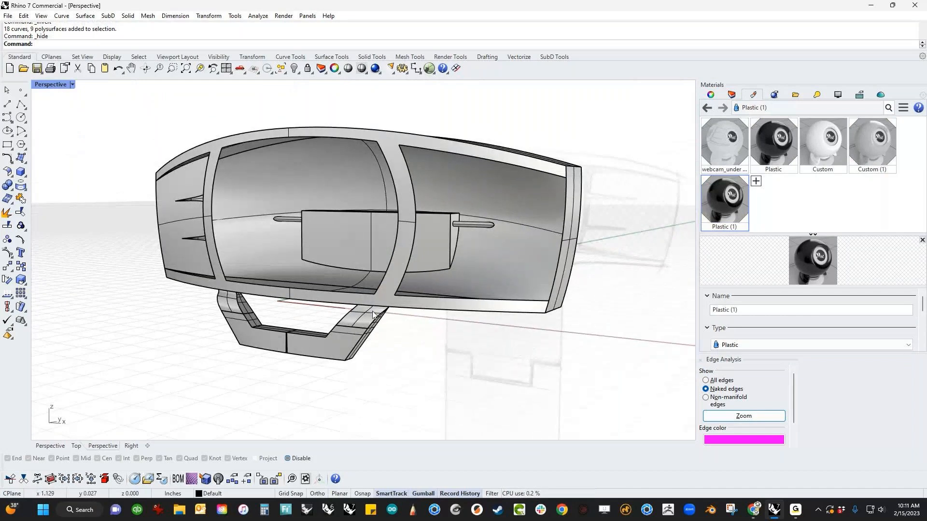
pyautogui.click(373, 315)
pyautogui.hotkey('ctrl', 'alt', 'h')
pyautogui.press('Escape')
# Step: Hide the centre cover plate and both purple side panels on the webcam's front
pyautogui.click(332, 271)
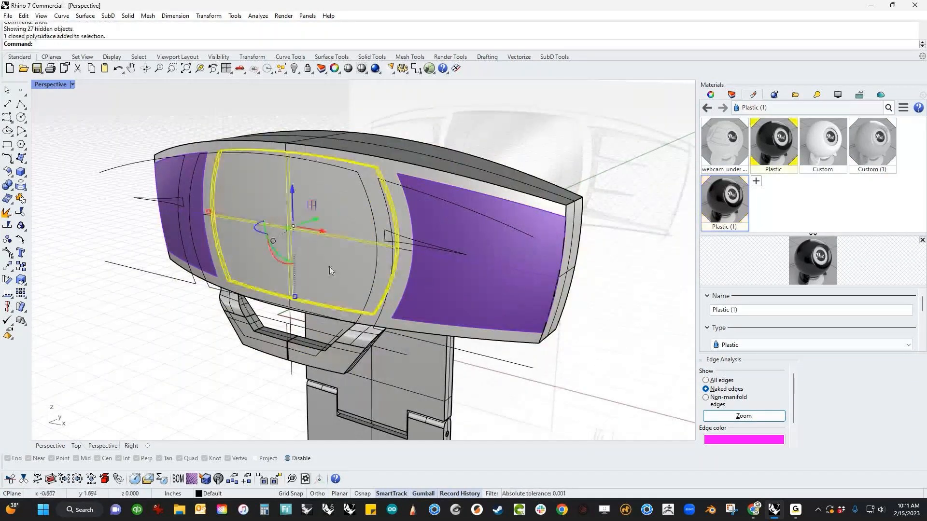
pyautogui.hotkey('ctrl', 'h')
pyautogui.click(458, 254)
pyautogui.keyDown('shift'); pyautogui.click(198, 244); pyautogui.keyUp('shift')
pyautogui.write('h')
pyautogui.press('Return')
# Step: Join all surfaces and curves of the webcam head, including the lens rings and the bracket
pyautogui.moveTo(230, 243); pyautogui.dragTo(256, 230, button='right')
pyautogui.moveTo(97, 145); pyautogui.dragTo(498, 331)
pyautogui.hotkey('ctrl', 'j')
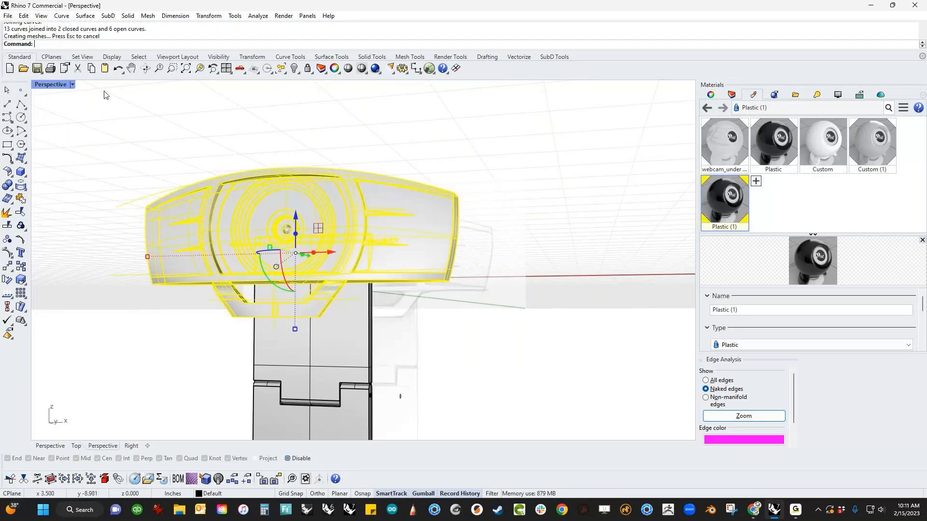
pyautogui.click(107, 97)
pyautogui.moveTo(478, 208); pyautogui.dragTo(403, 372, button='right')
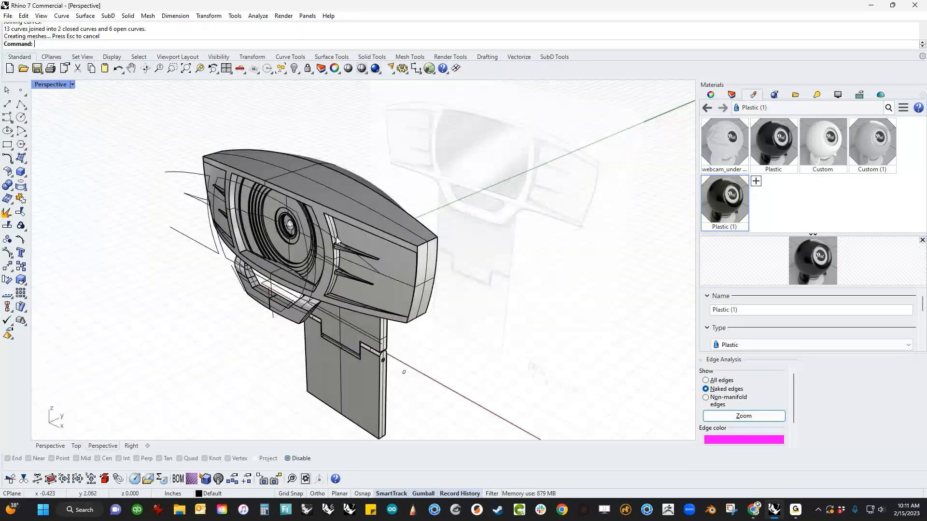
# Step: Isolate the joined webcam body and analyse its naked edges around the lens recess and side pocket
pyautogui.scroll(6, 366, 231)
pyautogui.click(367, 232)
pyautogui.write('ii')
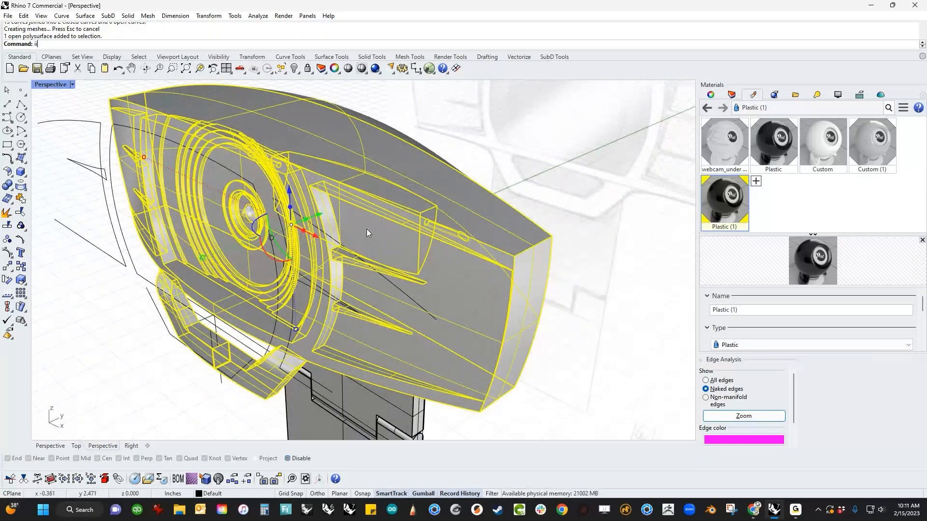
pyautogui.press('Return')
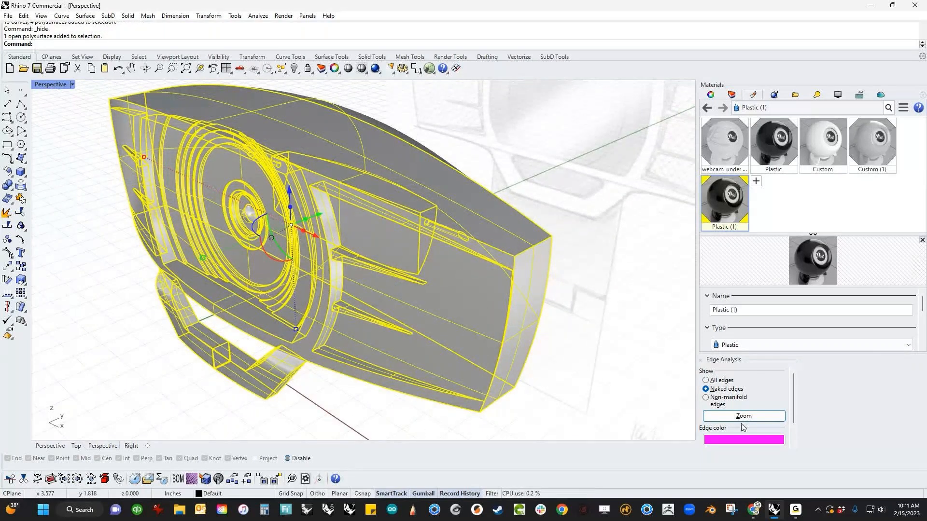
pyautogui.scroll(-2, 743, 425)
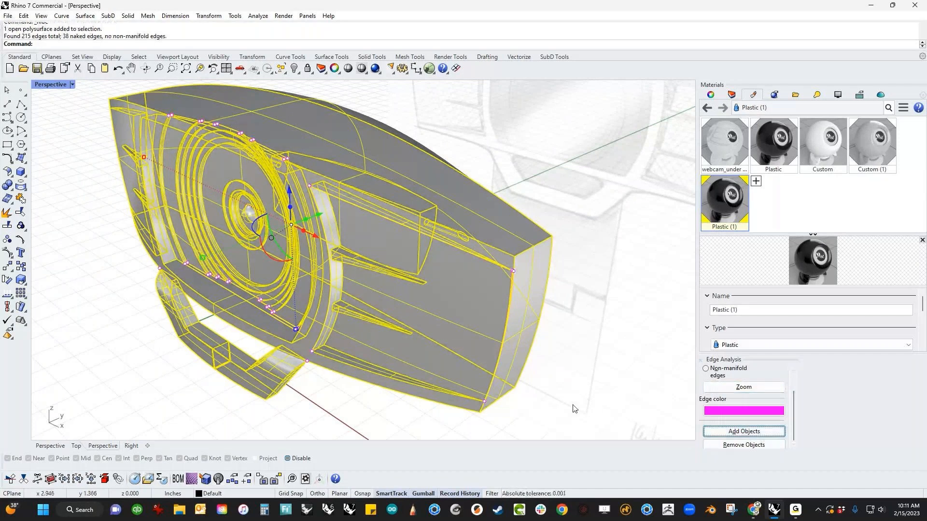
pyautogui.click(572, 409)
pyautogui.moveTo(290, 357); pyautogui.dragTo(283, 374, button='right')
pyautogui.scroll(5, 329, 320)
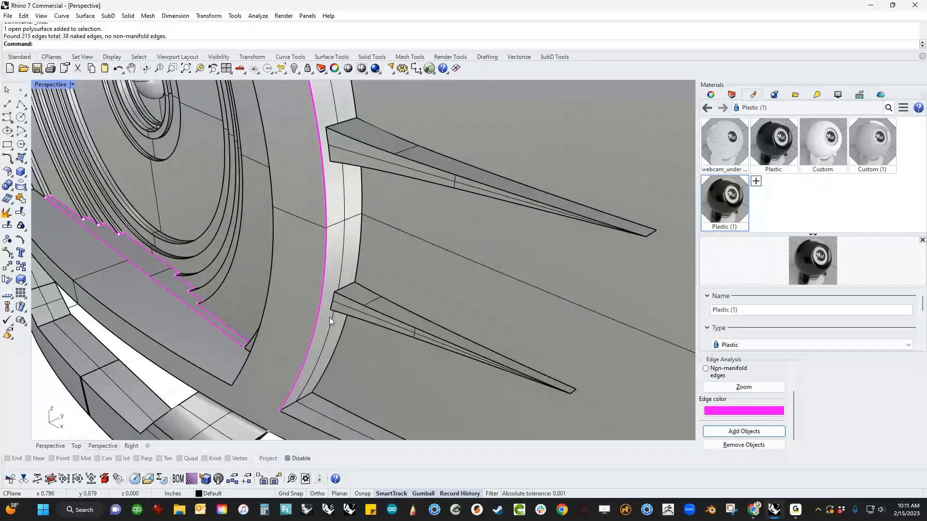
# Step: Show the hidden objects and cap the planar openings of the webcam body
pyautogui.click(329, 318)
pyautogui.scroll(-5, 426, 395)
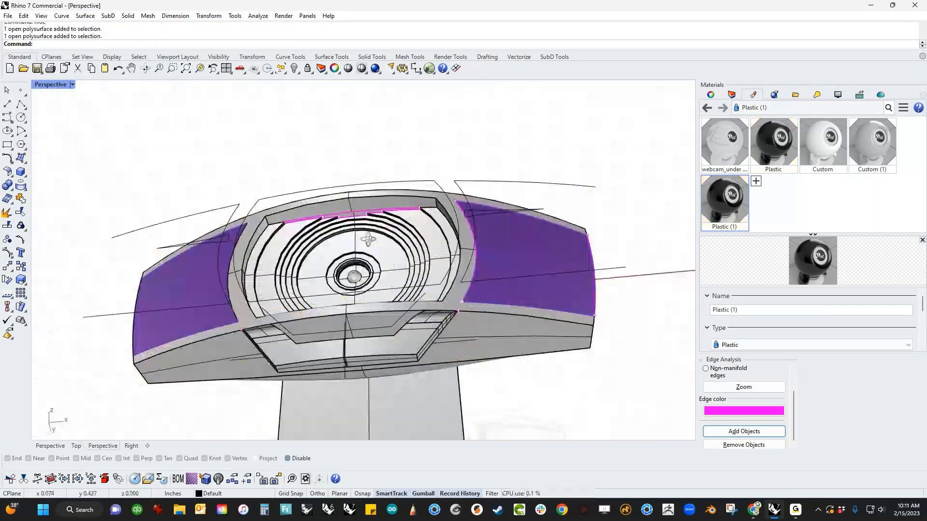
pyautogui.moveTo(367, 240); pyautogui.dragTo(367, 245, button='right')
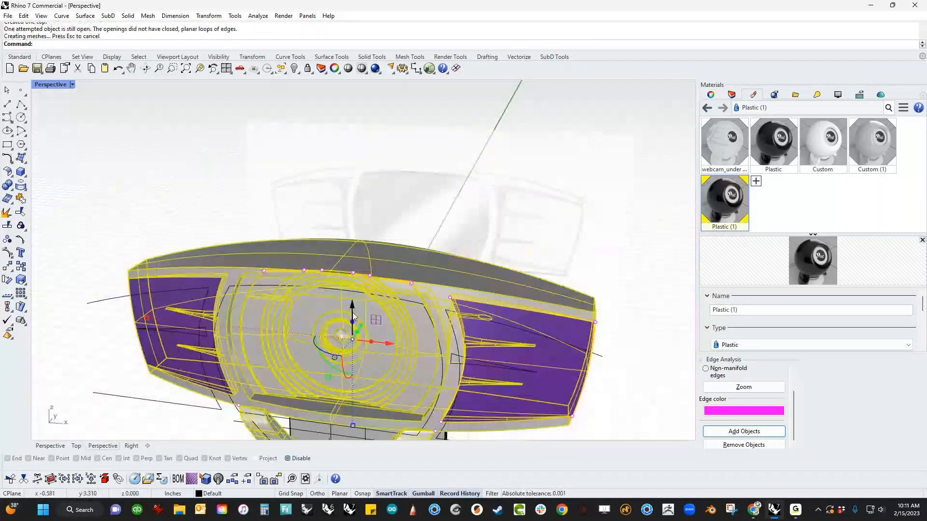
pyautogui.keyDown('shift'); pyautogui.moveTo(353, 315); pyautogui.dragTo(357, 300, button='right'); pyautogui.keyUp('shift')
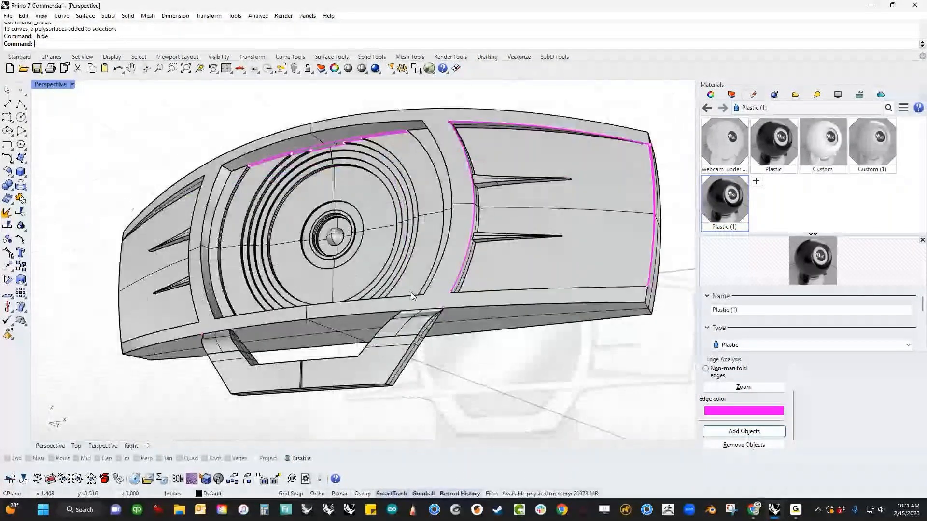
# Step: Isolate the body and split the lens recess's upper naked edge opposite each stepped corner of the ring grooves
pyautogui.moveTo(412, 296); pyautogui.dragTo(378, 271, button='right')
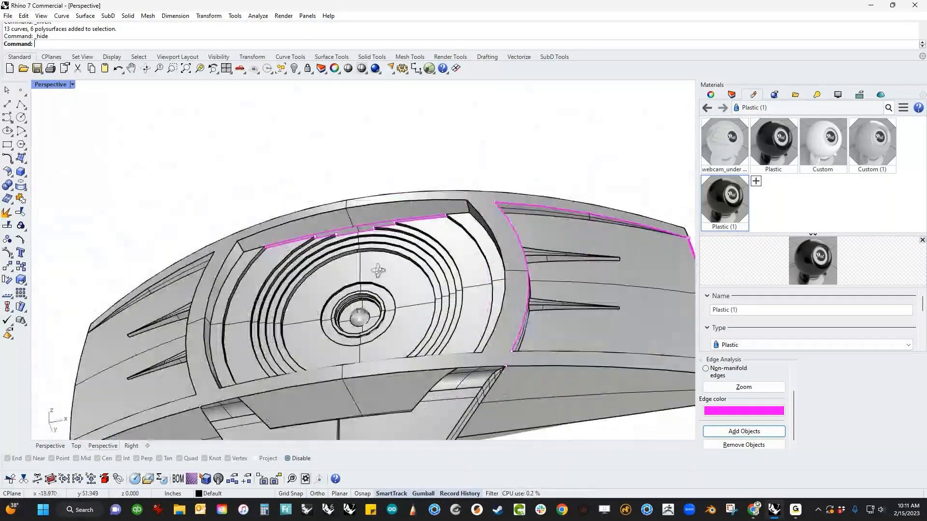
pyautogui.scroll(6, 300, 251)
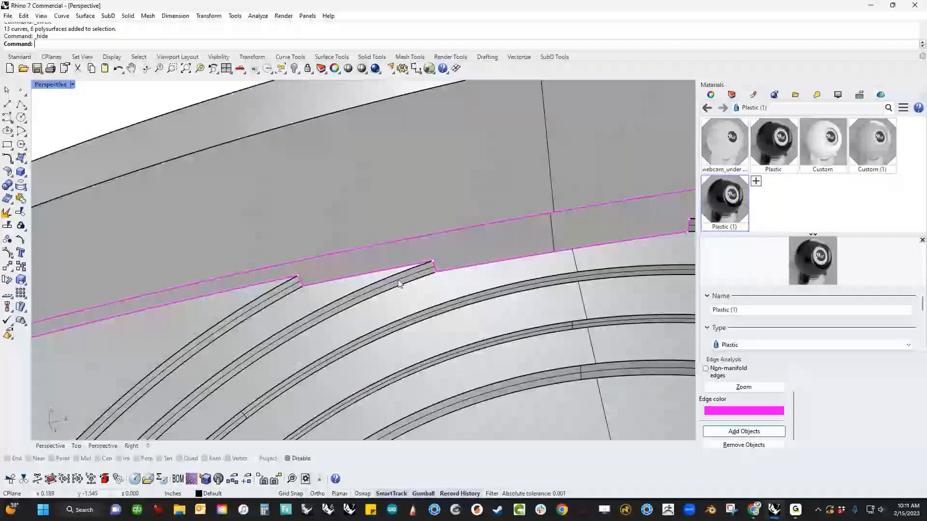
pyautogui.scroll(-4, 398, 283)
pyautogui.middleClick(362, 285)
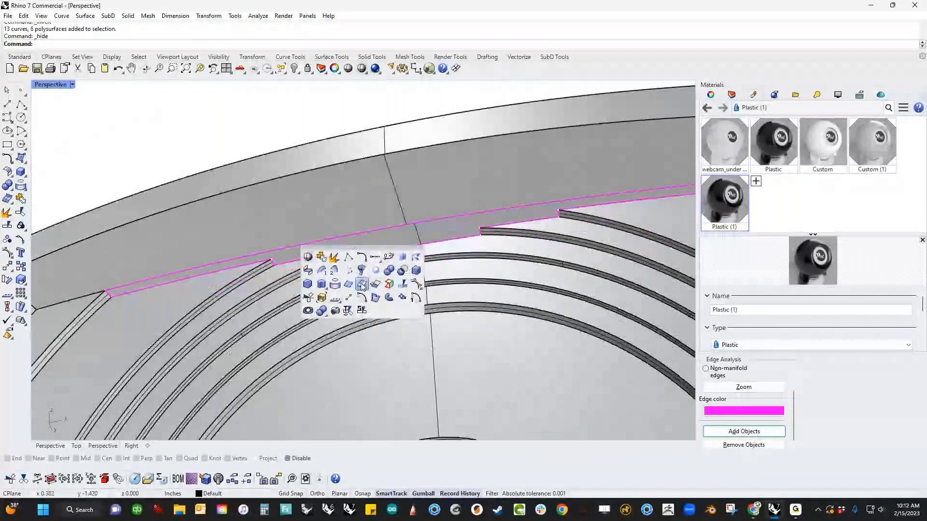
pyautogui.click(404, 284)
pyautogui.click(287, 255)
pyautogui.scroll(5, 286, 254)
pyautogui.click(254, 248)
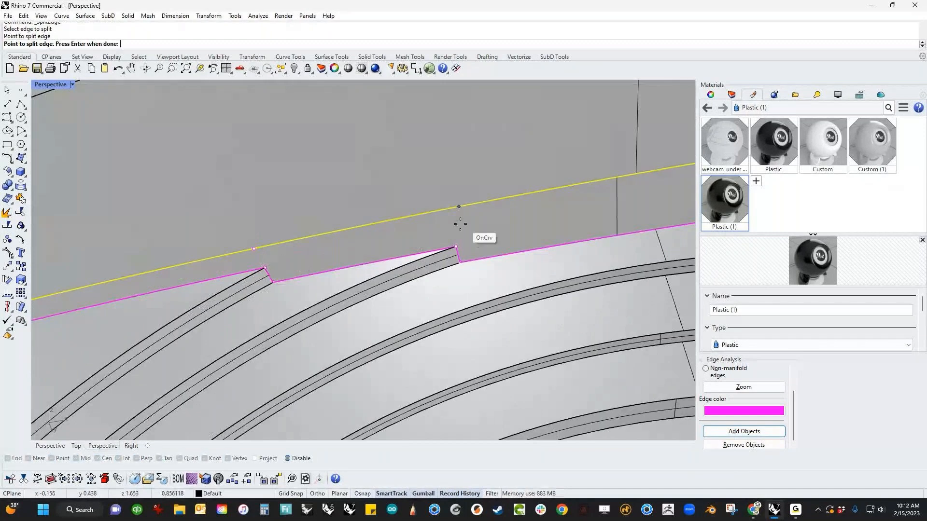
pyautogui.click(455, 245)
pyautogui.scroll(-6, 458, 244)
pyautogui.keyDown('shift'); pyautogui.moveTo(541, 246); pyautogui.dragTo(257, 242, button='right'); pyautogui.keyUp('shift')
pyautogui.keyDown('alt'); pyautogui.click(346, 211); pyautogui.keyUp('alt')
pyautogui.keyDown('alt'); pyautogui.click(448, 185); pyautogui.keyUp('alt')
pyautogui.rightClick(471, 196)
# Step: Fill the gap above the lens rings with edge-curve surfaces, one for each pair of opposite edge segments
pyautogui.middleClick(479, 205)
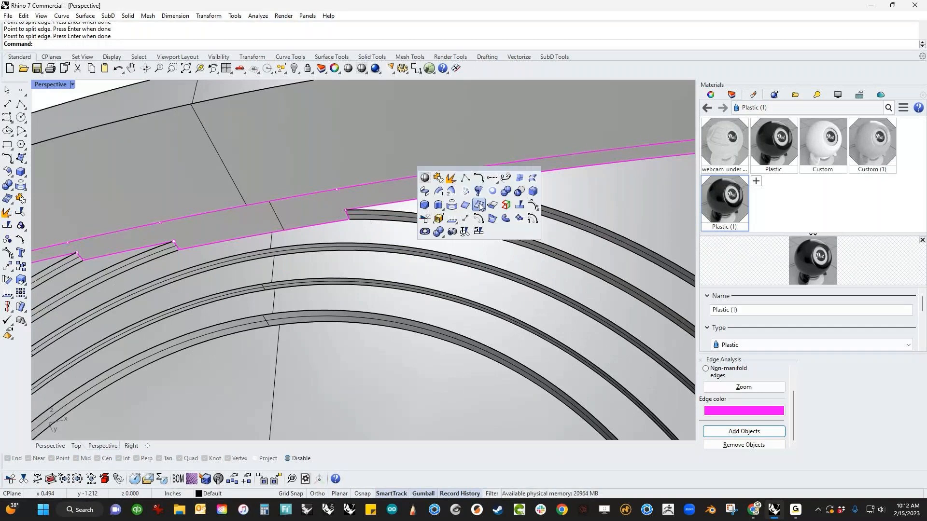
pyautogui.click(519, 179)
pyautogui.rightClick(437, 202)
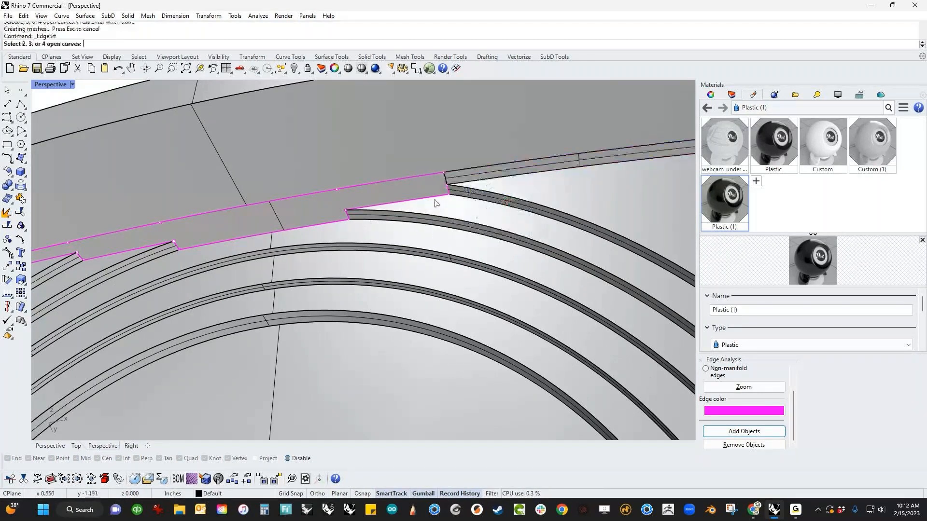
pyautogui.click(434, 197)
pyautogui.click(427, 179)
pyautogui.rightClick(425, 180)
pyautogui.rightClick(305, 214)
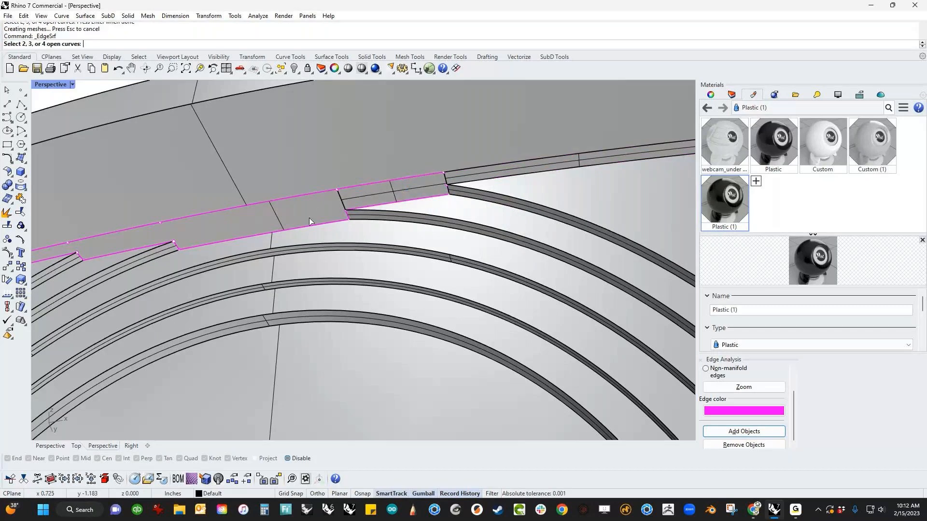
pyautogui.scroll(3, 314, 226)
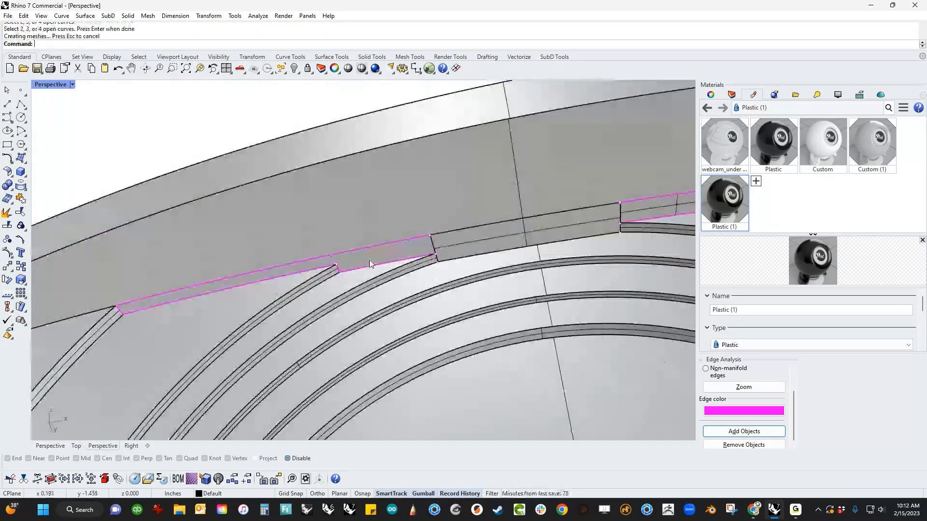
pyautogui.click(378, 256)
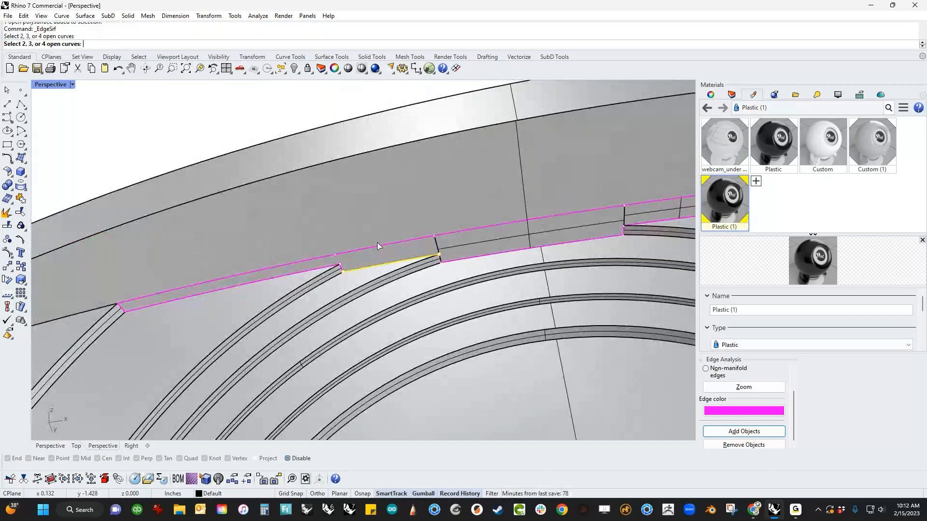
pyautogui.click(307, 266)
pyautogui.rightClick(307, 263)
# Step: Join the new gap-filling surfaces above the lens rings with the webcam body
pyautogui.scroll(8, 340, 272)
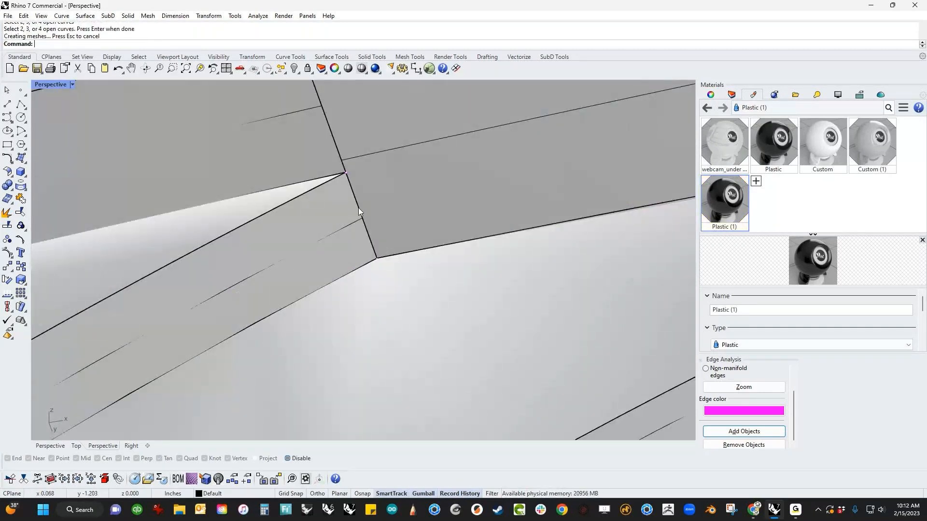
pyautogui.scroll(-8, 359, 218)
pyautogui.moveTo(215, 186); pyautogui.dragTo(485, 261)
pyautogui.keyDown('shift'); pyautogui.click(471, 284); pyautogui.keyUp('shift')
pyautogui.hotkey('ctrl', 'j')
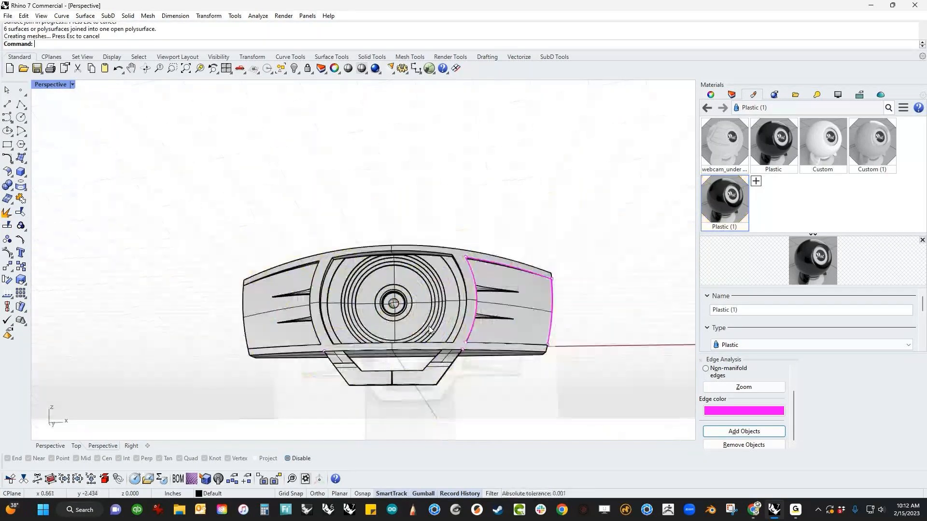
# Step: Delete the narrow outer side face of the bracket arm that meets the naked corner under the webcam housing
pyautogui.moveTo(360, 306)
pyautogui.mouseDown(button='right')
pyautogui.moveTo(404, 305)
pyautogui.moveTo(376, 305)
pyautogui.mouseUp(button='right')
pyautogui.scroll(15, 375, 305)
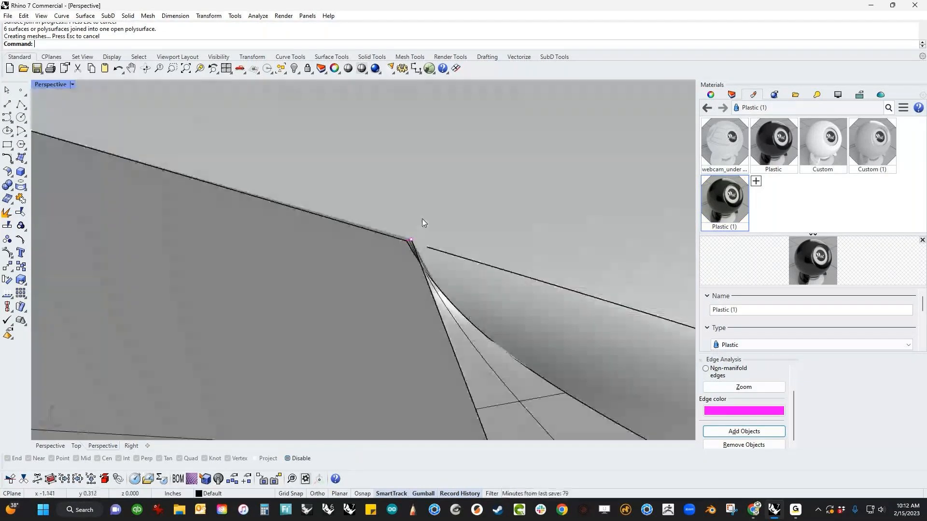
pyautogui.keyDown('shift'); pyautogui.moveTo(446, 292); pyautogui.dragTo(442, 277, button='right'); pyautogui.keyUp('shift')
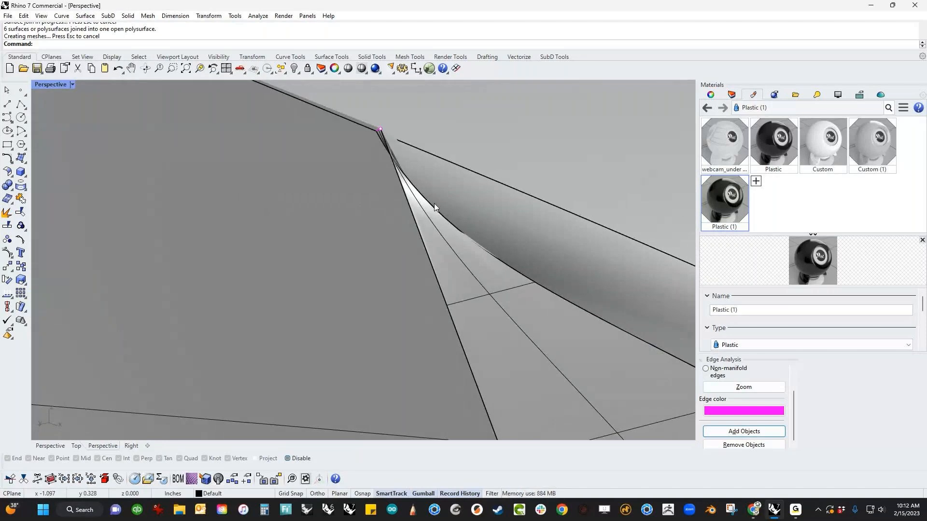
pyautogui.scroll(5, 391, 141)
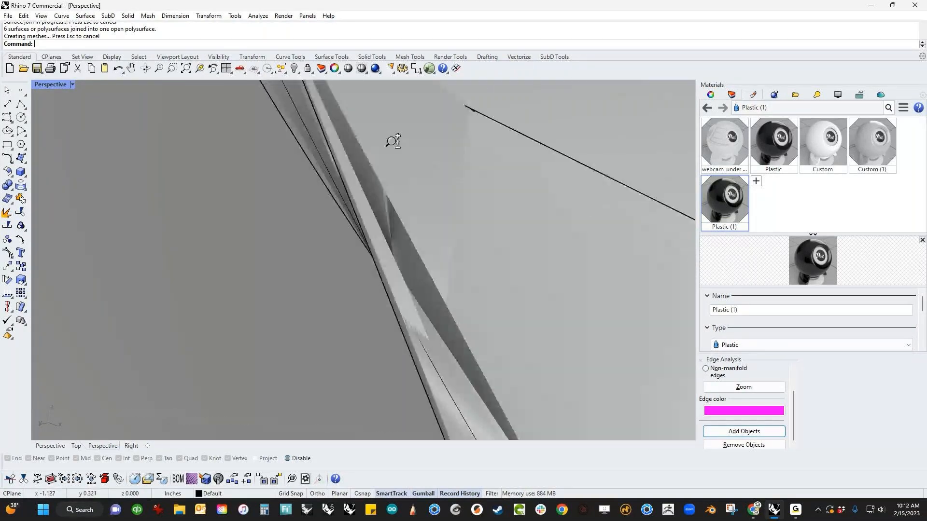
pyautogui.scroll(-3, 394, 142)
pyautogui.keyDown('ctrl'); pyautogui.moveTo(393, 144); pyautogui.dragTo(417, 213, button='right'); pyautogui.keyUp('ctrl')
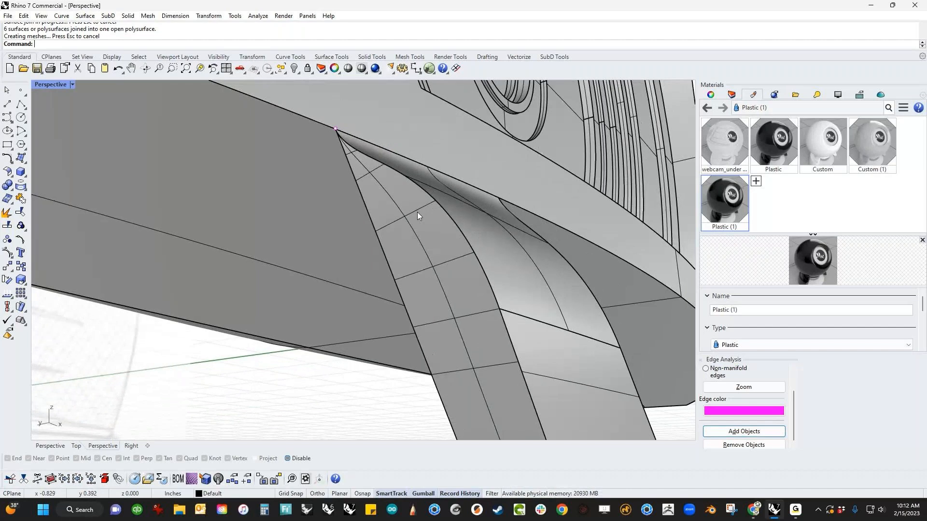
pyautogui.keyDown('ctrl'); pyautogui.keyDown('shift'); pyautogui.click(431, 241); pyautogui.keyUp('shift'); pyautogui.keyUp('ctrl')
pyautogui.moveTo(432, 286); pyautogui.dragTo(448, 317, button='right')
pyautogui.press('Delete')
# Step: Extract the back face of the same bracket half from the webcam body
pyautogui.keyDown('ctrl'); pyautogui.keyDown('shift'); pyautogui.click(413, 277); pyautogui.keyUp('shift'); pyautogui.keyUp('ctrl')
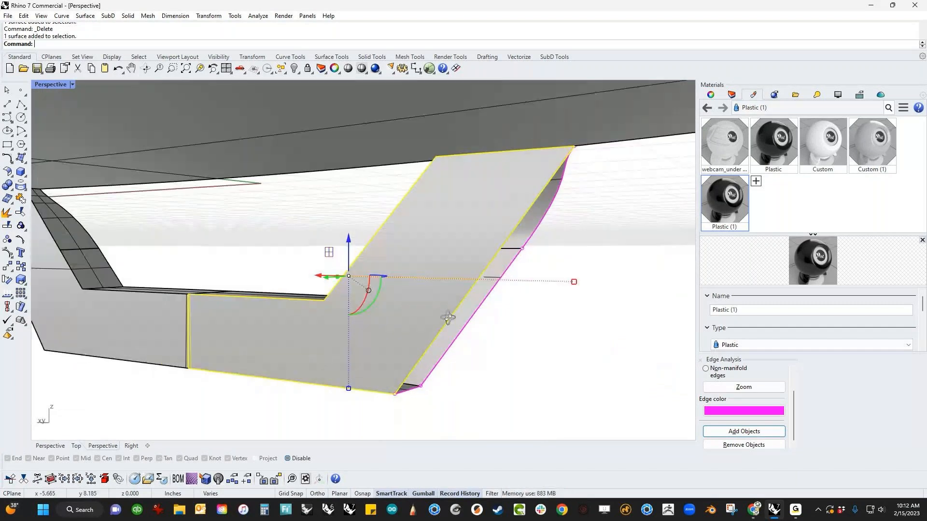
pyautogui.press('Delete')
pyautogui.scroll(3, 378, 365)
pyautogui.moveTo(378, 365); pyautogui.dragTo(383, 373, button='right')
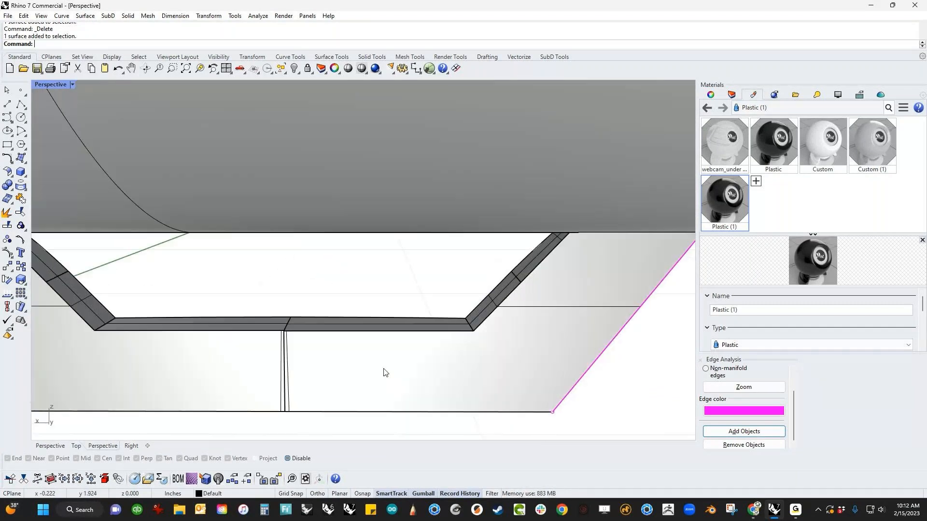
pyautogui.scroll(3, 458, 367)
pyautogui.rightClick(461, 367)
pyautogui.click(464, 362)
pyautogui.press('Return')
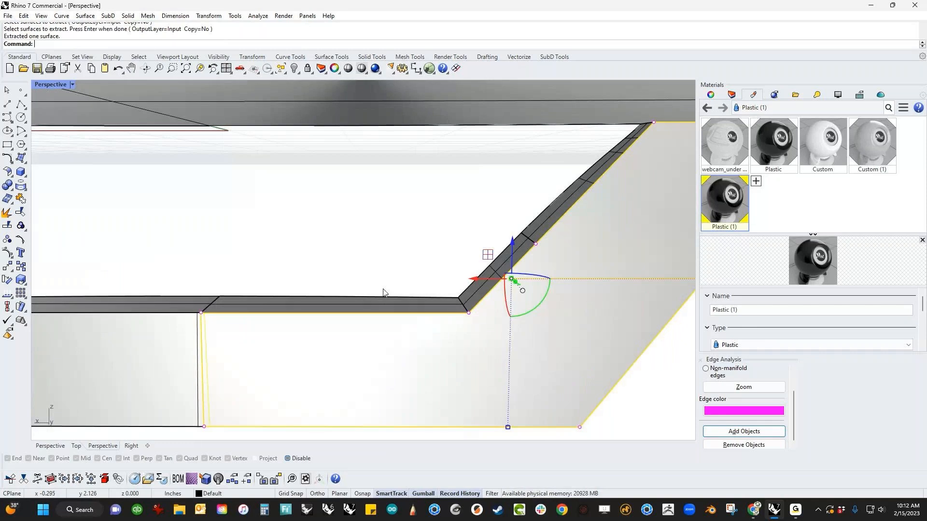
pyautogui.click(383, 293)
# Step: Draw a line across the extracted back face from the bracket's inner bend corner to its outer bend corner
pyautogui.keyDown('shift'); pyautogui.moveTo(383, 293); pyautogui.dragTo(337, 269, button='right'); pyautogui.keyUp('shift')
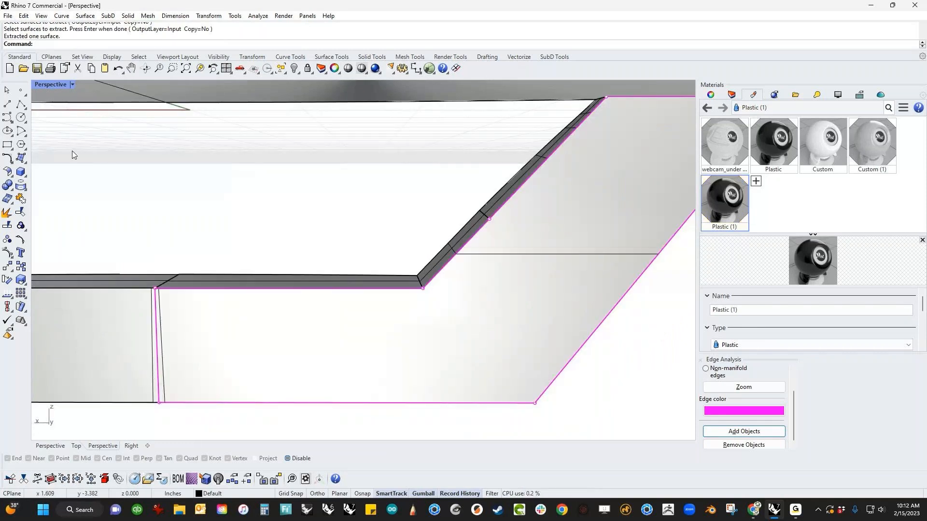
pyautogui.click(18, 107)
pyautogui.click(422, 288)
pyautogui.click(534, 403)
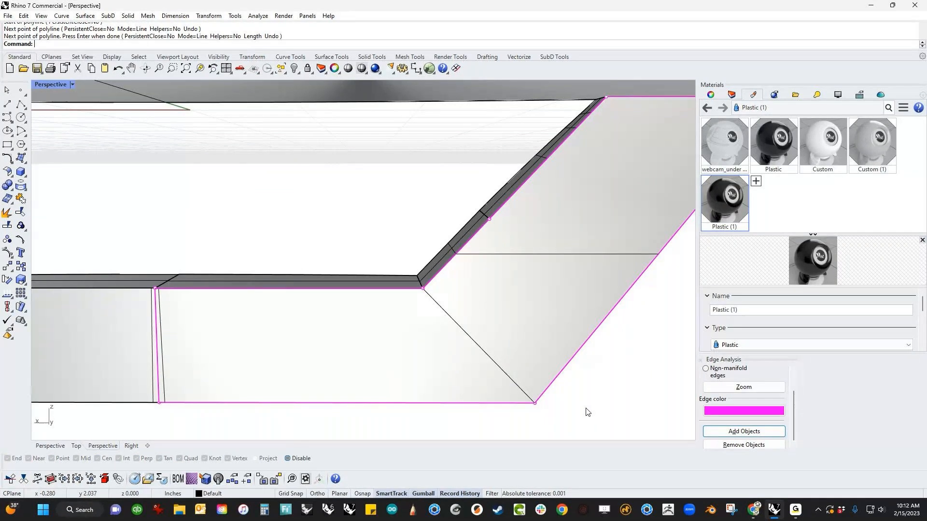
# Step: Split the extracted back face with the diagonal line and delete the sloping arm portion
pyautogui.middleClick(587, 412)
pyautogui.click(585, 438)
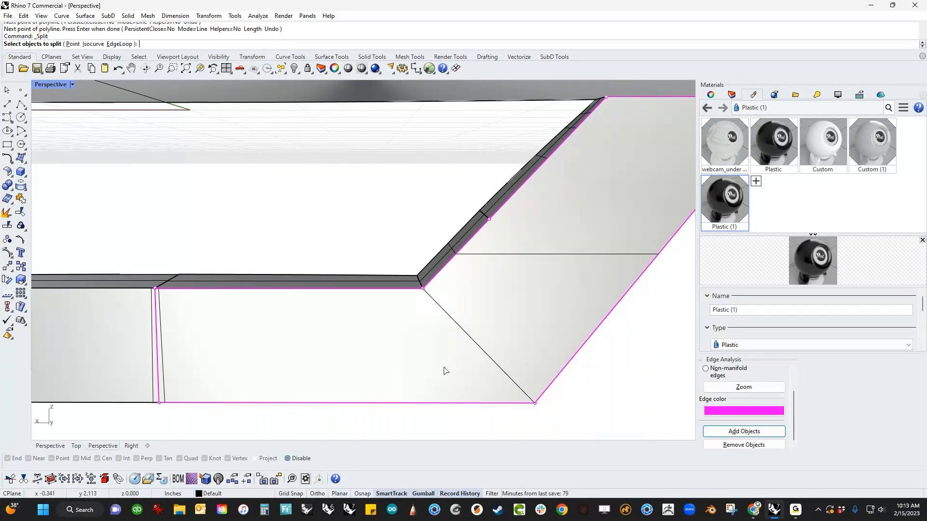
pyautogui.click(446, 369)
pyautogui.press('Return')
pyautogui.click(476, 347)
pyautogui.press('Return')
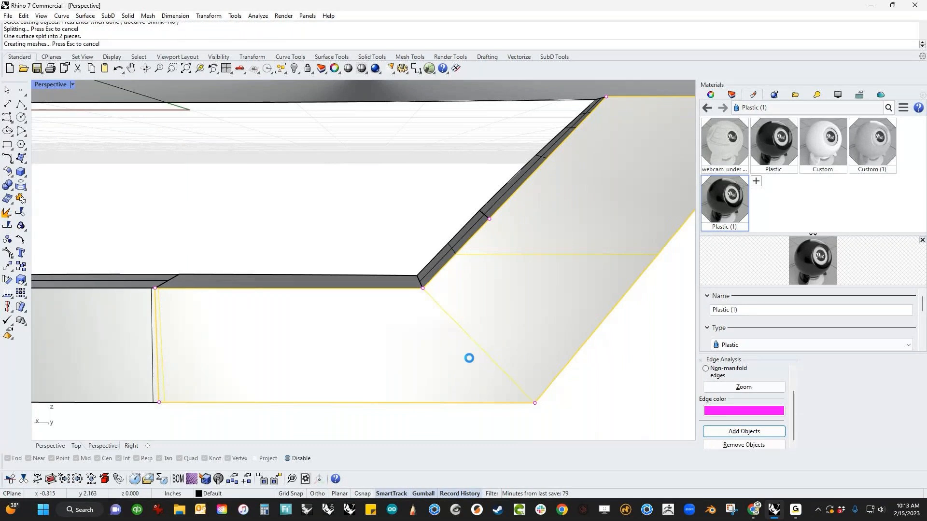
pyautogui.click(536, 332)
pyautogui.press('Delete')
# Step: Extract the curved upper front face of the bracket arm from the webcam body
pyautogui.moveTo(536, 332); pyautogui.dragTo(370, 241, button='right')
pyautogui.scroll(5, 401, 246)
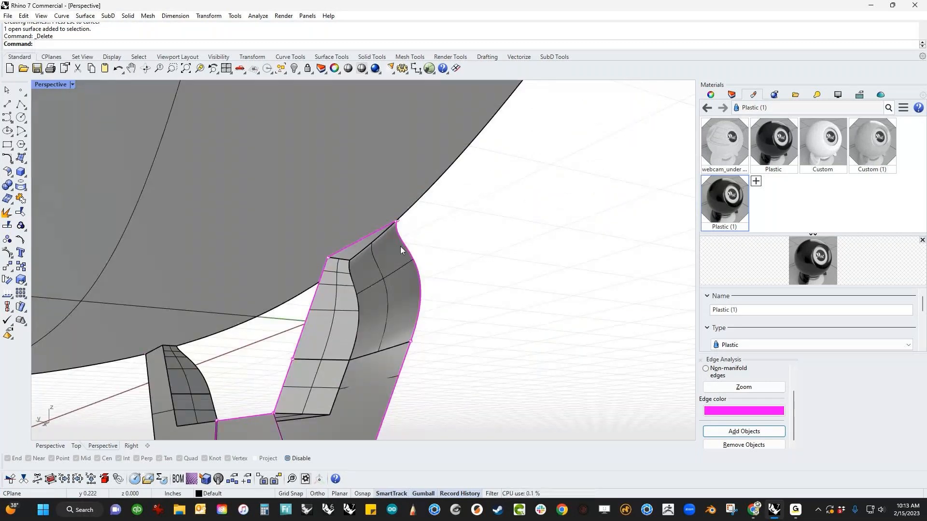
pyautogui.scroll(3, 399, 223)
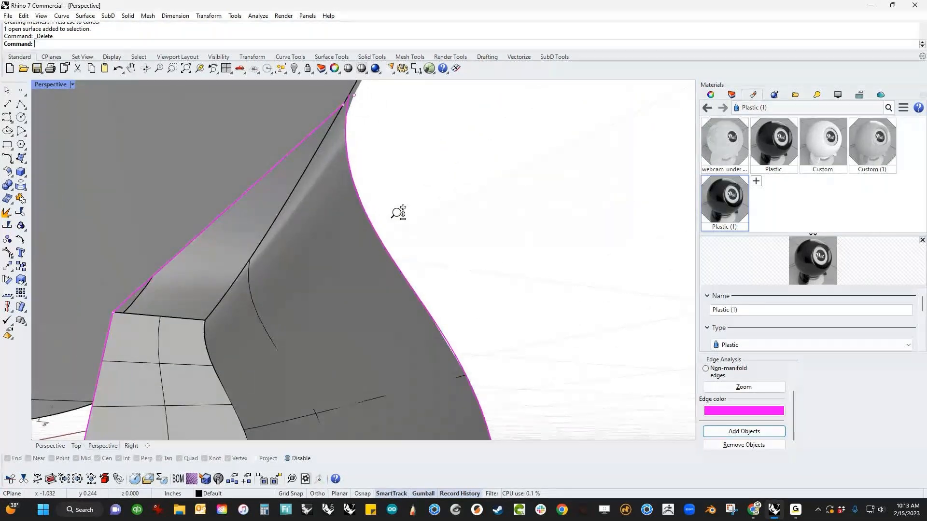
pyautogui.middleClick(387, 236)
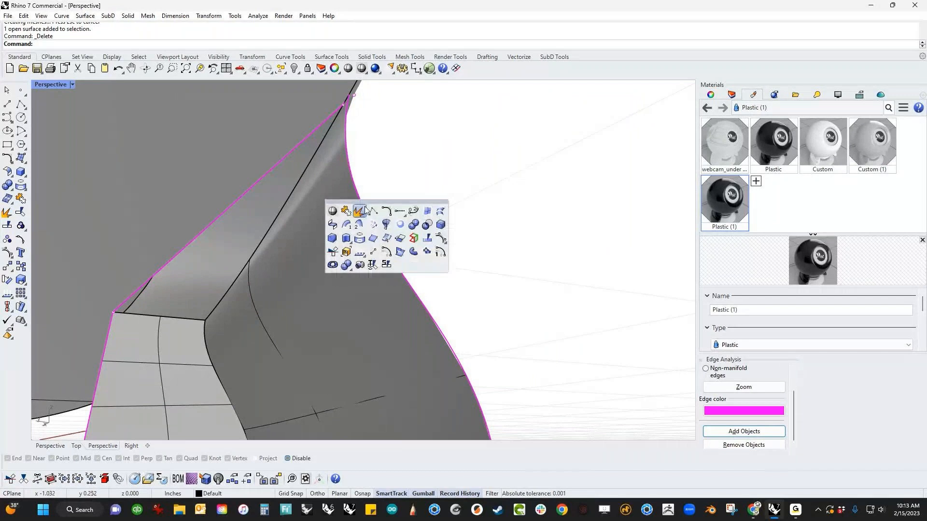
pyautogui.click(357, 212)
pyautogui.click(344, 234)
pyautogui.rightClick(425, 223)
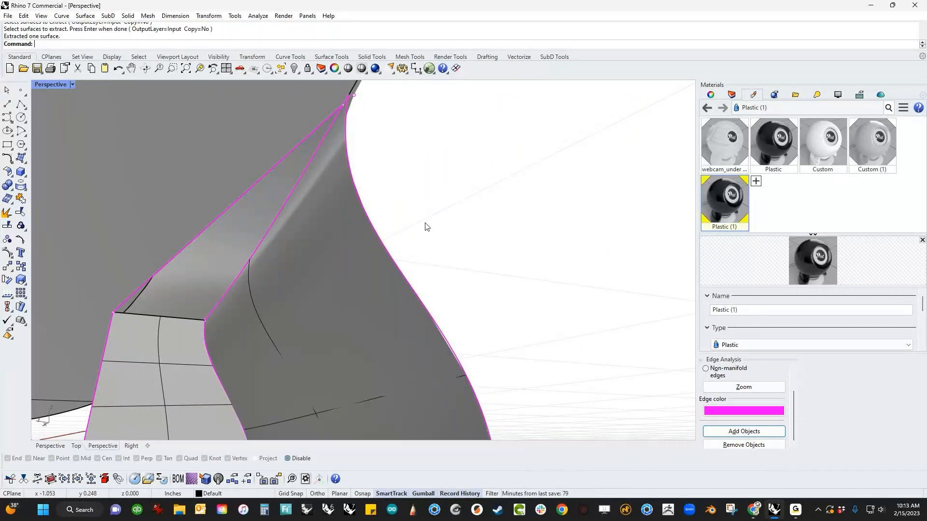
# Step: Draw an interpolated curve in a wireframe top view from the arm's upper inner corner to just past its outer corner
pyautogui.scroll(-3, 387, 233)
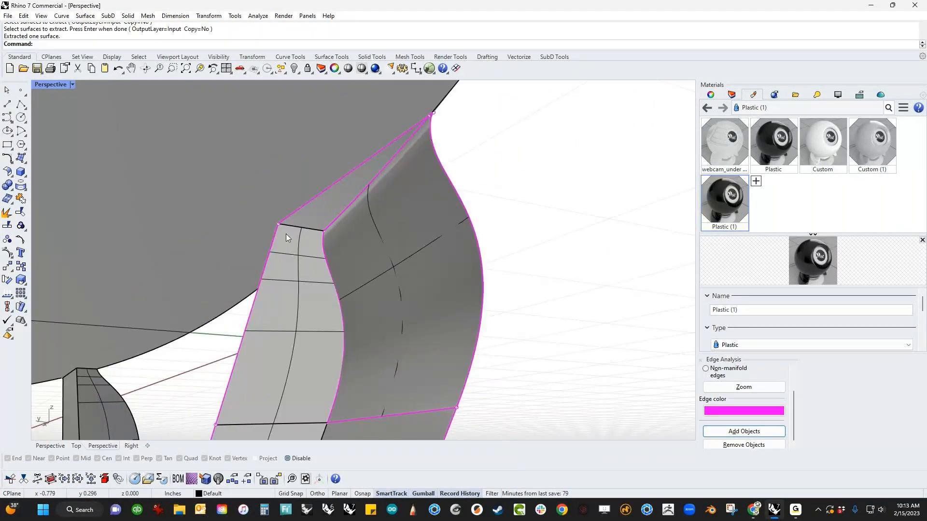
pyautogui.click(7, 104)
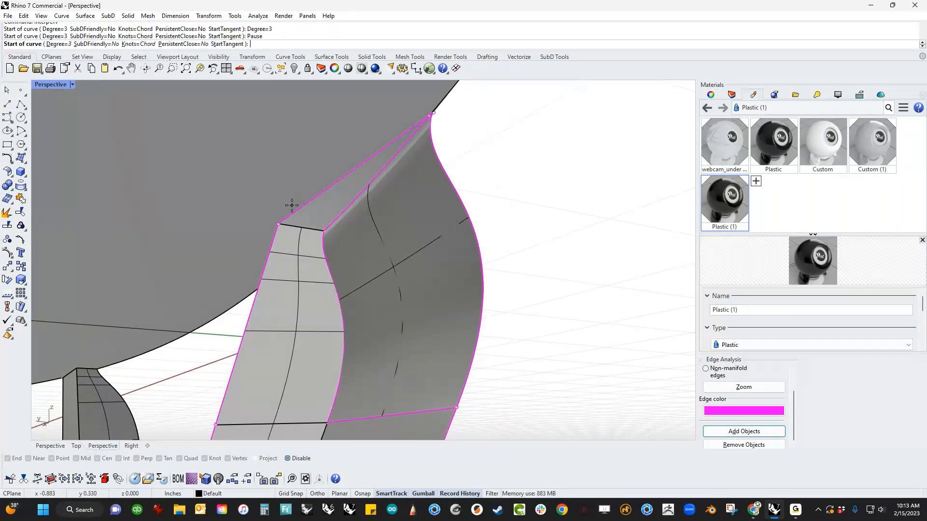
pyautogui.click(278, 224)
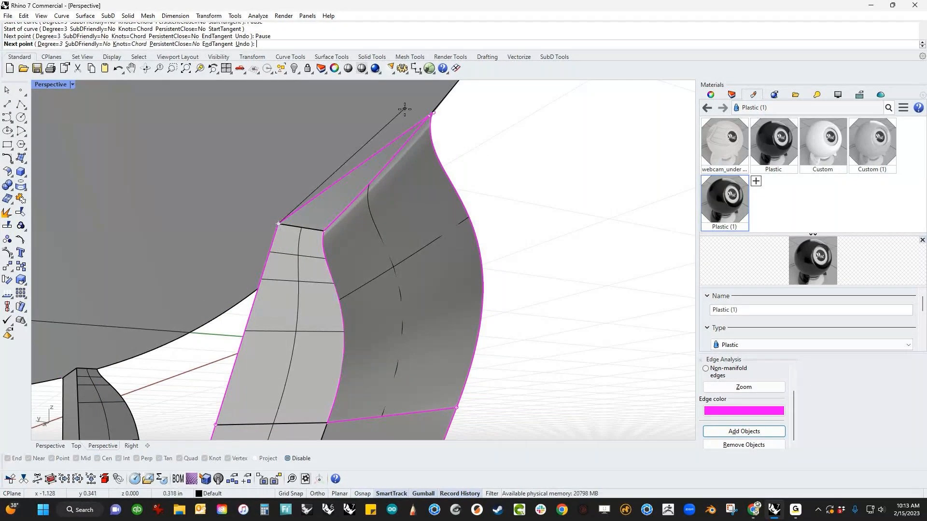
pyautogui.write('top')
pyautogui.press('Return')
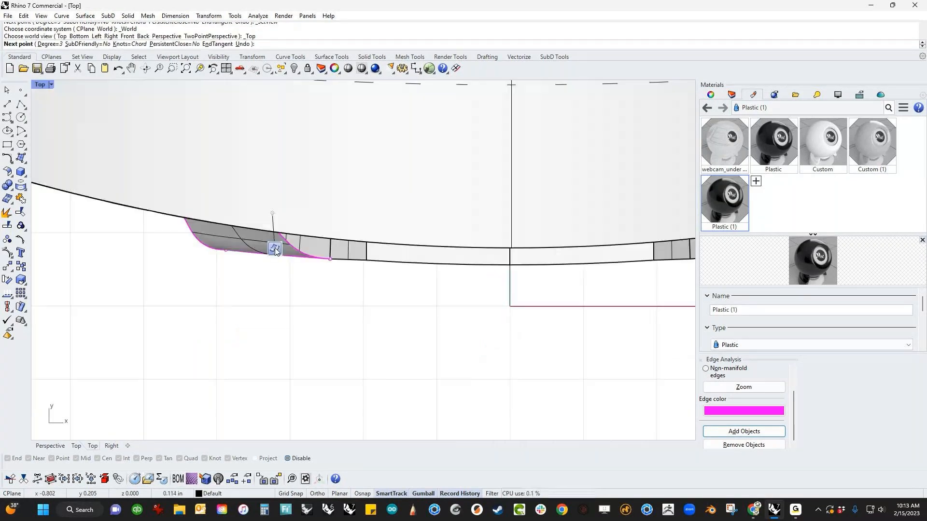
pyautogui.middleClick(274, 246)
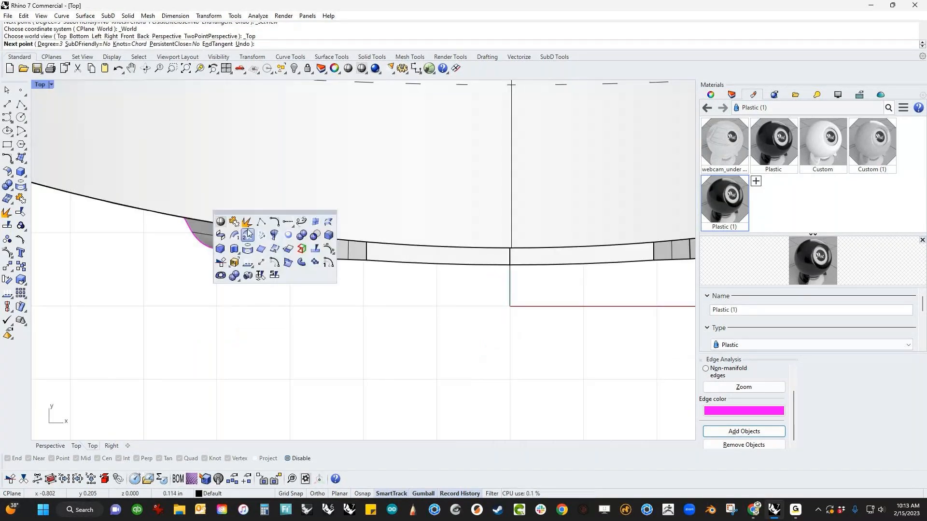
pyautogui.rightClick(221, 222)
pyautogui.scroll(6, 270, 220)
pyautogui.keyDown('shift'); pyautogui.moveTo(268, 216); pyautogui.dragTo(442, 253, button='right'); pyautogui.keyUp('shift')
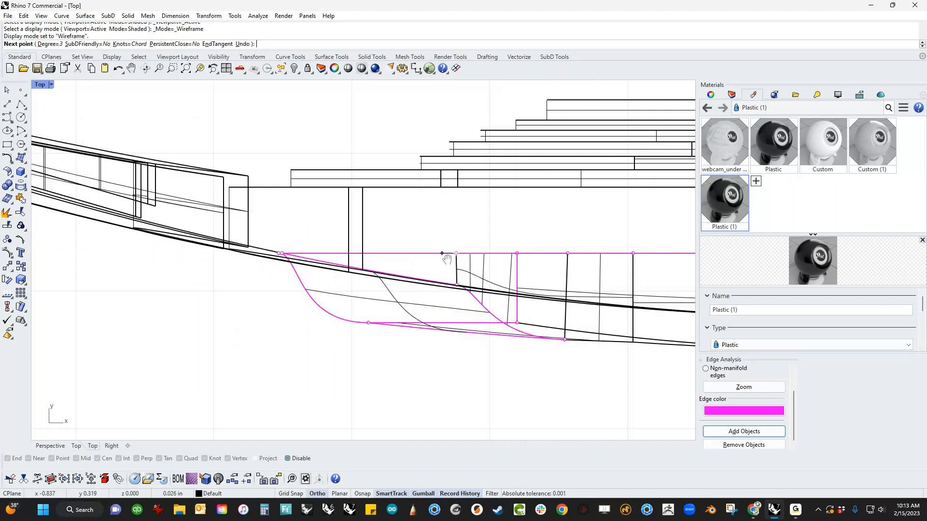
pyautogui.click(286, 233)
pyautogui.press('Return')
pyautogui.press('Return')
pyautogui.press('Escape')
pyautogui.scroll(8, 272, 265)
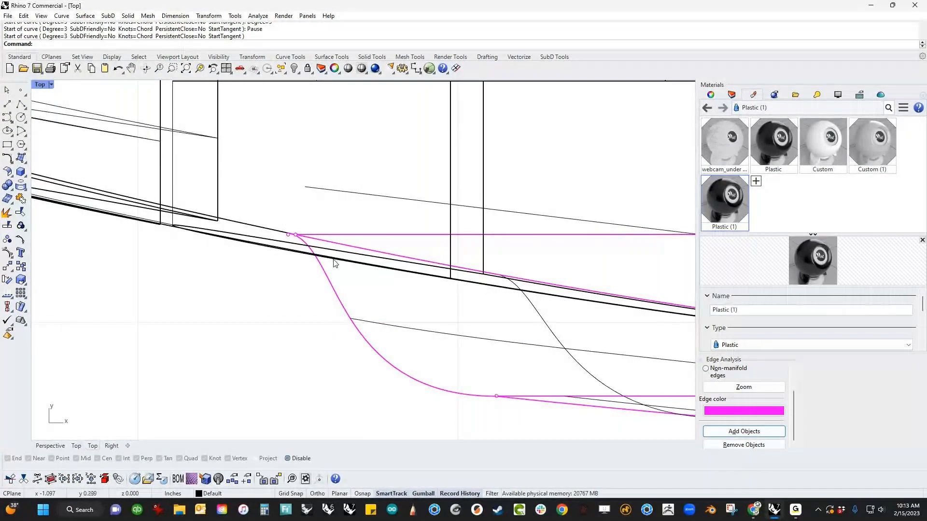
# Step: Return to the shaded perspective view and hide the extracted curved front face of the bracket arm
pyautogui.hotkey('ctrl', 'F4')
pyautogui.middleClick(350, 299)
pyautogui.click(283, 284)
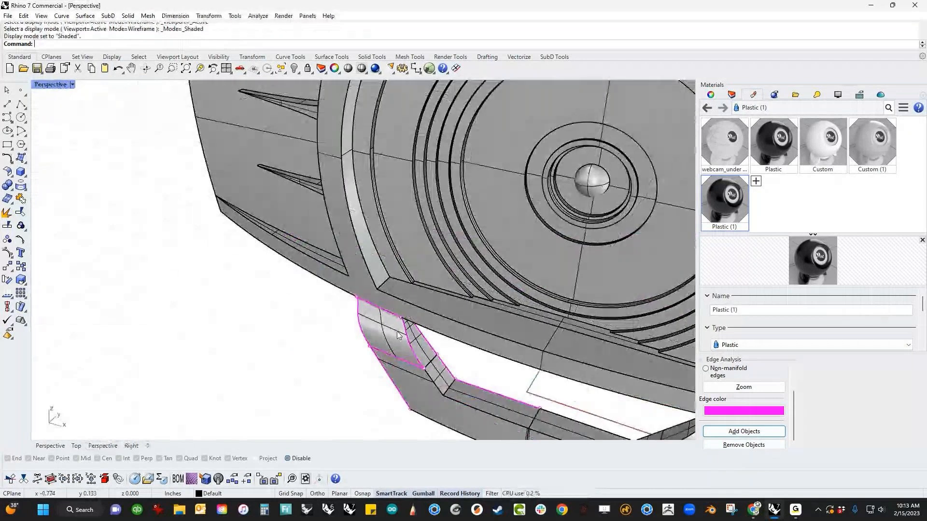
pyautogui.scroll(5, 398, 335)
pyautogui.click(381, 335)
pyautogui.scroll(4, 281, 295)
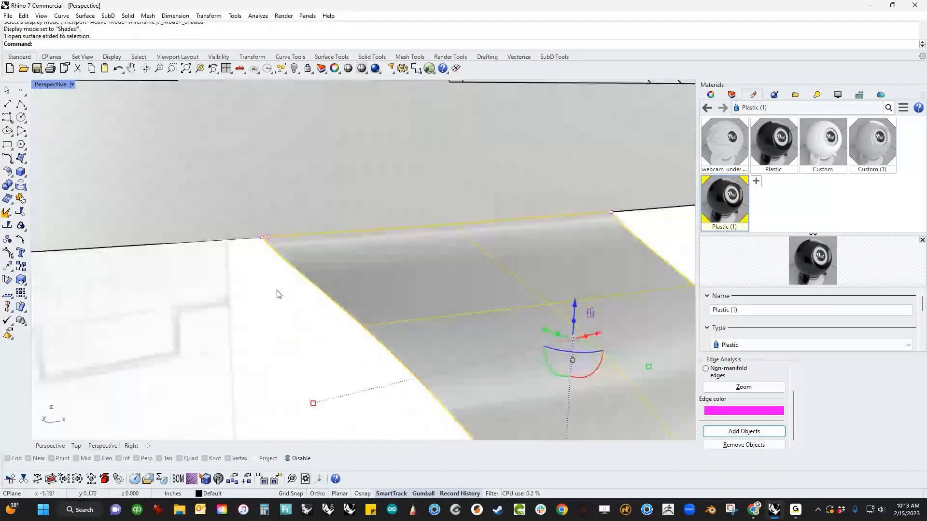
pyautogui.write('h')
pyautogui.press('Return')
# Step: Try to merge the naked edge segments along the housing's lower edge where the bracket arm attaches
pyautogui.middleClick(343, 278)
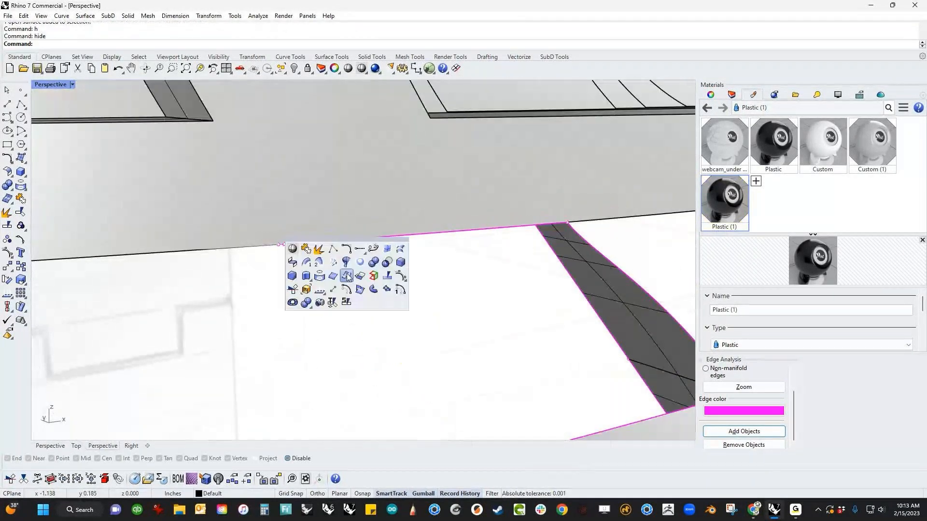
pyautogui.rightClick(389, 279)
pyautogui.click(401, 241)
pyautogui.click(259, 245)
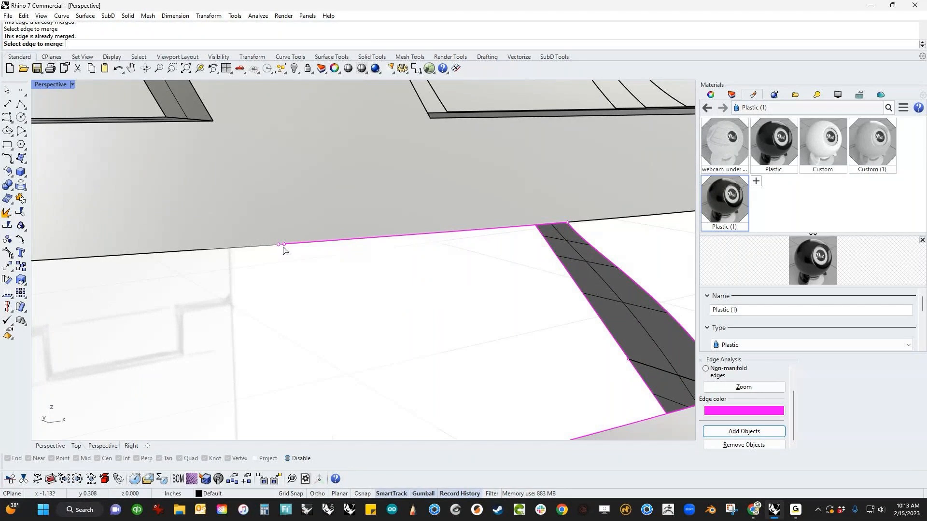
pyautogui.scroll(2, 283, 249)
pyautogui.click(284, 247)
pyautogui.click(299, 266)
pyautogui.scroll(2, 284, 246)
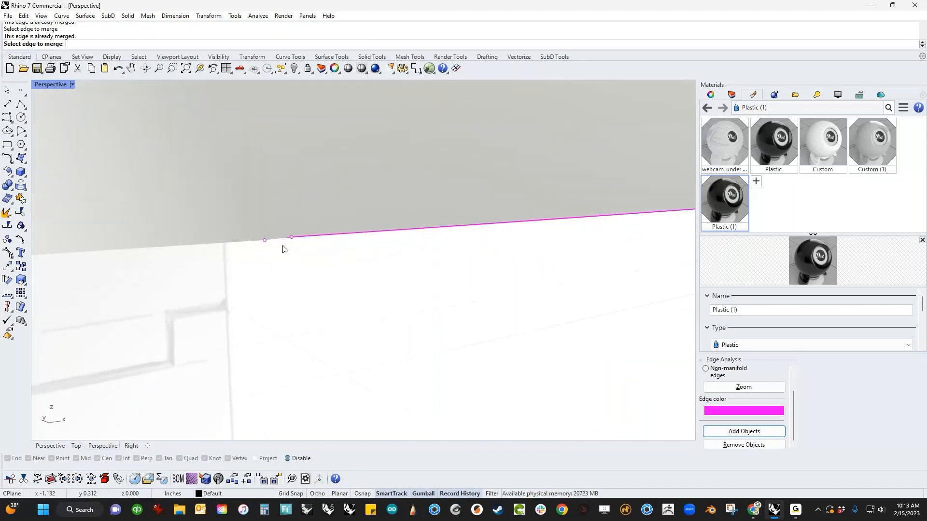
pyautogui.click(282, 243)
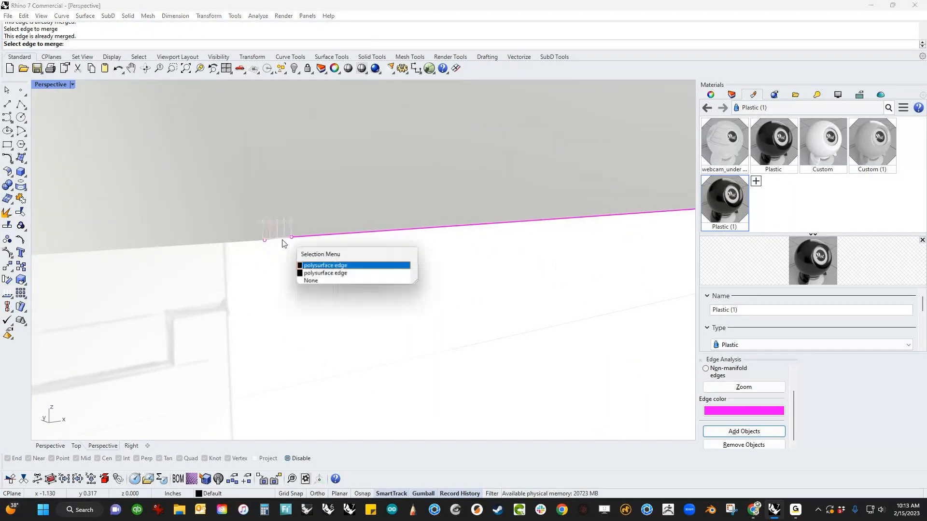
pyautogui.press('Escape')
pyautogui.scroll(-5, 280, 299)
pyautogui.middleClick(365, 340)
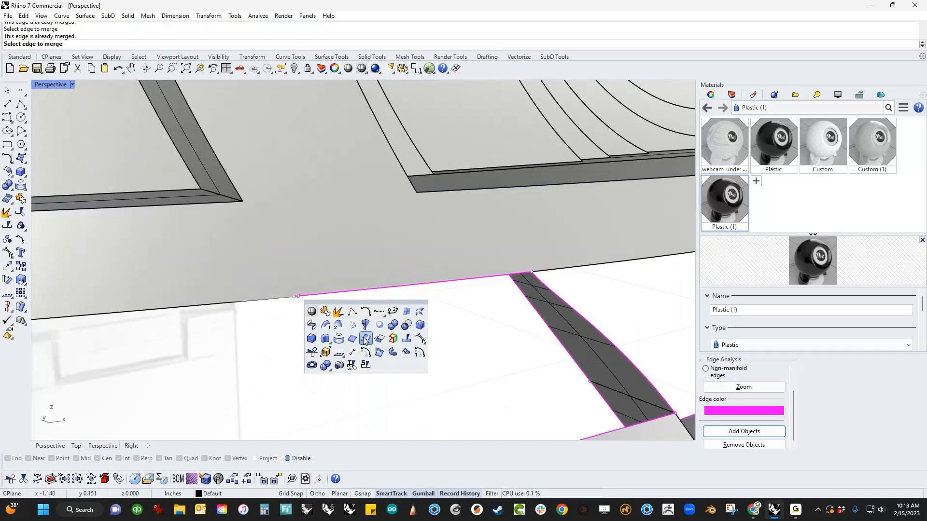
pyautogui.click(351, 368)
pyautogui.press('Escape')
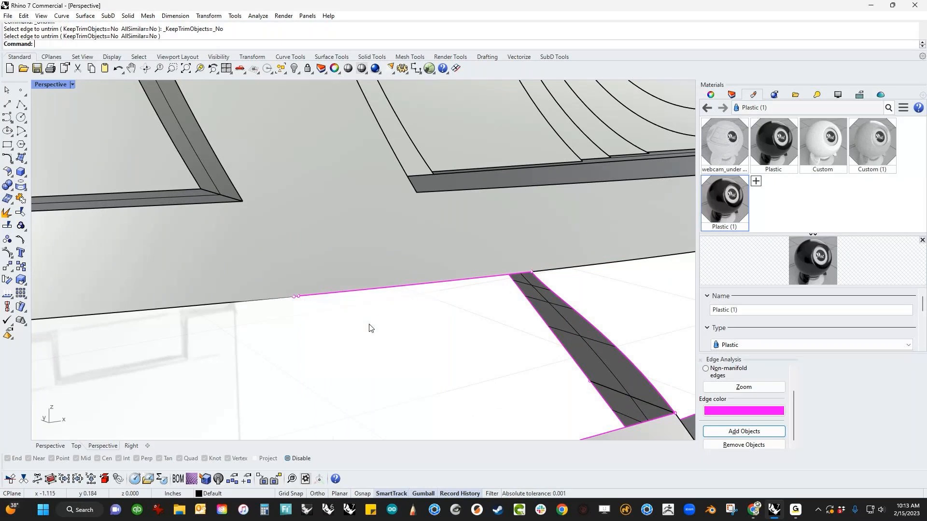
# Step: Extract the housing's front face and untrim the short leftover edge segment on its lower border near the bracket arm
pyautogui.middleClick(341, 303)
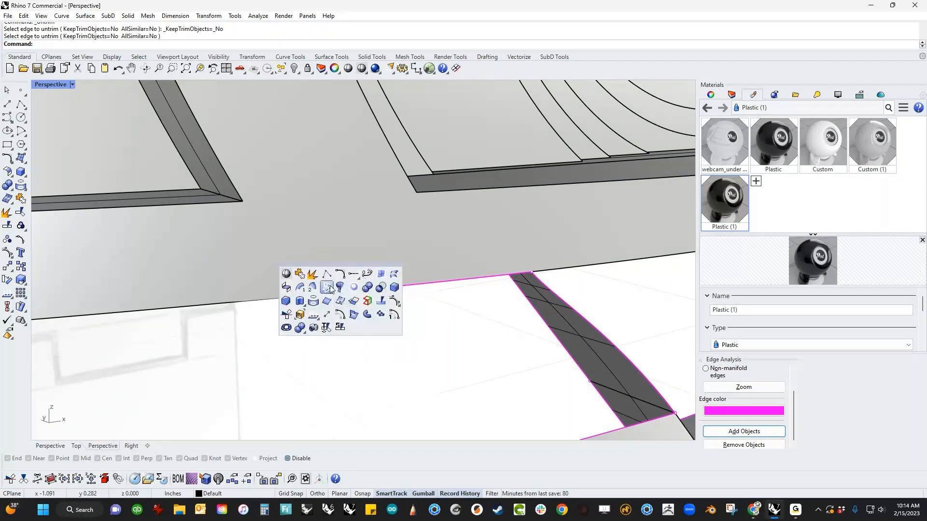
pyautogui.rightClick(311, 276)
pyautogui.click(314, 276)
pyautogui.rightClick(323, 295)
pyautogui.middleClick(336, 335)
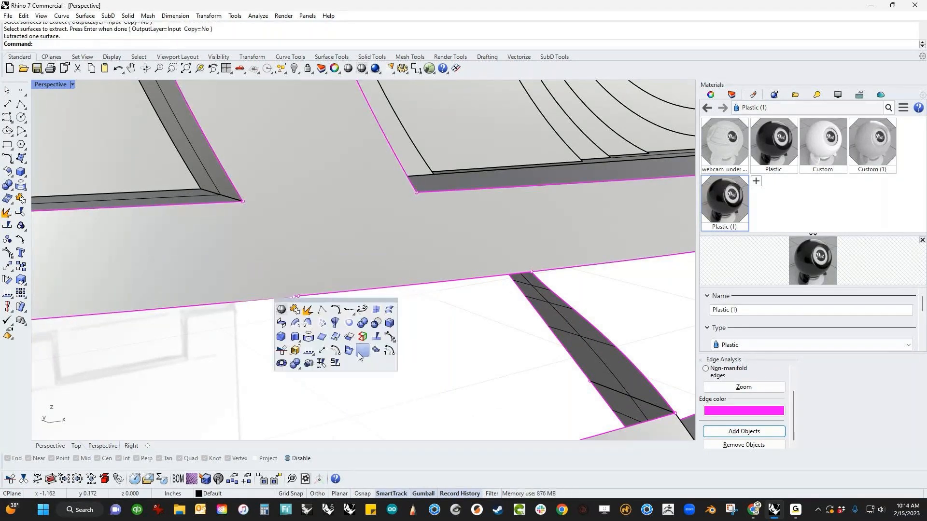
pyautogui.click(321, 363)
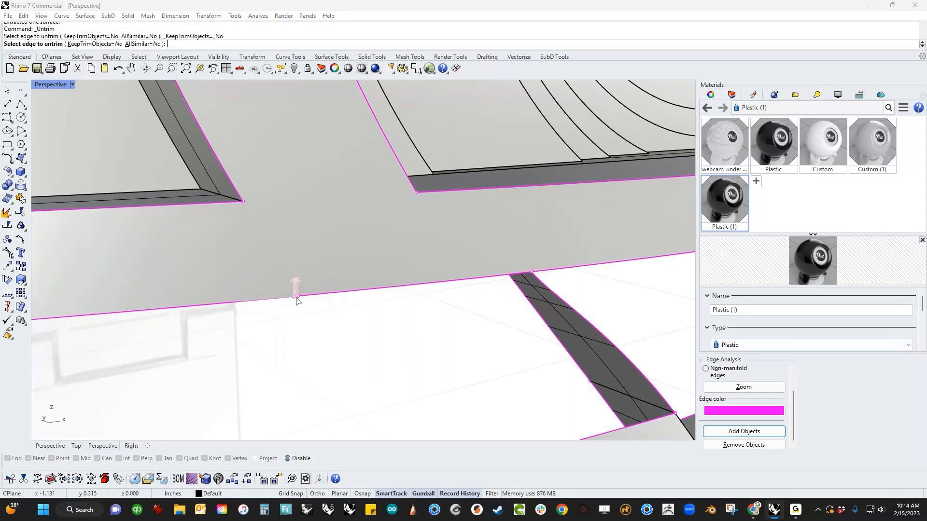
# Step: Untrim the extracted front surface at its lower edge and try to merge the split edge segments there
pyautogui.click(296, 298)
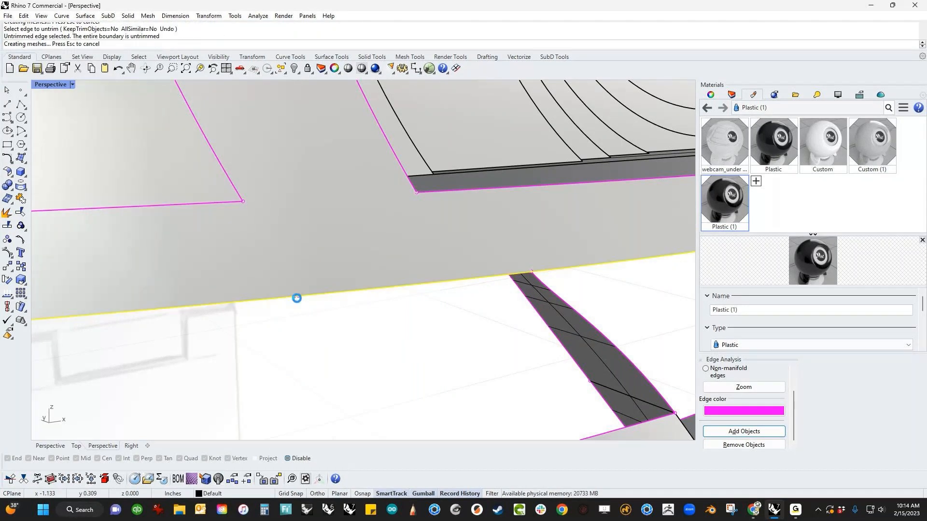
pyautogui.middleClick(312, 320)
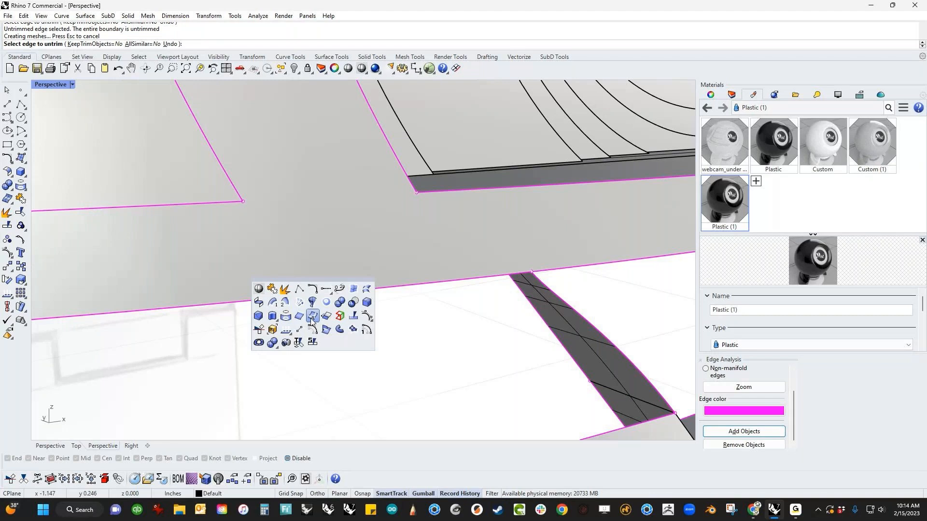
pyautogui.click(349, 317)
pyautogui.click(322, 300)
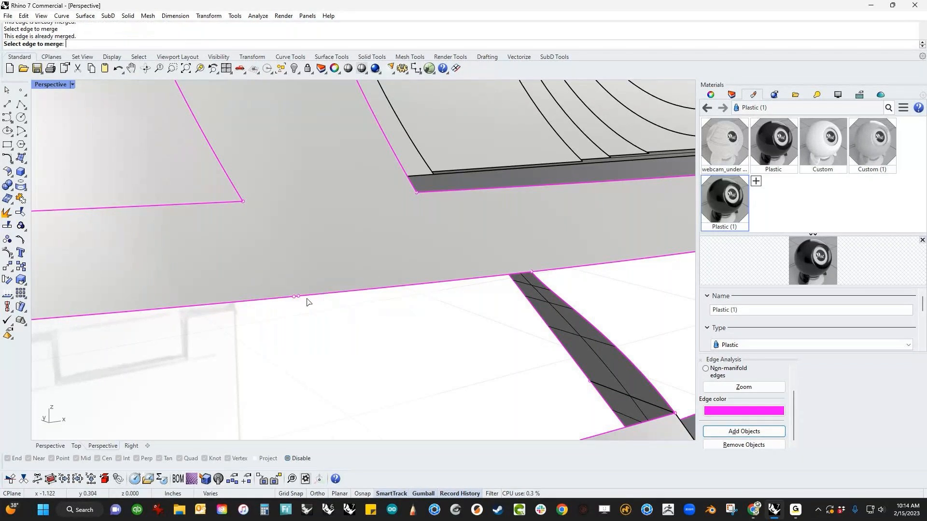
pyautogui.click(300, 303)
pyautogui.click(321, 323)
pyautogui.moveTo(308, 324); pyautogui.dragTo(292, 246, button='right')
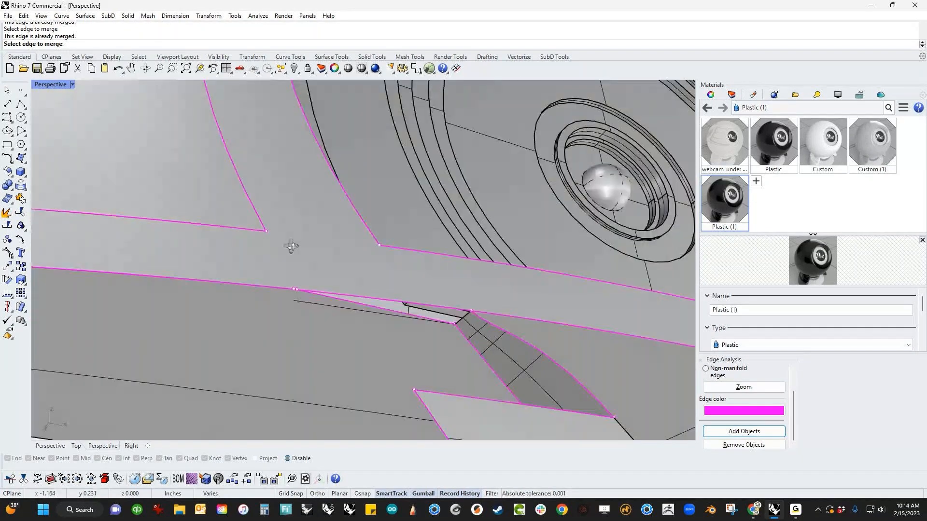
pyautogui.scroll(4, 308, 321)
pyautogui.rightClick(308, 310)
# Step: Hide the polysurface beneath the front surface and inspect the front surface's lower edge
pyautogui.click(290, 316)
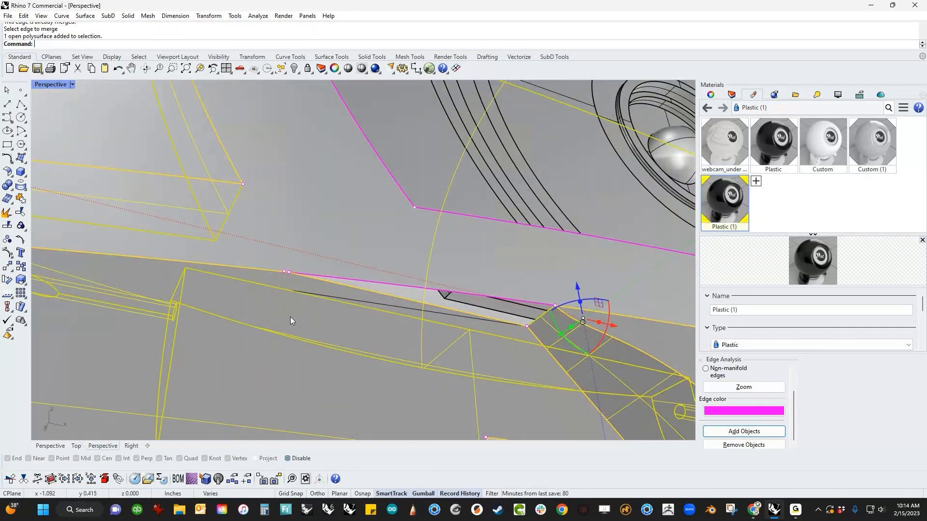
pyautogui.write('h')
pyautogui.press('Return')
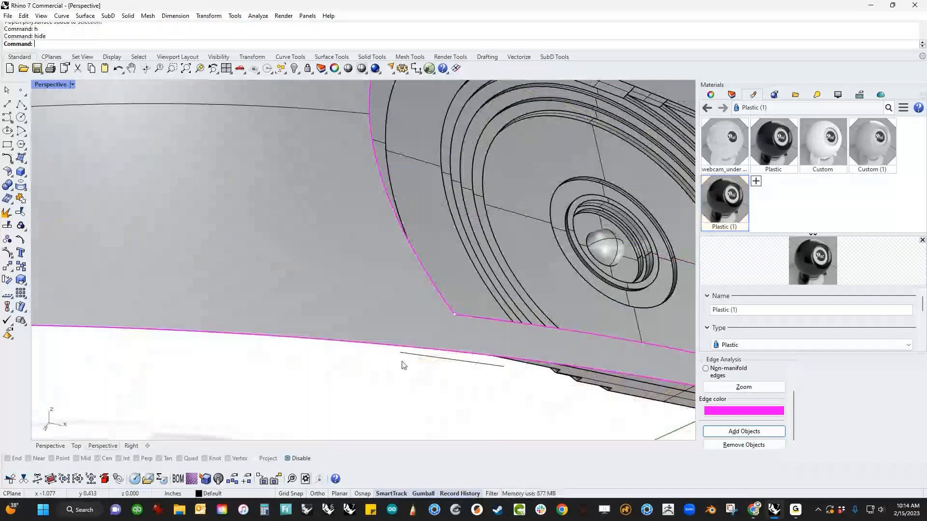
pyautogui.scroll(-4, 364, 348)
pyautogui.moveTo(363, 348)
pyautogui.mouseDown(button='right')
pyautogui.moveTo(274, 330)
pyautogui.moveTo(364, 358)
pyautogui.moveTo(378, 342)
pyautogui.mouseUp(button='right')
pyautogui.scroll(-5, 275, 330)
pyautogui.scroll(6, 274, 331)
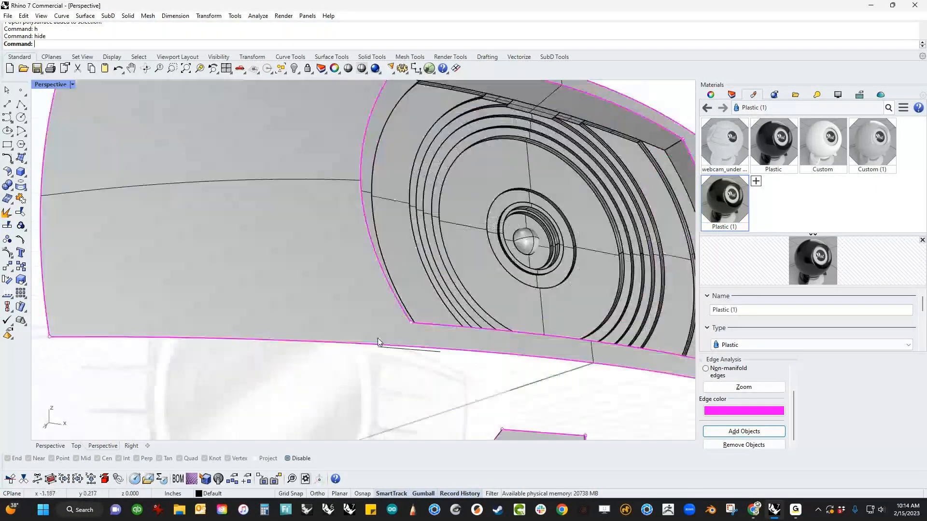
# Step: Show all hidden objects and extract the underside surface from the webcam housing polysurface
pyautogui.write('show')
pyautogui.press('Return')
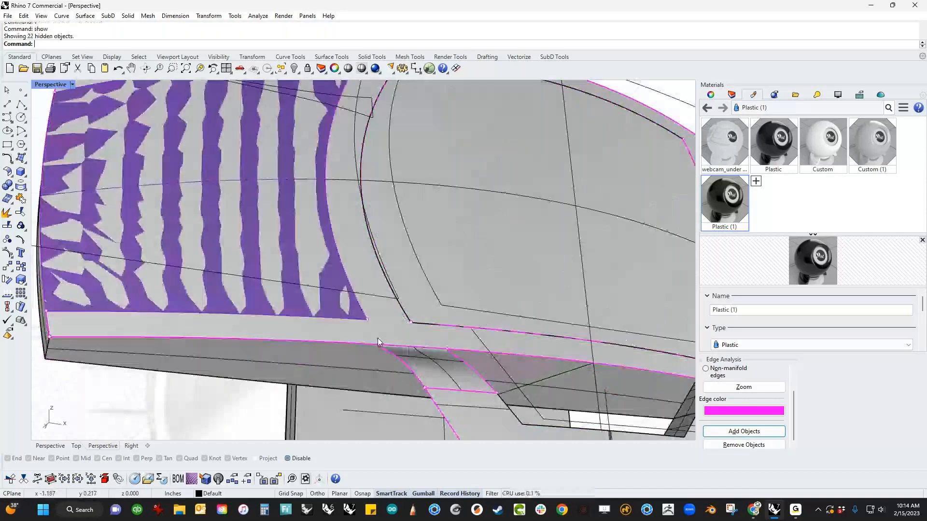
pyautogui.click(328, 384)
pyautogui.middleClick(318, 372)
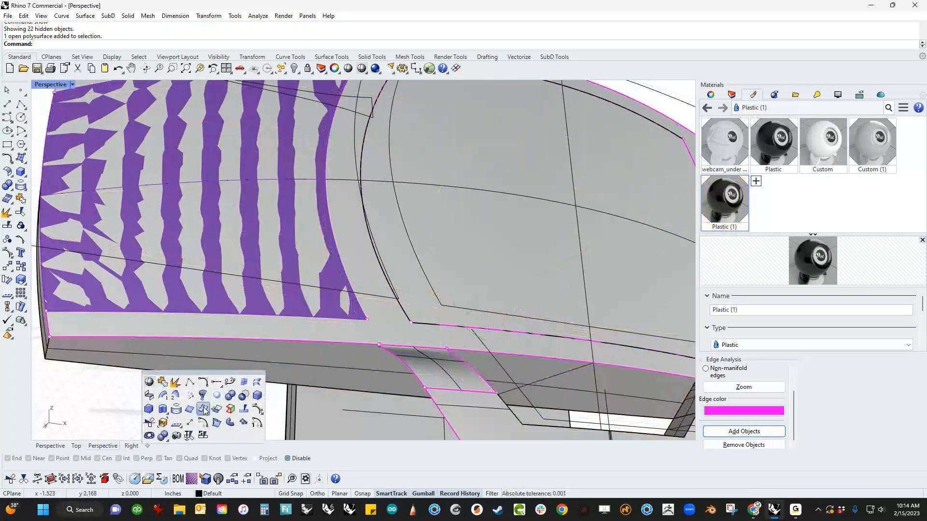
pyautogui.click(176, 383)
pyautogui.click(292, 366)
pyautogui.press('Return')
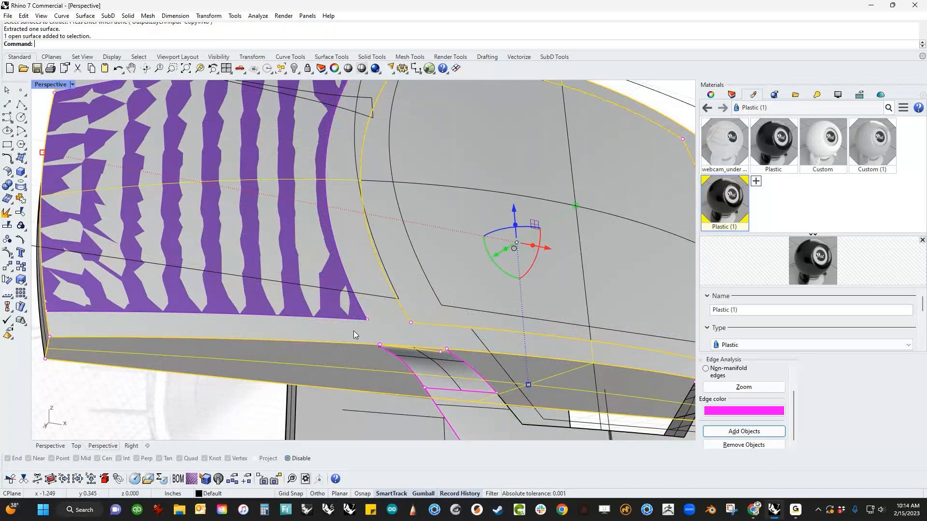
# Step: Isolate the front surface and the extracted underside surface by hiding everything else
pyautogui.write('ih')
pyautogui.press('Return')
pyautogui.moveTo(352, 328); pyautogui.dragTo(395, 283, button='right')
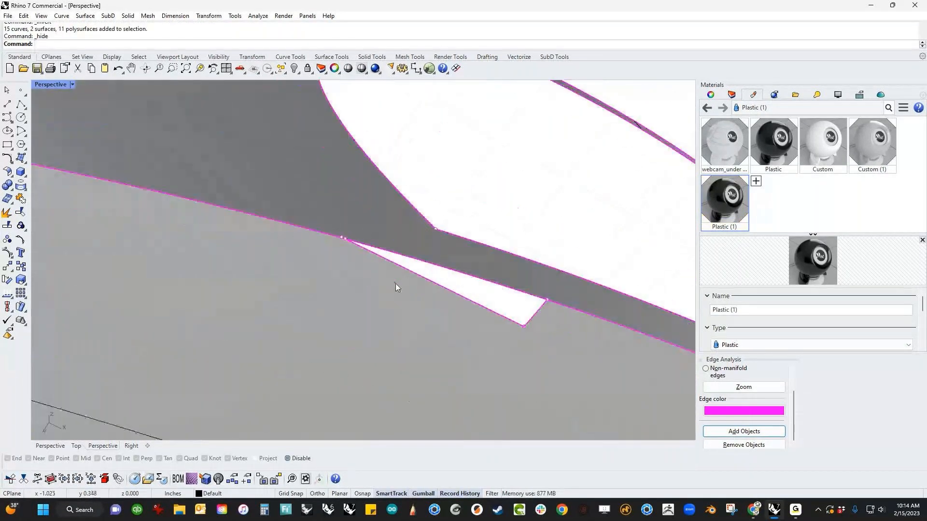
pyautogui.click(395, 283)
# Step: In the Top view, draw a straight curve about 0.32 in long from the notch's inner corner across the underside surface
pyautogui.moveTo(442, 303)
pyautogui.keyDown('shift'); pyautogui.mouseDown(button='right')
pyautogui.moveTo(498, 326)
pyautogui.moveTo(452, 300)
pyautogui.mouseUp(button='right'); pyautogui.keyUp('shift')
pyautogui.scroll(-4, 446, 290)
pyautogui.write('t')
pyautogui.press('Return')
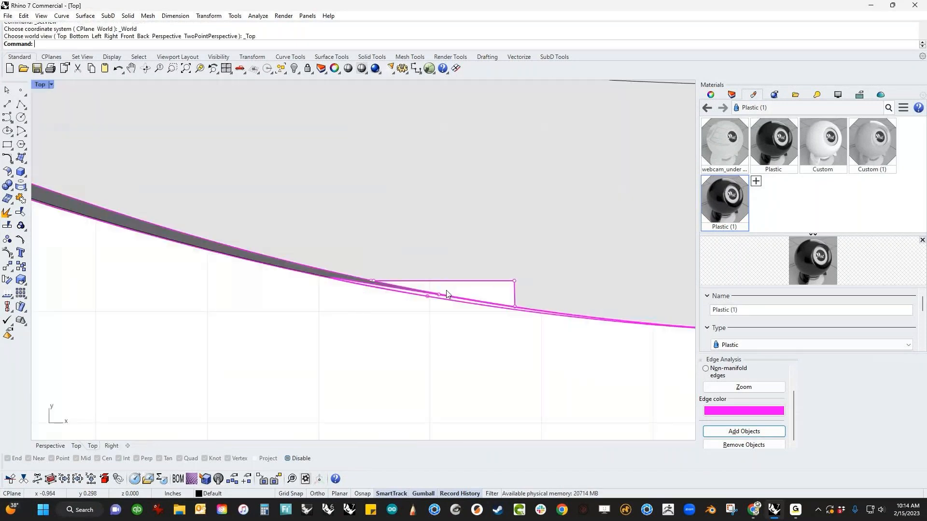
pyautogui.click(7, 104)
pyautogui.click(514, 280)
pyautogui.press('alt')
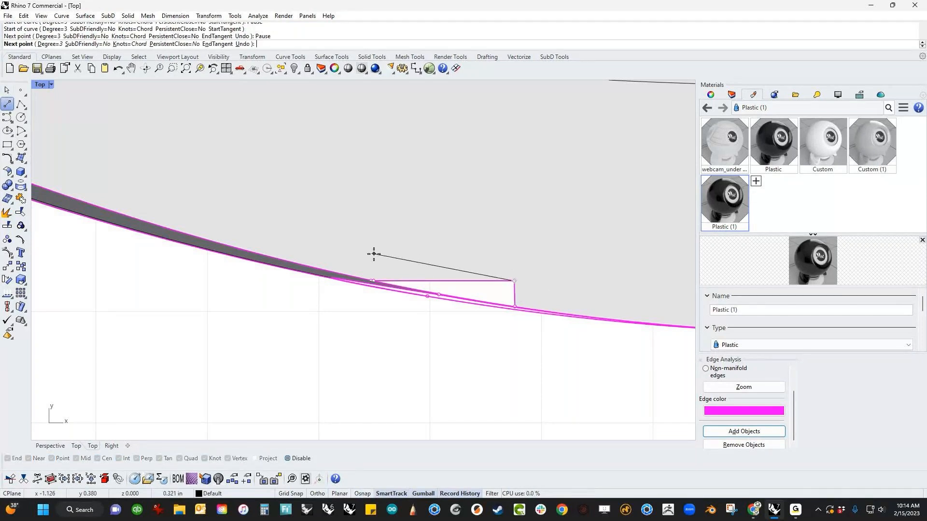
pyautogui.click(374, 254)
pyautogui.scroll(12, 378, 267)
pyautogui.rightClick(381, 289)
pyautogui.rightClick(380, 291)
pyautogui.scroll(-8, 363, 309)
pyautogui.write('p')
pyautogui.press('Return')
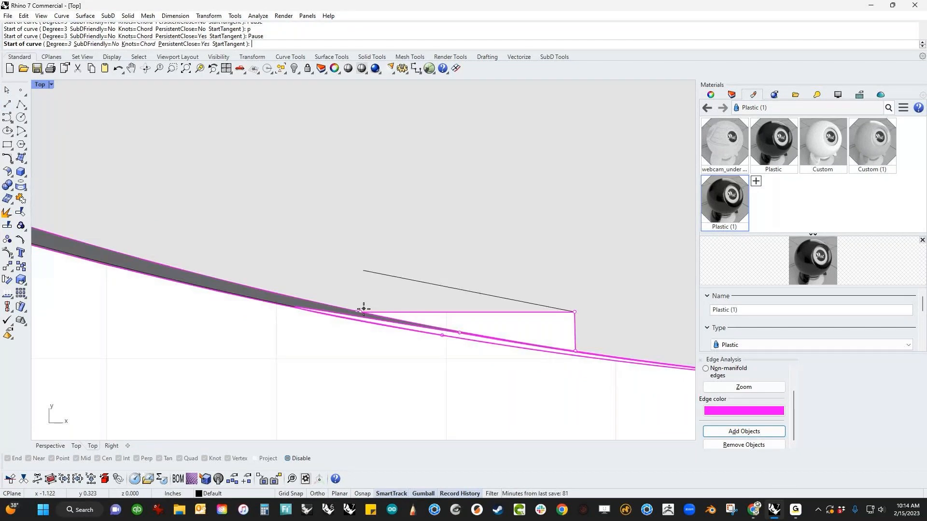
pyautogui.press('Escape')
# Step: In the Perspective view, draw a short curve about 0.06 in long from the split point on the front edge to the first curve's free end
pyautogui.write('p')
pyautogui.press('Return')
pyautogui.moveTo(363, 312); pyautogui.dragTo(425, 216, button='right')
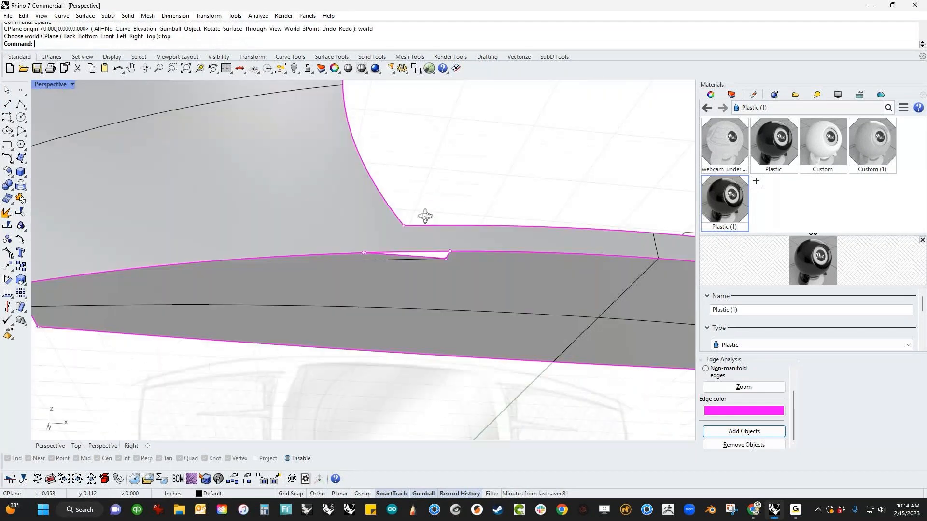
pyautogui.scroll(8, 366, 274)
pyautogui.scroll(3, 366, 274)
pyautogui.scroll(5, 374, 224)
pyautogui.moveTo(324, 363); pyautogui.dragTo(295, 328, button='right')
pyautogui.scroll(-5, 343, 225)
pyautogui.click(7, 104)
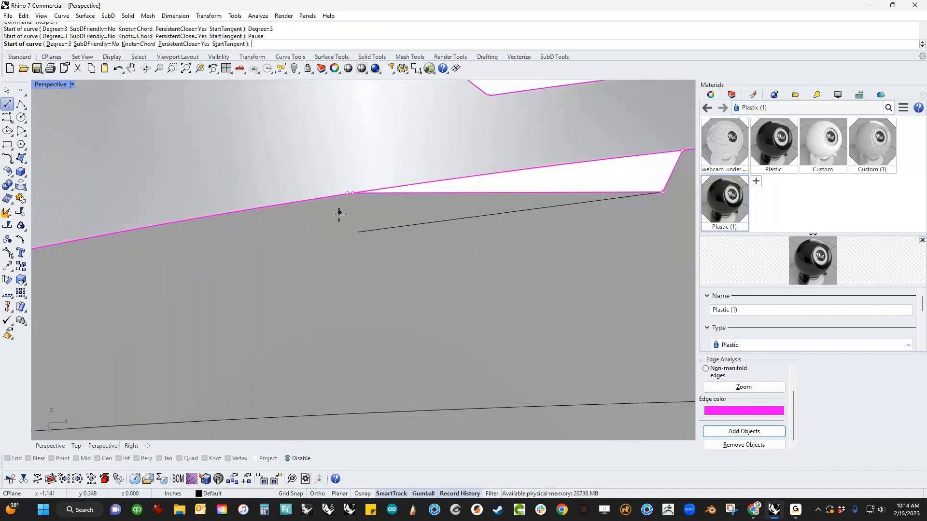
pyautogui.click(346, 194)
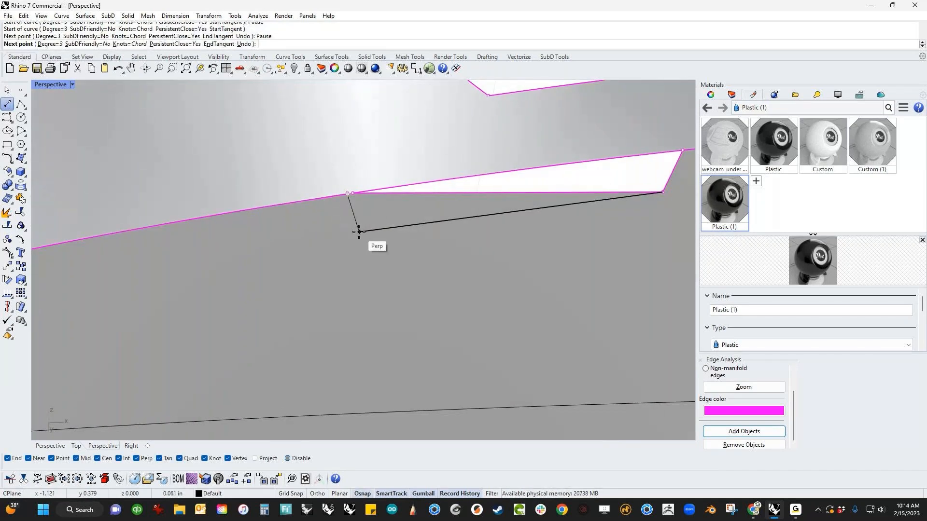
pyautogui.click(359, 232)
pyautogui.press('Return')
# Step: In the Top view, trim away the underside area enclosed by the two curves and delete the cutting curves
pyautogui.write('top')
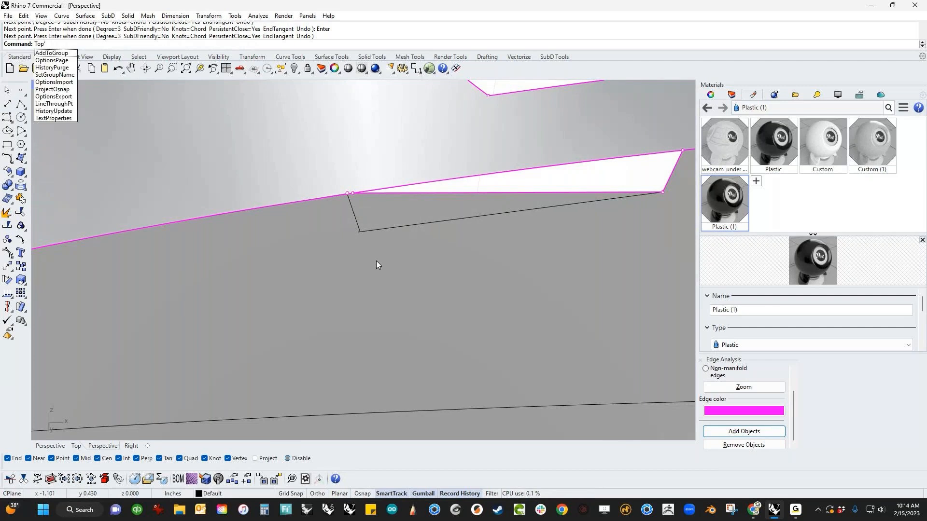
pyautogui.press('Return')
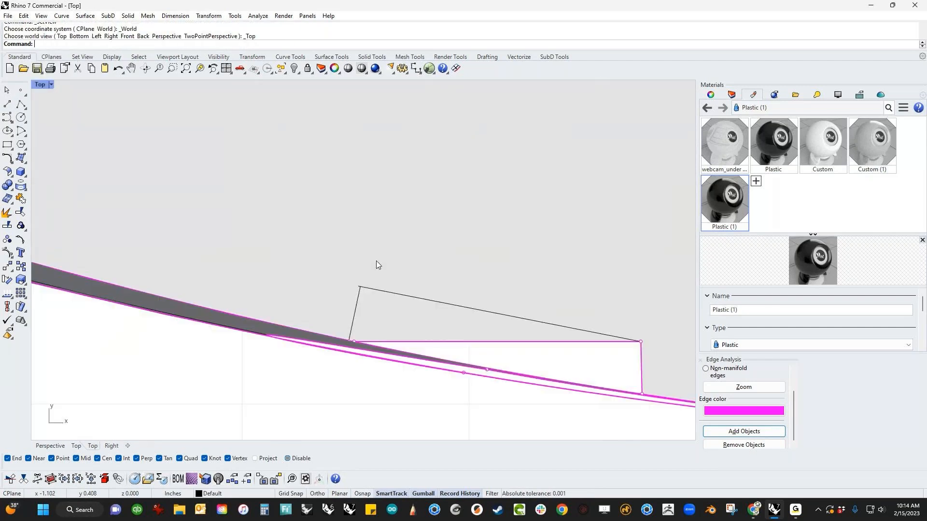
pyautogui.scroll(5, 408, 338)
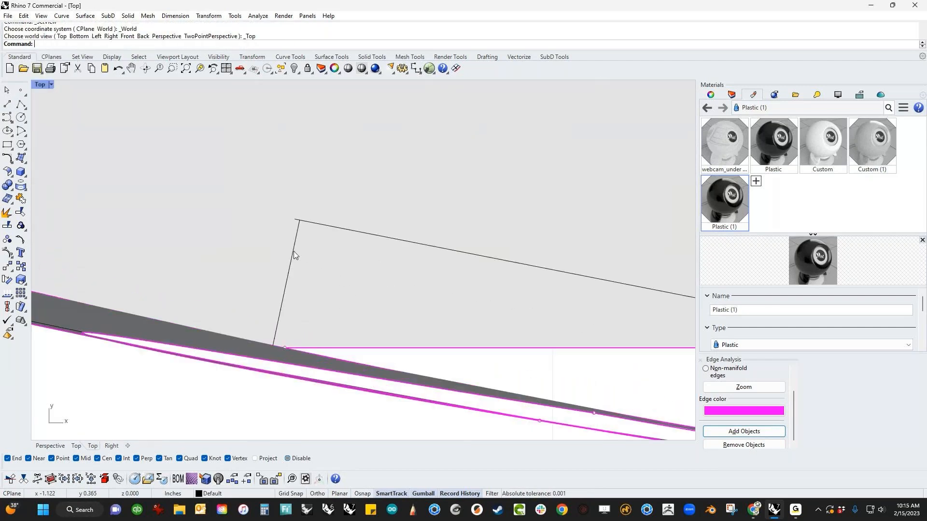
pyautogui.click(295, 252)
pyautogui.click(317, 273)
pyautogui.keyDown('shift'); pyautogui.click(341, 229); pyautogui.keyUp('shift')
pyautogui.click(339, 268)
pyautogui.hotkey('ctrl', 't')
pyautogui.click(347, 278)
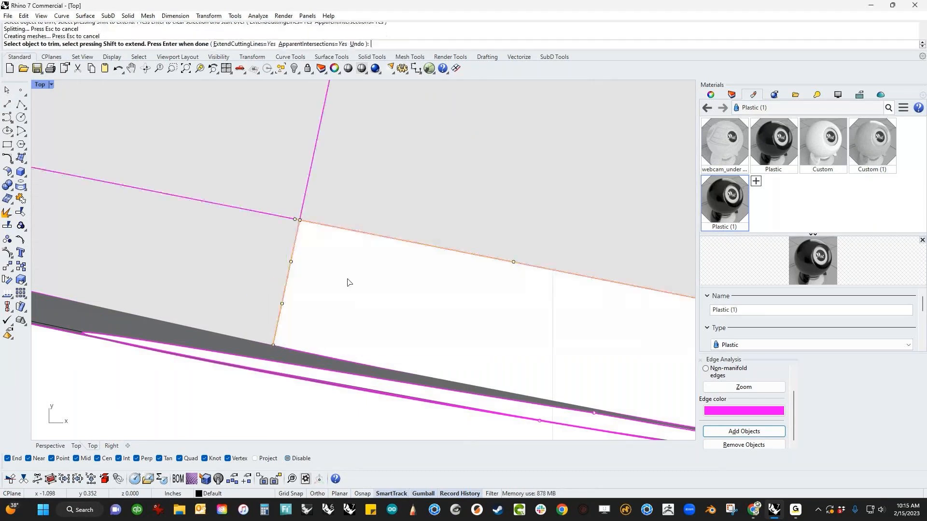
pyautogui.press('Return')
pyautogui.press('Delete')
pyautogui.scroll(-5, 369, 307)
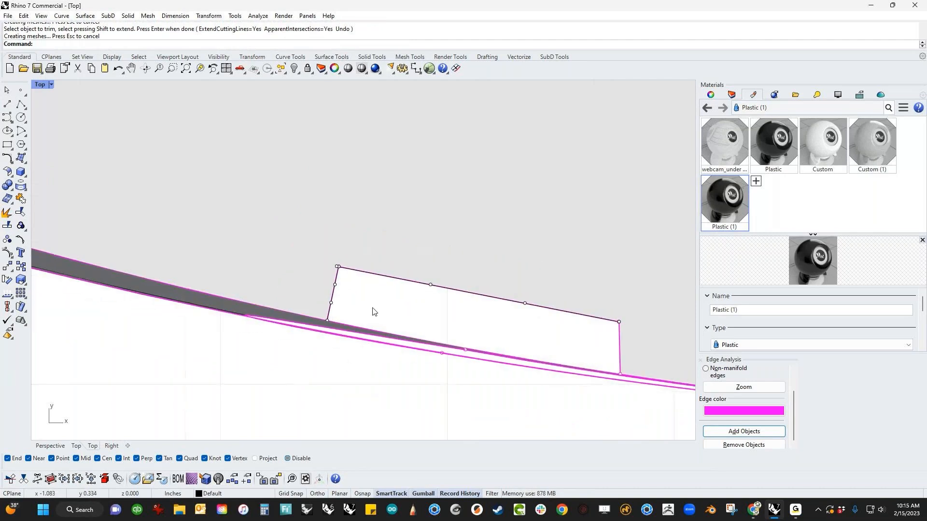
# Step: Show all hidden objects, and isolate the front surface, the underside and the mounting bracket pieces in the Perspective view
pyautogui.hotkey('ctrl', 'F4')
pyautogui.moveTo(343, 369); pyautogui.dragTo(389, 254, button='right')
pyautogui.scroll(6, 386, 255)
pyautogui.scroll(-4, 346, 257)
pyautogui.scroll(-2, 348, 260)
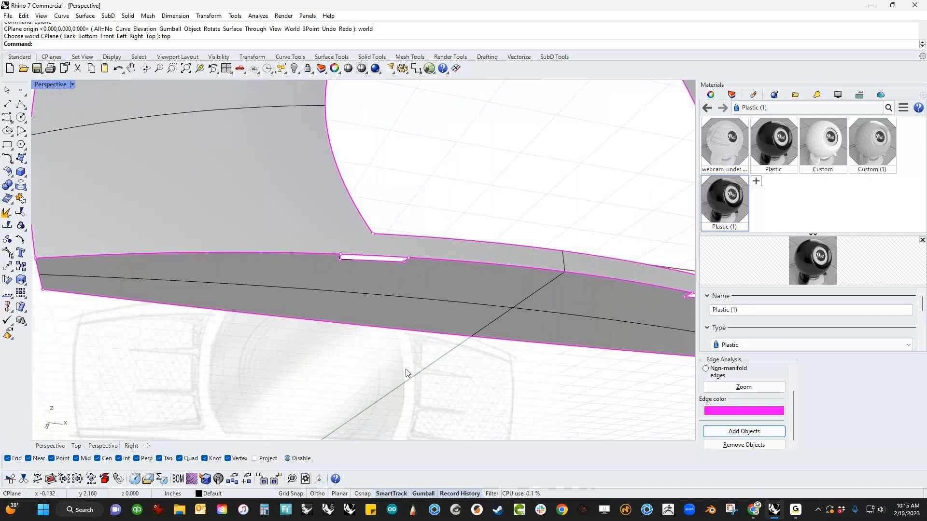
pyautogui.write('show')
pyautogui.press('Return')
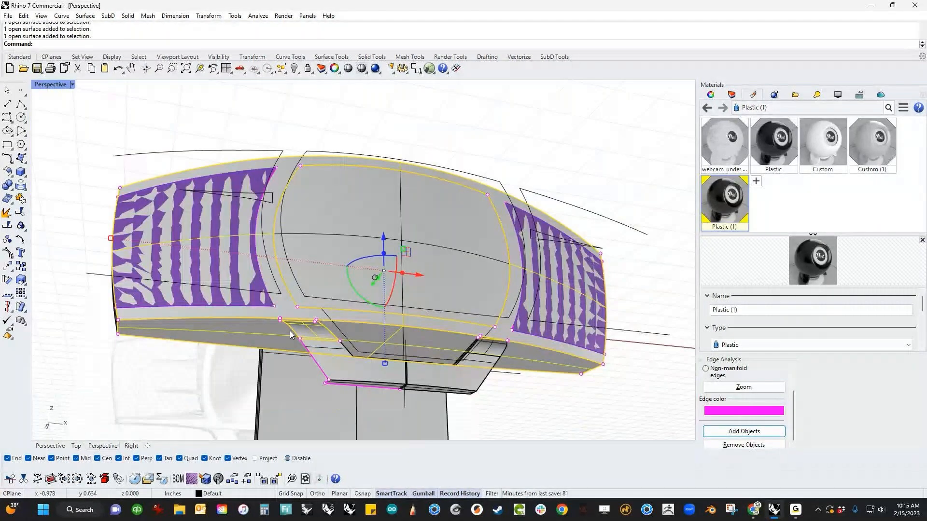
pyautogui.keyDown('shift'); pyautogui.click(369, 383); pyautogui.keyUp('shift')
pyautogui.moveTo(370, 386); pyautogui.dragTo(404, 376, button='right')
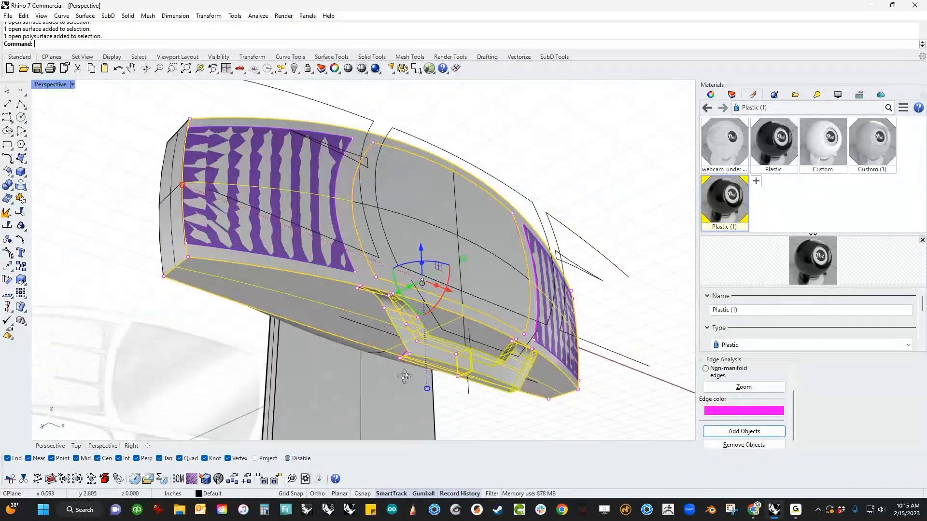
pyautogui.hotkey('ctrl', 'i')
pyautogui.hotkey('ctrl', 'h')
# Step: Join the isolated front, underside and bracket surfaces into one polysurface
pyautogui.moveTo(147, 103); pyautogui.dragTo(650, 414)
pyautogui.hotkey('ctrl', 'j')
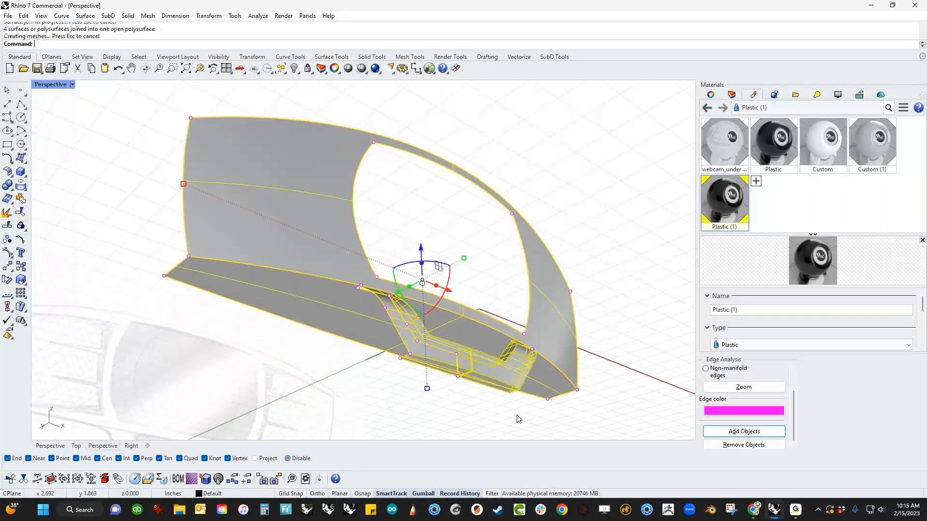
pyautogui.click(414, 399)
# Step: Show all hidden objects and join the loose surface beside the bracket opening to the bracket polysurface
pyautogui.moveTo(414, 399); pyautogui.dragTo(540, 332, button='right')
pyautogui.scroll(3, 540, 331)
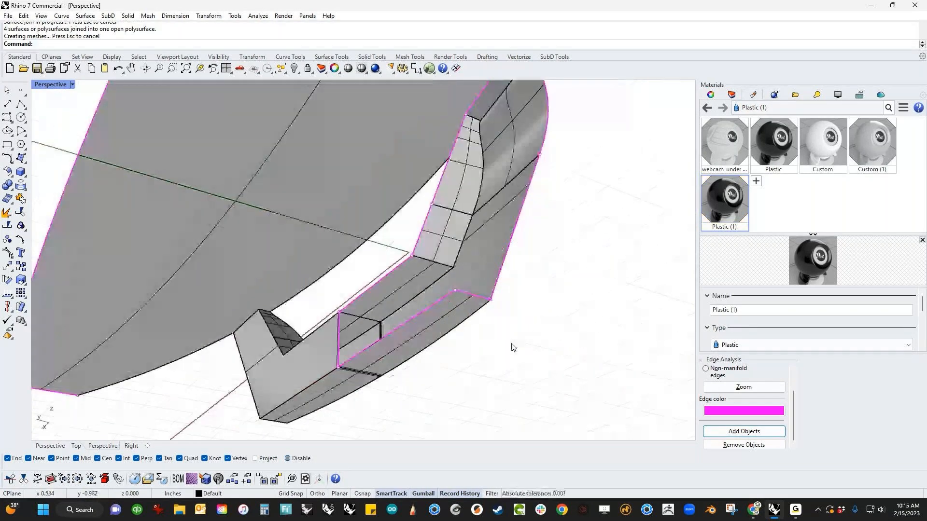
pyautogui.hotkey('ctrl', 'alt', 'h')
pyautogui.click(450, 260)
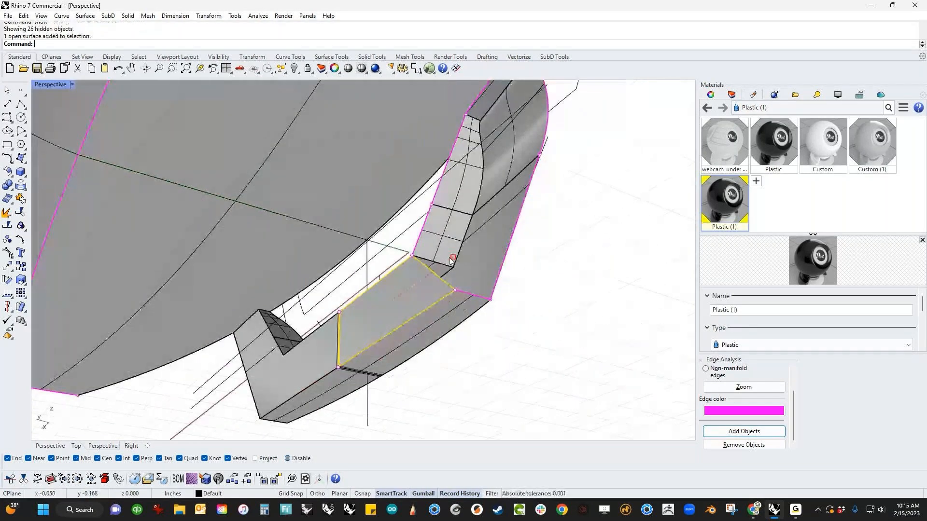
pyautogui.keyDown('shift'); pyautogui.click(445, 220); pyautogui.keyUp('shift')
pyautogui.hotkey('ctrl', 'j')
pyautogui.click(535, 302)
# Step: Try a one-rail sweep along the bracket's chained outer edges, using the short edges at both ends as cross sections
pyautogui.keyDown('shift'); pyautogui.moveTo(574, 266); pyautogui.dragTo(505, 328, button='right'); pyautogui.keyUp('shift')
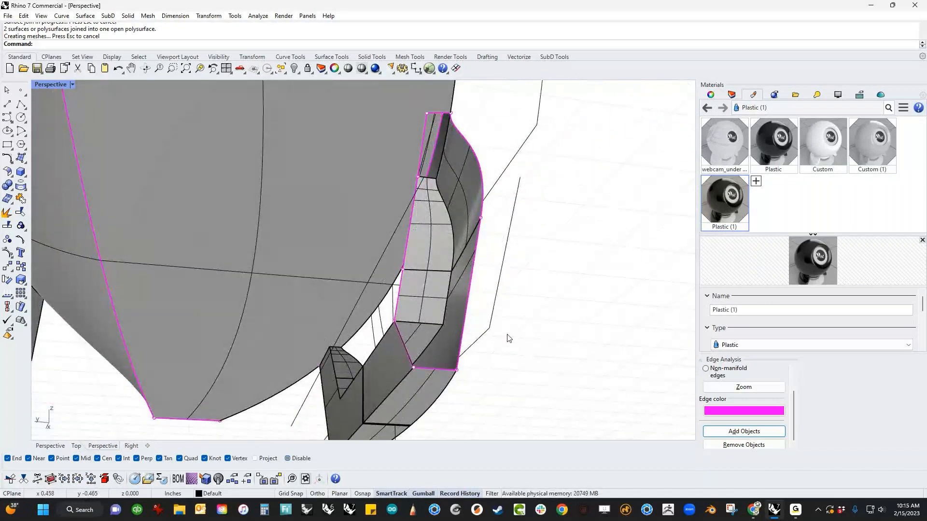
pyautogui.middleClick(508, 338)
pyautogui.click(462, 333)
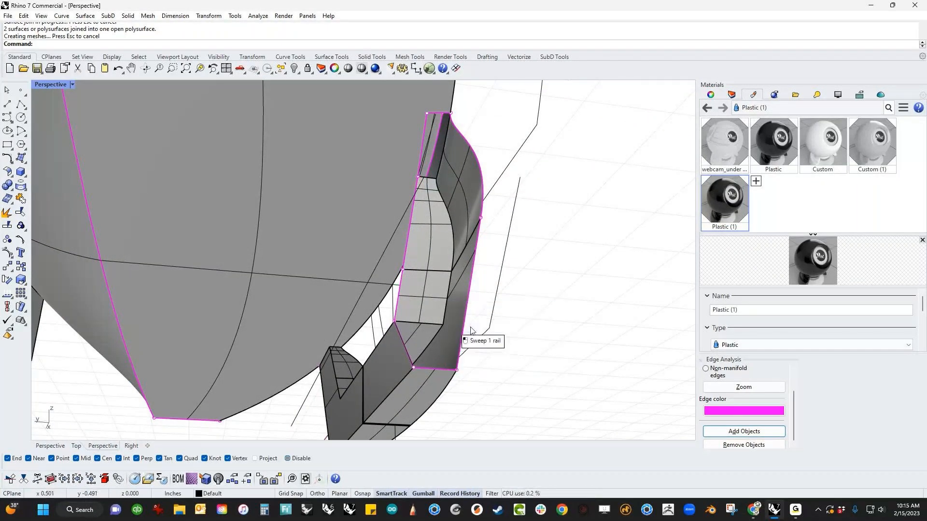
pyautogui.write('c')
pyautogui.press('Return')
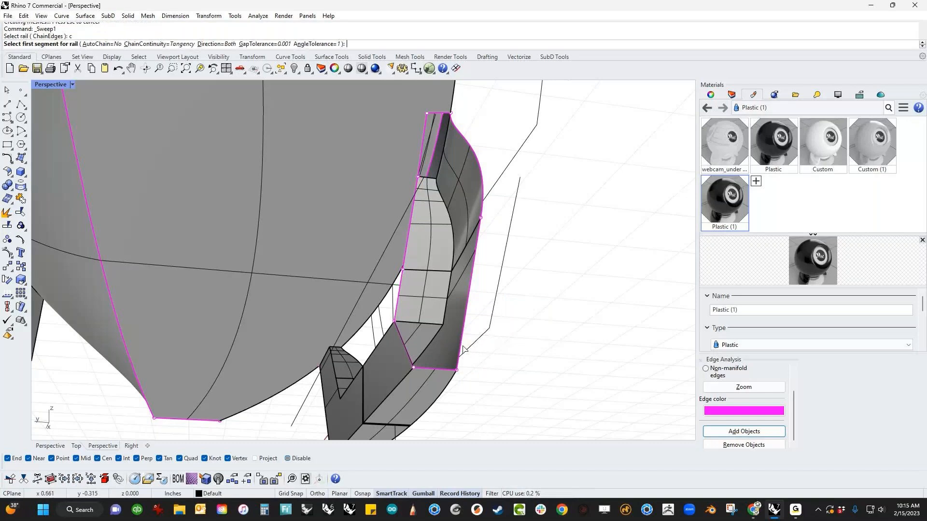
pyautogui.click(461, 346)
pyautogui.click(478, 162)
pyautogui.press('Return')
pyautogui.click(439, 111)
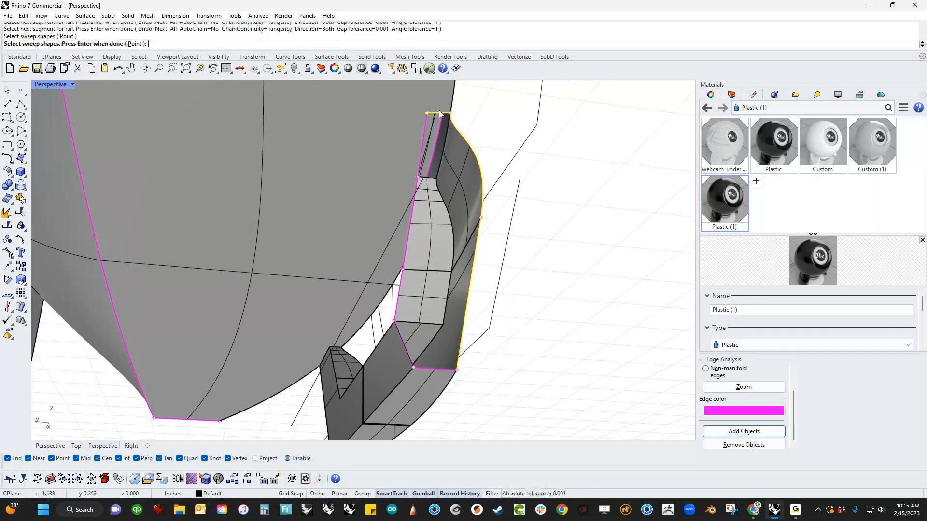
pyautogui.click(415, 357)
pyautogui.press('Return')
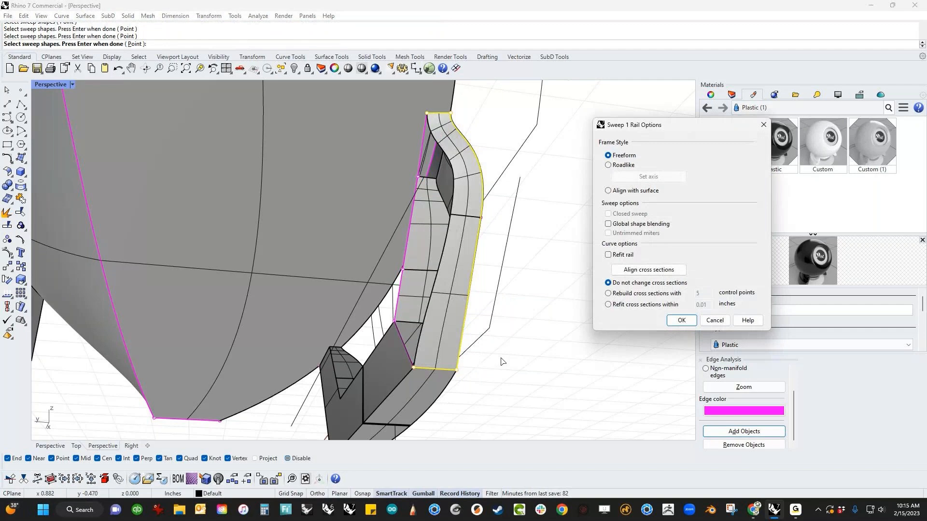
pyautogui.moveTo(500, 361); pyautogui.dragTo(497, 355, button='right')
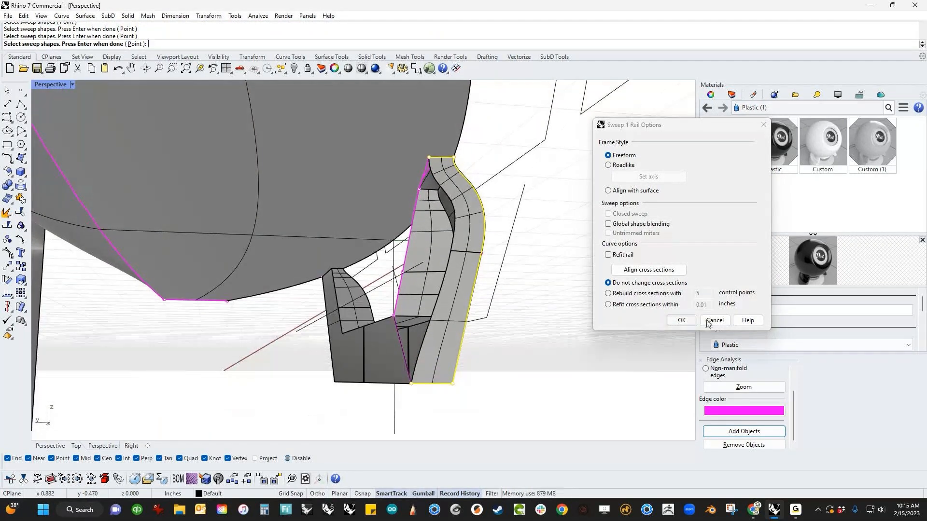
pyautogui.click(681, 320)
# Step: Draw an interpolated curve from the upper corner to the lower corner of the bracket's open end
pyautogui.click(8, 103)
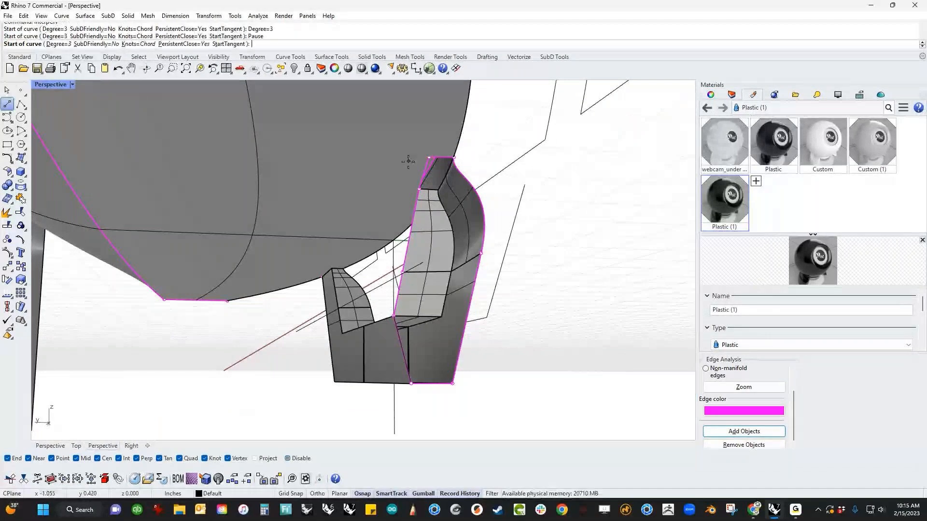
pyautogui.click(429, 157)
pyautogui.click(411, 384)
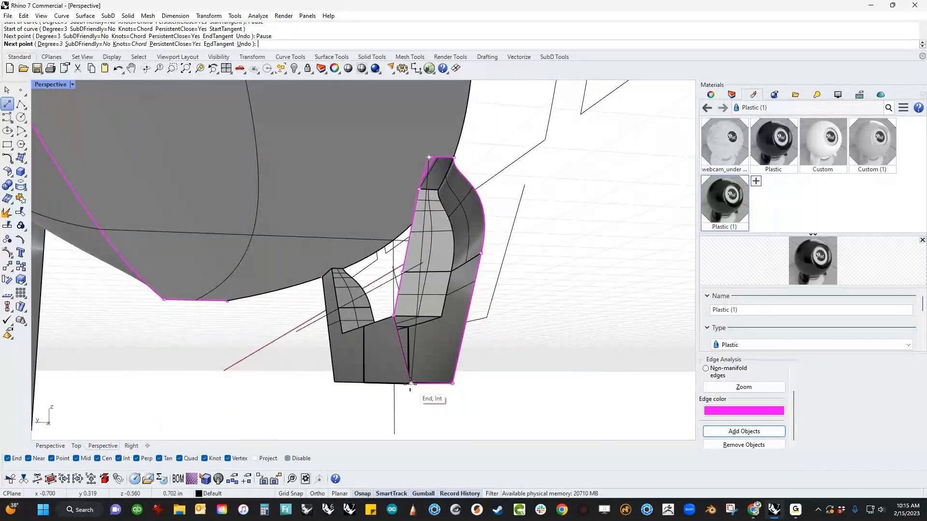
pyautogui.press('Return')
# Step: Try to extrude the new corner-to-corner curve sideways into a surface
pyautogui.moveTo(515, 366); pyautogui.dragTo(416, 329, button='right')
pyautogui.click(425, 325)
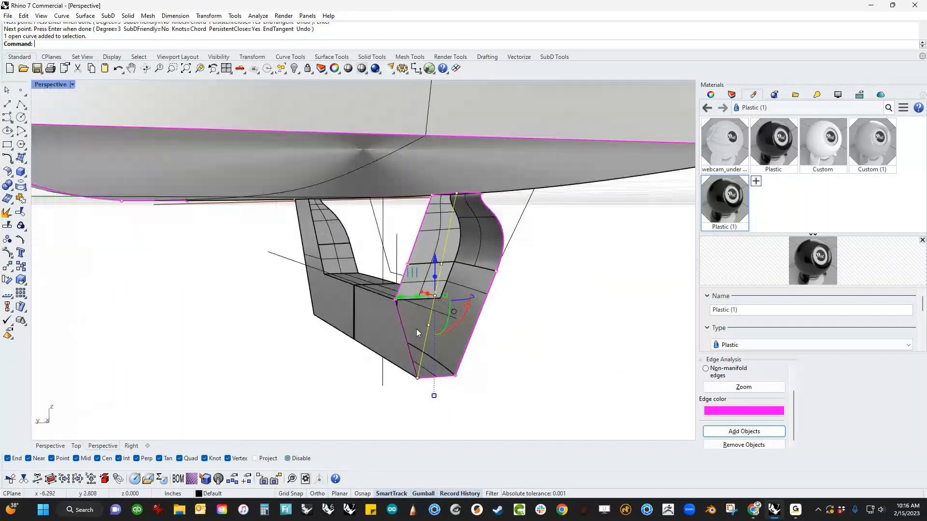
pyautogui.moveTo(417, 301); pyautogui.dragTo(548, 298)
pyautogui.moveTo(619, 372); pyautogui.dragTo(540, 290, button='right')
pyautogui.scroll(3, 500, 378)
pyautogui.hotkey('ctrl', 'z')
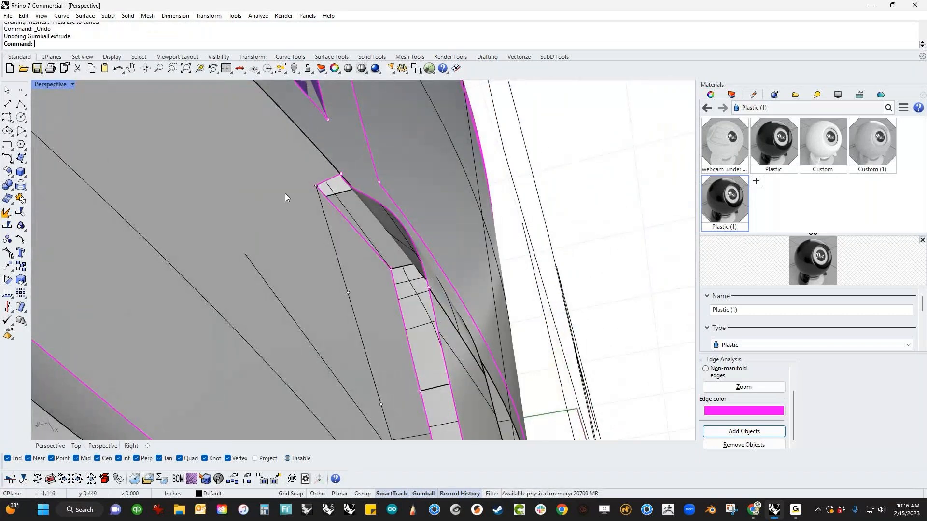
# Step: Try a one-rail sweep along the new curve with only the bracket's short upper edge as cross section
pyautogui.click(361, 224)
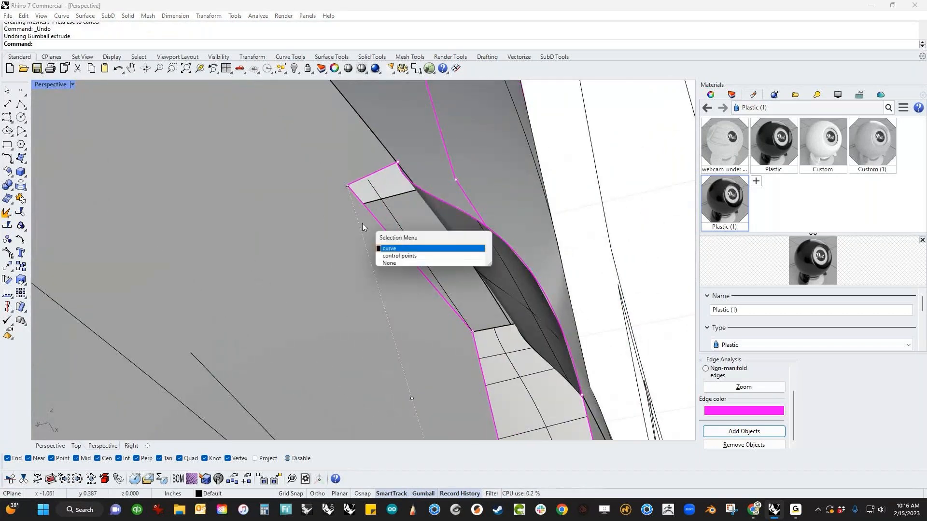
pyautogui.click(389, 249)
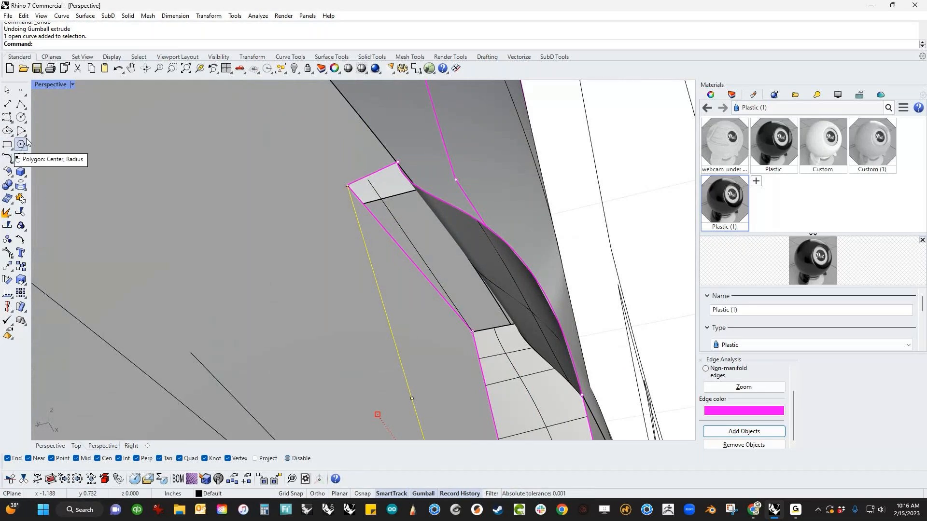
pyautogui.middleClick(587, 195)
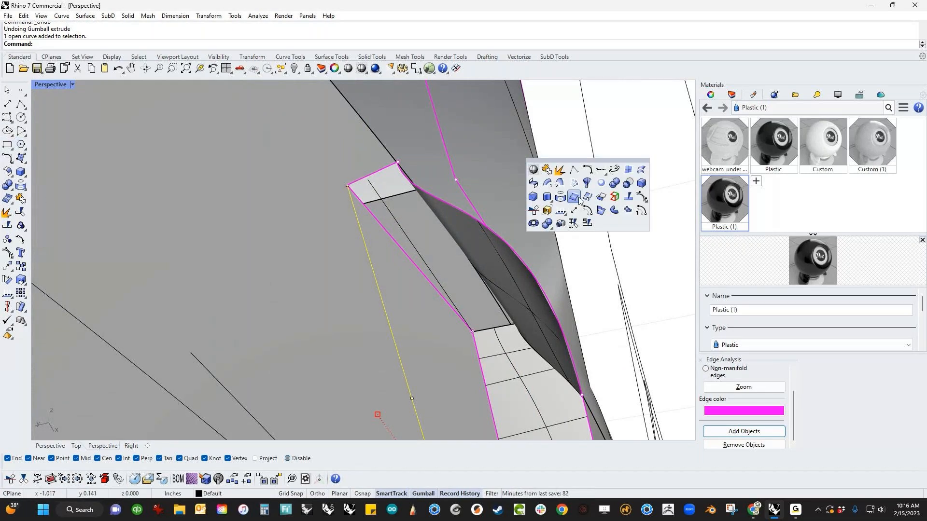
pyautogui.click(543, 180)
pyautogui.click(363, 179)
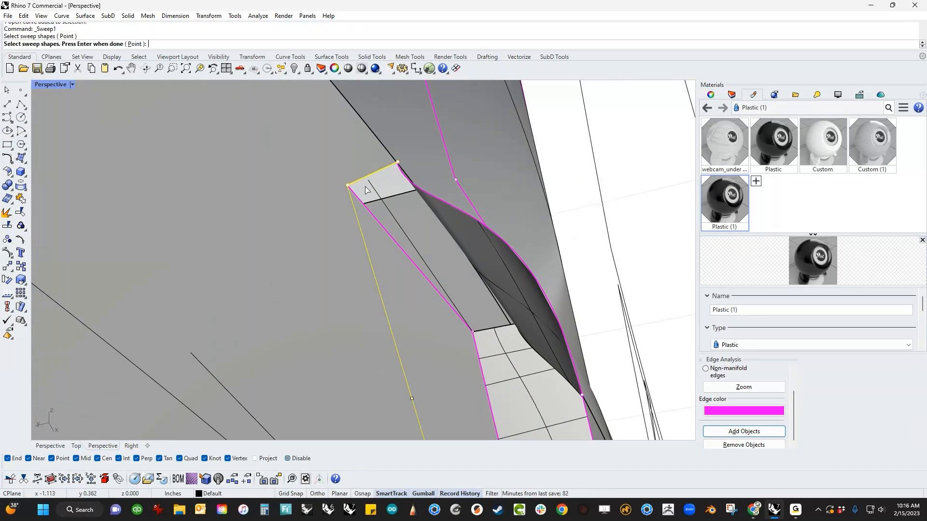
pyautogui.press('Return')
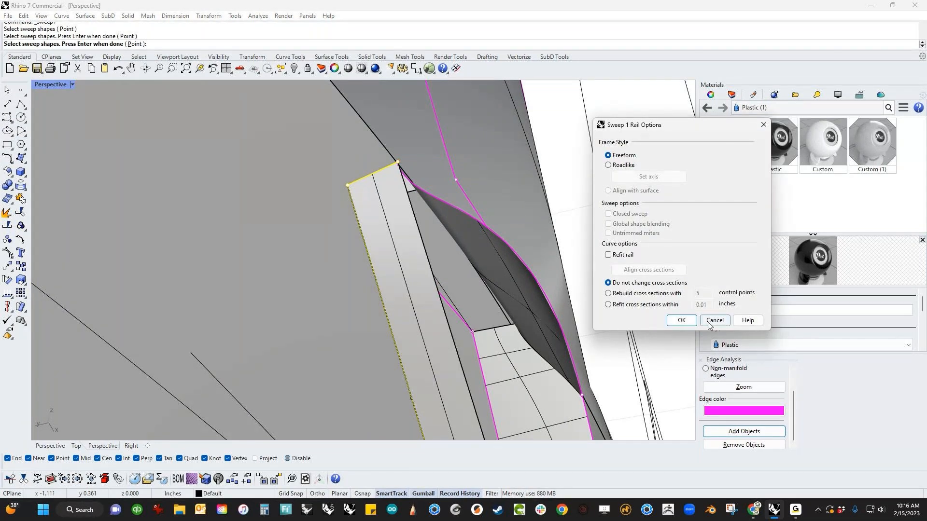
pyautogui.click(681, 320)
# Step: Delete the surface swept from the single upper cross section
pyautogui.scroll(-2, 526, 285)
pyautogui.keyDown('shift'); pyautogui.moveTo(525, 288); pyautogui.dragTo(443, 180, button='right'); pyautogui.keyUp('shift')
pyautogui.scroll(-5, 443, 180)
pyautogui.moveTo(454, 217); pyautogui.dragTo(468, 277, button='right')
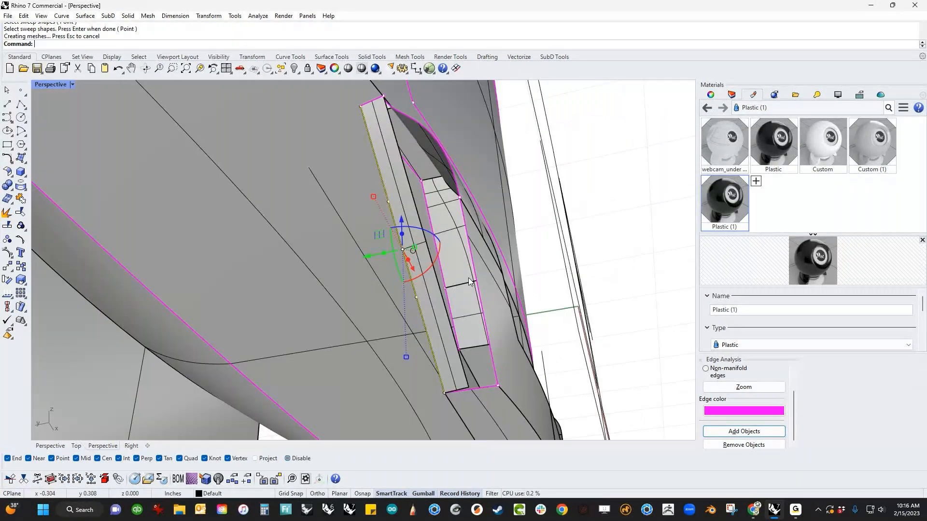
pyautogui.click(468, 277)
pyautogui.press('Delete')
# Step: Sweep a surface along the corner-to-corner curve, using the bracket's short upper and lower edges as cross sections
pyautogui.middleClick(391, 256)
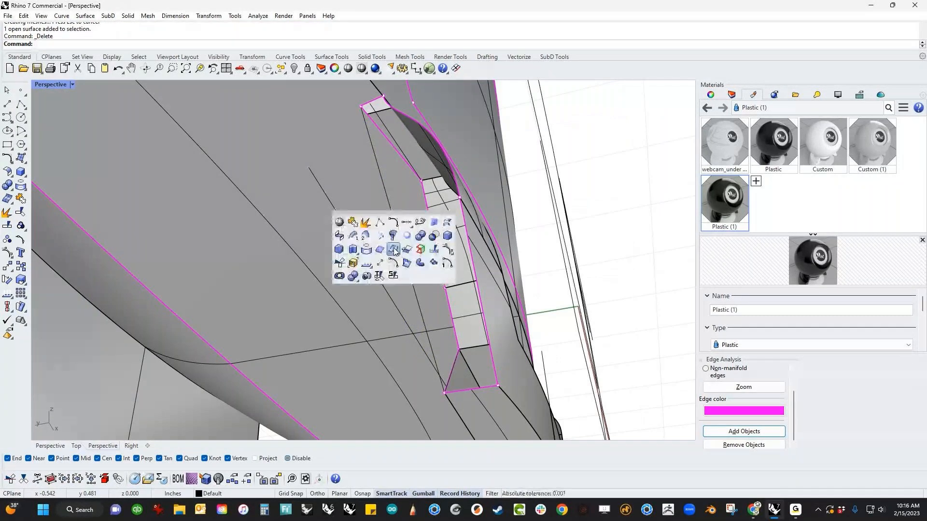
pyautogui.click(394, 250)
pyautogui.click(366, 106)
pyautogui.click(467, 390)
pyautogui.click(437, 356)
pyautogui.press('Return')
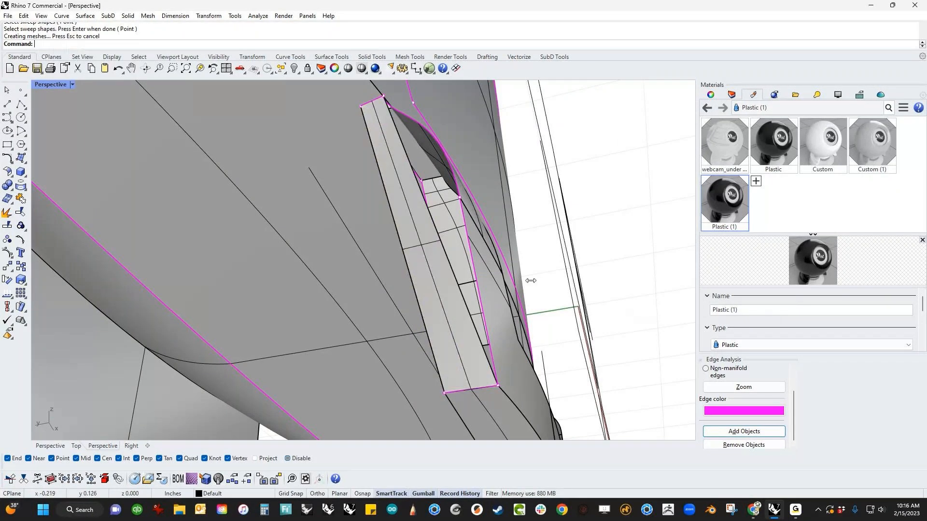
pyautogui.moveTo(531, 280); pyautogui.dragTo(479, 258, button='right')
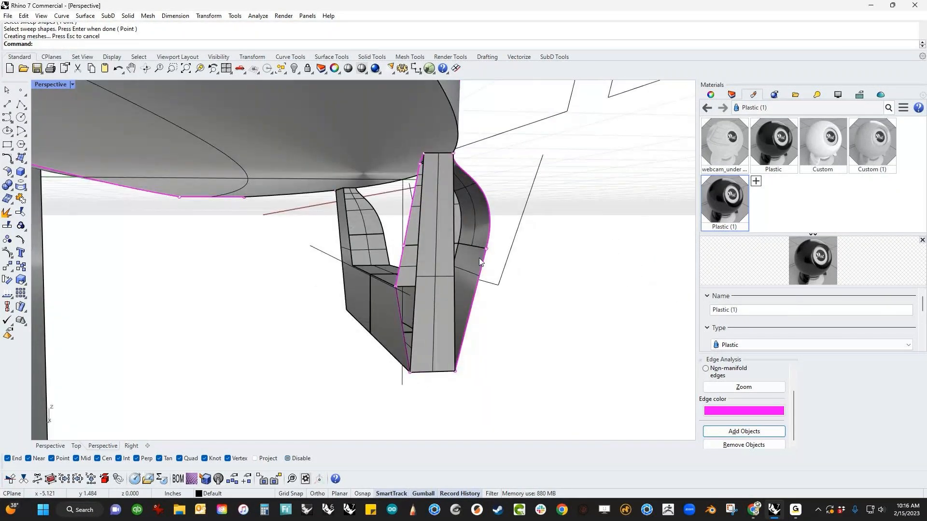
# Step: Extend the outer long edge of the swept strip smoothly outward past the bracket
pyautogui.middleClick(524, 300)
pyautogui.click(534, 303)
pyautogui.click(455, 288)
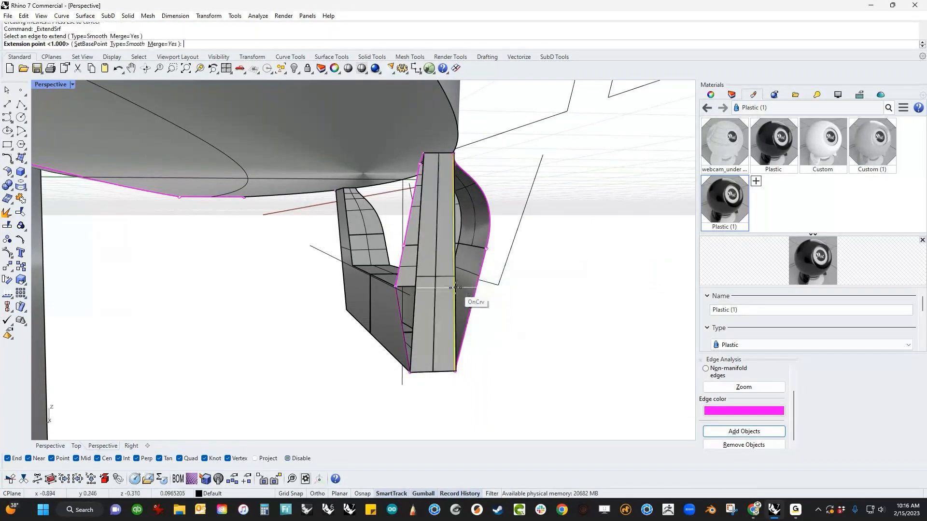
pyautogui.click(521, 289)
pyautogui.moveTo(581, 291); pyautogui.dragTo(380, 338, button='right')
pyautogui.click(514, 360)
pyautogui.press('Escape')
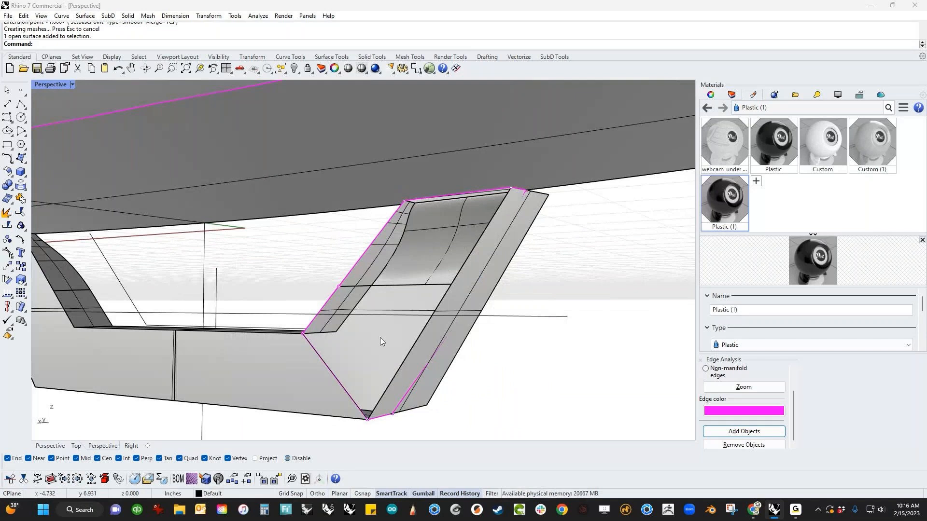
# Step: Start a two-rail sweep with the strip's inner surface edge as first rail and the bracket's auto-chained inner edges as second
pyautogui.middleClick(380, 338)
pyautogui.click(381, 339)
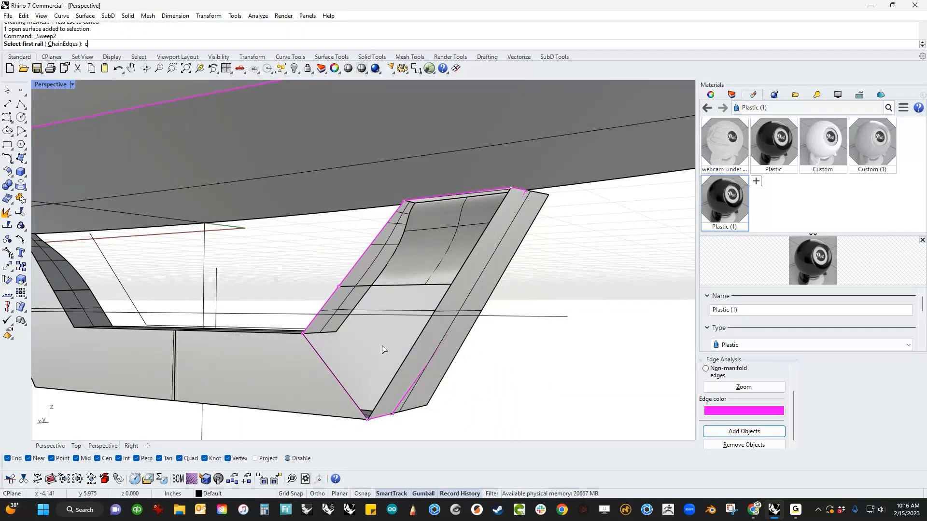
pyautogui.write('c')
pyautogui.press('Return')
pyautogui.click(398, 371)
pyautogui.click(441, 404)
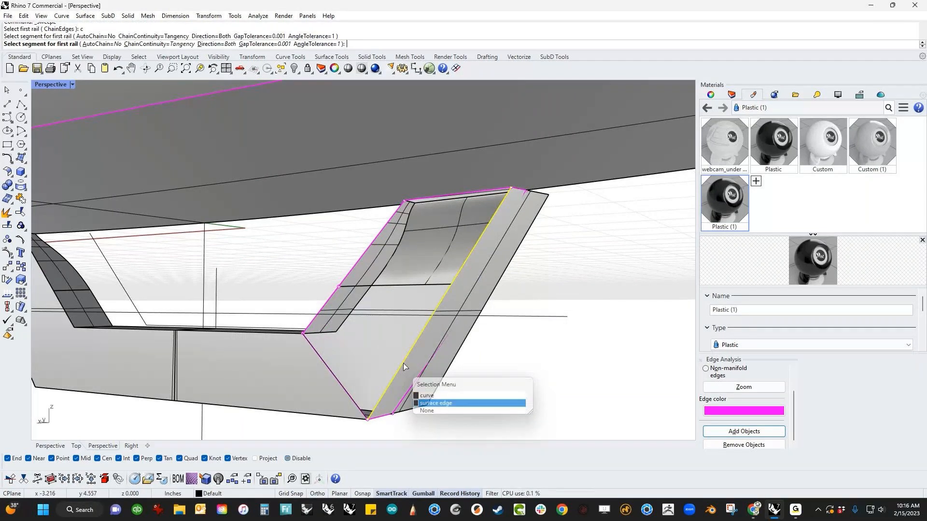
pyautogui.press('Return')
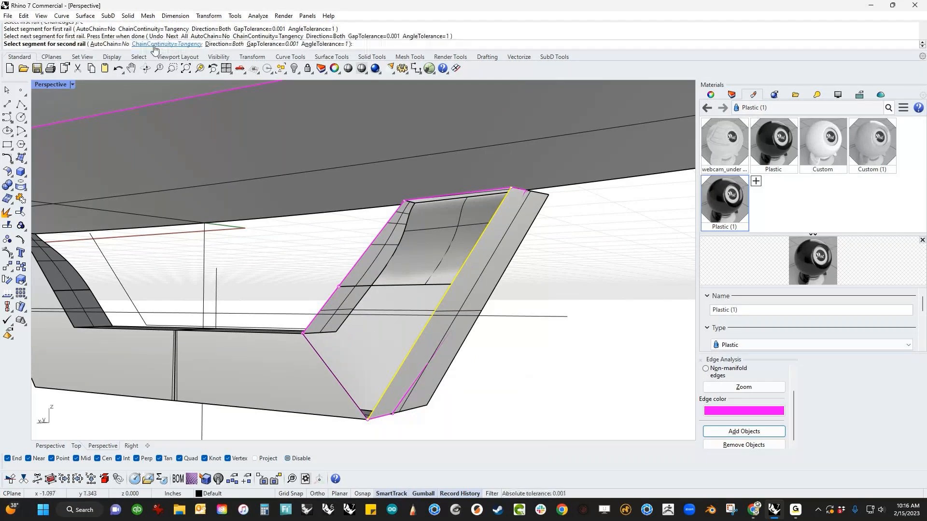
pyautogui.click(119, 45)
pyautogui.click(330, 303)
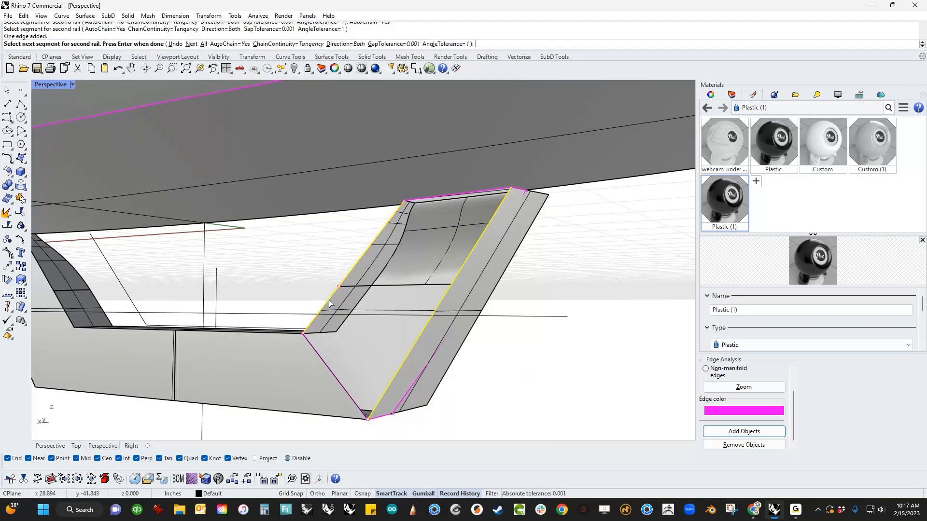
pyautogui.press('Return')
# Step: Use the bracket's diagonal lower edge and its upper edge as cross sections and create the two-rail sweep
pyautogui.click(337, 380)
pyautogui.click(374, 404)
pyautogui.click(464, 196)
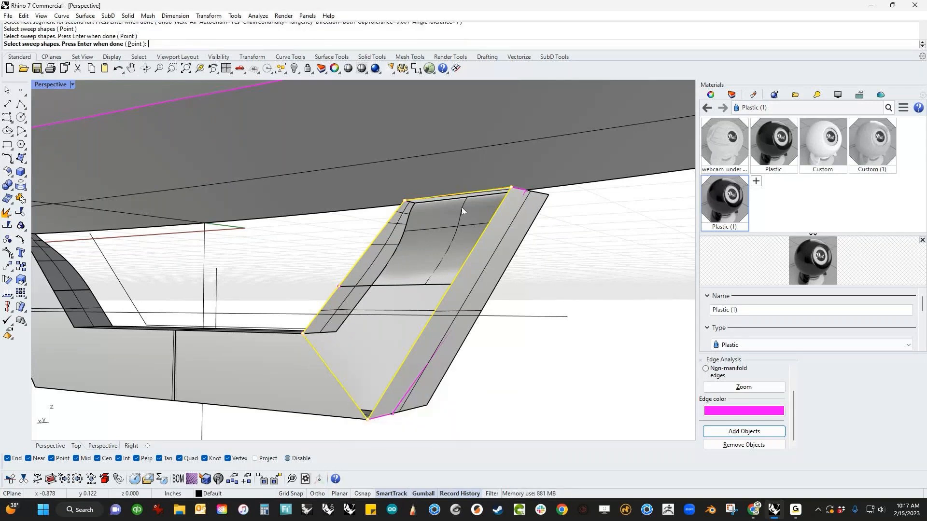
pyautogui.press('Return')
# Step: Delete the extended helper strip beside the new swept surface
pyautogui.moveTo(591, 333); pyautogui.dragTo(543, 329, button='right')
pyautogui.click(483, 344)
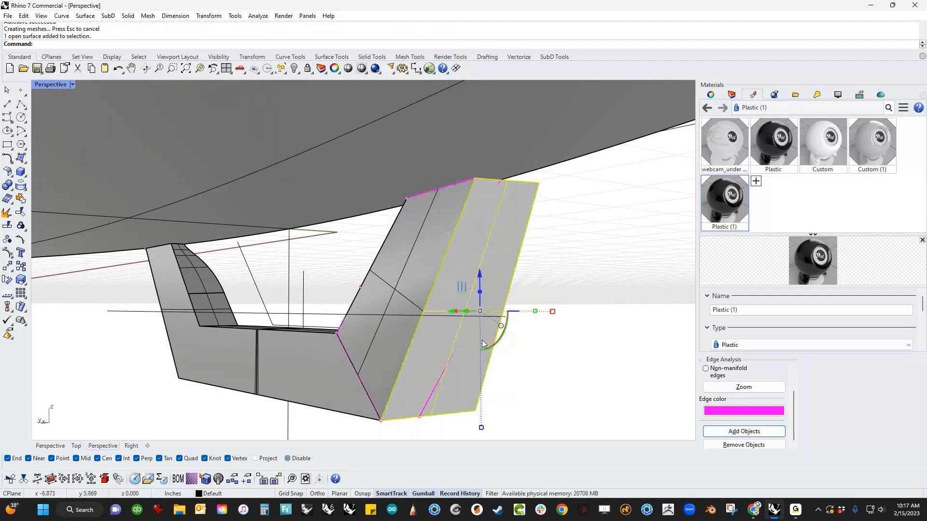
pyautogui.press('Delete')
# Step: Start a two-rail sweep with the new surface's long edge as first rail and the bracket's chained curved outer edges as second
pyautogui.middleClick(482, 344)
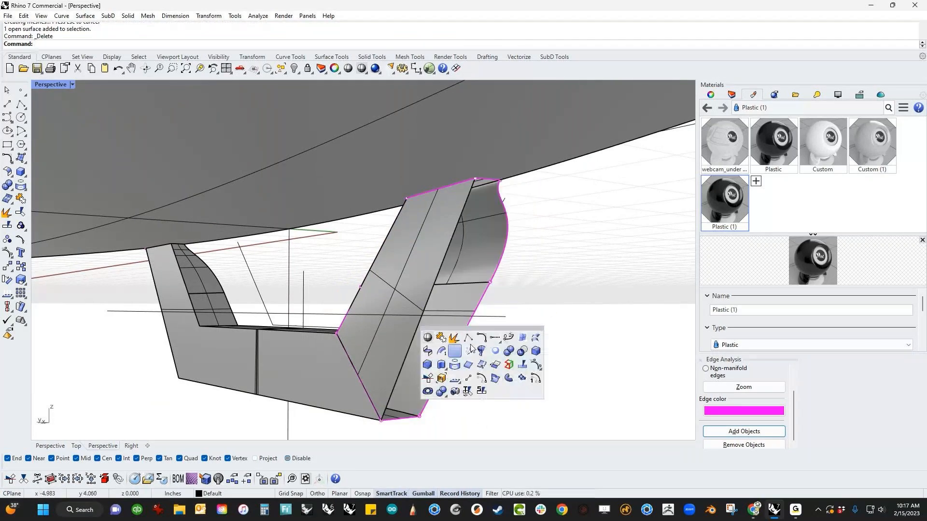
pyautogui.click(442, 350)
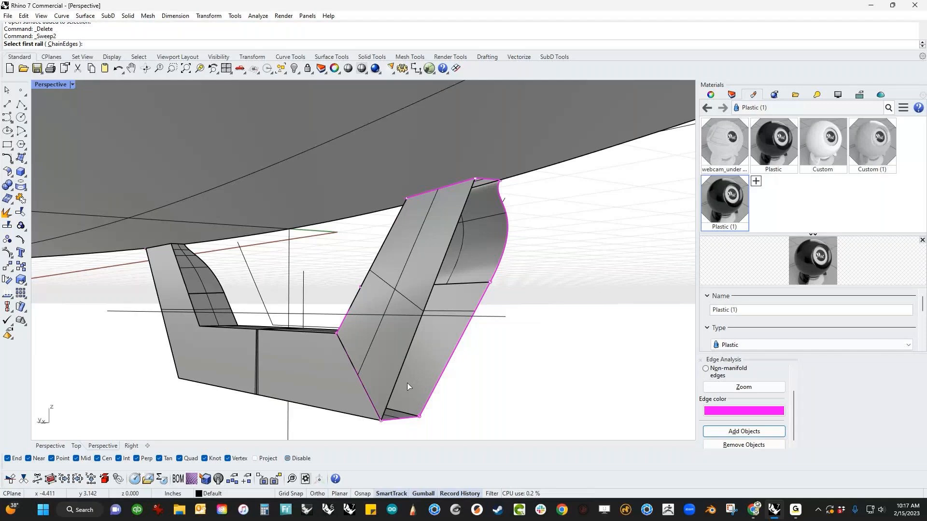
pyautogui.write('c')
pyautogui.press('Return')
pyautogui.click(414, 386)
pyautogui.click(425, 410)
pyautogui.press('Return')
pyautogui.click(425, 411)
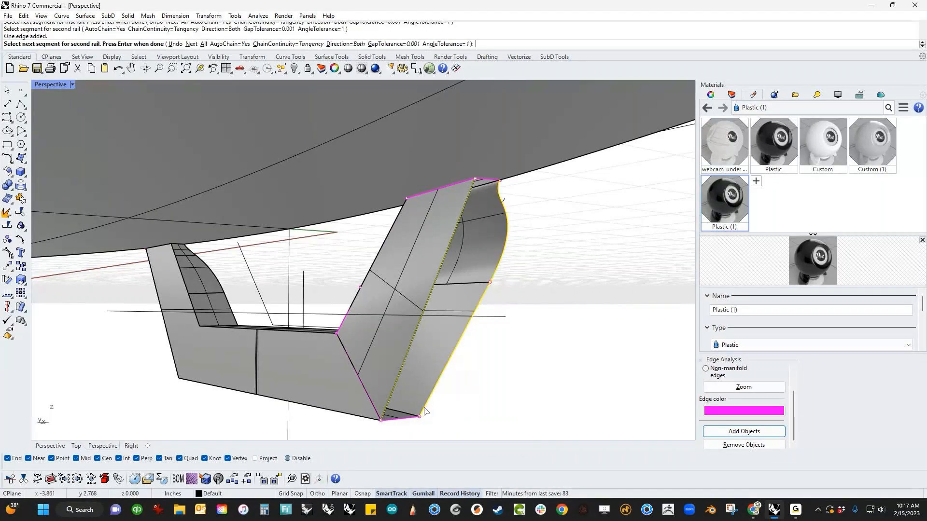
pyautogui.press('Return')
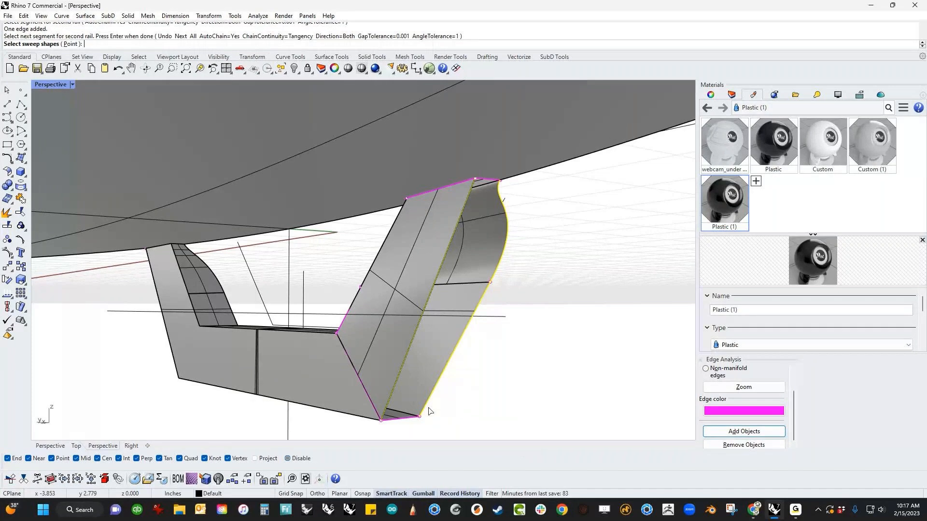
# Step: Use the short lower and upper edges of the opening as cross sections and create the closing swept surface
pyautogui.click(421, 416)
pyautogui.click(487, 181)
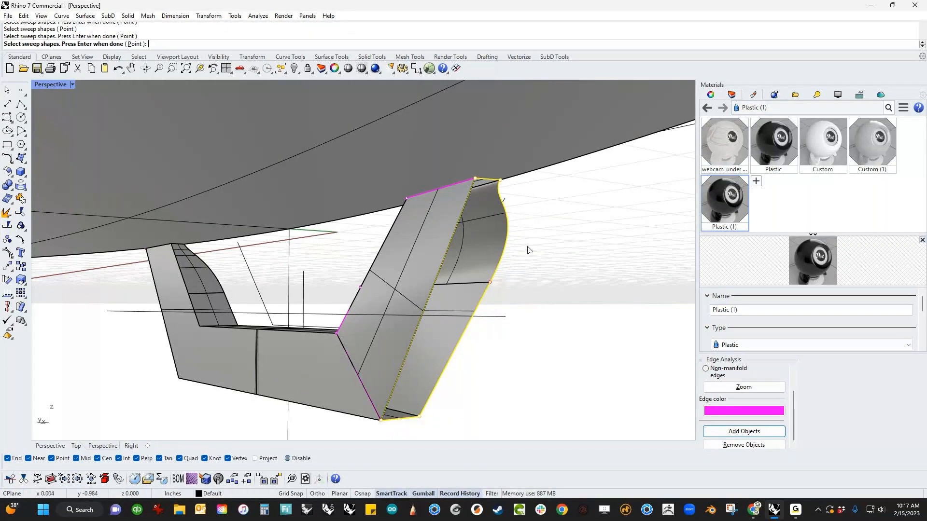
pyautogui.press('Return')
pyautogui.press('Return')
# Step: Select the bracket pieces together with the housing around them and join them
pyautogui.scroll(-4, 548, 318)
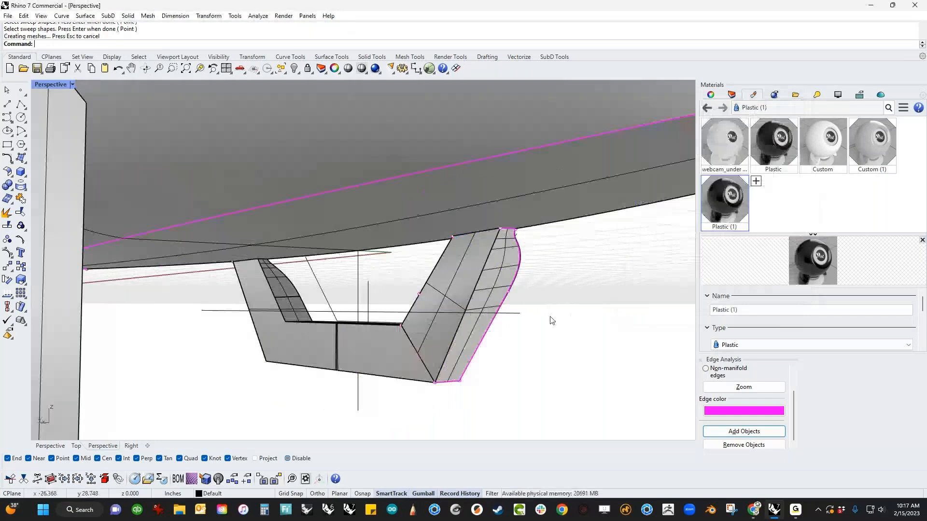
pyautogui.moveTo(550, 319); pyautogui.dragTo(488, 343, button='right')
pyautogui.scroll(12, 485, 273)
pyautogui.scroll(-5, 486, 263)
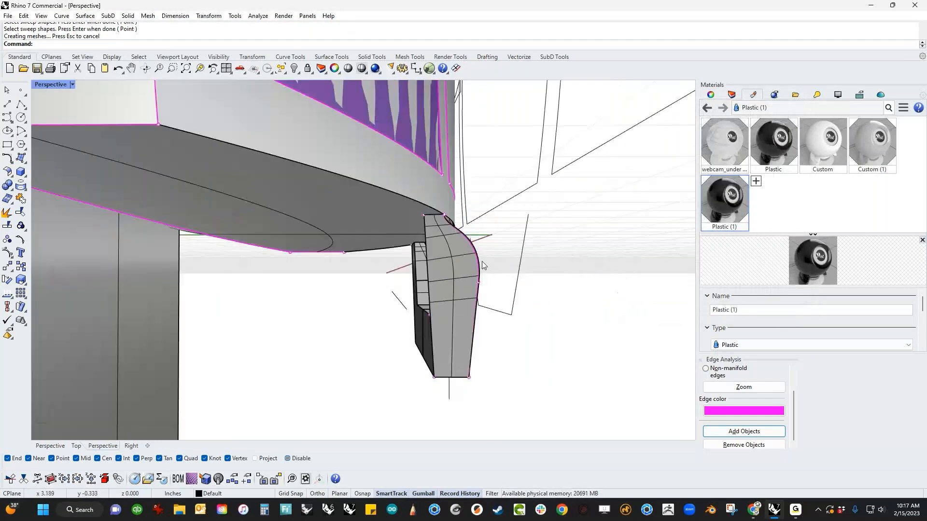
pyautogui.moveTo(482, 262); pyautogui.dragTo(340, 315, button='right')
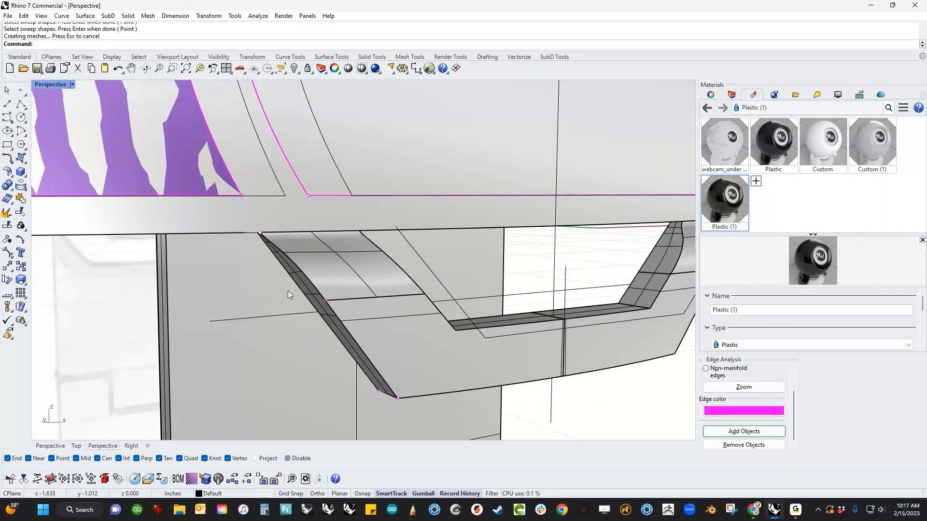
pyautogui.moveTo(341, 372); pyautogui.dragTo(433, 247)
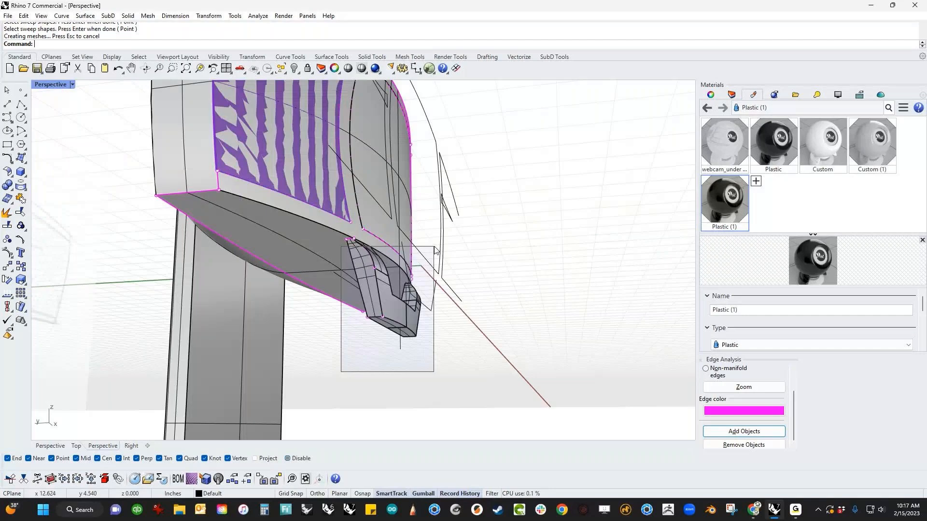
pyautogui.moveTo(435, 251); pyautogui.dragTo(436, 250)
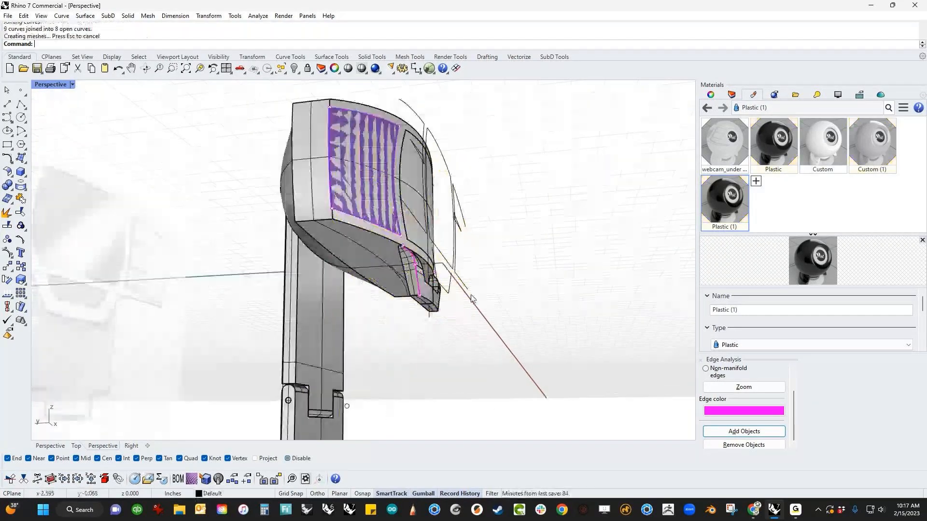
# Step: Isolate the joined housing and bracket polysurface by hiding all other objects
pyautogui.scroll(5, 421, 319)
pyautogui.click(293, 277)
pyautogui.scroll(5, 294, 277)
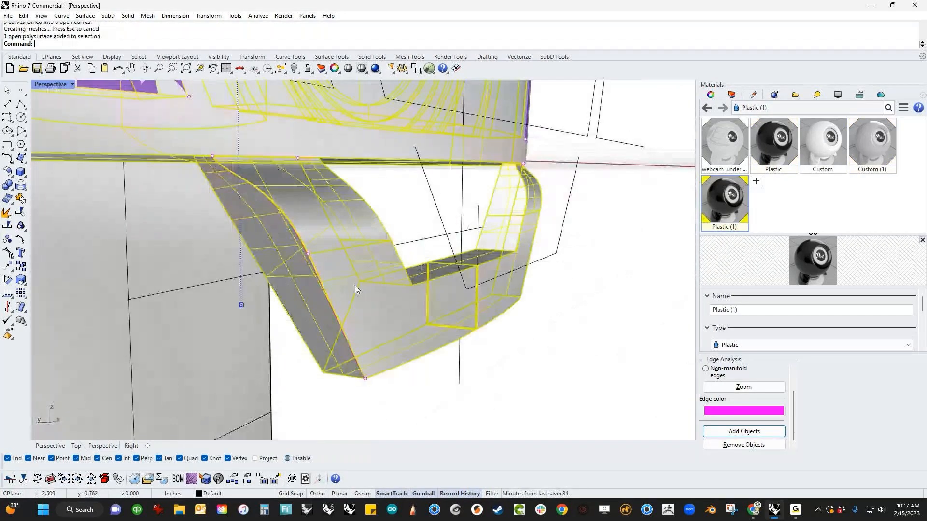
pyautogui.write('ii')
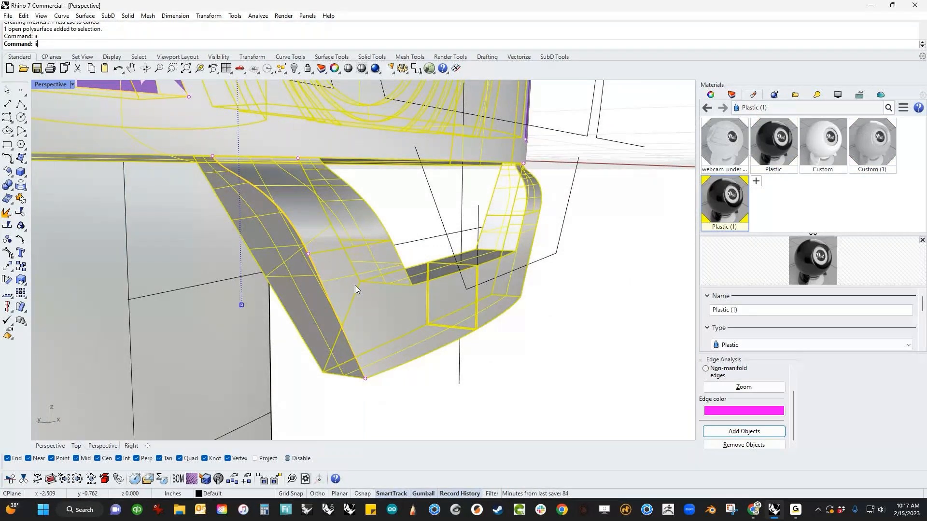
pyautogui.press('Return')
# Step: Try deleting the bracket's outer side surface, and undo both that deletion and the last join of the housing and bracket
pyautogui.scroll(6, 365, 207)
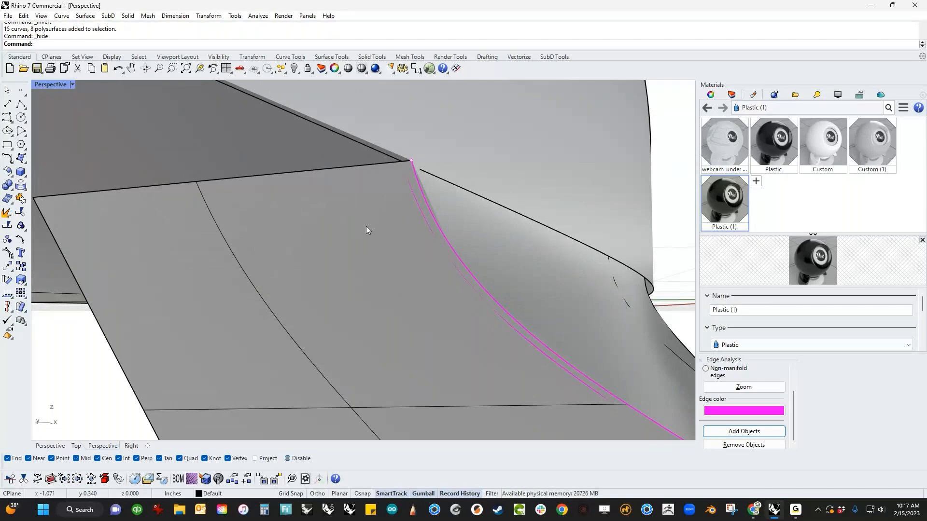
pyautogui.click(371, 251)
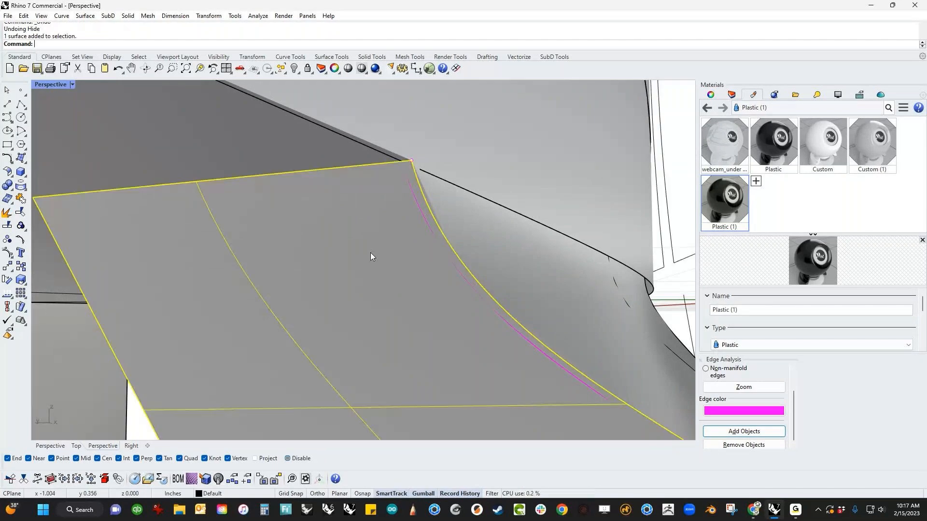
pyautogui.press('Delete')
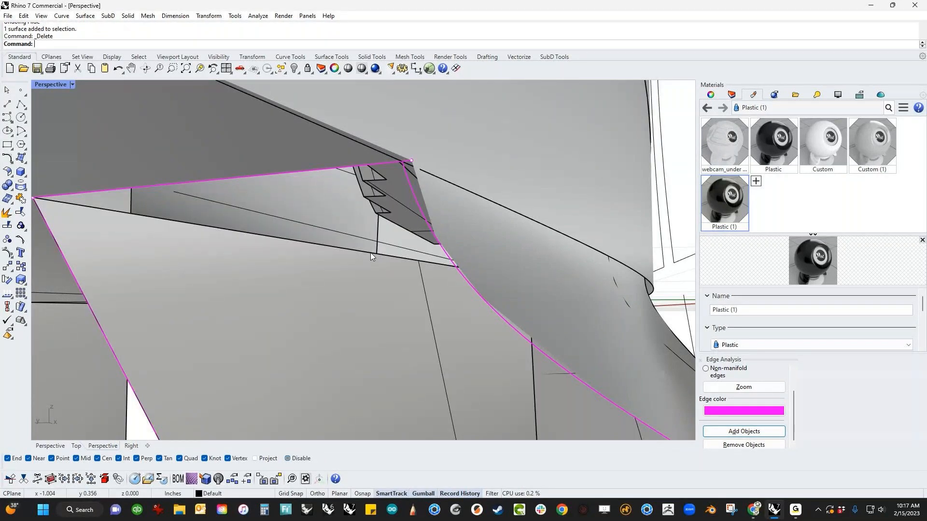
pyautogui.hotkey('ctrl', 'z')
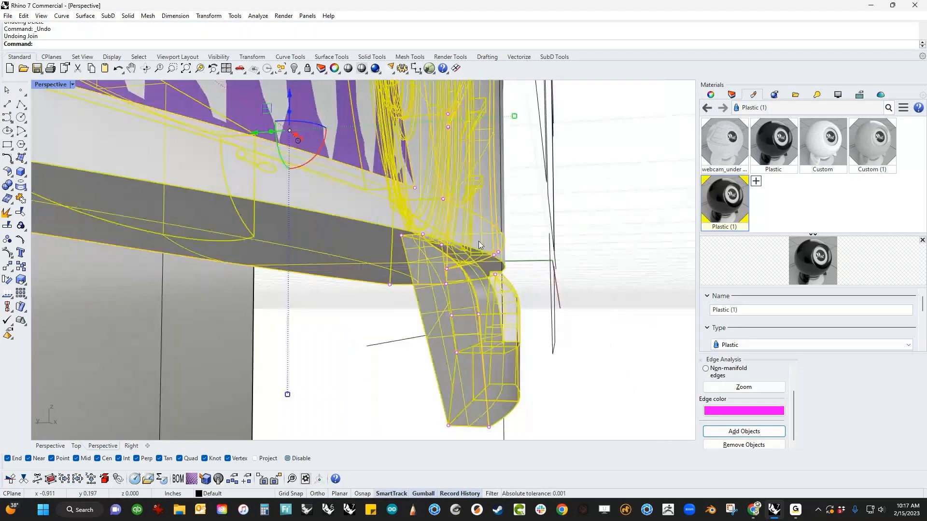
pyautogui.hotkey('ctrl', 'z')
pyautogui.scroll(3, 414, 240)
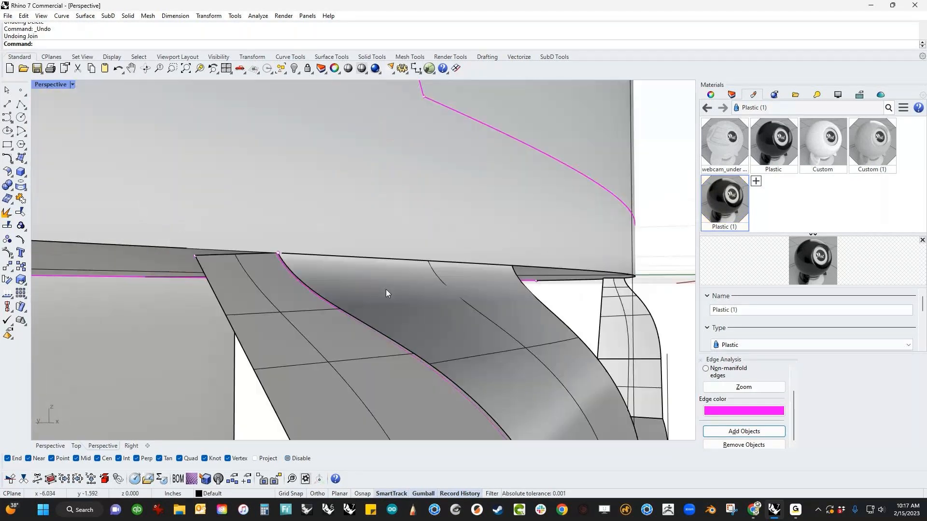
# Step: Delete the curved front surface that closes the gap between the bracket arm and the housing's lower edge
pyautogui.click(386, 289)
pyautogui.keyDown('shift'); pyautogui.moveTo(331, 352); pyautogui.dragTo(345, 302, button='right'); pyautogui.keyUp('shift')
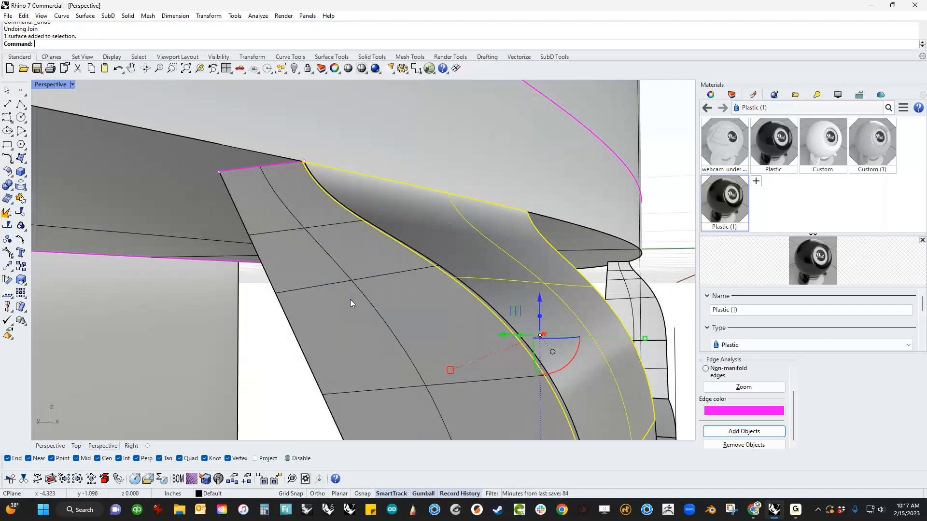
pyautogui.press('Delete')
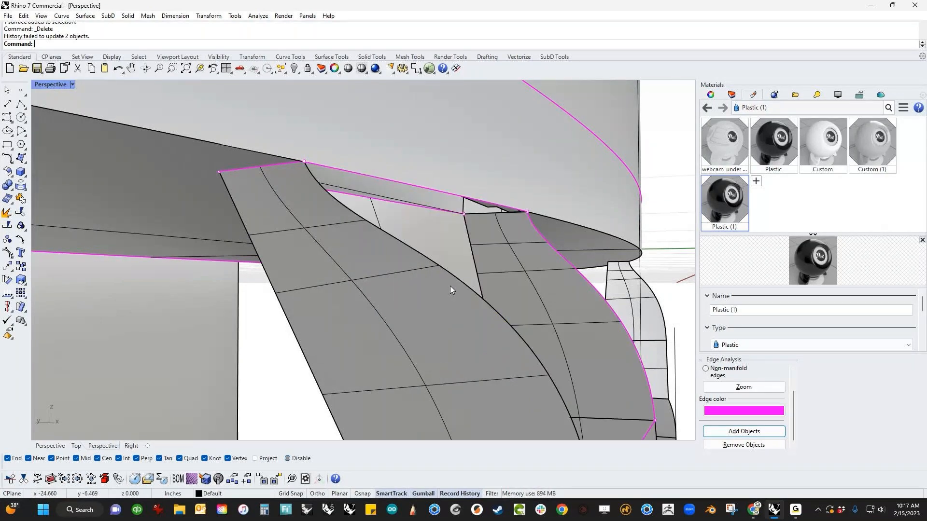
# Step: Join the bracket's outer side surface to the polysurface under the housing
pyautogui.click(449, 286)
pyautogui.keyDown('shift'); pyautogui.click(185, 191); pyautogui.keyUp('shift')
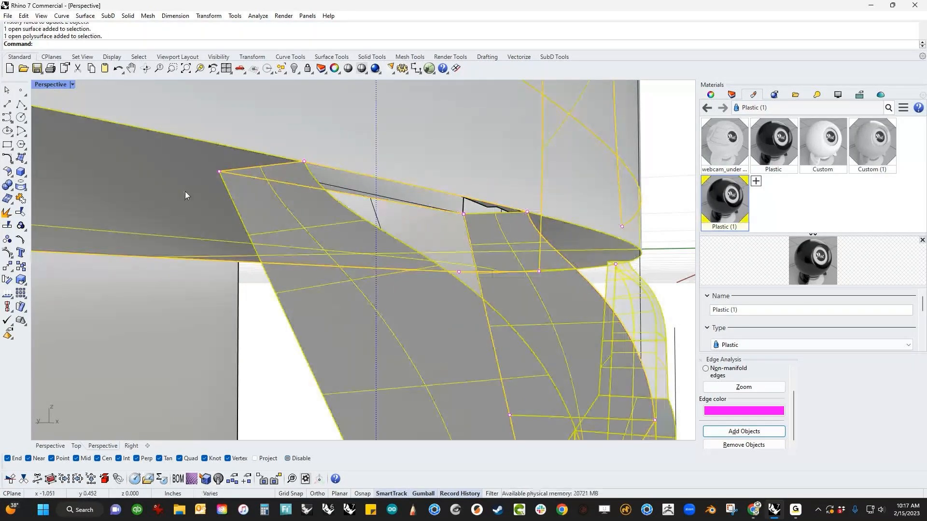
pyautogui.hotkey('ctrl', 'j')
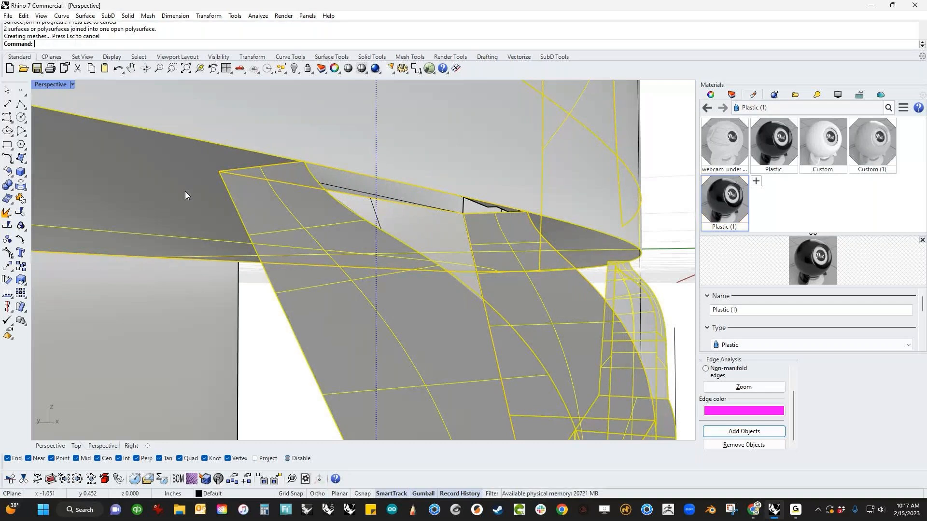
pyautogui.press('Escape')
# Step: Select the open surface beneath the housing together with the bracket polysurface and join them
pyautogui.scroll(-3, 384, 191)
pyautogui.moveTo(351, 222); pyautogui.dragTo(524, 261, button='right')
pyautogui.click(422, 214)
pyautogui.middleClick(425, 215)
pyautogui.click(440, 227)
pyautogui.click(525, 261)
pyautogui.keyDown('shift'); pyautogui.click(438, 406); pyautogui.keyUp('shift')
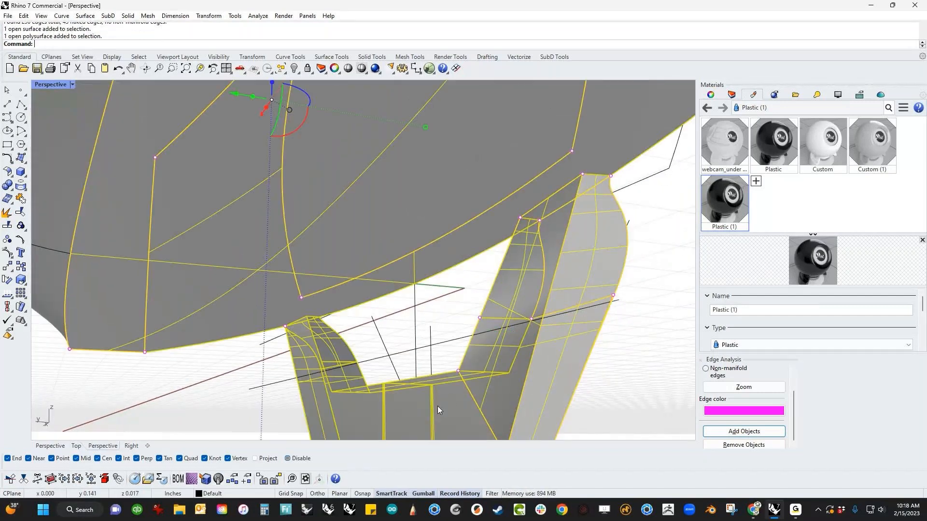
pyautogui.hotkey('ctrl', 'j')
# Step: Isolate the joined housing and bracket by hiding everything else, and add the polysurface to the naked edge analysis
pyautogui.moveTo(437, 406); pyautogui.dragTo(468, 298, button='right')
pyautogui.write('ih')
pyautogui.press('Return')
pyautogui.click(743, 431)
pyautogui.click(455, 325)
pyautogui.rightClick(456, 325)
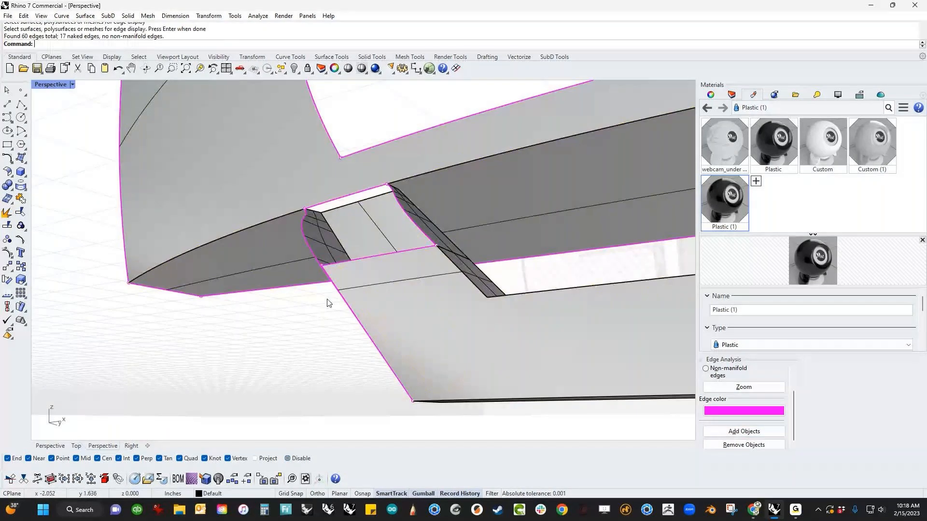
# Step: Delete the long side surface along the bracket arm's outer curved edge
pyautogui.moveTo(327, 303); pyautogui.dragTo(344, 290, button='right')
pyautogui.scroll(5, 344, 291)
pyautogui.moveTo(313, 346); pyautogui.dragTo(416, 300, button='right')
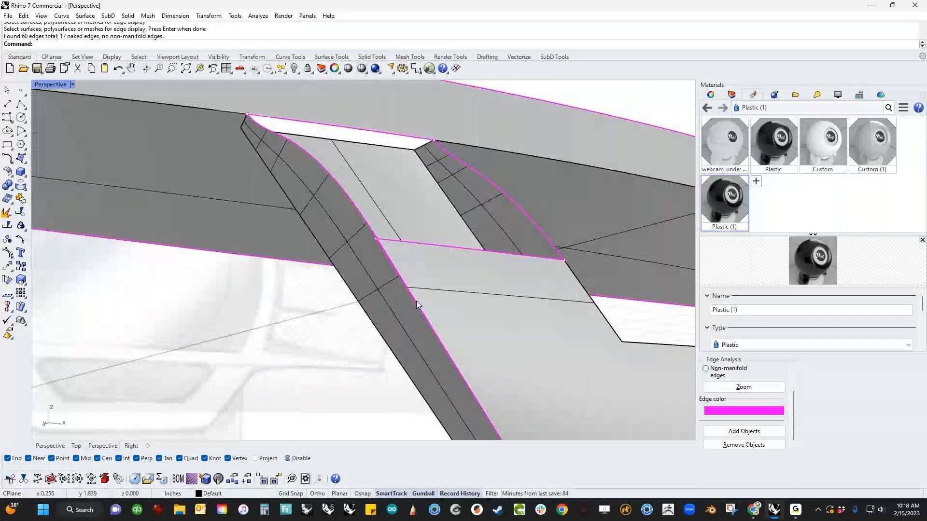
pyautogui.scroll(3, 381, 244)
pyautogui.scroll(-4, 381, 238)
pyautogui.click(374, 265)
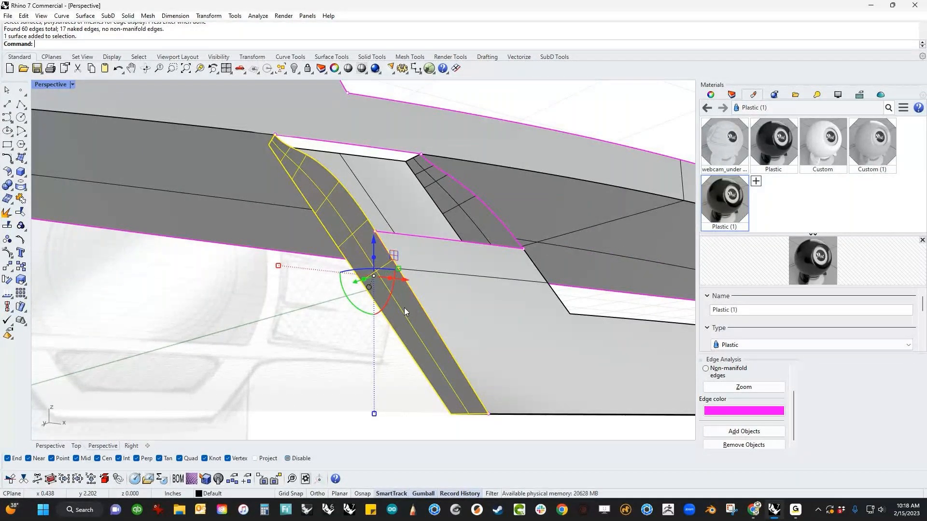
pyautogui.press('Delete')
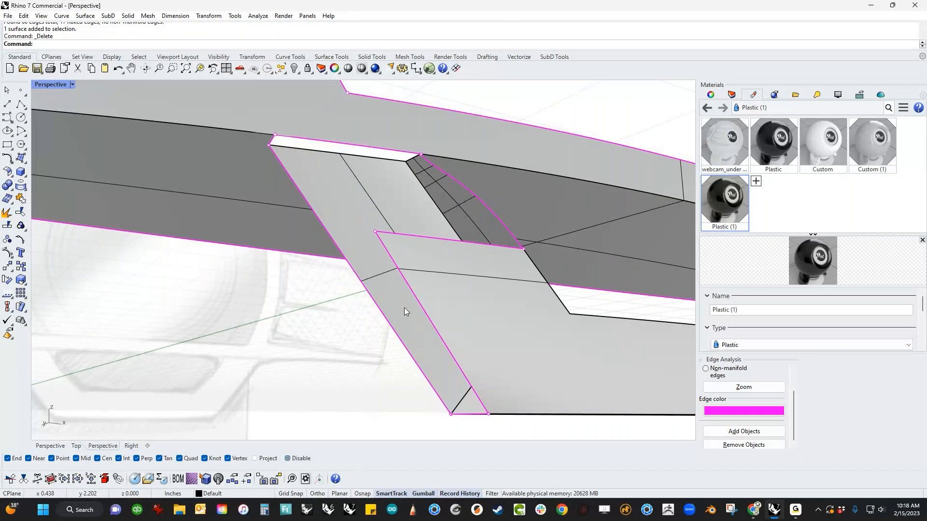
# Step: Create a two-rail sweep across the front gap, using its upper and lower edges as rails and the curved inner edge as cross section
pyautogui.middleClick(407, 254)
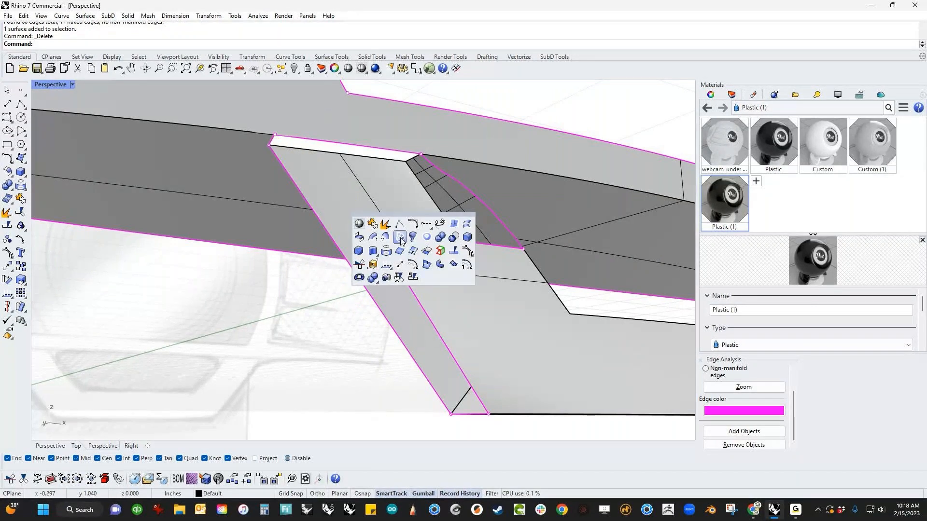
pyautogui.click(413, 251)
pyautogui.click(394, 148)
pyautogui.click(466, 247)
pyautogui.click(519, 239)
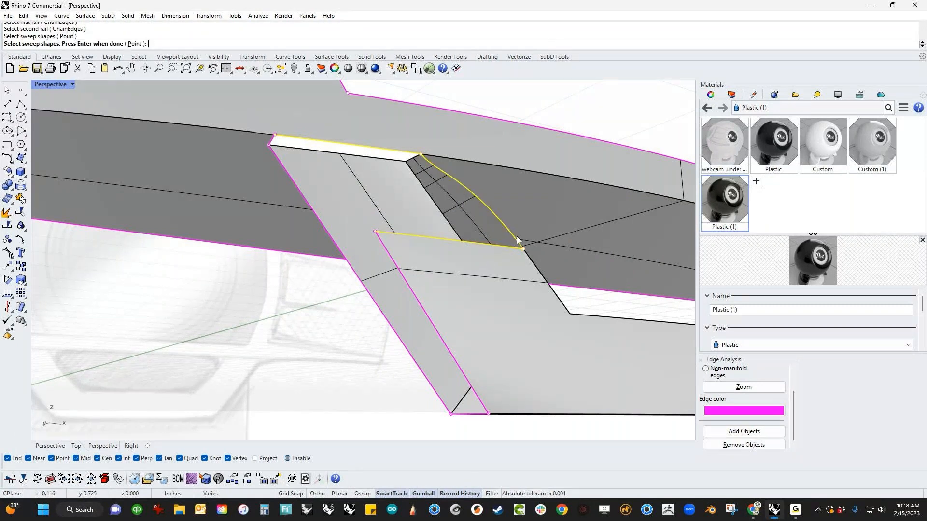
pyautogui.press('Return')
pyautogui.press('Return')
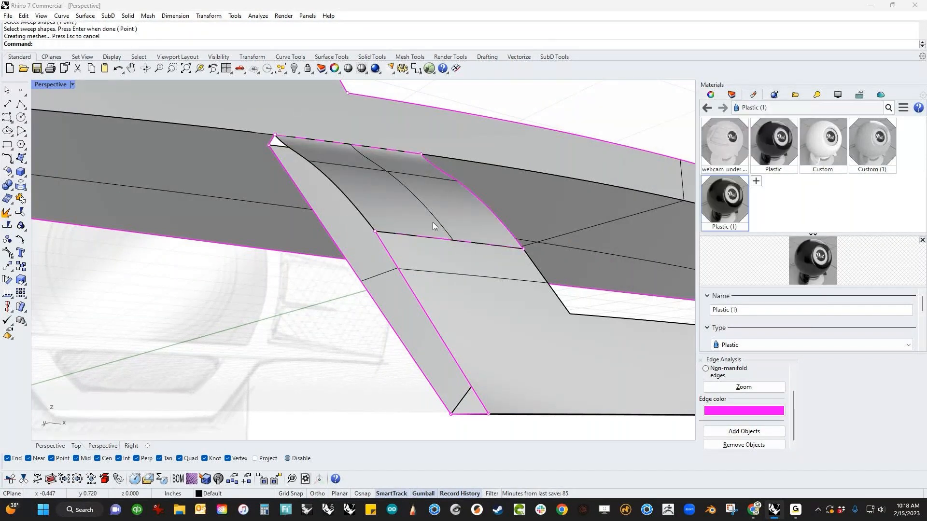
# Step: Extend the new swept surface's free curved edge outward past the bracket's open side, using smooth extension
pyautogui.middleClick(432, 222)
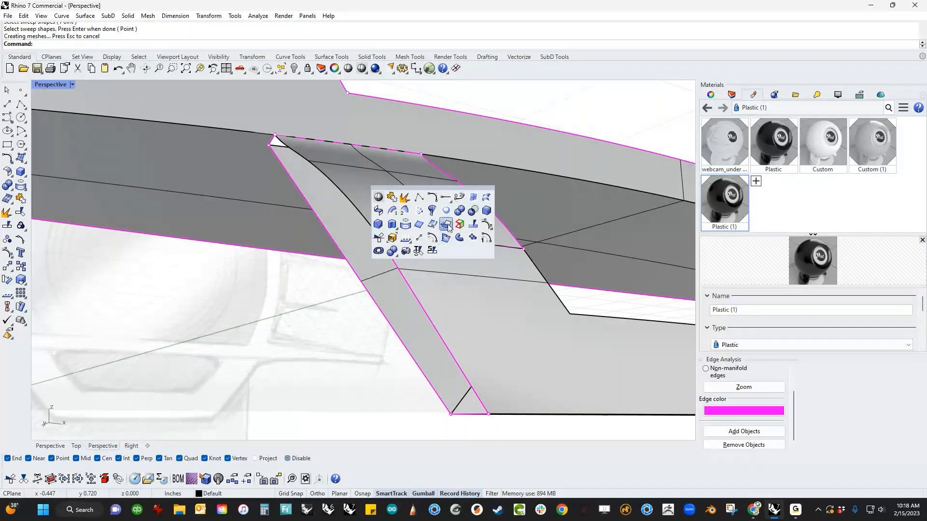
pyautogui.click(434, 224)
pyautogui.click(368, 222)
pyautogui.click(305, 231)
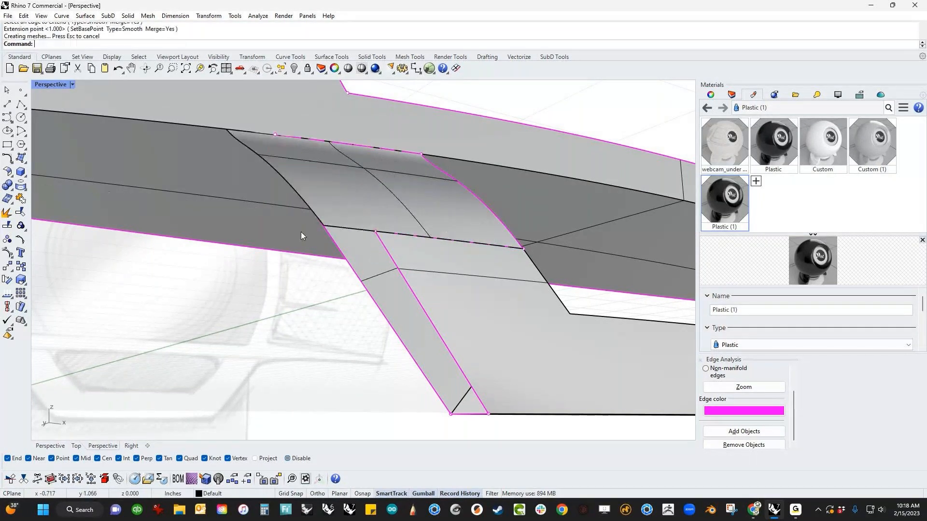
# Step: Split the long naked edge on the bracket's open side at a point level with the bracket's outer corner
pyautogui.moveTo(323, 306); pyautogui.dragTo(399, 306, button='right')
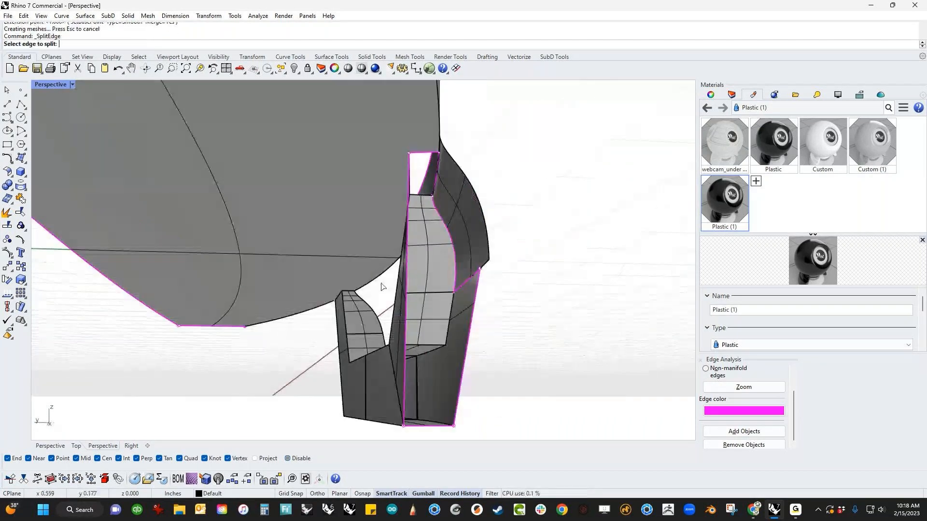
pyautogui.click(406, 286)
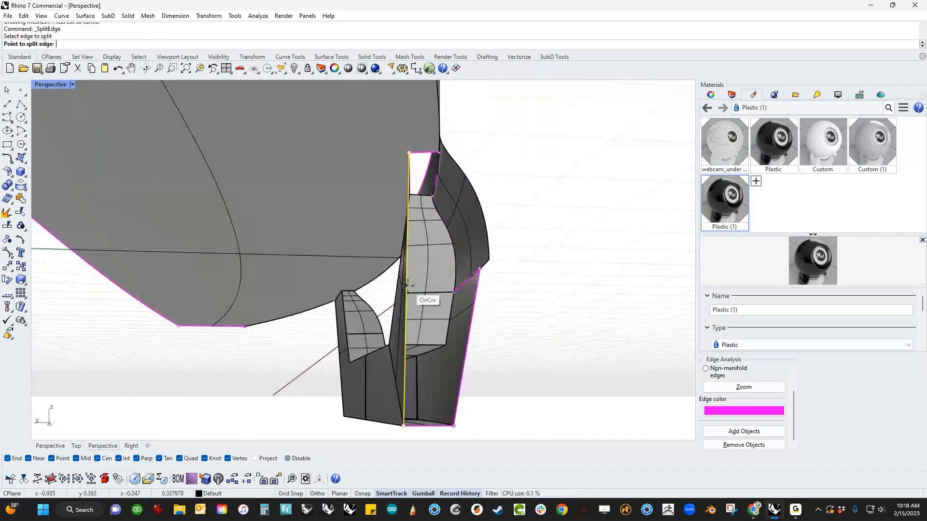
pyautogui.click(480, 269)
pyautogui.rightClick(525, 304)
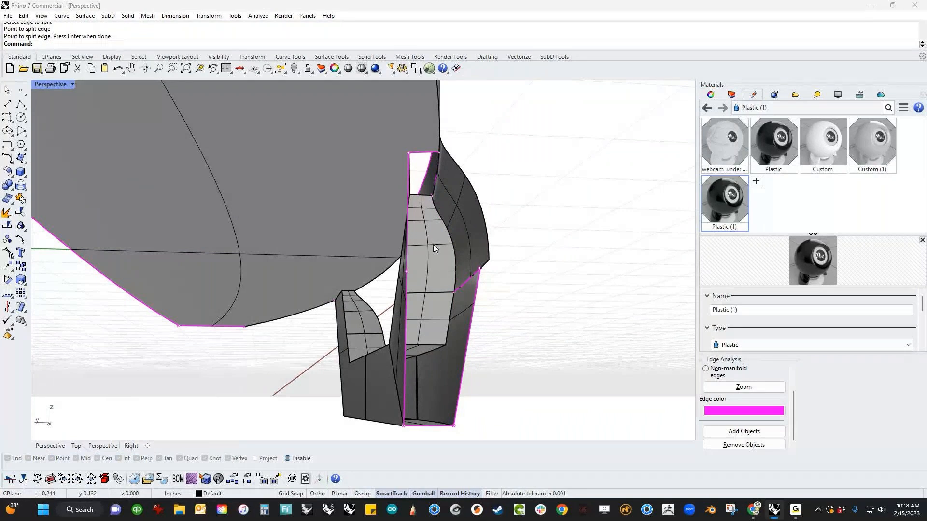
# Step: Create a freeform one-rail sweep with the opening's short upper edge as rail and the split edge's upper part as cross section
pyautogui.middleClick(432, 245)
pyautogui.click(447, 248)
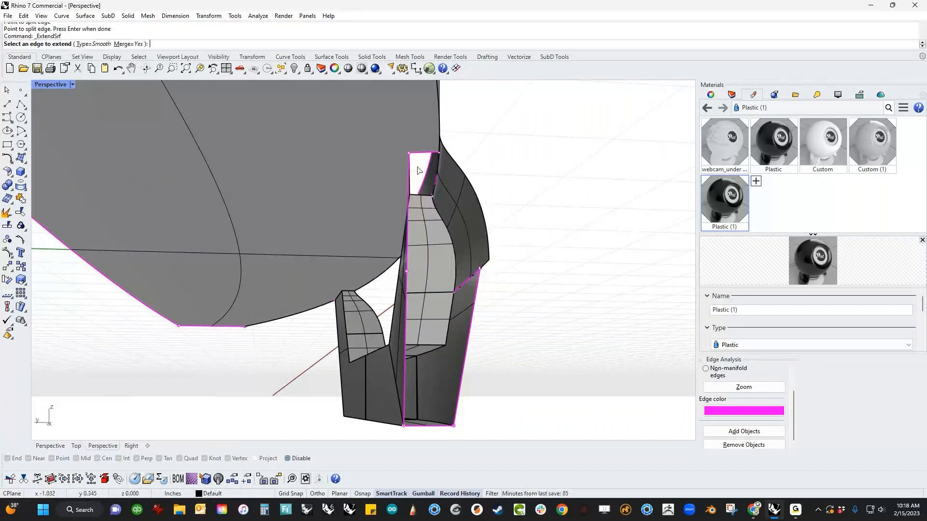
pyautogui.moveTo(428, 155); pyautogui.dragTo(444, 214, button='right')
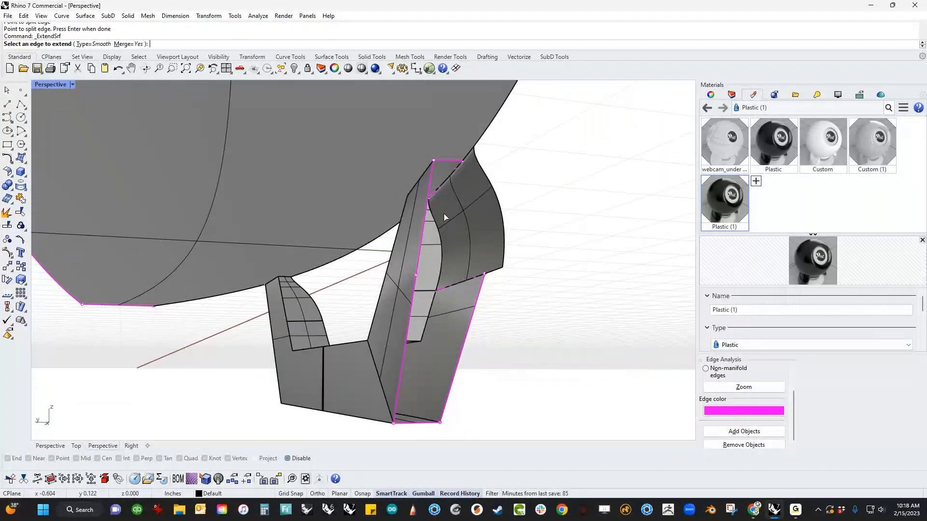
pyautogui.middleClick(456, 240)
pyautogui.click(456, 240)
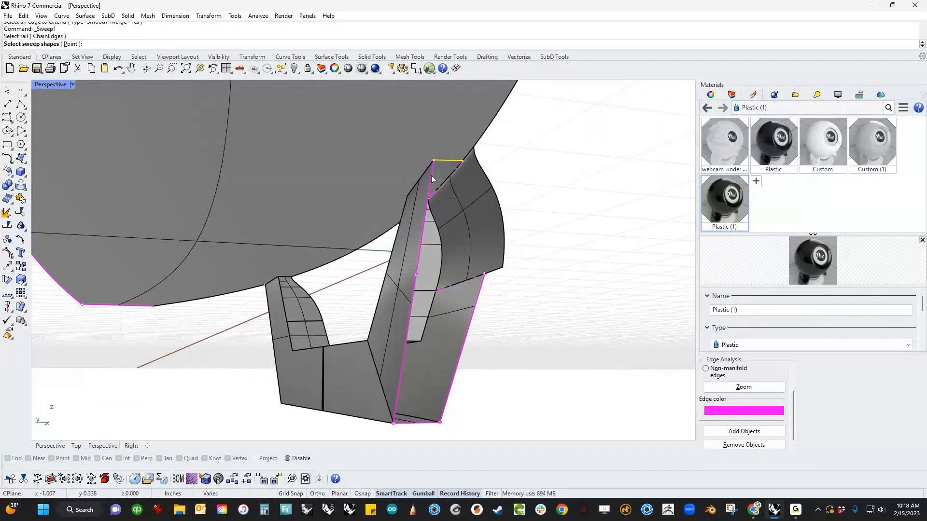
pyautogui.click(431, 175)
pyautogui.click(441, 213)
pyautogui.press('Return')
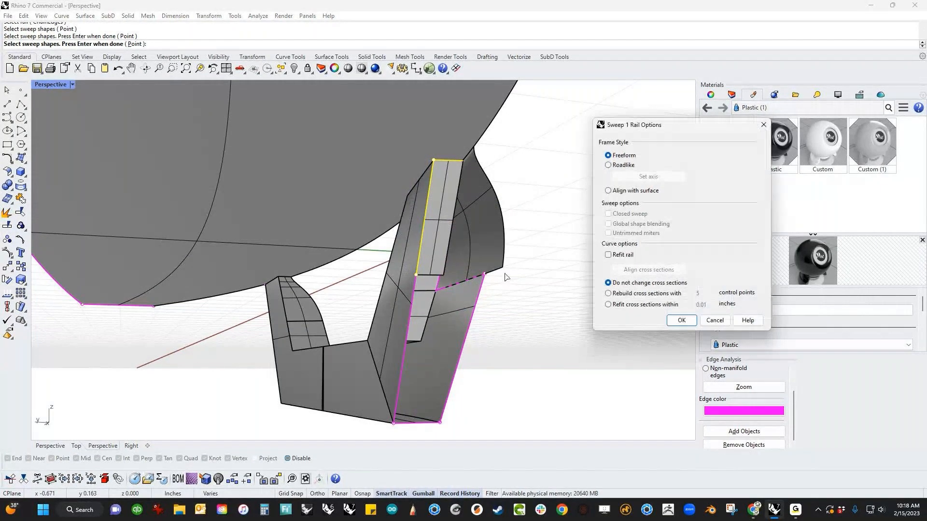
pyautogui.click(681, 322)
# Step: Extend the flat swept surface's free long edge out past the curved front surface
pyautogui.middleClick(490, 275)
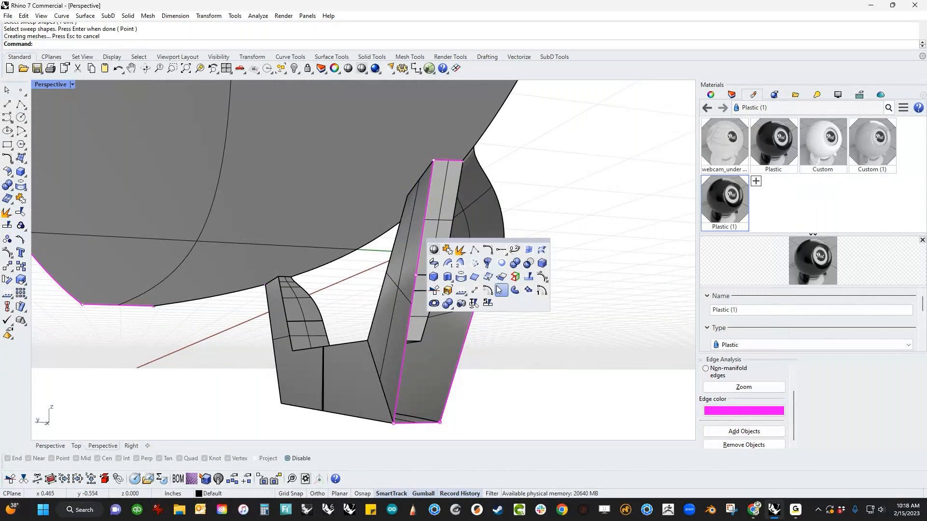
pyautogui.click(506, 279)
pyautogui.click(446, 258)
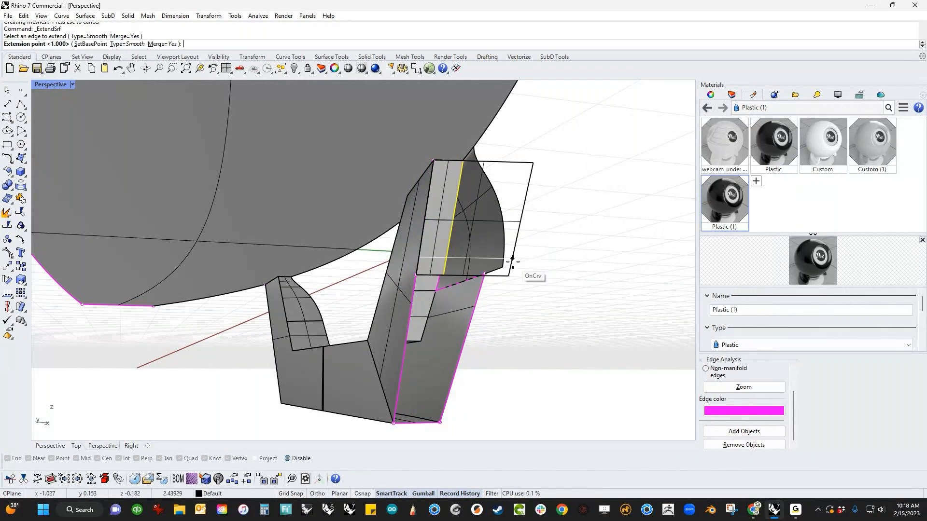
pyautogui.click(527, 262)
pyautogui.moveTo(527, 265); pyautogui.dragTo(561, 291, button='right')
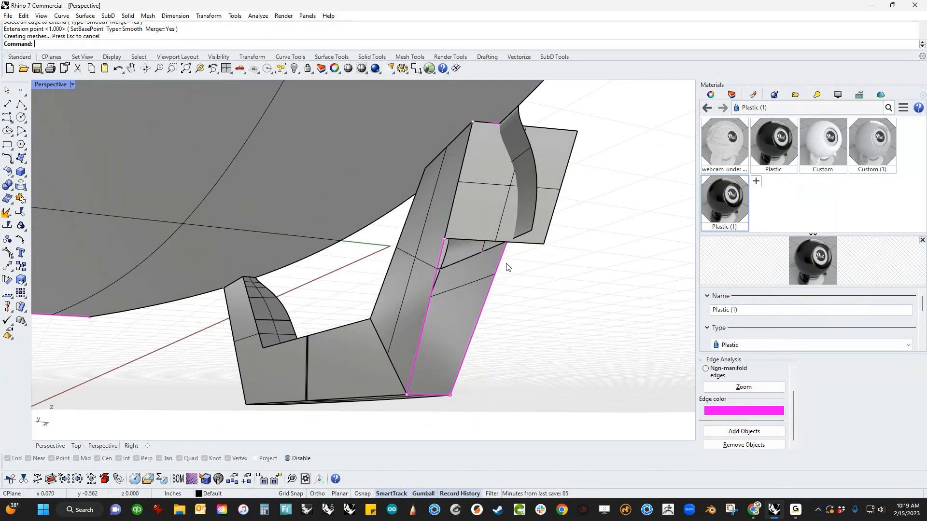
# Step: Delete the extended flat surface on the bracket's open side
pyautogui.moveTo(527, 270); pyautogui.dragTo(409, 264, button='right')
pyautogui.click(343, 272)
pyautogui.press('Delete')
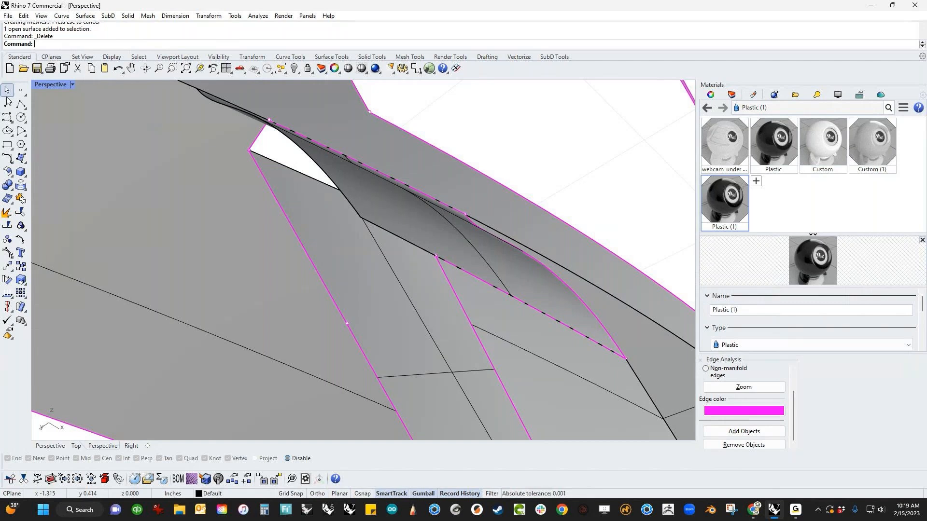
# Step: Draw an interpolated curve across the bracket's open side from the edge's split point to the outer corner
pyautogui.rightClick(7, 117)
pyautogui.click(347, 323)
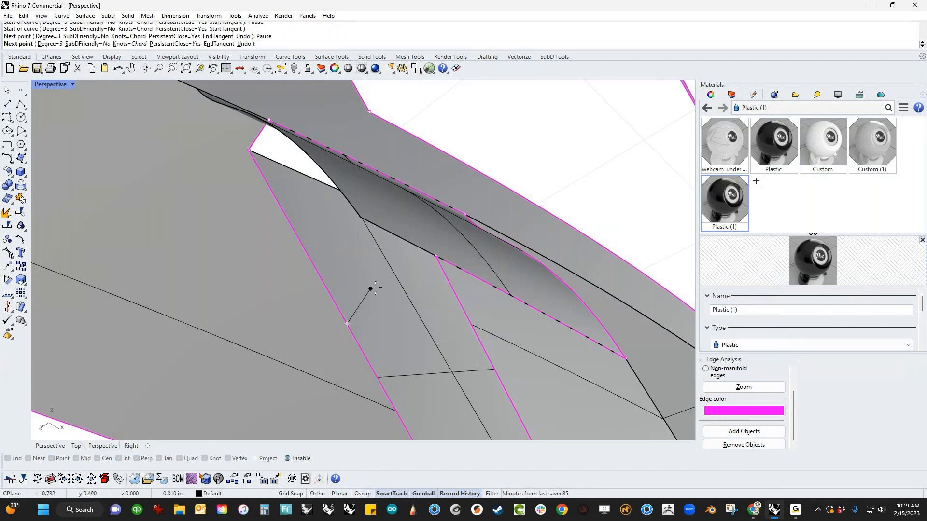
pyautogui.click(435, 256)
pyautogui.moveTo(511, 350); pyautogui.dragTo(506, 320, button='right')
pyautogui.middleClick(507, 321)
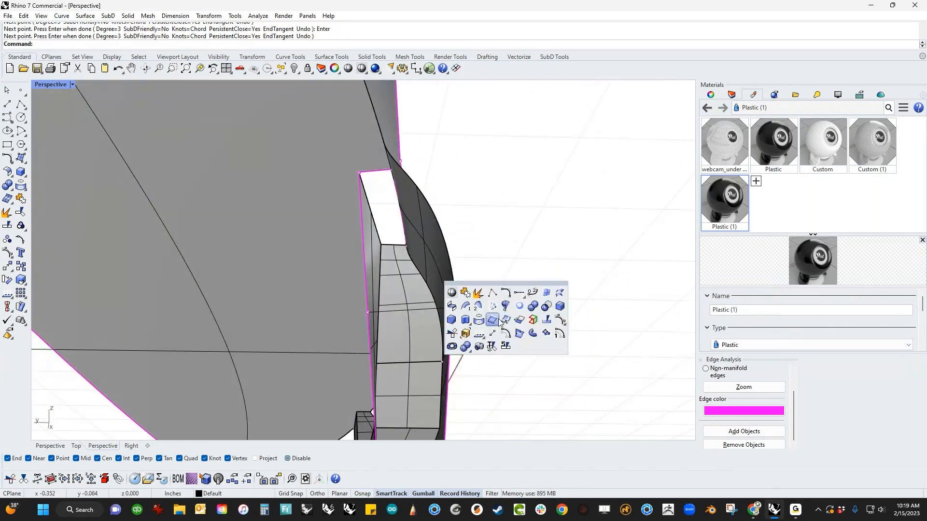
pyautogui.click(479, 306)
pyautogui.click(374, 173)
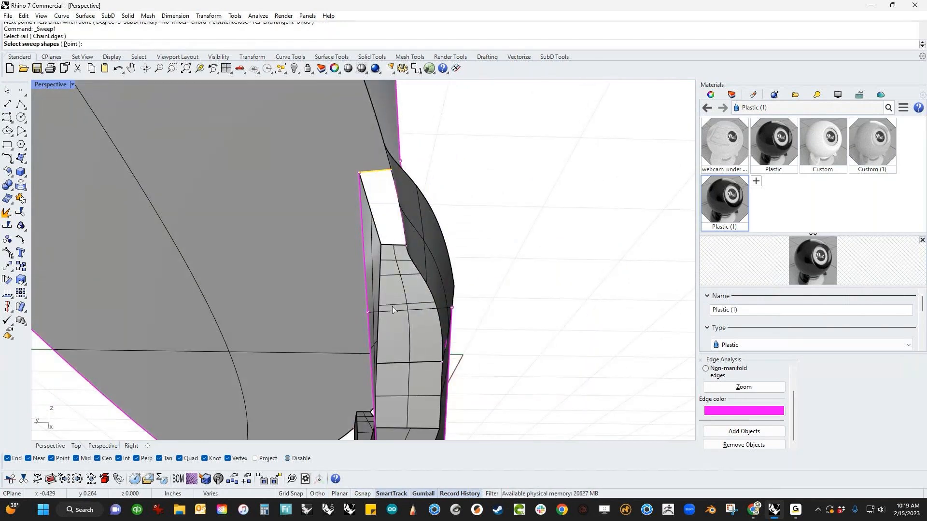
pyautogui.click(392, 310)
pyautogui.rightClick(386, 295)
pyautogui.rightClick(412, 302)
pyautogui.click(412, 310)
pyautogui.click(377, 177)
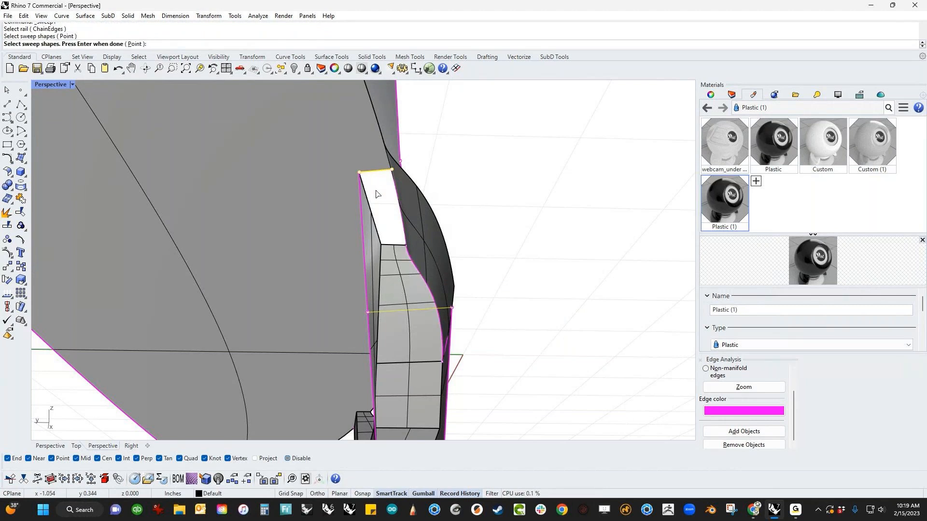
pyautogui.rightClick(376, 190)
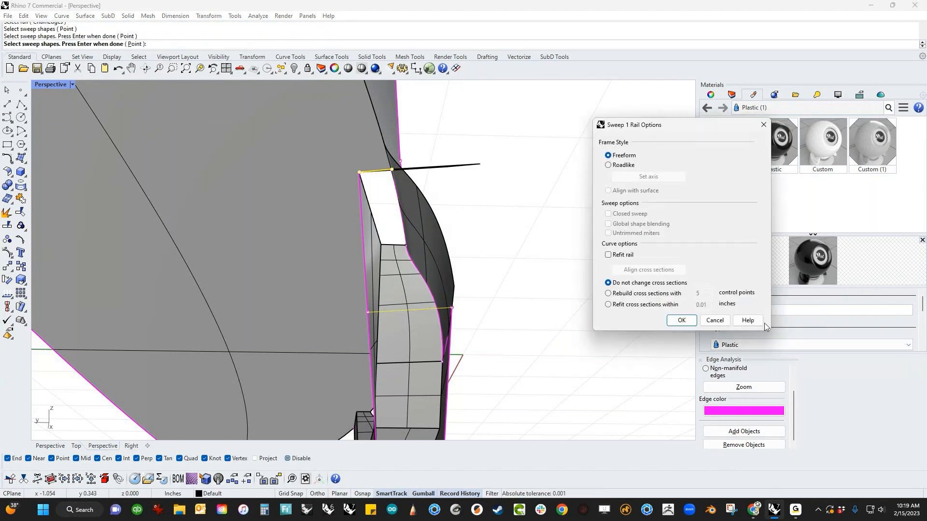
pyautogui.click(710, 320)
pyautogui.rightClick(531, 270)
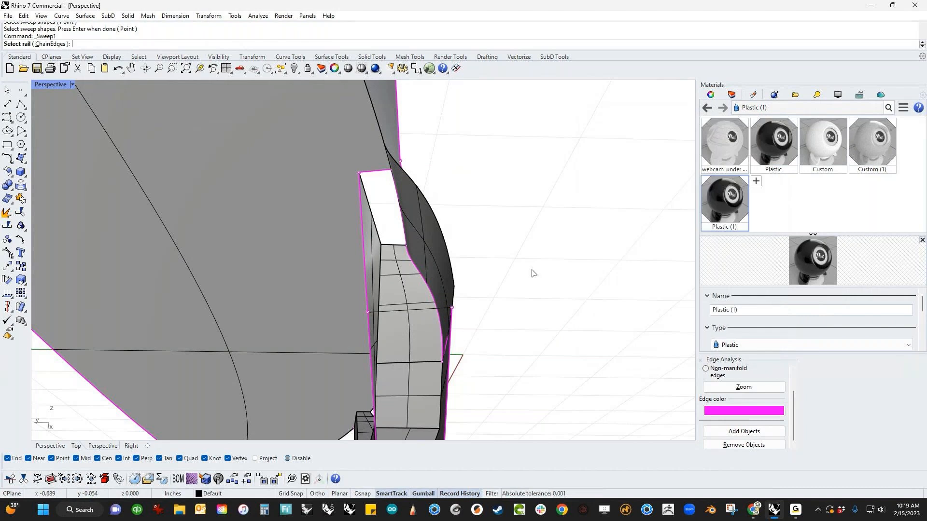
pyautogui.click(375, 174)
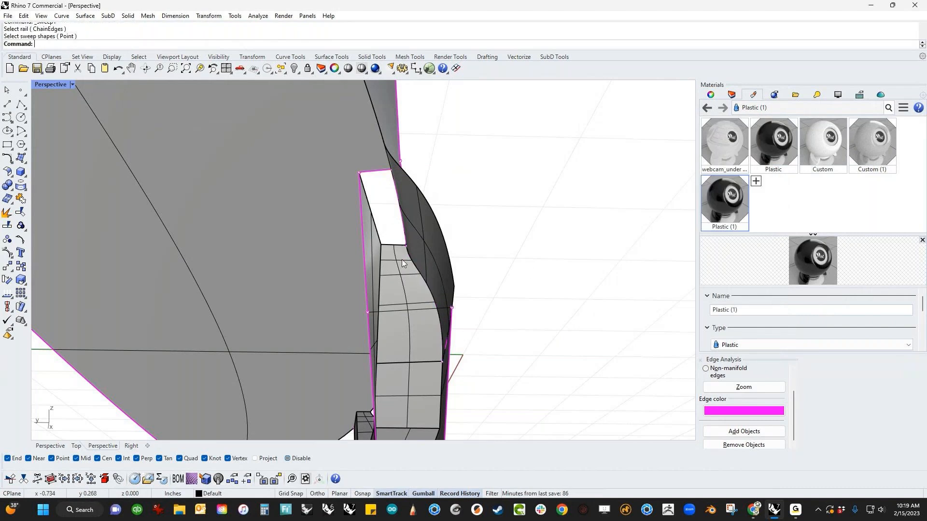
pyautogui.press('Escape')
# Step: Create a two-rail sweep over the bracket's open side, with the short upper edge and drawn curve as rails and the long edge as cross section
pyautogui.middleClick(441, 215)
pyautogui.click(472, 237)
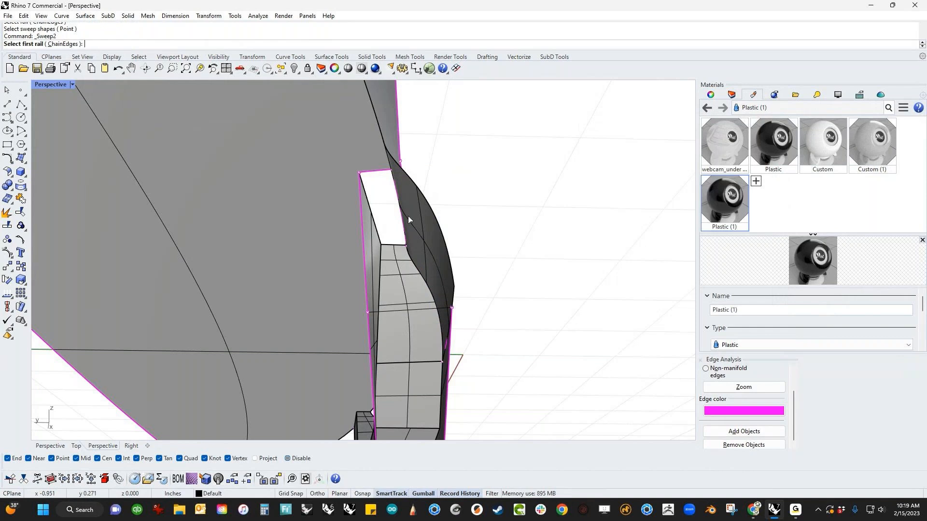
pyautogui.click(382, 183)
pyautogui.click(372, 305)
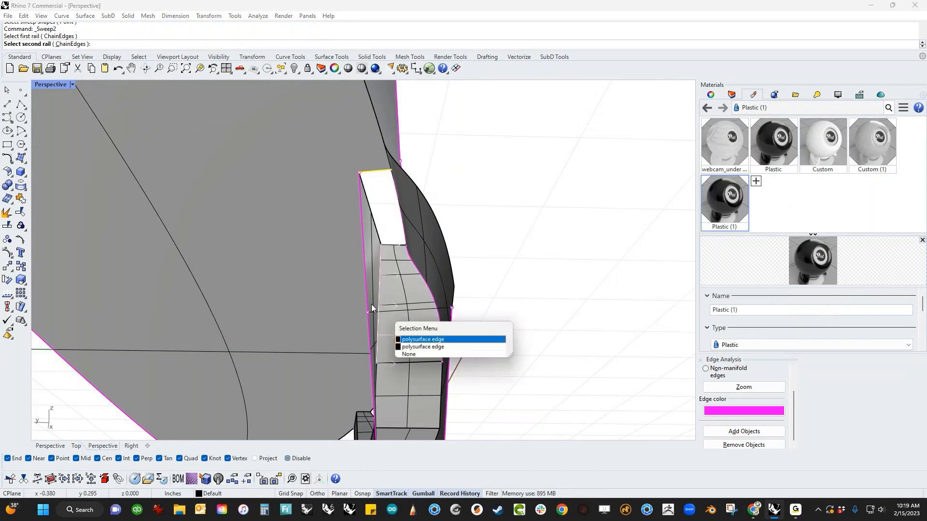
pyautogui.press('Return')
pyautogui.click(367, 301)
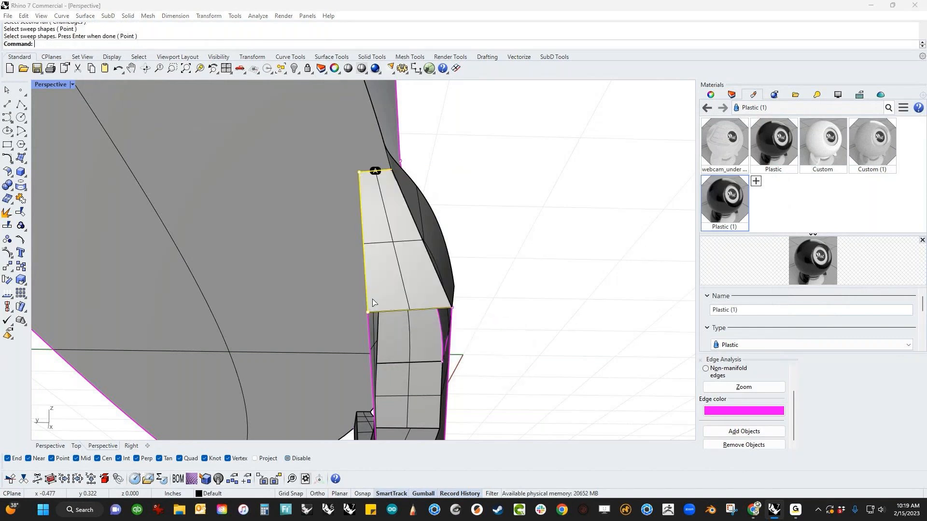
pyautogui.press('Return')
pyautogui.click(708, 284)
# Step: Extend the new swept surface's free edge outward past the bracket's curved front surface
pyautogui.middleClick(565, 297)
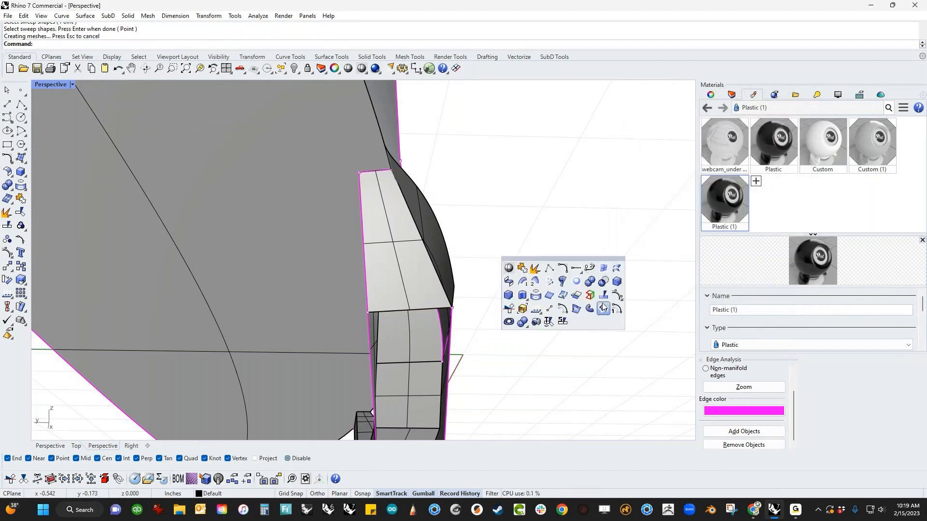
pyautogui.click(577, 299)
pyautogui.click(439, 278)
pyautogui.click(487, 275)
pyautogui.moveTo(527, 280); pyautogui.dragTo(471, 295, button='right')
# Step: Trim the extended flat surface and the curved front surface against each other, removing the overhanging parts
pyautogui.click(467, 291)
pyautogui.keyDown('shift'); pyautogui.click(441, 286); pyautogui.keyUp('shift')
pyautogui.hotkey('ctrl', 't')
pyautogui.click(433, 292)
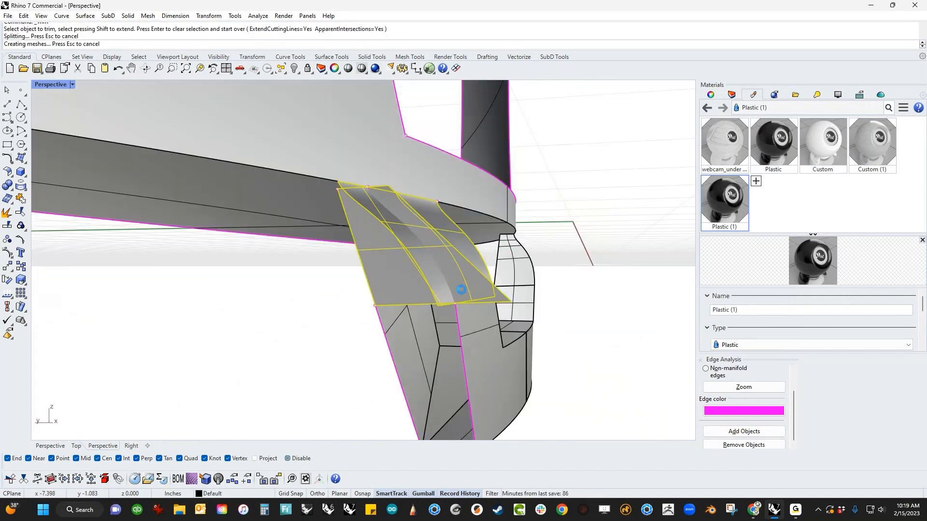
pyautogui.click(462, 290)
pyautogui.rightClick(464, 294)
# Step: Join the trimmed surfaces with the housing and bracket into one polysurface
pyautogui.scroll(-3, 441, 262)
pyautogui.moveTo(610, 425); pyautogui.dragTo(155, 109)
pyautogui.hotkey('ctrl', 'j')
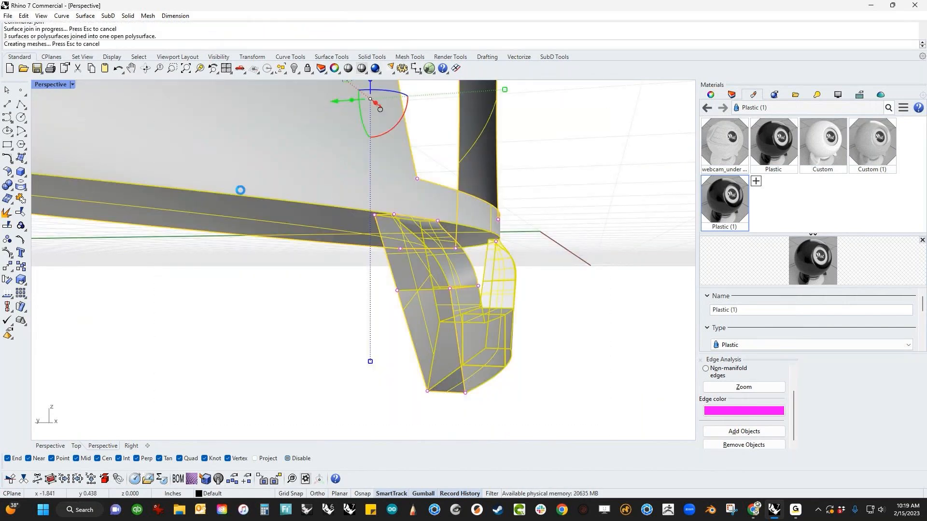
# Step: Fill the bracket's lower open side with a surface created from its bounding edge curves
pyautogui.moveTo(240, 193); pyautogui.dragTo(339, 347, button='right')
pyautogui.middleClick(340, 348)
pyautogui.click(401, 332)
pyautogui.click(437, 347)
pyautogui.click(432, 296)
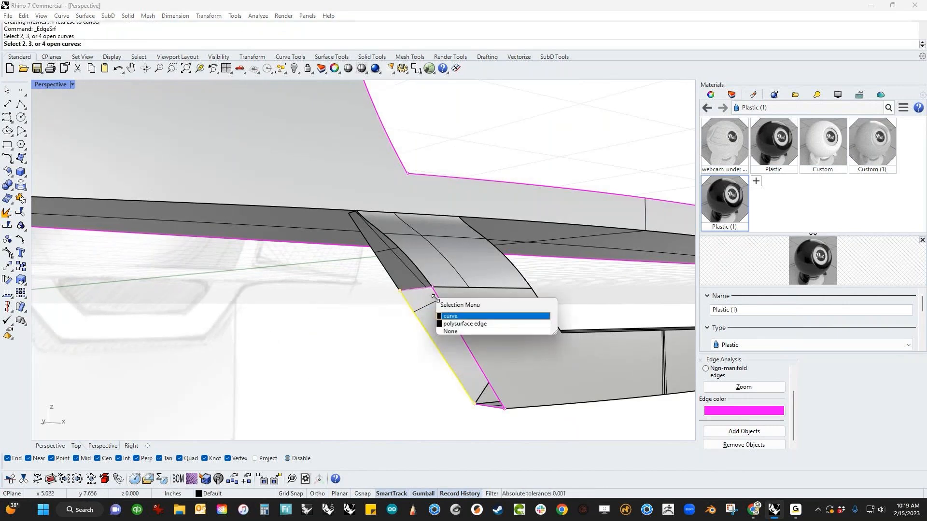
pyautogui.click(454, 324)
pyautogui.press('Return')
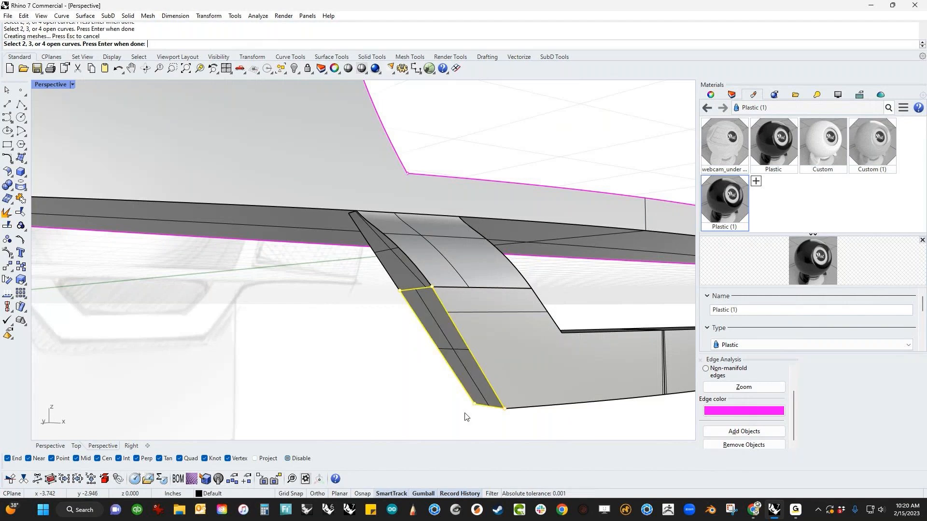
# Step: Join the new side surface to the housing and bracket polysurface
pyautogui.moveTo(412, 384); pyautogui.dragTo(444, 391, button='right')
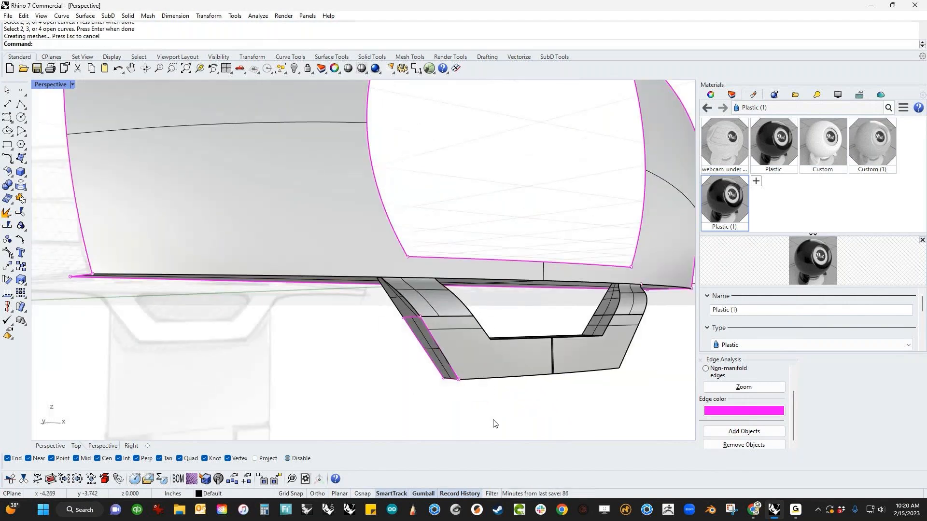
pyautogui.hotkey('ctrl', 'a')
pyautogui.hotkey('ctrl', 'j')
pyautogui.click(366, 349)
pyautogui.scroll(-5, 366, 347)
pyautogui.moveTo(373, 341)
pyautogui.mouseDown(button='right')
pyautogui.moveTo(412, 395)
pyautogui.moveTo(424, 396)
pyautogui.moveTo(380, 345)
pyautogui.mouseUp(button='right')
# Step: Switch to the front view and show all hidden objects
pyautogui.hotkey('ctrl', 'F2')
pyautogui.write('show')
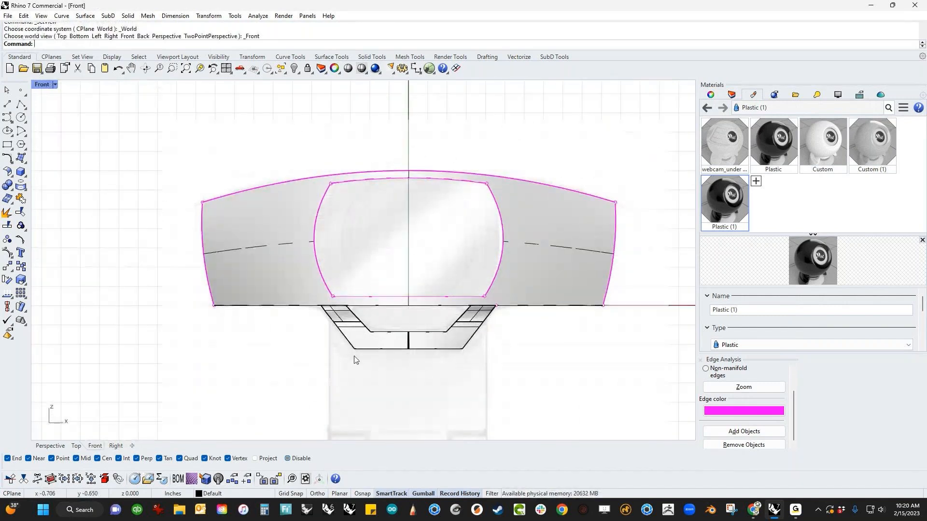
pyautogui.press('Return')
# Step: Join the front housing and bracket polysurface with the webcam's upper rear shell, working in the perspective view
pyautogui.click(359, 338)
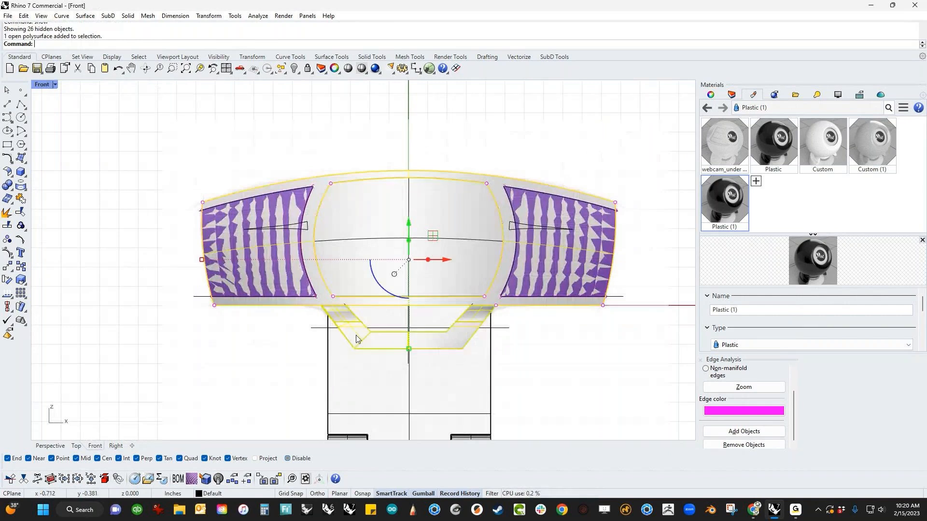
pyautogui.scroll(4, 324, 309)
pyautogui.scroll(-4, 322, 311)
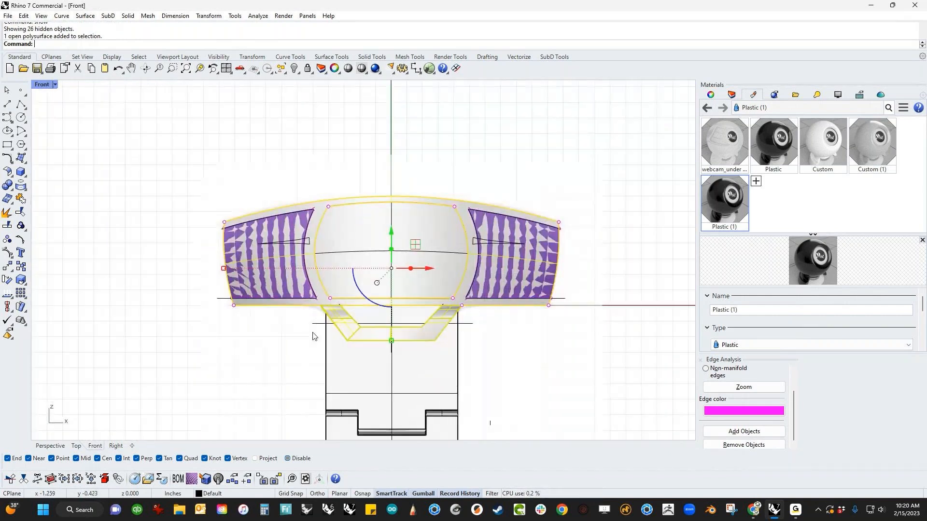
pyautogui.hotkey('ctrl', 'F4')
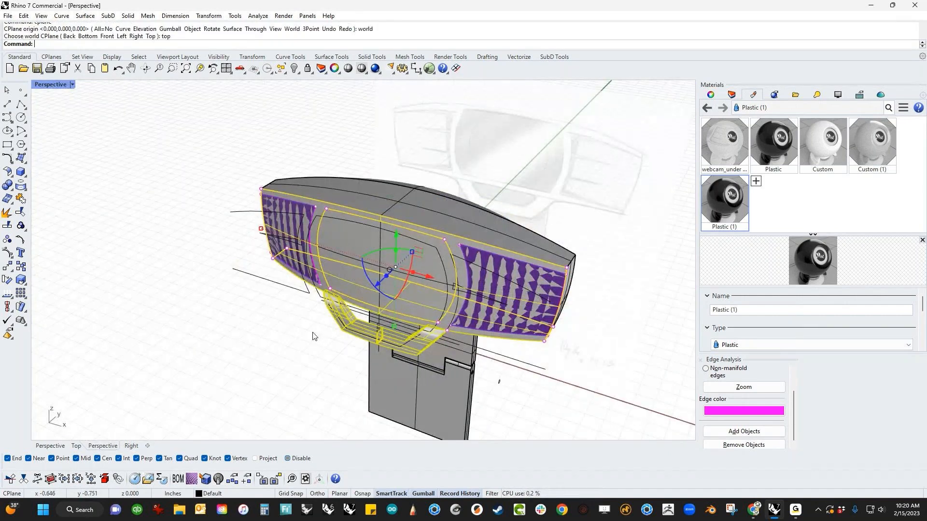
pyautogui.moveTo(312, 336); pyautogui.dragTo(334, 333, button='right')
pyautogui.keyDown('shift'); pyautogui.click(368, 201); pyautogui.keyUp('shift')
pyautogui.hotkey('ctrl', 'j')
pyautogui.press('Escape')
# Step: Hide the closed cover in front of the camera lens
pyautogui.click(358, 244)
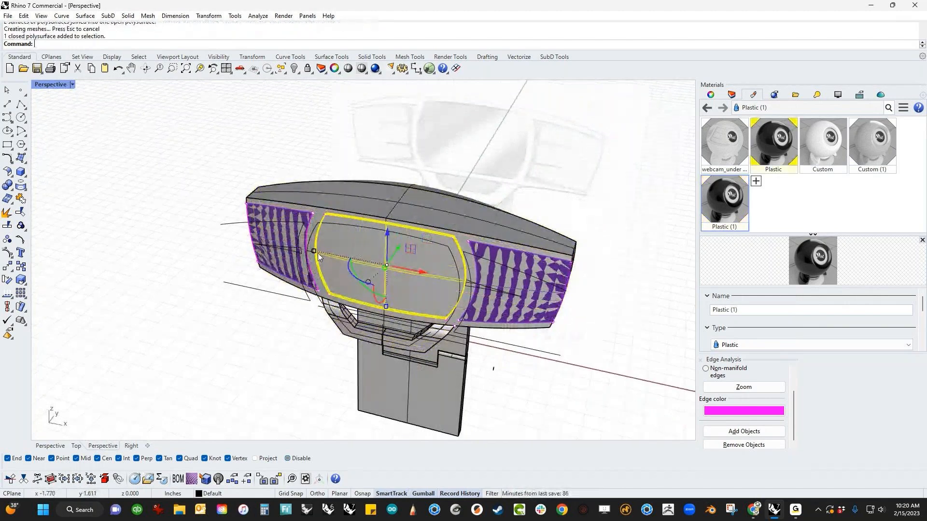
pyautogui.write('h')
pyautogui.press('Return')
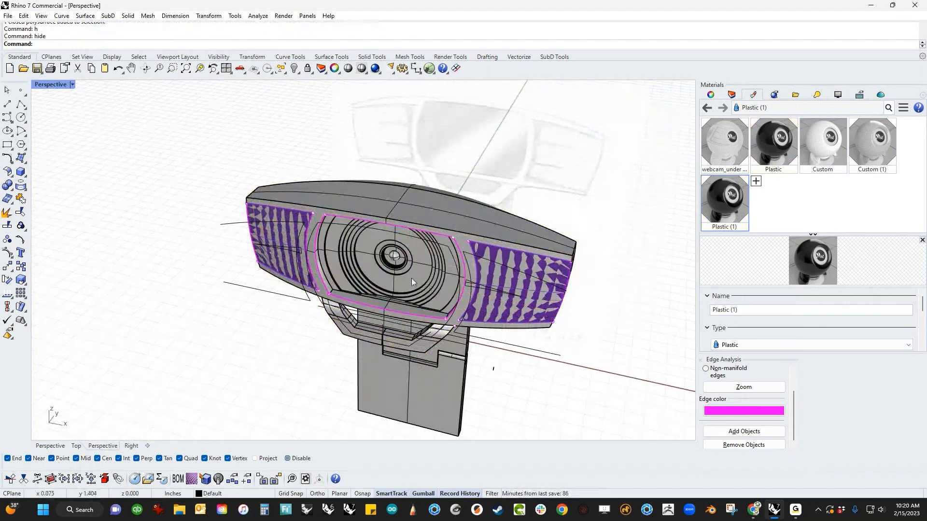
# Step: Join the recessed lens ring polysurface with the webcam housing
pyautogui.scroll(5, 386, 280)
pyautogui.click(390, 281)
pyautogui.keyDown('shift'); pyautogui.click(364, 338); pyautogui.keyUp('shift')
pyautogui.hotkey('ctrl', 'j')
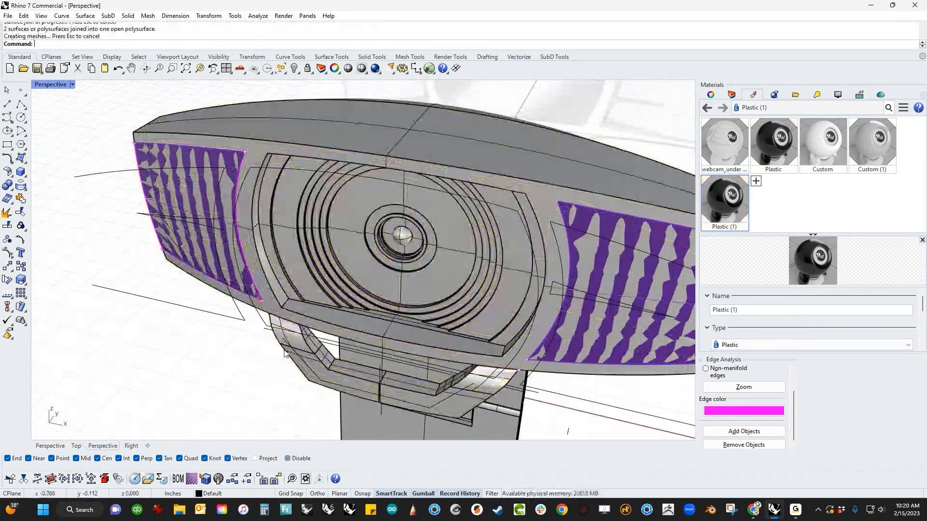
# Step: Turn off the speakergrill layer
pyautogui.click(230, 265)
pyautogui.click(186, 360)
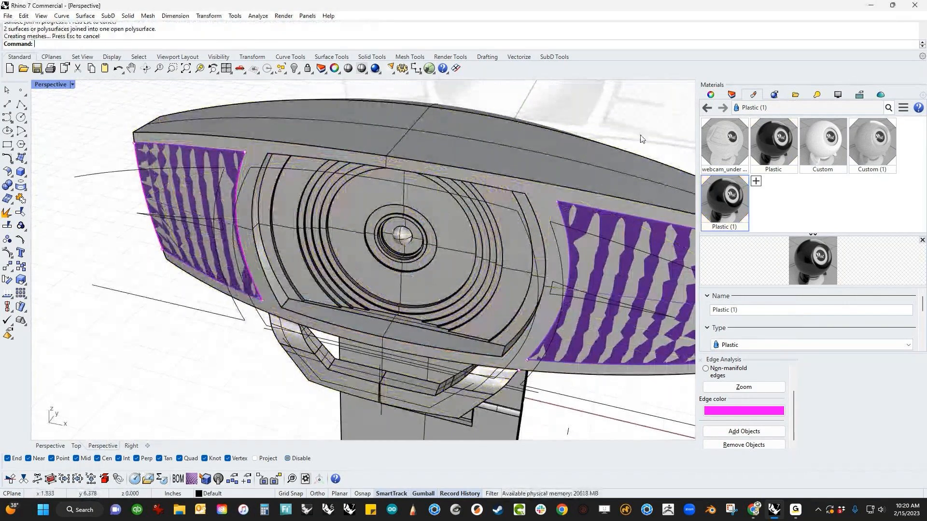
pyautogui.click(722, 96)
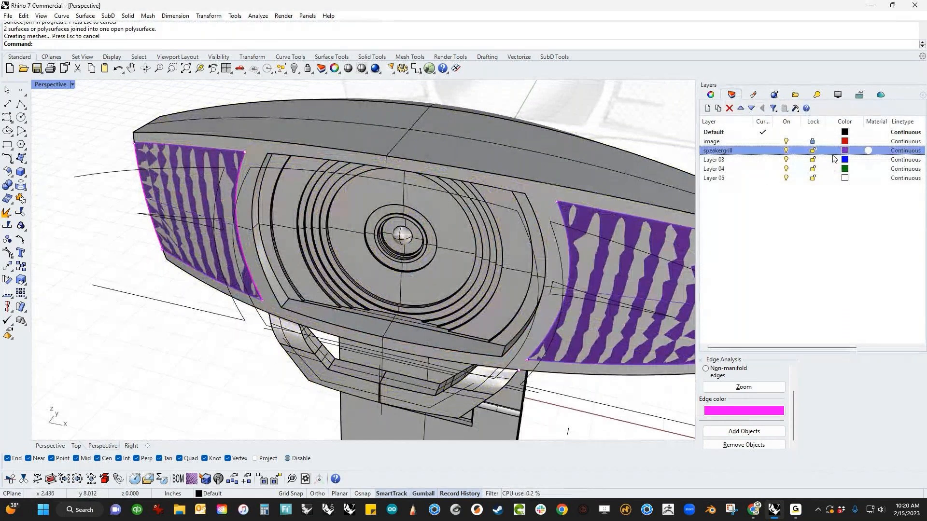
pyautogui.click(785, 150)
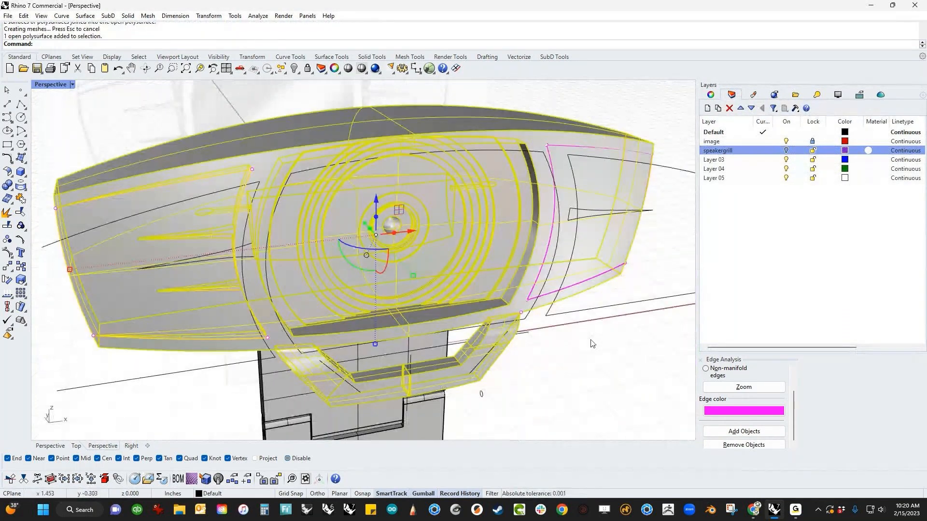
# Step: Extract the front frame surface from the webcam housing polysurface
pyautogui.click(571, 342)
pyautogui.moveTo(571, 344); pyautogui.dragTo(385, 313, button='right')
pyautogui.scroll(2, 386, 309)
pyautogui.scroll(-2, 386, 309)
pyautogui.click(390, 306)
pyautogui.click(549, 404)
pyautogui.middleClick(548, 400)
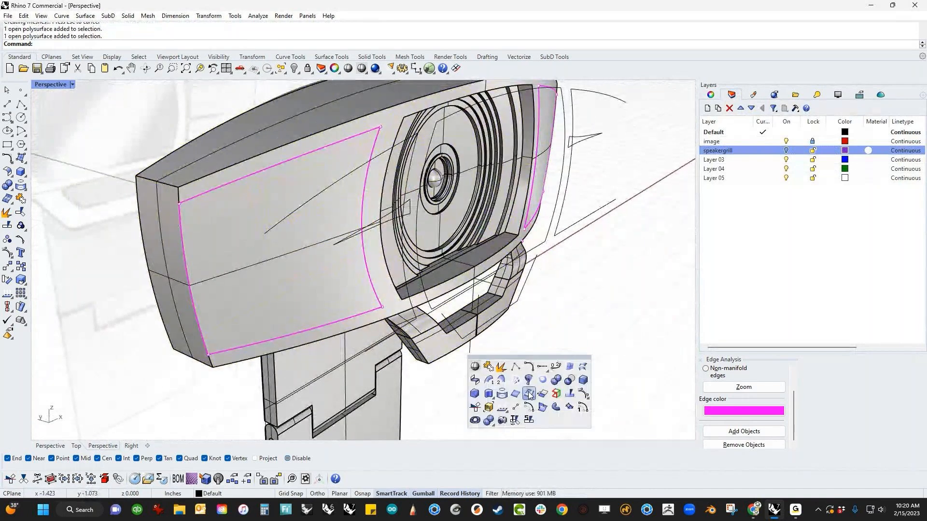
pyautogui.click(515, 379)
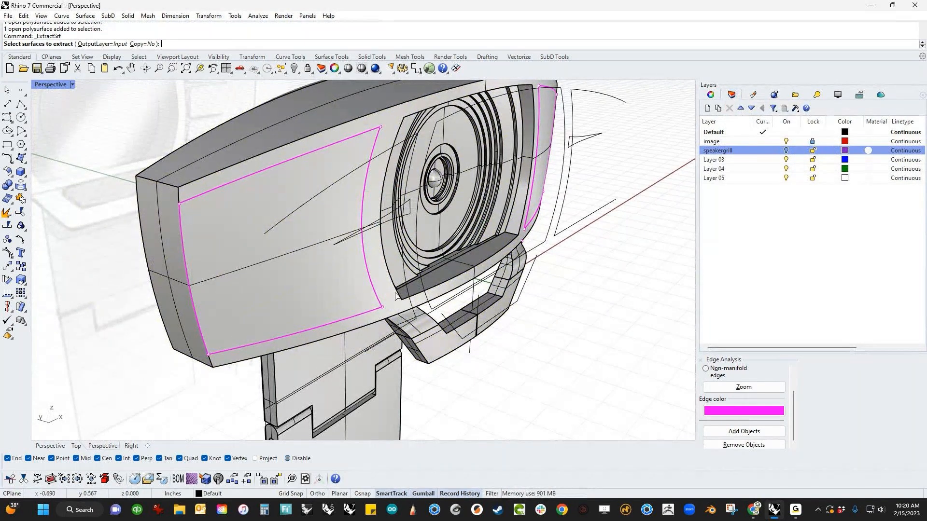
pyautogui.click(423, 329)
pyautogui.press('Return')
pyautogui.click(506, 377)
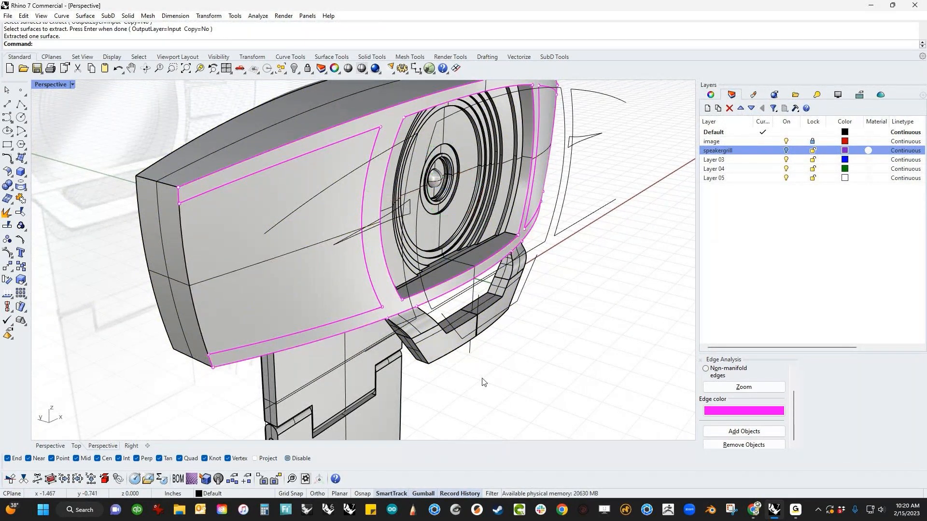
pyautogui.hotkey('ctrl', 't')
pyautogui.write('crv')
pyautogui.press('Return')
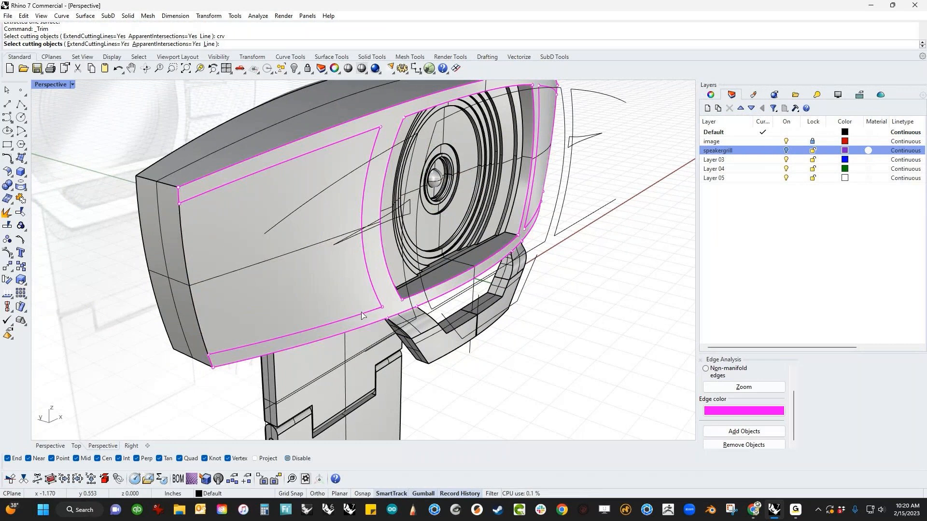
pyautogui.click(378, 308)
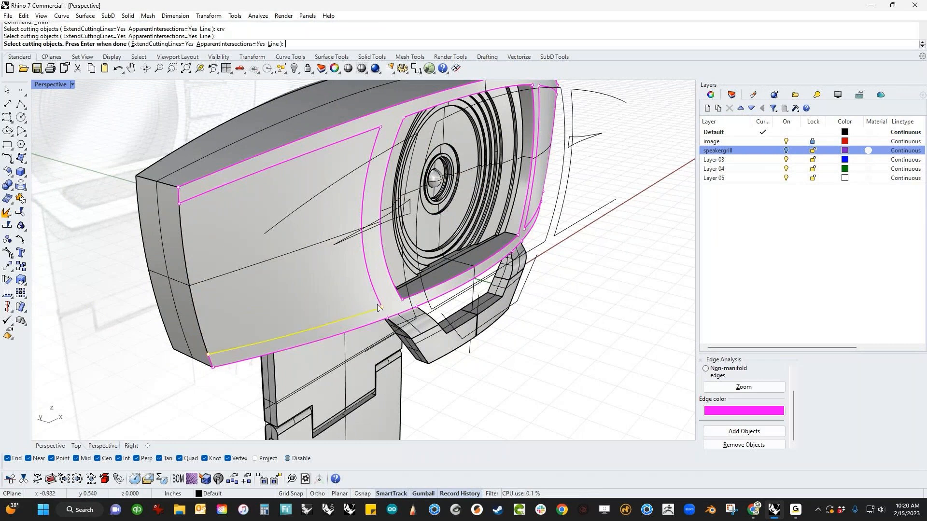
pyautogui.click(375, 294)
pyautogui.click(371, 129)
pyautogui.scroll(-6, 388, 210)
pyautogui.moveTo(478, 278); pyautogui.dragTo(391, 306, button='right')
pyautogui.scroll(5, 507, 297)
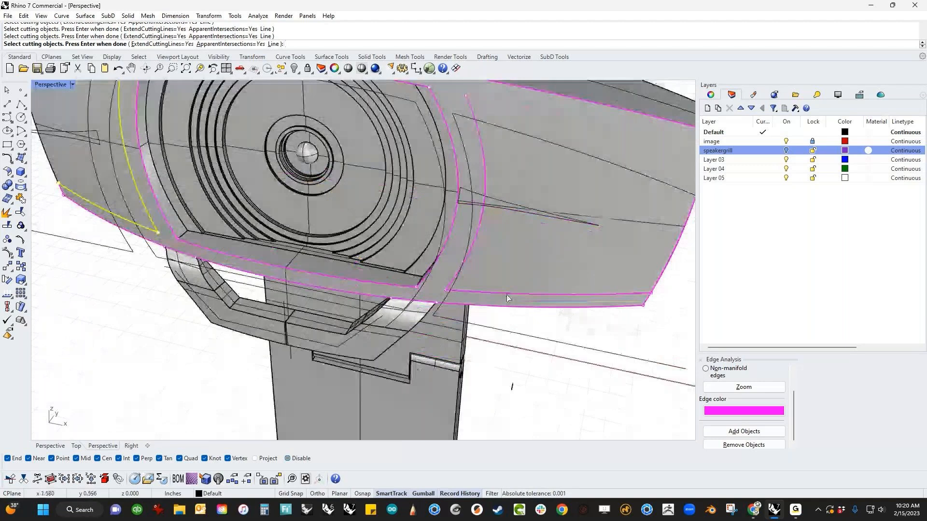
pyautogui.click(507, 296)
pyautogui.rightClick(473, 247)
pyautogui.scroll(-6, 519, 145)
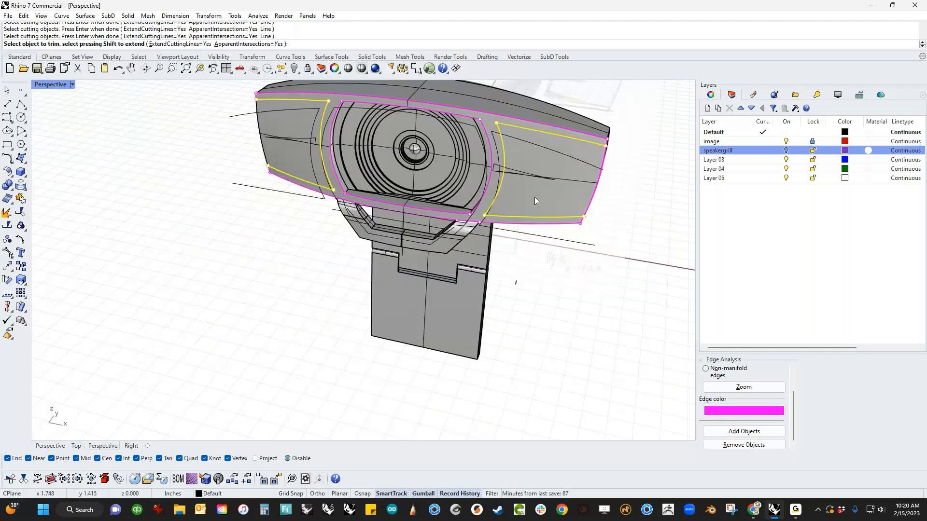
pyautogui.press('Escape')
pyautogui.click(534, 197)
pyautogui.press('Escape')
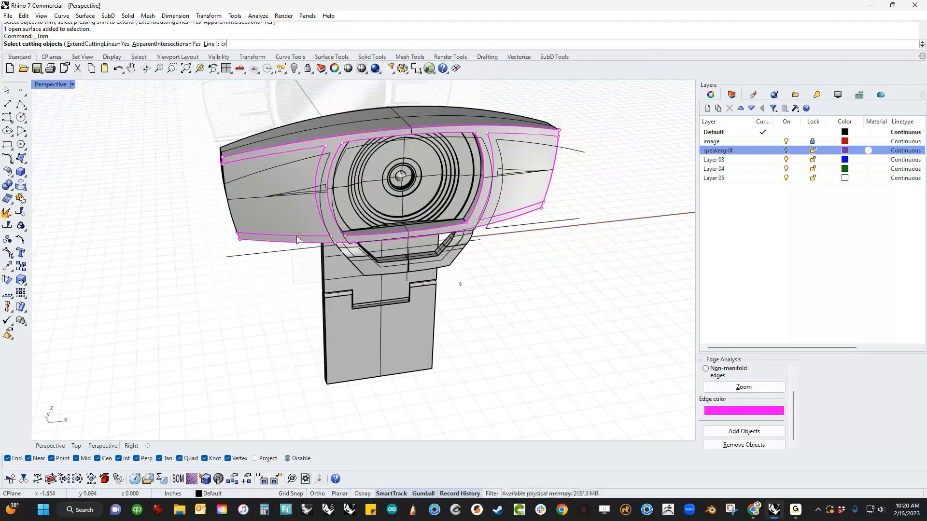
pyautogui.write('v')
pyautogui.press('Return')
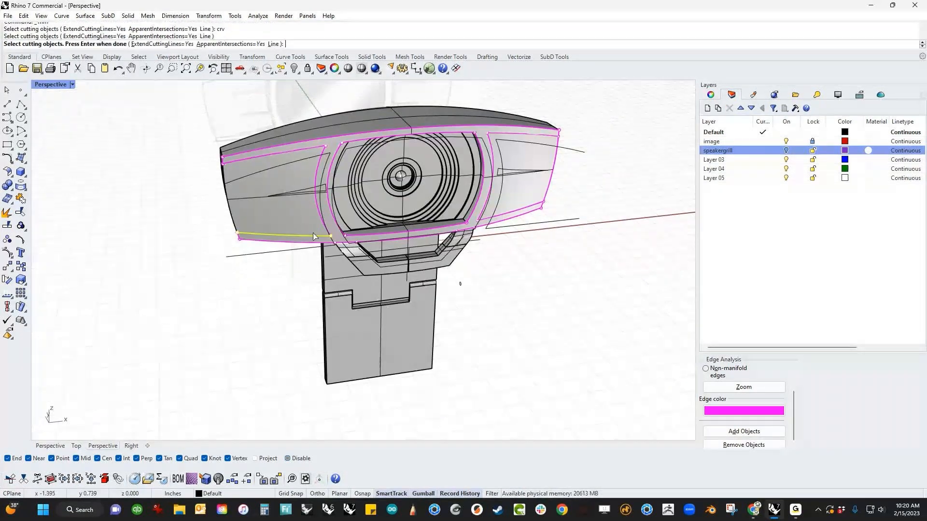
pyautogui.click(321, 176)
pyautogui.click(316, 147)
pyautogui.press('Return')
pyautogui.press('Return')
# Step: Trim the left speaker area out of the housing's front surface, using the speaker outline curves as cutting objects
pyautogui.press('Return')
pyautogui.write('crv')
pyautogui.press('Return')
pyautogui.click(313, 149)
pyautogui.click(318, 161)
pyautogui.click(309, 234)
pyautogui.press('Return')
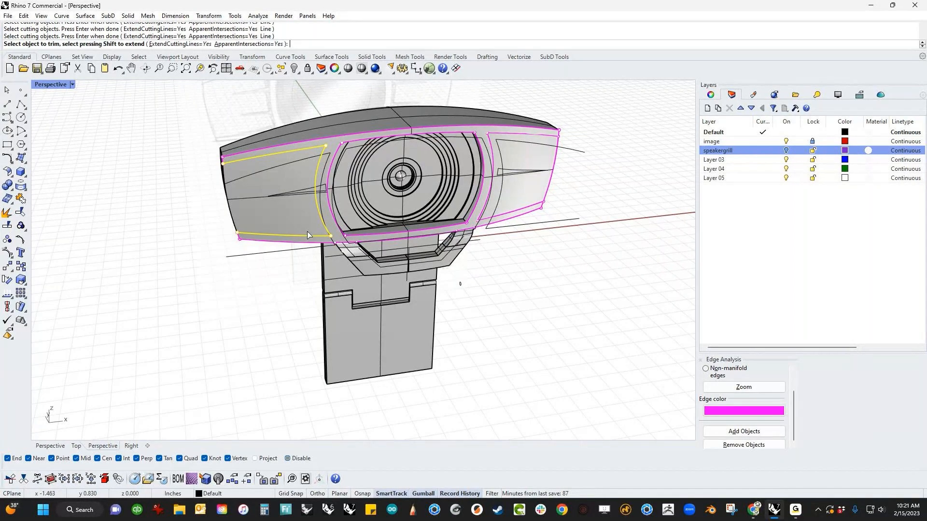
pyautogui.click(307, 224)
pyautogui.press('Return')
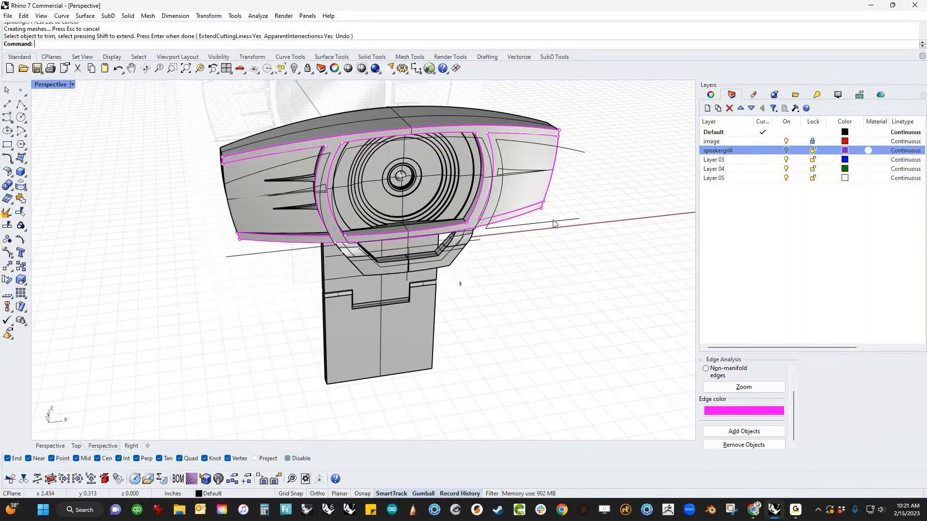
# Step: Try to trim the right speaker area out of the housing's front surface with its outline curves
pyautogui.scroll(3, 500, 226)
pyautogui.press('Return')
pyautogui.scroll(3, 522, 263)
pyautogui.scroll(-2, 518, 268)
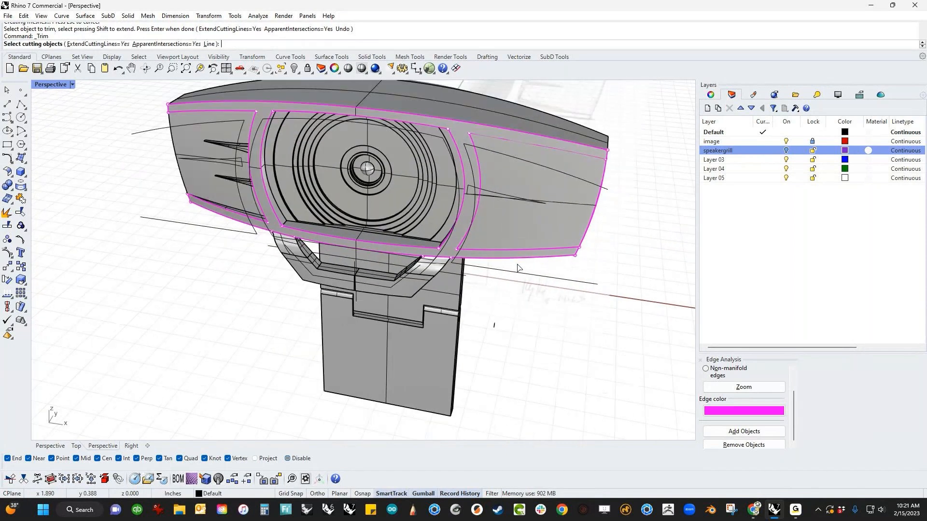
pyautogui.write('crv')
pyautogui.press('Return')
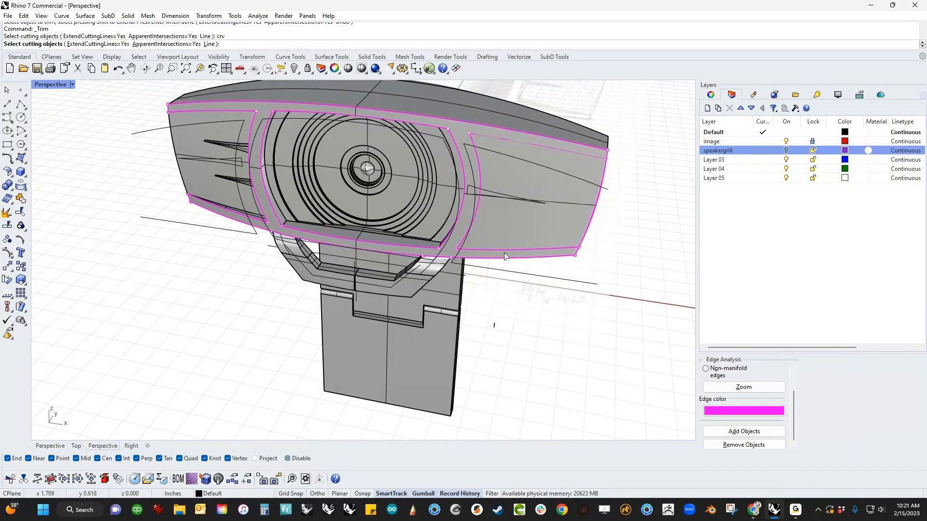
pyautogui.click(479, 204)
pyautogui.click(491, 137)
pyautogui.press('Return')
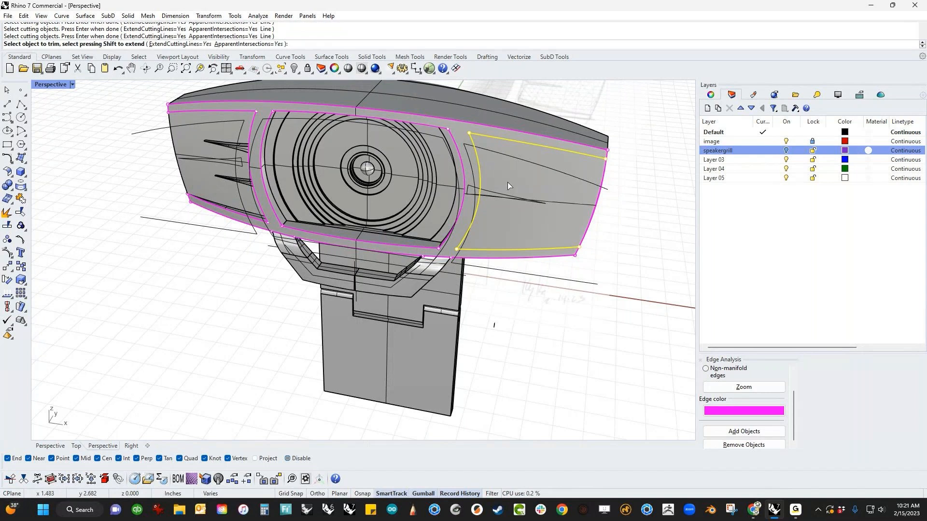
pyautogui.click(508, 182)
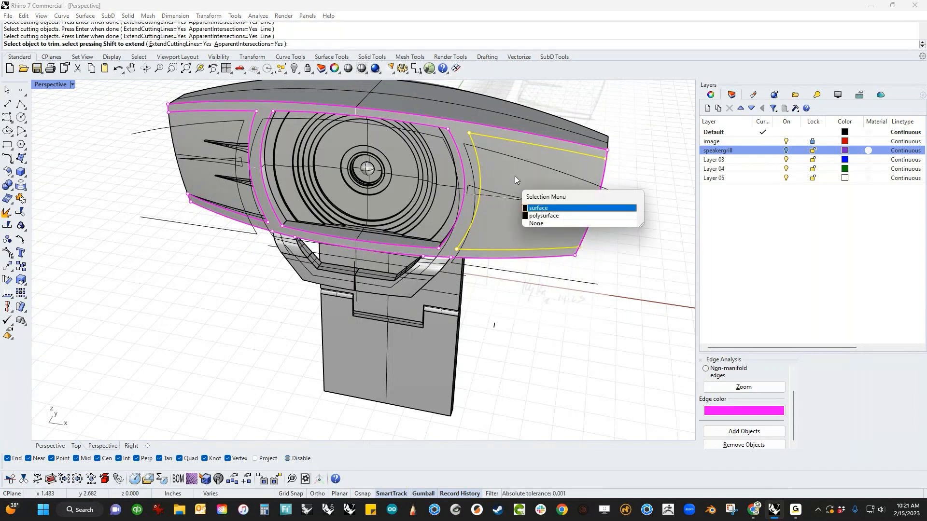
pyautogui.click(555, 223)
pyautogui.press('Return')
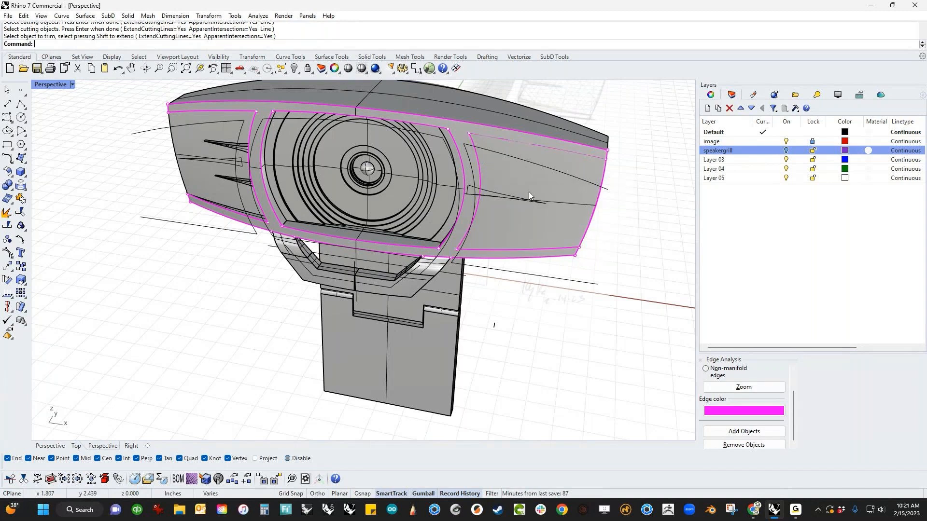
# Step: Repeat the trim inside the right speaker outline, reselecting its three boundary curves as cutting objects
pyautogui.press('Return')
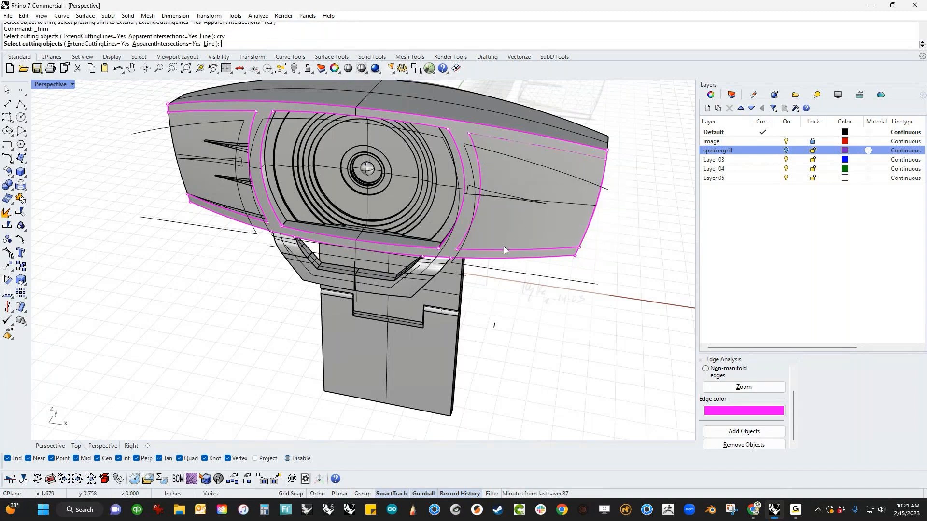
pyautogui.click(503, 247)
pyautogui.click(475, 159)
pyautogui.click(491, 139)
pyautogui.press('Return')
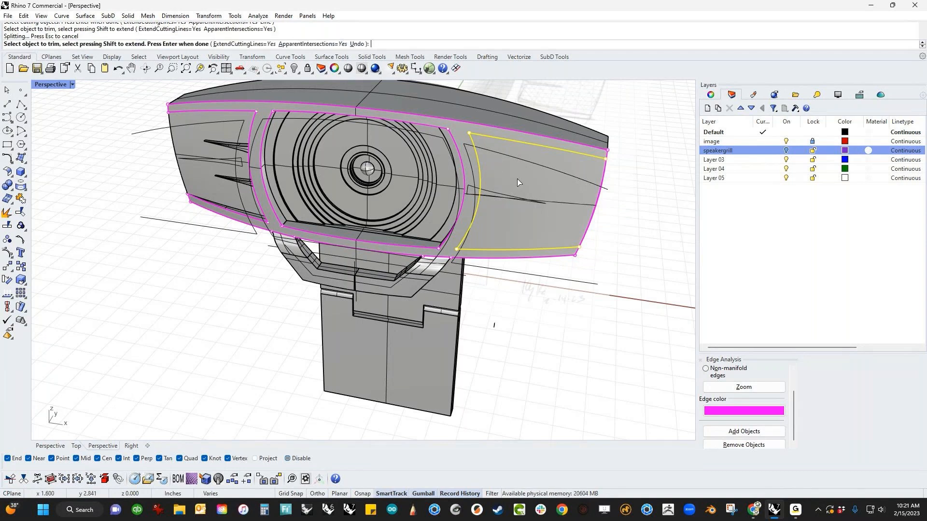
pyautogui.click(516, 178)
pyautogui.press('Return')
# Step: Join the trimmed front surface and speaker recess with the webcam housing and hide everything else
pyautogui.scroll(-3, 441, 253)
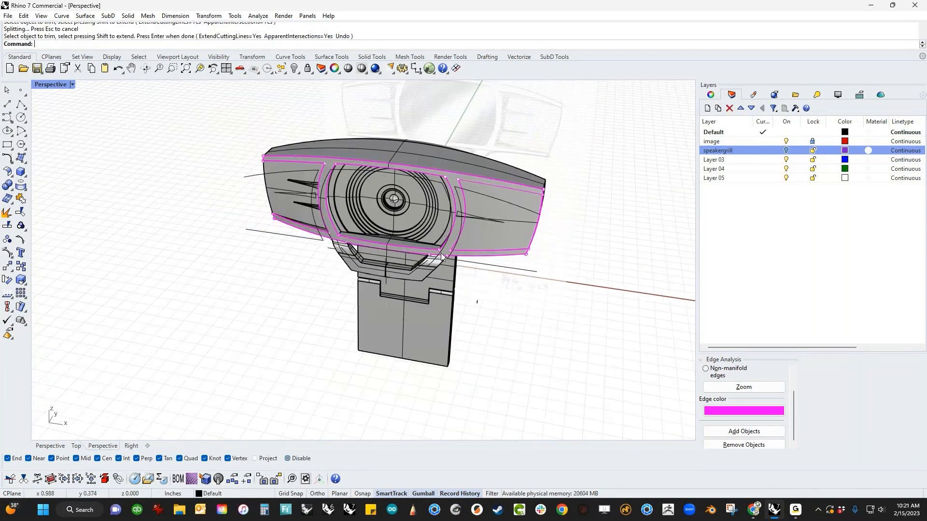
pyautogui.keyDown('shift'); pyautogui.moveTo(295, 272); pyautogui.dragTo(323, 271, button='right'); pyautogui.keyUp('shift')
pyautogui.scroll(3, 323, 271)
pyautogui.click(311, 255)
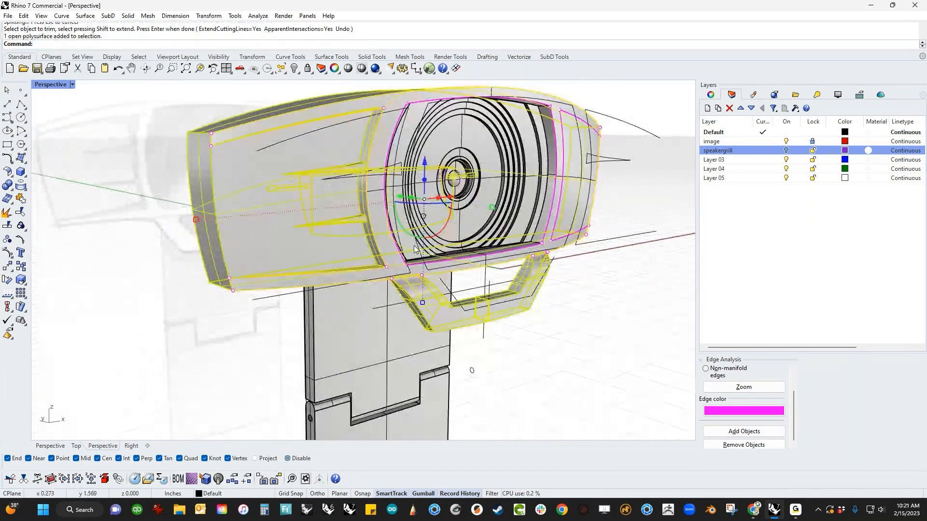
pyautogui.scroll(-4, 411, 233)
pyautogui.moveTo(450, 112); pyautogui.dragTo(267, 293)
pyautogui.write('j')
pyautogui.press('Return')
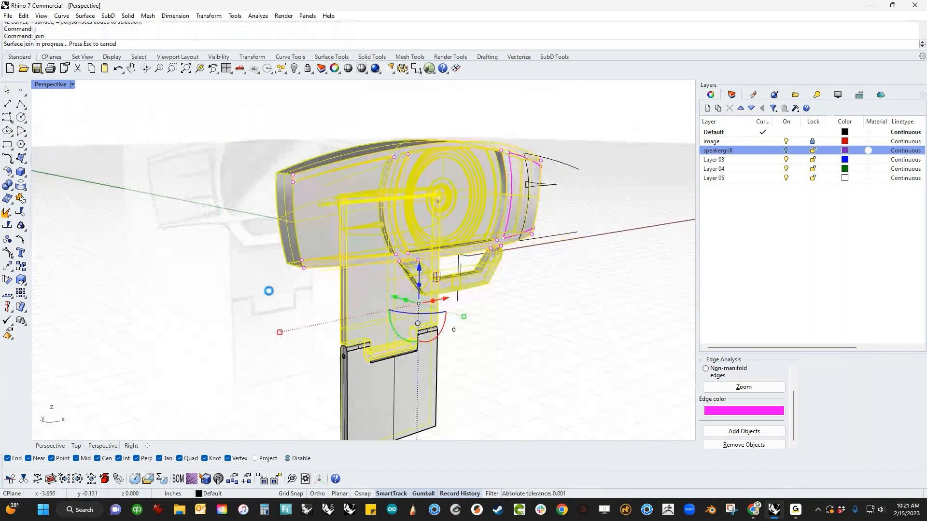
pyautogui.press('Escape')
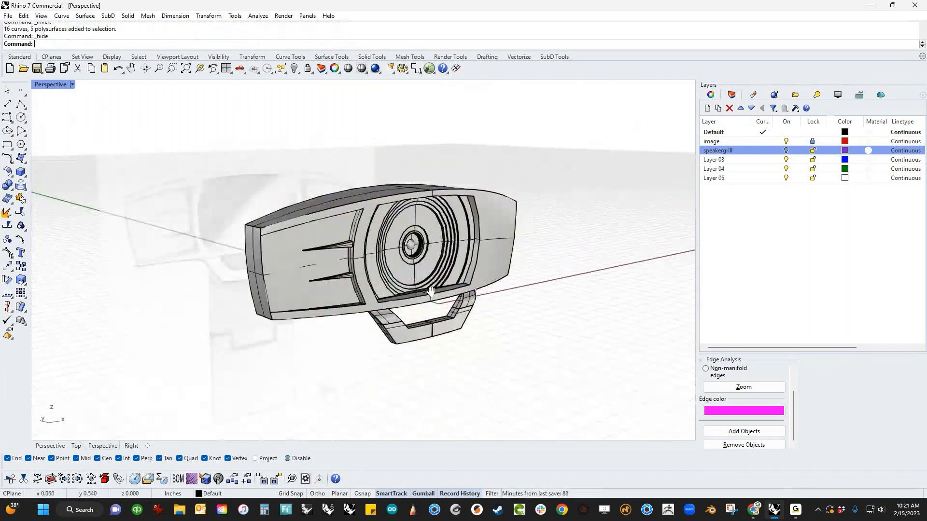
pyautogui.keyDown('shift'); pyautogui.moveTo(430, 291); pyautogui.dragTo(411, 311, button='right'); pyautogui.keyUp('shift')
# Step: In the Front view, draw a vertical both-sides line centred on the lens that extends beyond the housing and bracket
pyautogui.hotkey('ctrl', 'F2')
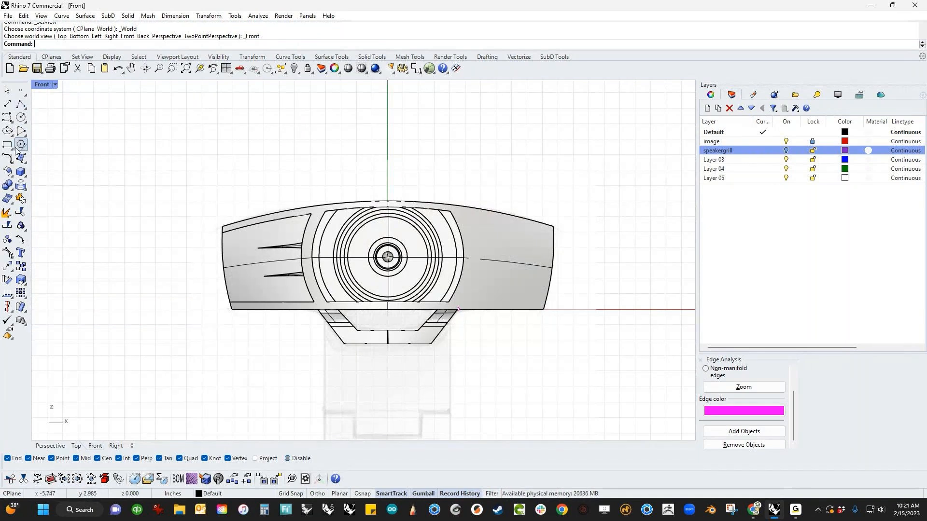
pyautogui.click(21, 106)
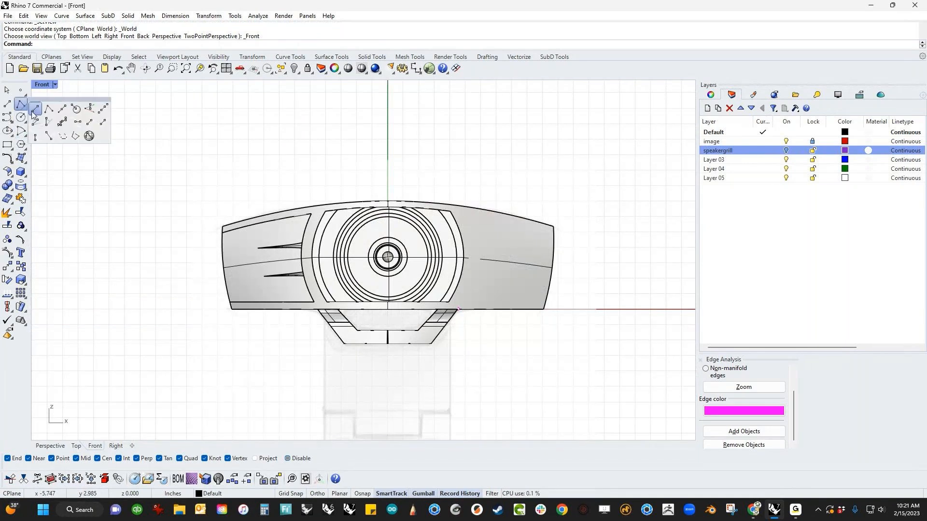
pyautogui.click(67, 114)
pyautogui.scroll(4, 418, 256)
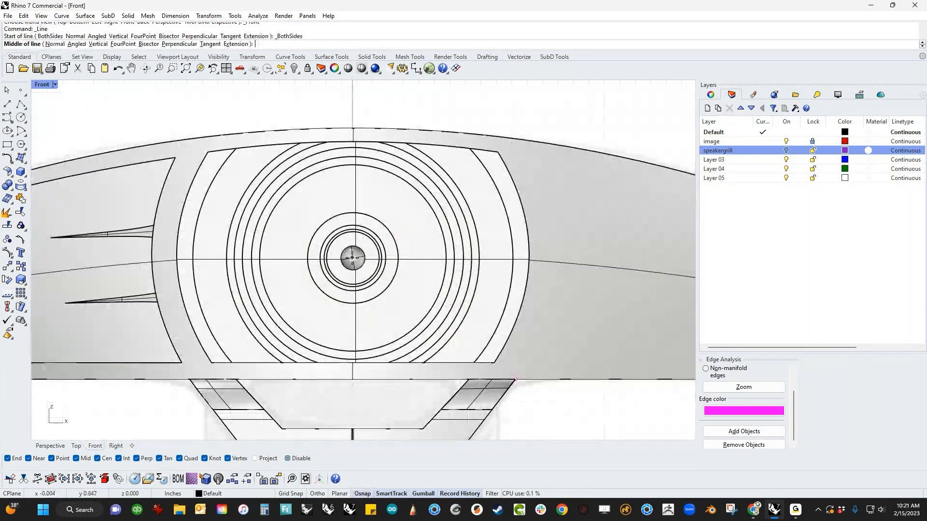
pyautogui.scroll(3, 353, 258)
pyautogui.click(353, 256)
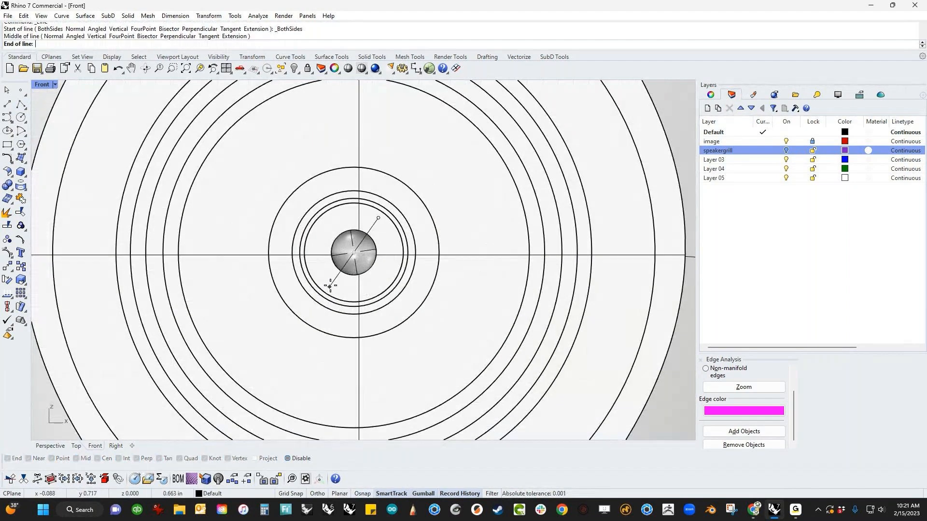
pyautogui.scroll(-6, 352, 255)
pyautogui.click(349, 162)
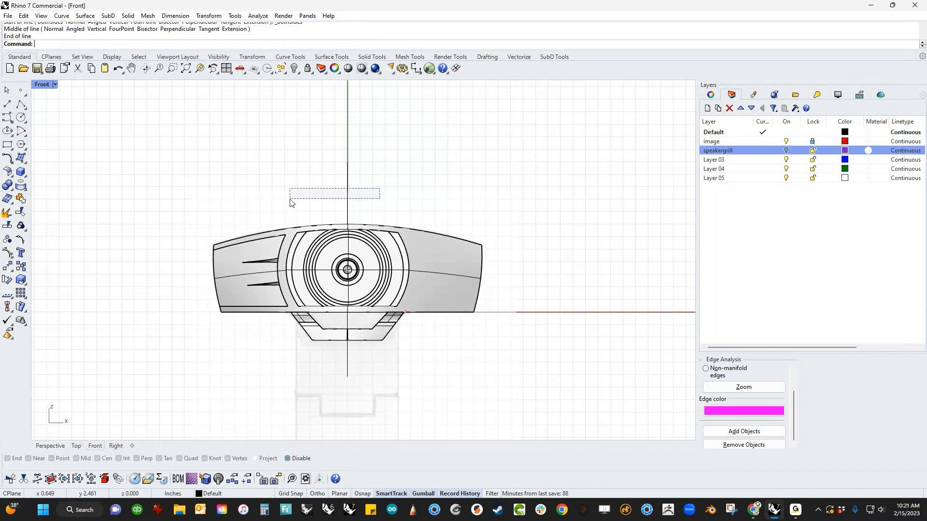
# Step: Trim away the right half of the webcam housing and bracket along the vertical centre line
pyautogui.write('trim')
pyautogui.press('Return')
pyautogui.click(411, 306)
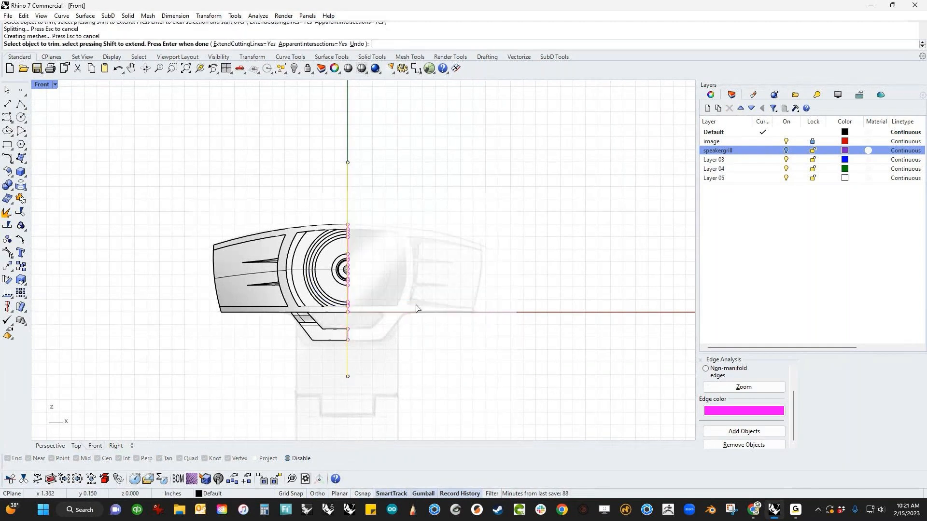
pyautogui.moveTo(372, 337); pyautogui.dragTo(389, 349)
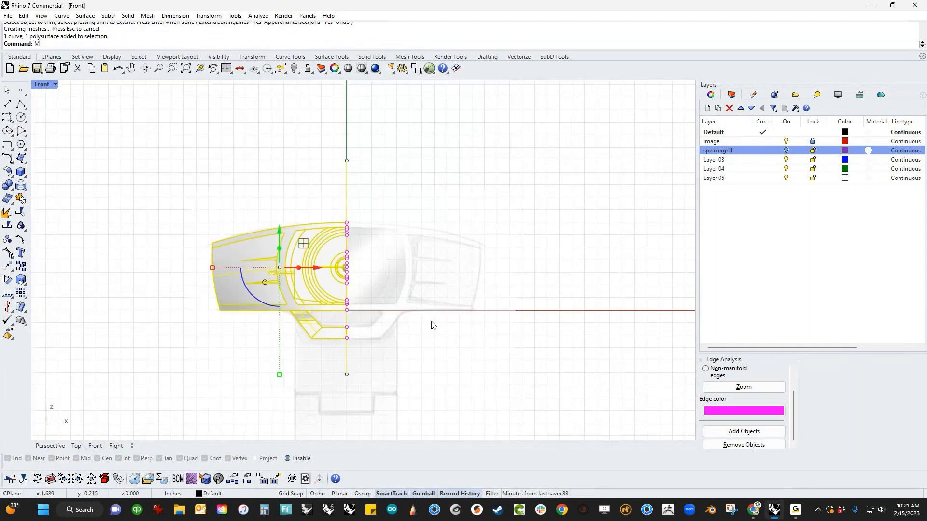
# Step: Mirror the left half of the housing across the vertical centre line and join both halves
pyautogui.write('m')
pyautogui.press('Return')
pyautogui.click(354, 226)
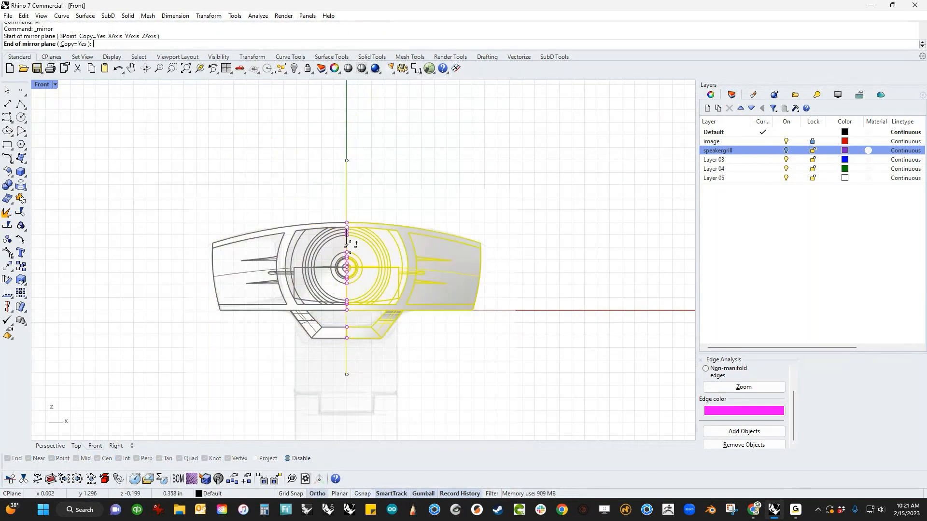
pyautogui.click(348, 265)
pyautogui.hotkey('ctrl', 'j')
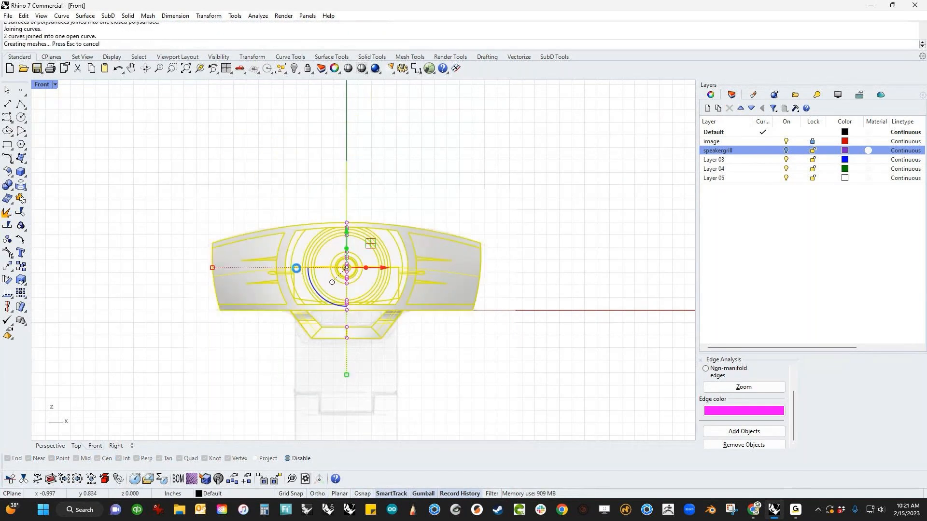
pyautogui.click(185, 147)
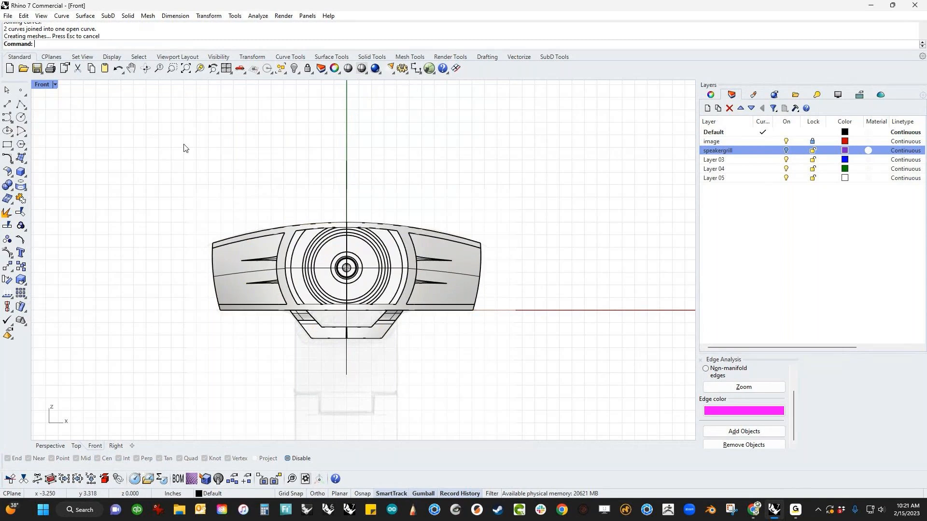
# Step: Check the joined webcam housing for naked edges by adding it to the edge analysis
pyautogui.moveTo(293, 195); pyautogui.dragTo(389, 219, button='right')
pyautogui.click(404, 287)
pyautogui.click(732, 432)
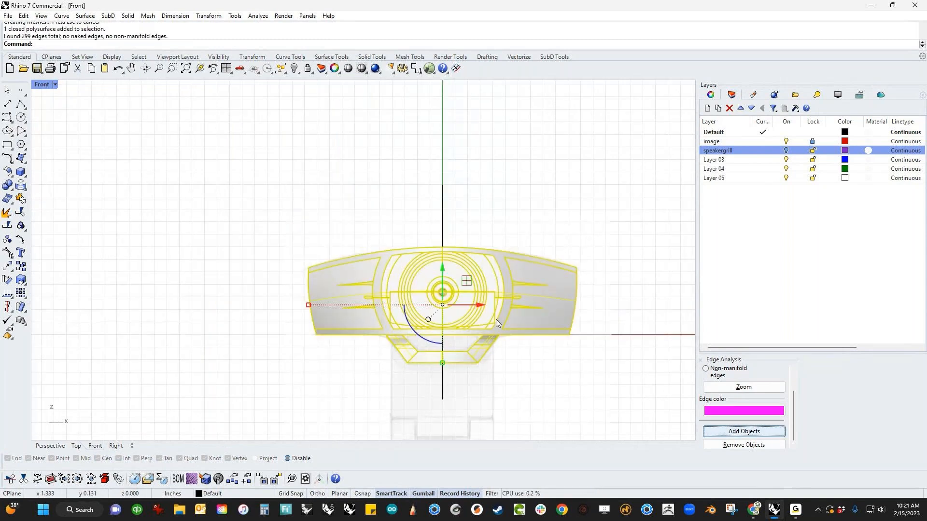
pyautogui.click(172, 210)
pyautogui.moveTo(206, 210); pyautogui.dragTo(197, 190, button='right')
# Step: Show all hidden objects in the Perspective view and run a selection of any loose surfaces
pyautogui.hotkey('ctrl', 'F4')
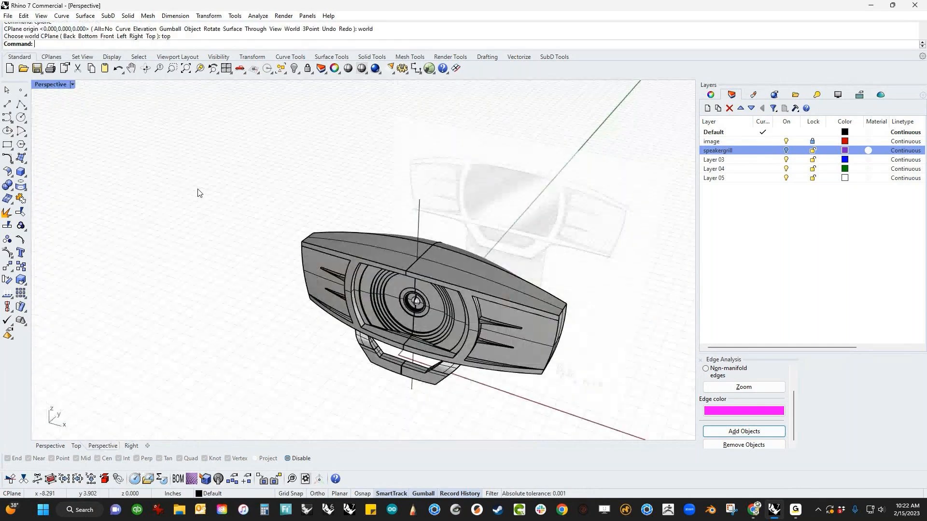
pyautogui.write('v')
pyautogui.press('Return')
pyautogui.moveTo(359, 333); pyautogui.dragTo(435, 271, button='right')
pyautogui.scroll(6, 436, 273)
pyautogui.moveTo(465, 224); pyautogui.dragTo(392, 181, button='right')
pyautogui.write('ss')
pyautogui.press('Return')
pyautogui.scroll(5, 369, 154)
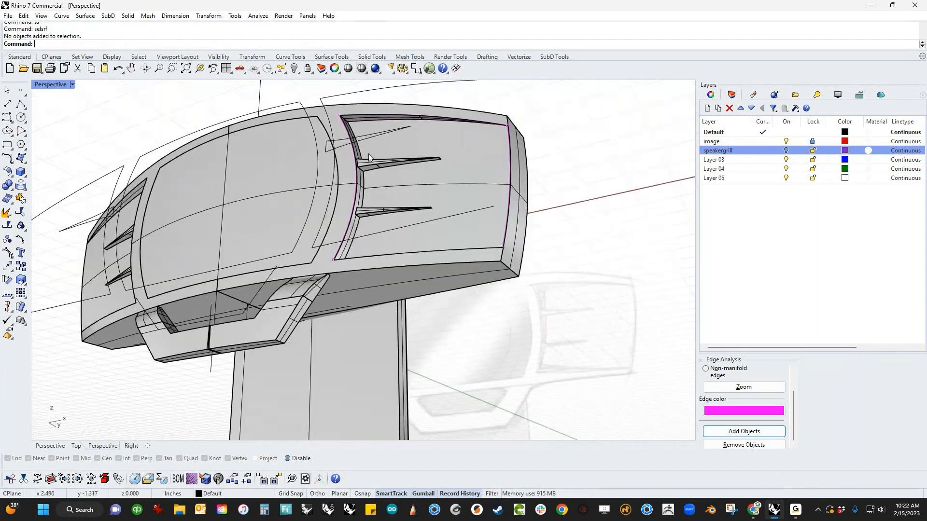
# Step: Delete the leftover open polysurface overlapping the right speaker recess
pyautogui.click(352, 159)
pyautogui.click(386, 184)
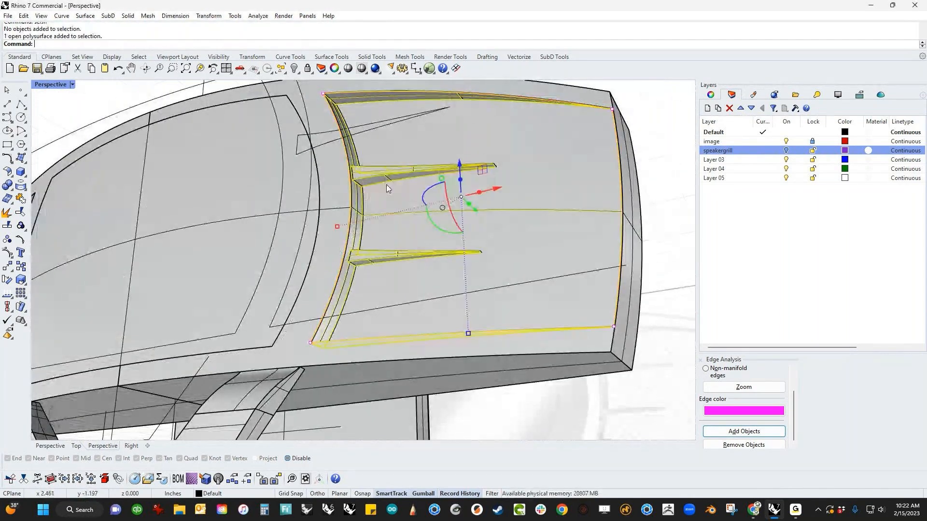
pyautogui.press('Delete')
pyautogui.scroll(-5, 374, 276)
pyautogui.moveTo(372, 276); pyautogui.dragTo(389, 296, button='right')
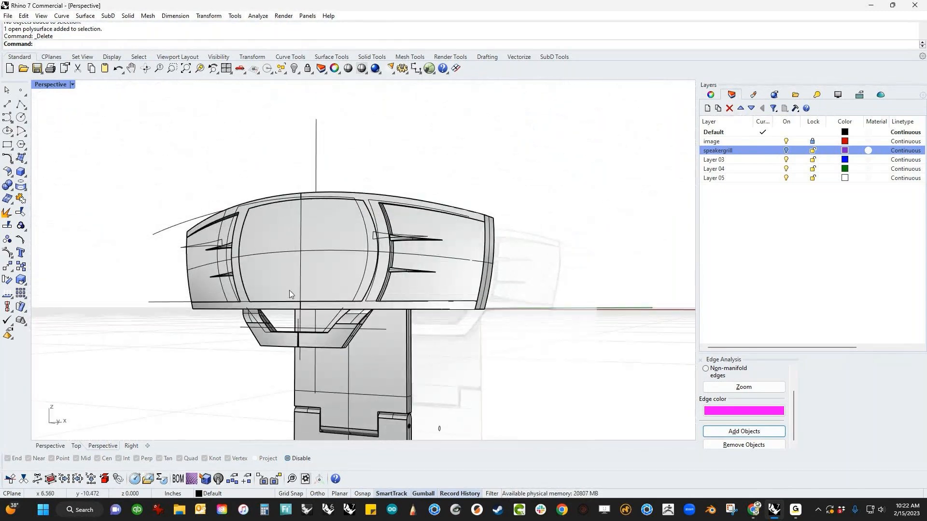
# Step: Delete the leftover construction curves around the webcam and show any objects still hidden
pyautogui.click(313, 282)
pyautogui.click(470, 376)
pyautogui.moveTo(470, 375); pyautogui.dragTo(508, 330, button='right')
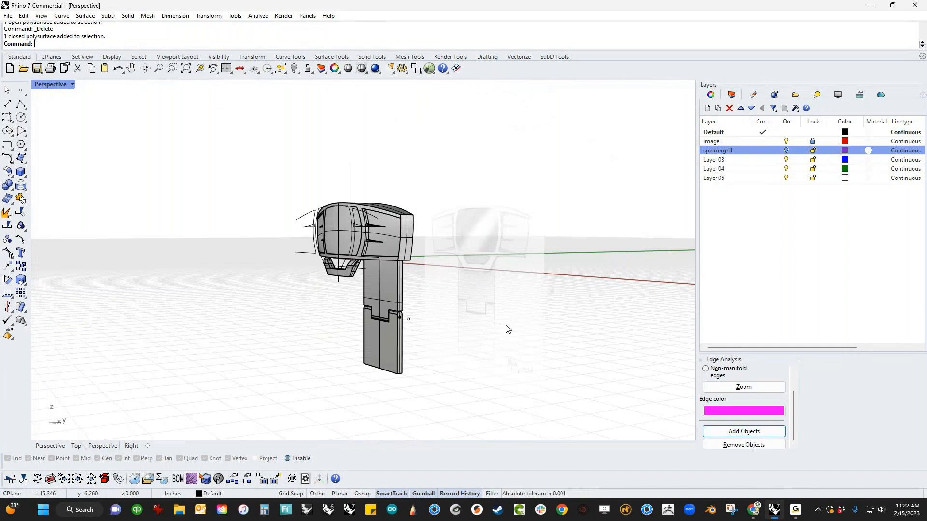
pyautogui.press('Return')
pyautogui.press('Delete')
pyautogui.keyDown('shift'); pyautogui.moveTo(457, 296); pyautogui.dragTo(327, 266, button='right'); pyautogui.keyUp('shift')
pyautogui.write('v')
pyautogui.press('Return')
# Step: Set the Perspective viewport to Rendered display and turn on the speakergrill layer
pyautogui.click(72, 84)
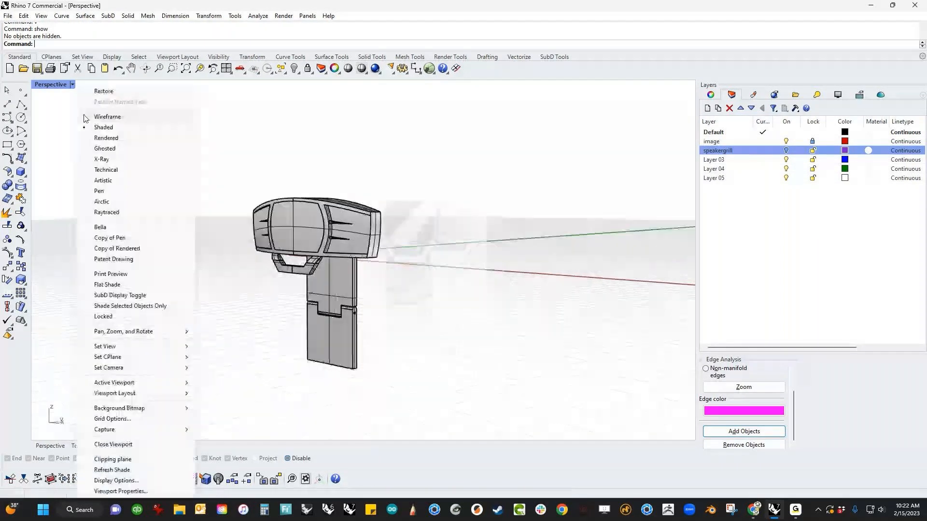
pyautogui.click(105, 138)
pyautogui.scroll(6, 308, 207)
pyautogui.moveTo(308, 206); pyautogui.dragTo(386, 257, button='right')
pyautogui.click(786, 151)
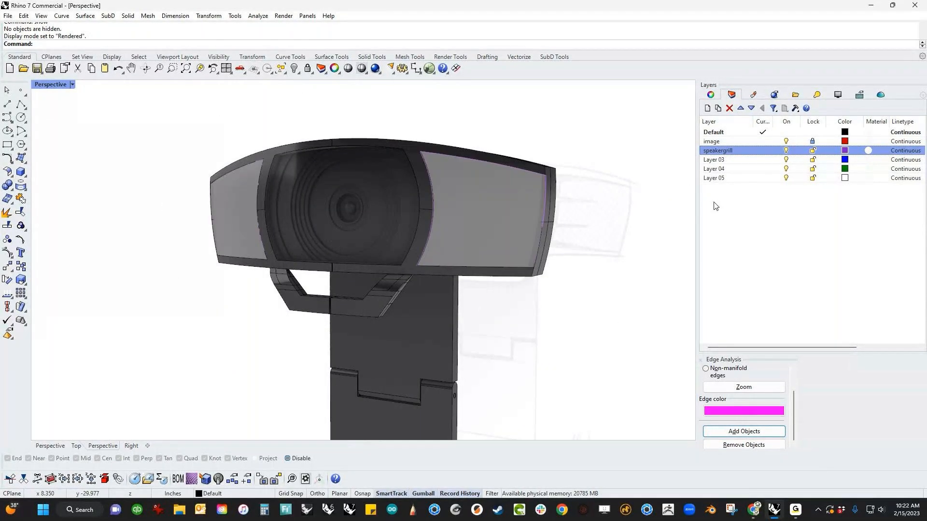
pyautogui.moveTo(607, 260); pyautogui.dragTo(523, 317, button='right')
# Step: Switch to the Snipping Tool and capture a rectangular snip of the dark hexagonal mesh texture
pyautogui.hotkey('alt', 'Tab')
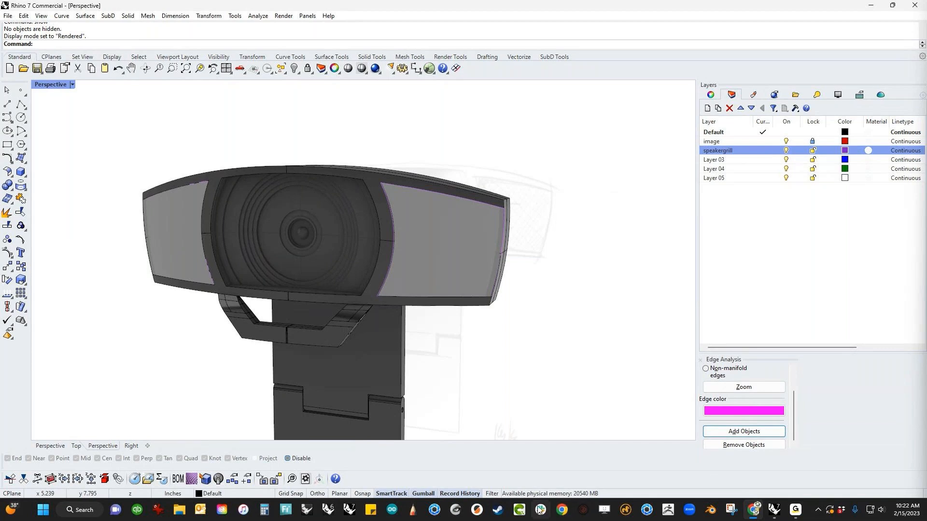
pyautogui.click(736, 507)
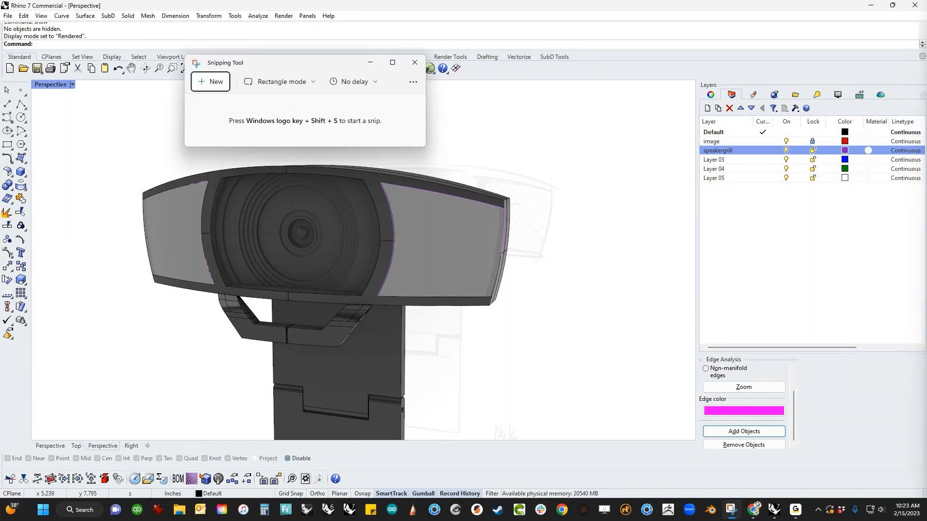
pyautogui.click(209, 82)
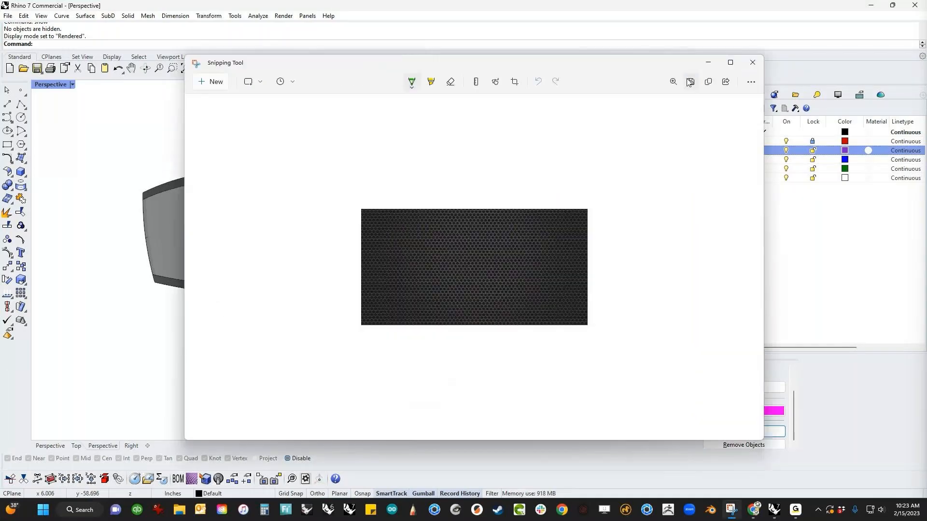
# Step: Save the mesh snip to the Desktop as grille.jpg in JPG format, then return to the Rhino model
pyautogui.hotkey('ctrl', 's')
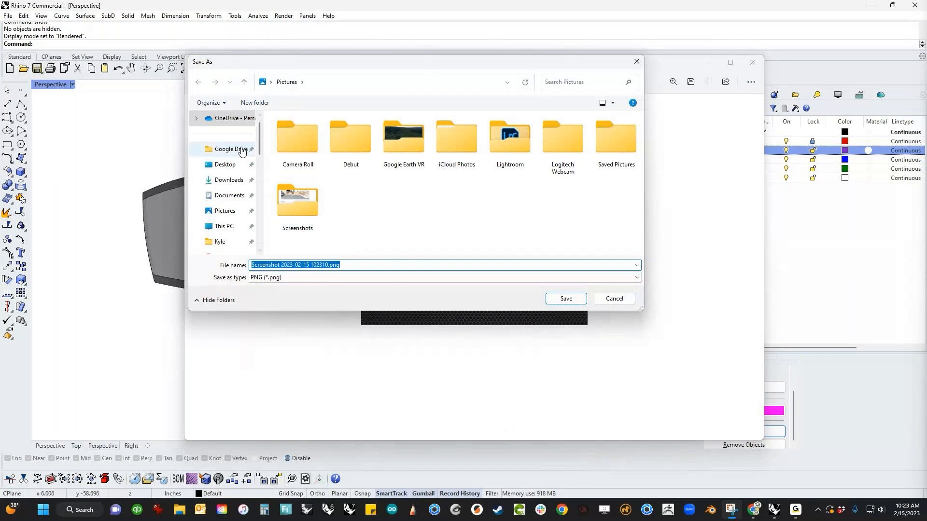
pyautogui.click(225, 165)
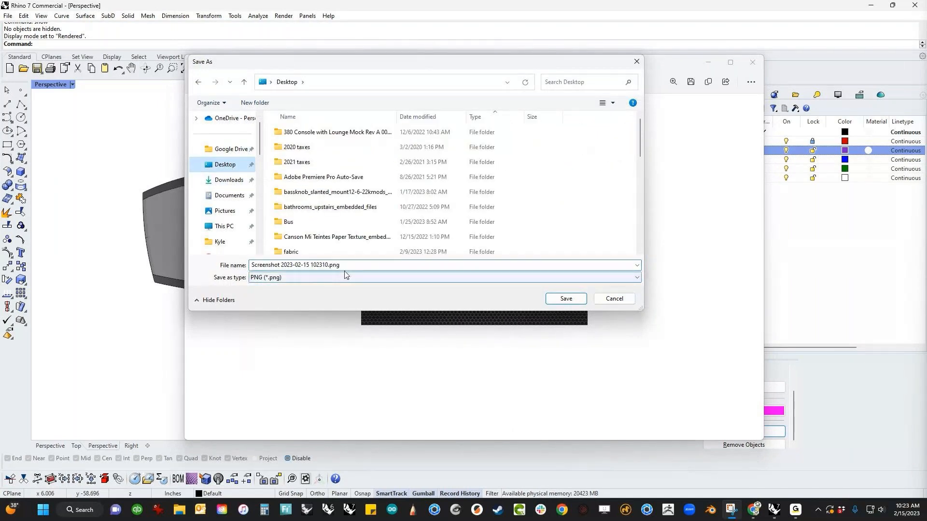
pyautogui.hotkey('ctrl', 'a')
pyautogui.write('grille')
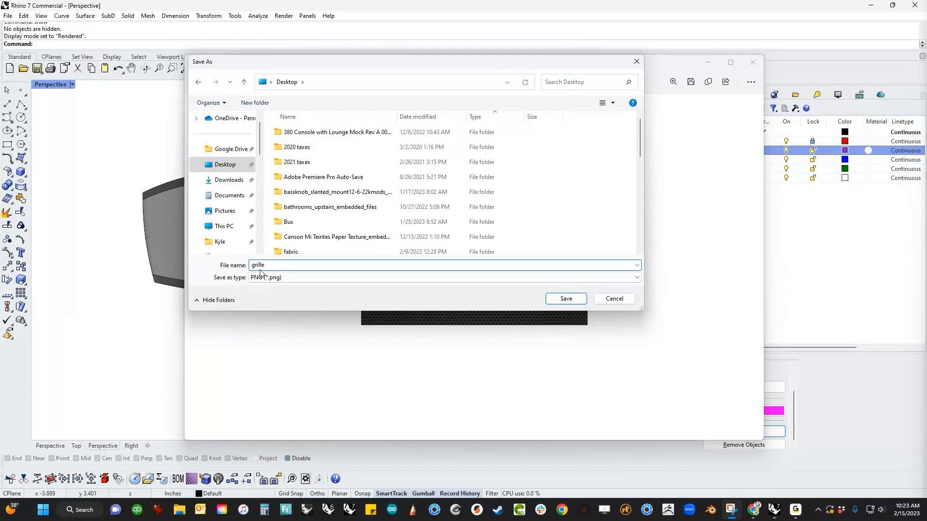
pyautogui.click(263, 276)
pyautogui.click(288, 300)
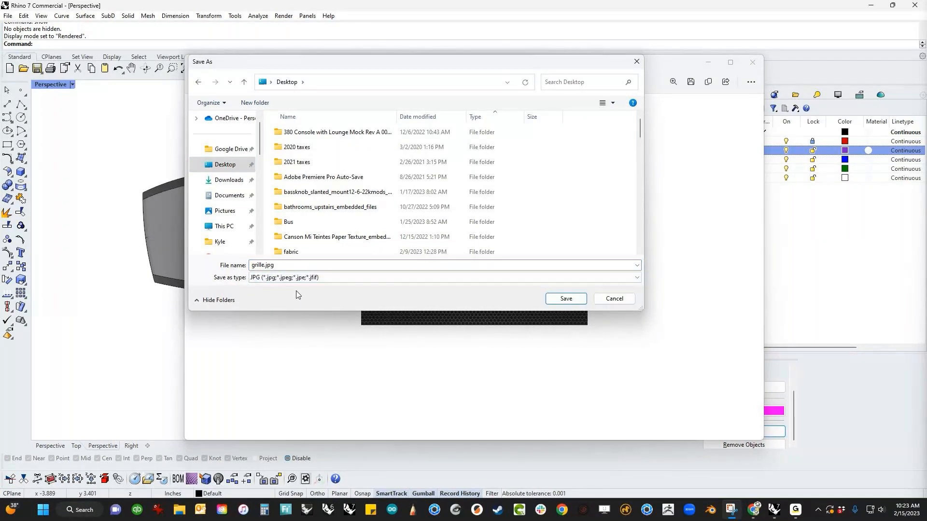
pyautogui.click(565, 299)
pyautogui.hotkey('alt', 'Tab')
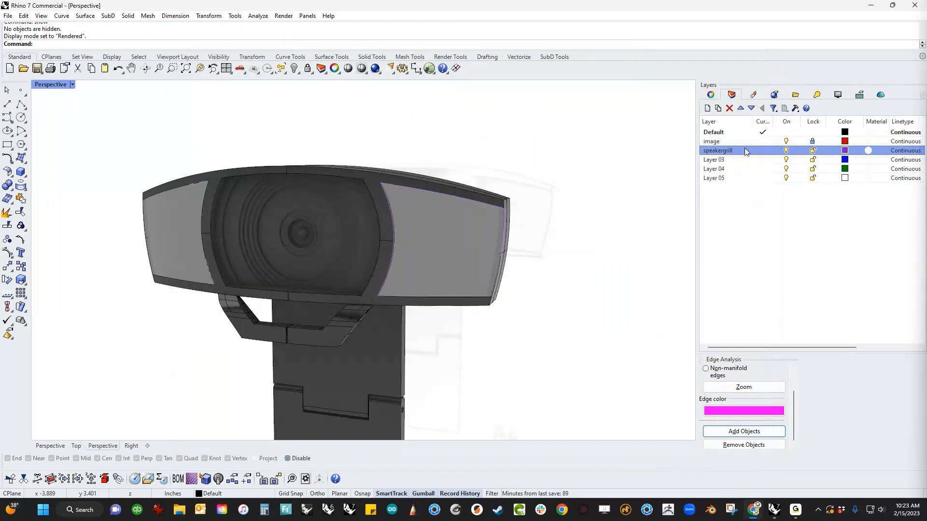
# Step: Select all objects that use the Custom (1) material
pyautogui.click(752, 96)
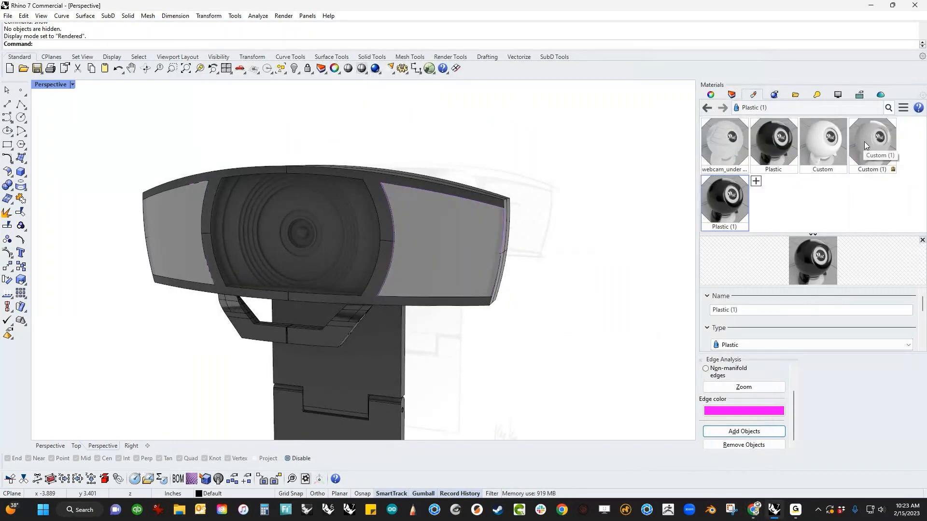
pyautogui.click(868, 141)
pyautogui.rightClick(867, 141)
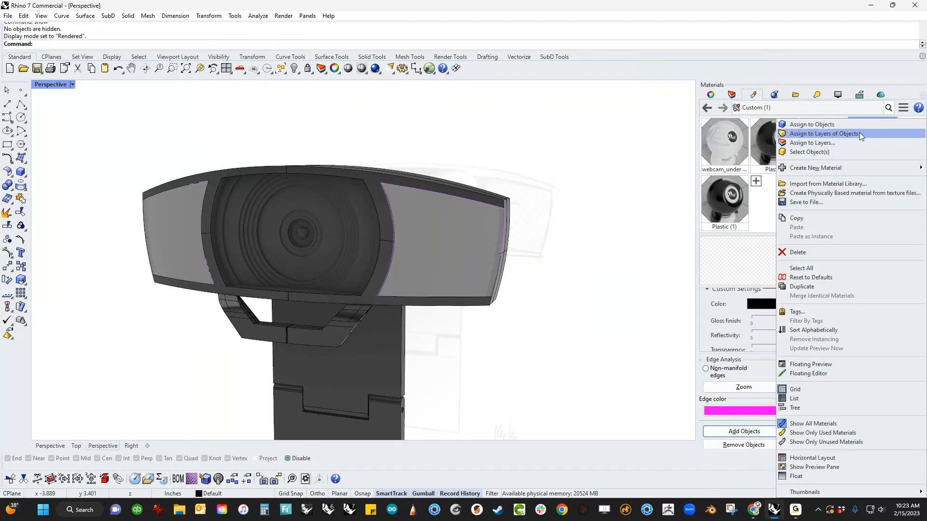
pyautogui.click(855, 152)
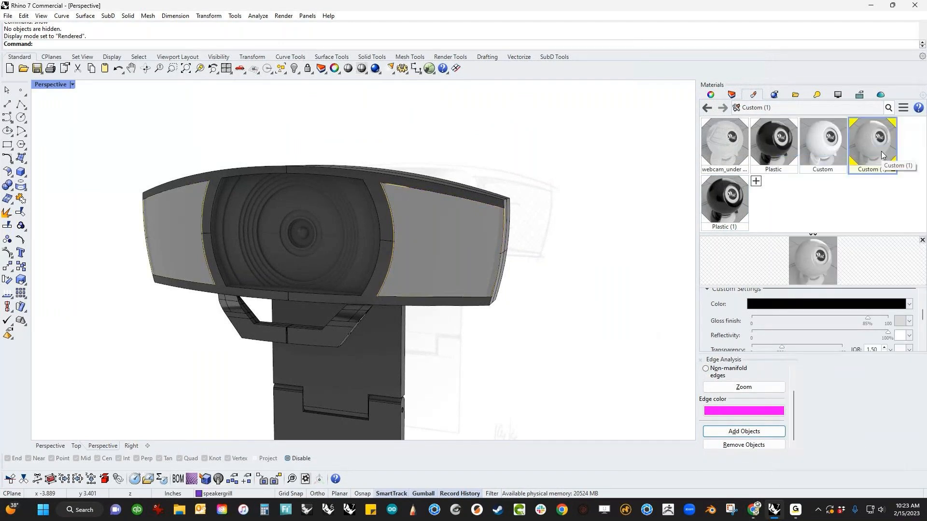
# Step: Assign grille.jpg from the Desktop as the color texture of the Custom (1) material
pyautogui.scroll(1, 855, 330)
pyautogui.scroll(-5, 878, 331)
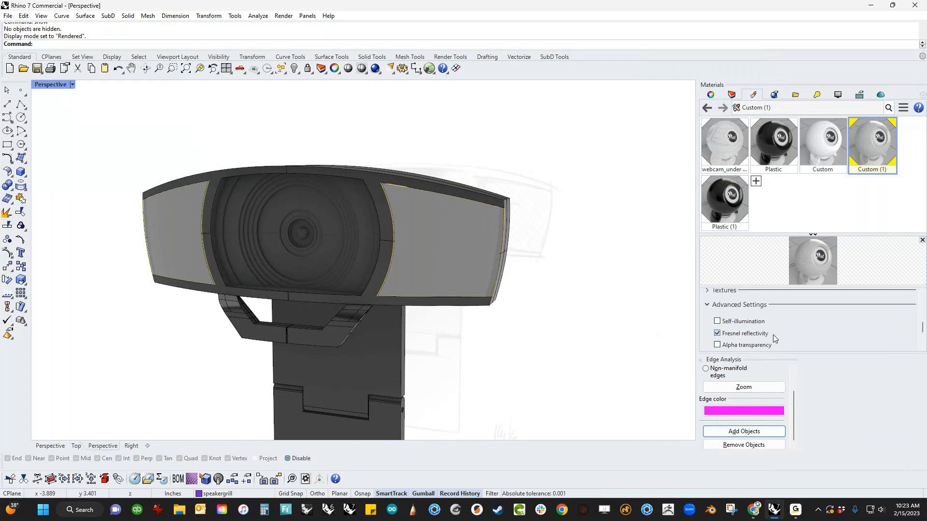
pyautogui.scroll(1, 721, 327)
pyautogui.click(707, 311)
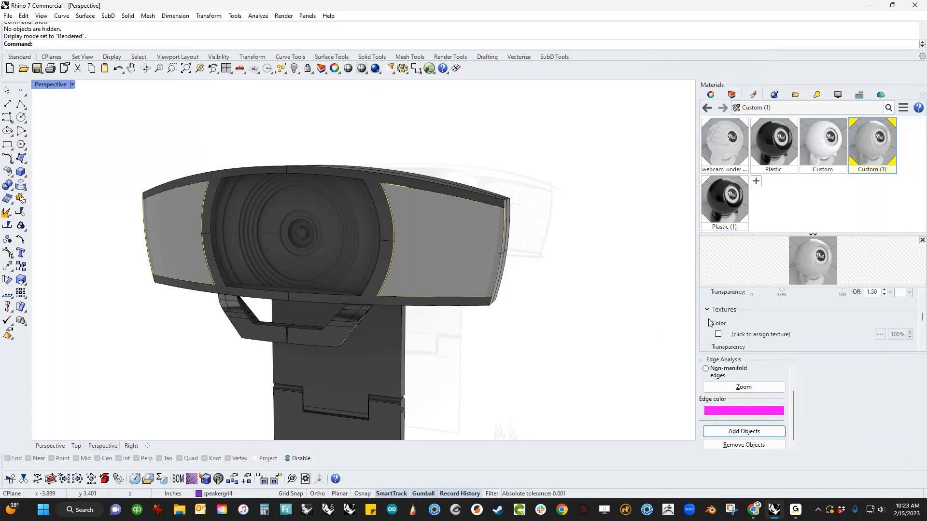
pyautogui.click(779, 337)
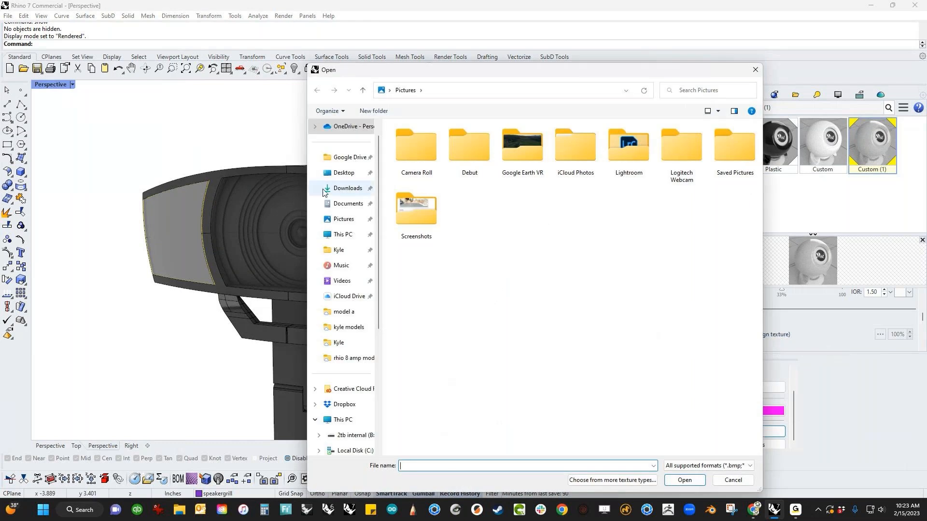
pyautogui.click(343, 173)
pyautogui.click(457, 288)
pyautogui.press('s')
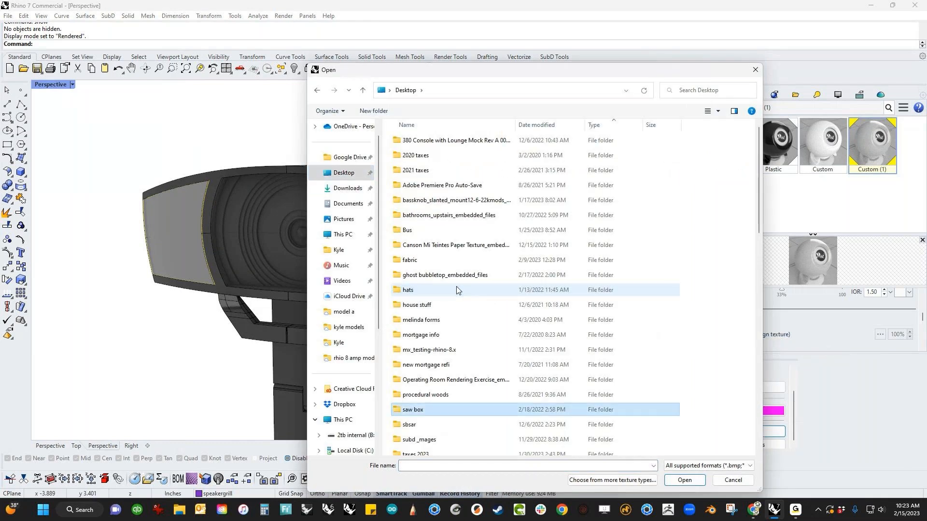
pyautogui.press('BackSpace')
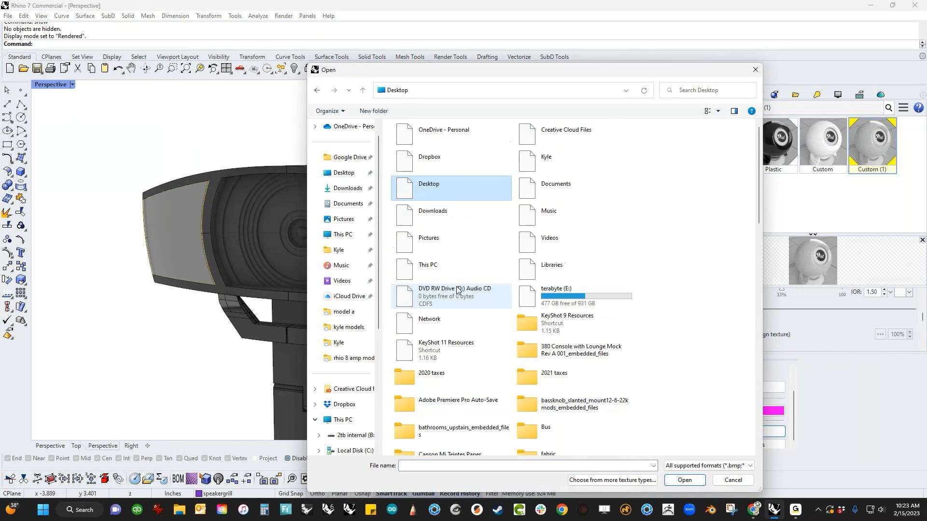
pyautogui.write('sp')
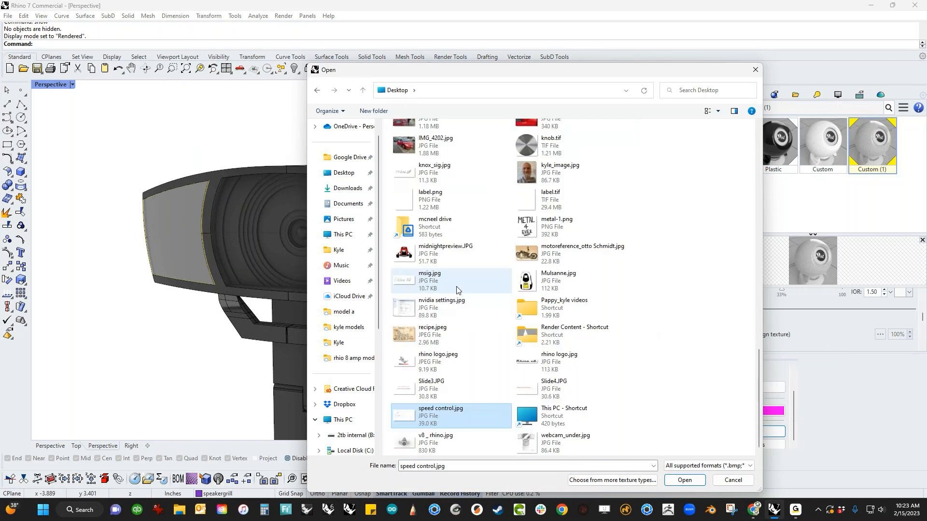
pyautogui.write('grille')
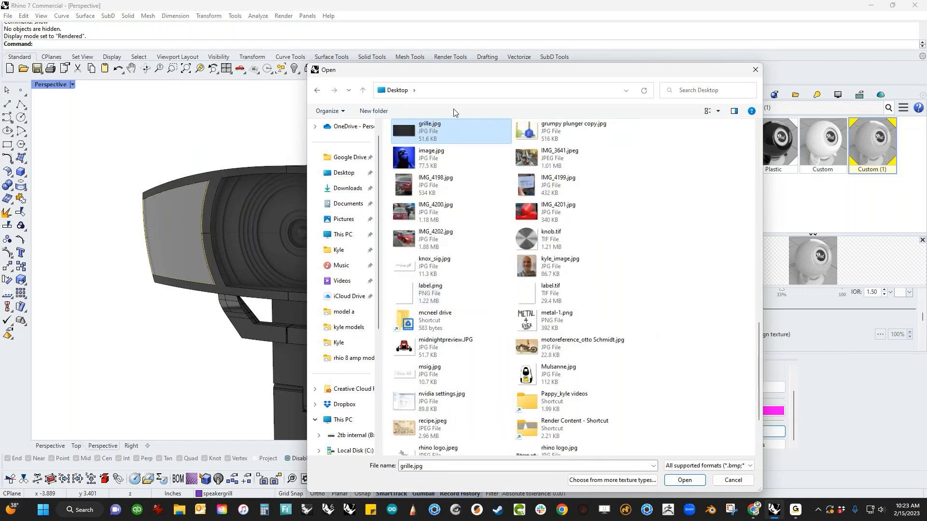
pyautogui.doubleClick(449, 133)
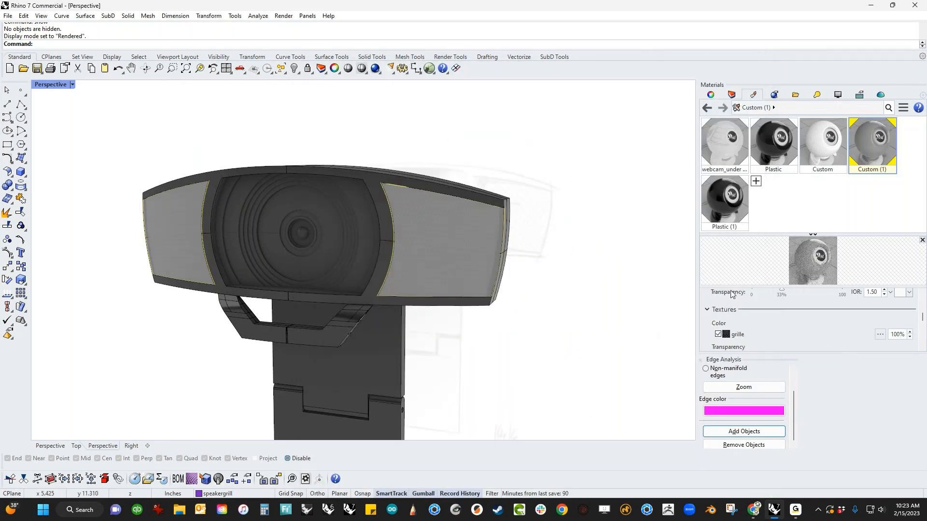
# Step: Close the edge analysis controls to give the Custom (1) material settings more room
pyautogui.scroll(5, 439, 249)
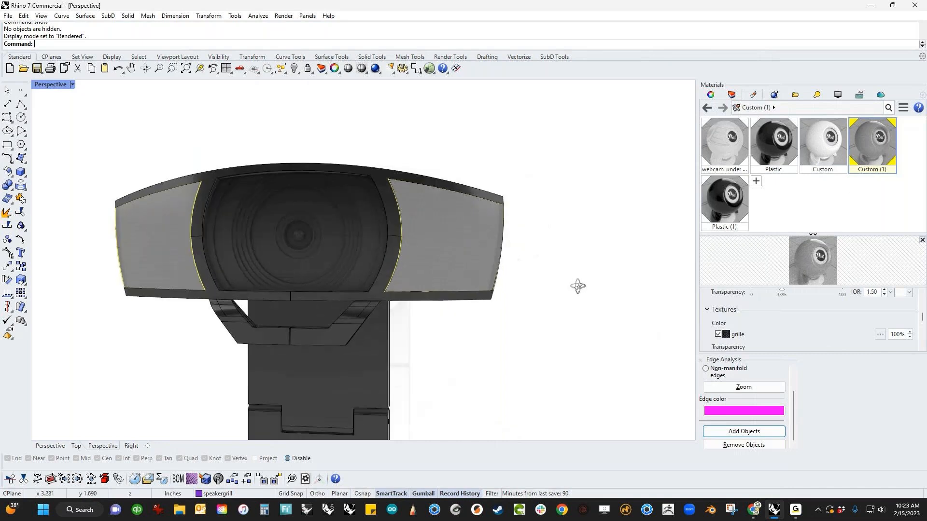
pyautogui.scroll(-5, 440, 248)
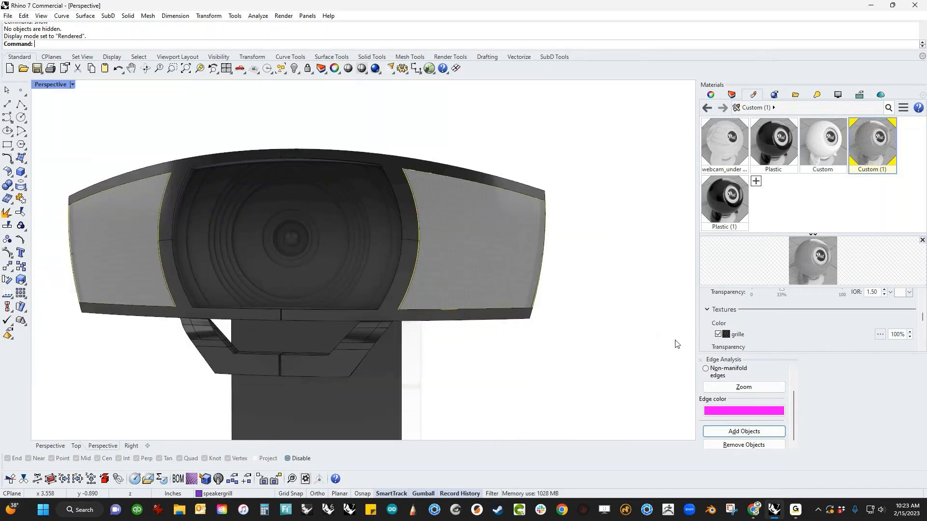
pyautogui.scroll(-6, 806, 343)
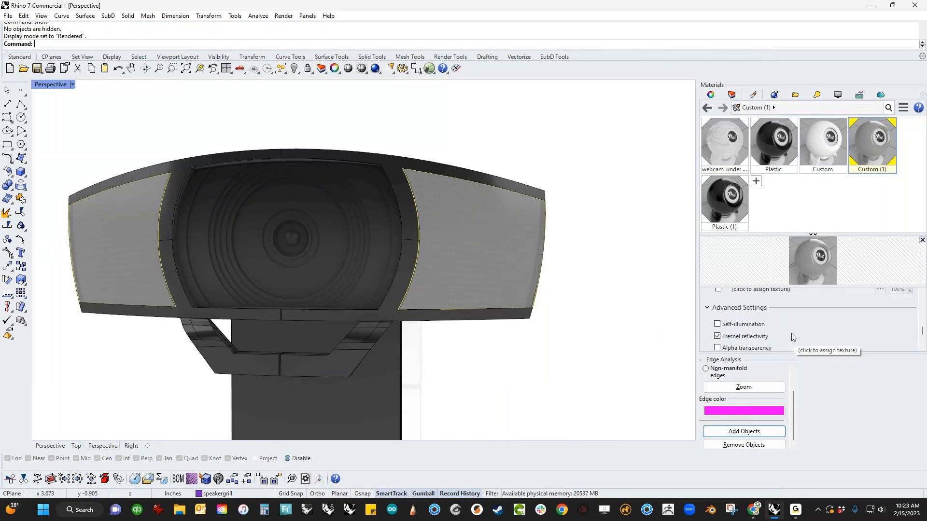
pyautogui.scroll(-2, 782, 336)
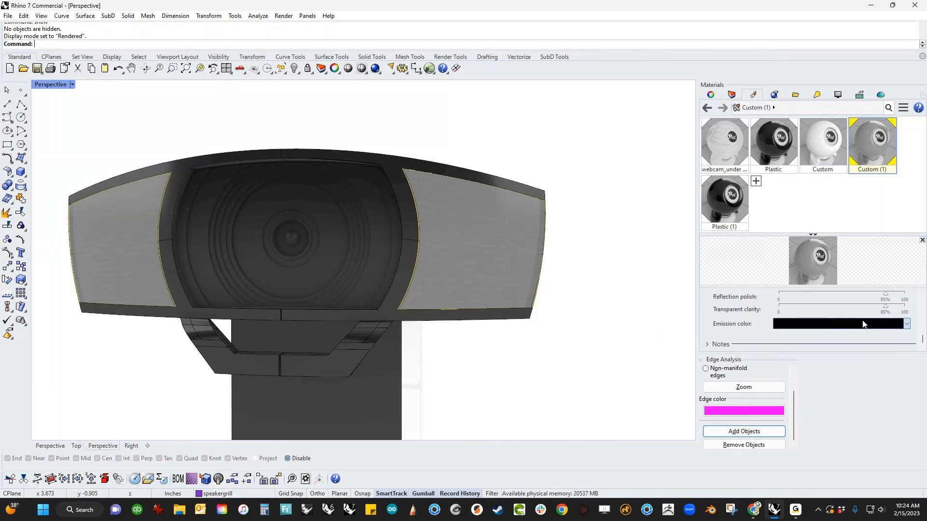
pyautogui.scroll(1, 820, 323)
pyautogui.scroll(-1, 814, 322)
pyautogui.scroll(2, 801, 327)
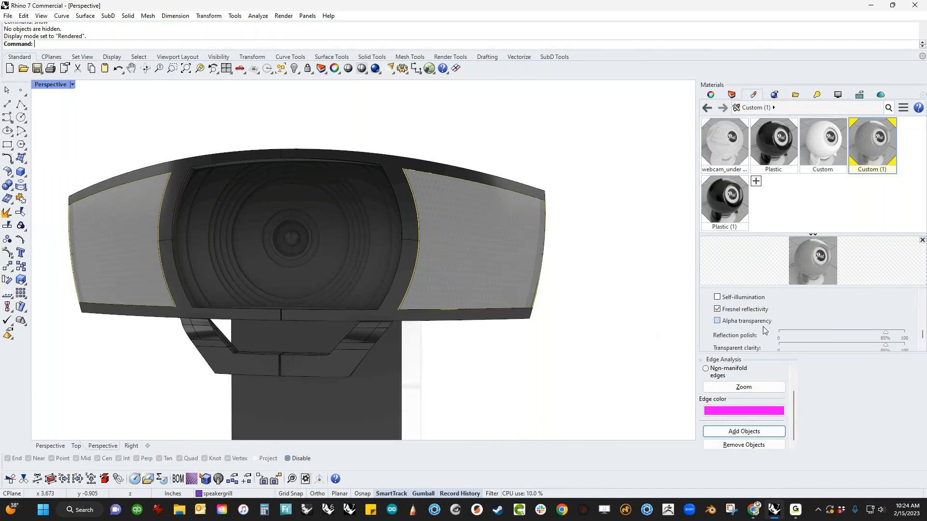
pyautogui.click(700, 359)
pyautogui.scroll(1, 773, 381)
pyautogui.scroll(1, 784, 379)
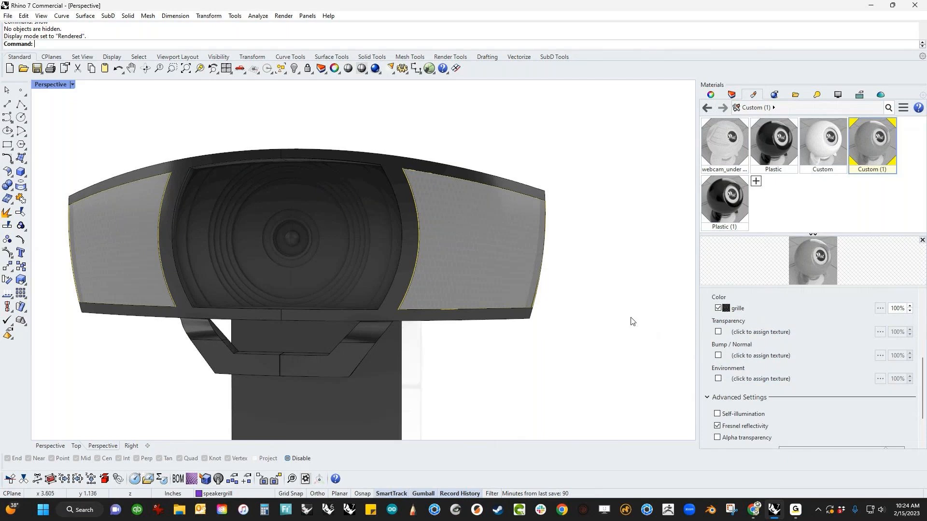
# Step: Lower the Custom (1) material's transparency to 0.7% and deselect the speaker grills
pyautogui.scroll(3, 793, 349)
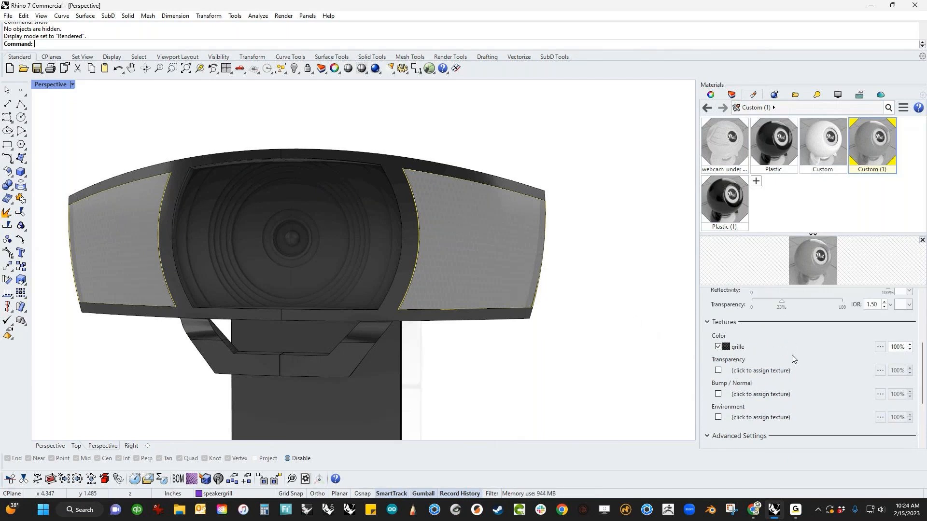
pyautogui.moveTo(832, 346); pyautogui.dragTo(758, 349)
pyautogui.click(596, 349)
pyautogui.scroll(-5, 596, 348)
pyautogui.moveTo(540, 323); pyautogui.dragTo(482, 314, button='right')
pyautogui.scroll(3, 480, 289)
pyautogui.scroll(2, 481, 278)
pyautogui.scroll(-4, 494, 285)
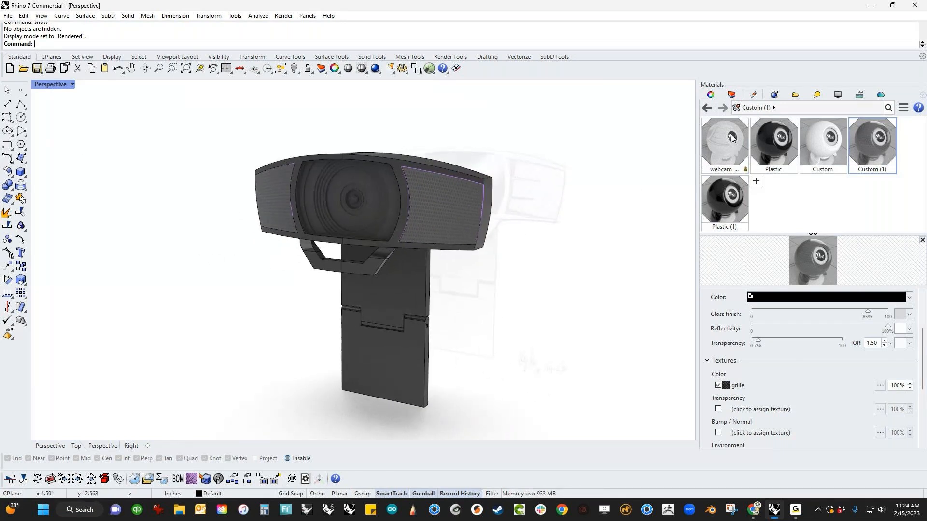
# Step: Turn off the image layer to hide the reference sketch
pyautogui.click(703, 96)
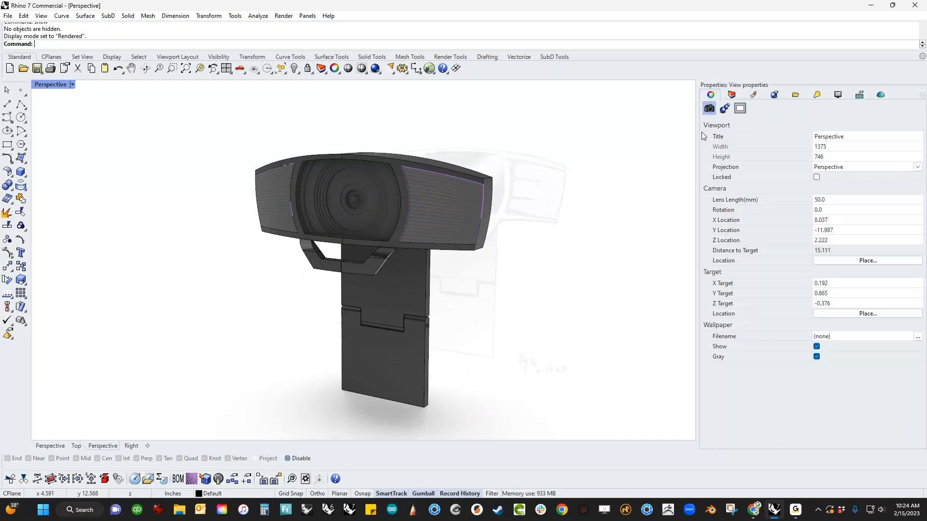
pyautogui.click(731, 95)
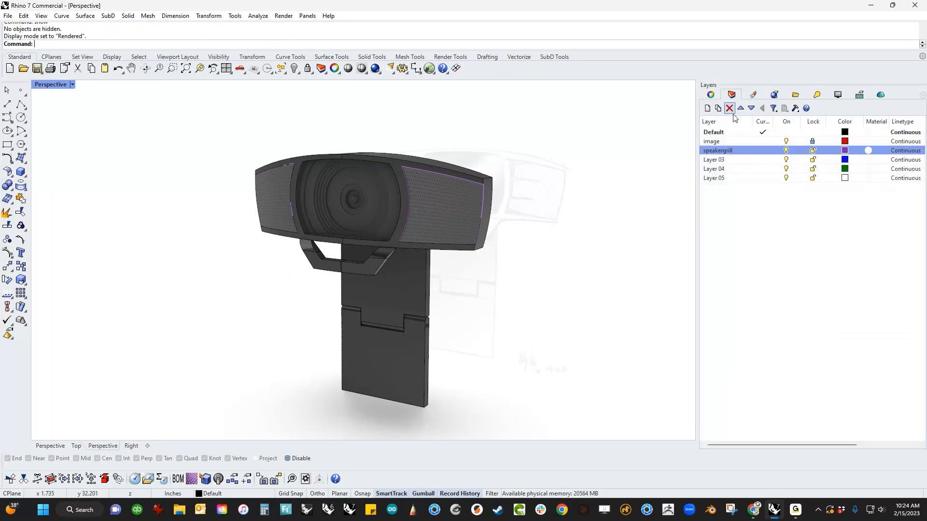
pyautogui.click(787, 142)
pyautogui.moveTo(619, 221); pyautogui.dragTo(470, 309, button='right')
pyautogui.moveTo(469, 304); pyautogui.dragTo(382, 344)
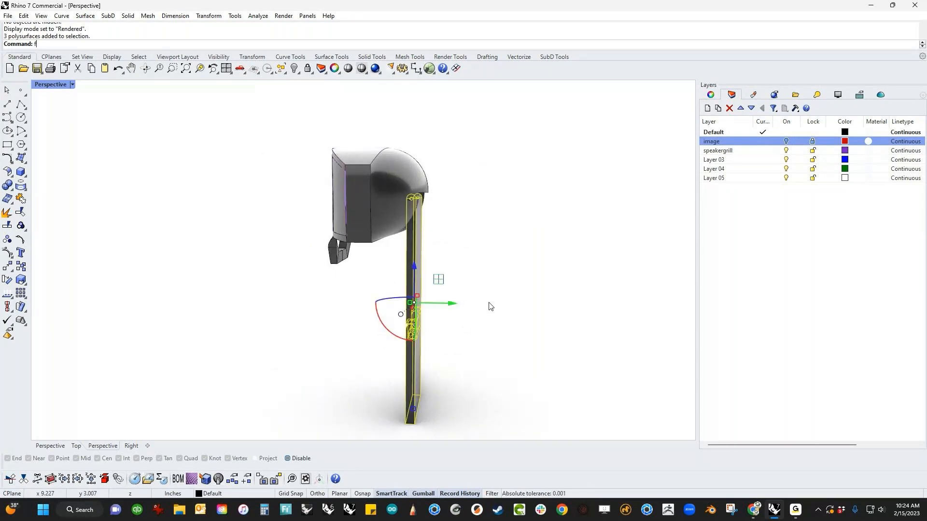
pyautogui.press('Return')
pyautogui.write('rr')
pyautogui.press('Return')
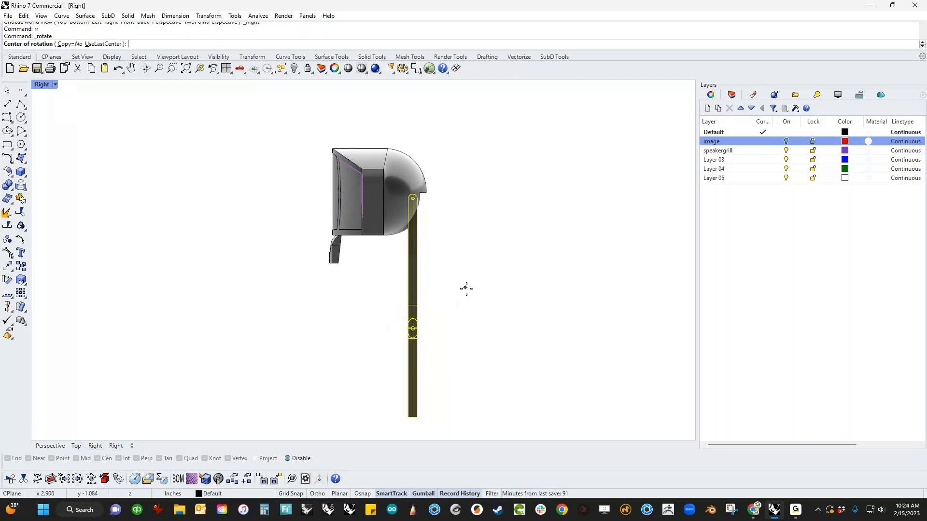
pyautogui.scroll(10, 419, 204)
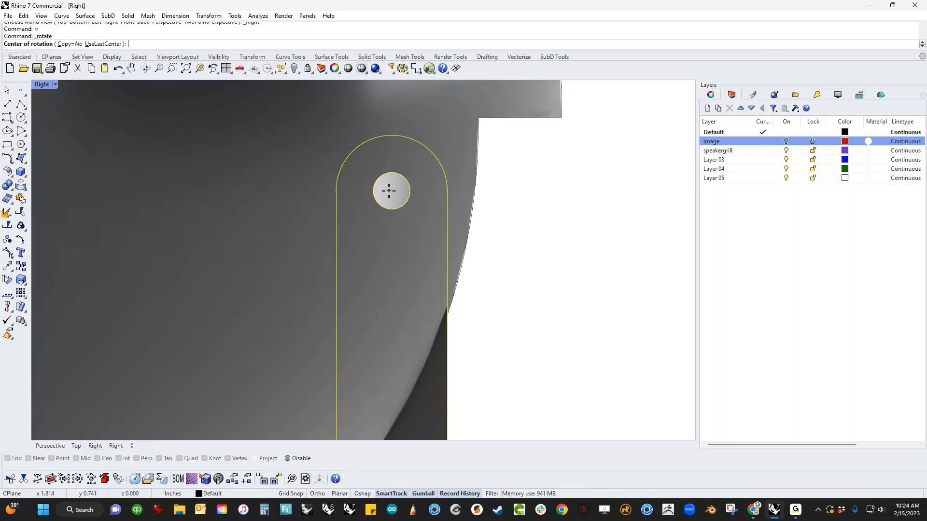
pyautogui.scroll(-8, 499, 277)
pyautogui.press('Escape')
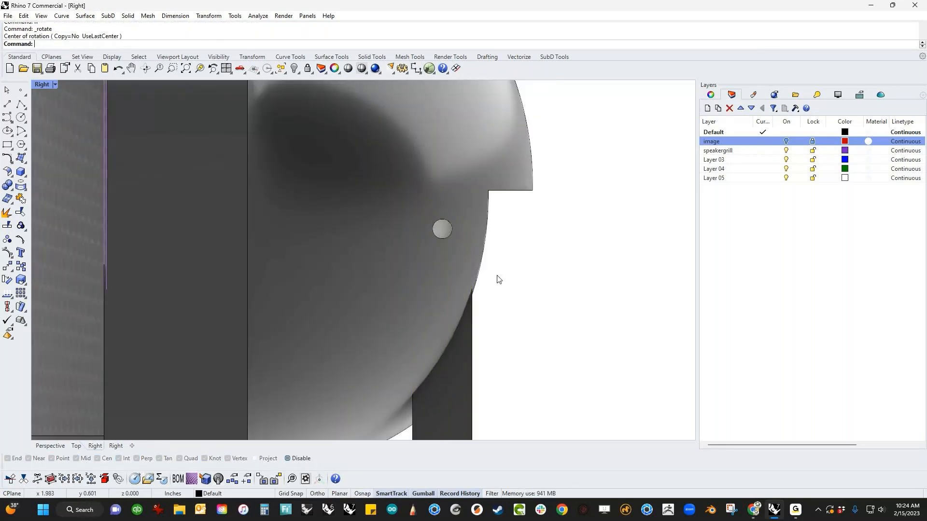
pyautogui.scroll(-3, 486, 280)
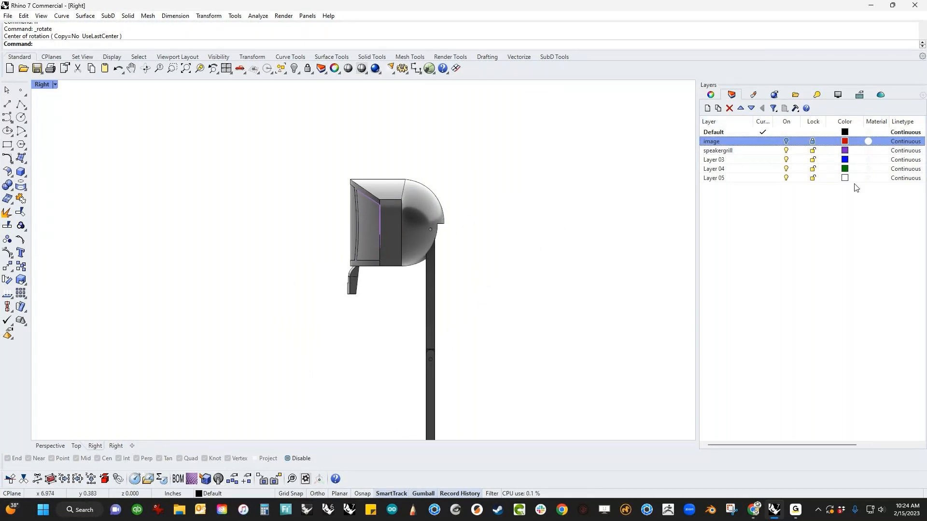
# Step: Change the speakergrill layer's color to black by lowering its HSV value to 0
pyautogui.click(844, 151)
pyautogui.click(844, 150)
pyautogui.click(567, 223)
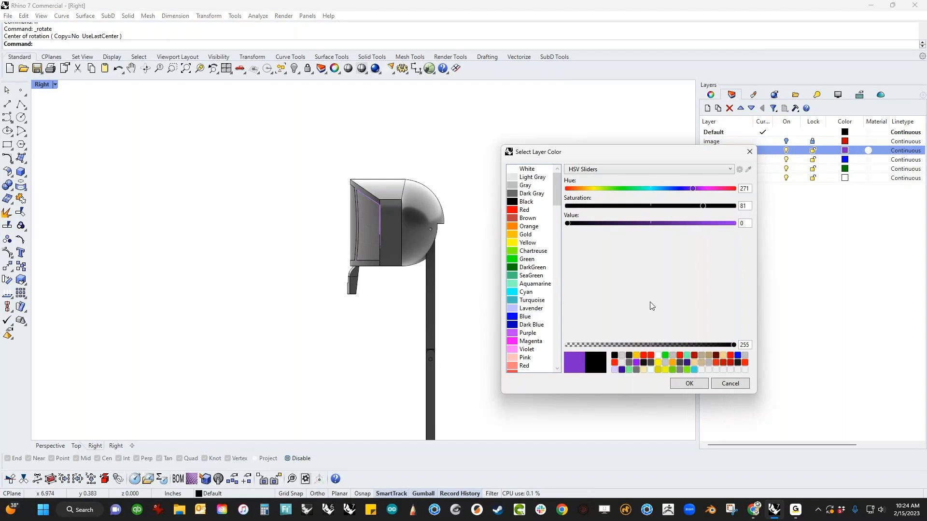
pyautogui.click(689, 383)
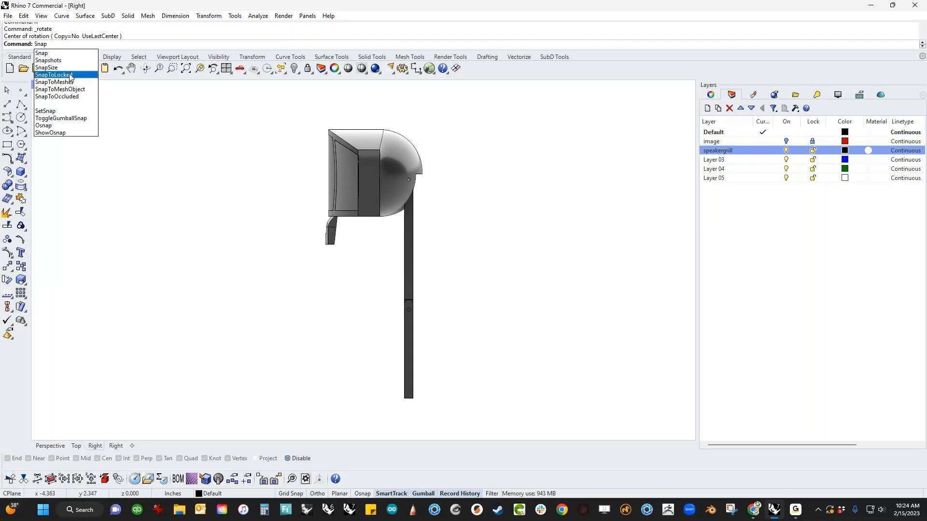
# Step: Save the whole webcam as a snapshot named default, including layers, lights, mesh modifiers, objects, rendering and camera
pyautogui.click(69, 63)
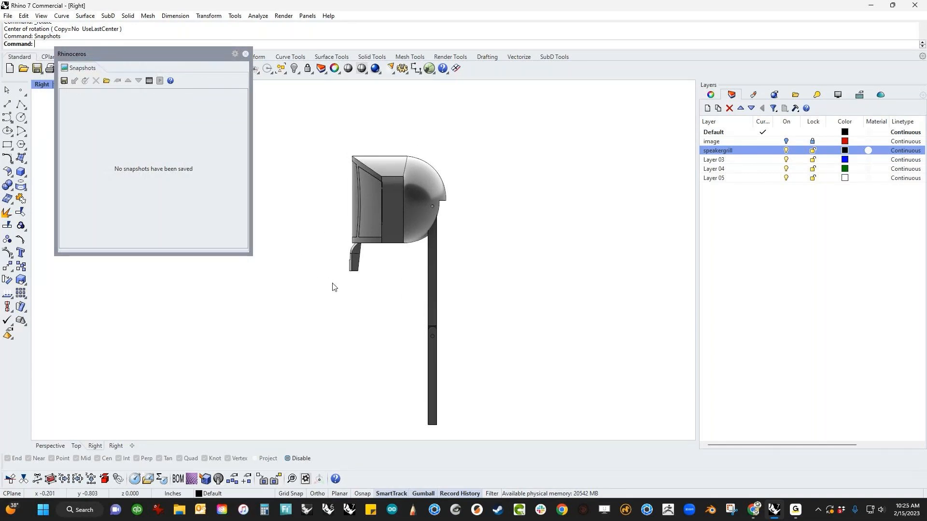
pyautogui.moveTo(332, 282); pyautogui.dragTo(333, 267, button='right')
pyautogui.moveTo(333, 121); pyautogui.dragTo(490, 434)
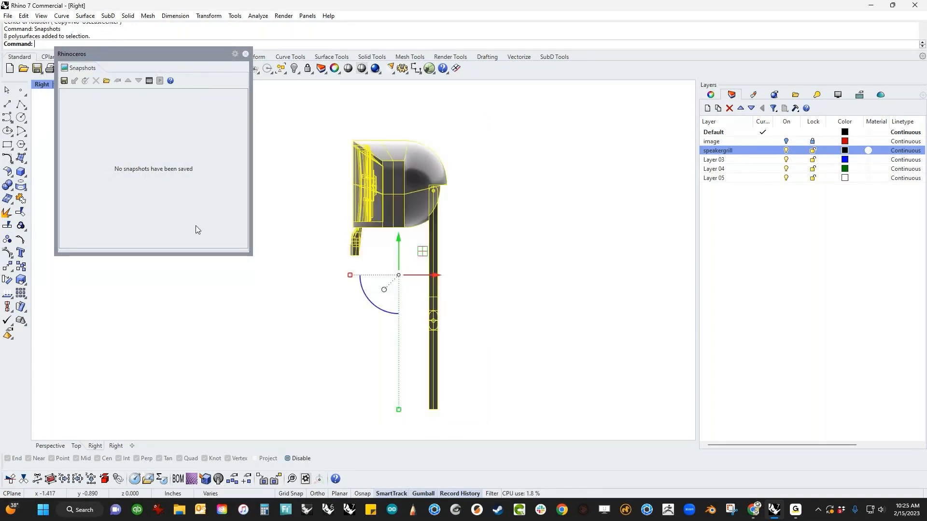
pyautogui.click(64, 81)
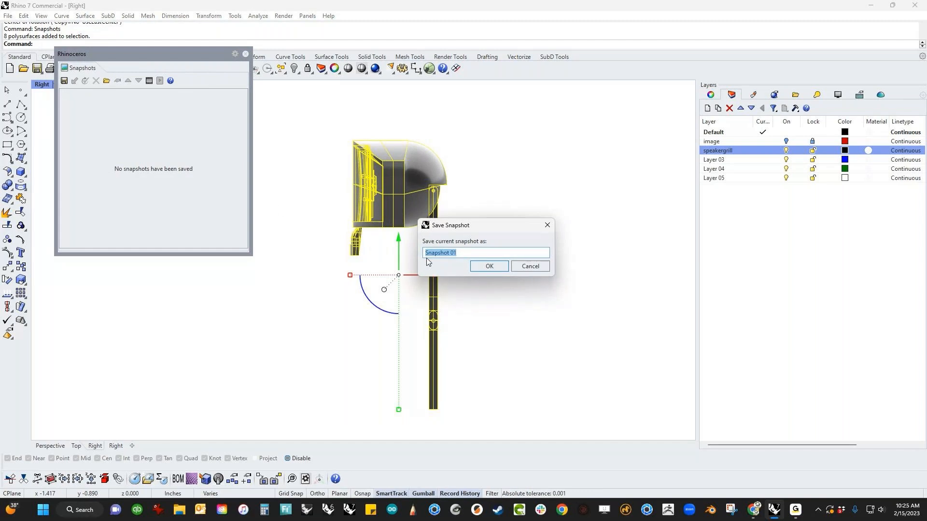
pyautogui.write('default')
pyautogui.press('Return')
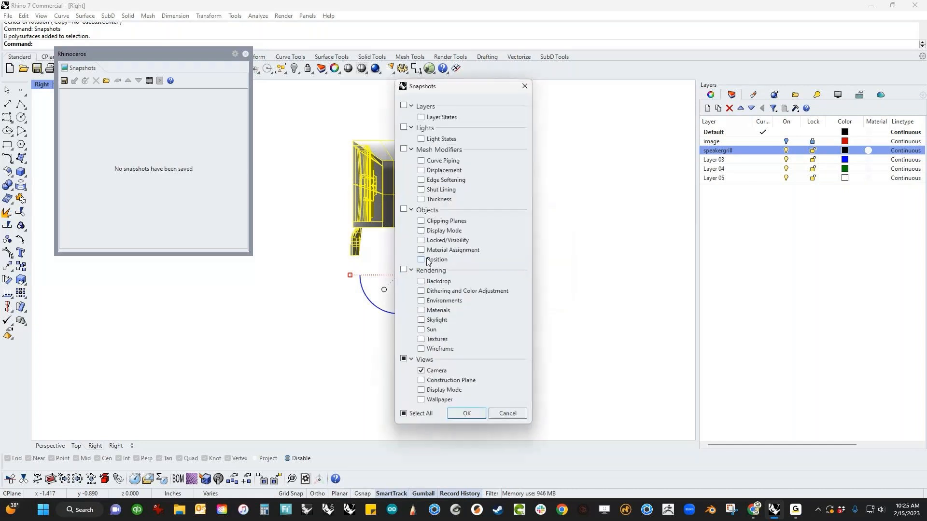
pyautogui.click(403, 106)
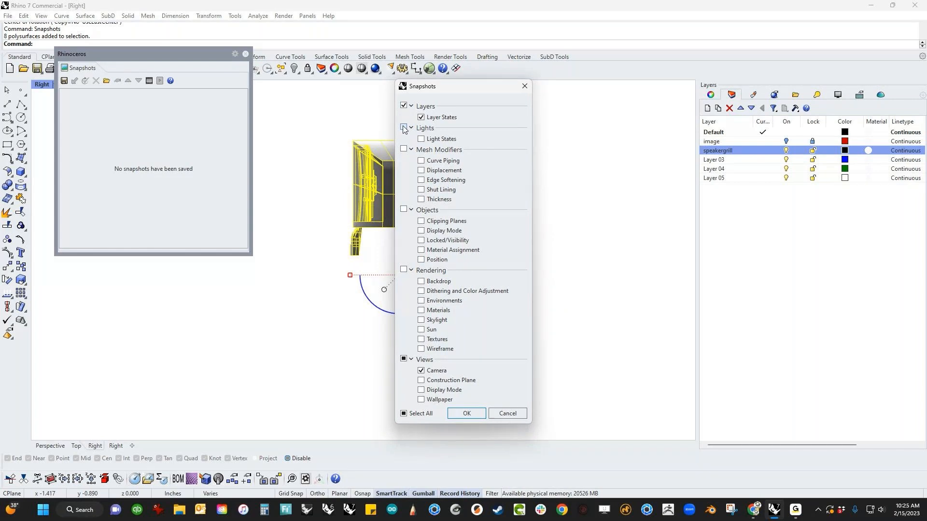
pyautogui.click(404, 270)
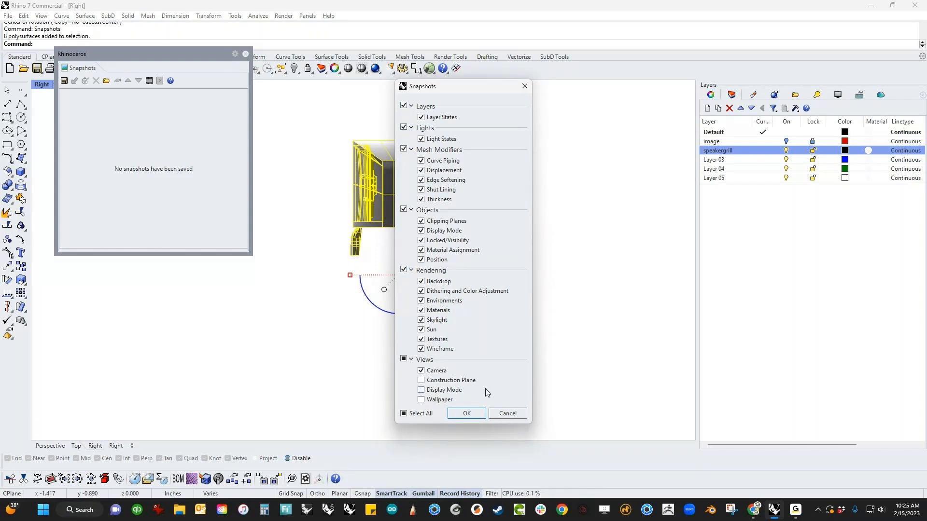
pyautogui.click(466, 414)
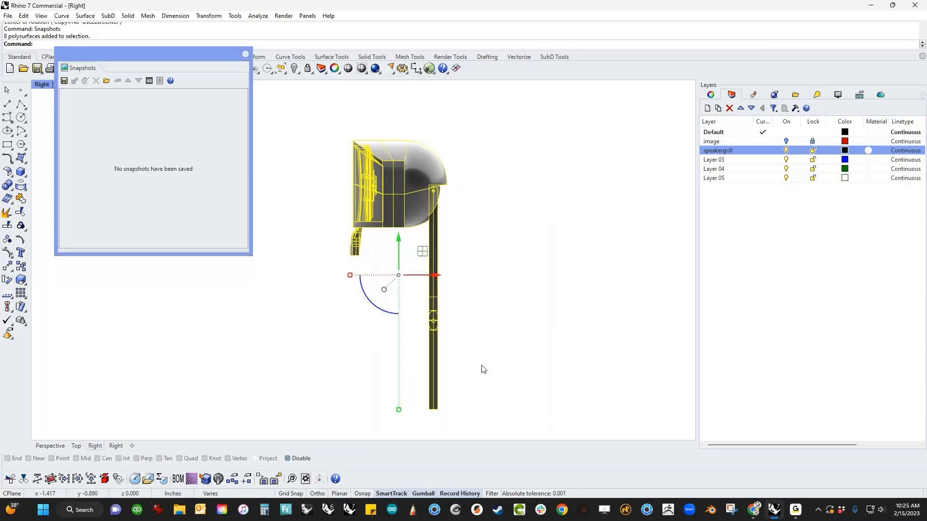
pyautogui.click(282, 355)
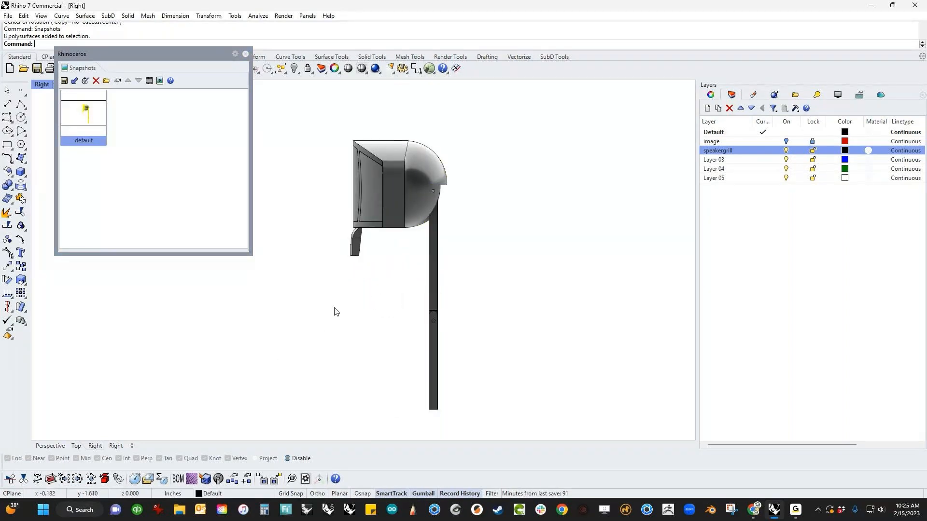
# Step: Rotate the entire stand about 50° away from the camera body around its upper hinge hole, and select the whole webcam
pyautogui.moveTo(457, 255); pyautogui.dragTo(472, 276, button='right')
pyautogui.moveTo(499, 308); pyautogui.dragTo(405, 414)
pyautogui.moveTo(502, 311); pyautogui.dragTo(485, 333, button='right')
pyautogui.write('r')
pyautogui.press('Return')
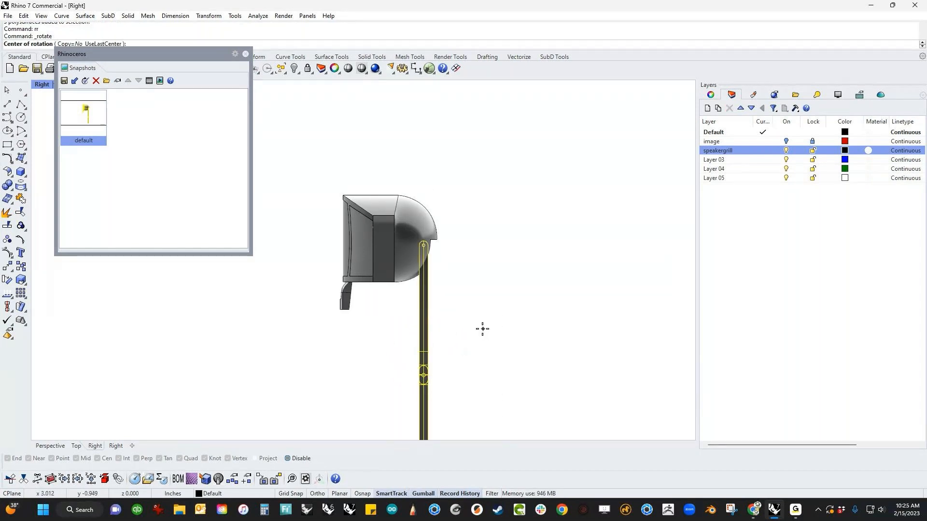
pyautogui.scroll(5, 438, 265)
pyautogui.press('F3')
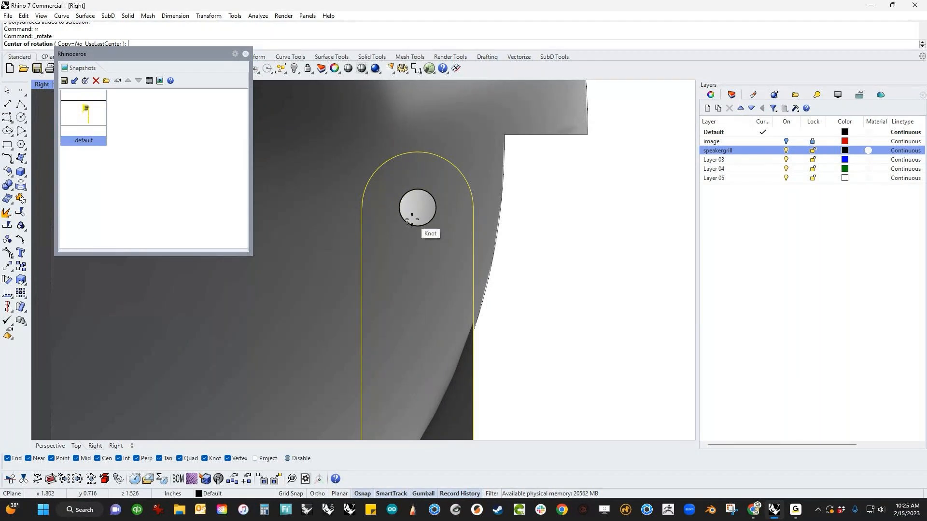
pyautogui.click(417, 214)
pyautogui.scroll(-5, 417, 214)
pyautogui.press('F3')
pyautogui.press('F8')
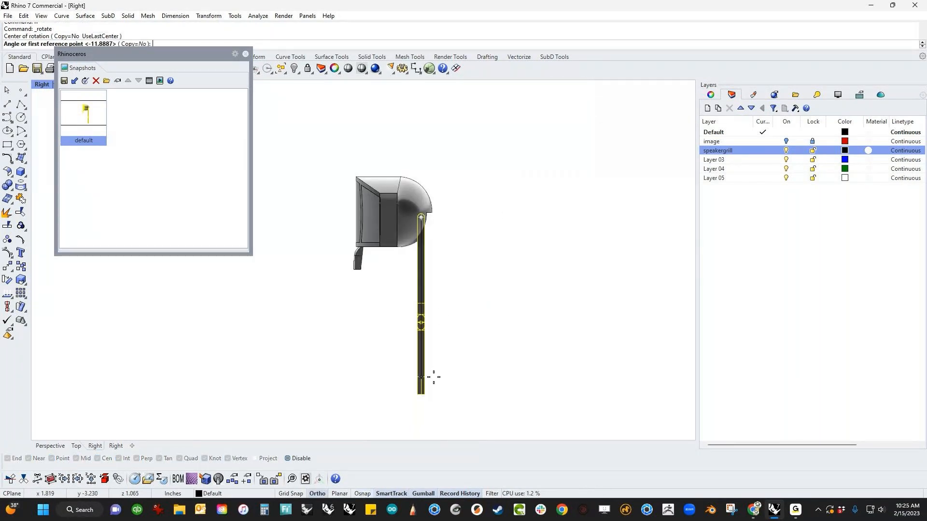
pyautogui.click(431, 377)
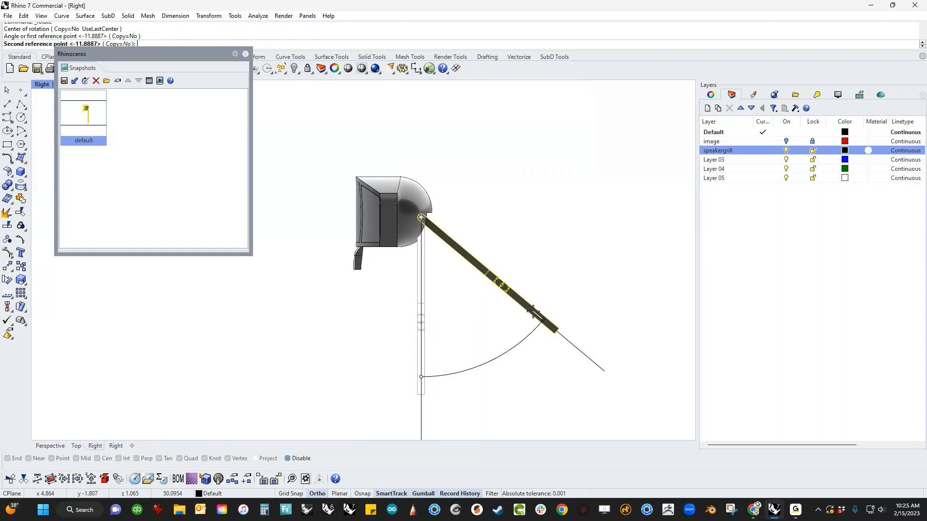
pyautogui.click(532, 313)
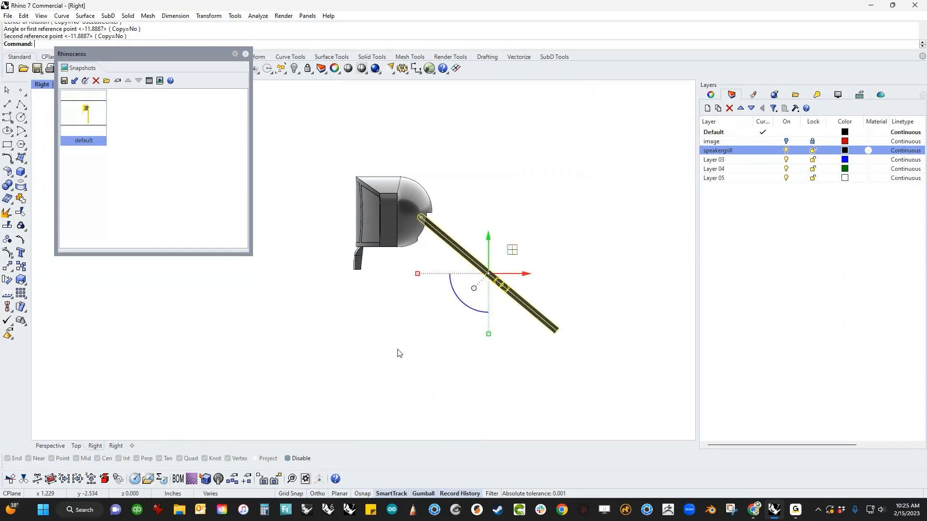
pyautogui.moveTo(323, 140); pyautogui.dragTo(613, 378)
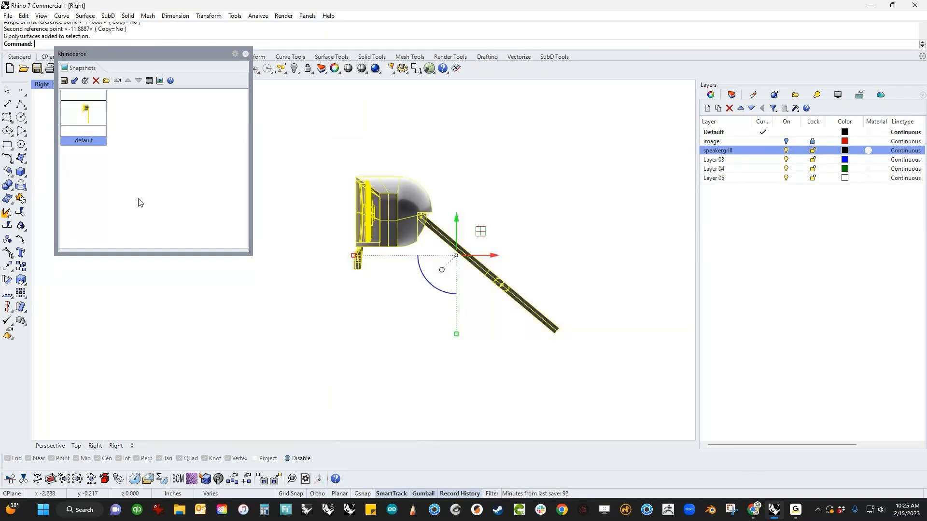
pyautogui.click(63, 81)
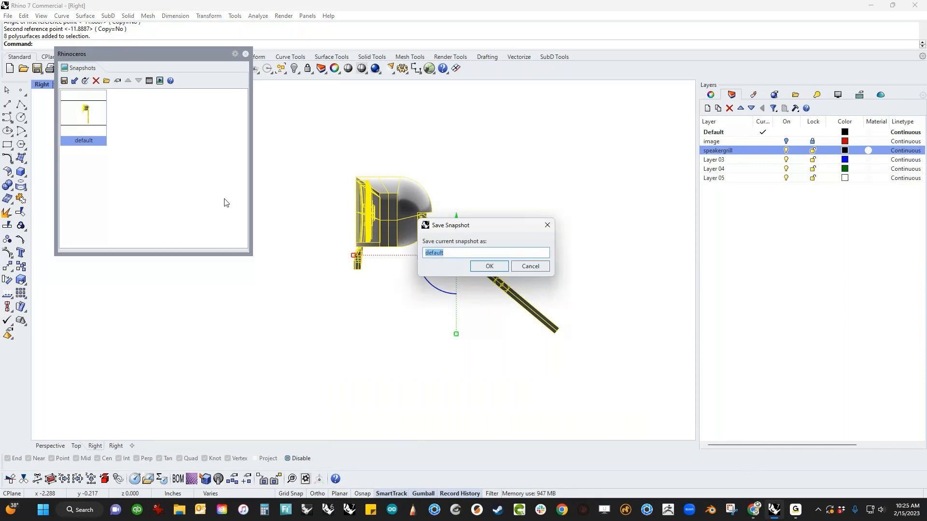
pyautogui.write('rotate1')
pyautogui.press('Return')
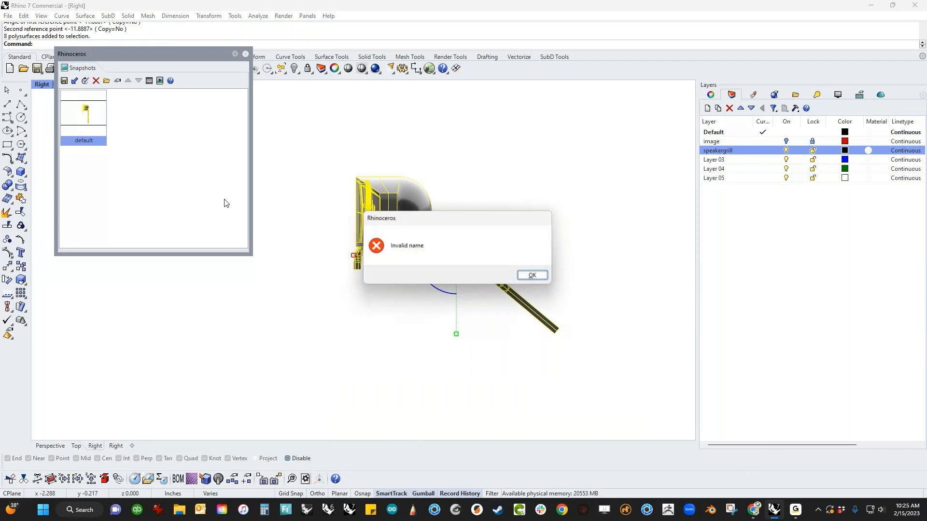
pyautogui.click(532, 275)
# Step: Save the selected webcam's current pose as a snapshot named rotate_1, keeping the same saved categories
pyautogui.click(64, 80)
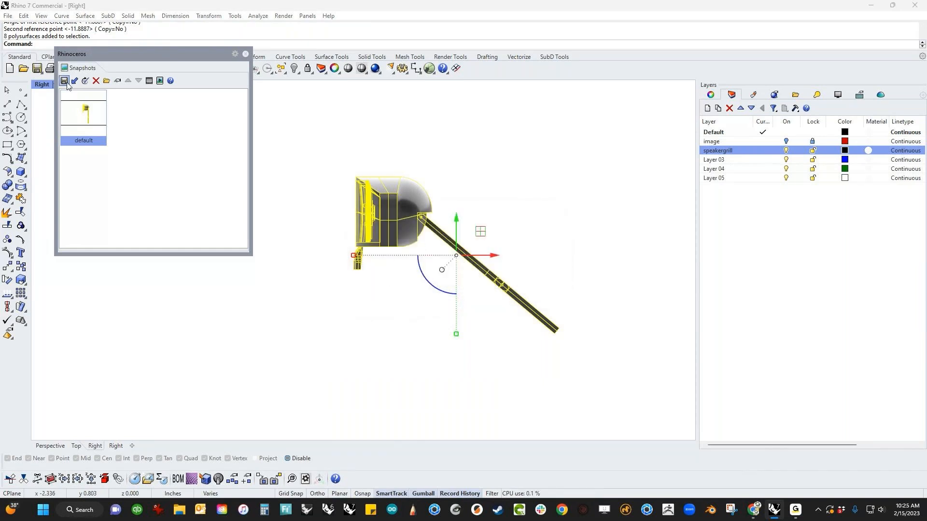
pyautogui.write('r')
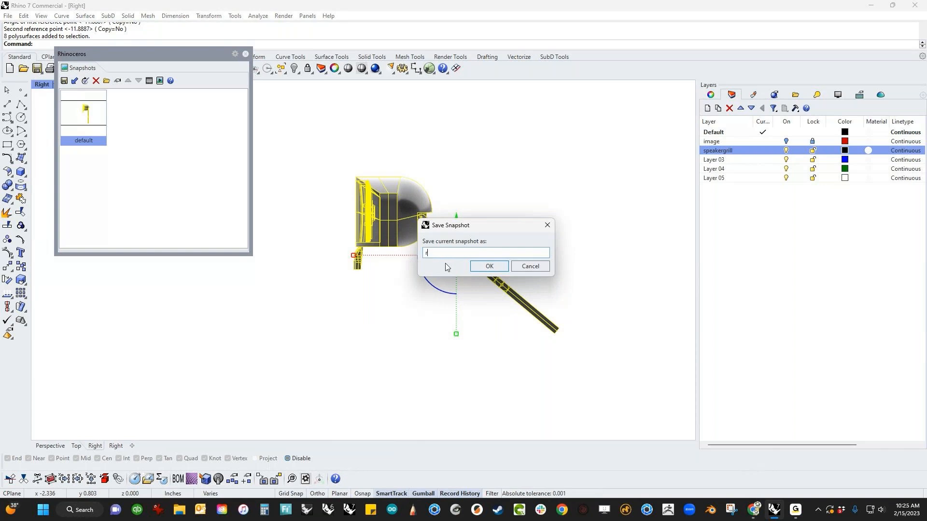
pyautogui.write('otate_1')
pyautogui.press('Return')
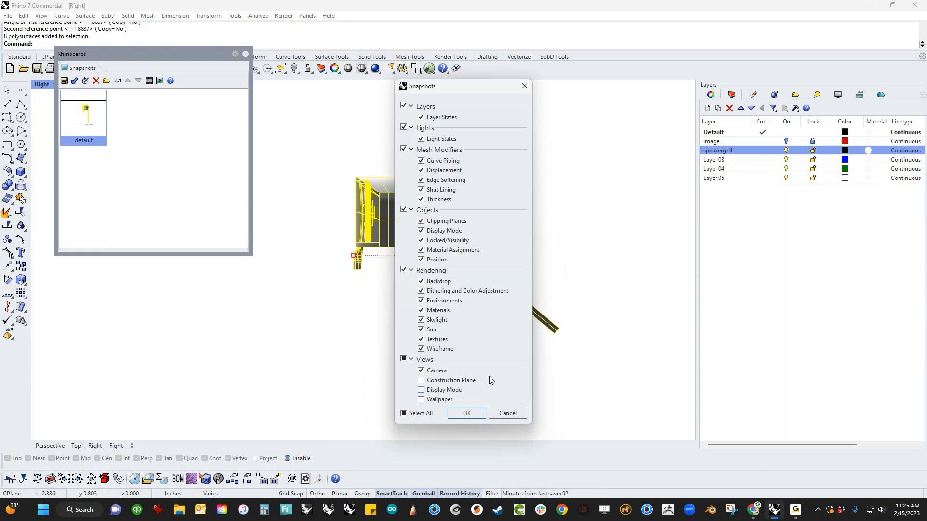
pyautogui.click(466, 414)
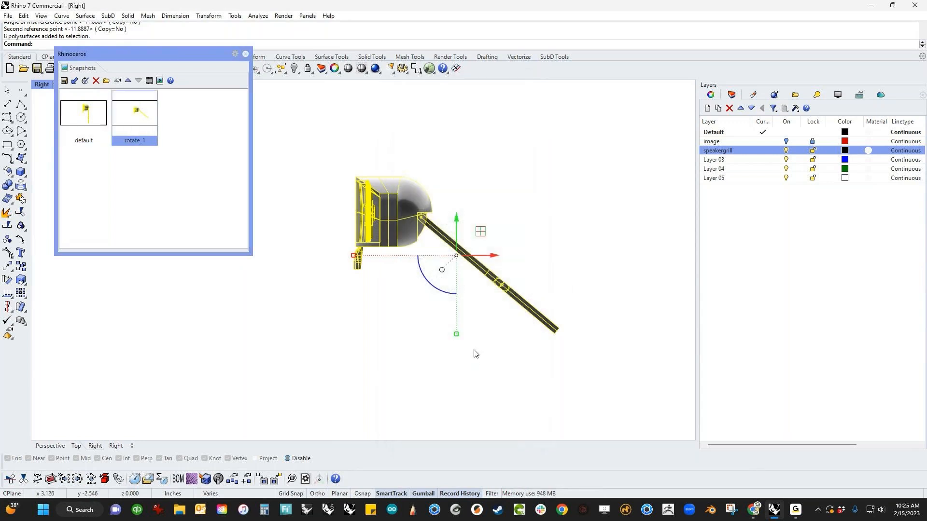
# Step: Rotate the lower stand arm about 81° around the middle hinge hole so it folds back under the camera body
pyautogui.moveTo(476, 233); pyautogui.dragTo(614, 392)
pyautogui.scroll(5, 525, 299)
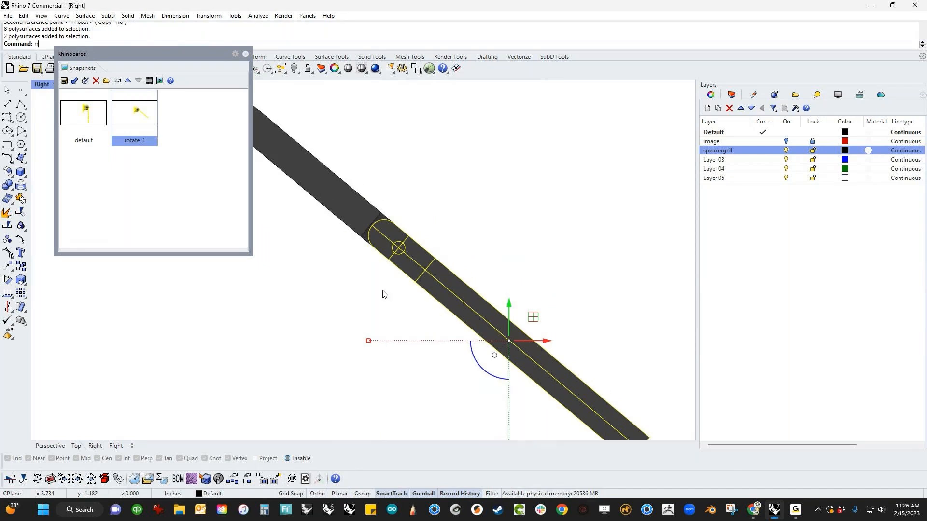
pyautogui.write('rr')
pyautogui.press('Return')
pyautogui.scroll(4, 395, 251)
pyautogui.press('F3')
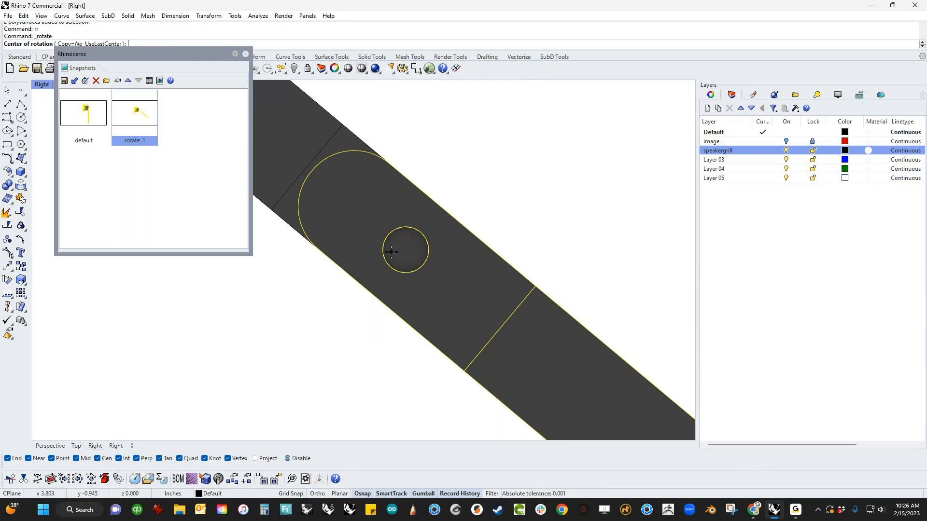
pyautogui.click(392, 251)
pyautogui.scroll(-5, 393, 252)
pyautogui.press('F3')
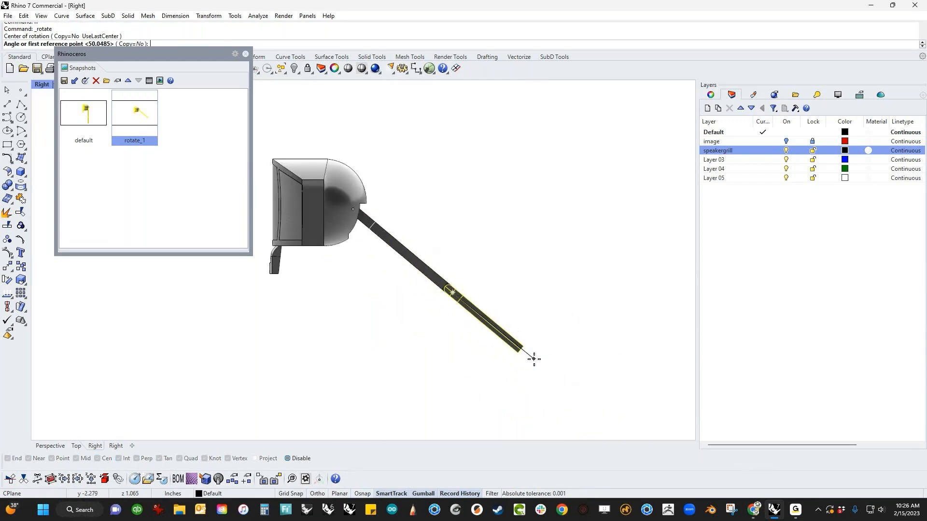
pyautogui.click(534, 360)
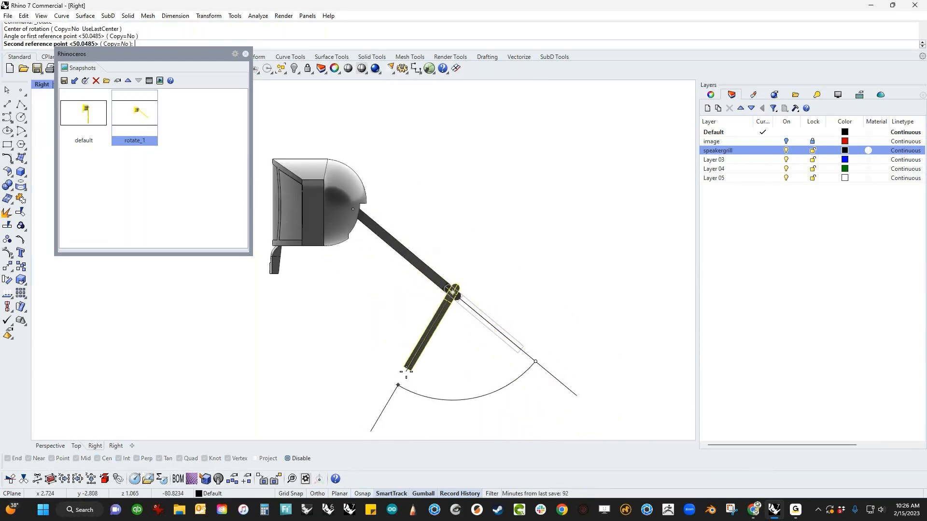
pyautogui.click(406, 372)
pyautogui.click(338, 344)
# Step: Save the whole webcam with its folded lower arm as a snapshot named rotate_2
pyautogui.scroll(-4, 356, 305)
pyautogui.moveTo(358, 305); pyautogui.dragTo(443, 297, button='right')
pyautogui.moveTo(349, 165); pyautogui.dragTo(574, 377)
pyautogui.click(64, 80)
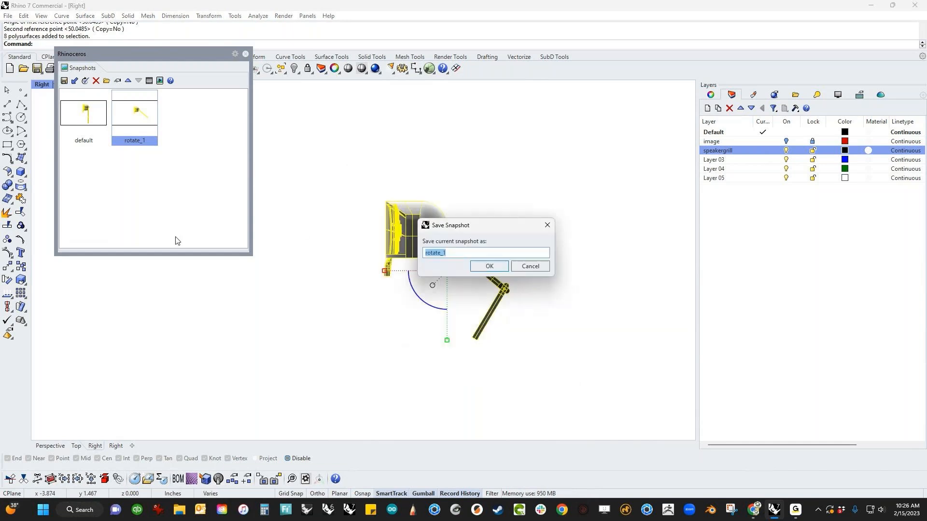
pyautogui.write('rot')
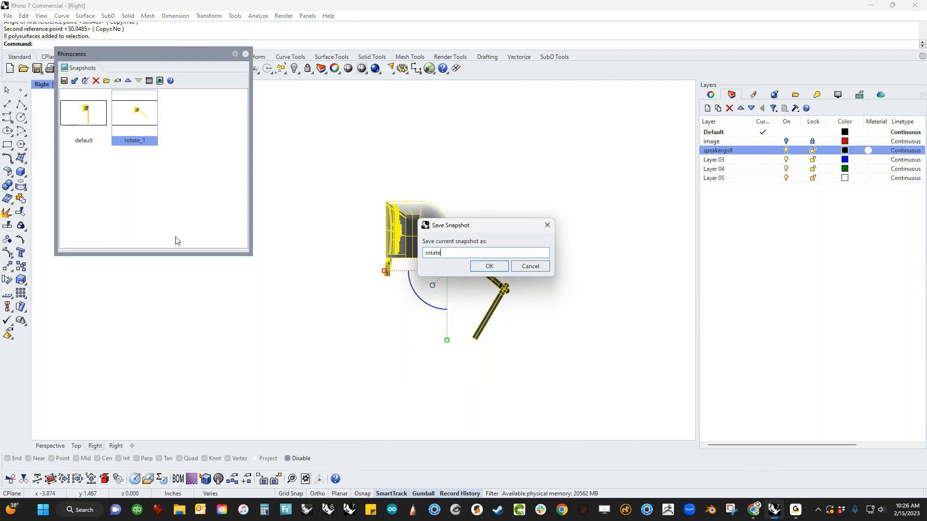
pyautogui.press('BackSpace')
pyautogui.press('Return')
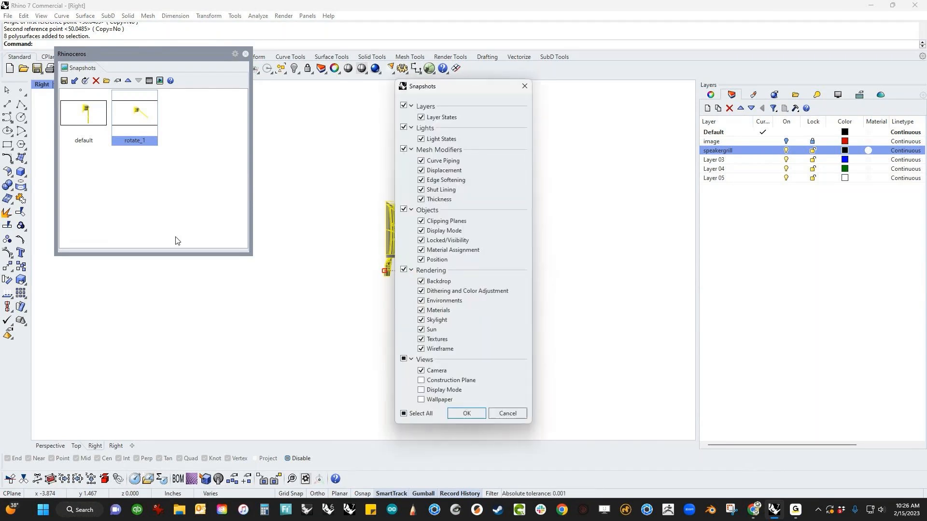
pyautogui.click(467, 413)
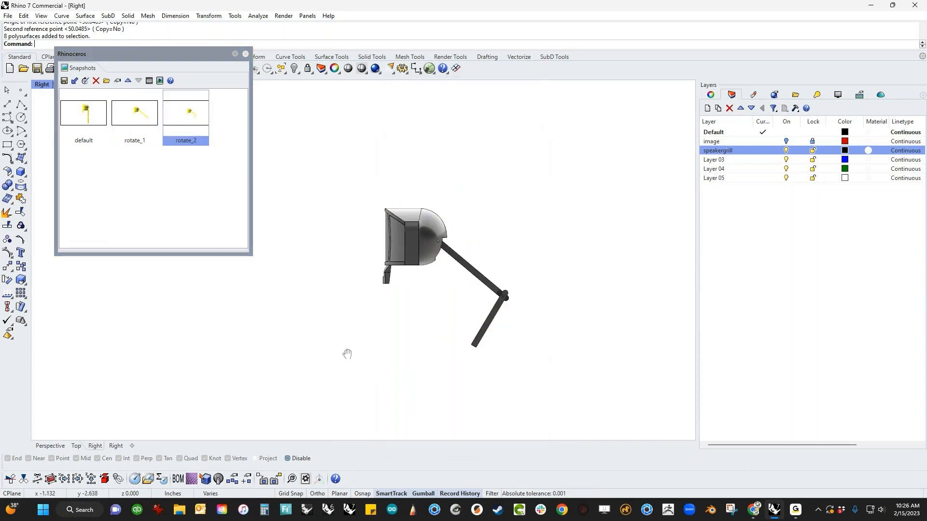
# Step: Restore the default, rotate_1 and rotate_2 snapshots in turn to preview the stand's movement
pyautogui.hotkey('ctrl', 'F4')
pyautogui.moveTo(381, 375); pyautogui.dragTo(382, 307, button='right')
pyautogui.scroll(3, 362, 315)
pyautogui.doubleClick(86, 115)
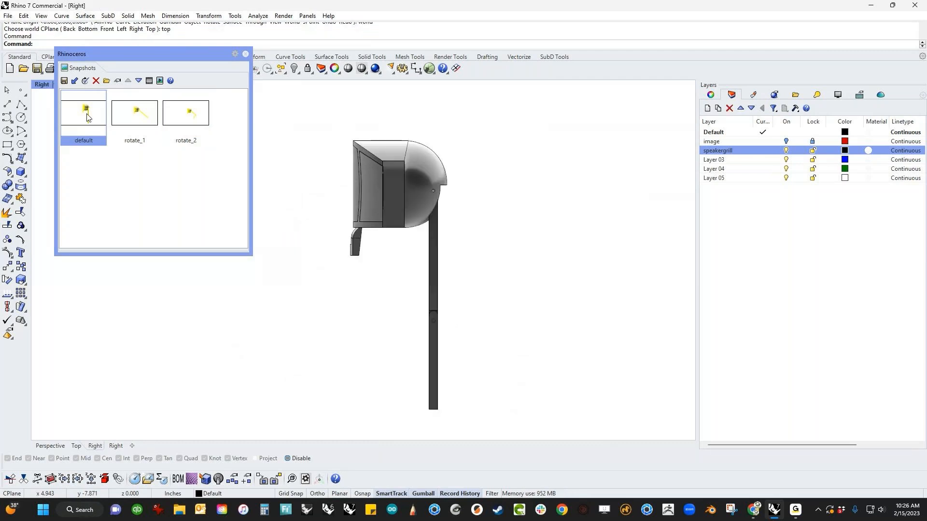
pyautogui.click(131, 123)
pyautogui.doubleClick(131, 122)
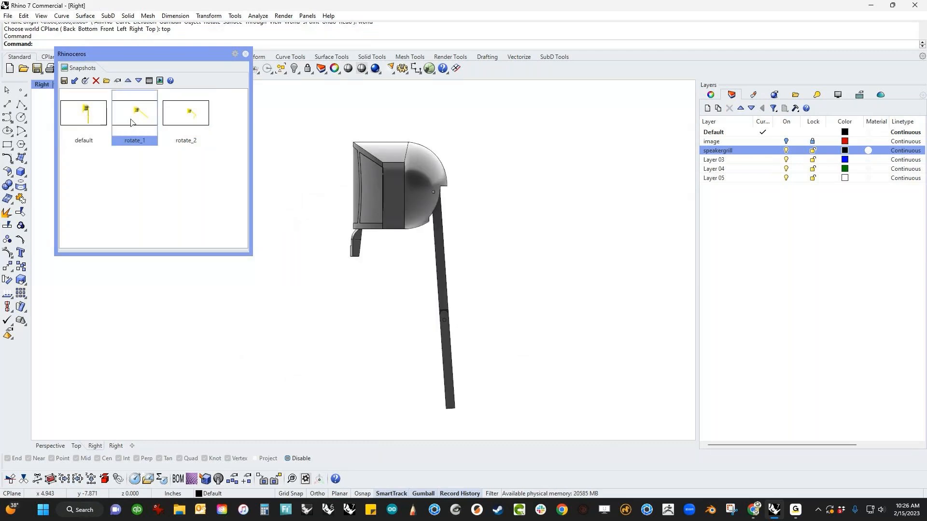
pyautogui.doubleClick(189, 123)
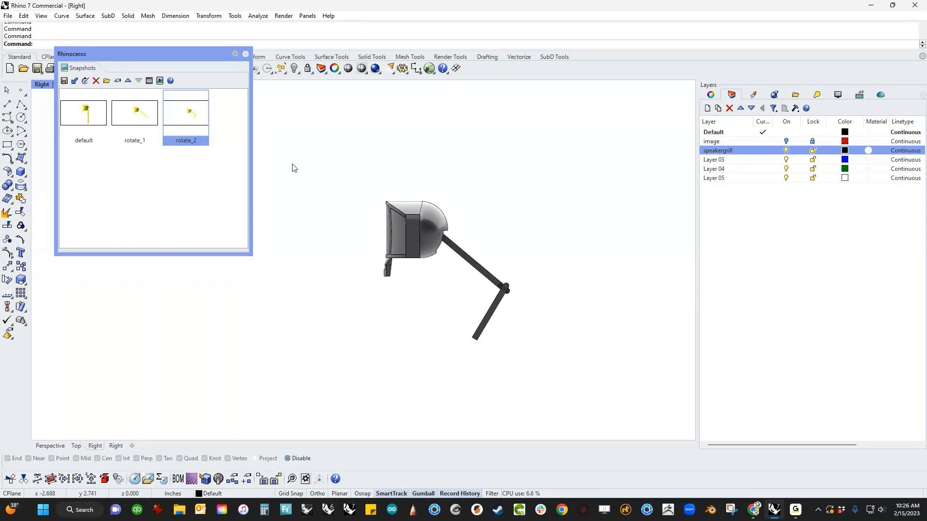
# Step: Switch to the Perspective view and inspect the webcam in its folded pose
pyautogui.scroll(3, 515, 313)
pyautogui.scroll(-5, 438, 263)
pyautogui.moveTo(439, 263); pyautogui.dragTo(435, 280, button='right')
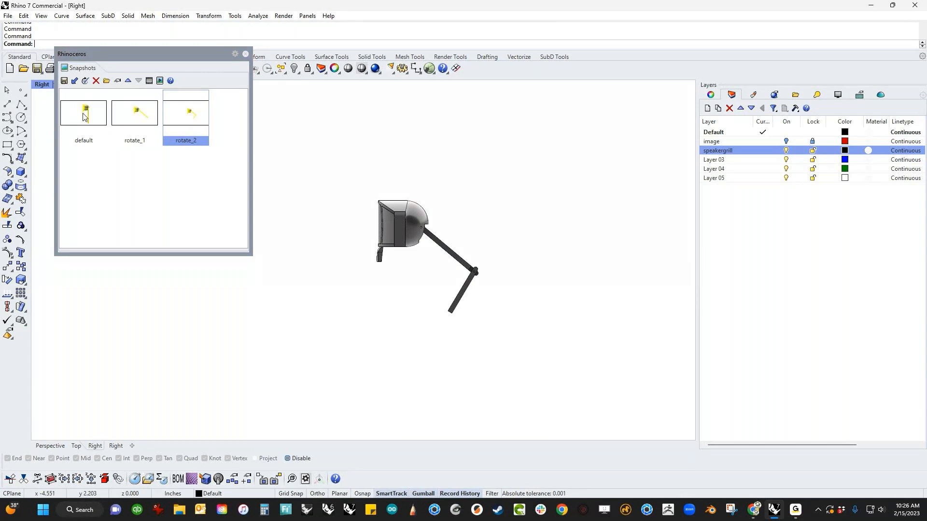
pyautogui.write('p')
pyautogui.press('Return')
pyautogui.moveTo(411, 306); pyautogui.dragTo(364, 266, button='right')
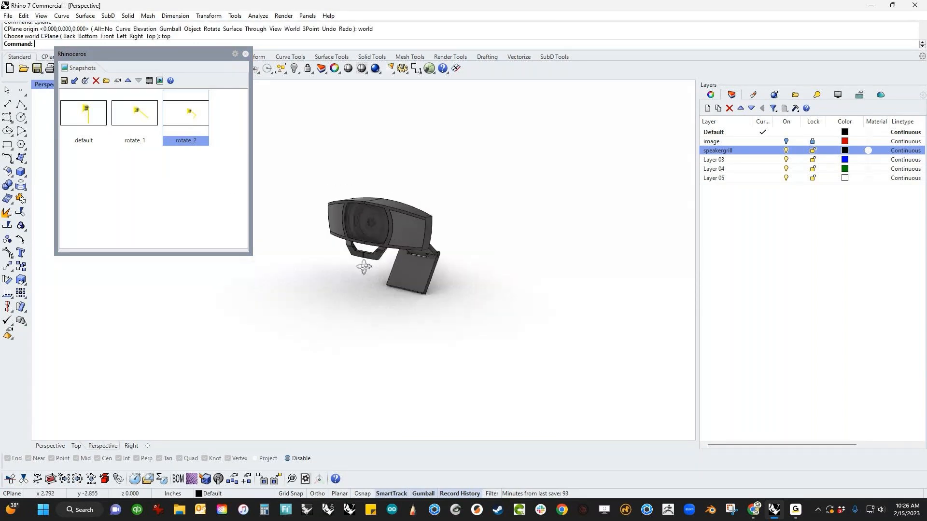
# Step: Restore the default, rotate_1 and rotate_2 snapshots in turn, inspecting the stand from several angles, and close the snapshots window
pyautogui.scroll(5, 364, 267)
pyautogui.moveTo(460, 281); pyautogui.dragTo(424, 283, button='right')
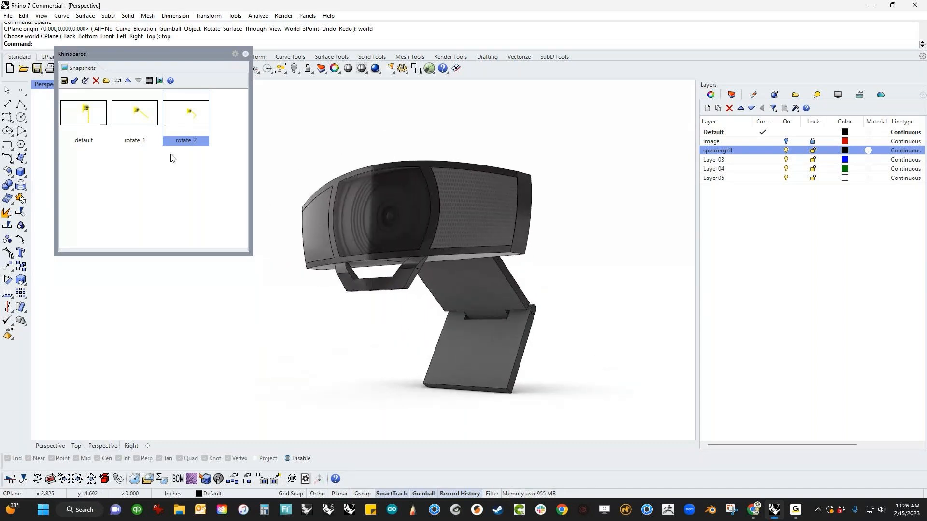
pyautogui.click(89, 120)
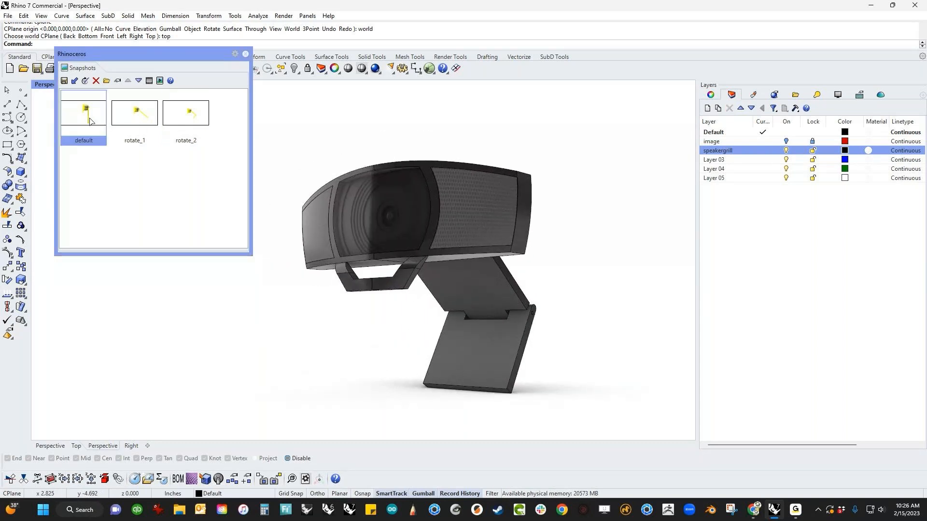
pyautogui.doubleClick(89, 121)
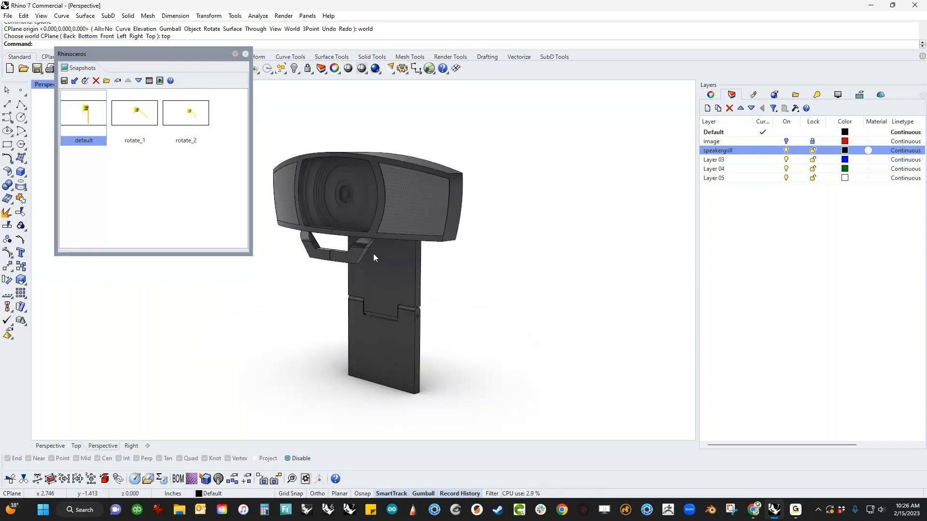
pyautogui.doubleClick(143, 117)
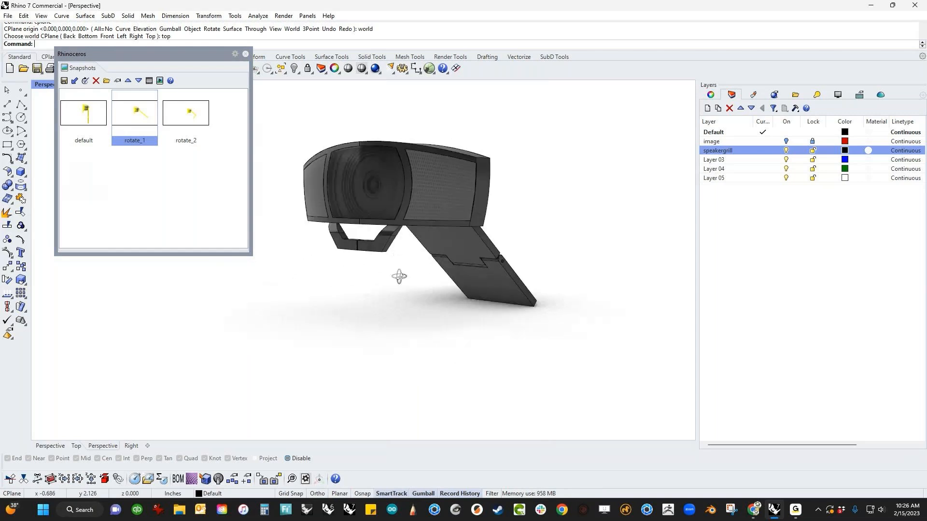
pyautogui.click(189, 110)
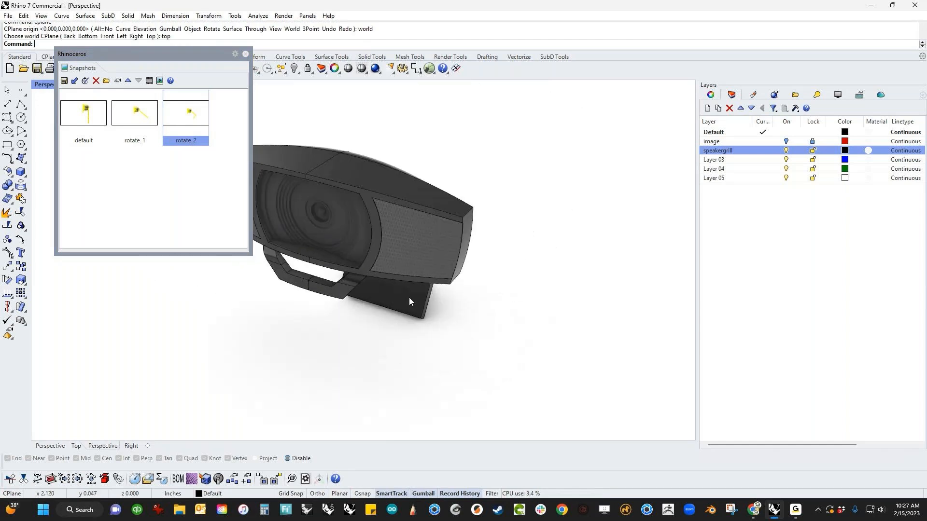
pyautogui.moveTo(438, 298)
pyautogui.keyDown('shift'); pyautogui.mouseDown(button='right')
pyautogui.moveTo(440, 289)
pyautogui.moveTo(446, 305)
pyautogui.mouseUp(button='right'); pyautogui.keyUp('shift')
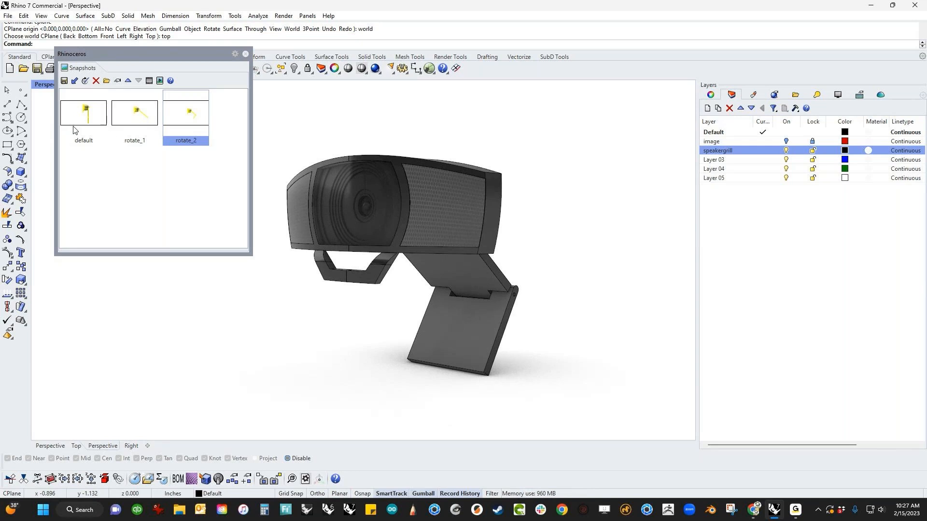
pyautogui.click(245, 54)
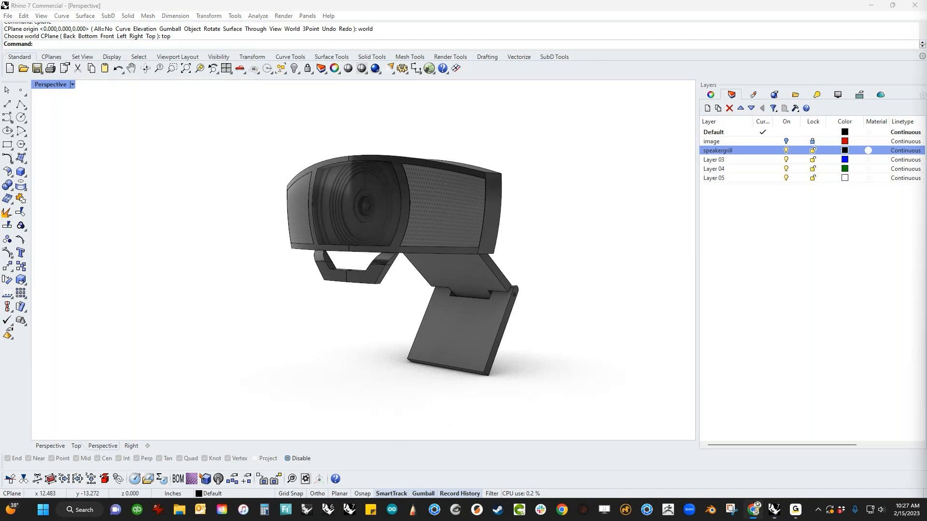
# Step: Set the Perspective viewport's display mode to Raytraced with the folded webcam in view
pyautogui.moveTo(372, 319); pyautogui.dragTo(323, 310, button='right')
pyautogui.click(48, 86)
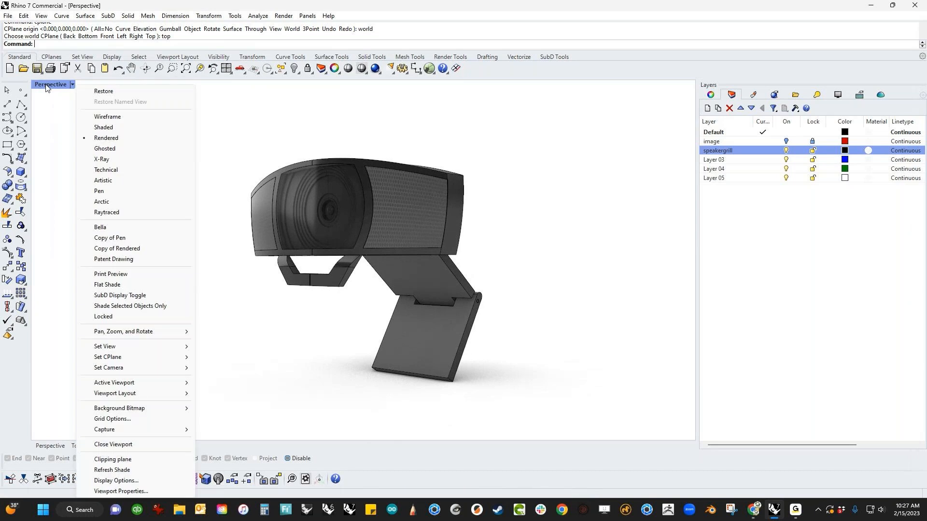
pyautogui.click(124, 213)
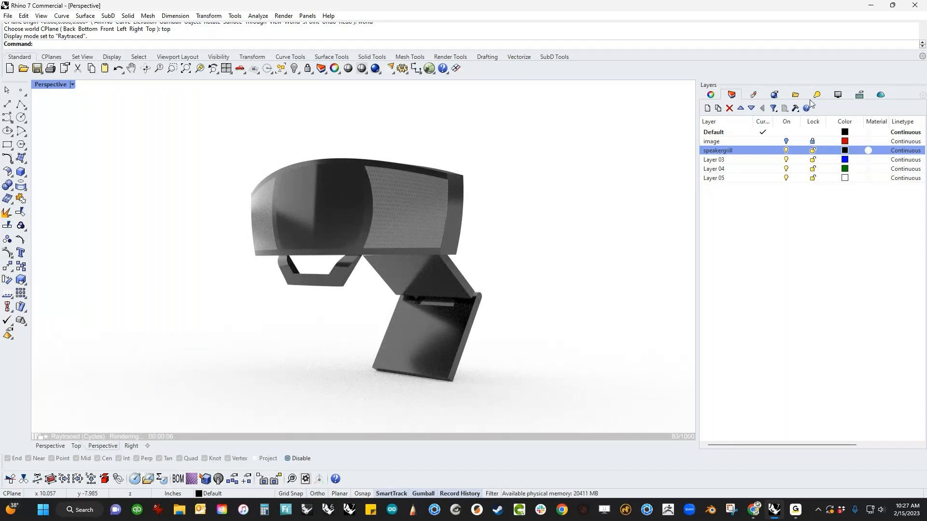
# Step: Select the front lens cover through its Plastic material and raise that material's transparency to about 92%
pyautogui.click(756, 96)
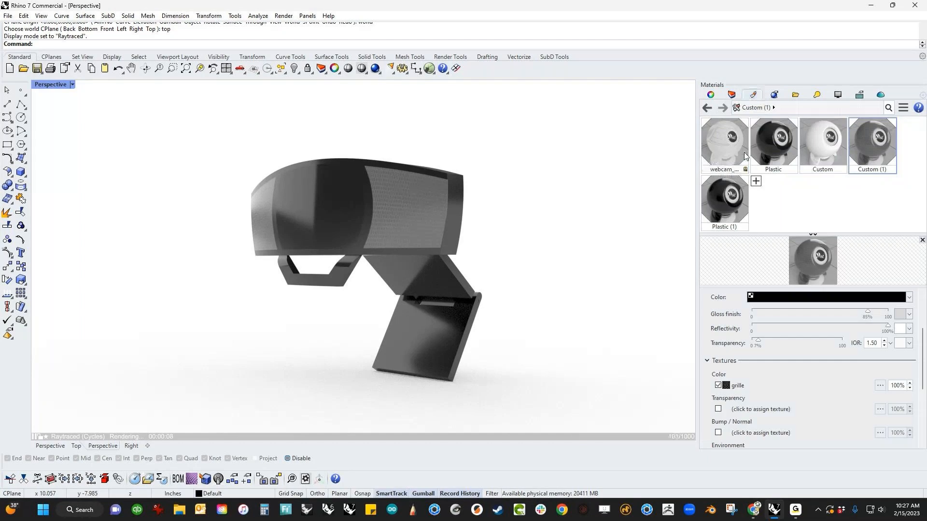
pyautogui.click(772, 155)
pyautogui.rightClick(772, 155)
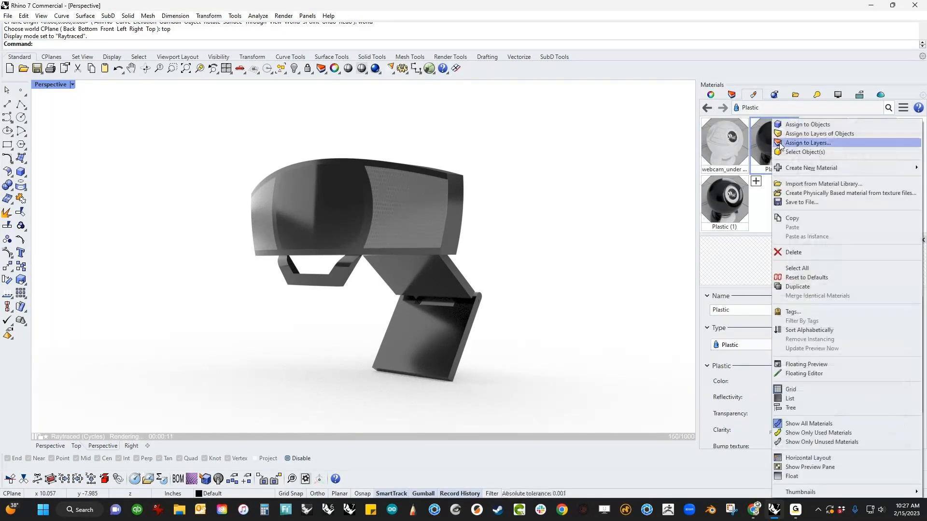
pyautogui.click(797, 143)
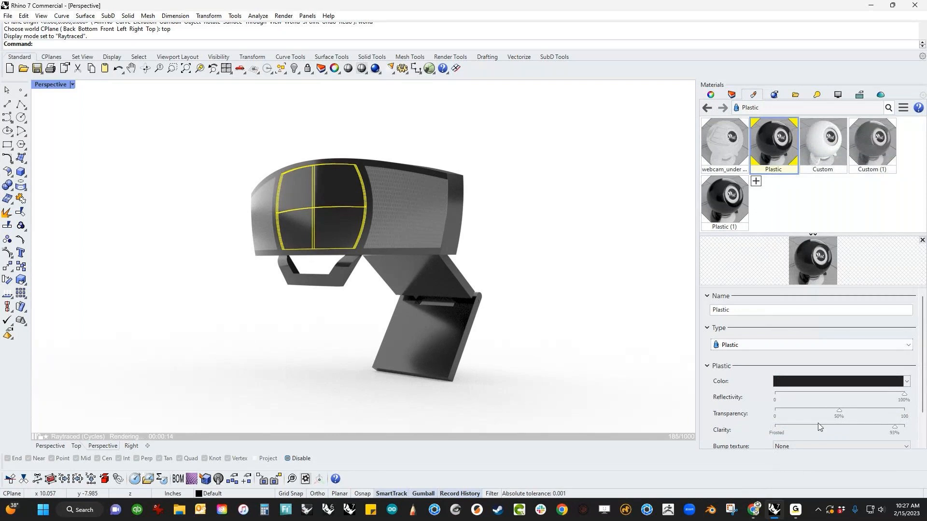
pyautogui.moveTo(843, 419); pyautogui.dragTo(898, 418)
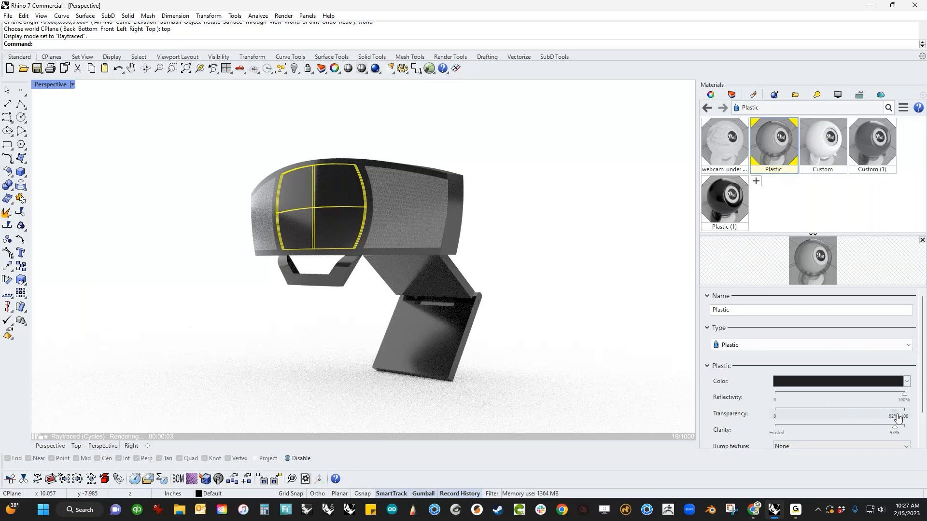
# Step: Set the Plastic material's color to a near-white with value 95, clarity to 100% and transparency to about 98%
pyautogui.click(849, 381)
pyautogui.moveTo(583, 227); pyautogui.dragTo(725, 226)
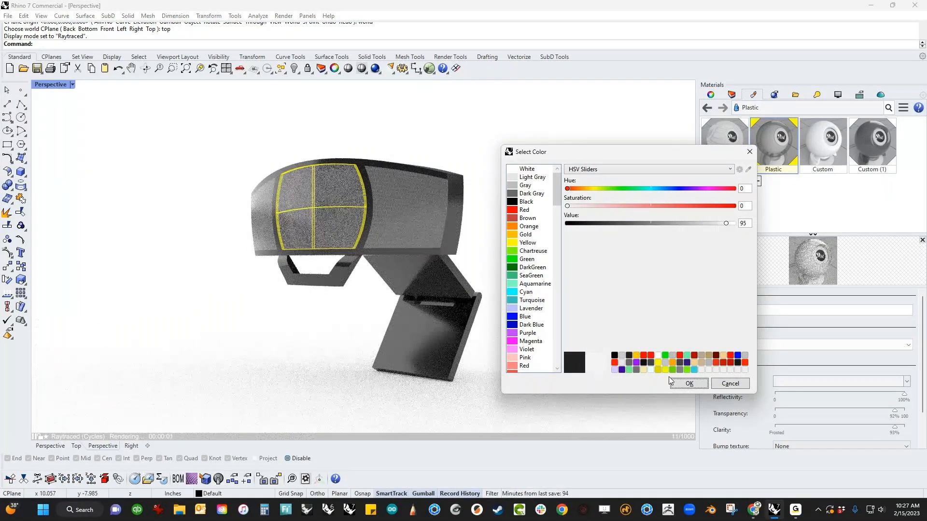
pyautogui.click(688, 383)
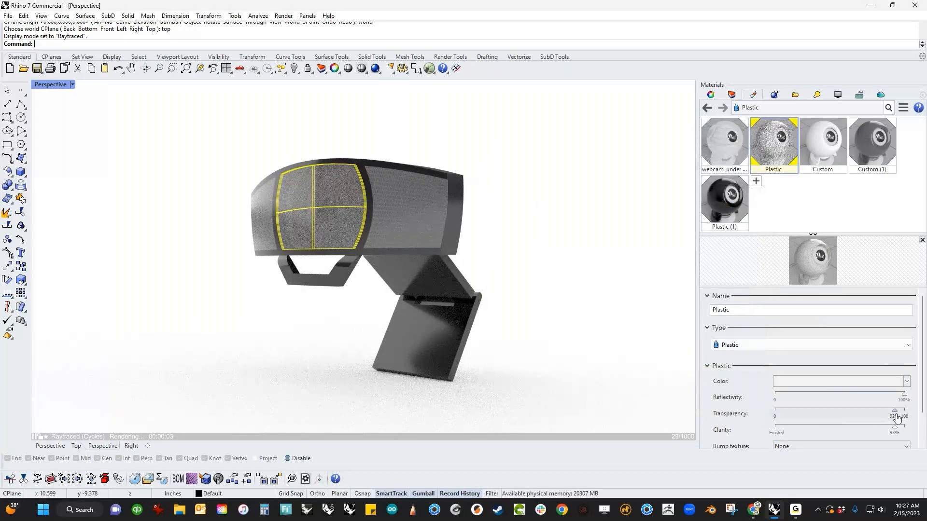
pyautogui.moveTo(894, 427)
pyautogui.mouseDown()
pyautogui.moveTo(904, 427)
pyautogui.moveTo(900, 415)
pyautogui.mouseUp()
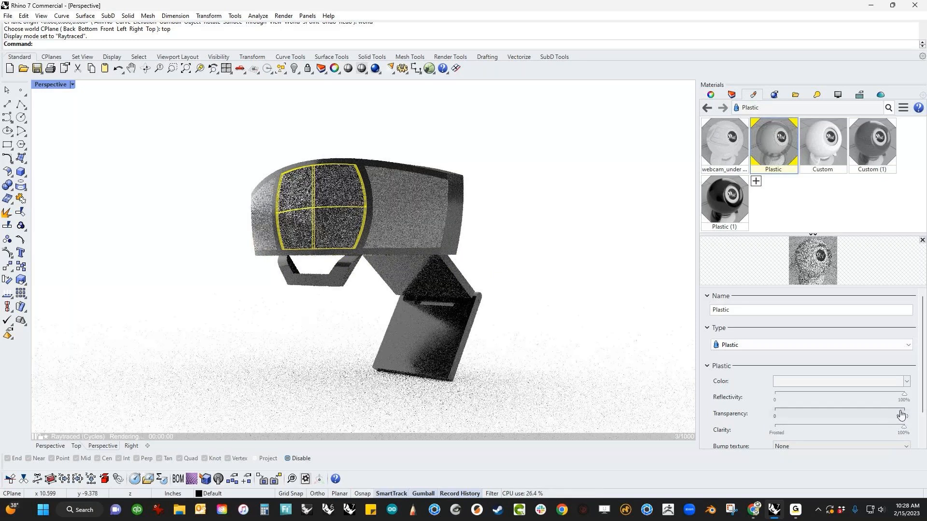
pyautogui.click(579, 304)
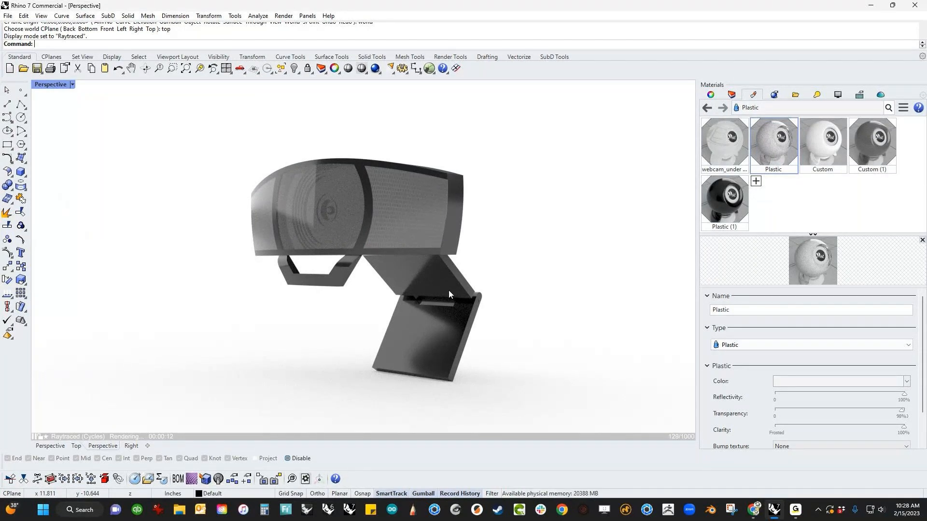
# Step: Check the model for open polysurfaces and single surfaces with SelOpenPolysrf and SelSrf
pyautogui.moveTo(320, 304); pyautogui.dragTo(447, 306, button='right')
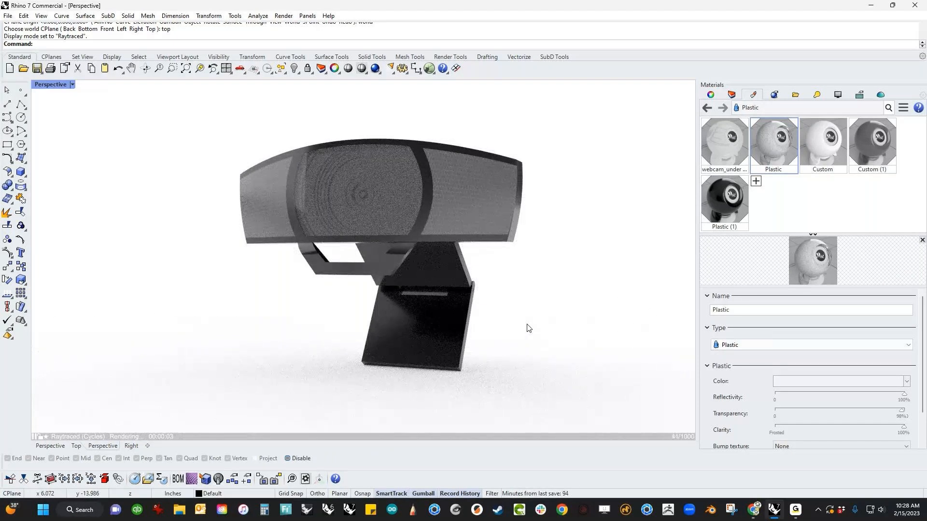
pyautogui.write('SelOpenPolysrf')
pyautogui.press('Return')
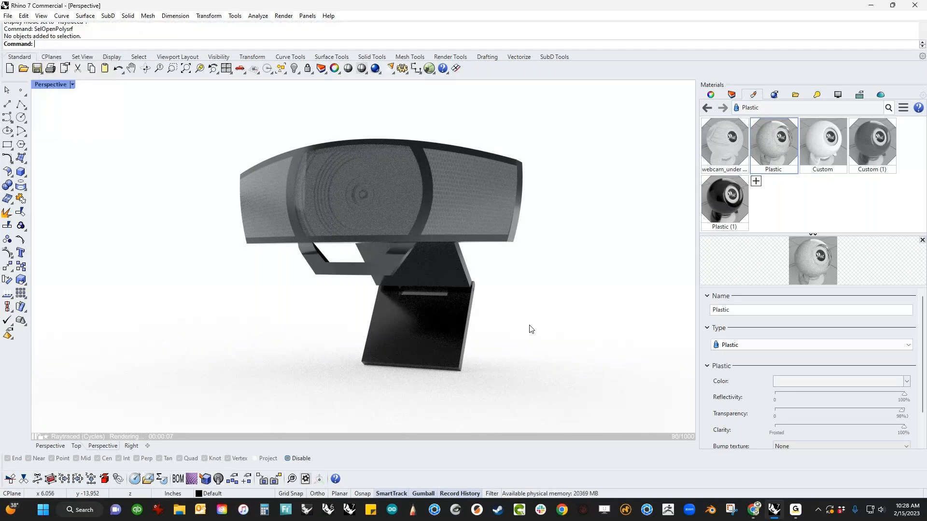
pyautogui.write('SelSr')
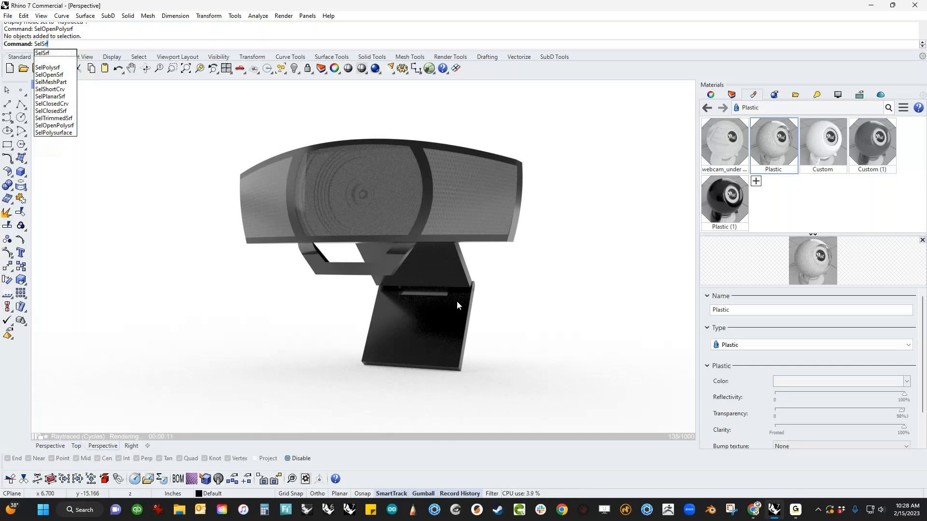
pyautogui.write('f')
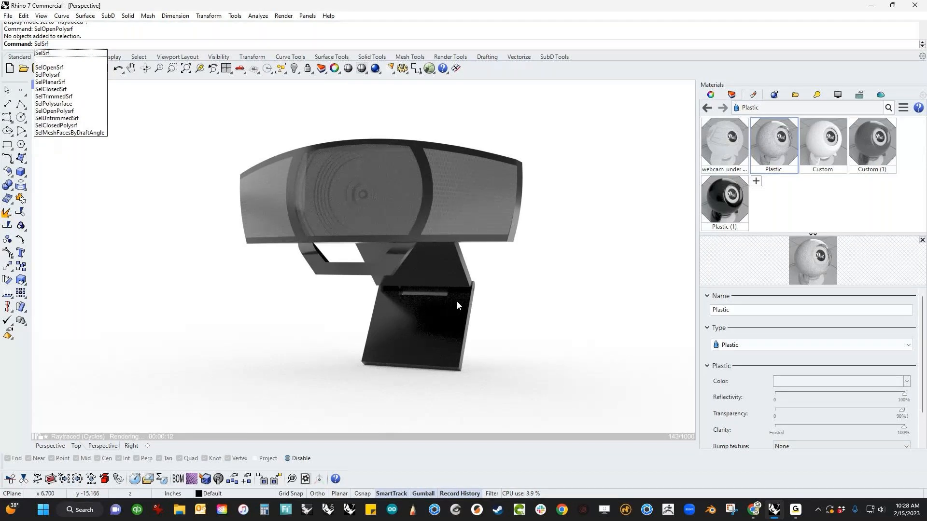
pyautogui.press('Return')
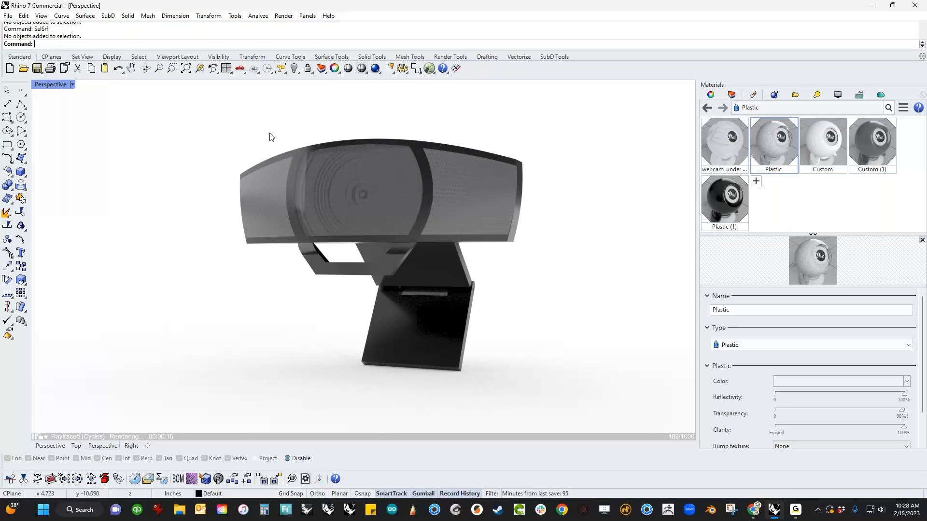
# Step: Select the whole webcam and read through its object descriptions with the What command, checking that every part is a valid closed solid
pyautogui.moveTo(269, 137); pyautogui.dragTo(531, 398)
pyautogui.write('What')
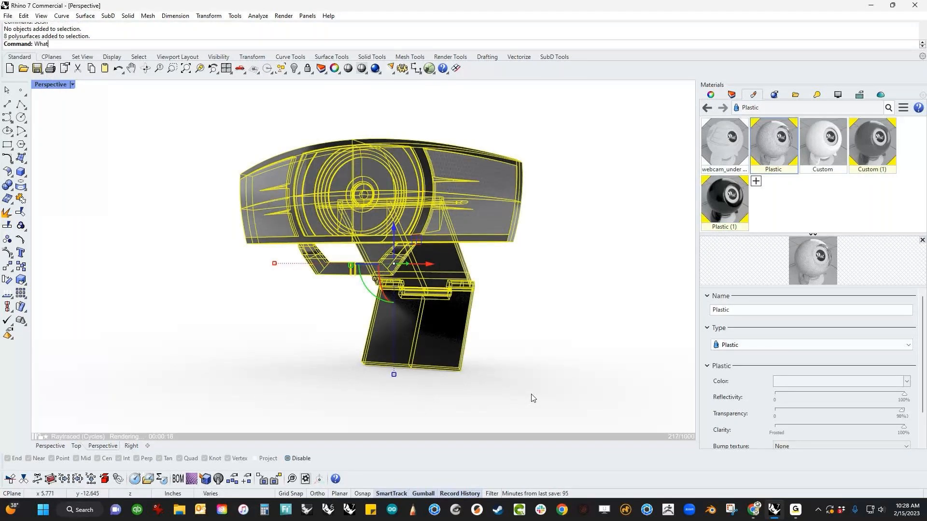
pyautogui.press('Return')
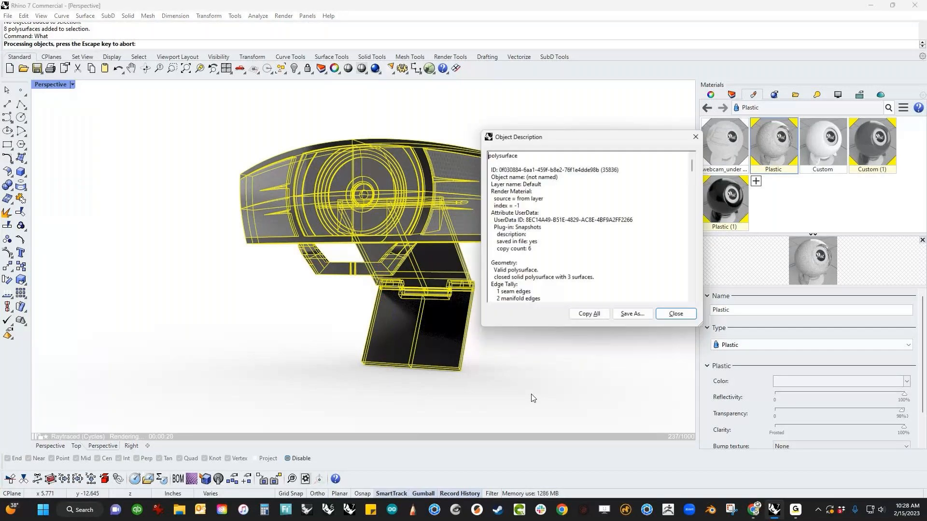
pyautogui.scroll(-6, 546, 267)
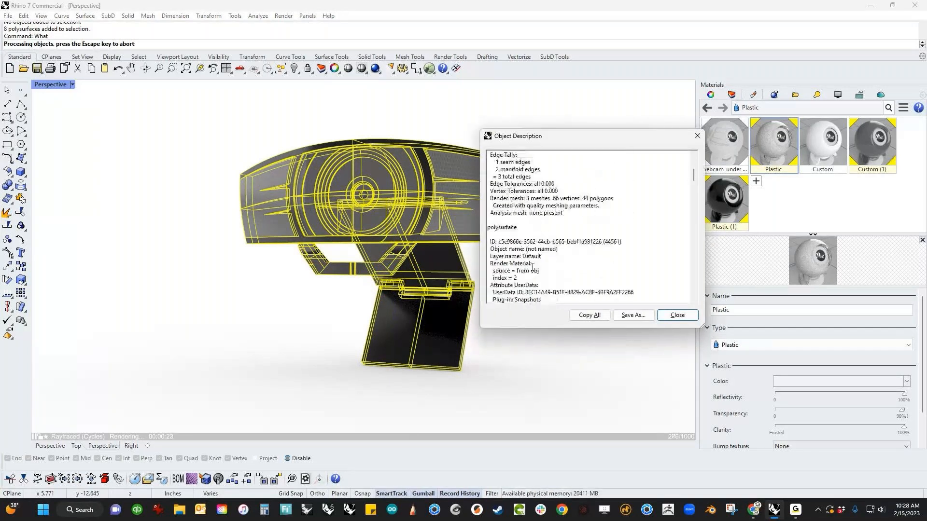
pyautogui.scroll(-1, 546, 272)
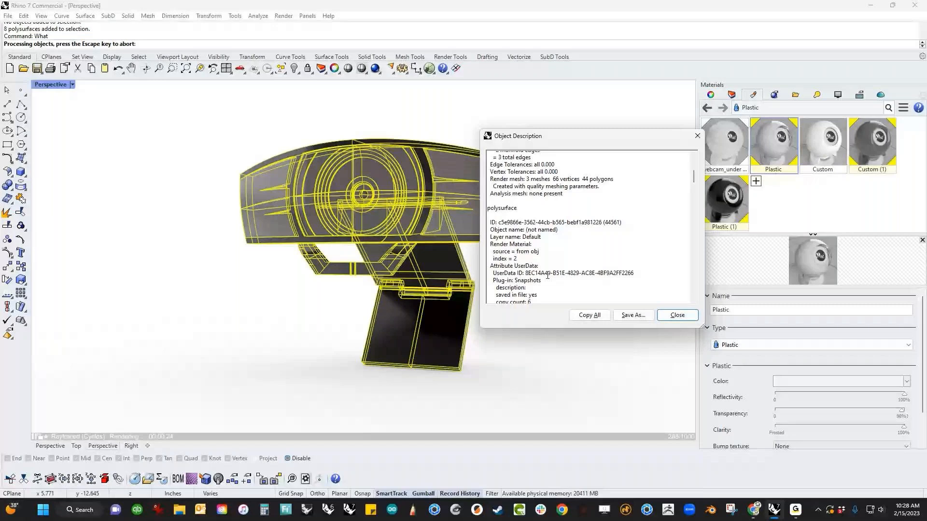
pyautogui.scroll(-2, 541, 275)
pyautogui.scroll(-3, 537, 275)
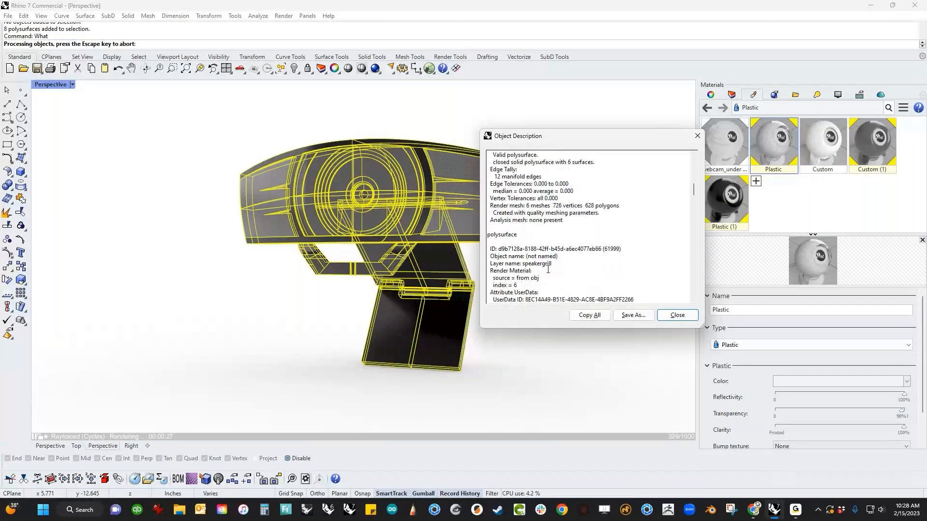
pyautogui.scroll(-8, 542, 269)
pyautogui.scroll(-2, 543, 269)
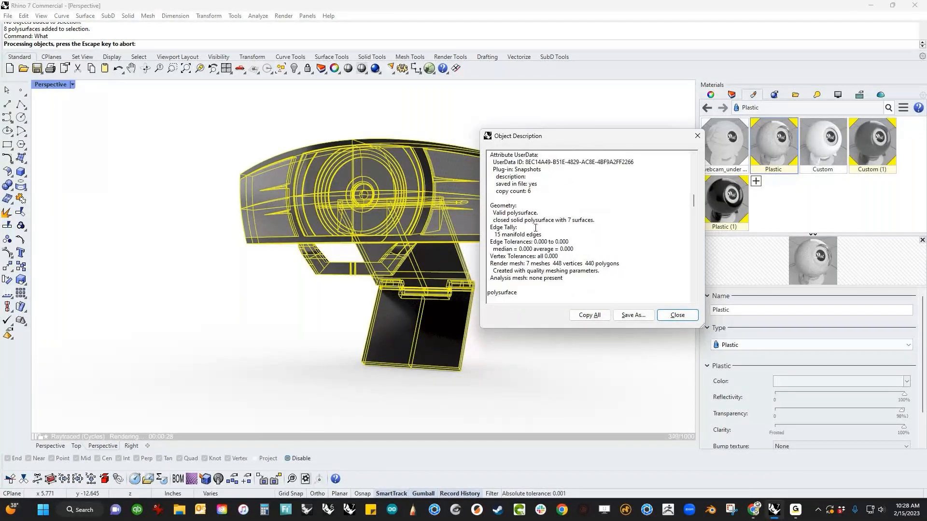
pyautogui.scroll(-4, 531, 261)
pyautogui.scroll(-10, 528, 259)
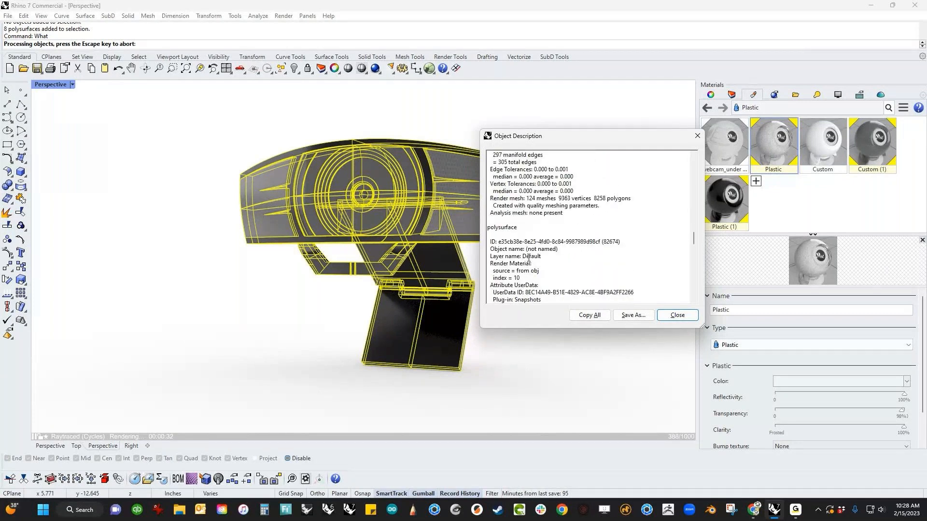
pyautogui.scroll(-1, 529, 258)
pyautogui.click(697, 136)
pyautogui.click(570, 251)
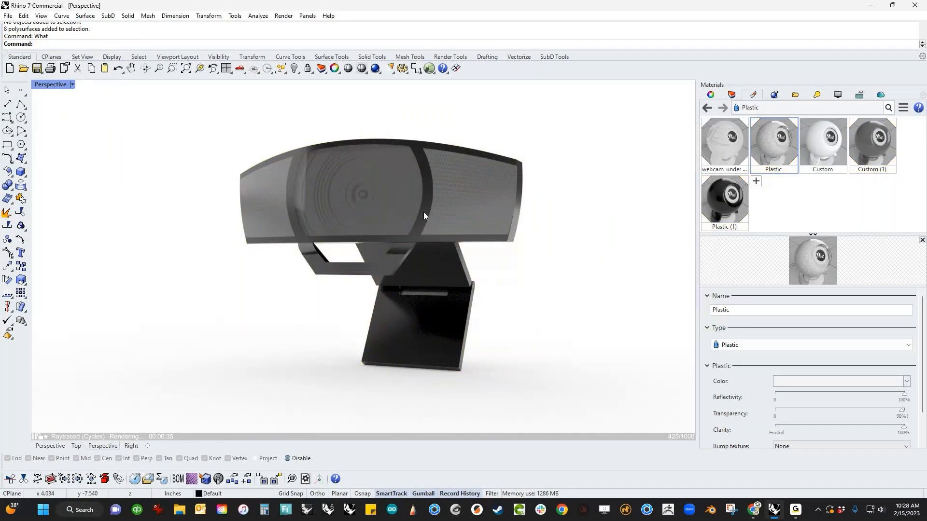
# Step: Select the upper stand arm and the camera body in turn to inspect each part, and clear the selection
pyautogui.click(435, 274)
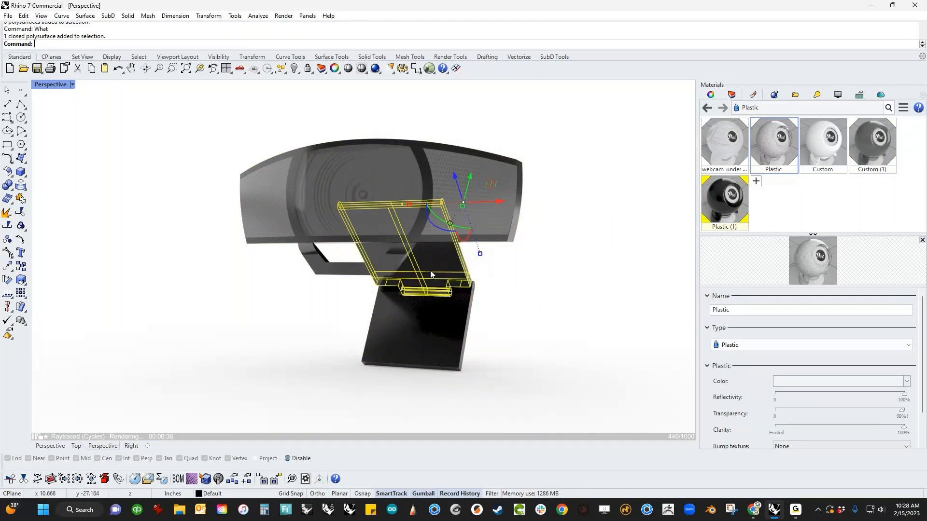
pyautogui.click(363, 268)
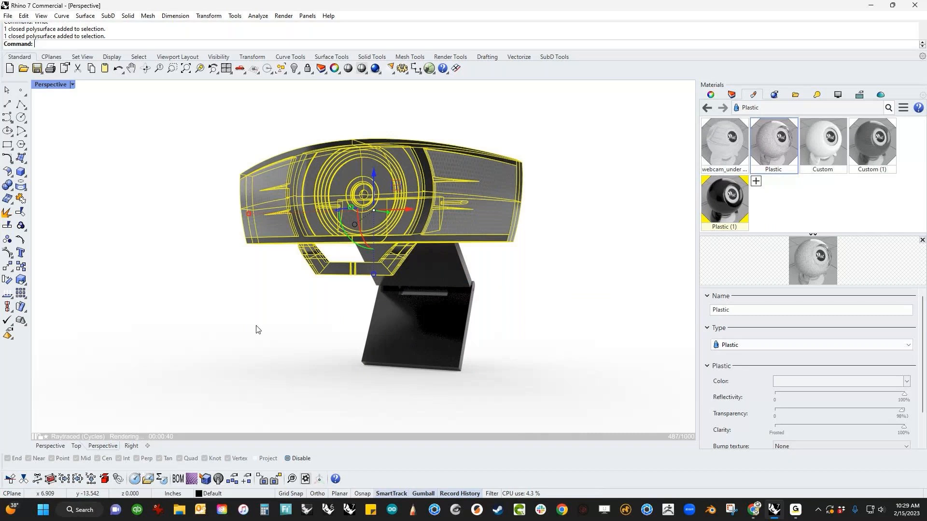
pyautogui.click(281, 324)
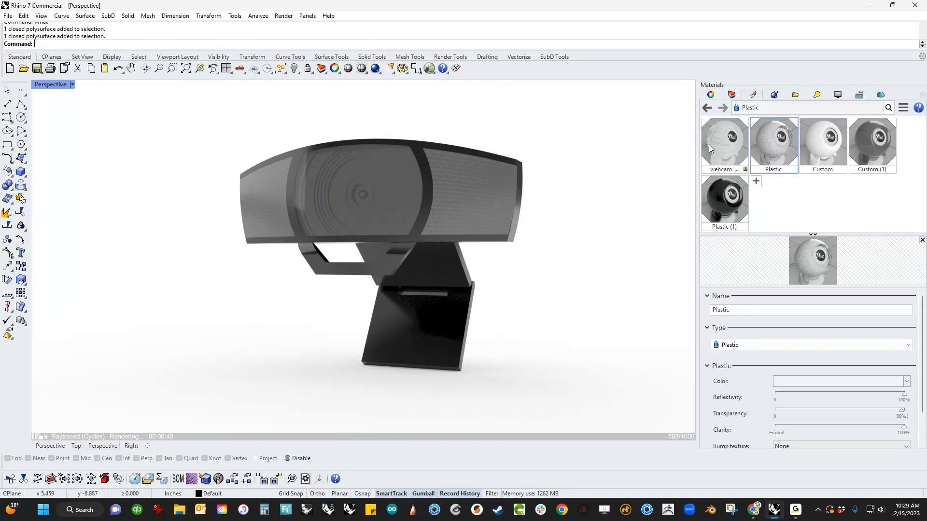
# Step: Switch the Perspective view to Shaded display and turn on edge softening with a value of 0.05 for all webcam parts
pyautogui.click(711, 94)
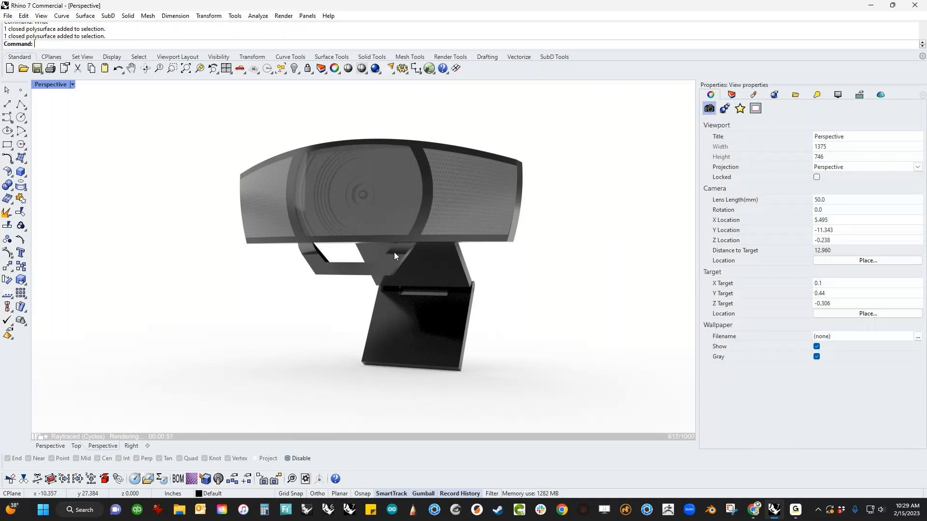
pyautogui.click(58, 85)
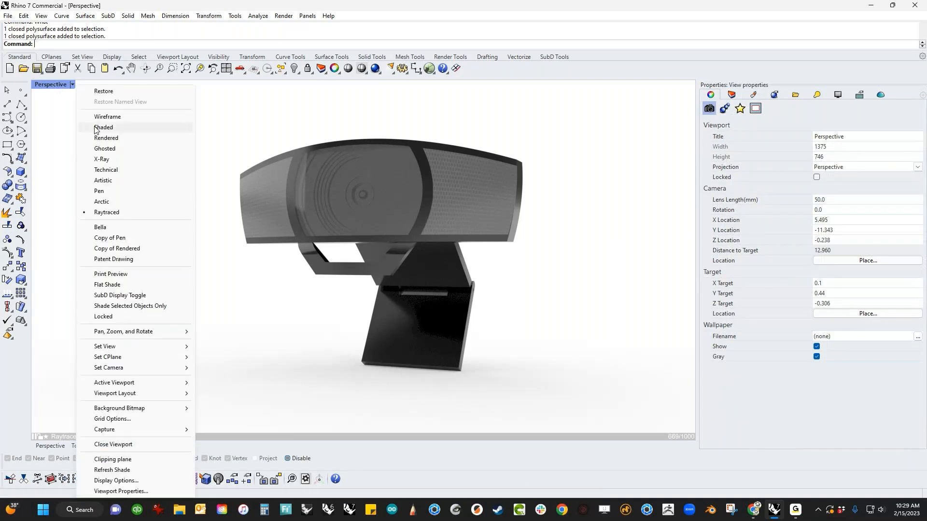
pyautogui.click(109, 129)
pyautogui.moveTo(182, 110); pyautogui.dragTo(608, 418)
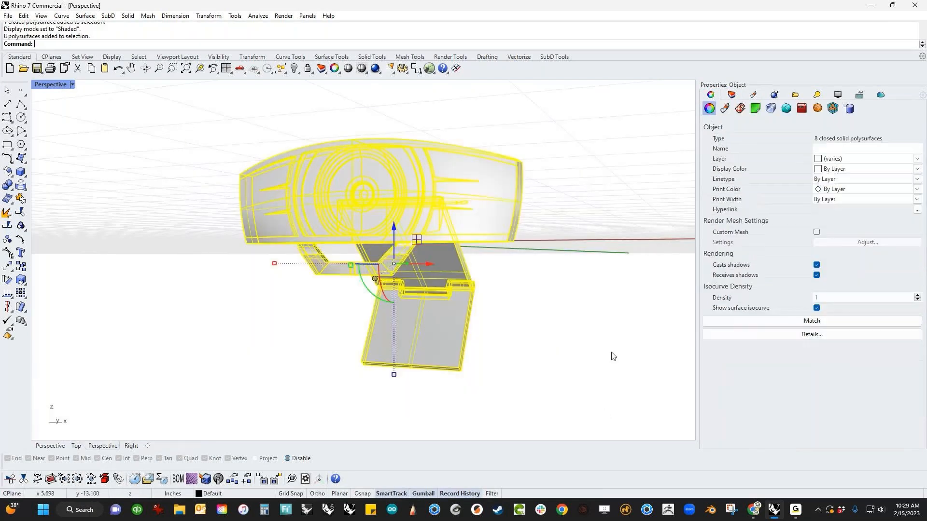
pyautogui.click(786, 109)
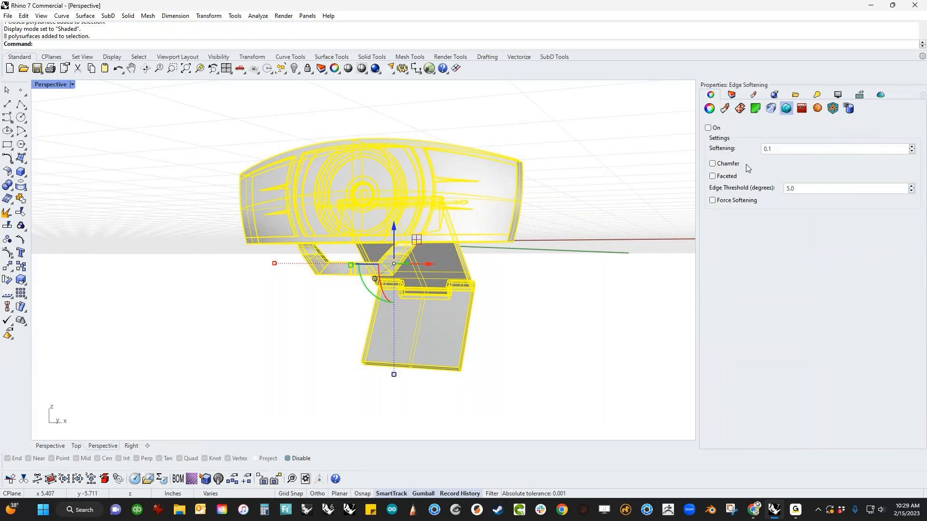
pyautogui.doubleClick(778, 152)
pyautogui.write('.05')
pyautogui.click(709, 128)
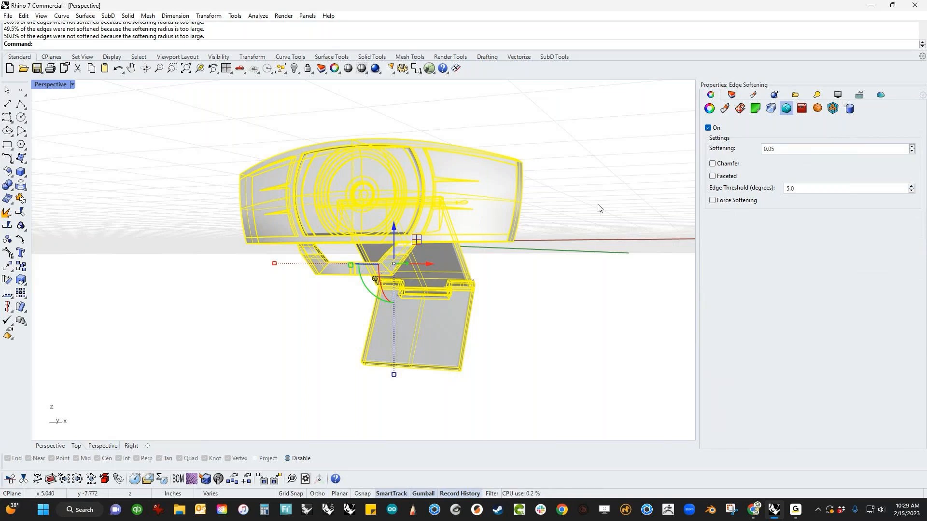
pyautogui.click(66, 121)
pyautogui.click(53, 83)
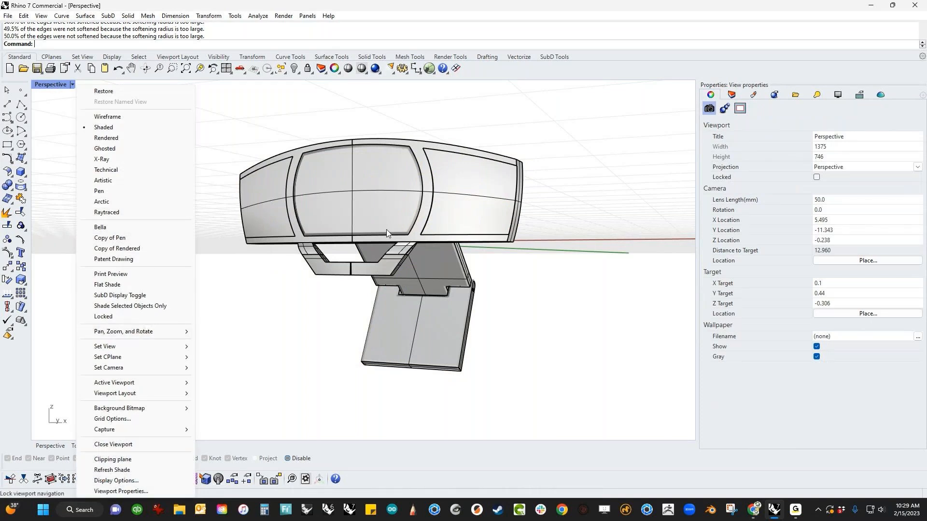
pyautogui.click(274, 165)
# Step: Set the edge softening of all webcam parts to 0.01
pyautogui.moveTo(222, 124); pyautogui.dragTo(607, 413)
pyautogui.click(784, 149)
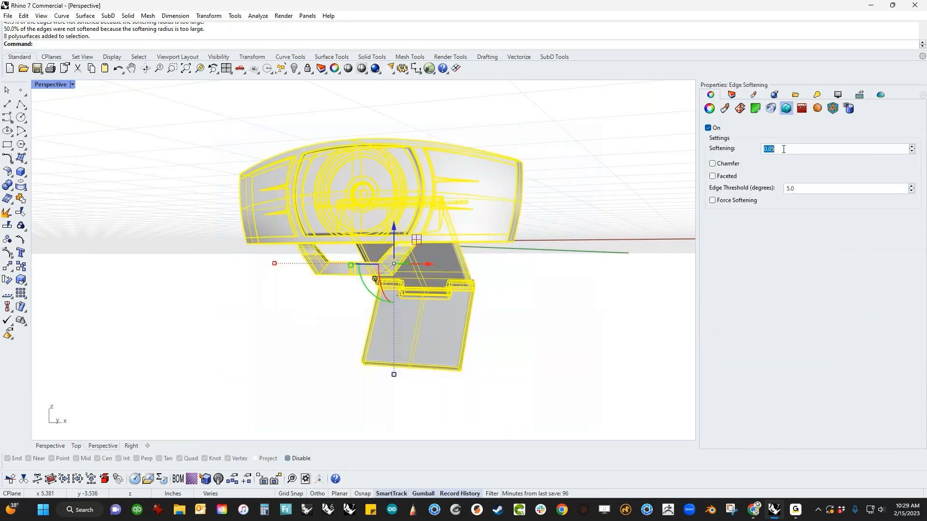
pyautogui.write('0.01')
pyautogui.press('Return')
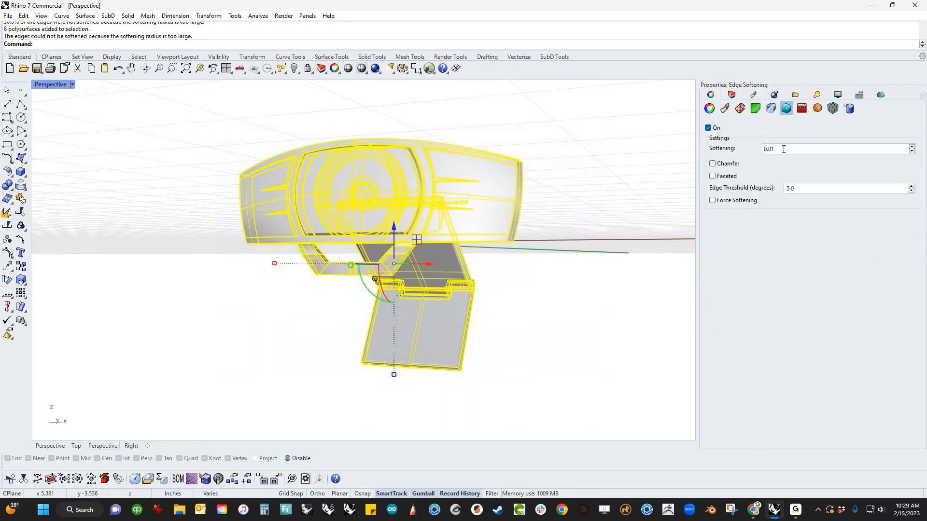
pyautogui.click(563, 335)
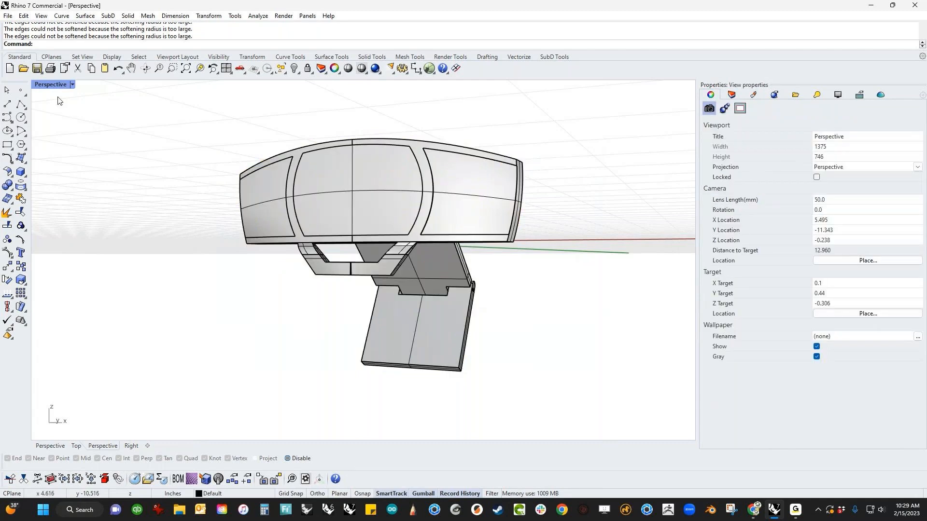
# Step: Switch the Perspective view to Raytraced display and set the edge softening of all webcam parts to 0.04
pyautogui.click(72, 85)
pyautogui.click(103, 212)
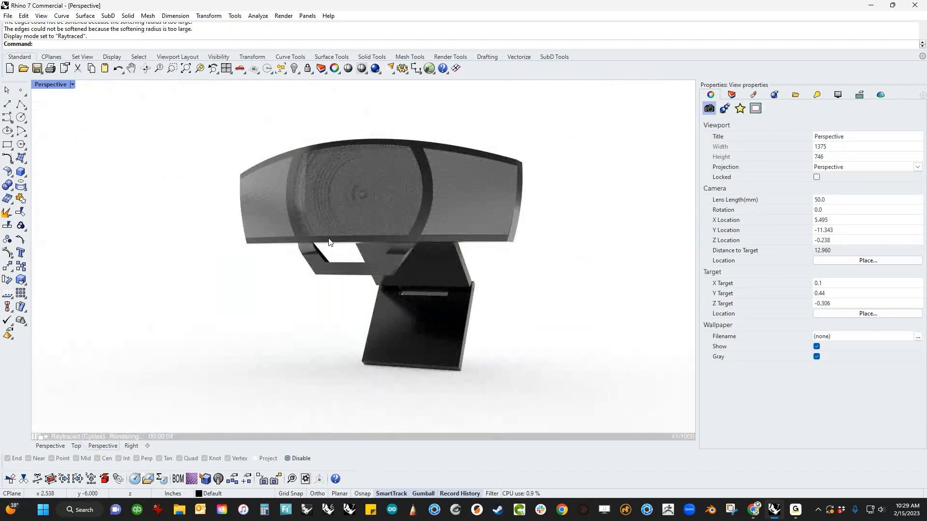
pyautogui.moveTo(212, 144); pyautogui.dragTo(678, 415)
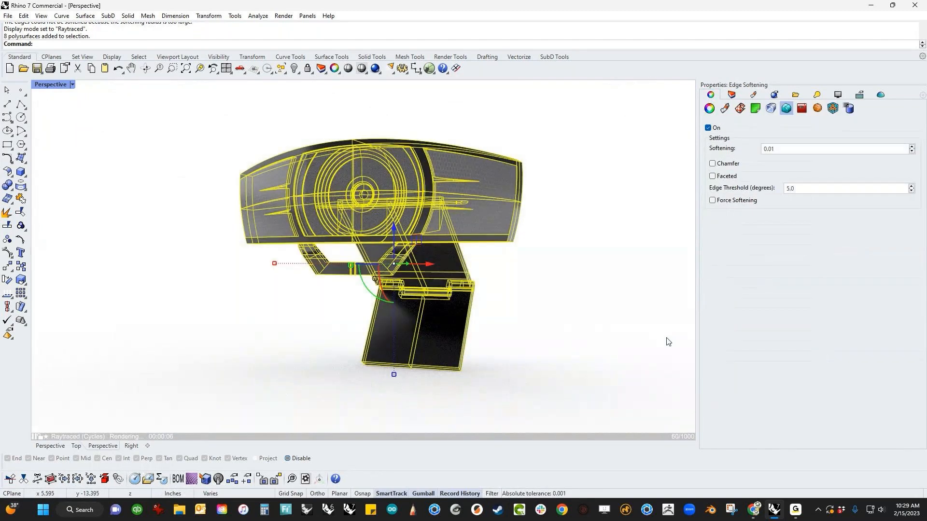
pyautogui.doubleClick(786, 150)
pyautogui.write('.04')
pyautogui.press('Return')
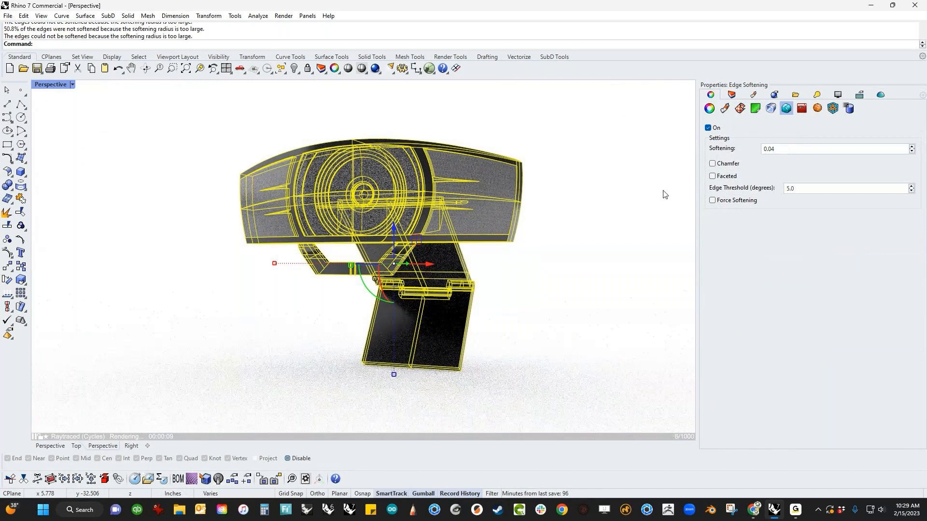
pyautogui.click(554, 289)
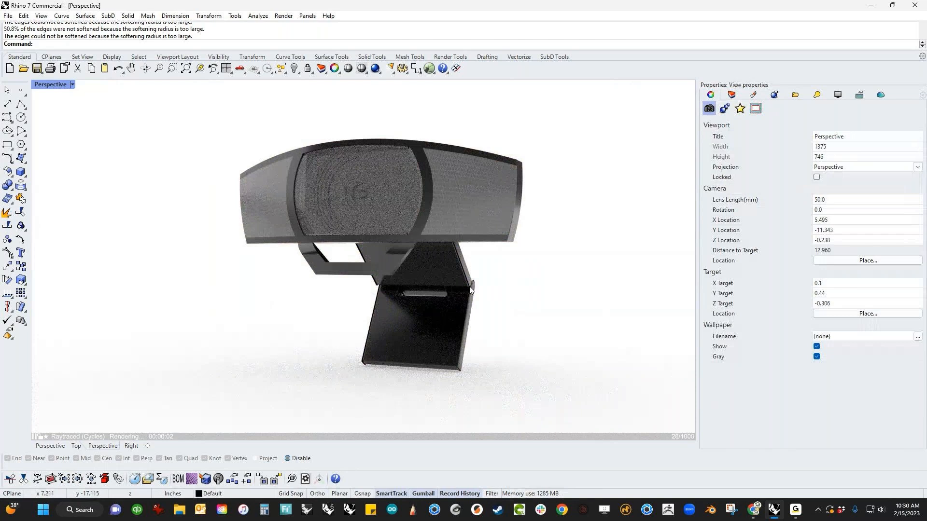
# Step: Examine the softened edges on the stand, hinge, lens cover and camera body up close from several angles in the raytraced view
pyautogui.scroll(7, 470, 286)
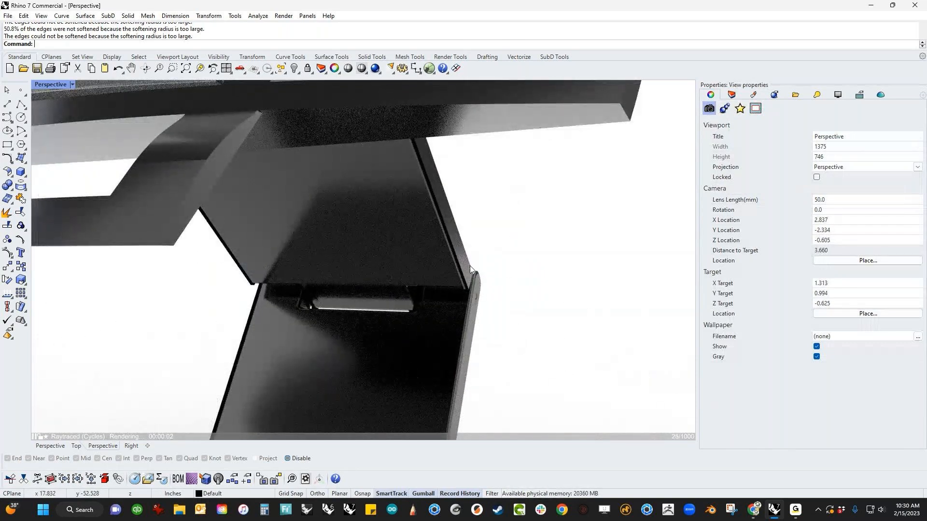
pyautogui.scroll(-3, 470, 265)
pyautogui.scroll(-3, 464, 259)
pyautogui.moveTo(459, 262); pyautogui.dragTo(448, 183, button='right')
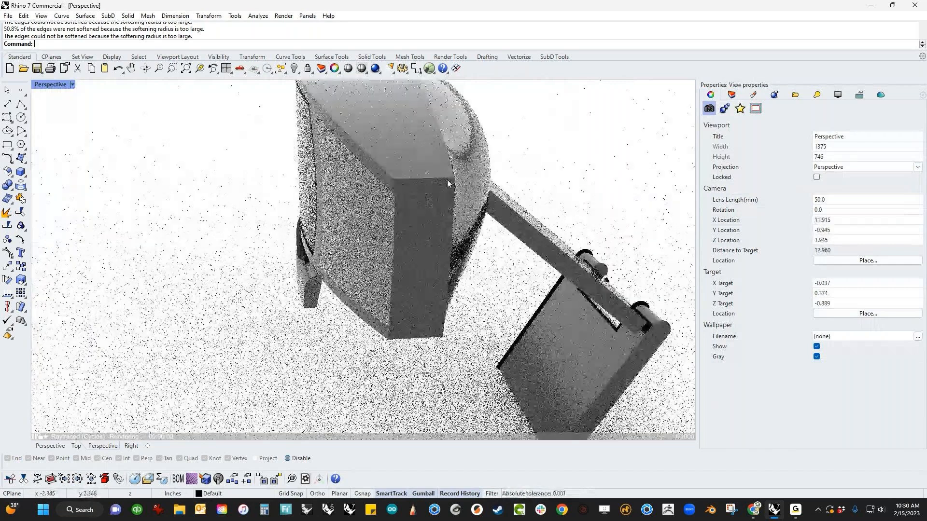
pyautogui.scroll(3, 507, 330)
pyautogui.scroll(4, 507, 330)
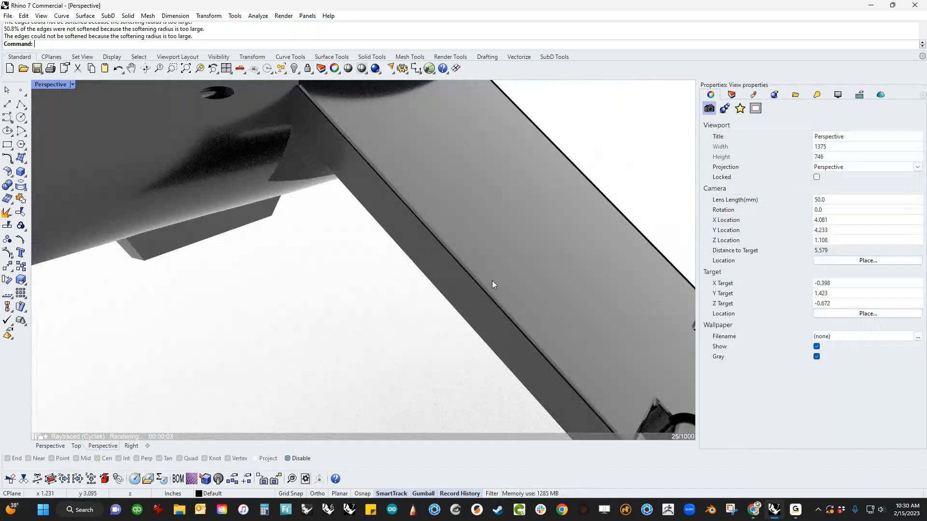
pyautogui.scroll(-4, 445, 310)
pyautogui.moveTo(446, 311); pyautogui.dragTo(567, 279, button='right')
pyautogui.scroll(-4, 540, 284)
pyautogui.scroll(4, 540, 227)
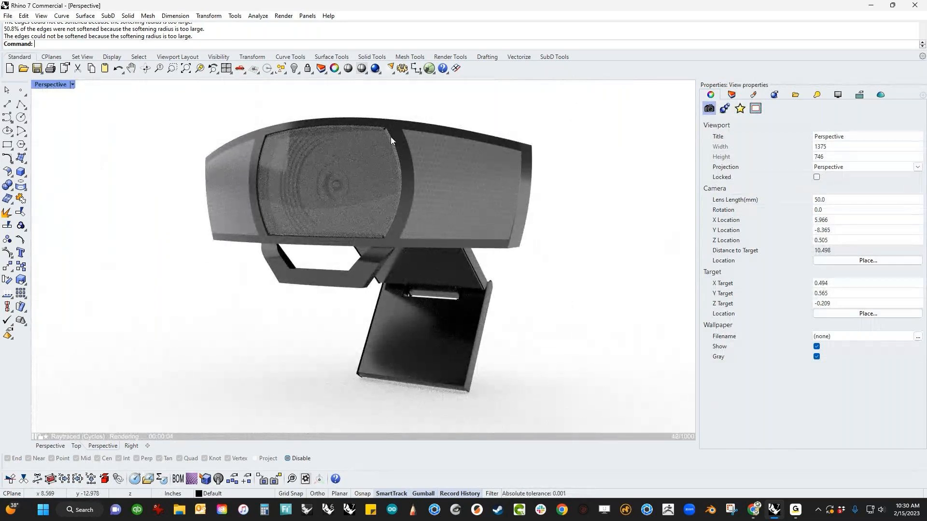
pyautogui.scroll(4, 390, 137)
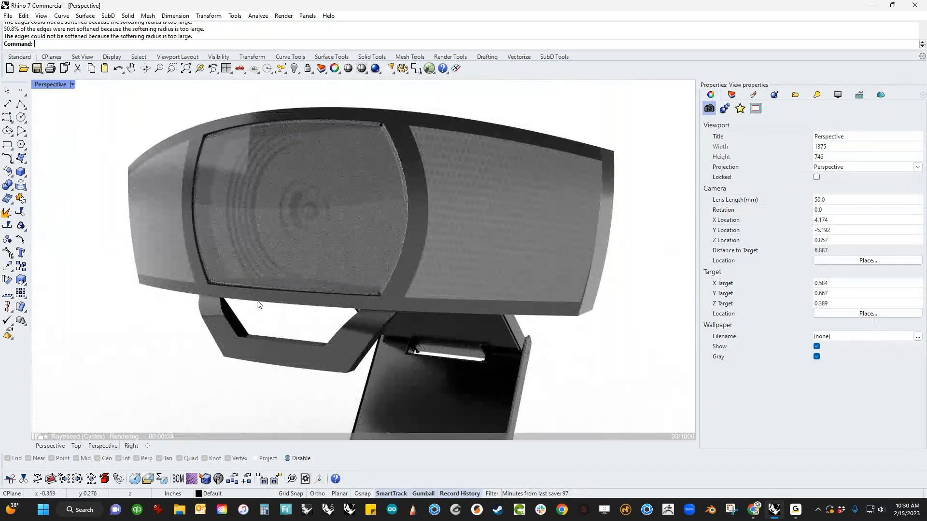
pyautogui.scroll(-3, 225, 233)
# Step: Set the edge softening of the camera body alone to 0.01
pyautogui.click(332, 279)
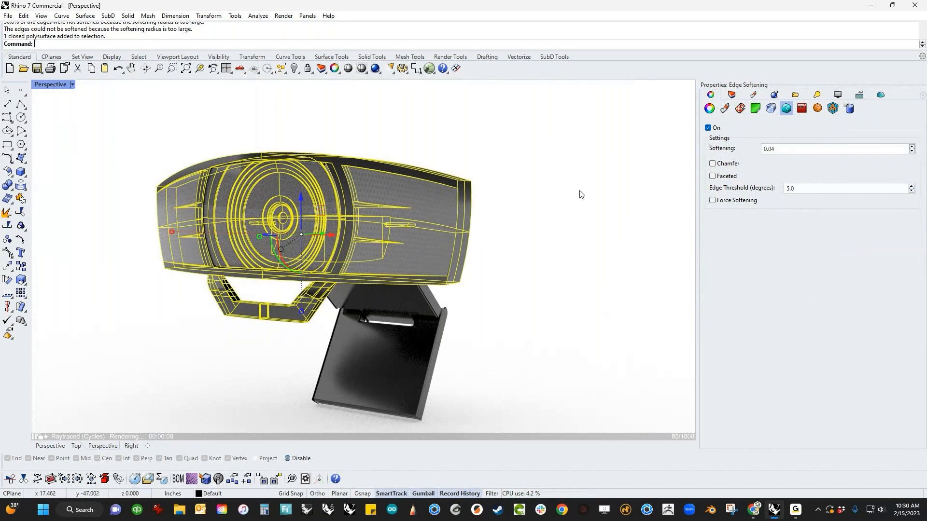
pyautogui.doubleClick(788, 148)
pyautogui.write('0.01')
pyautogui.press('Return')
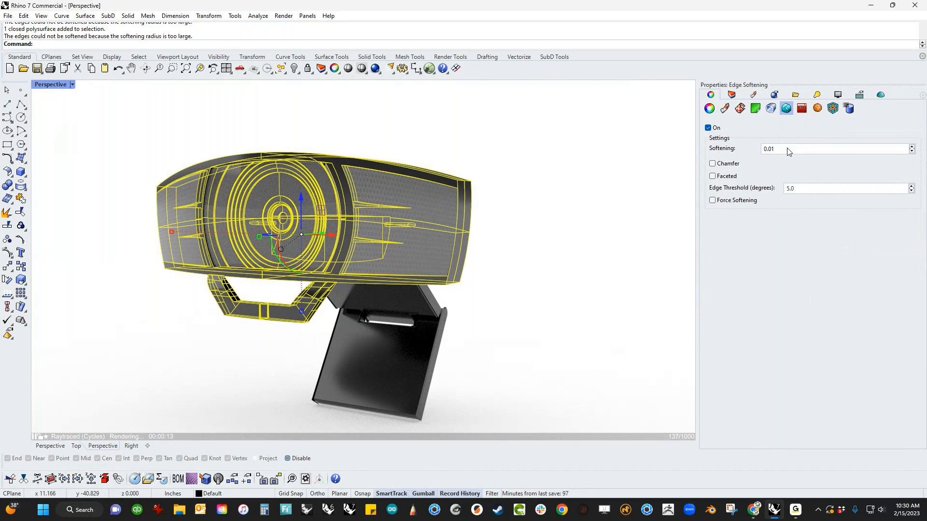
pyautogui.click(522, 220)
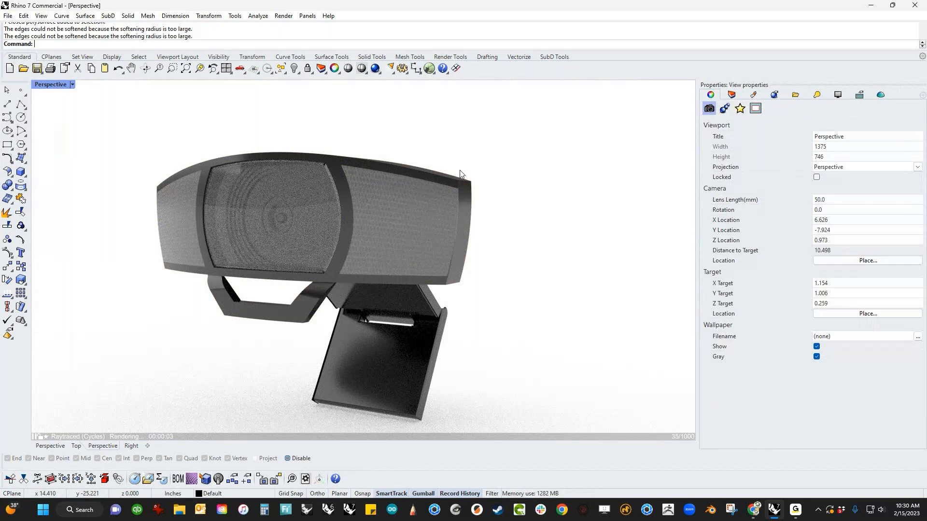
# Step: Check the camera body's corner edges and try Force Softening on the body, switching the option off again
pyautogui.scroll(8, 460, 174)
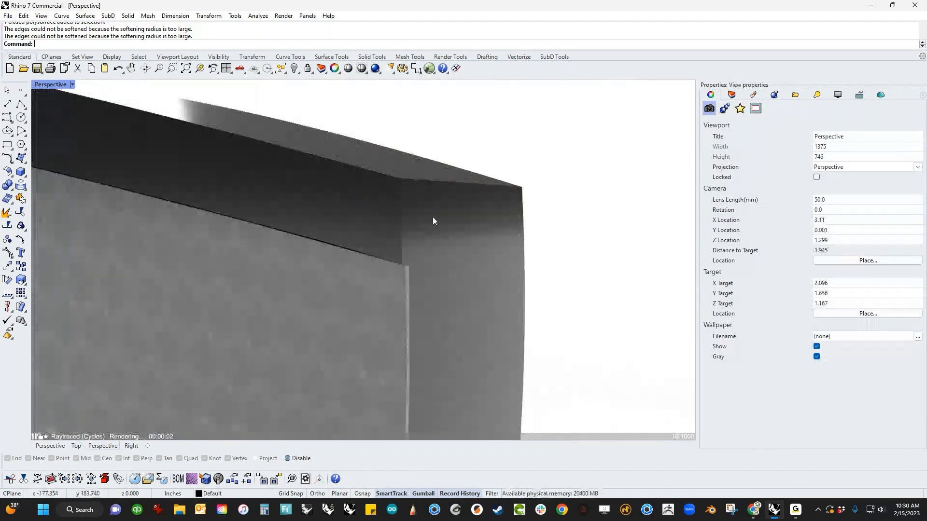
pyautogui.scroll(-2, 337, 240)
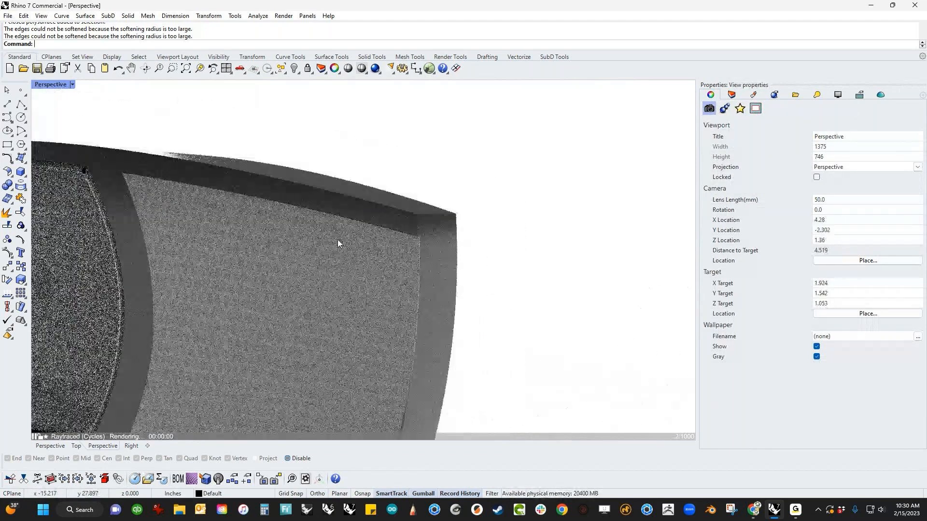
pyautogui.scroll(-2, 338, 239)
pyautogui.keyDown('shift'); pyautogui.moveTo(260, 386); pyautogui.dragTo(393, 349, button='right'); pyautogui.keyUp('shift')
pyautogui.moveTo(84, 36); pyautogui.dragTo(106, 40)
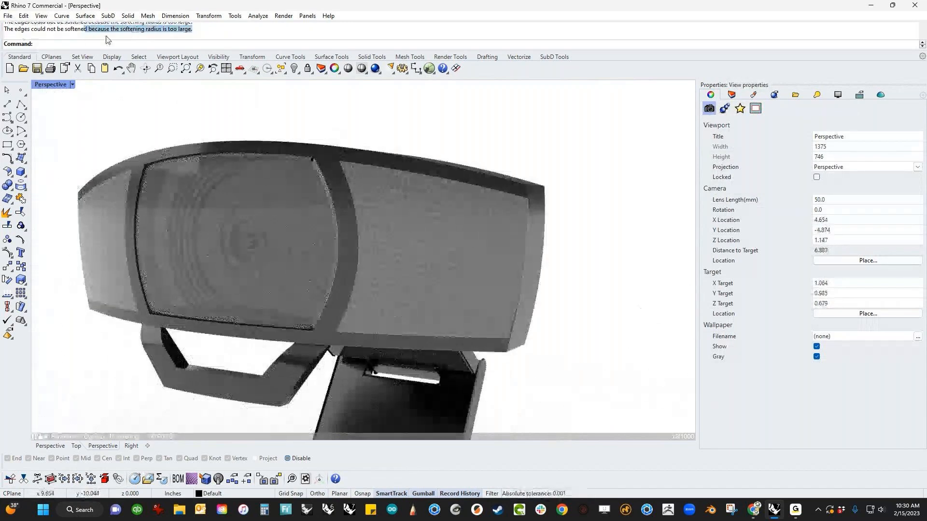
pyautogui.click(364, 158)
pyautogui.click(724, 202)
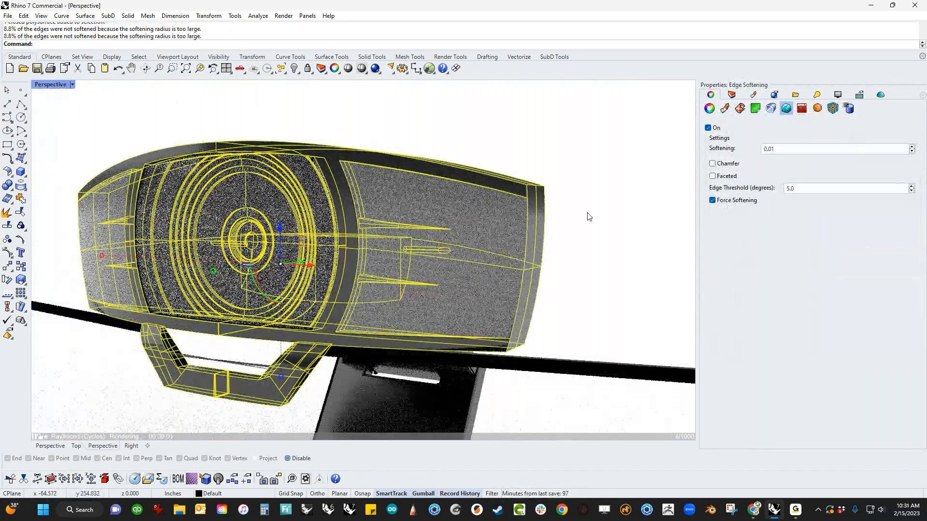
pyautogui.scroll(-4, 378, 244)
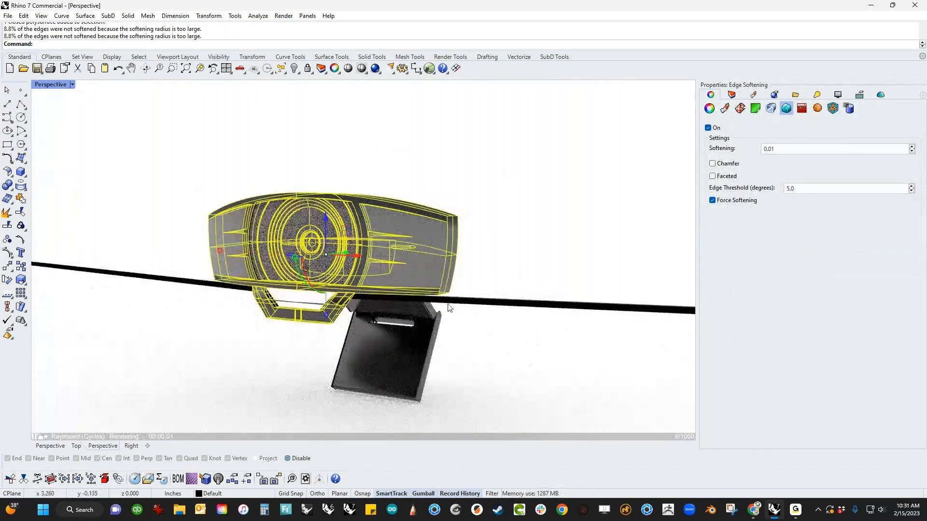
pyautogui.click(712, 201)
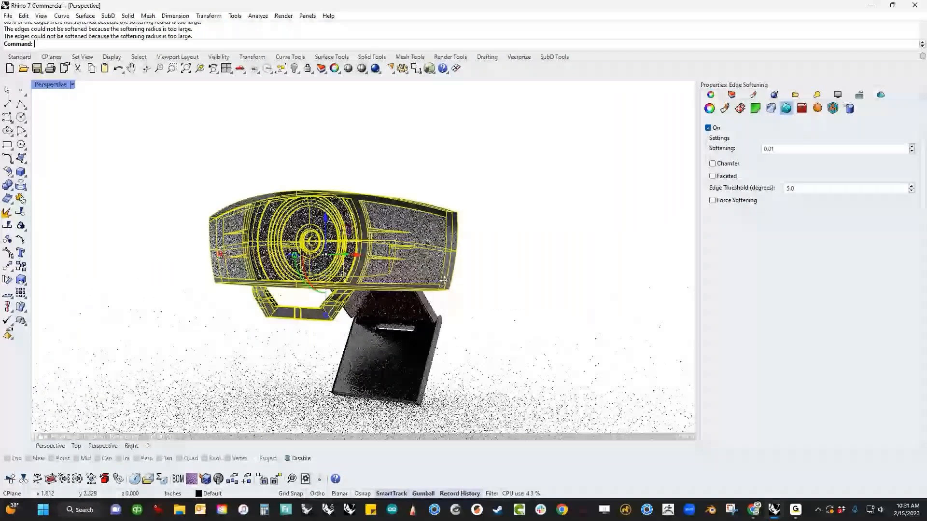
# Step: Clear the selection and open the Post Effects settings of the raytraced Perspective view
pyautogui.press('Escape')
pyautogui.keyDown('ctrl'); pyautogui.moveTo(354, 219); pyautogui.dragTo(374, 192, button='right'); pyautogui.keyUp('ctrl')
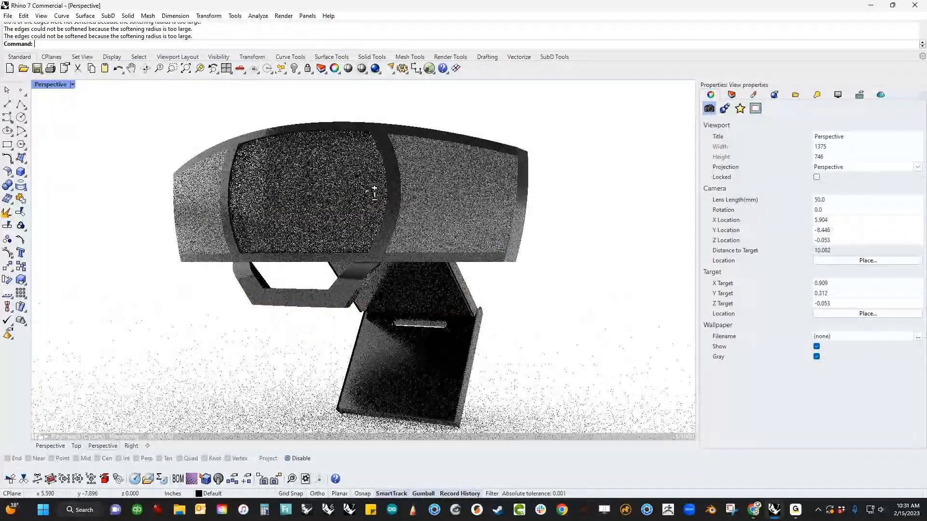
pyautogui.click(740, 108)
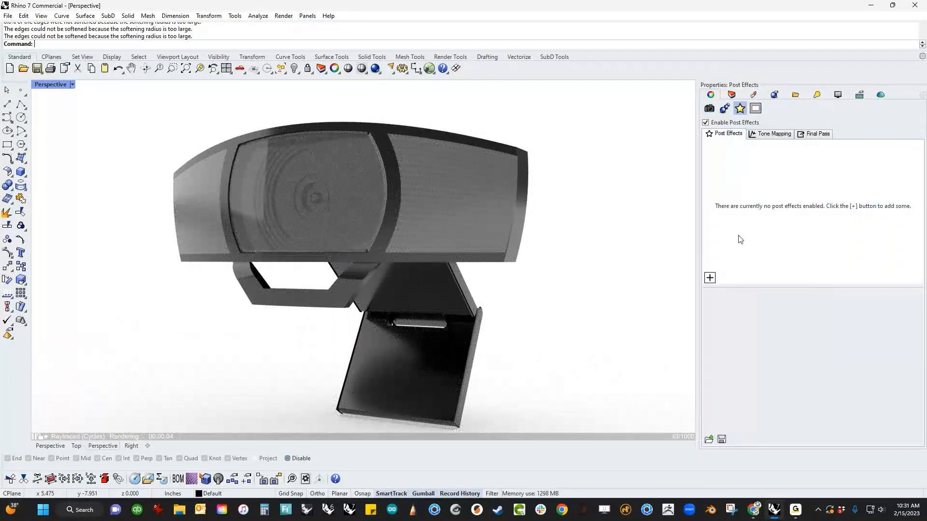
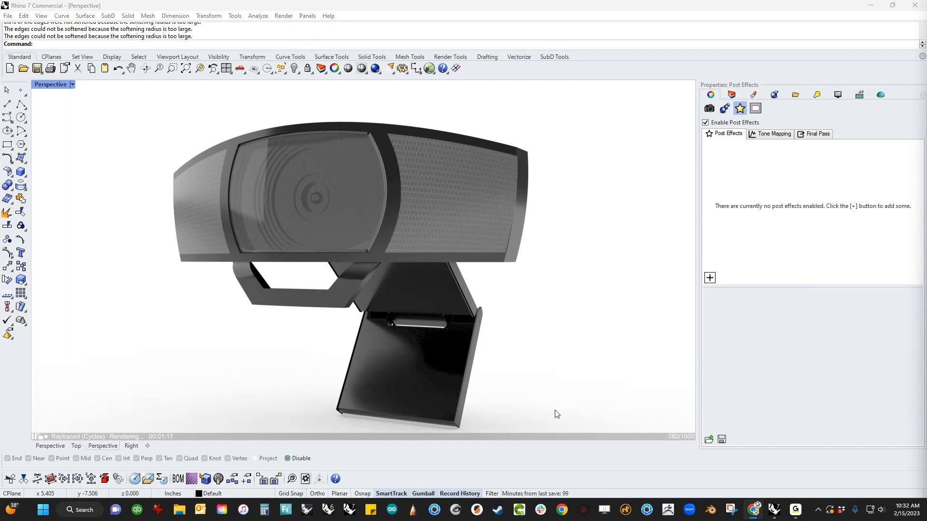
# Step: Return to Shaded display, draw a clipping plane around the whole webcam in the Right view, and show the section in Perspective
pyautogui.click(45, 84)
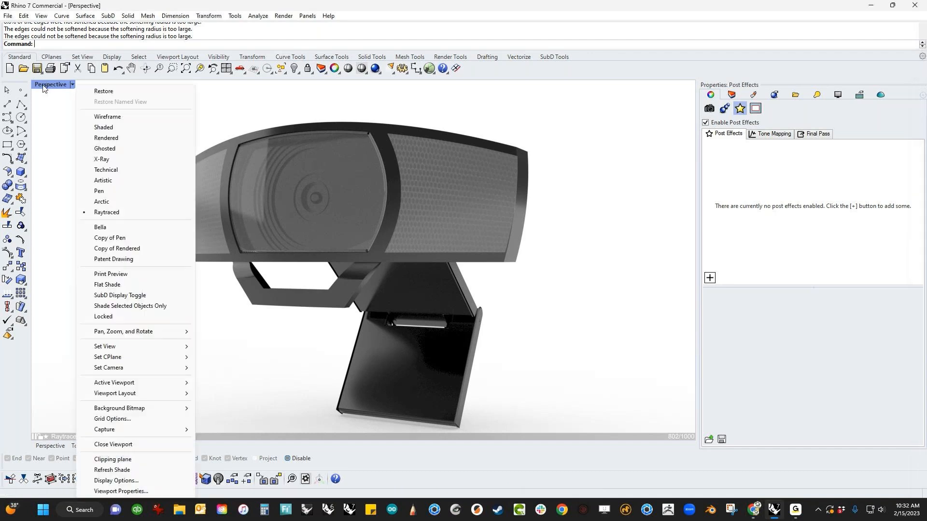
pyautogui.click(97, 127)
pyautogui.moveTo(245, 241)
pyautogui.mouseDown(button='right')
pyautogui.moveTo(420, 271)
pyautogui.moveTo(381, 283)
pyautogui.moveTo(337, 282)
pyautogui.mouseUp(button='right')
pyautogui.hotkey('ctrl', 'F2')
pyautogui.hotkey('ctrl', 'F3')
pyautogui.scroll(2, 416, 283)
pyautogui.write('ClippingPlane')
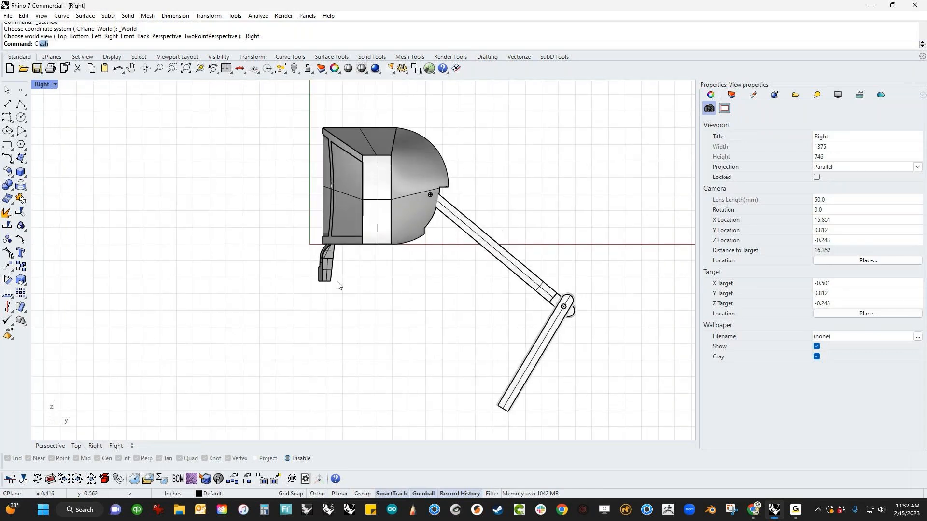
pyautogui.press('Return')
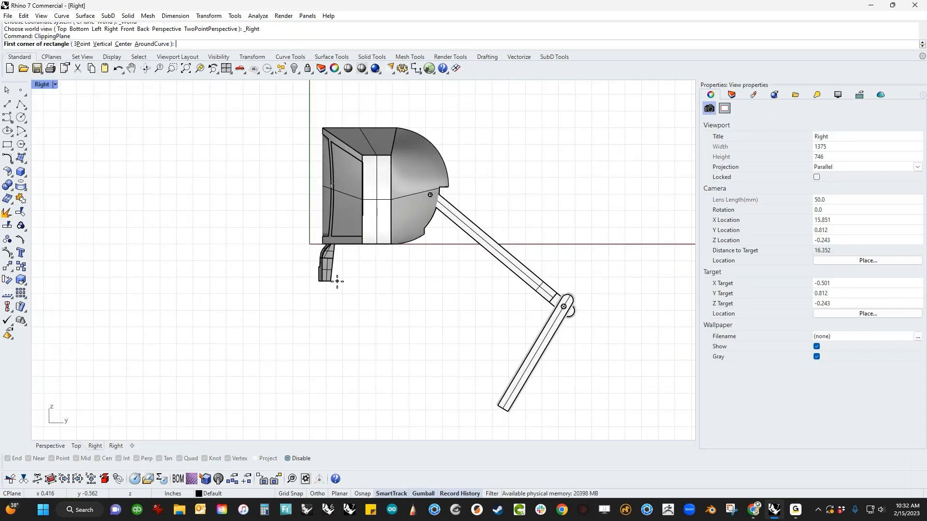
pyautogui.click(213, 91)
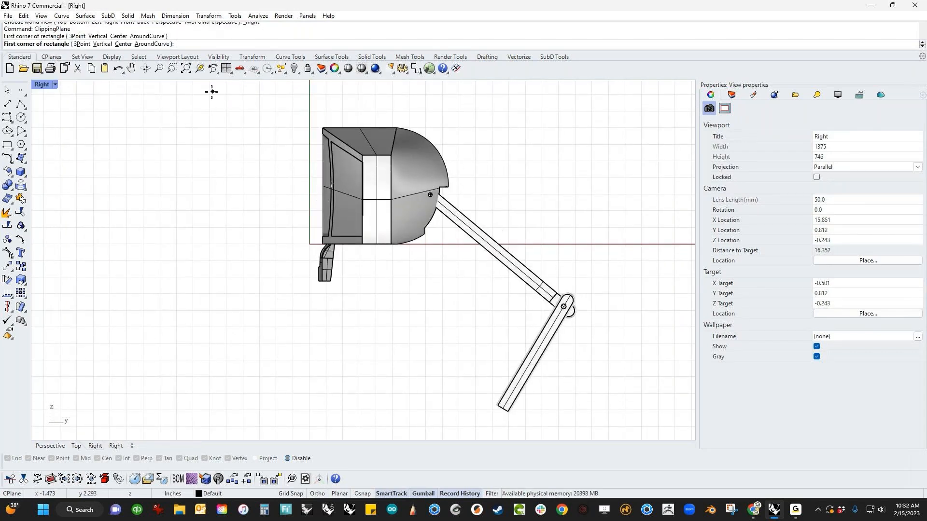
pyautogui.click(542, 389)
pyautogui.hotkey('ctrl', 'F4')
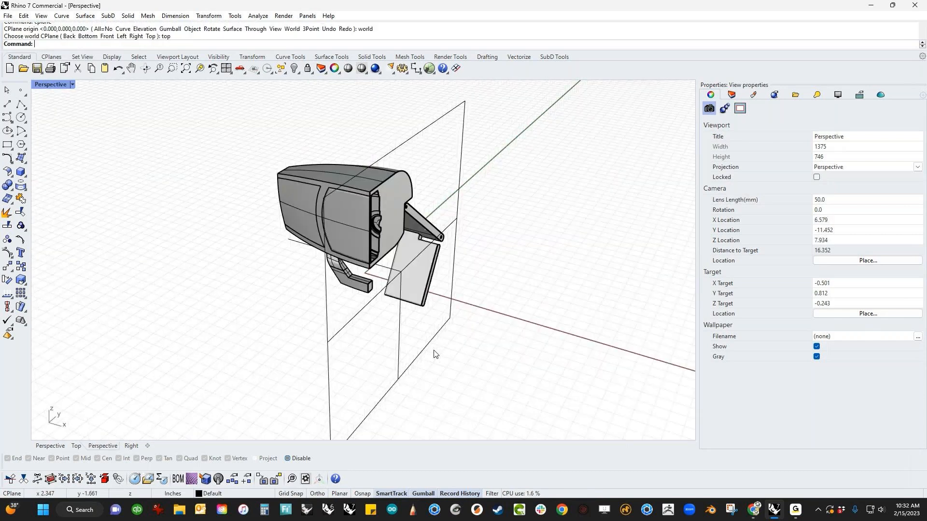
# Step: Slide the clipping plane along the webcam until it clears the cut side, and delete the plane
pyautogui.moveTo(472, 353); pyautogui.dragTo(422, 314, button='right')
pyautogui.scroll(6, 421, 314)
pyautogui.scroll(-4, 399, 316)
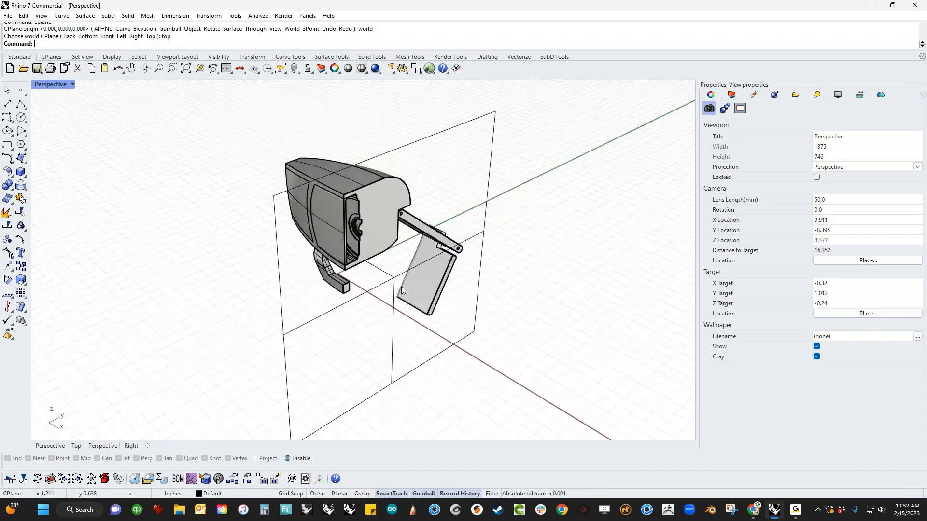
pyautogui.click(423, 292)
pyautogui.moveTo(423, 292); pyautogui.dragTo(447, 409)
pyautogui.click(284, 326)
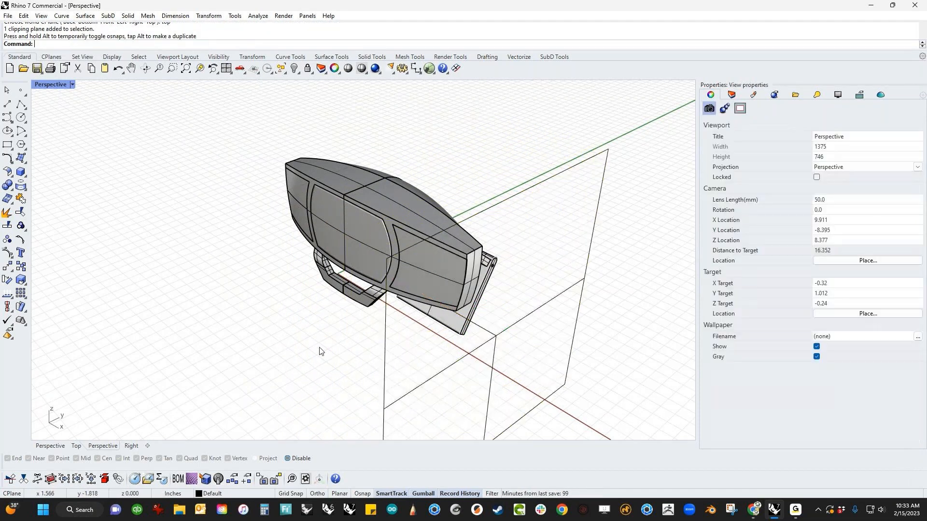
pyautogui.keyDown('shift'); pyautogui.moveTo(306, 341); pyautogui.dragTo(296, 315, button='right'); pyautogui.keyUp('shift')
pyautogui.click(375, 370)
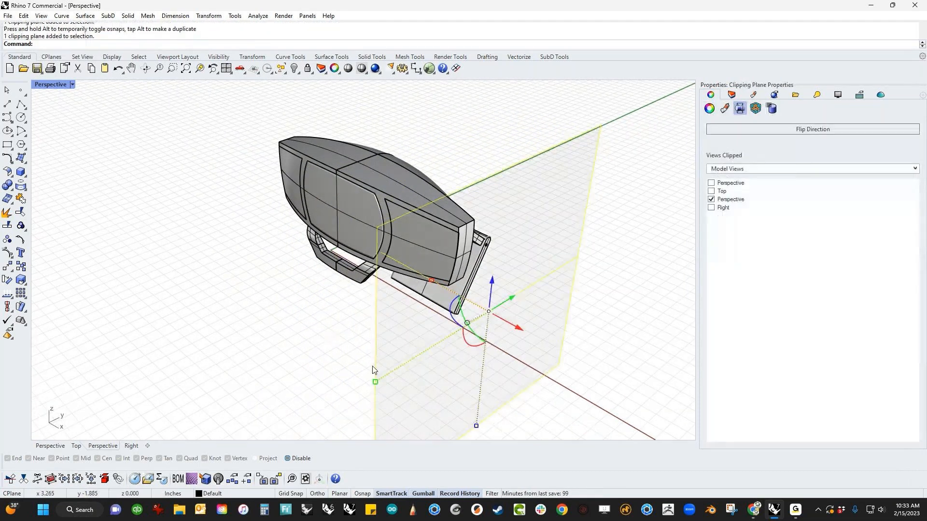
pyautogui.press('Delete')
# Step: Pull the front cover plate forward out of the camera and lift the camera body above the remaining parts
pyautogui.keyDown('shift'); pyautogui.moveTo(375, 370); pyautogui.dragTo(353, 413, button='right'); pyautogui.keyUp('shift')
pyautogui.click(331, 277)
pyautogui.moveTo(338, 245); pyautogui.dragTo(253, 281)
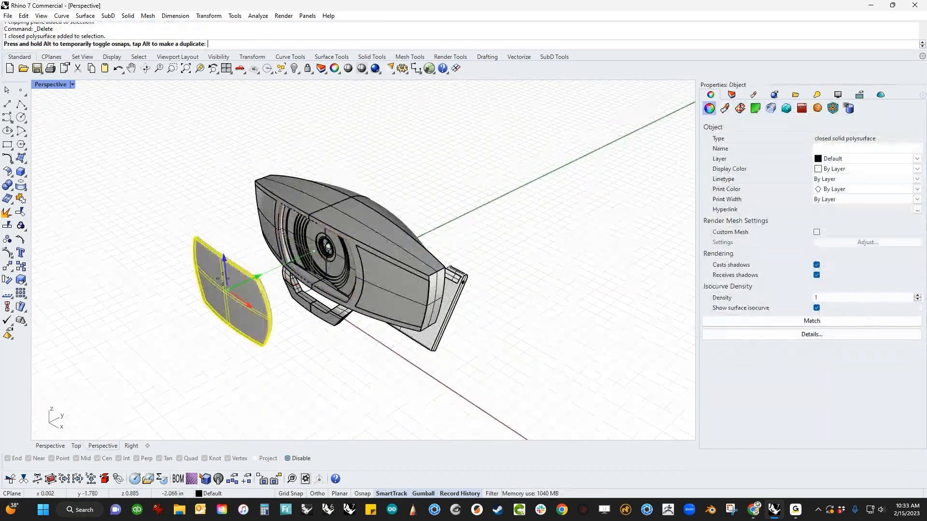
pyautogui.press('Escape')
pyautogui.click(358, 290)
pyautogui.moveTo(345, 217); pyautogui.dragTo(345, 144)
pyautogui.click(477, 172)
# Step: Raise the upper stand arm toward the camera body and move the lower stand plate away from its hinge pin
pyautogui.moveTo(591, 364); pyautogui.dragTo(513, 346, button='right')
pyautogui.click(402, 294)
pyautogui.moveTo(374, 232); pyautogui.dragTo(419, 162)
pyautogui.press('Escape')
pyautogui.click(398, 343)
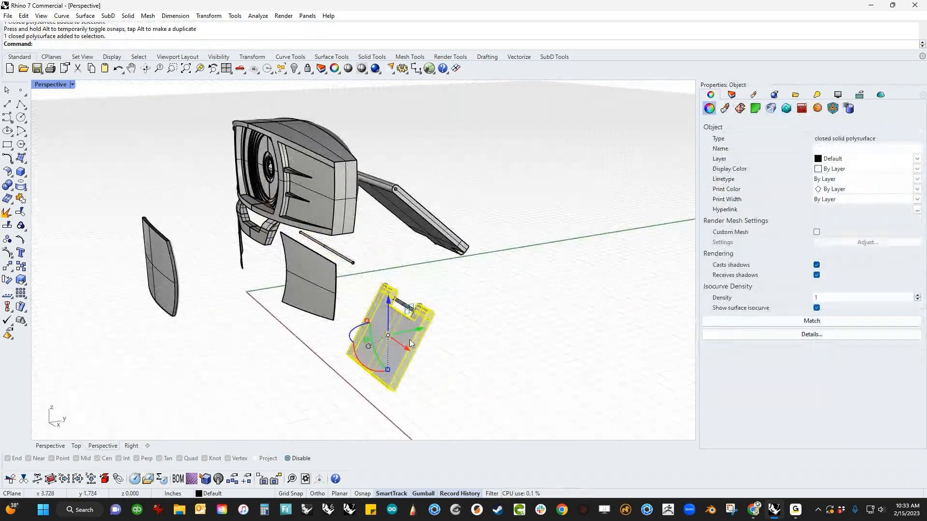
pyautogui.moveTo(442, 344); pyautogui.dragTo(388, 334, button='right')
pyautogui.moveTo(388, 335); pyautogui.dragTo(494, 351)
pyautogui.press('Escape')
# Step: Examine the speaker grille's edge and the hinge pins beside it up close
pyautogui.moveTo(494, 351); pyautogui.dragTo(399, 399, button='right')
pyautogui.click(386, 319)
pyautogui.press('Escape')
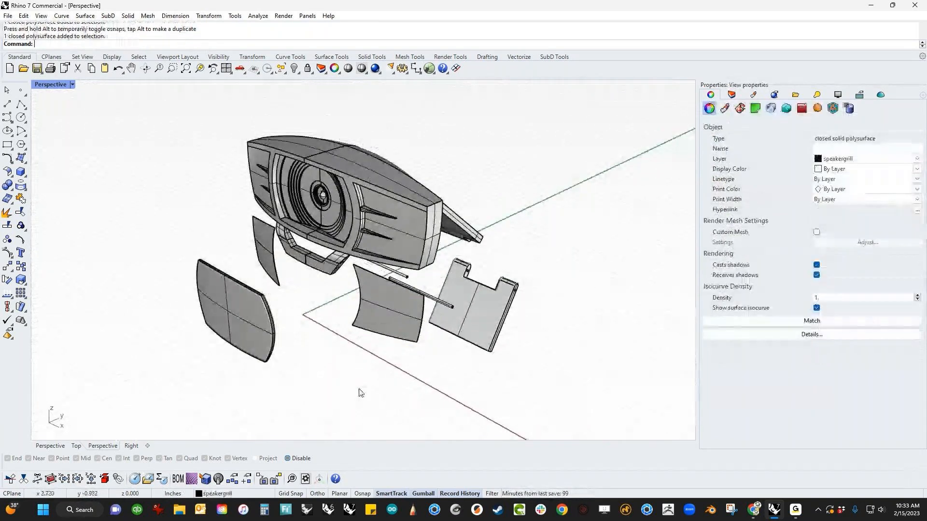
pyautogui.scroll(5, 407, 303)
pyautogui.scroll(7, 406, 303)
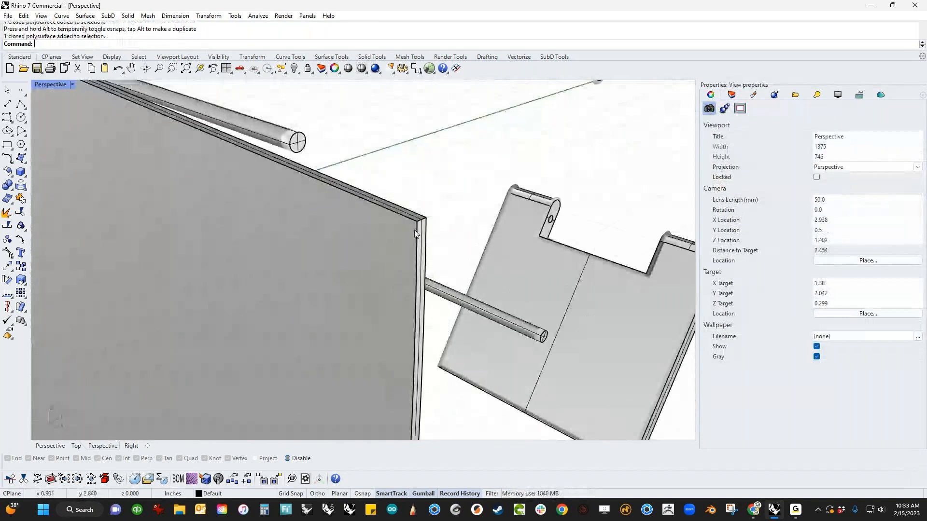
pyautogui.scroll(-12, 384, 269)
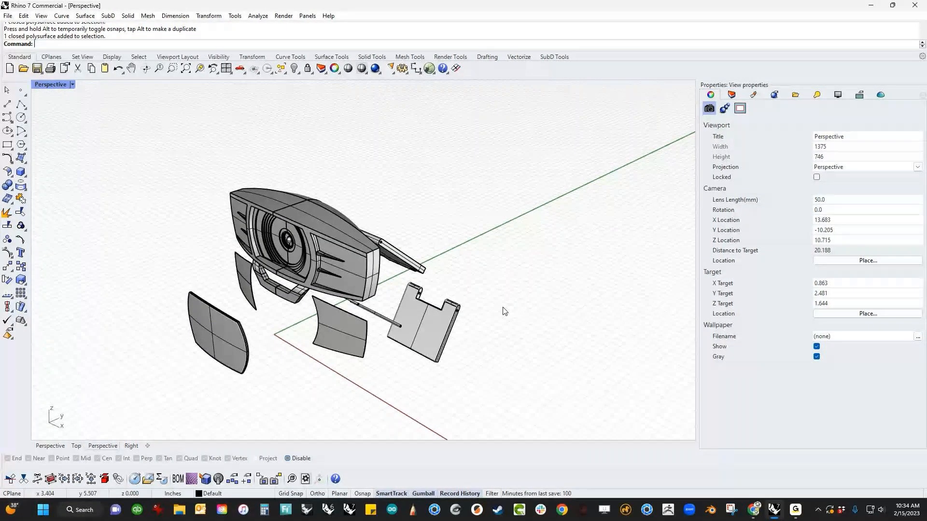
# Step: Open the Snapshots manager, restore the default snapshot of the webcam, and return to the Perspective view
pyautogui.moveTo(504, 311)
pyautogui.mouseDown(button='right')
pyautogui.moveTo(490, 341)
pyautogui.moveTo(419, 340)
pyautogui.moveTo(461, 307)
pyautogui.moveTo(525, 329)
pyautogui.moveTo(504, 328)
pyautogui.mouseUp(button='right')
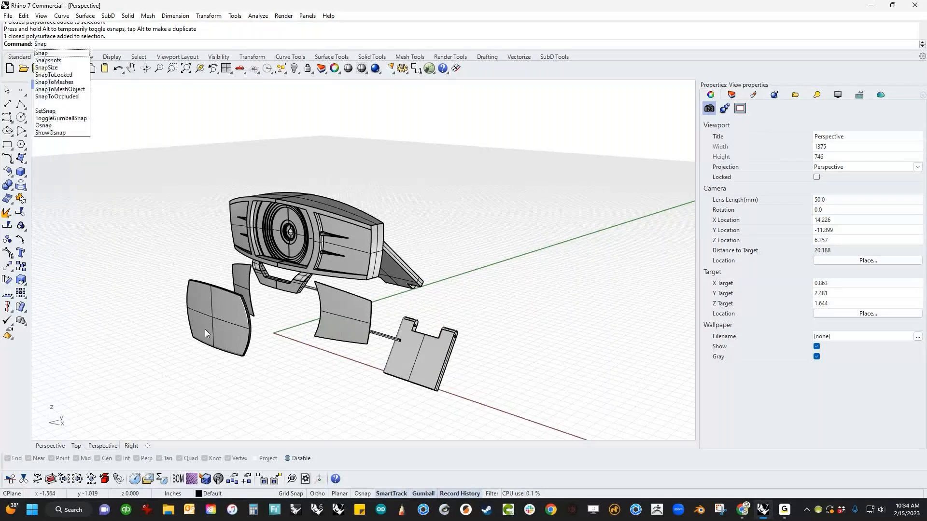
pyautogui.click(73, 61)
pyautogui.doubleClick(90, 114)
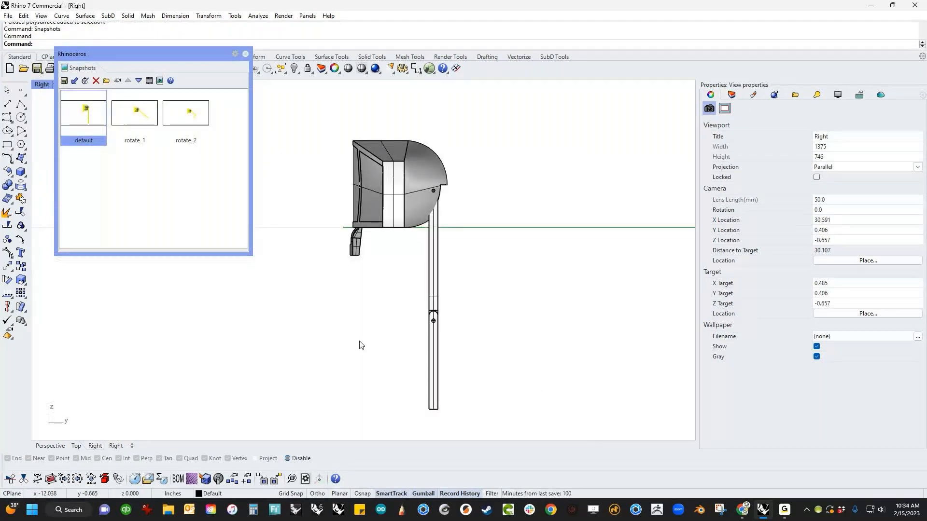
pyautogui.hotkey('ctrl', 'F4')
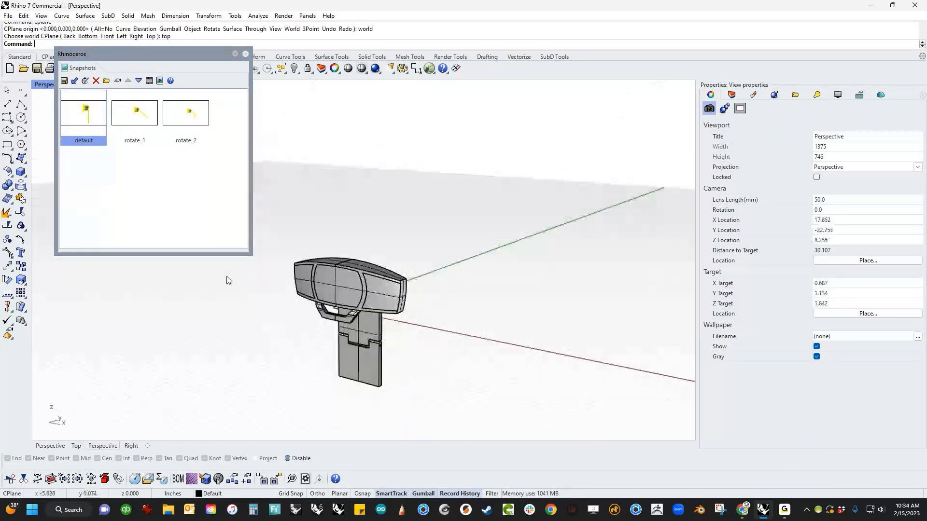
# Step: Restore the rotate_2 snapshot and turn the Right view to an angled view of the folded webcam
pyautogui.doubleClick(186, 113)
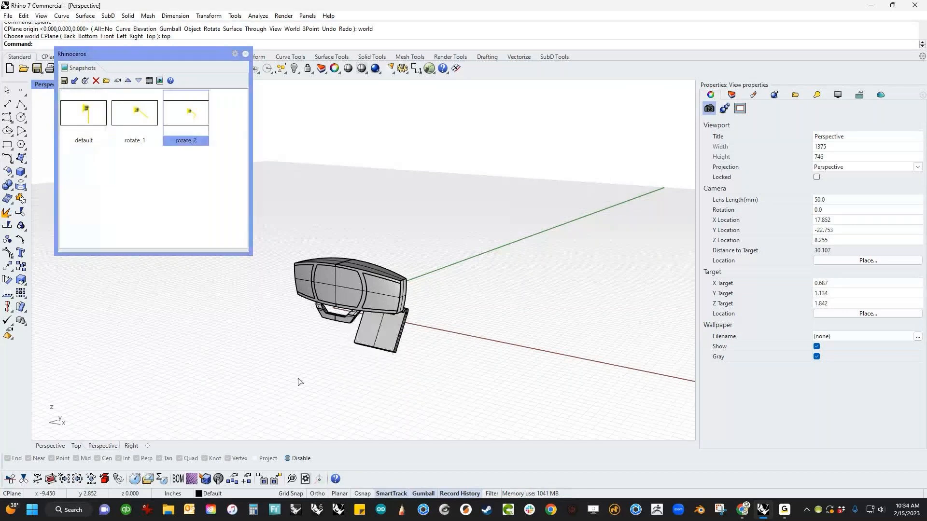
pyautogui.hotkey('ctrl', 'F3')
pyautogui.keyDown('ctrl'); pyautogui.keyDown('shift'); pyautogui.moveTo(285, 367); pyautogui.dragTo(419, 329, button='right'); pyautogui.keyUp('shift'); pyautogui.keyUp('ctrl')
pyautogui.scroll(6, 420, 329)
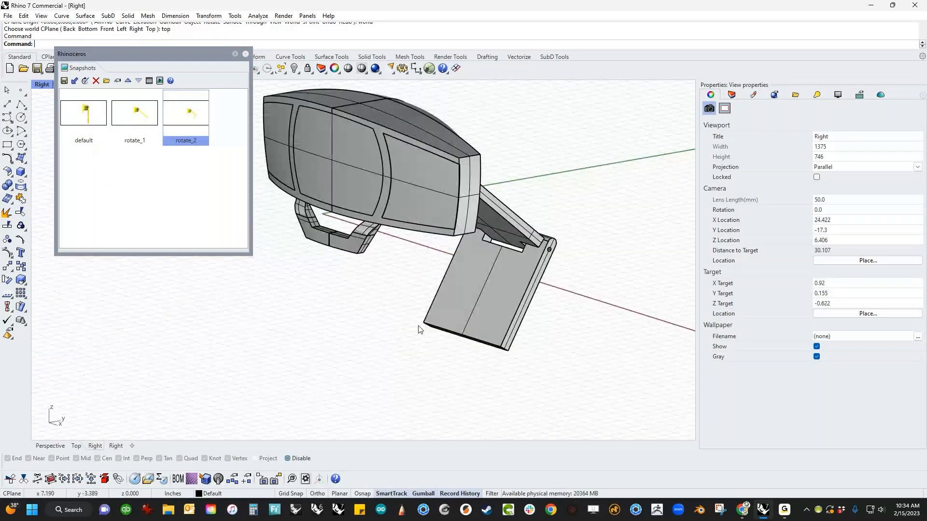
pyautogui.scroll(-8, 399, 354)
# Step: Pull one speaker grille forward off the camera and move the camera body up and away from the other parts
pyautogui.click(401, 268)
pyautogui.moveTo(401, 268); pyautogui.dragTo(261, 299)
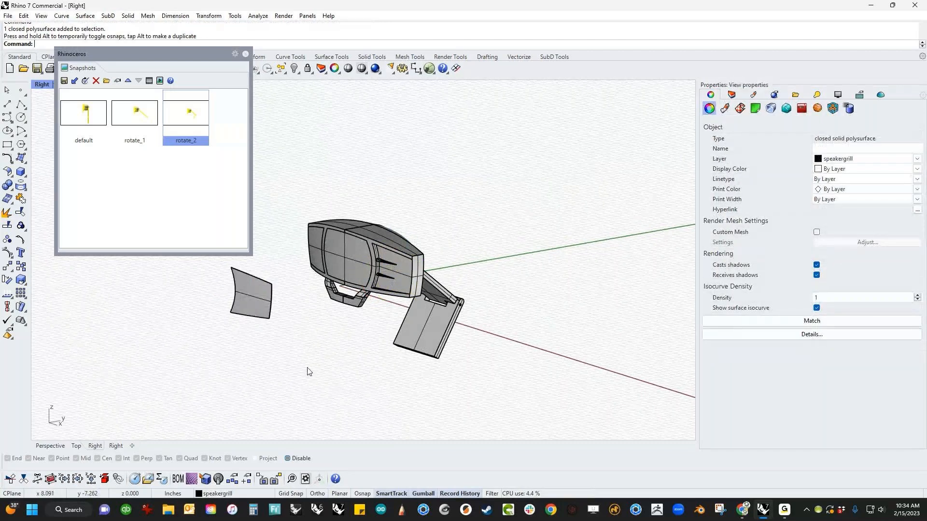
pyautogui.click(307, 371)
pyautogui.click(366, 285)
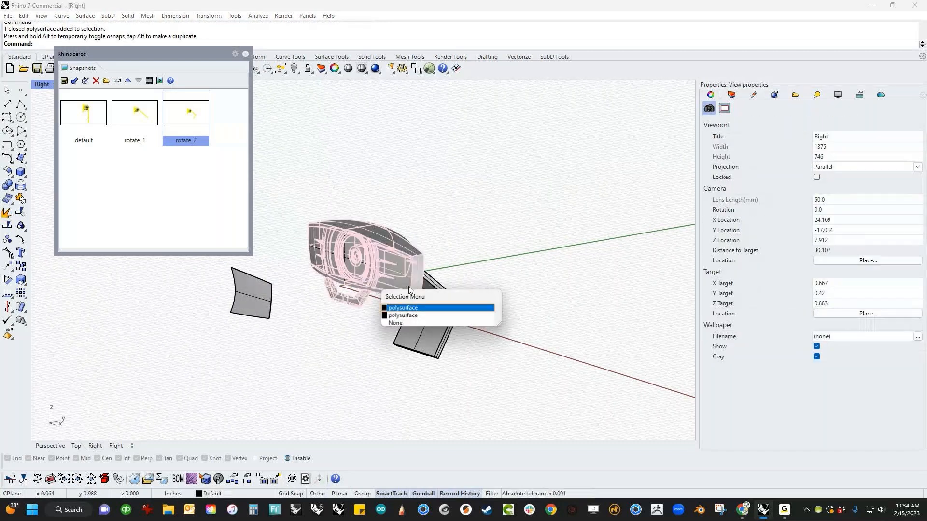
pyautogui.click(425, 313)
pyautogui.moveTo(378, 255); pyautogui.dragTo(506, 146)
pyautogui.click(445, 255)
# Step: Separate the lower stand plate, the upper stand arm and the front cover plate from one another
pyautogui.click(434, 301)
pyautogui.moveTo(448, 309); pyautogui.dragTo(612, 311)
pyautogui.click(374, 390)
pyautogui.click(362, 360)
pyautogui.click(367, 279)
pyautogui.moveTo(367, 279); pyautogui.dragTo(501, 322)
pyautogui.click(483, 392)
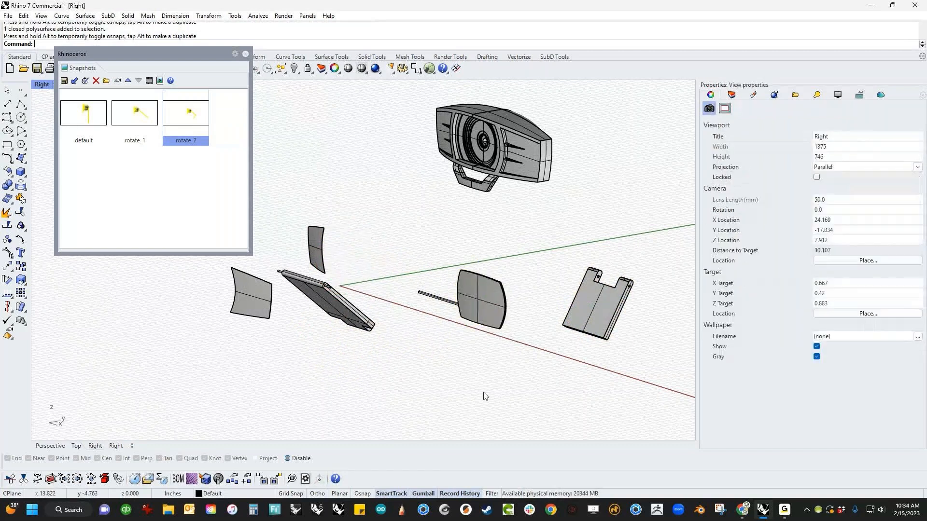
# Step: Restore the default snapshot again and return to the Perspective view
pyautogui.doubleClick(84, 118)
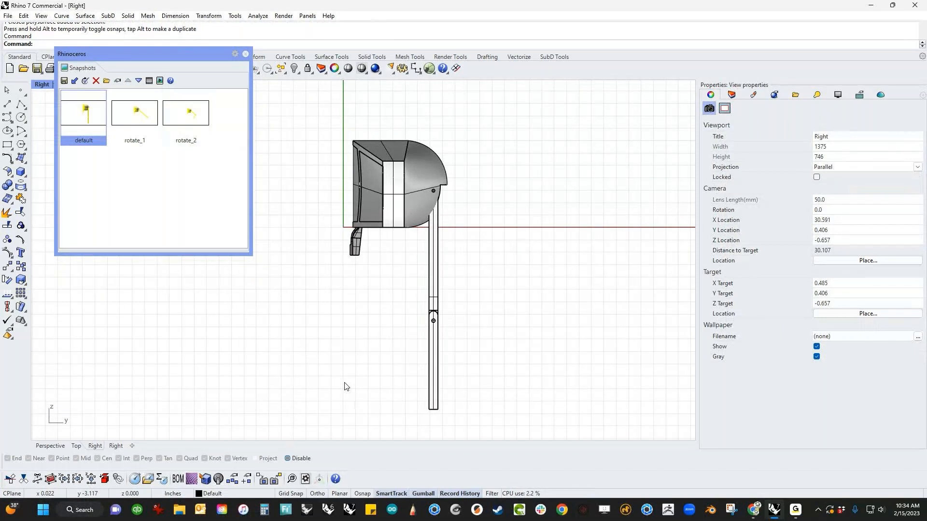
pyautogui.click(345, 386)
pyautogui.hotkey('ctrl', 'F4')
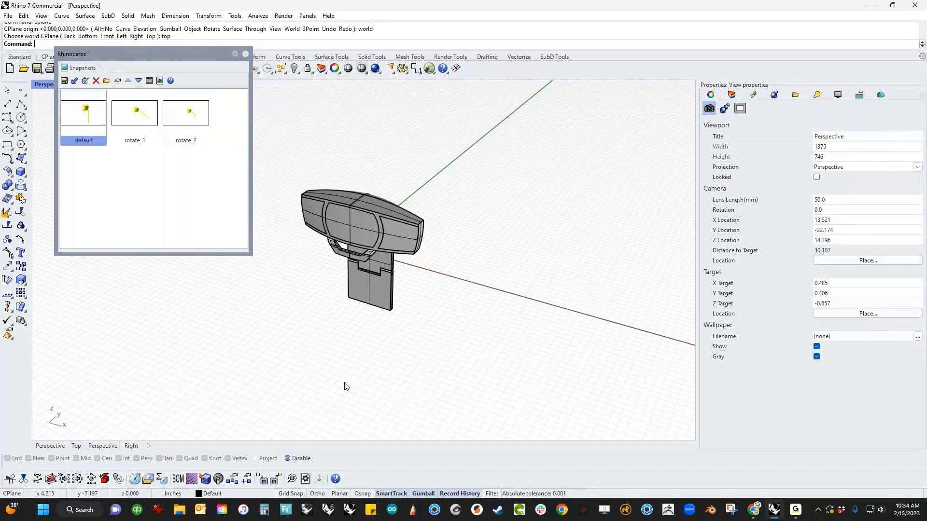
# Step: Pull the front cover plate and both speaker grilles forward from the raised camera body in the default pose
pyautogui.moveTo(301, 326); pyautogui.dragTo(482, 209, button='right')
pyautogui.scroll(6, 518, 268)
pyautogui.click(518, 268)
pyautogui.moveTo(451, 202); pyautogui.dragTo(349, 227)
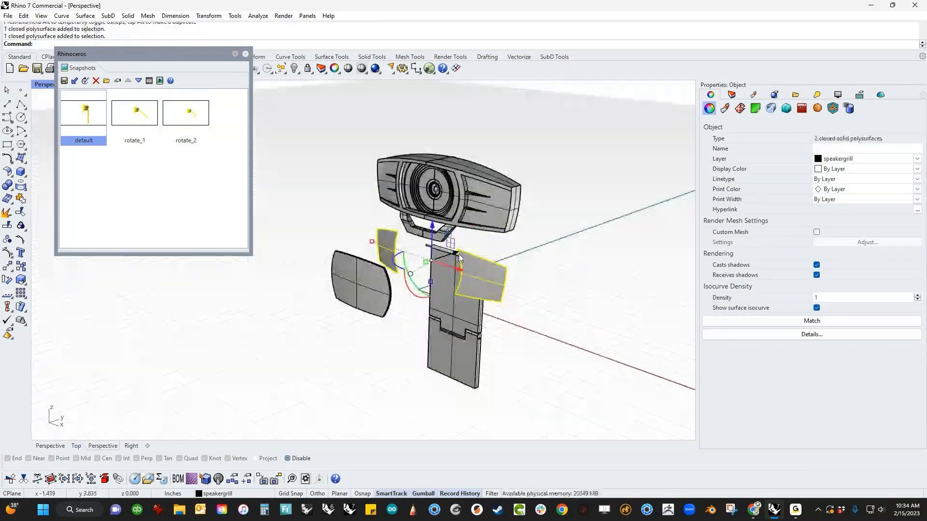
pyautogui.moveTo(435, 266); pyautogui.dragTo(272, 313)
# Step: Move the upper stand arm sideways off its hinge pins and shift the lower stand plate down and away
pyautogui.click(465, 280)
pyautogui.moveTo(493, 265); pyautogui.dragTo(531, 247)
pyautogui.moveTo(534, 211); pyautogui.dragTo(581, 246)
pyautogui.click(583, 340)
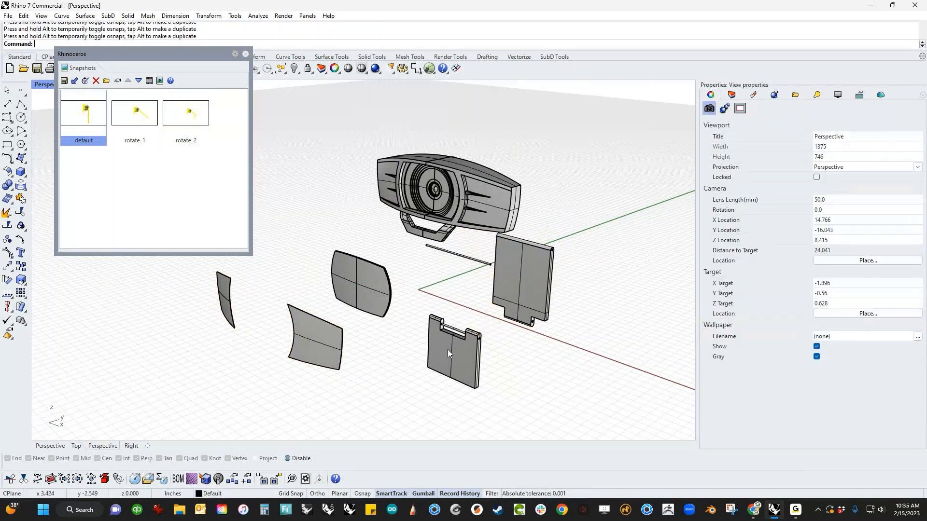
pyautogui.click(447, 350)
pyautogui.moveTo(448, 349); pyautogui.dragTo(502, 383)
pyautogui.click(551, 365)
pyautogui.moveTo(551, 365); pyautogui.dragTo(540, 361, button='right')
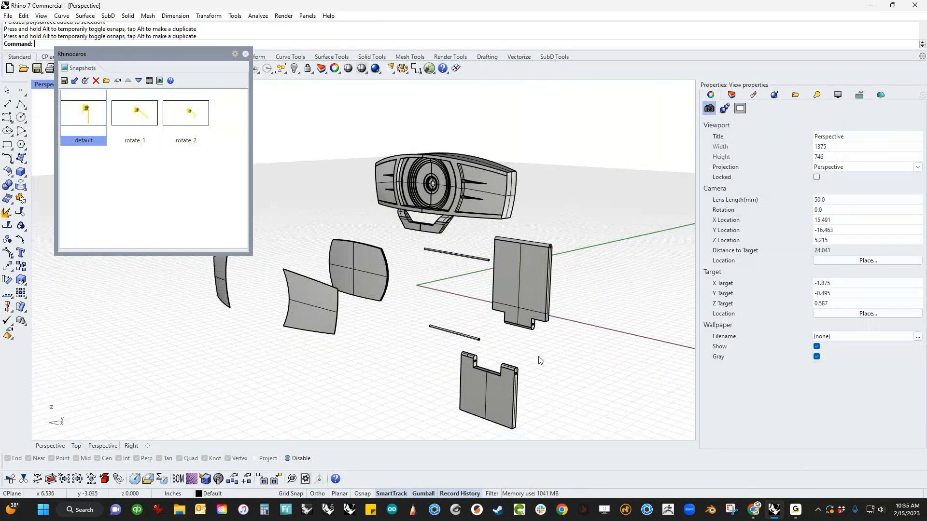
# Step: Frame the exploded webcam in Perspective and set the display mode to Pen
pyautogui.moveTo(445, 306); pyautogui.dragTo(440, 318, button='right')
pyautogui.rightClick(40, 84)
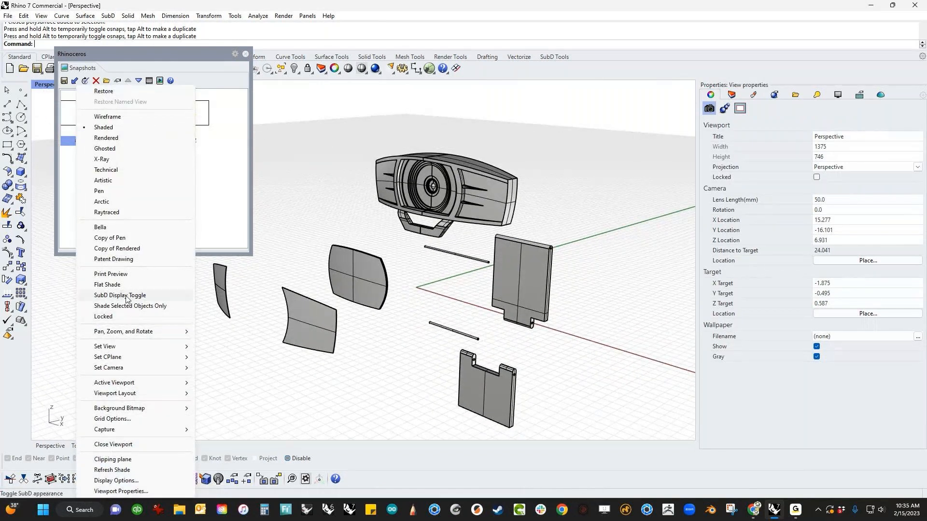
pyautogui.click(118, 190)
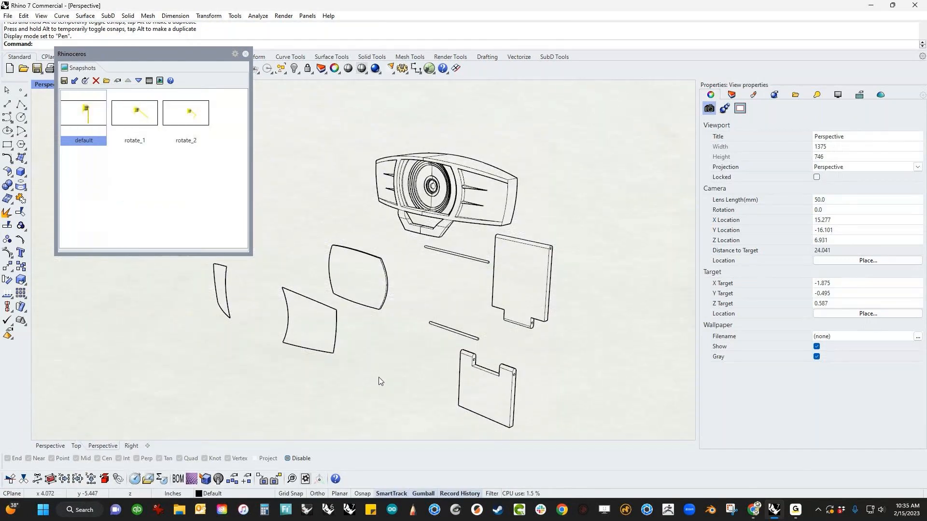
pyautogui.moveTo(379, 377)
pyautogui.mouseDown(button='right')
pyautogui.moveTo(362, 372)
pyautogui.moveTo(372, 376)
pyautogui.mouseUp(button='right')
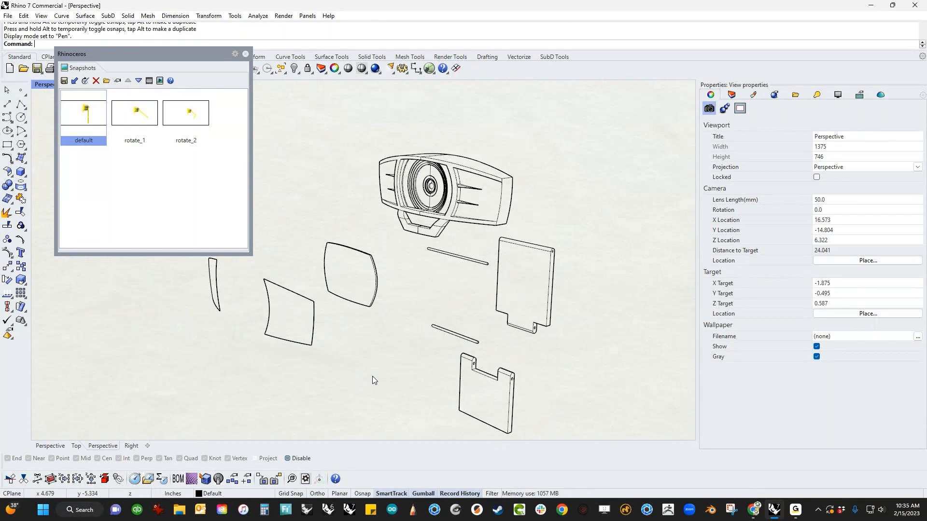
# Step: Restore the default snapshot to bring the exploded webcam parts back together
pyautogui.click(87, 120)
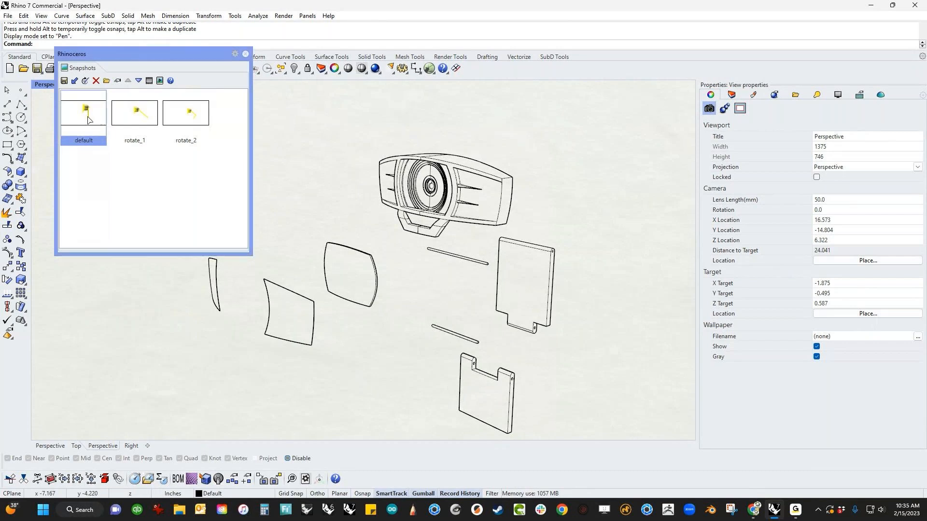
pyautogui.doubleClick(88, 116)
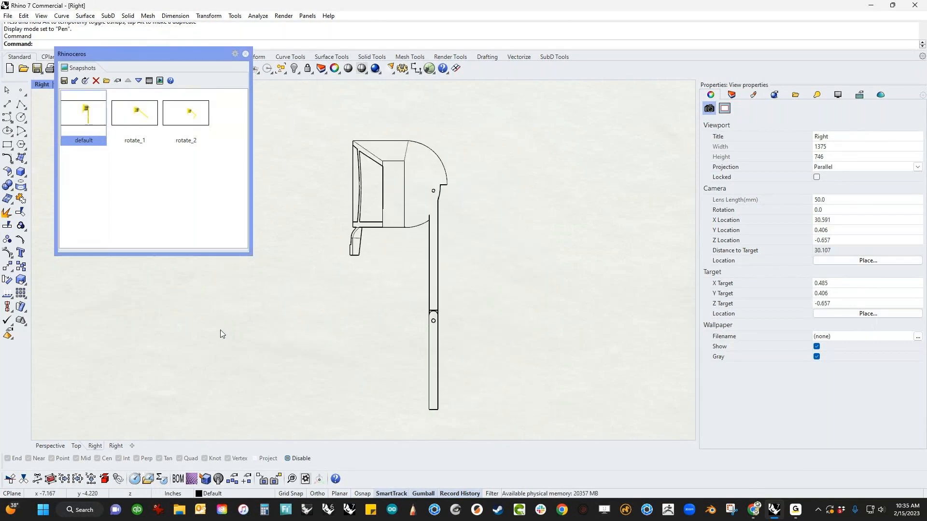